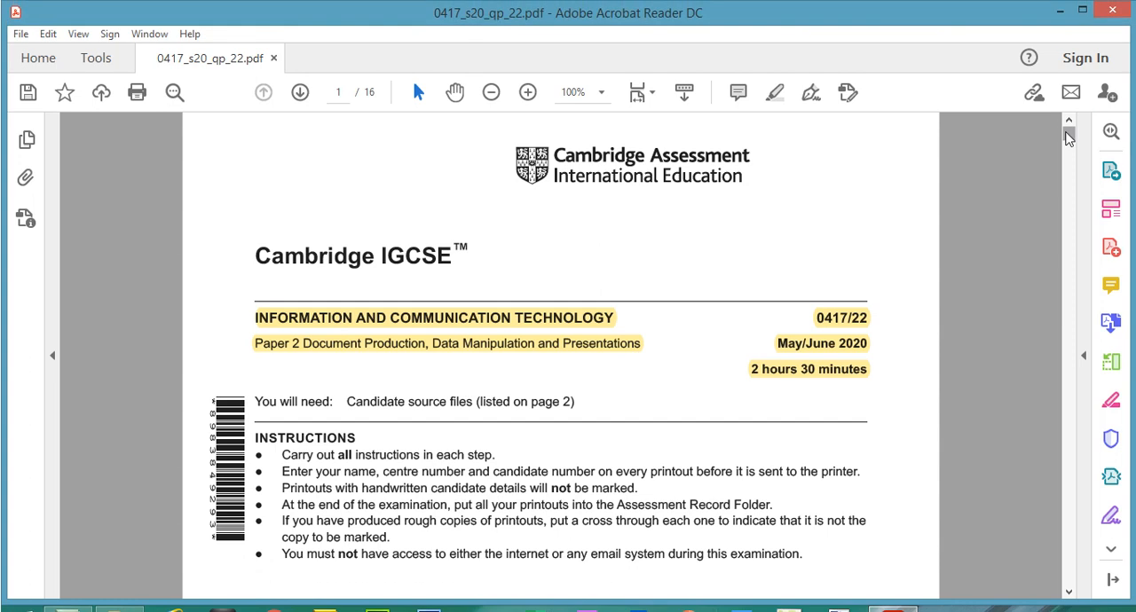
Step: Highlight the list of supplied source files on page 2 of the exam paper and check it against the Source Files June 2020 folder in File Explorer
left_click_drag(1069, 135, 1071, 167)
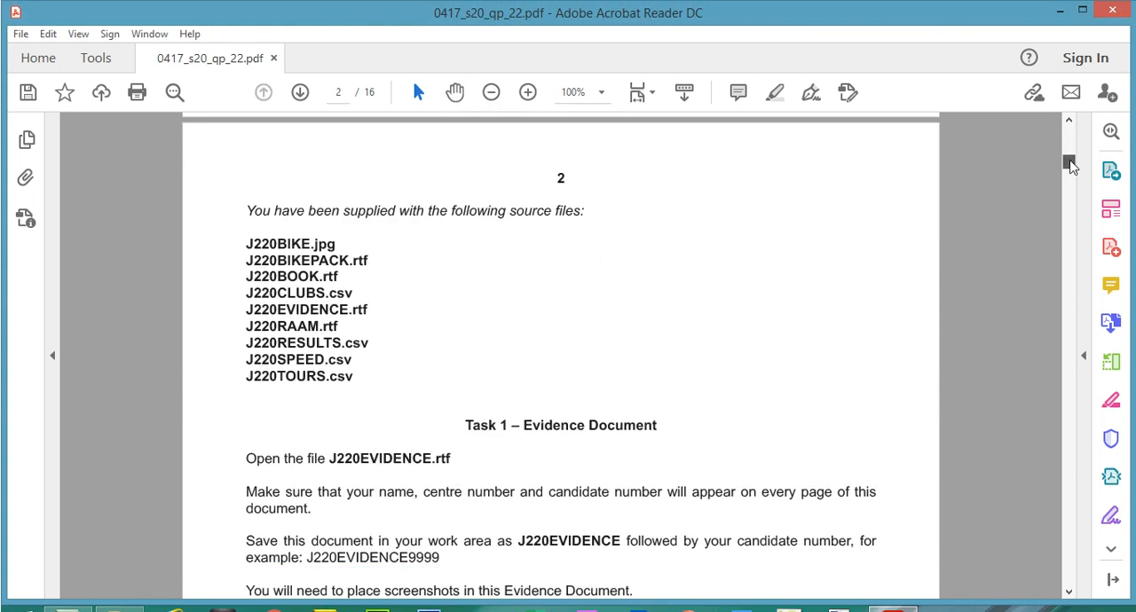
left_click_drag(238, 210, 353, 376)
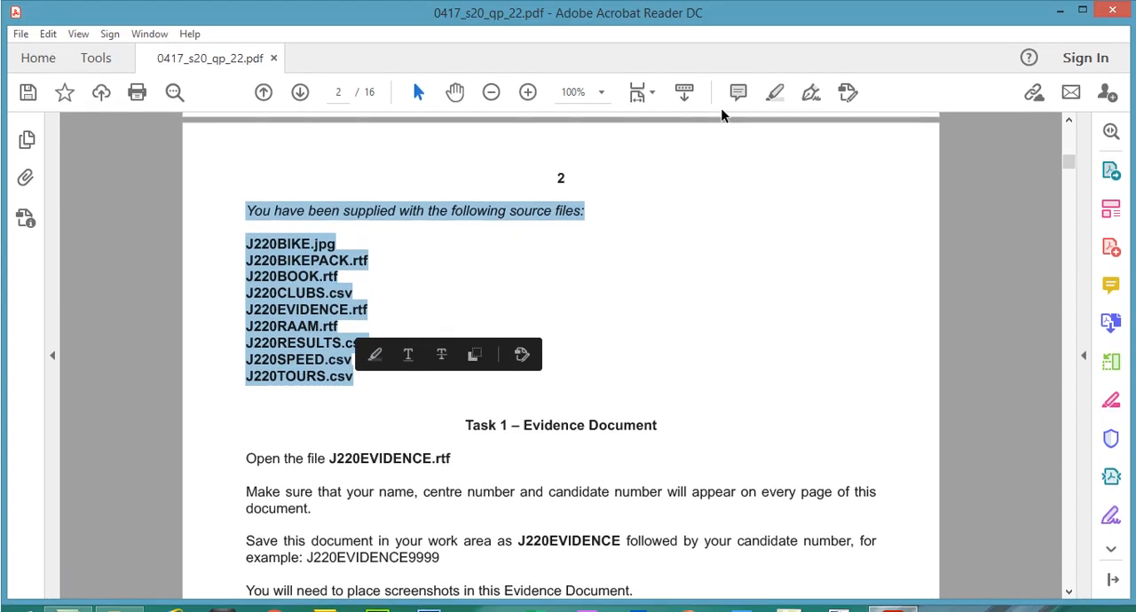
left_click(774, 70)
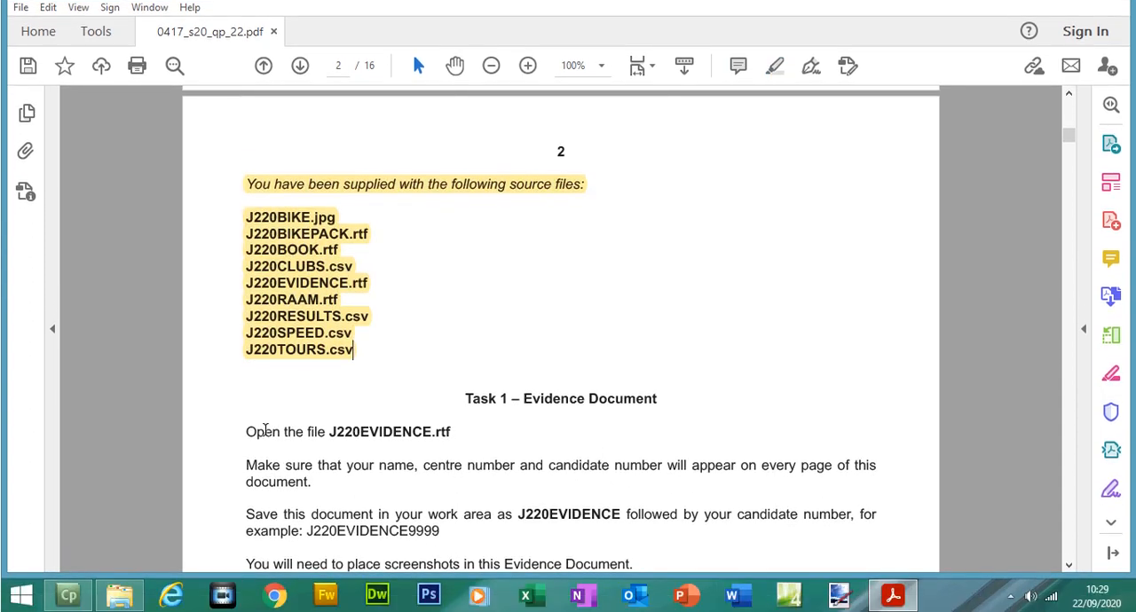
left_click(119, 594)
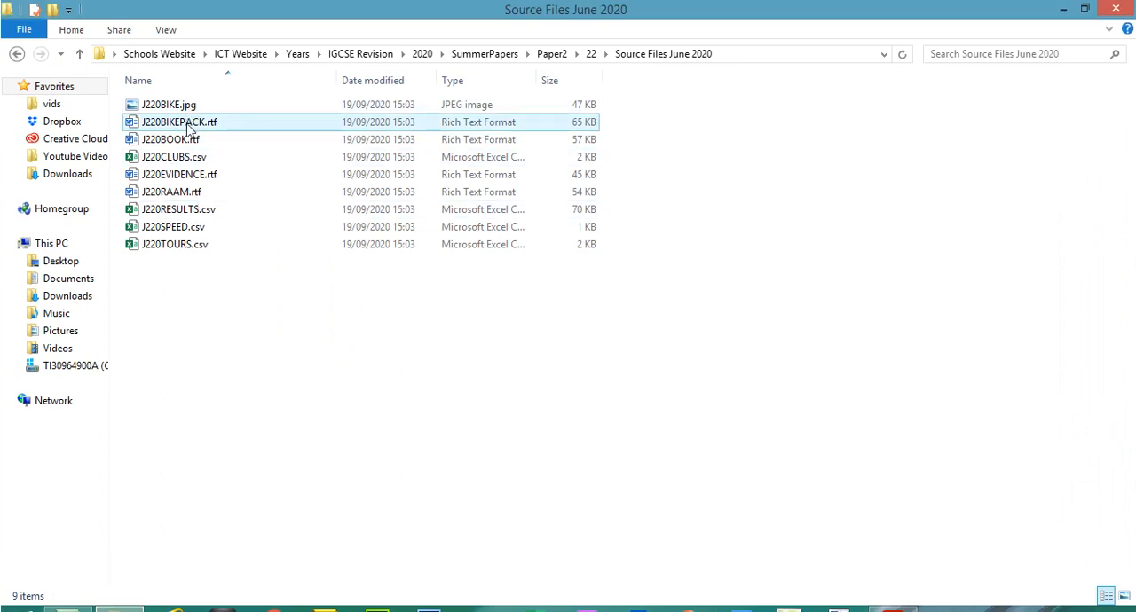
left_click(893, 611)
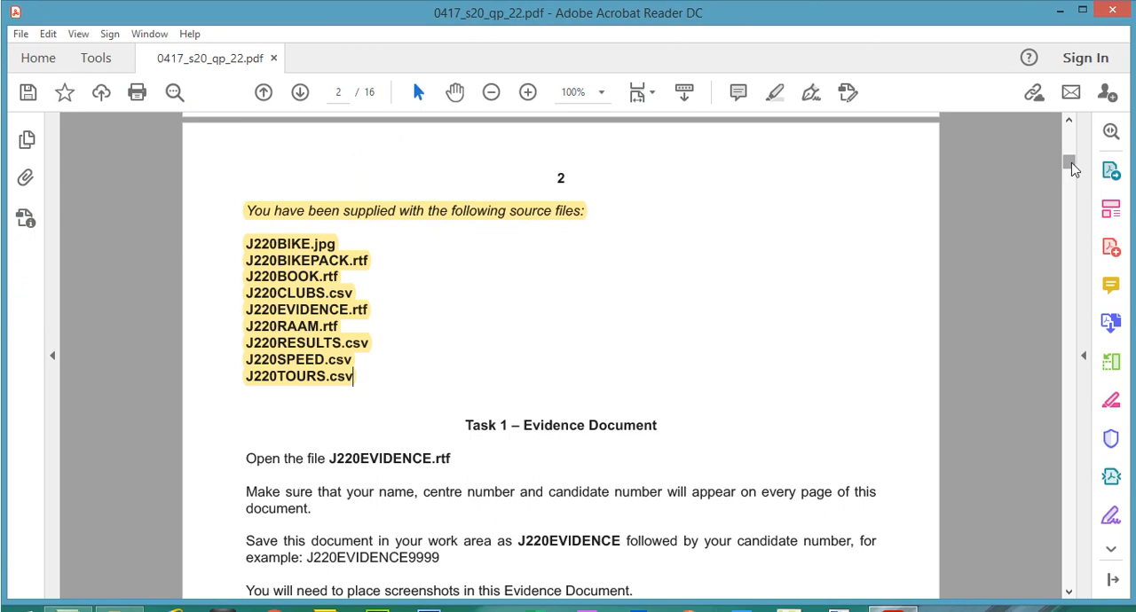
Step: Highlight the "Task 1 – Evidence Document" heading and the "Open the file J220EVIDENCE.rtf" instruction in the exam paper
scroll(1073, 168, "down", 5)
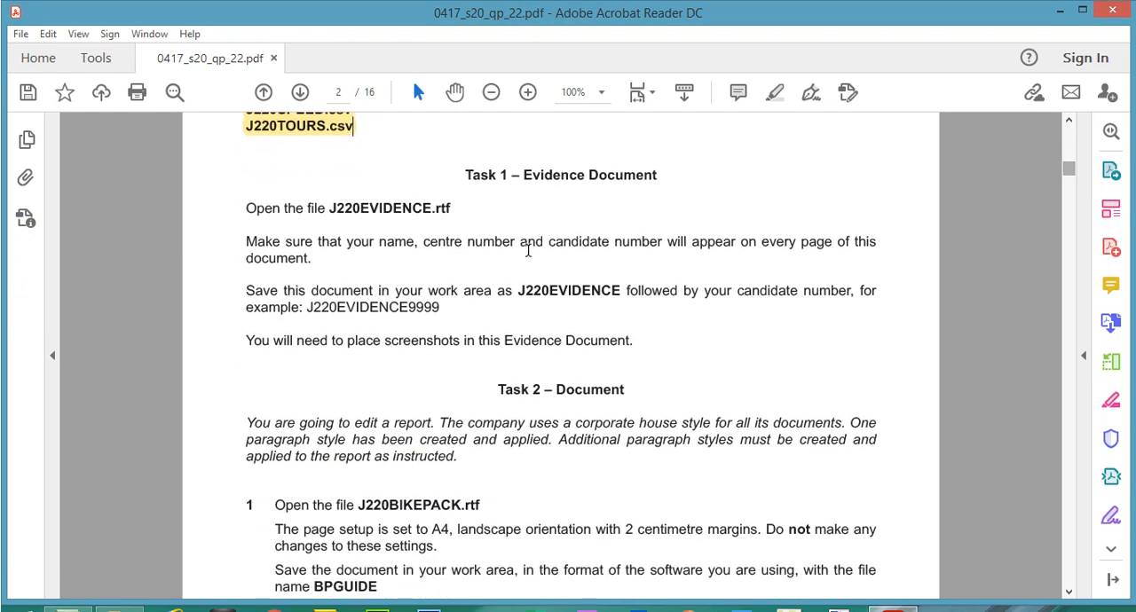
left_click_drag(465, 175, 654, 175)
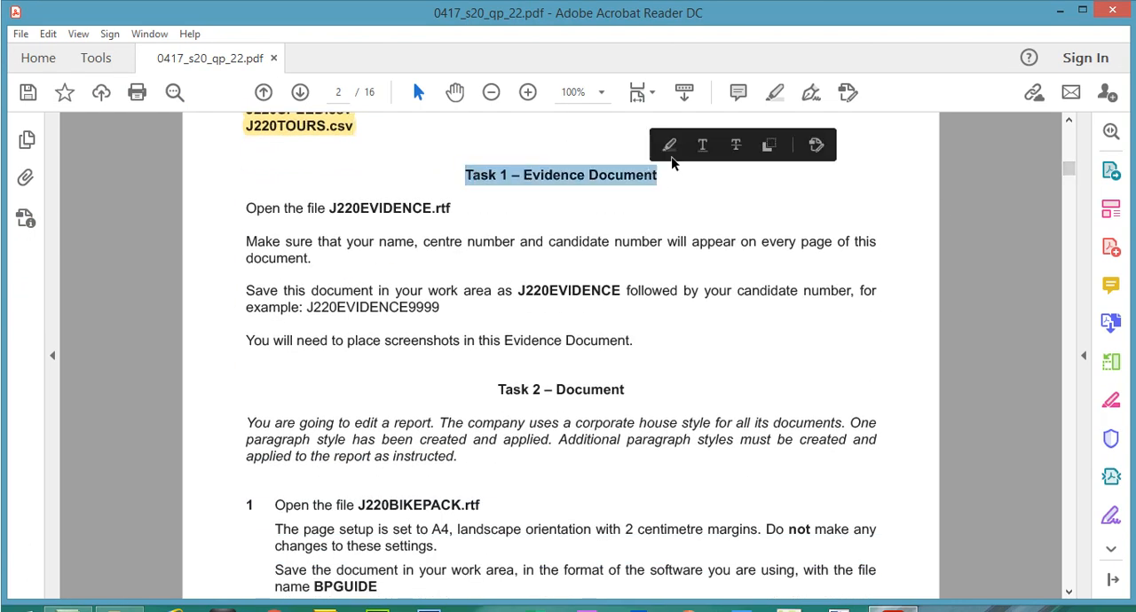
left_click(775, 95)
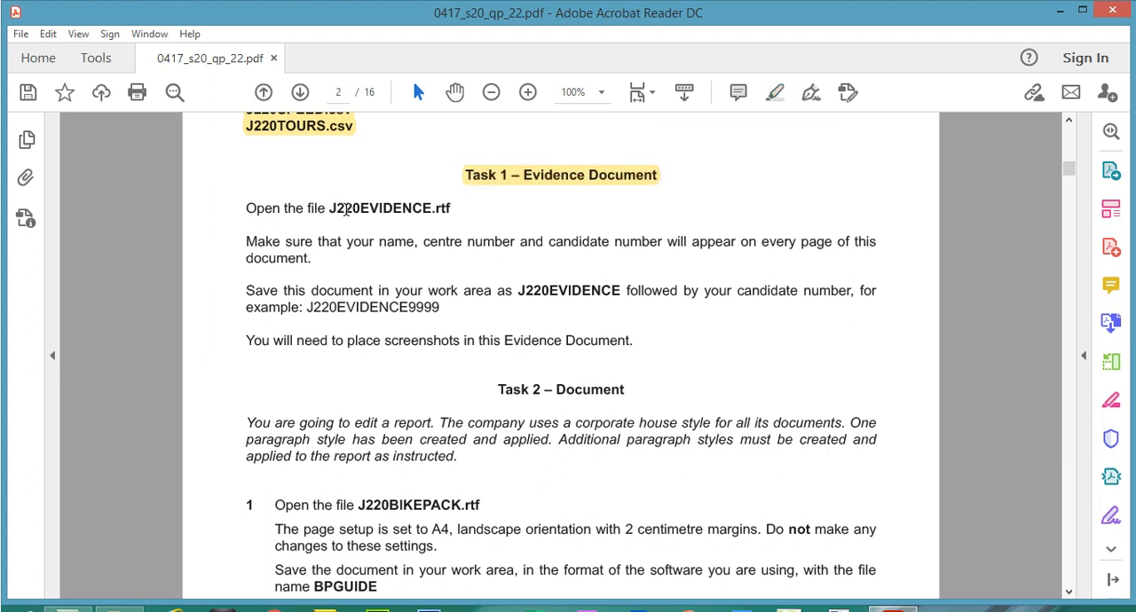
left_click_drag(461, 208, 247, 210)
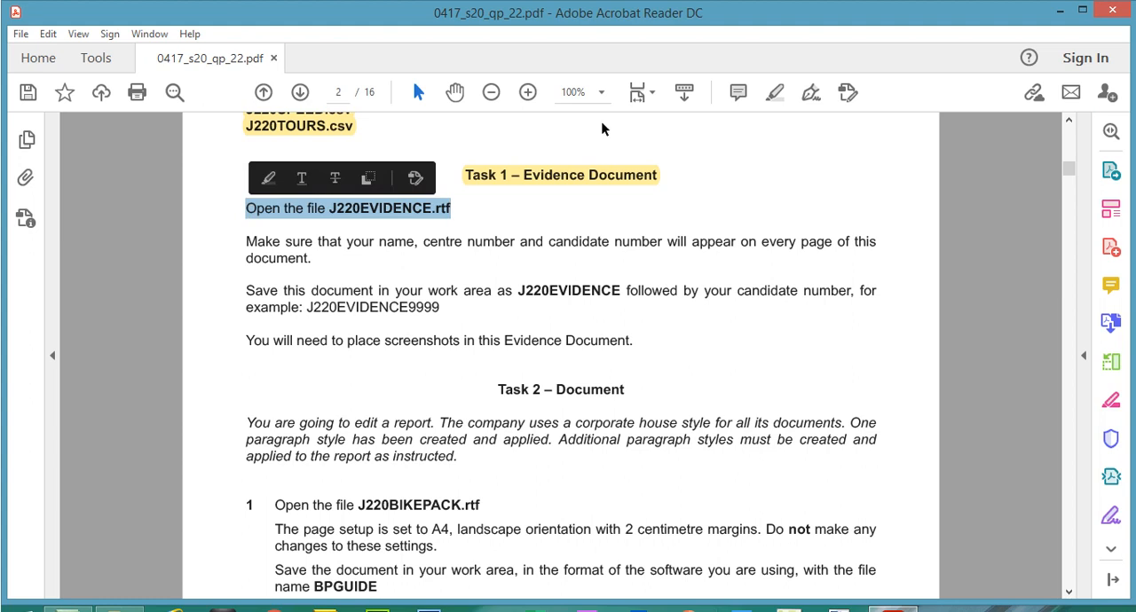
left_click(775, 91)
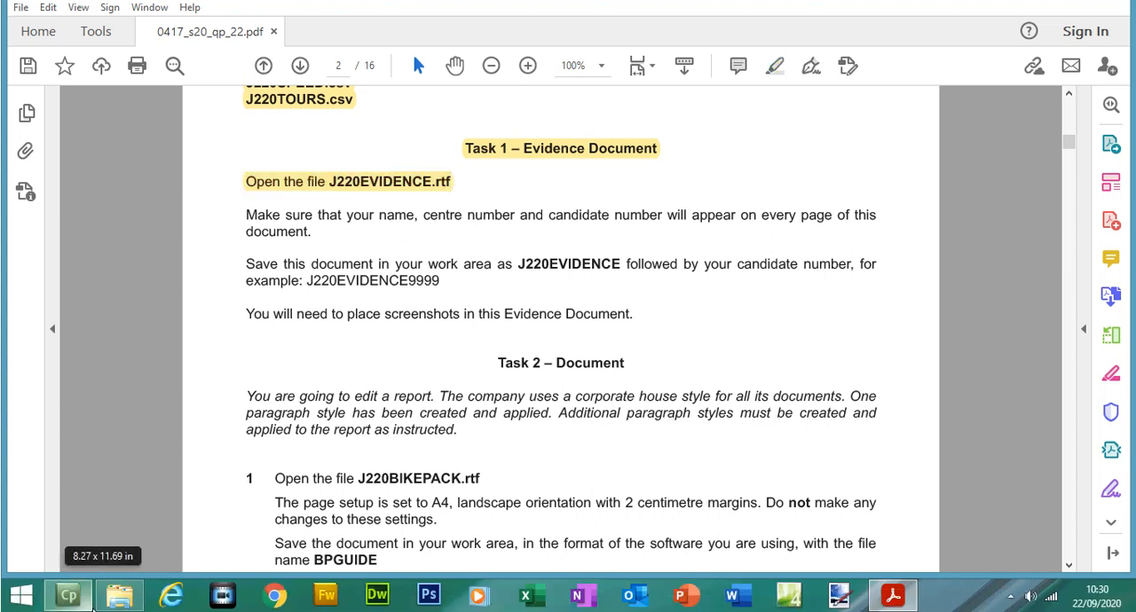
Step: Switch to File Explorer and open J220EVIDENCE.rtf from the Source Files June 2020 folder
left_click(114, 602)
left_click(204, 149)
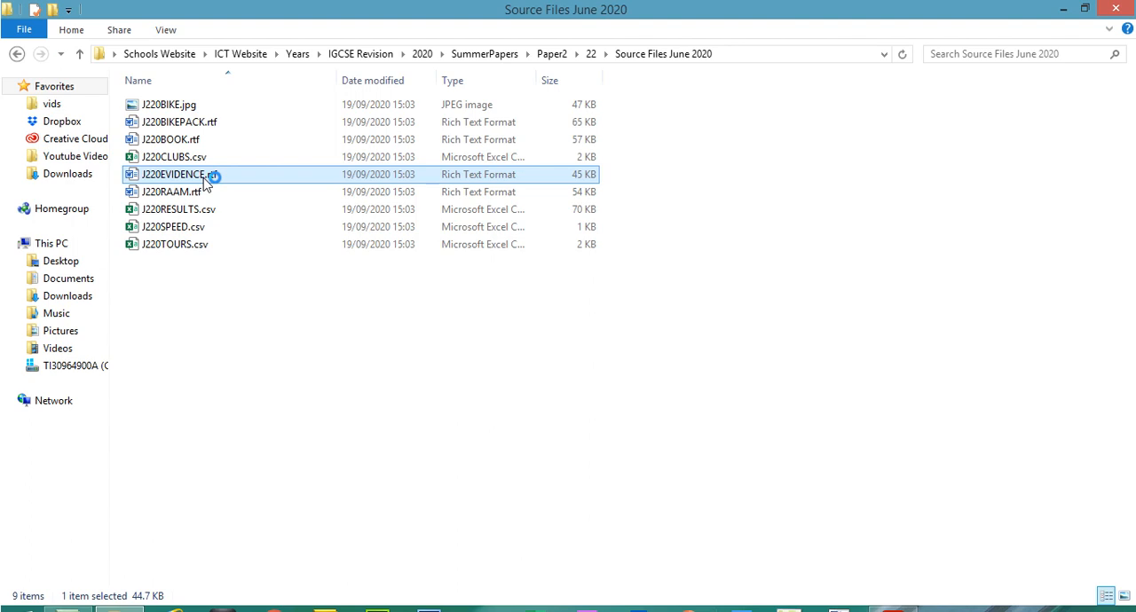
Step: Return to the exam paper in Acrobat Reader and highlight the instruction about name, centre number and candidate number on every page
left_click(892, 595)
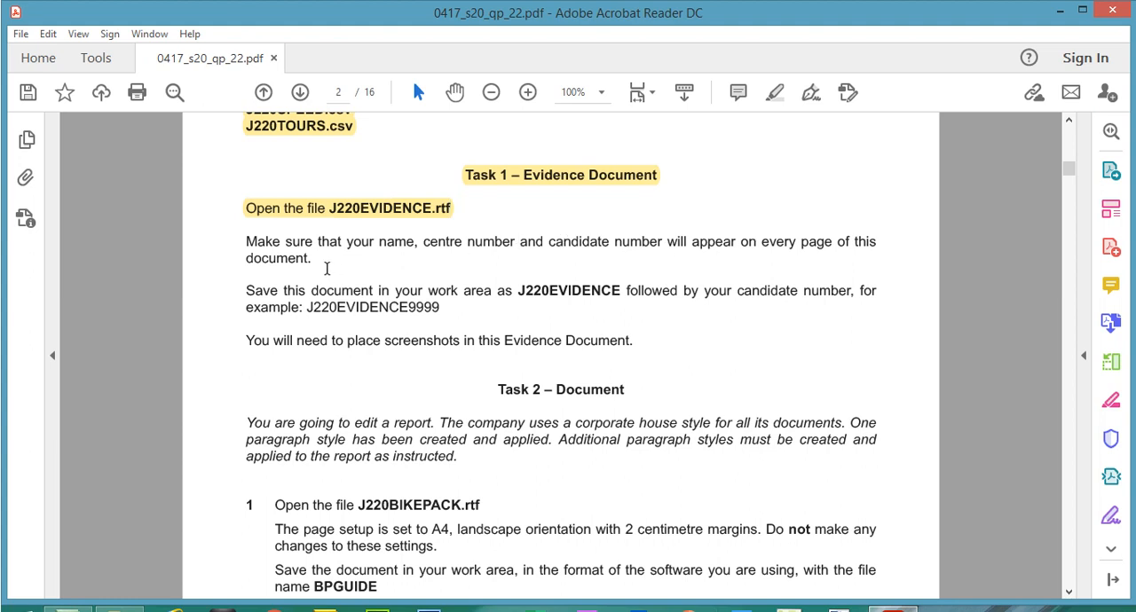
left_click_drag(253, 238, 309, 259)
left_click(774, 92)
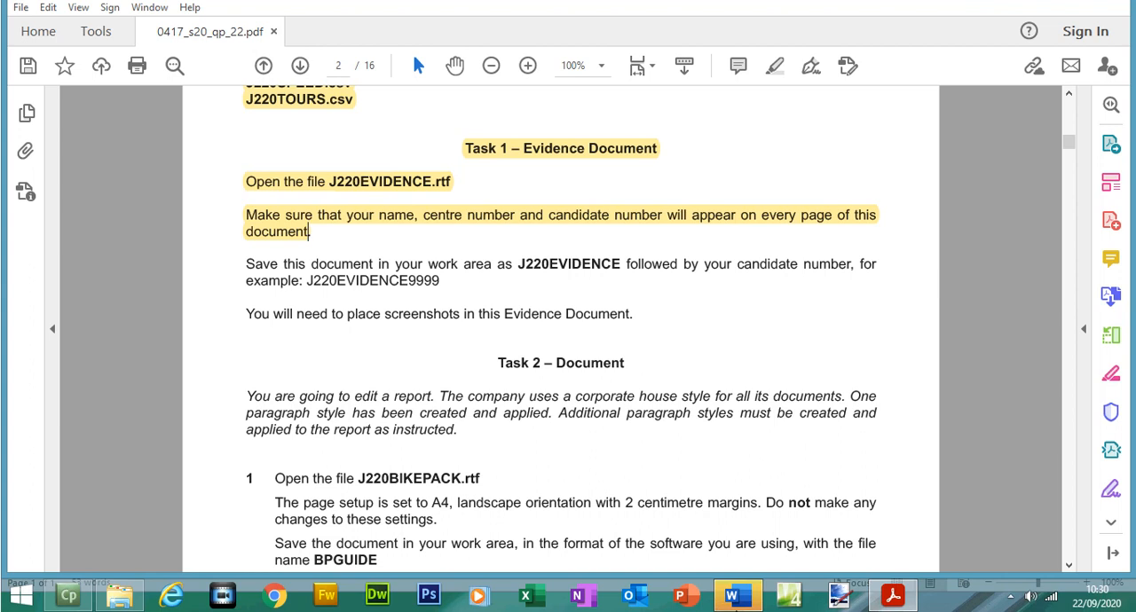
Step: Switch to J220EVIDENCE.rtf in Word, enable editing and insert the blank three-column header
mouse_move(742, 606)
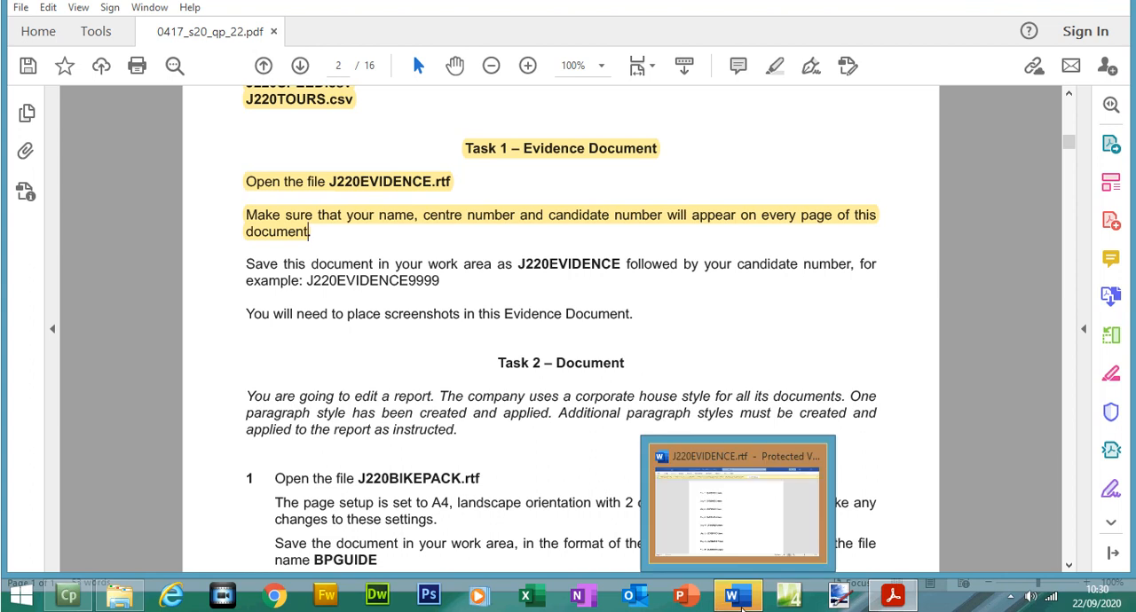
left_click(746, 502)
left_click(693, 68)
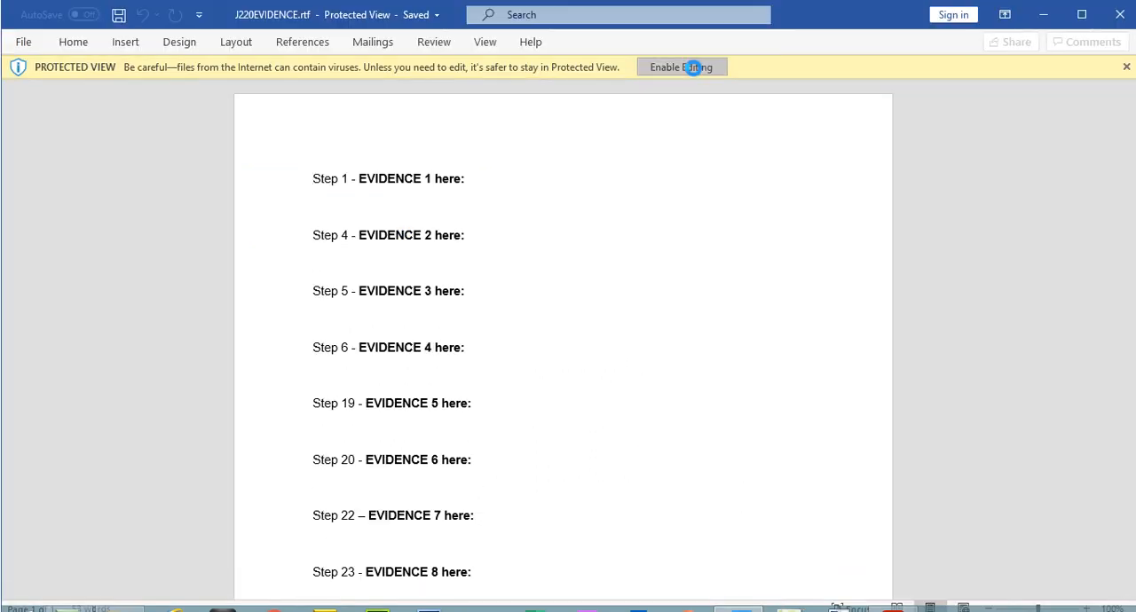
left_click(124, 44)
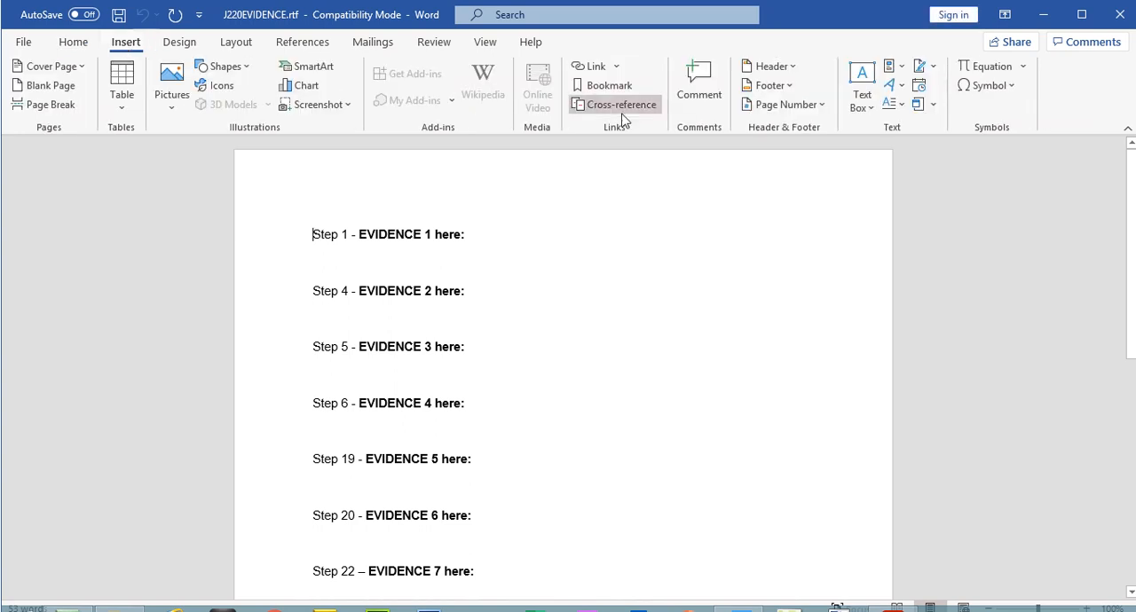
left_click(786, 69)
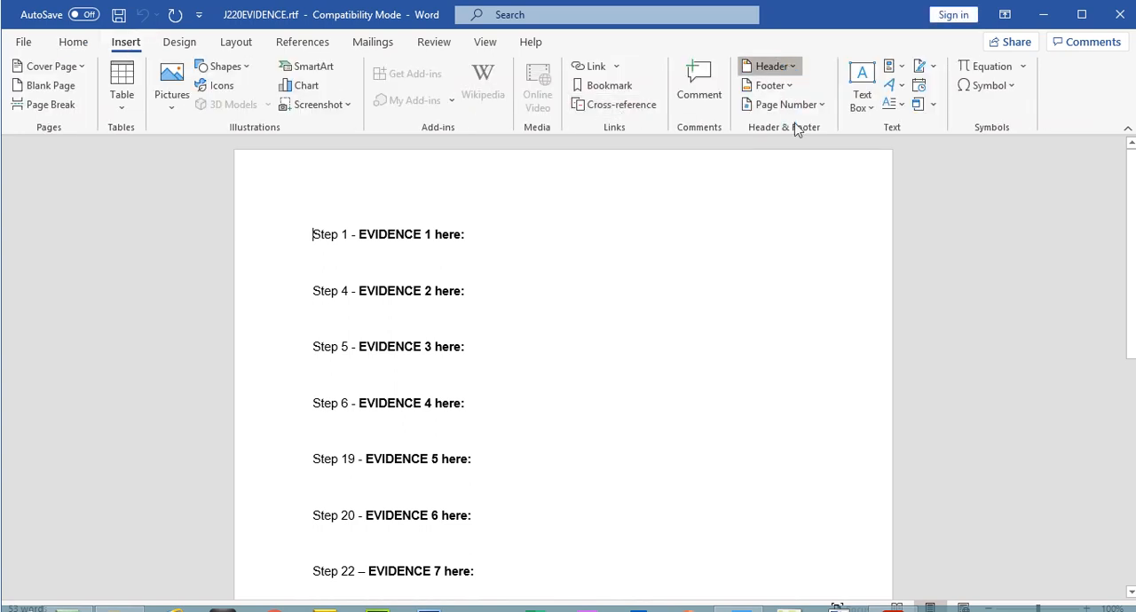
left_click(810, 242)
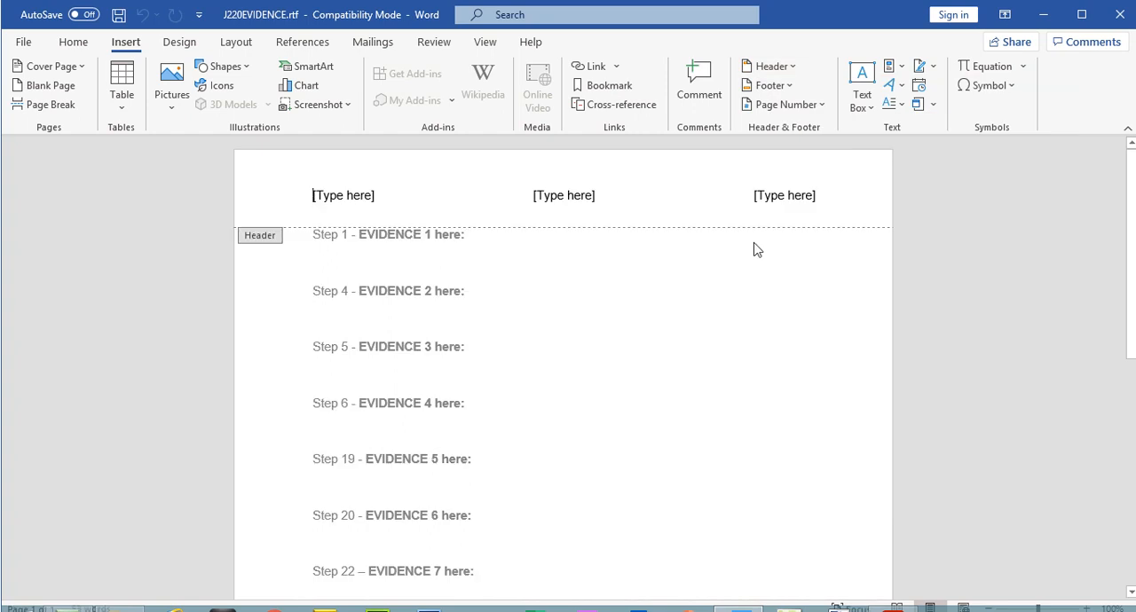
Step: Fill the three header placeholders with the candidate's name, centre number and candidate number in that order, and close the header
left_click(315, 199)
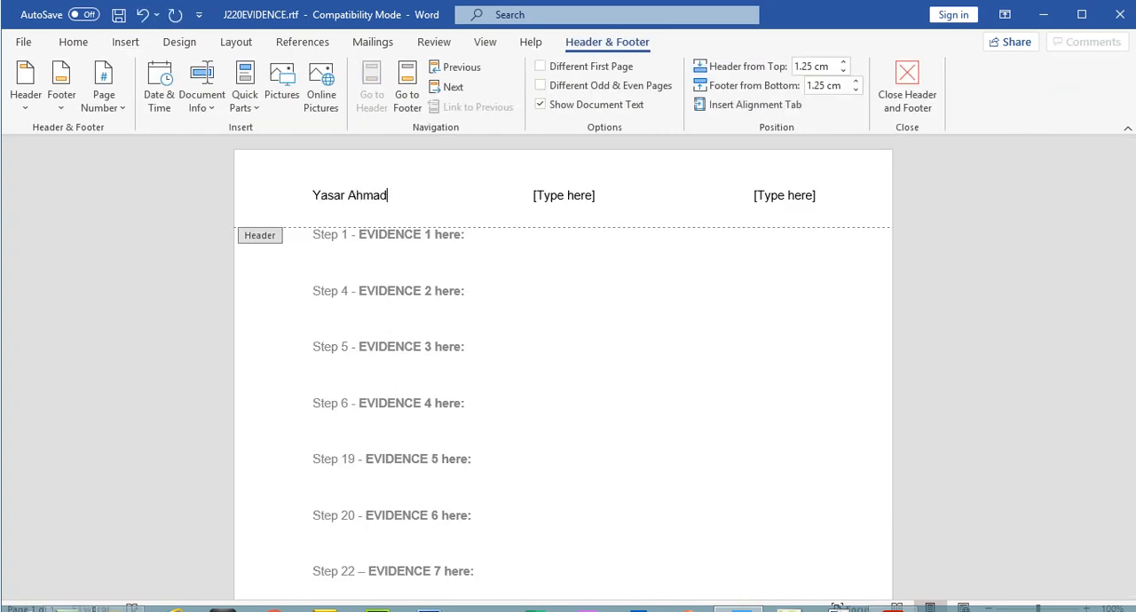
left_click(563, 195)
type("5678")
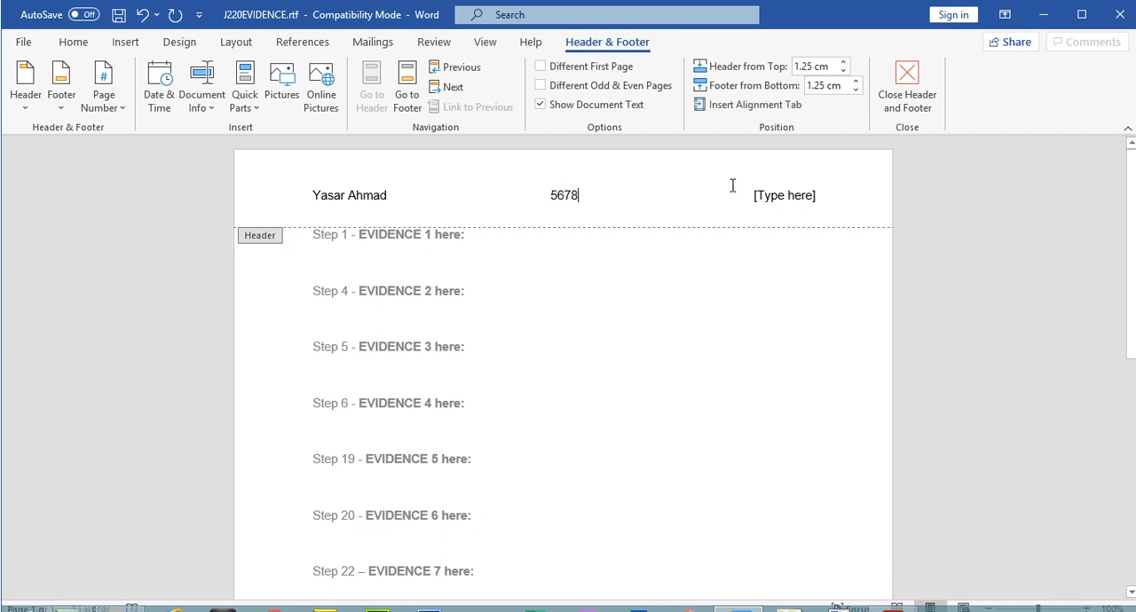
left_click(800, 194)
type("11234")
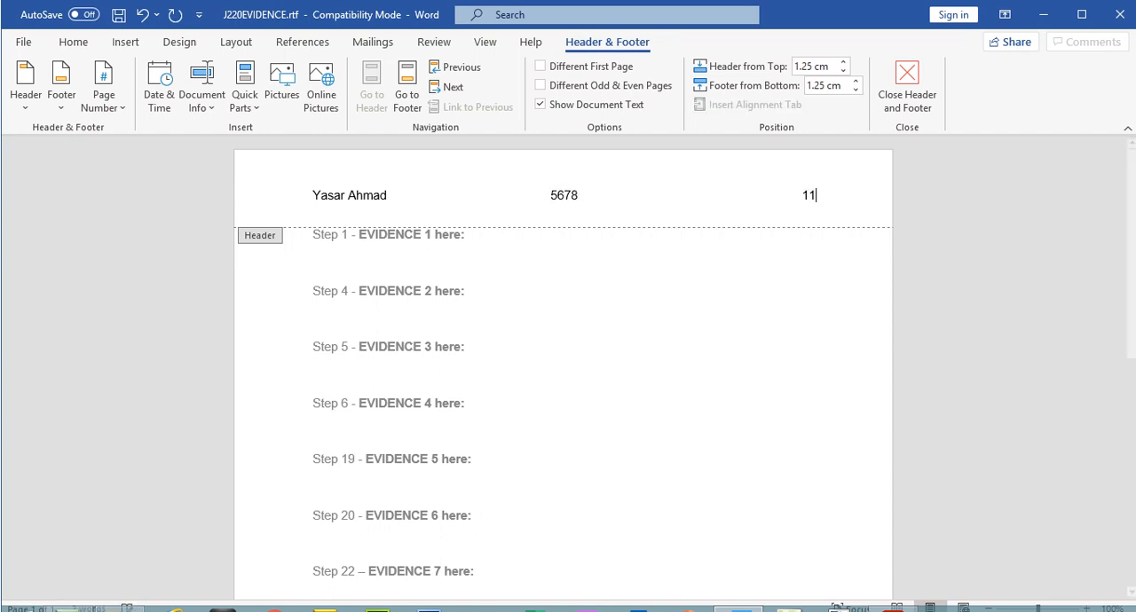
key("BackSpace")
key("BackSpace")
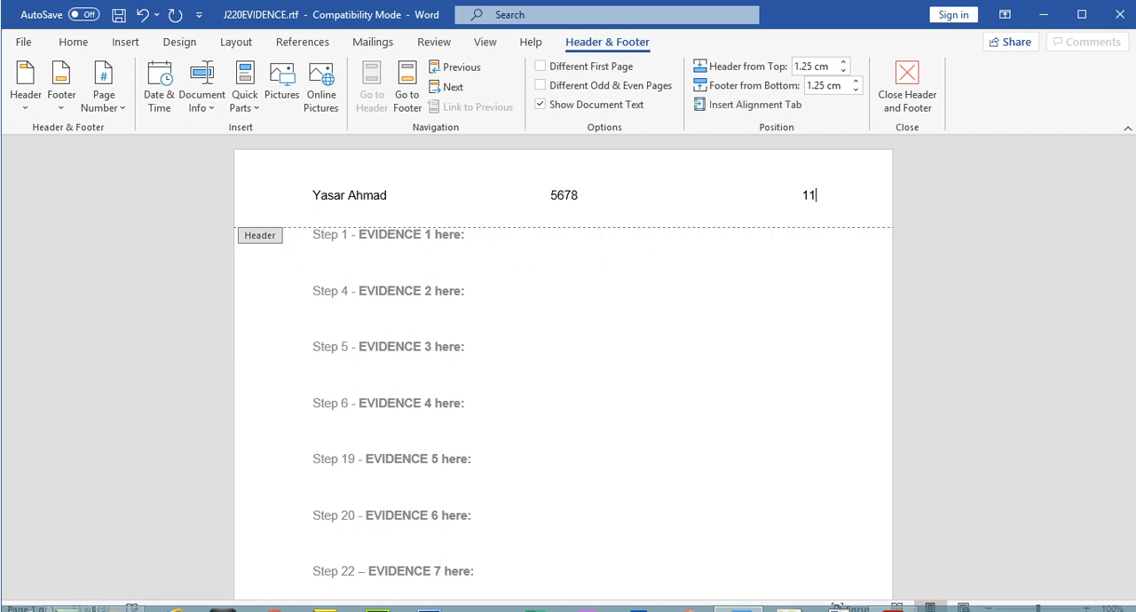
type("45")
key("BackSpace")
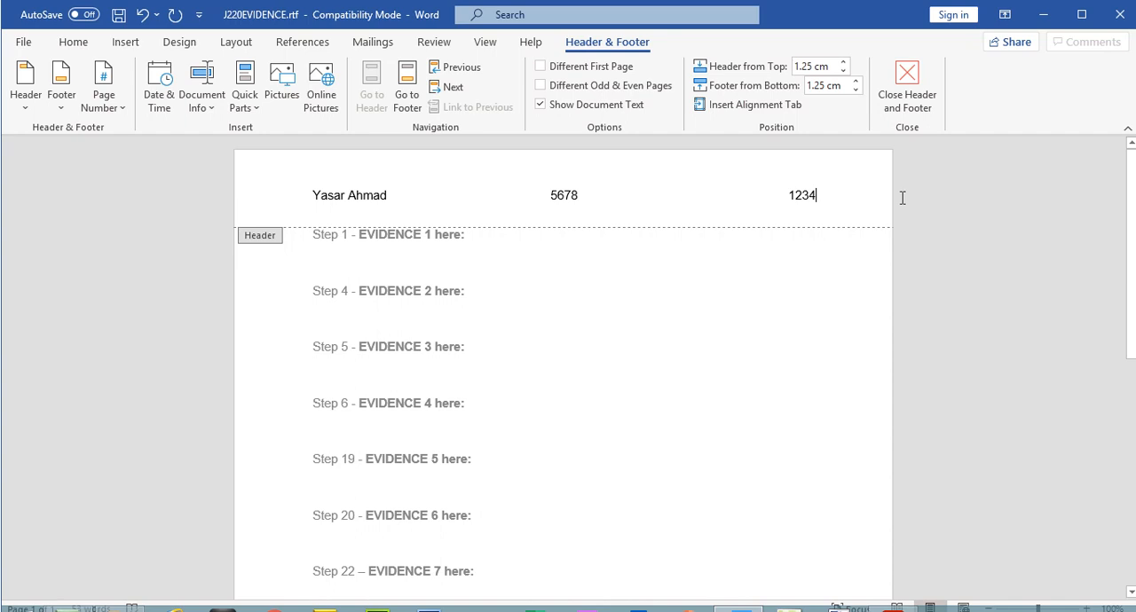
left_click(907, 89)
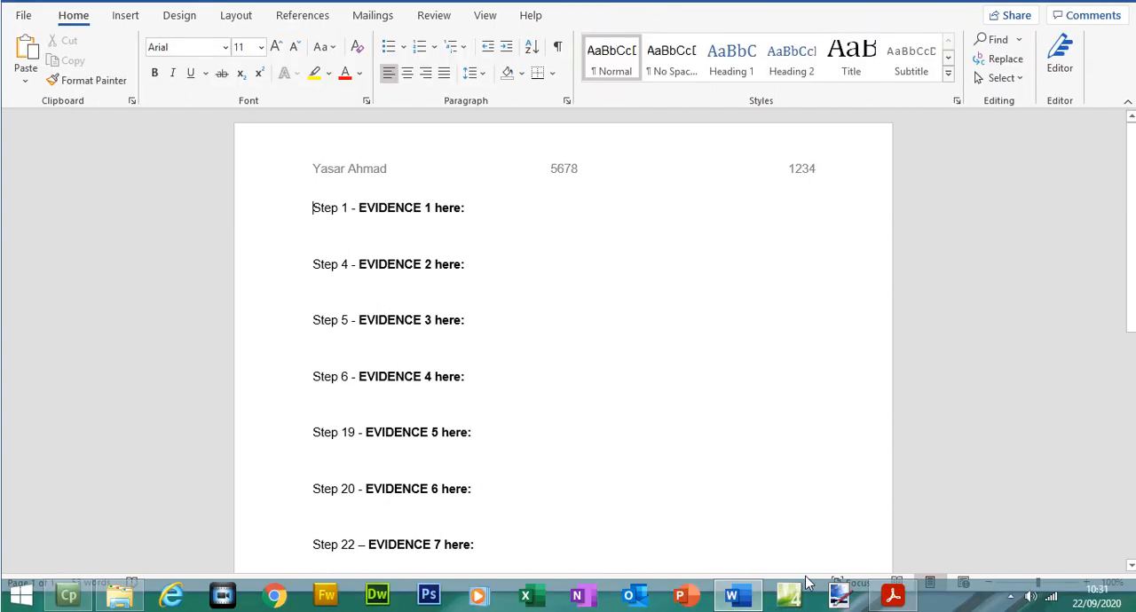
Step: Switch to the exam paper in Acrobat Reader and highlight Task 1's instructions about saving the document and placing screenshots in it
left_click(893, 596)
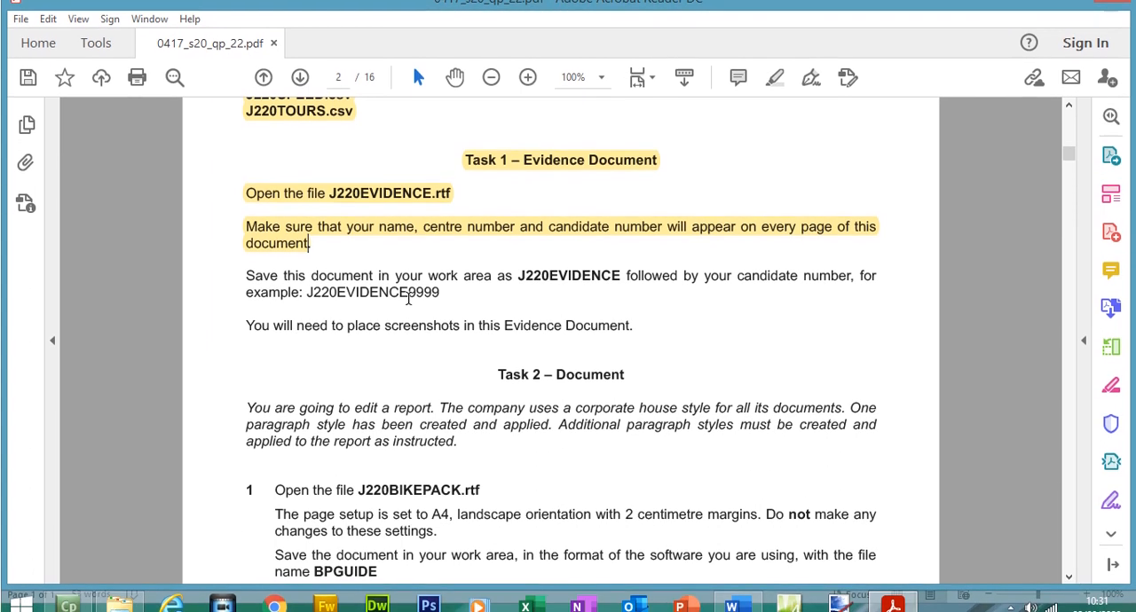
left_click_drag(409, 295, 441, 297)
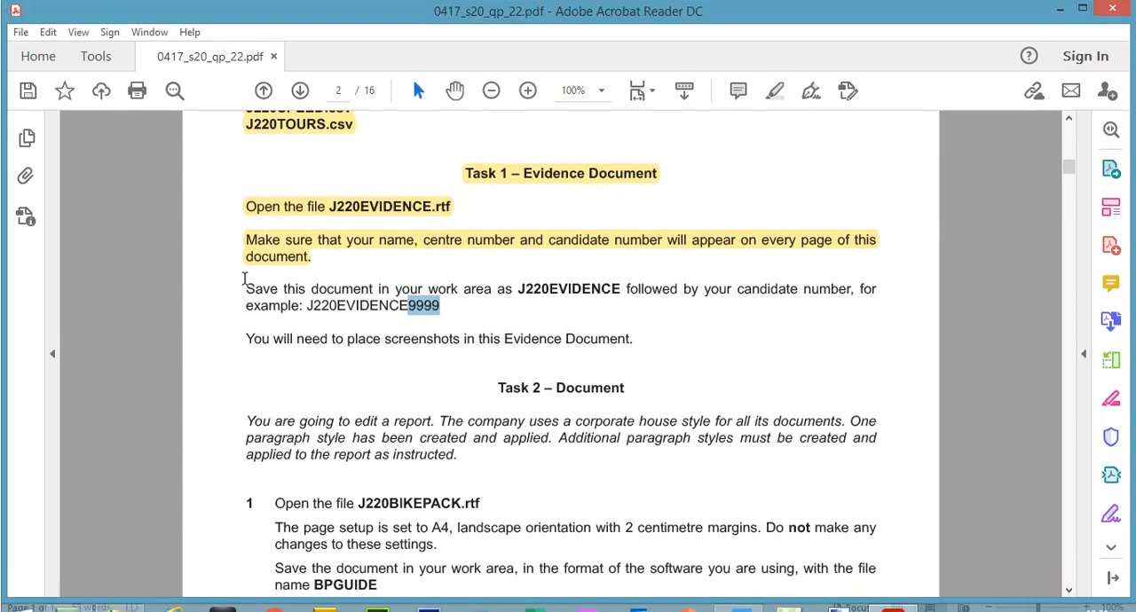
left_click_drag(245, 285, 636, 340)
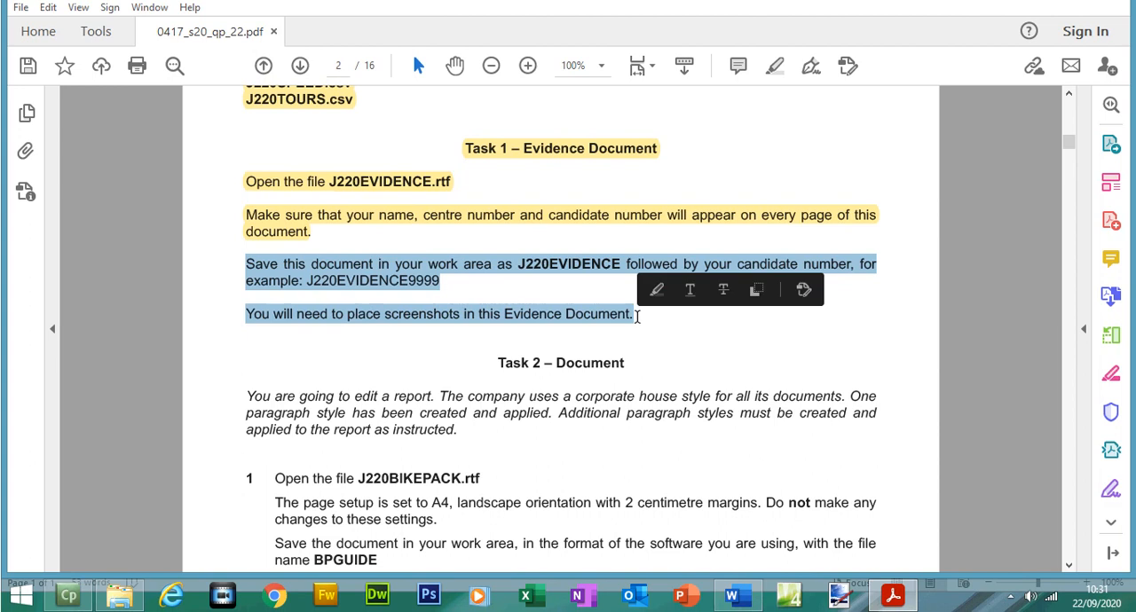
left_click(634, 314)
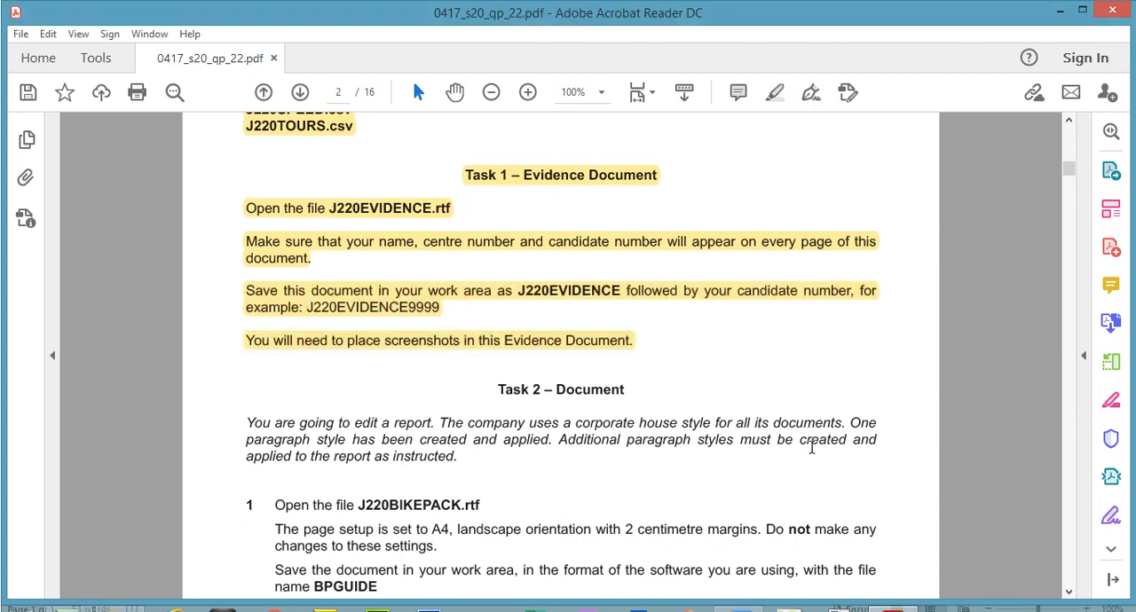
Step: Switch to J220EVIDENCE.rtf in Word and save it as a Word Document (*.docx) named J220EVIDENCE followed by the candidate number, accepting the format upgrade
left_click(737, 601)
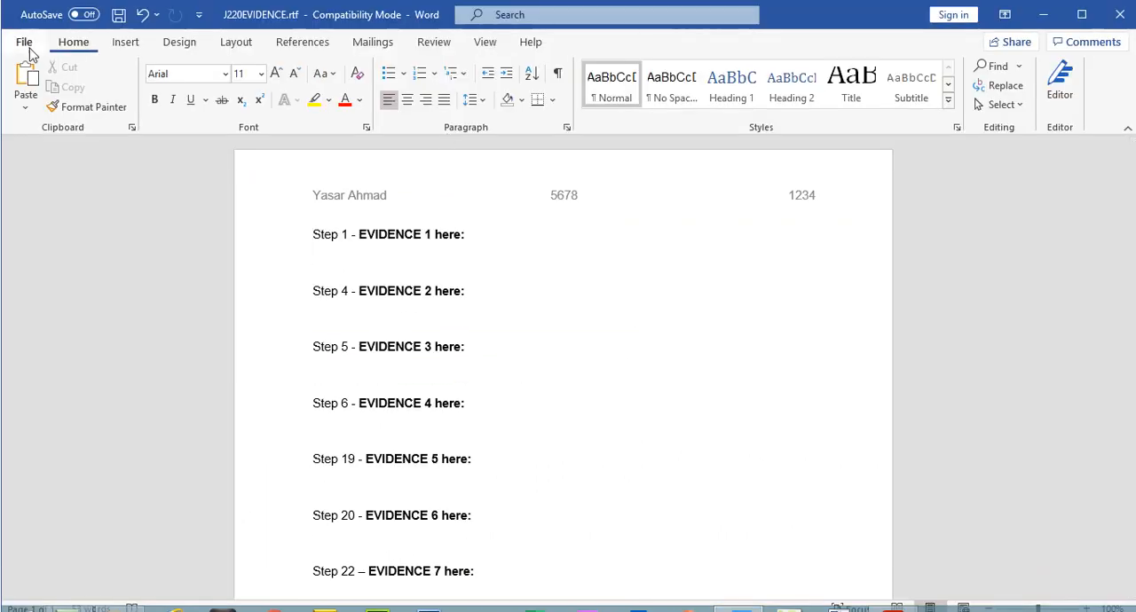
left_click(29, 46)
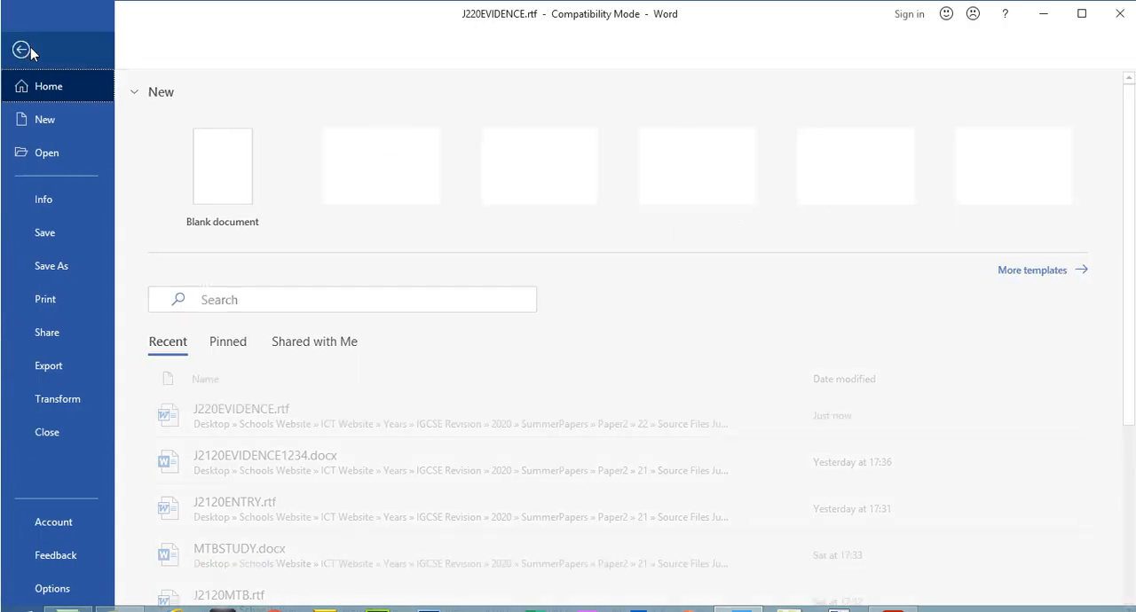
left_click(81, 275)
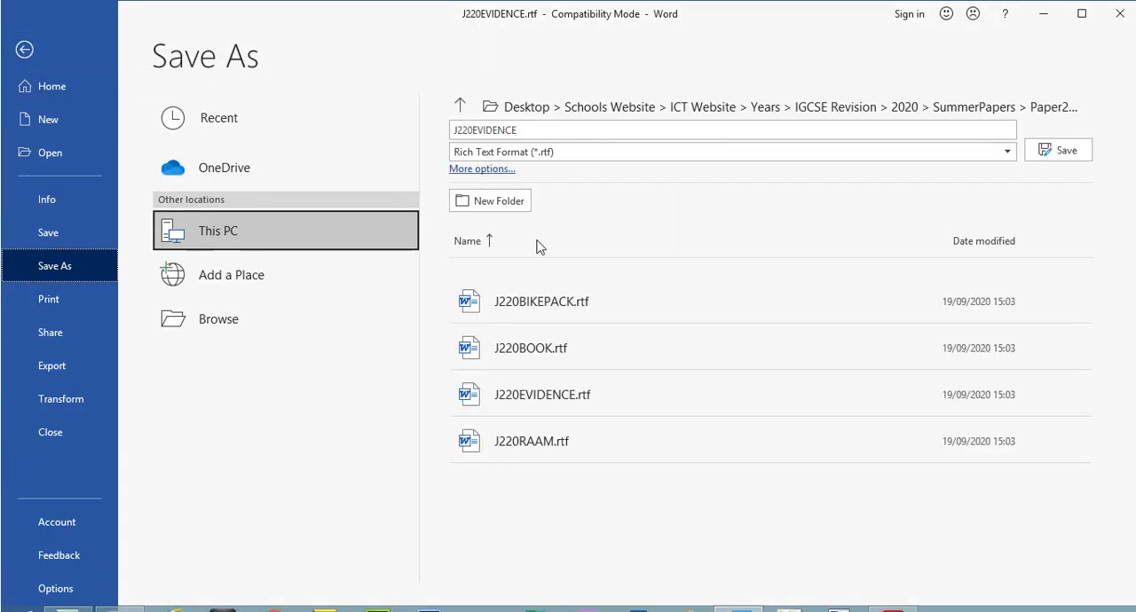
left_click(627, 154)
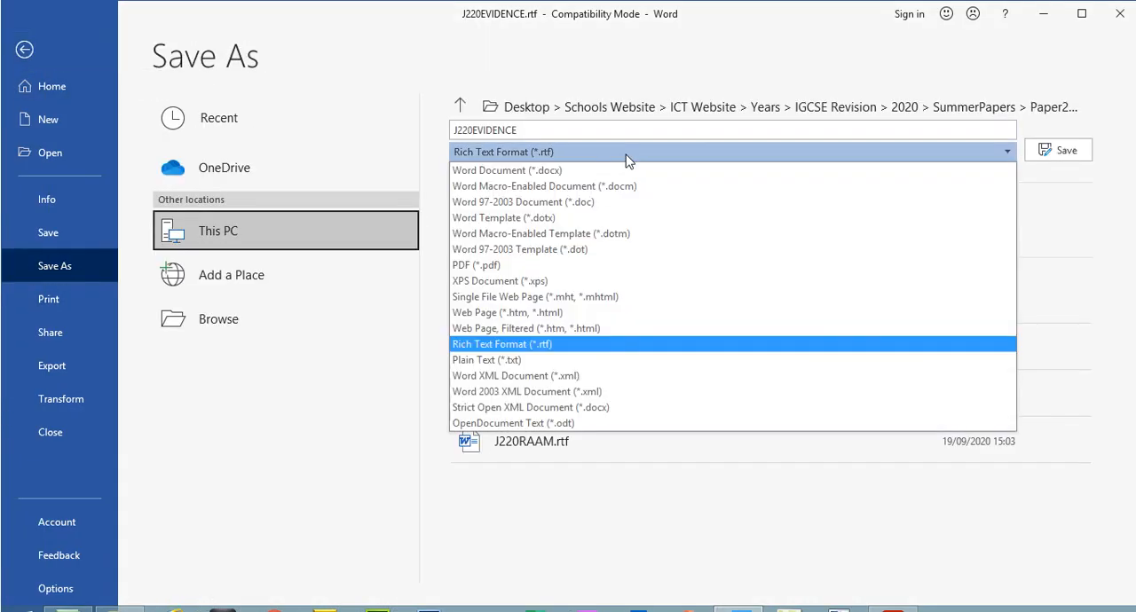
left_click(601, 168)
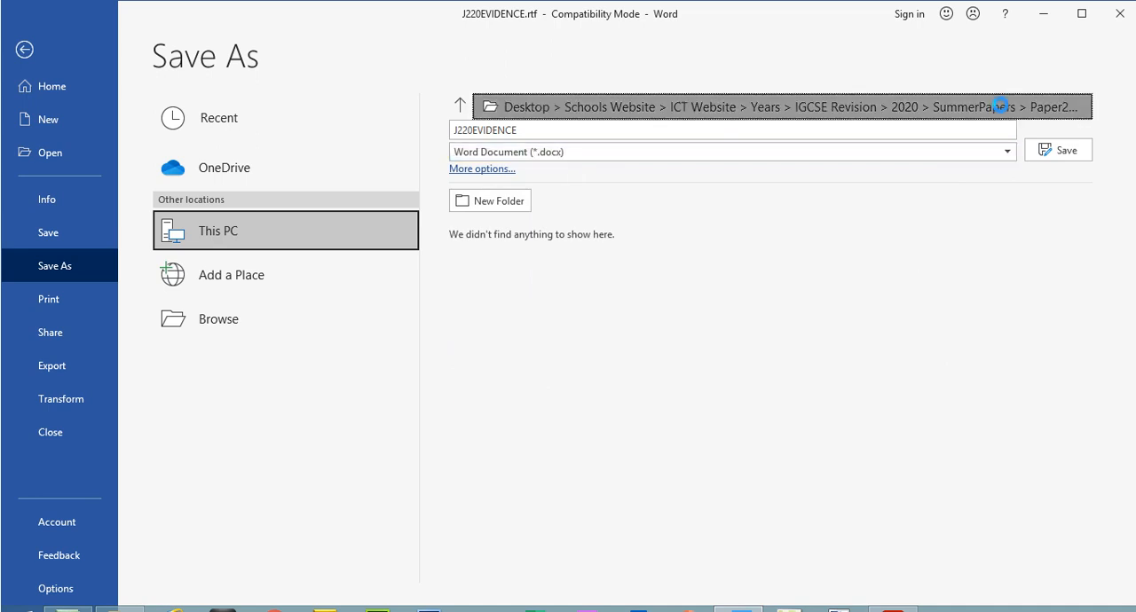
left_click(985, 107)
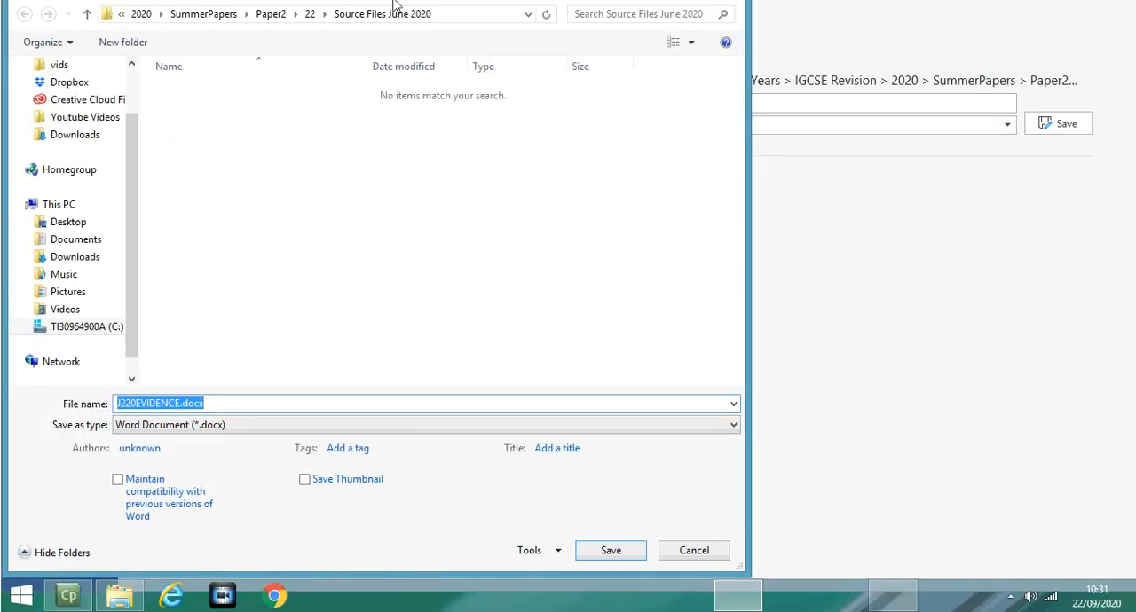
left_click(181, 430)
type("1234")
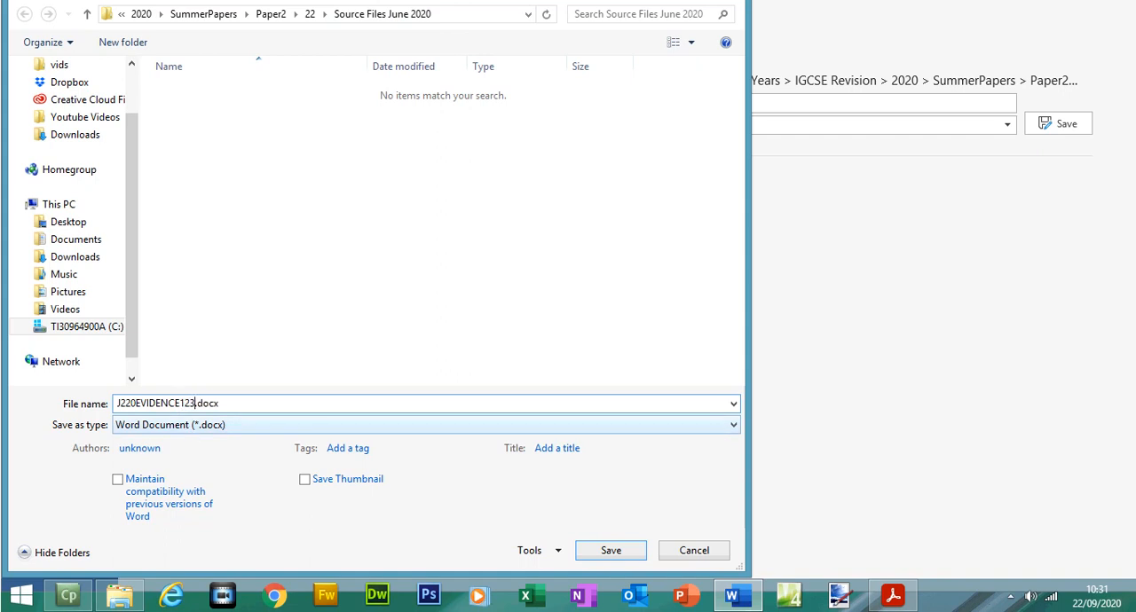
left_click(610, 552)
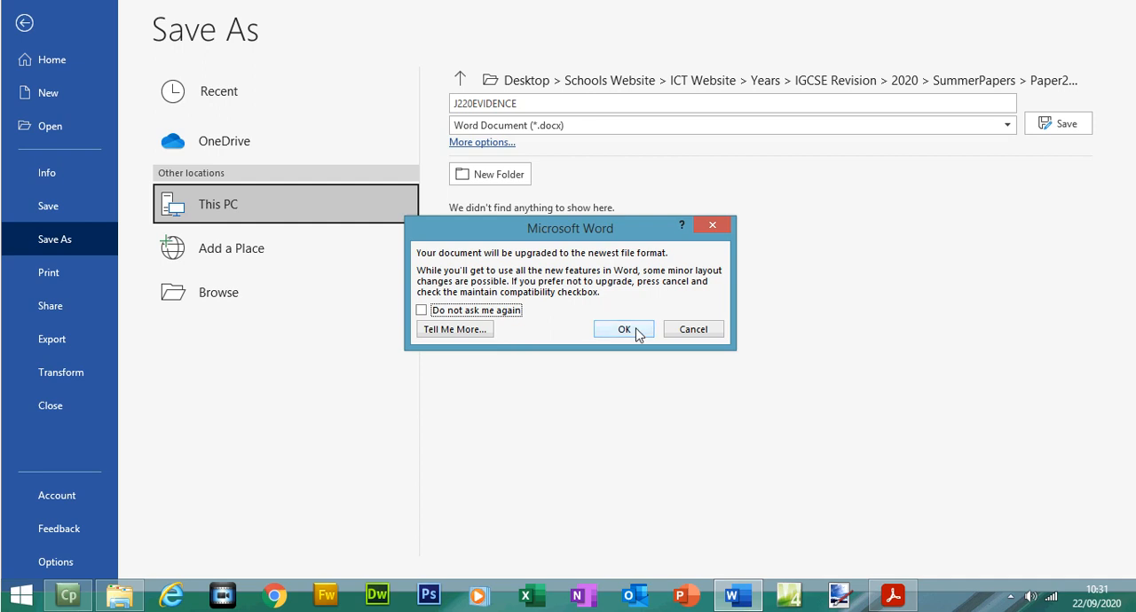
left_click(636, 327)
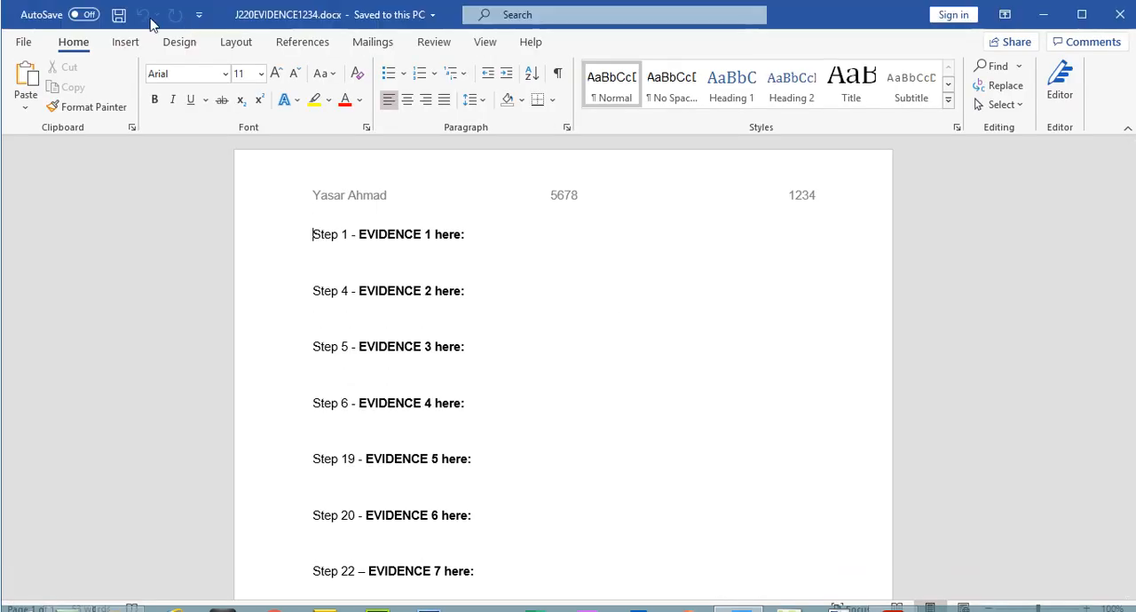
Step: Return to the exam paper in Acrobat Reader and highlight the Task 2 heading, its introduction and the instruction to open J220BIKEPACK.rtf
left_click(896, 598)
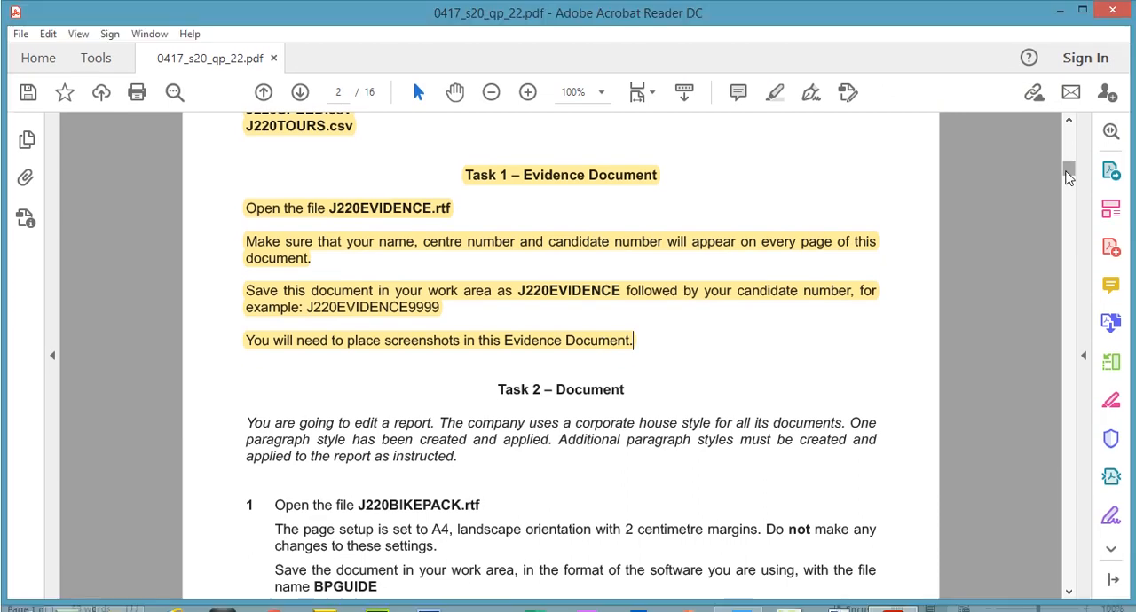
left_click_drag(1068, 145, 1068, 179)
left_click_drag(494, 135, 623, 144)
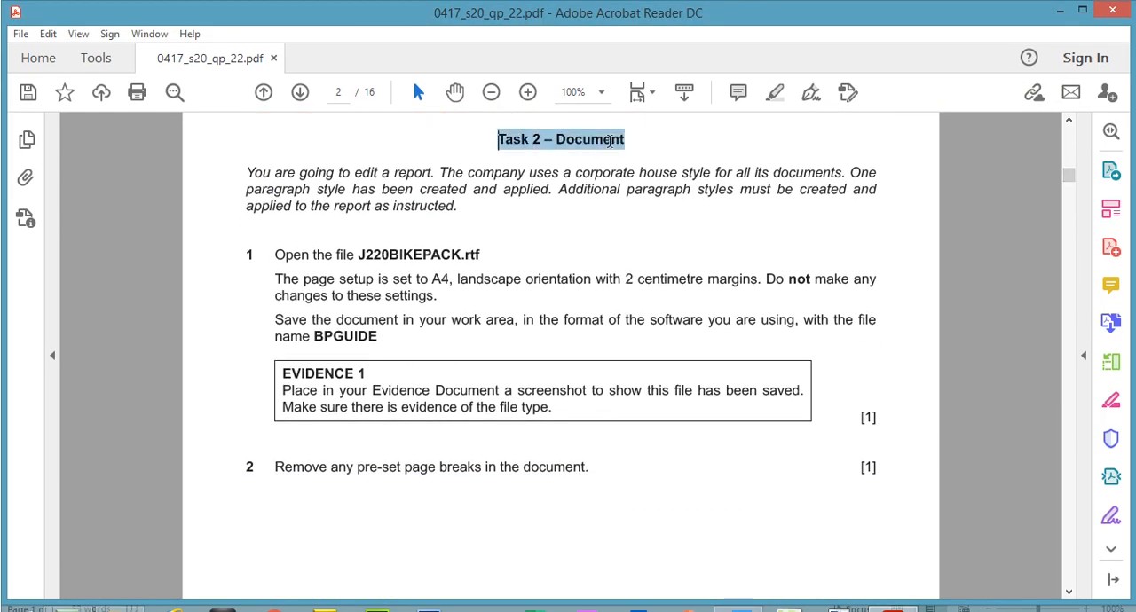
left_click(778, 97)
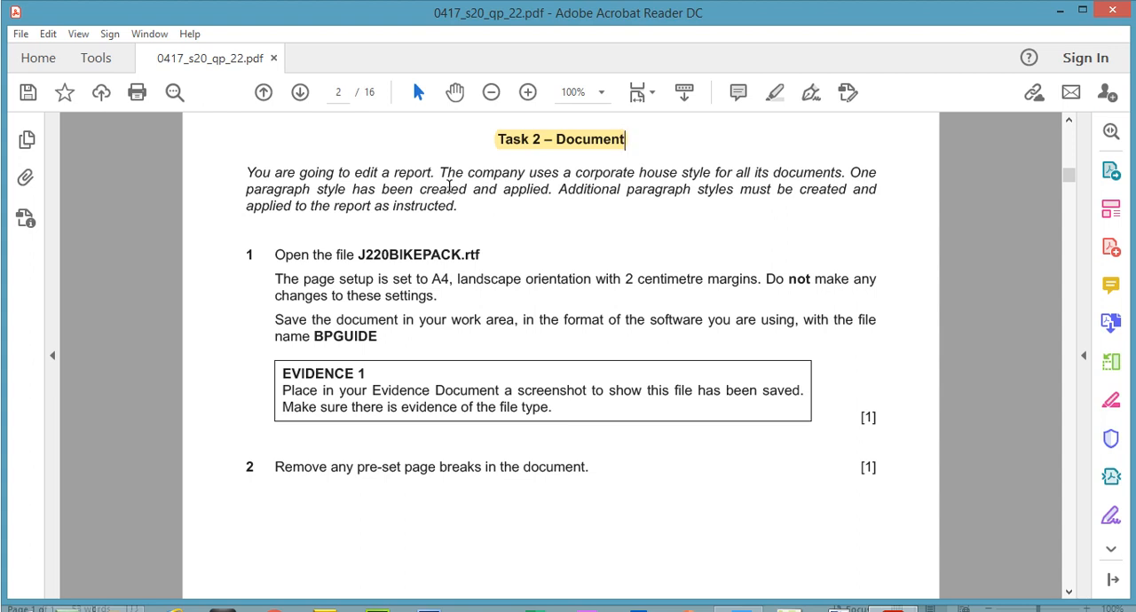
left_click_drag(246, 171, 461, 212)
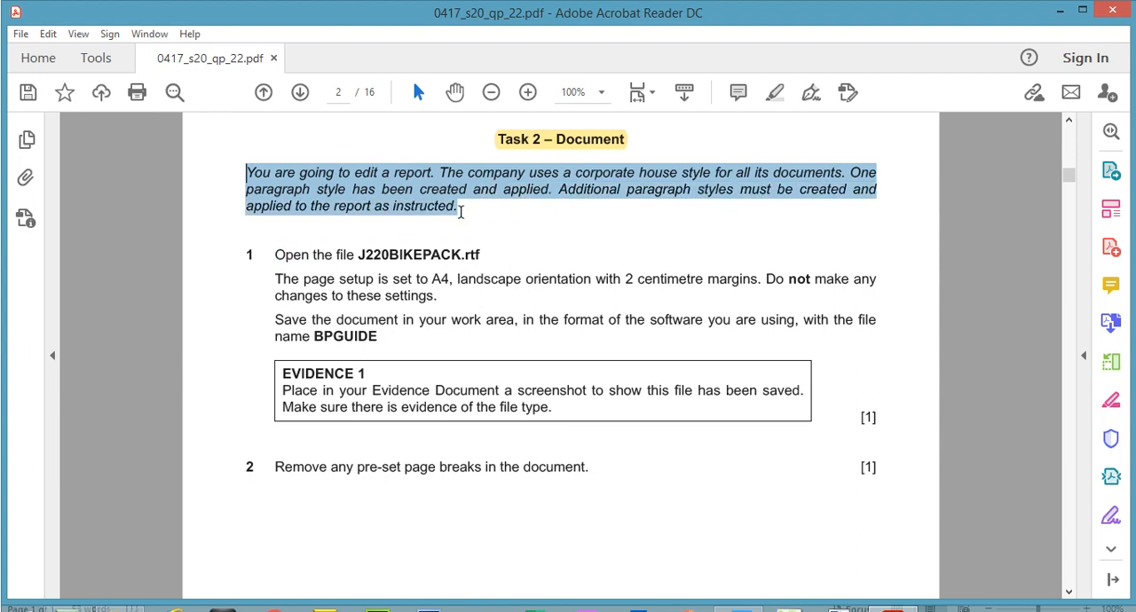
left_click(775, 93)
left_click_drag(271, 255, 484, 255)
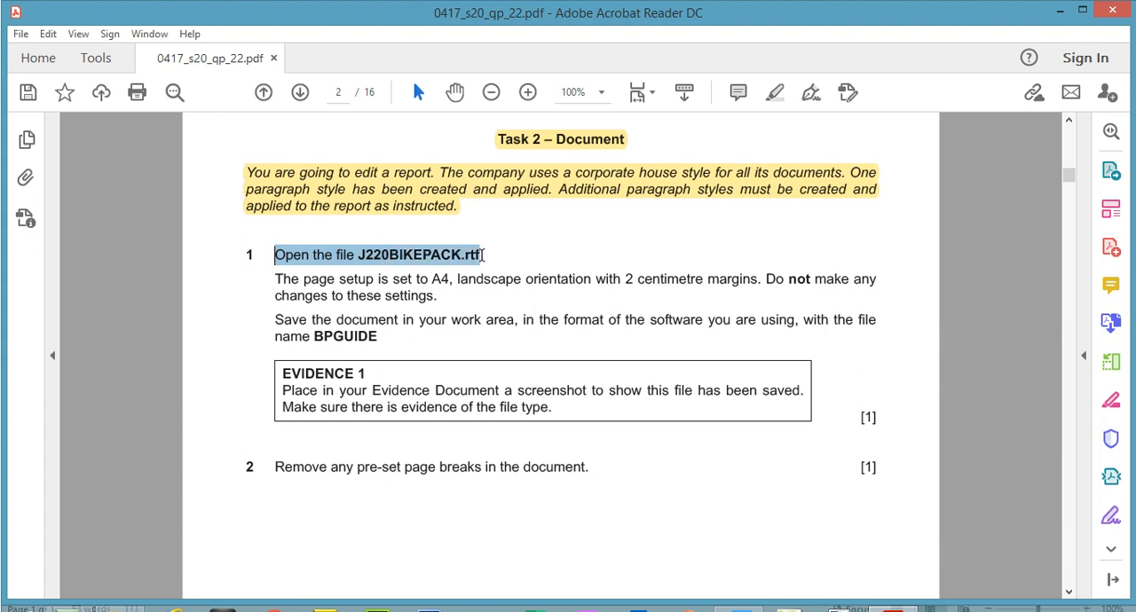
left_click(775, 92)
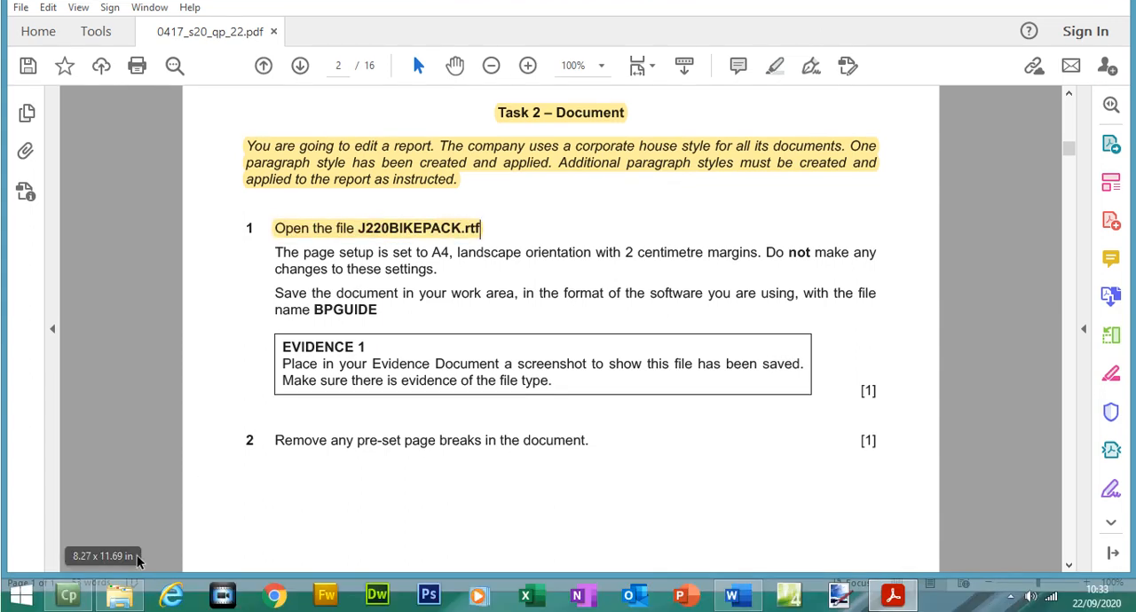
Step: Switch to the Source Files June 2020 folder in File Explorer, open J220BIKEPACK.rtf in Word and enable editing
left_click(120, 596)
left_click(182, 99)
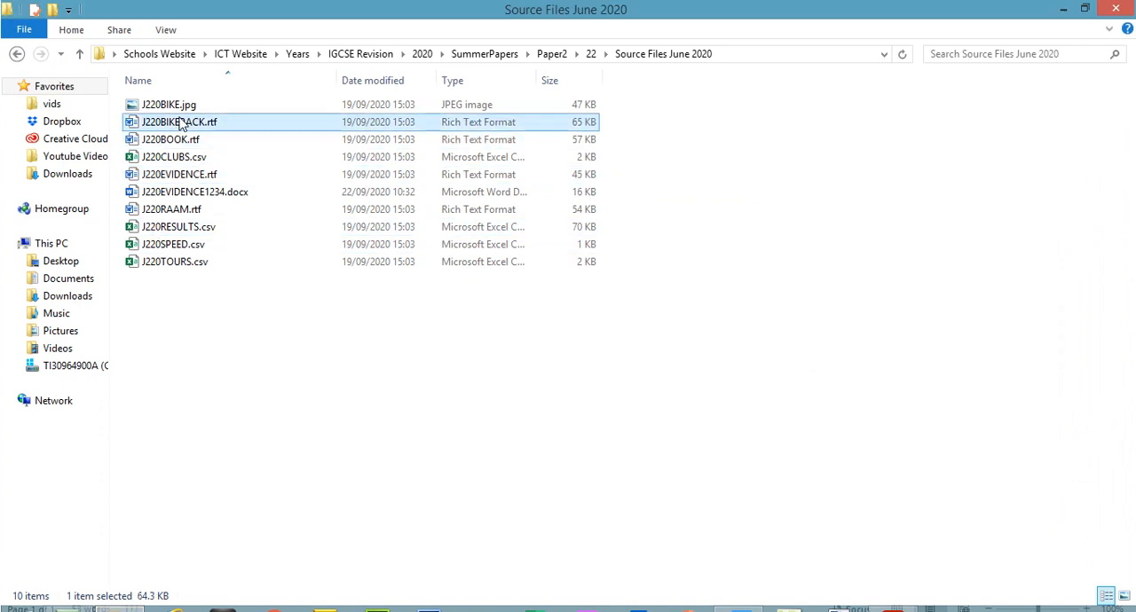
double_click(182, 124)
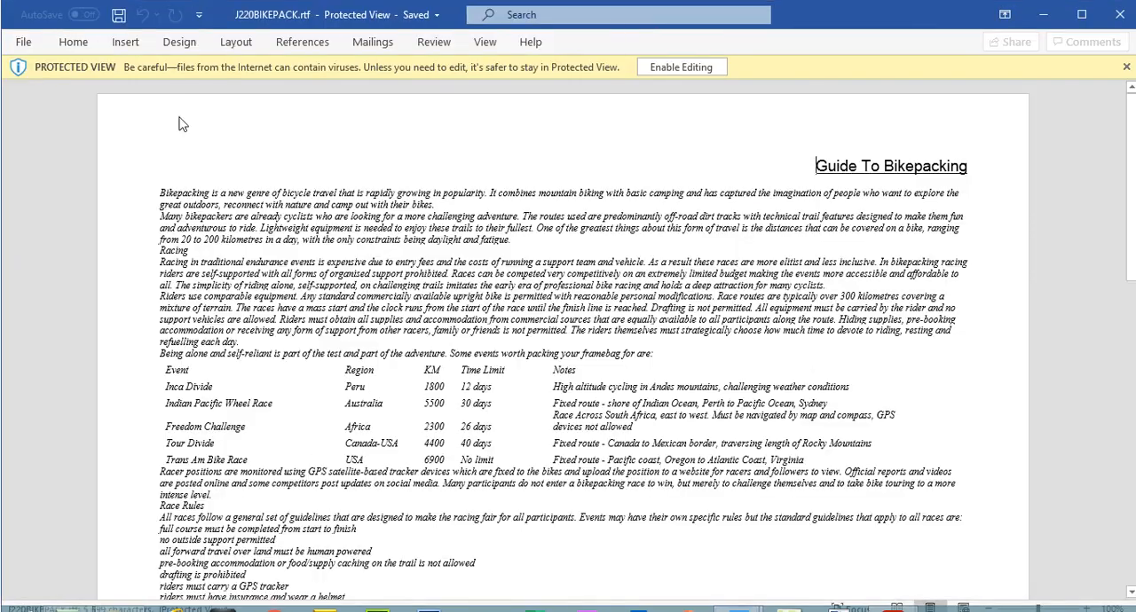
left_click(680, 67)
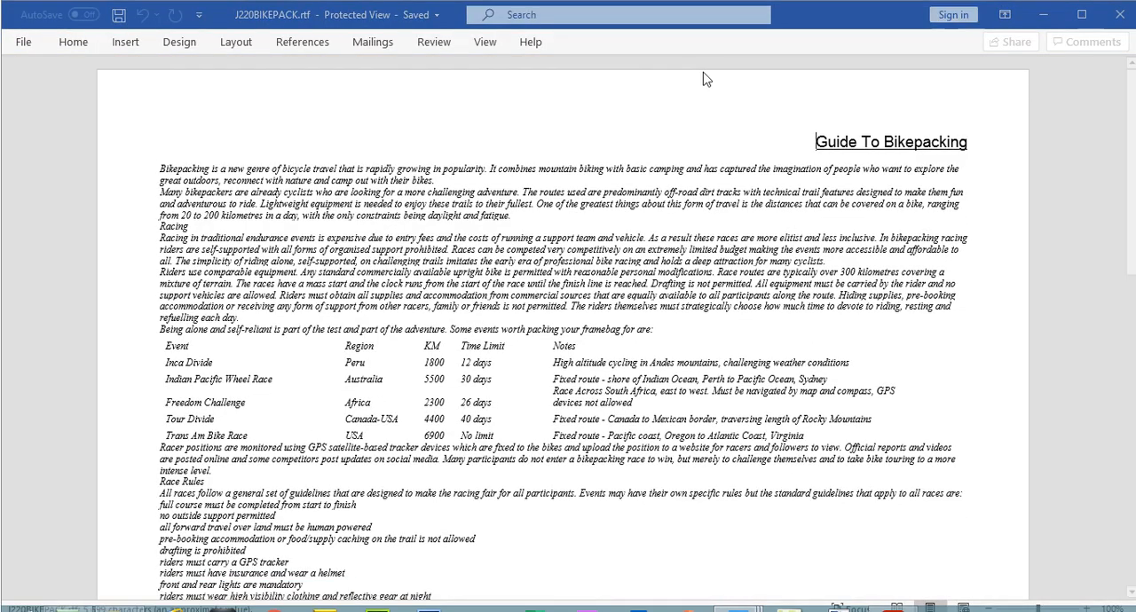
Step: Place the cursor in the title Guide To Bikepacking and display the full style list to examine the existing paragraph styles
left_click(849, 226)
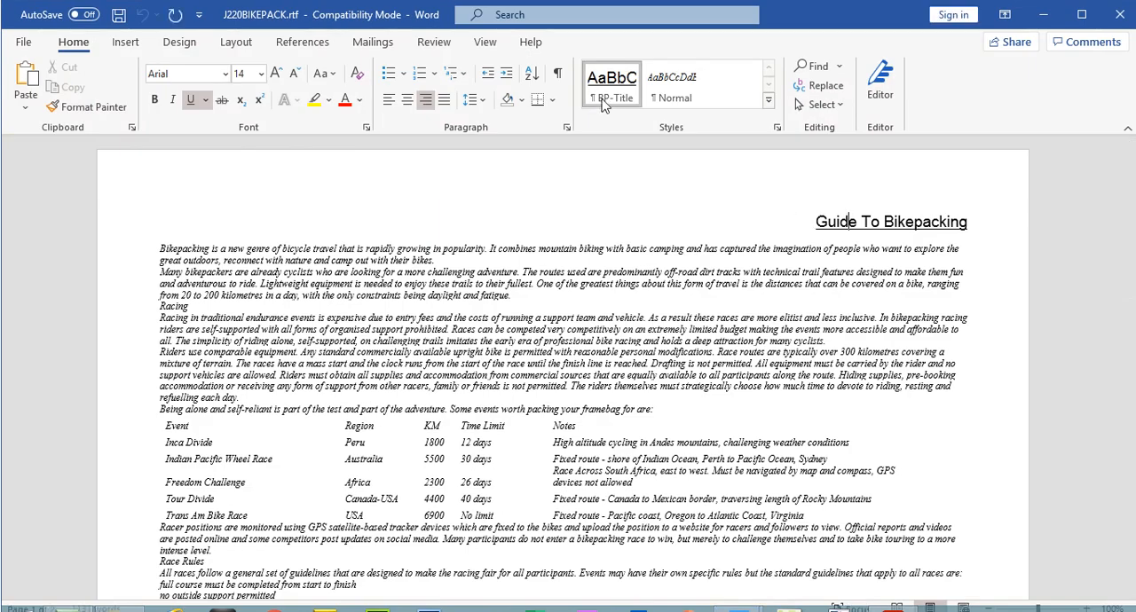
left_click(778, 129)
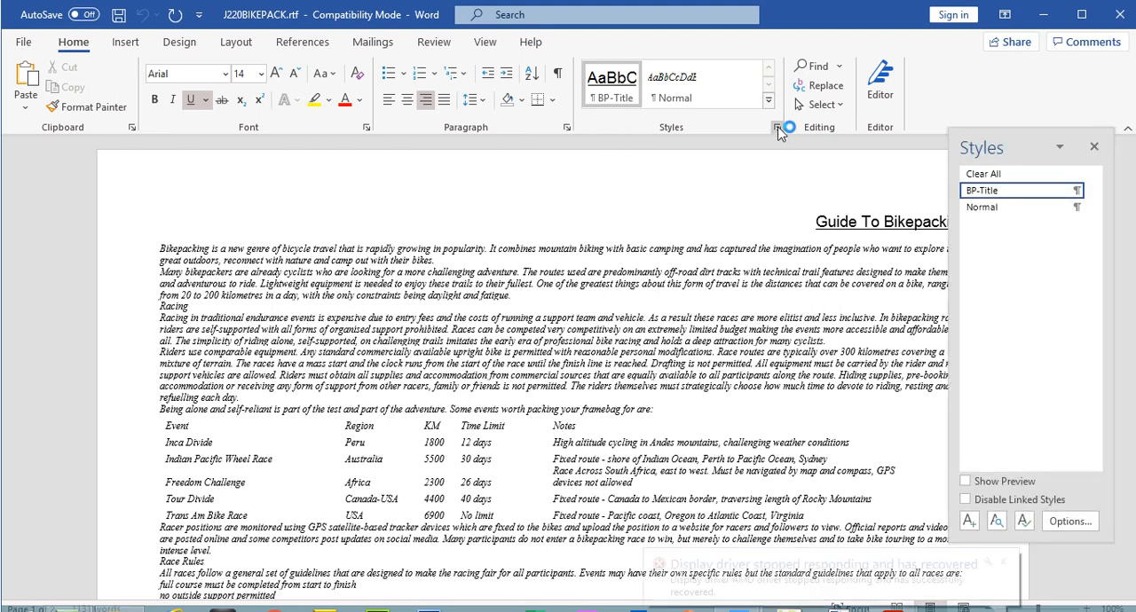
left_click(1003, 563)
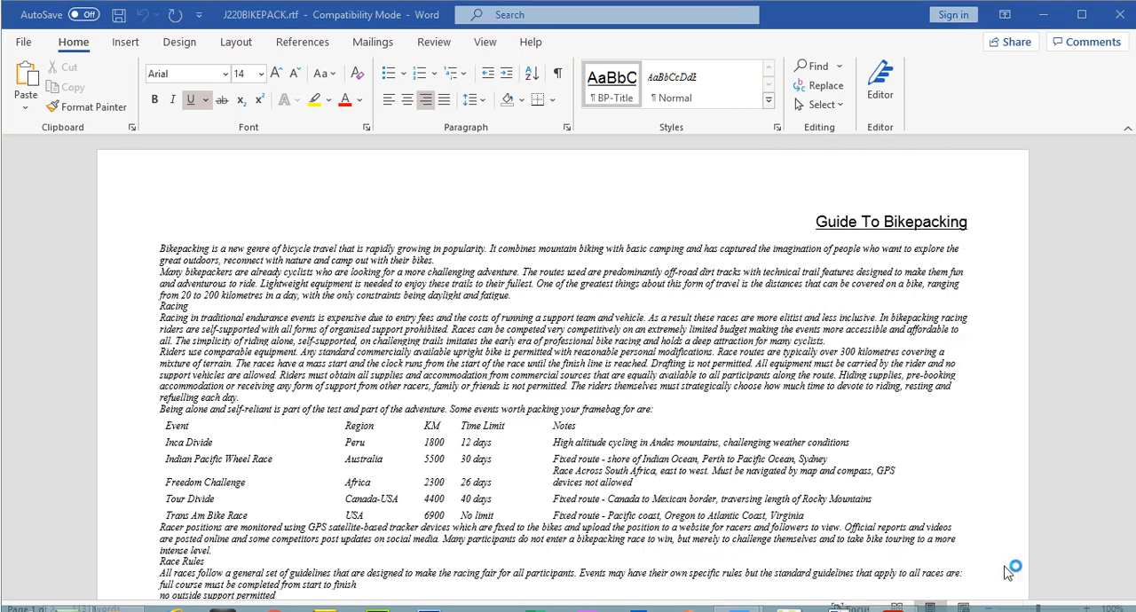
left_click(775, 129)
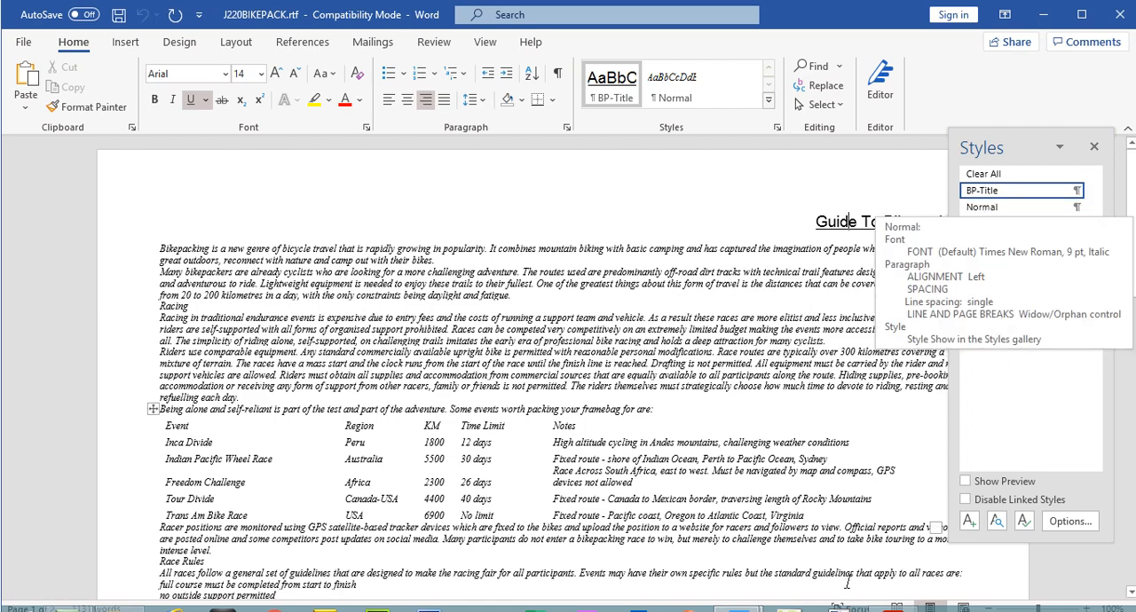
Step: Switch to the exam paper in Acrobat Reader, highlight step 1's page setup instruction and copy the file name BPGUIDE
left_click(893, 610)
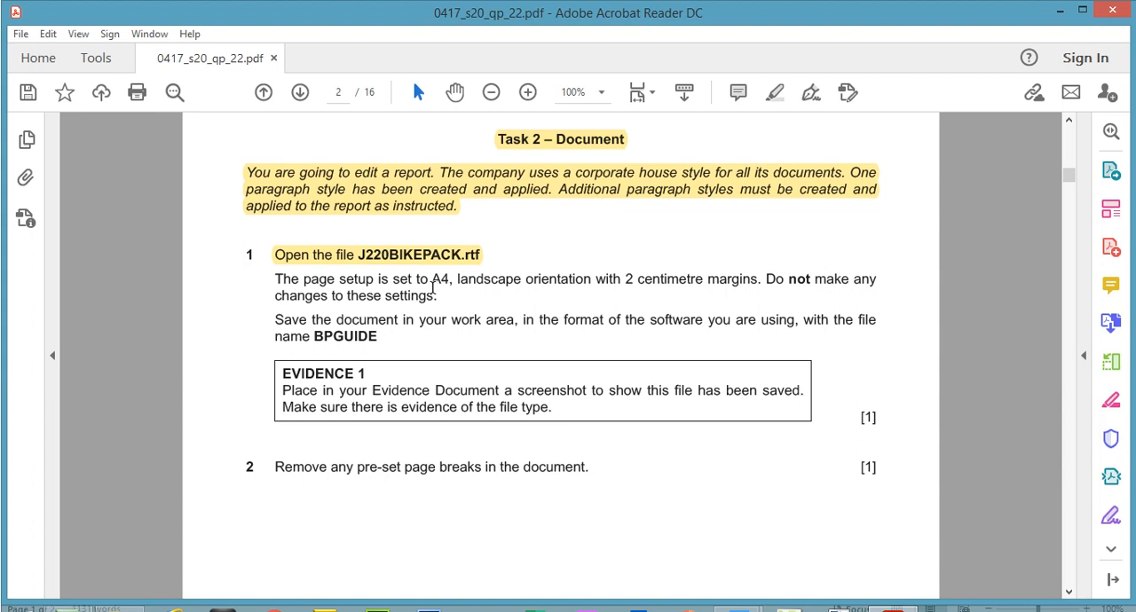
left_click_drag(275, 278, 437, 295)
left_click(777, 90)
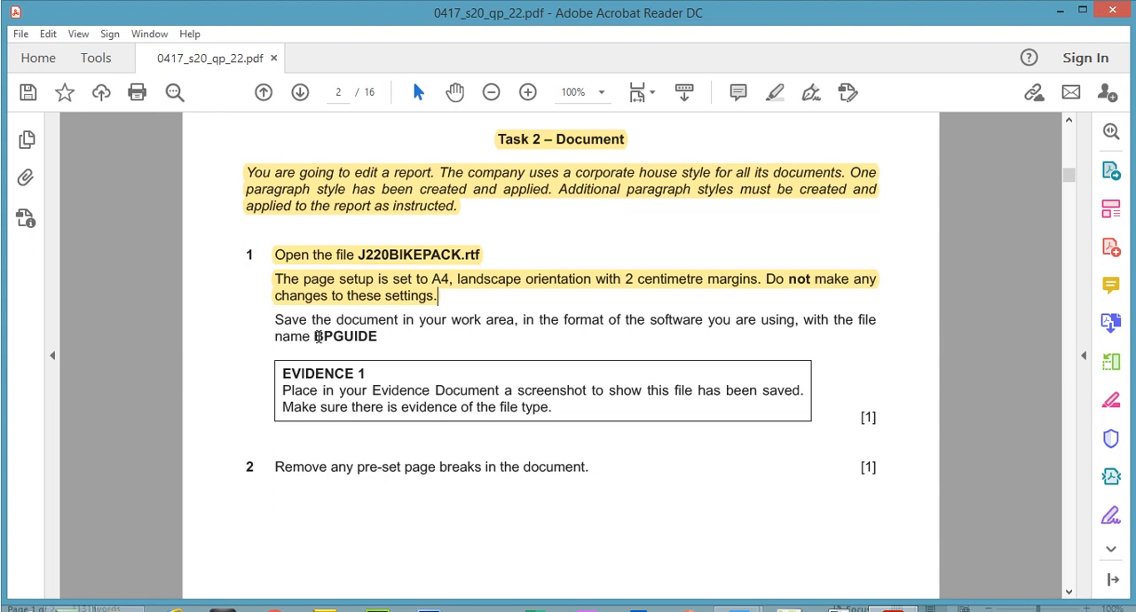
left_click_drag(316, 336, 376, 339)
right_click(364, 341)
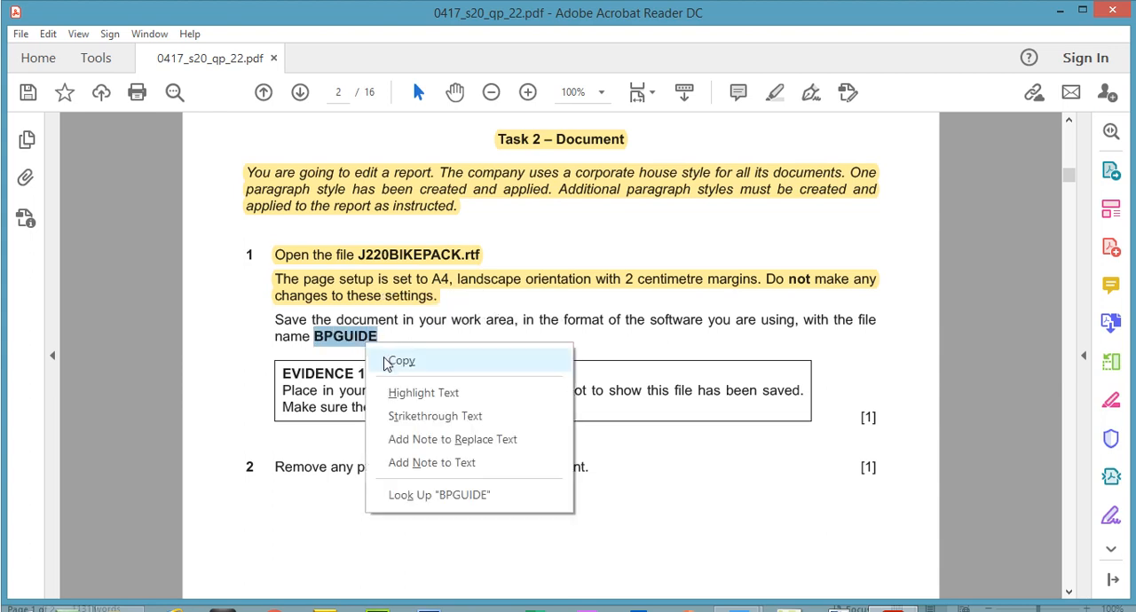
left_click(401, 361)
Step: Switch to J220BIKEPACK.rtf in Word and save it as a Word Document (*.docx) named BPGUIDE, accepting the format upgrade
mouse_move(745, 607)
left_click(811, 552)
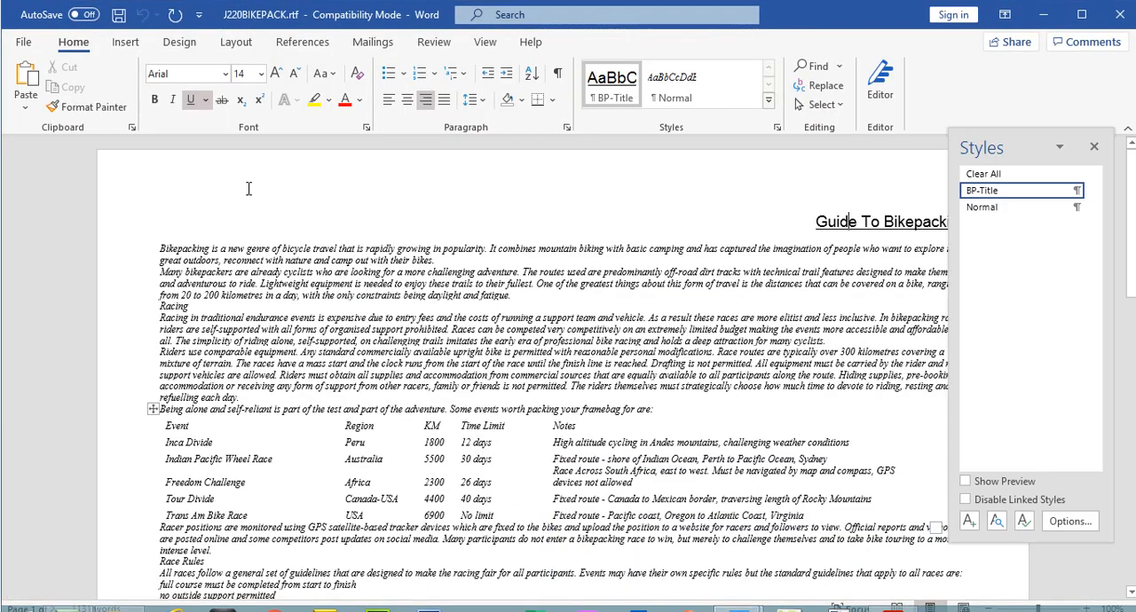
left_click(23, 42)
left_click(87, 268)
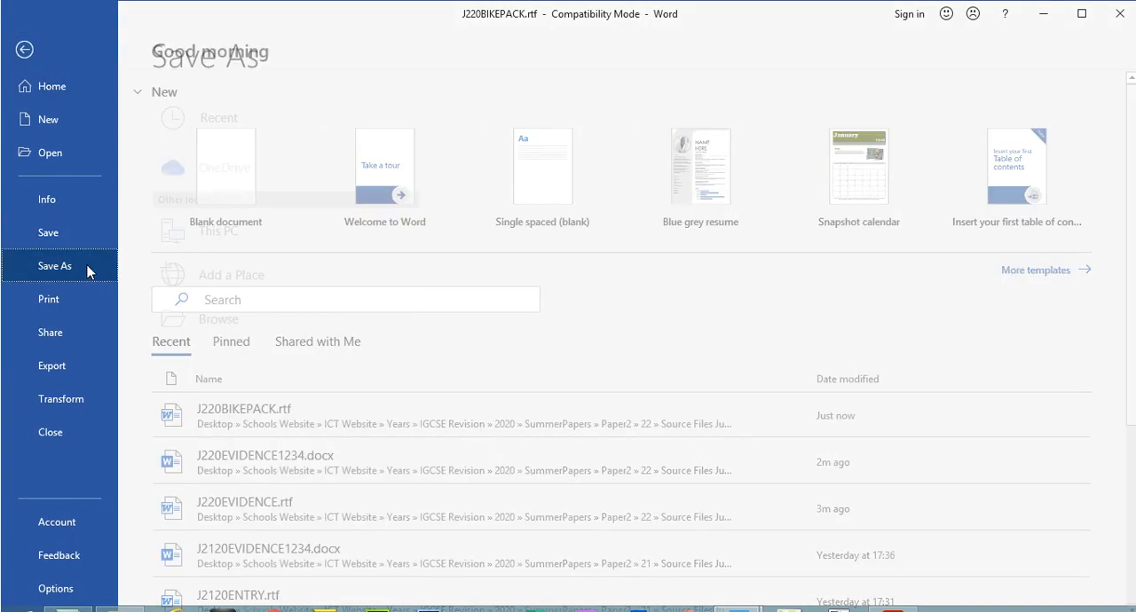
left_click(647, 99)
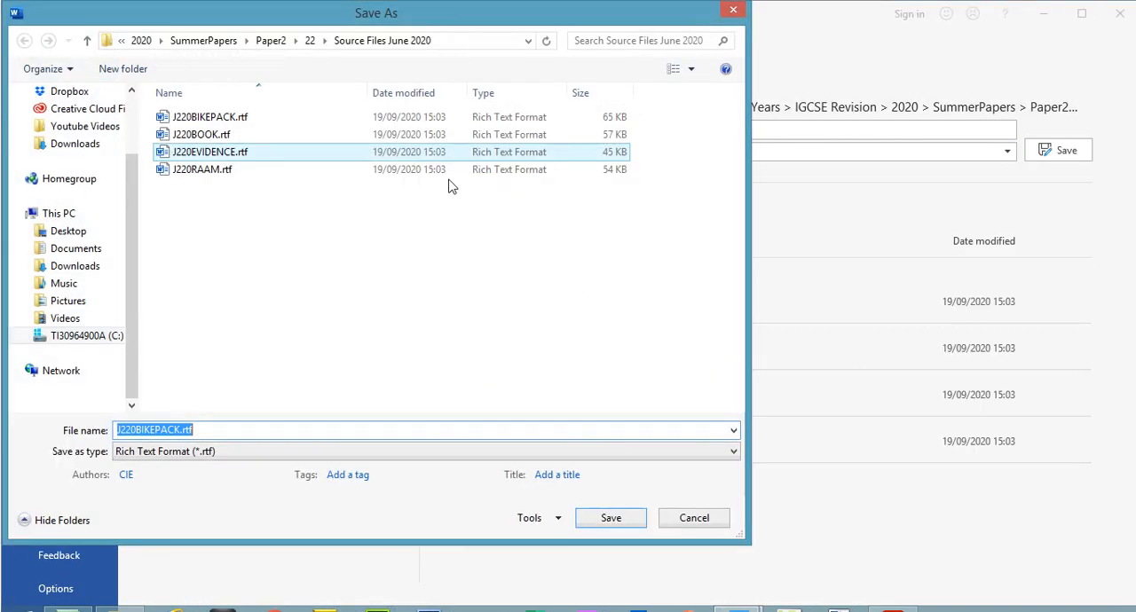
left_click(184, 453)
left_click(160, 234)
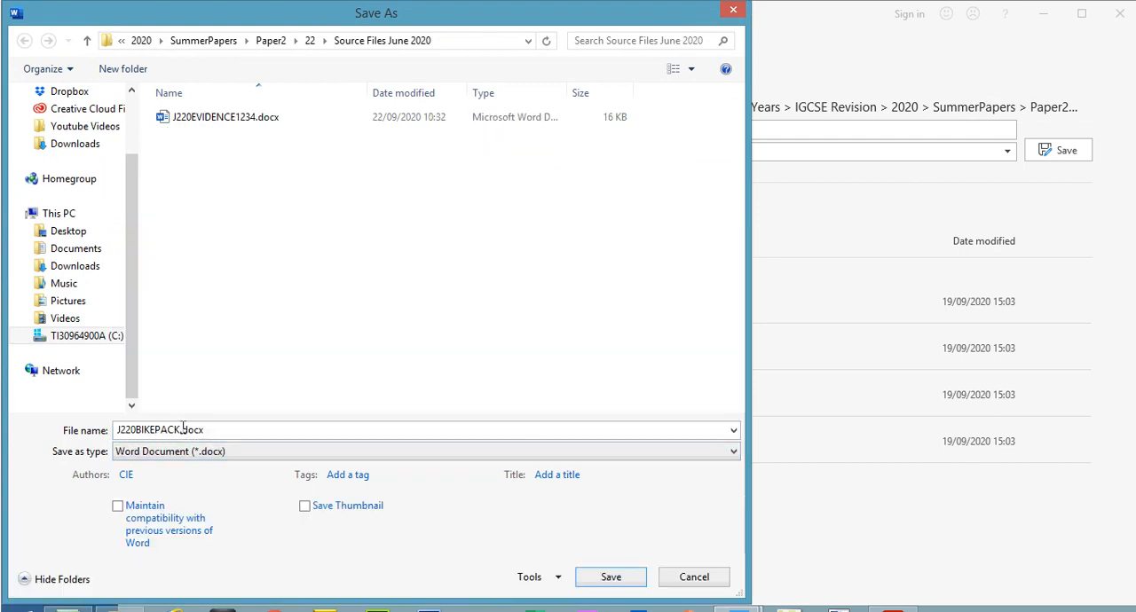
left_click(183, 426)
left_click_drag(183, 426, 117, 428)
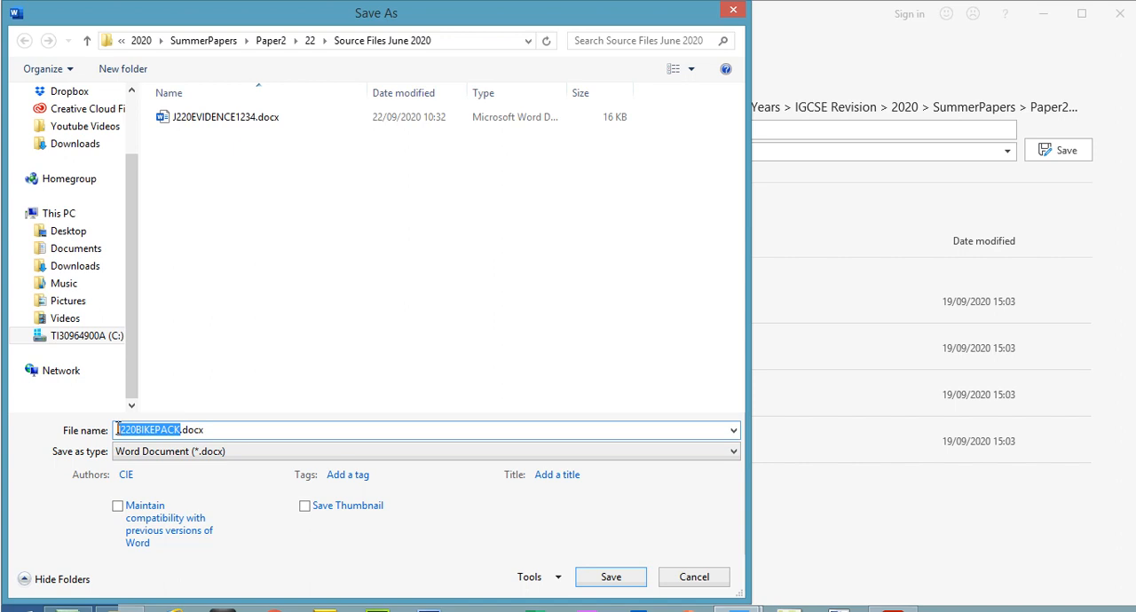
type("3PGUIDE")
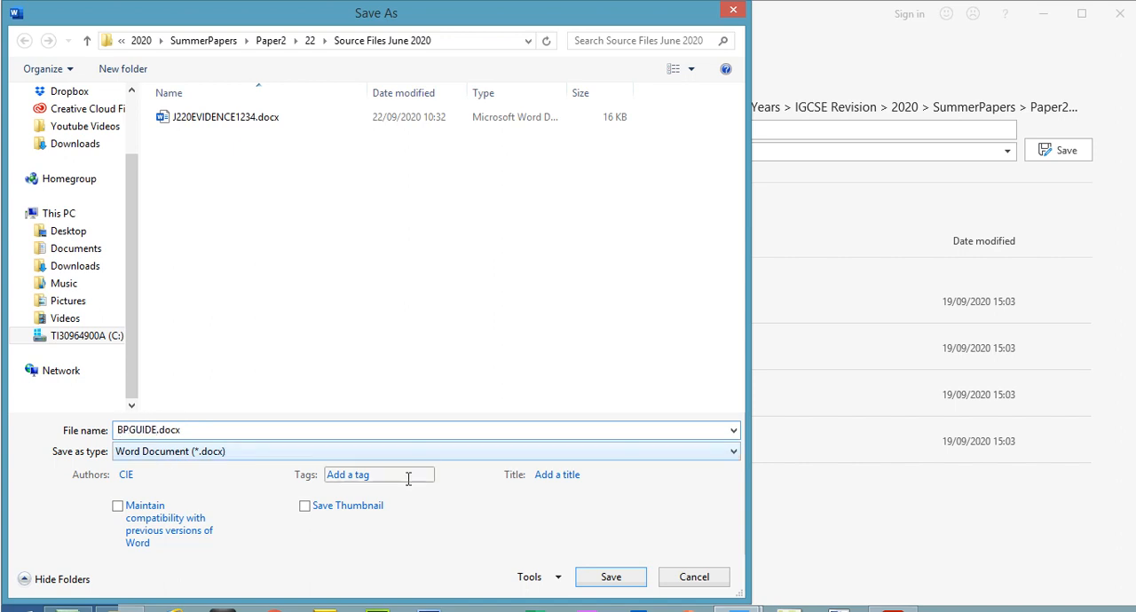
left_click(606, 579)
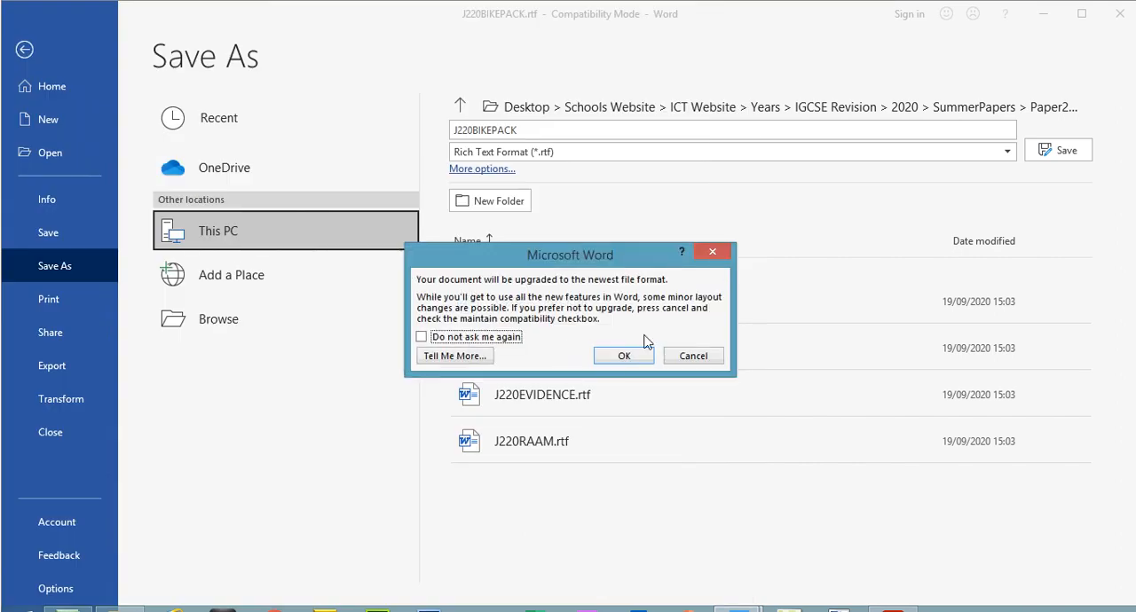
left_click(634, 360)
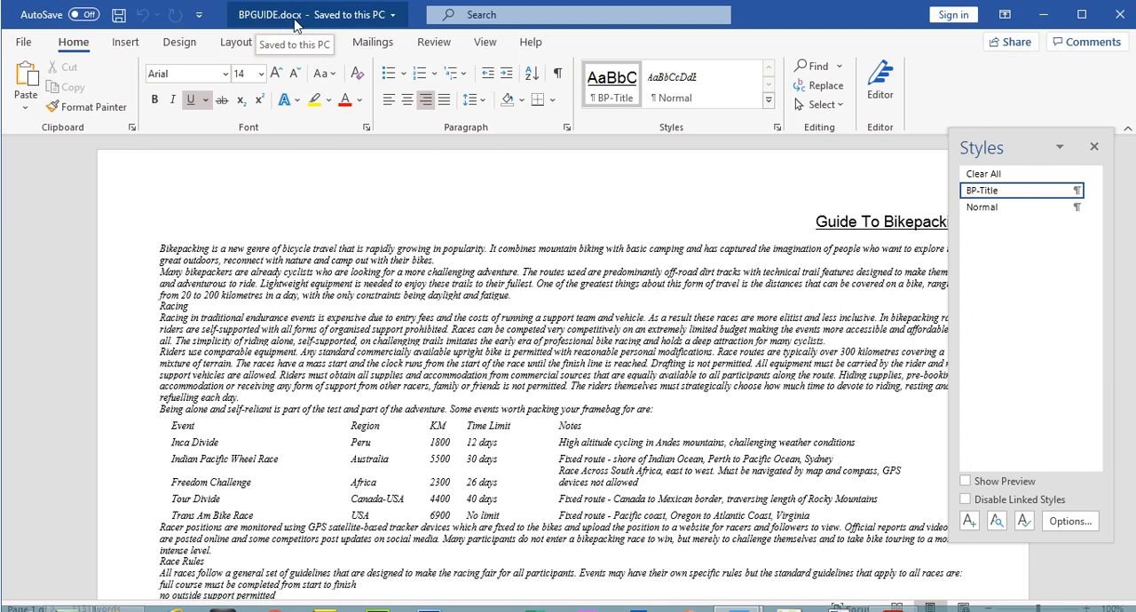
Step: Switch to the exam paper in Acrobat Reader and highlight step 1's BPGUIDE save instruction and the text of the EVIDENCE 1 box
key("alt+Tab")
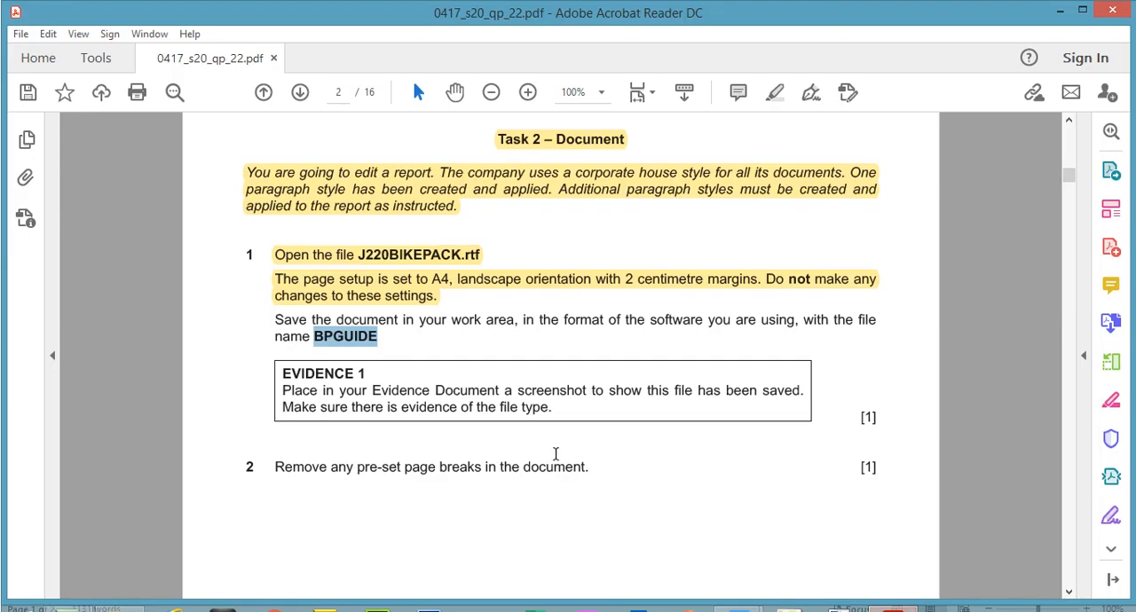
left_click_drag(276, 320, 377, 339)
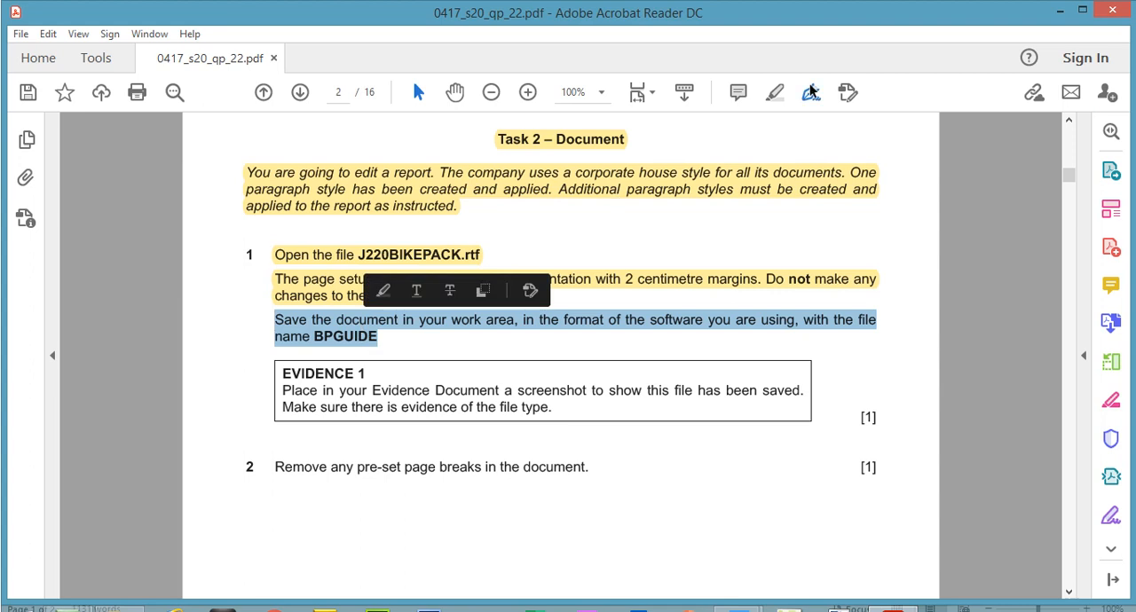
left_click(776, 92)
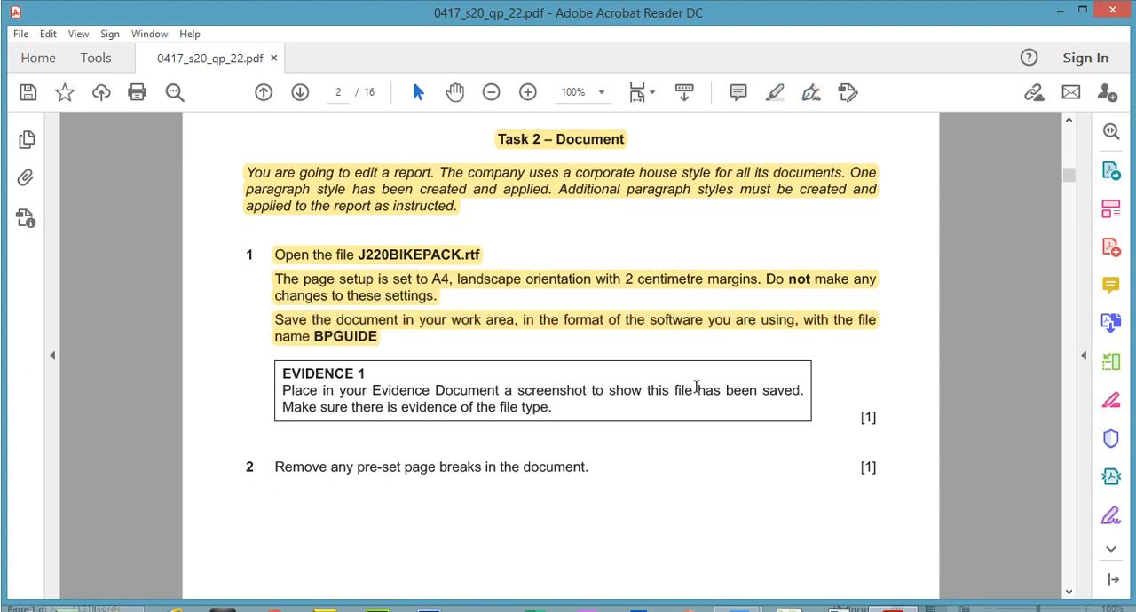
left_click_drag(282, 372, 548, 407)
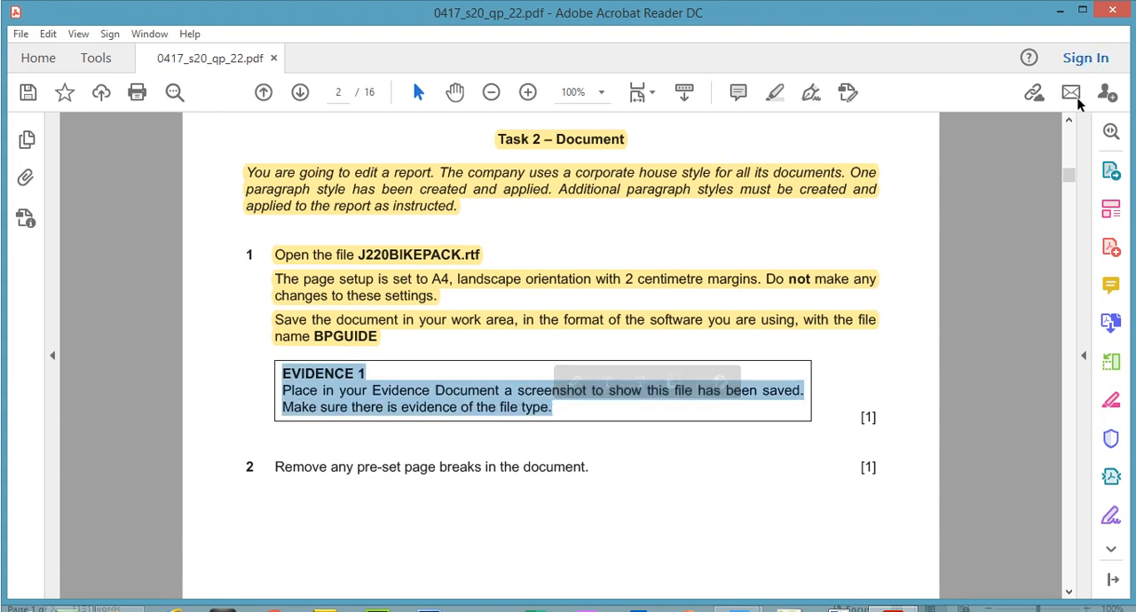
left_click(776, 93)
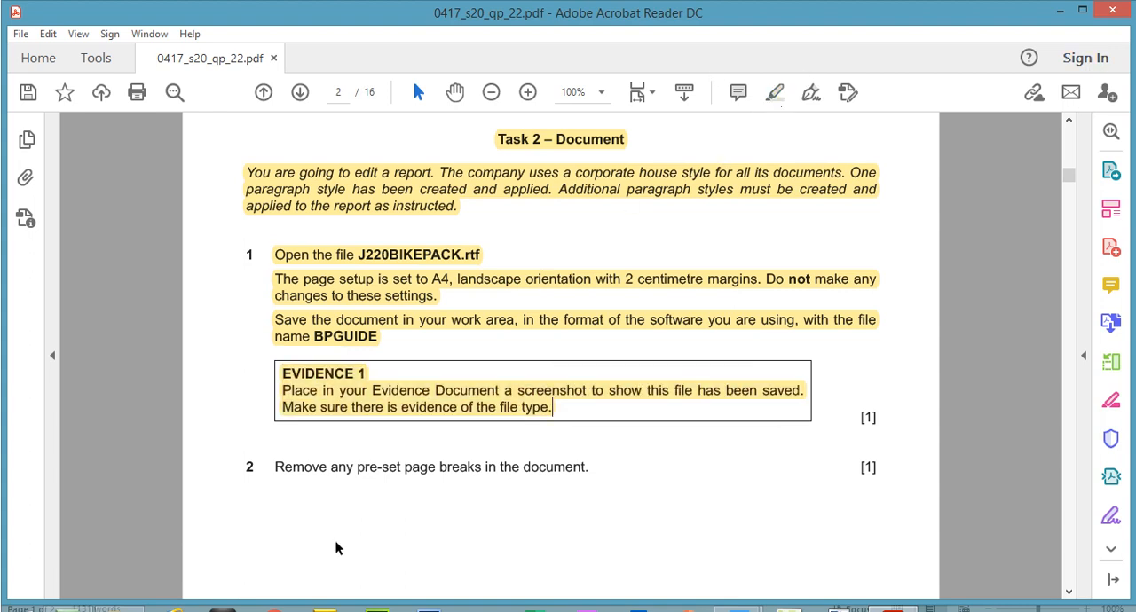
Step: Switch to the Source Files June 2020 folder in File Explorer, select BPGUIDE.docx and widen the Type column to show full file types
left_click(120, 610)
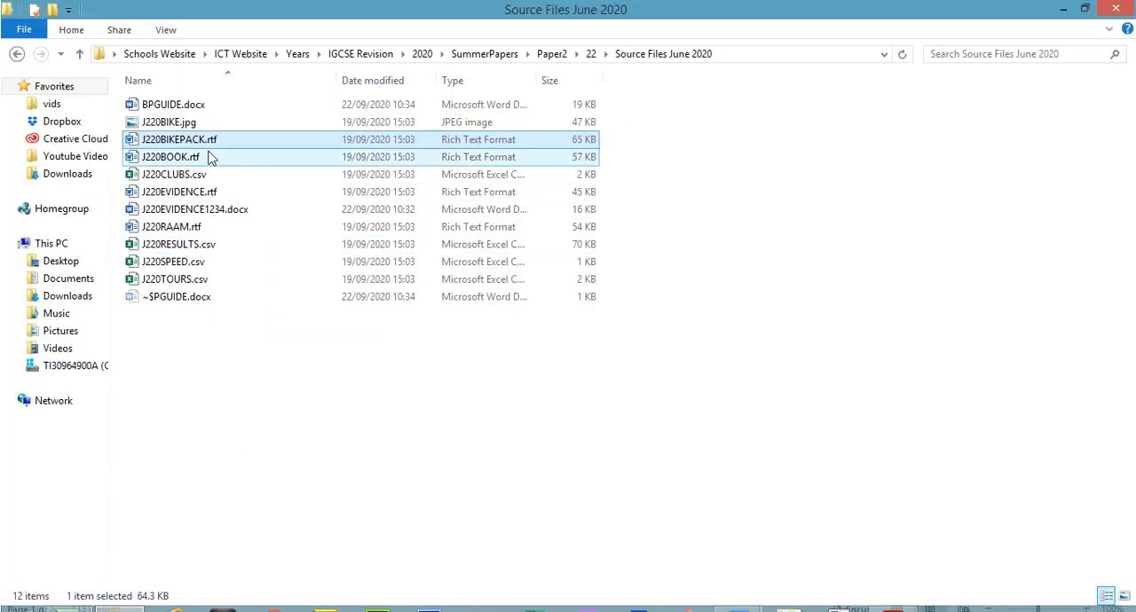
left_click(191, 110)
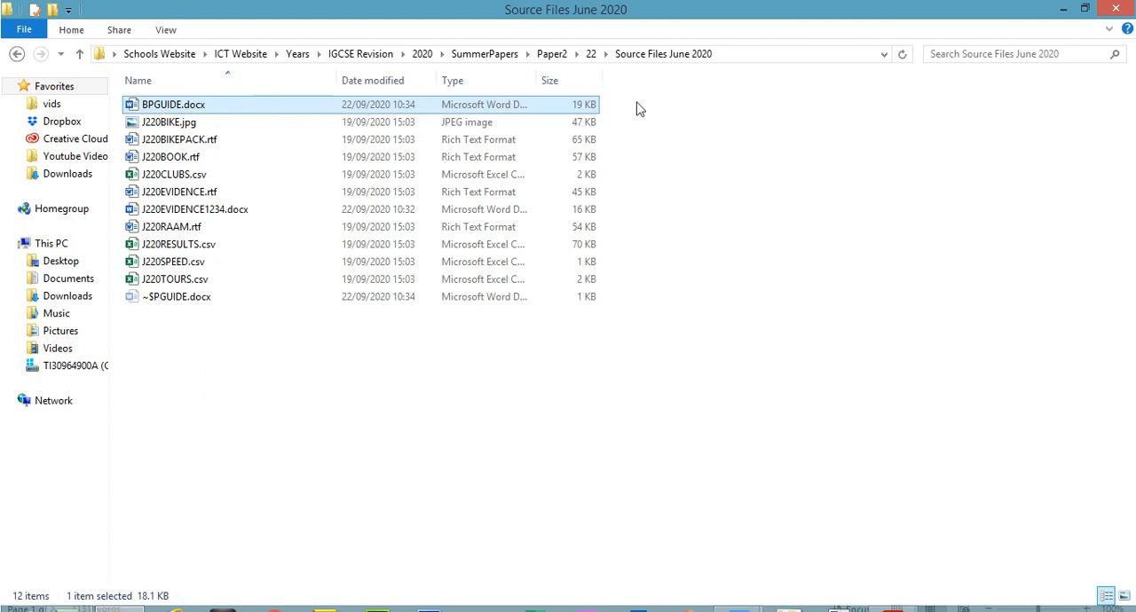
left_click_drag(535, 81, 661, 85)
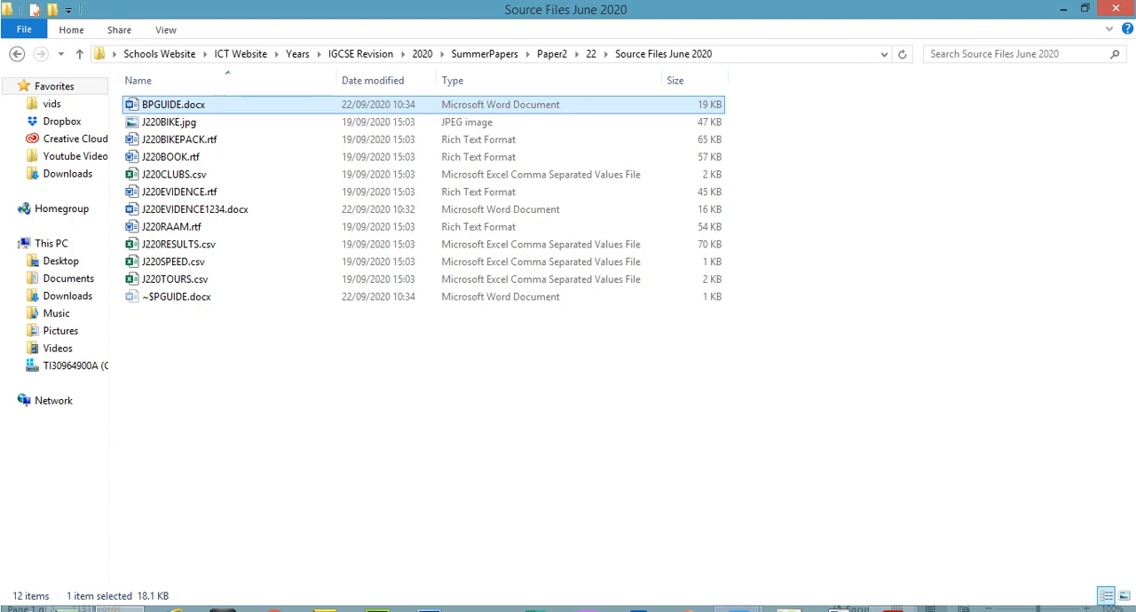
Step: Switch to J220EVIDENCE1234.docx in Word and paste the folder screenshot at Step 1, EVIDENCE 1
left_click(732, 609)
left_click(710, 568)
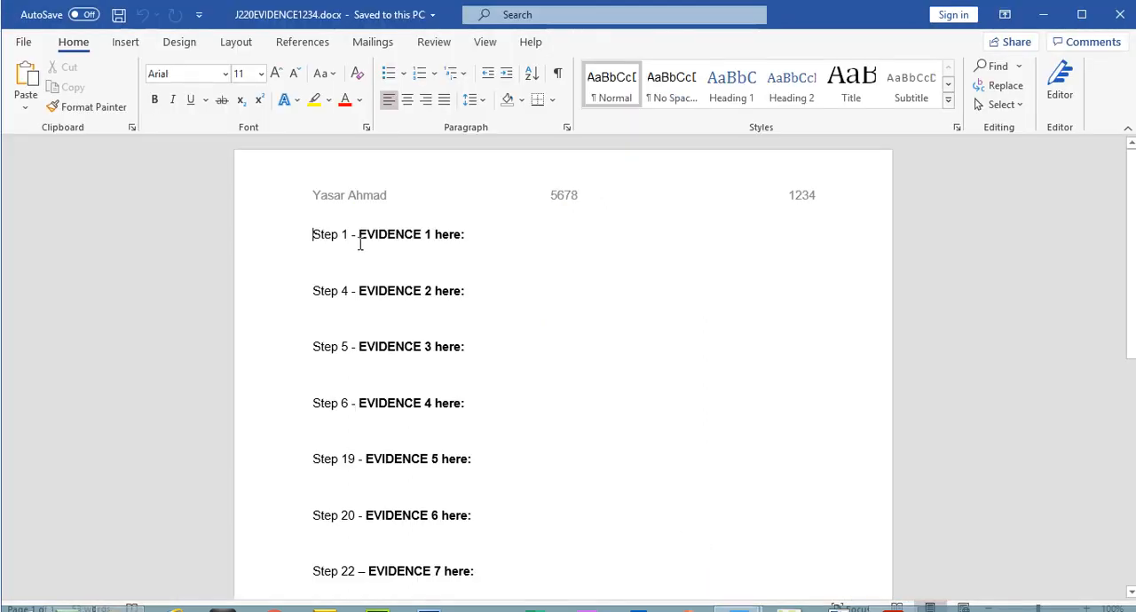
key("ctrl+v")
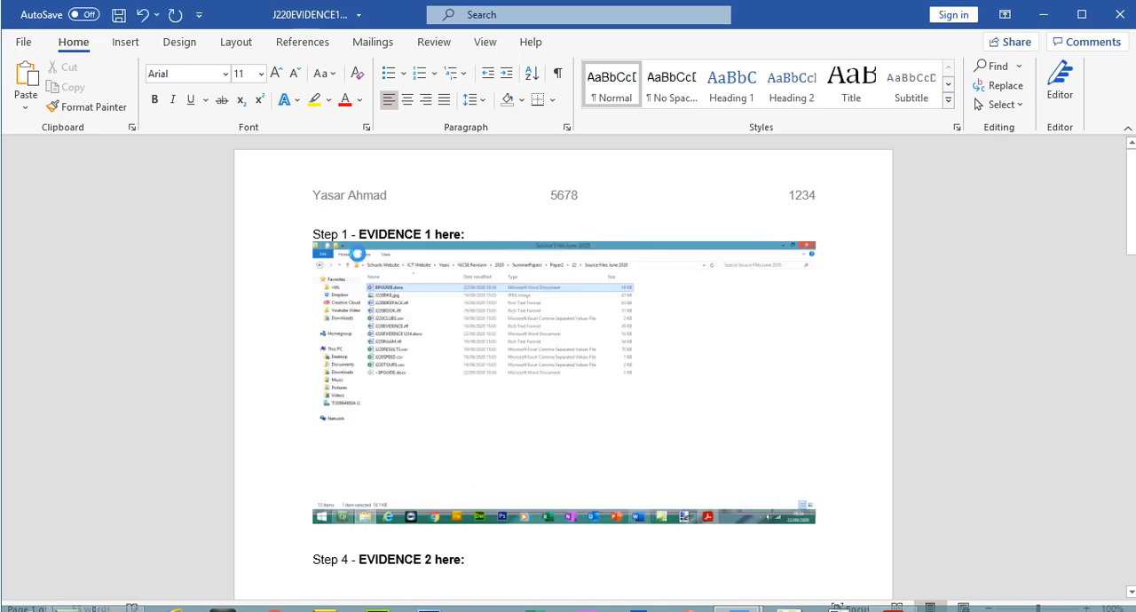
Step: Crop the EVIDENCE 1 screenshot to the folder path and first three files, then enlarge it to about 15.85 cm wide
left_click(404, 296)
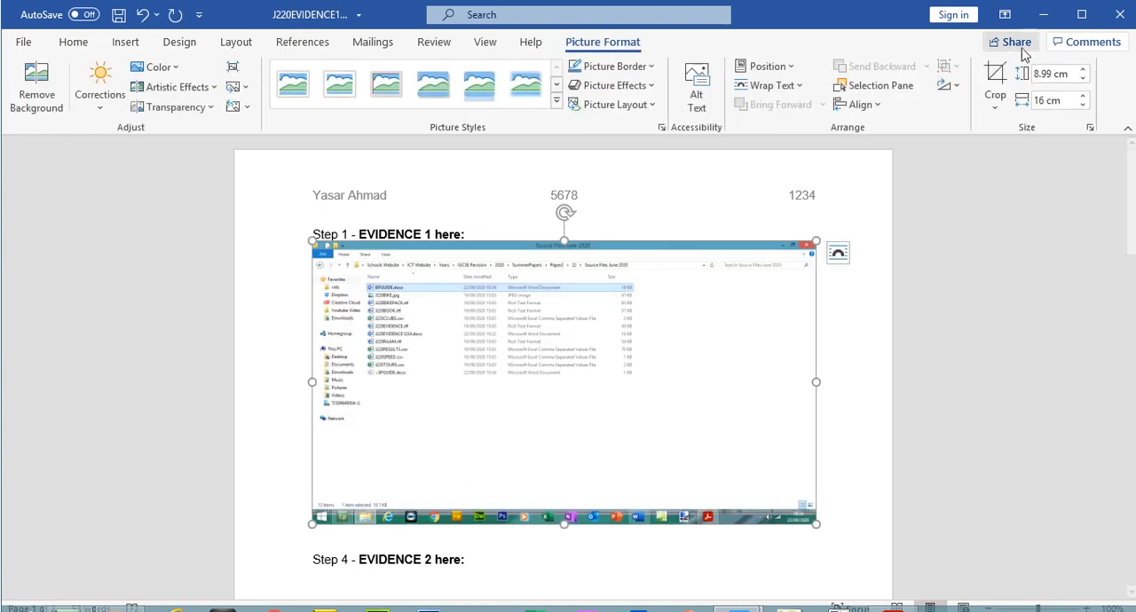
left_click(995, 81)
left_click_drag(810, 518, 590, 308)
left_click_drag(321, 248, 360, 264)
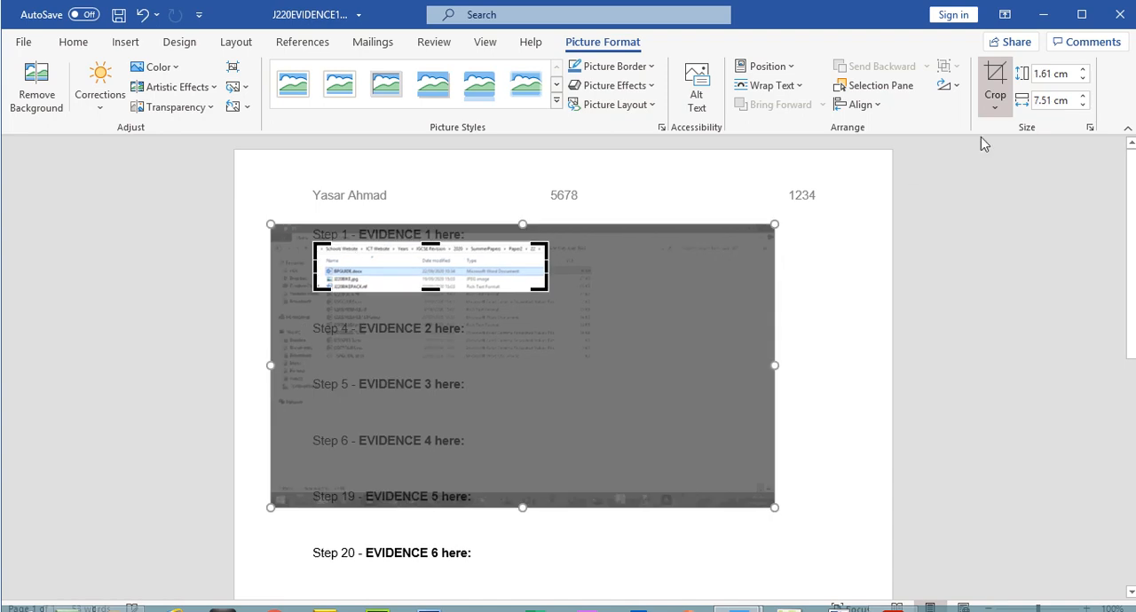
left_click(995, 78)
left_click_drag(546, 296, 801, 359)
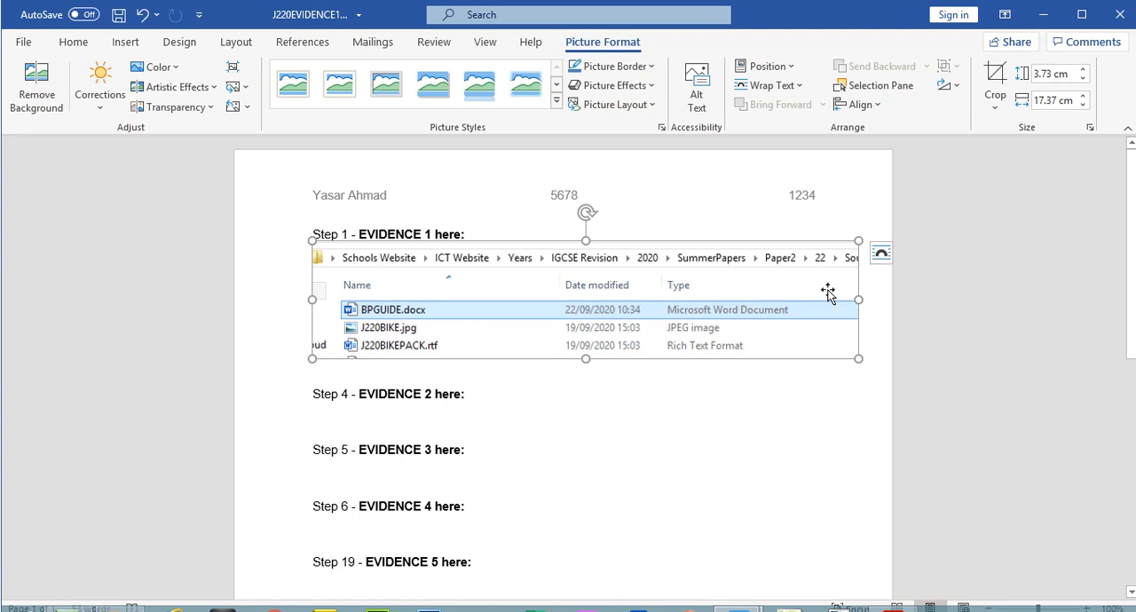
left_click_drag(858, 359, 807, 345)
Step: Extend the screenshot's crop to include the full folder path and Size column, scale it to about 17.7 cm wide and save the document
left_click(995, 84)
left_click_drag(809, 296, 891, 293)
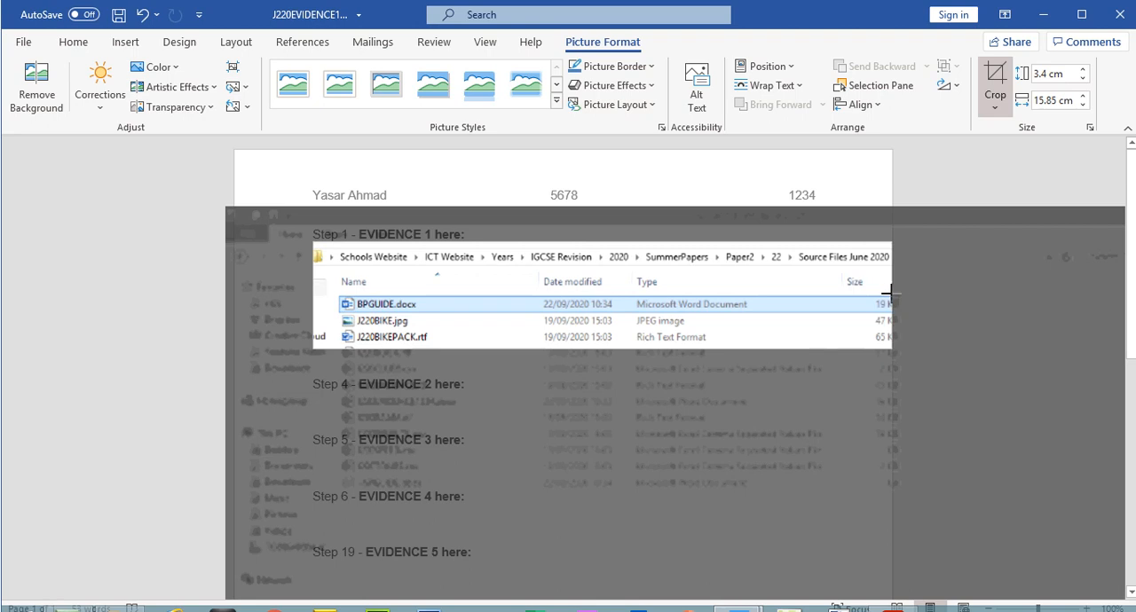
left_click(995, 84)
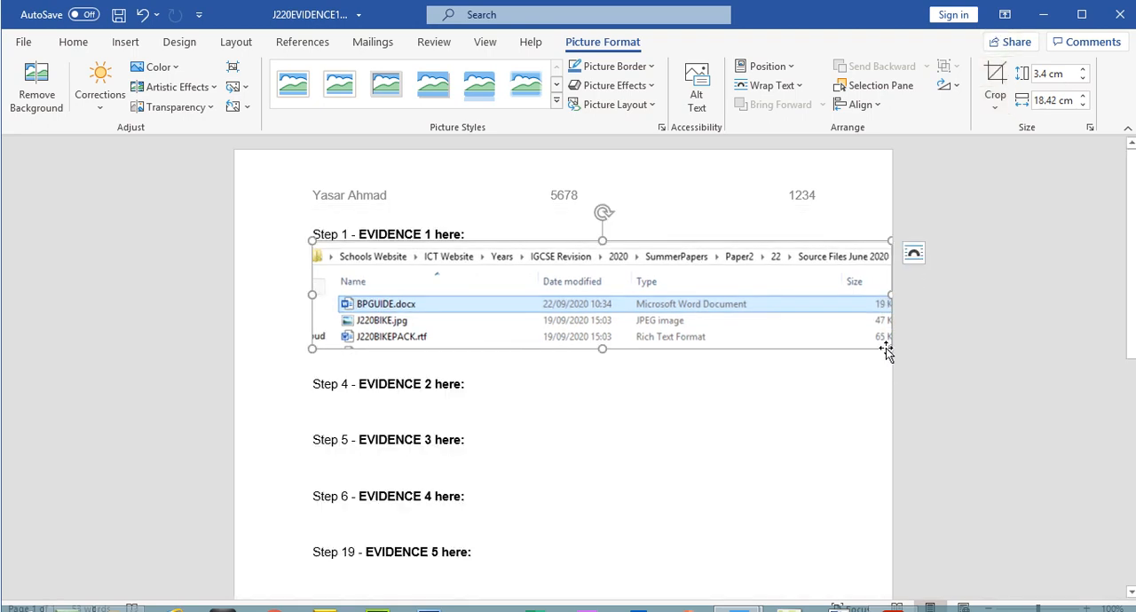
left_click_drag(891, 349, 869, 344)
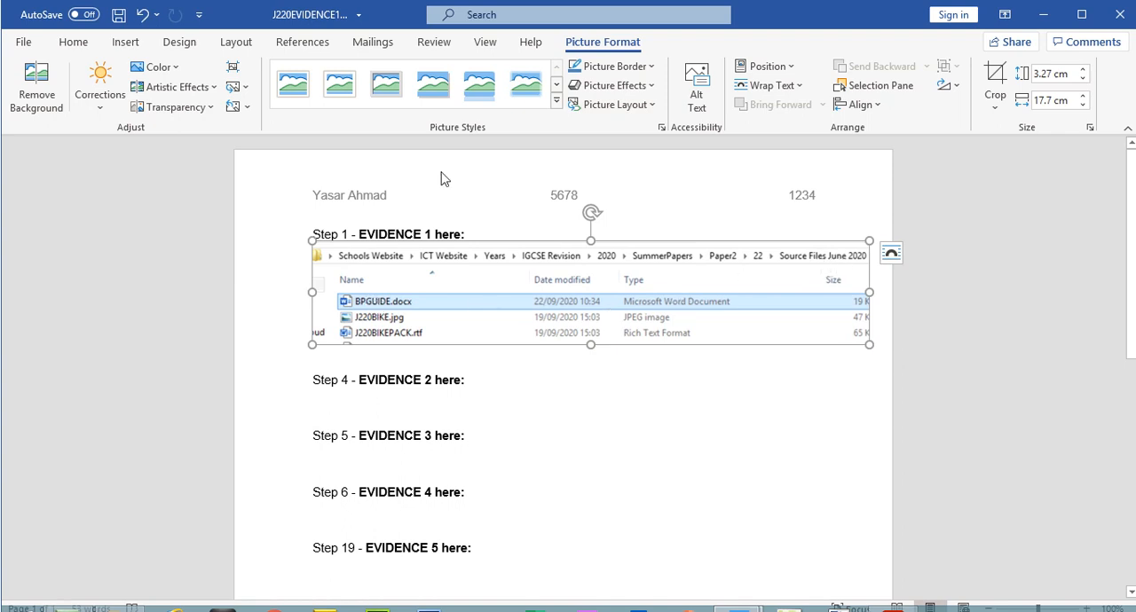
left_click(118, 14)
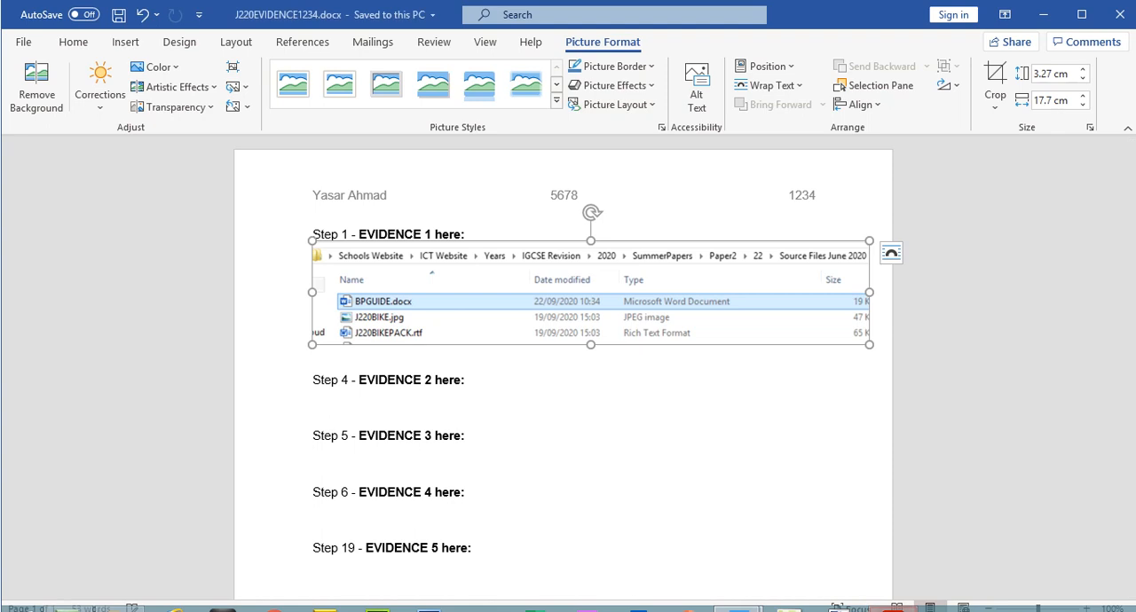
Step: Switch to the exam paper in Acrobat Reader and select step 2's instruction about removing pre-set page breaks
key("alt+Tab")
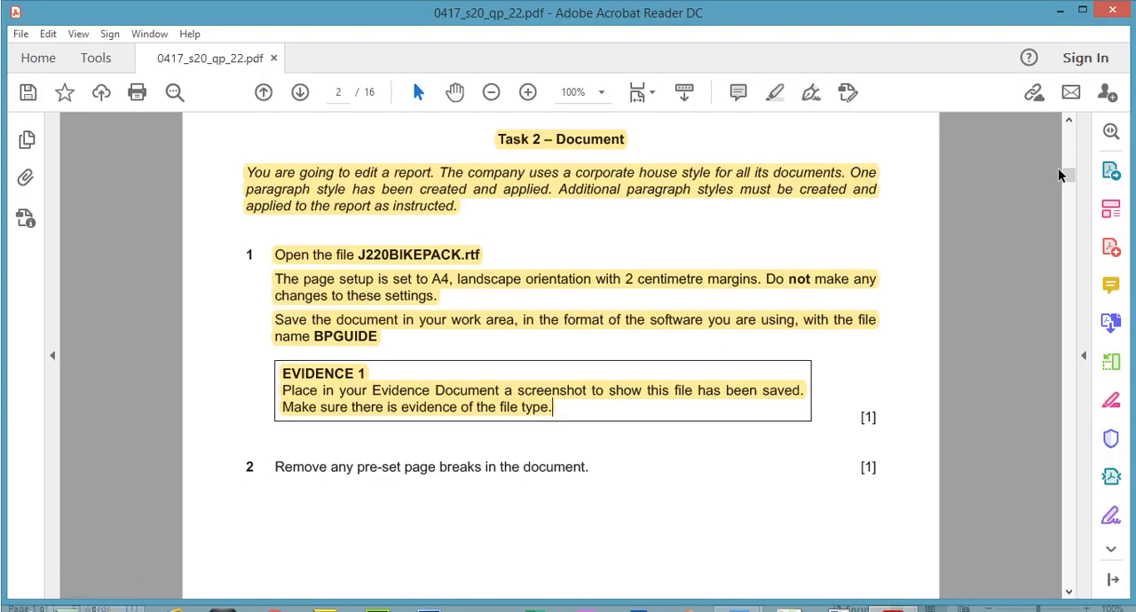
left_click_drag(1069, 176, 1069, 185)
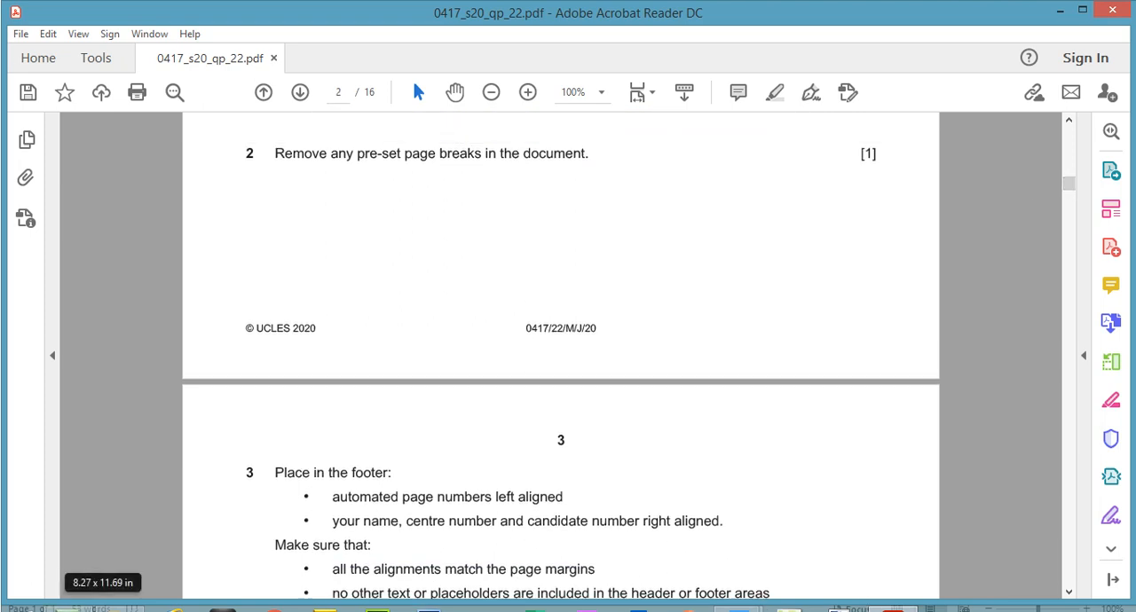
left_click_drag(274, 152, 585, 158)
Step: Switch to BPGUIDE.docx in Word, show the formatting marks and close the Styles pane
mouse_move(730, 596)
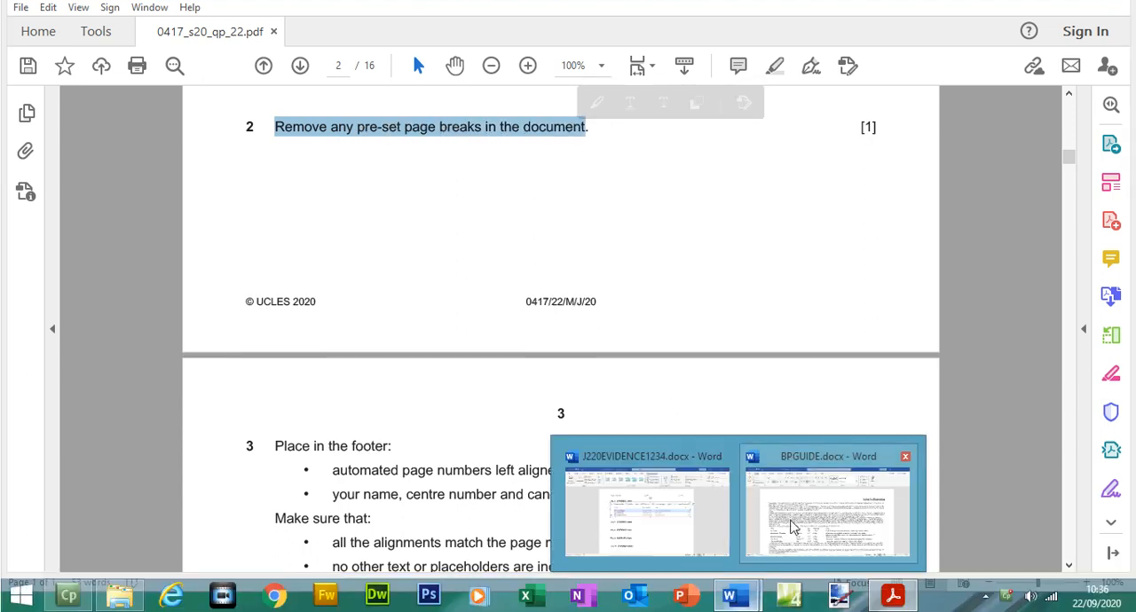
left_click(789, 523)
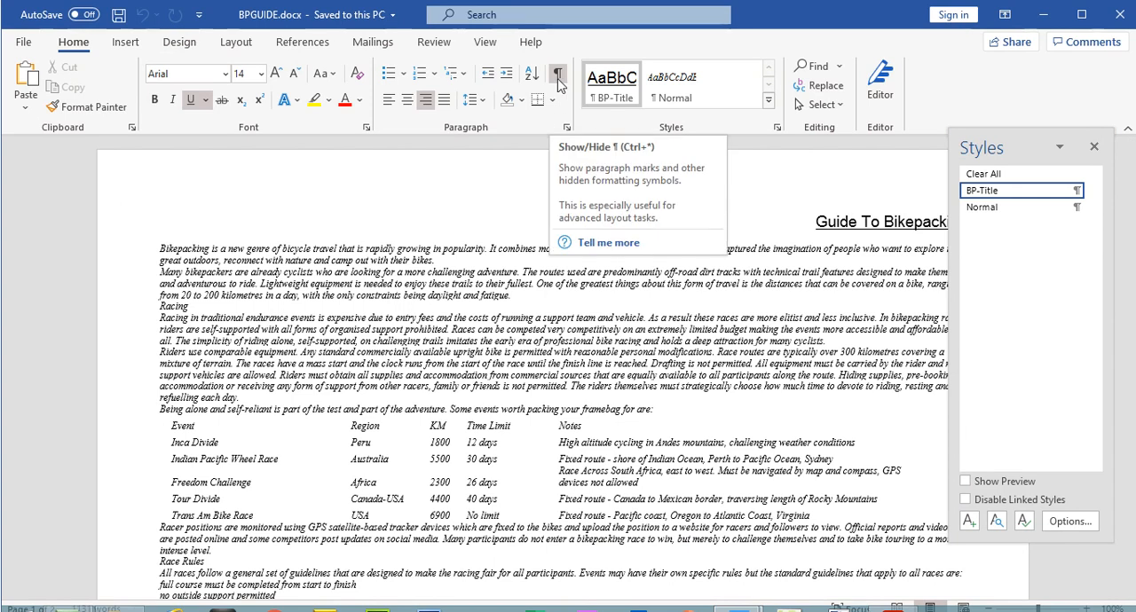
left_click(557, 78)
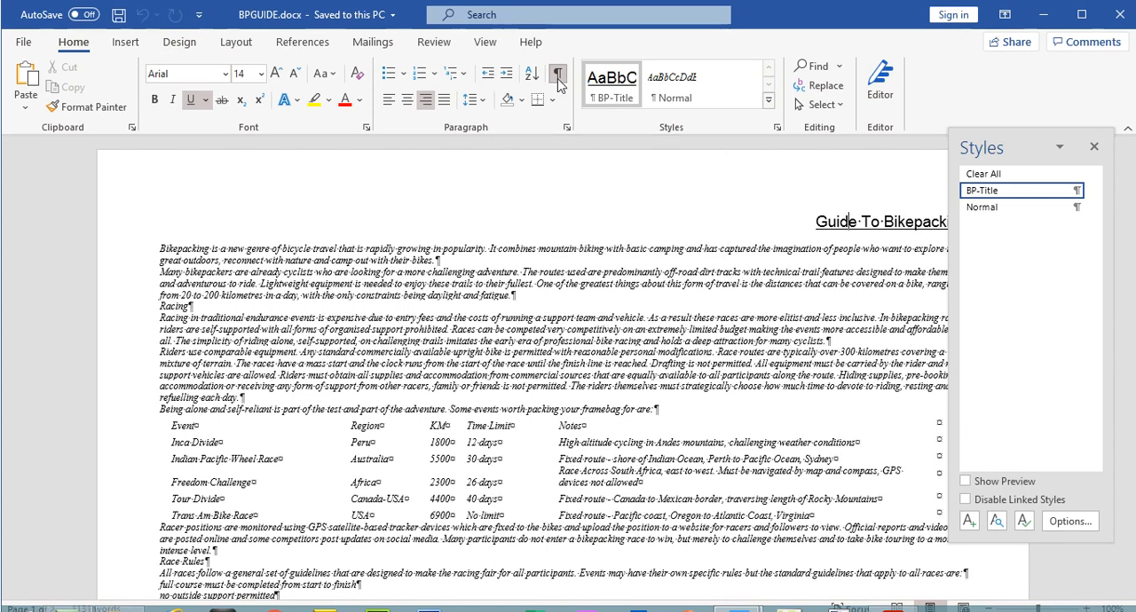
left_click(1094, 146)
Step: Delete the page break before the Equipment heading, check the following text and hide the formatting marks
left_click_drag(1133, 233, 1132, 325)
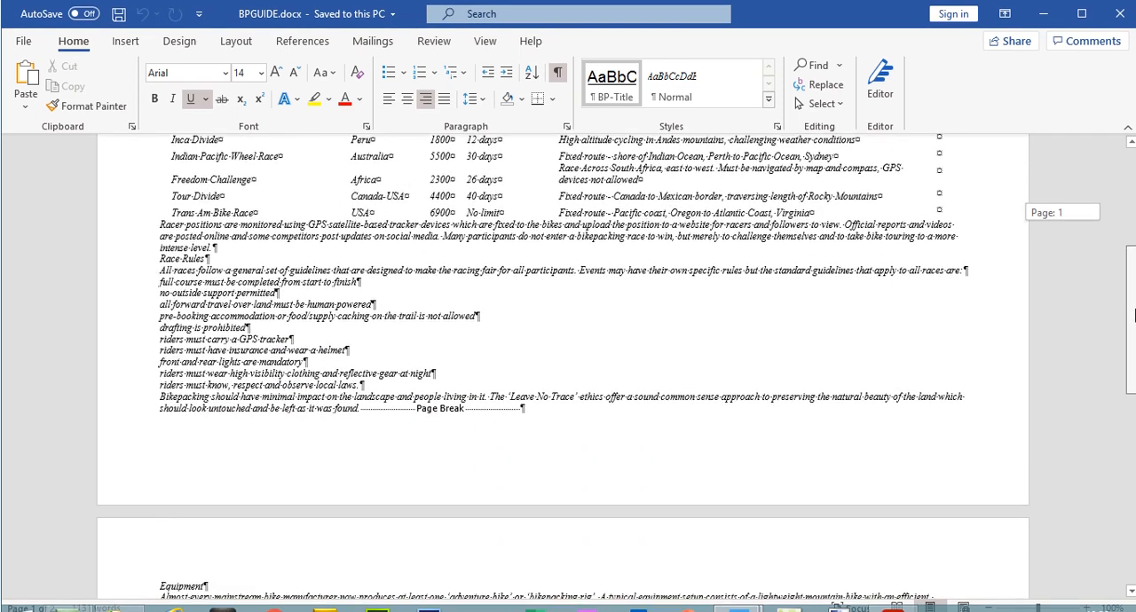
left_click(477, 412)
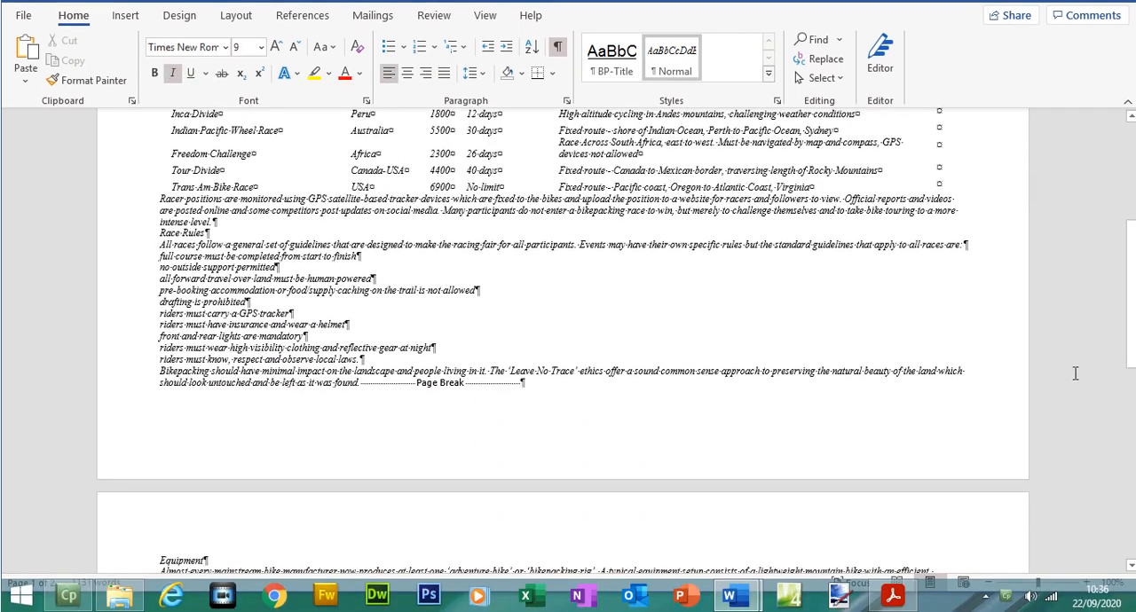
mouse_move(1133, 347)
left_mouse_down()
mouse_move(1132, 534)
mouse_move(1133, 337)
left_mouse_up()
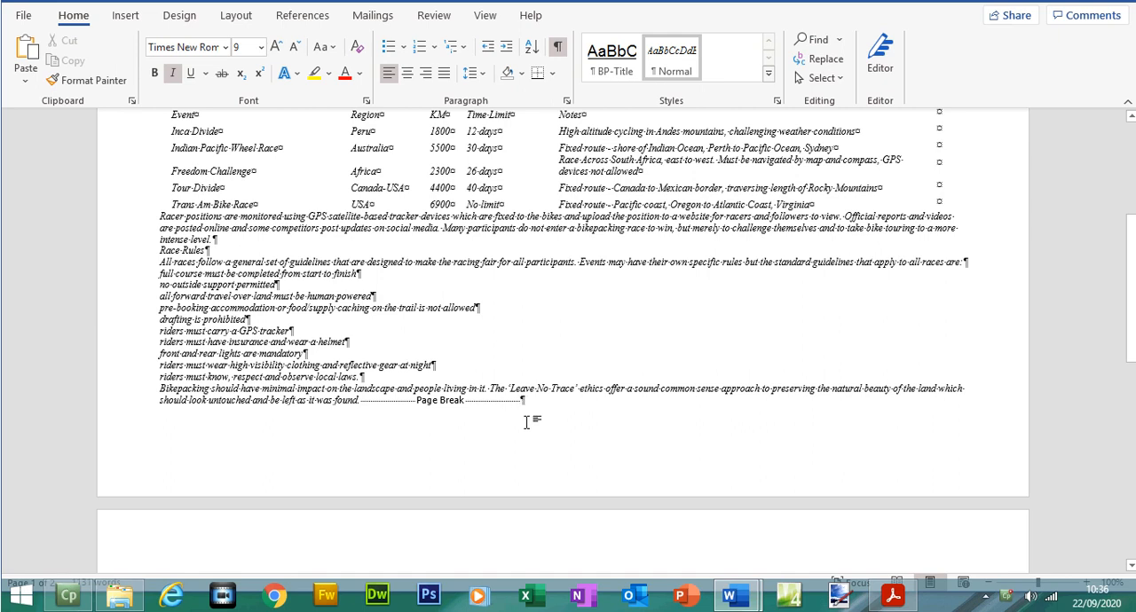
key("BackSpace")
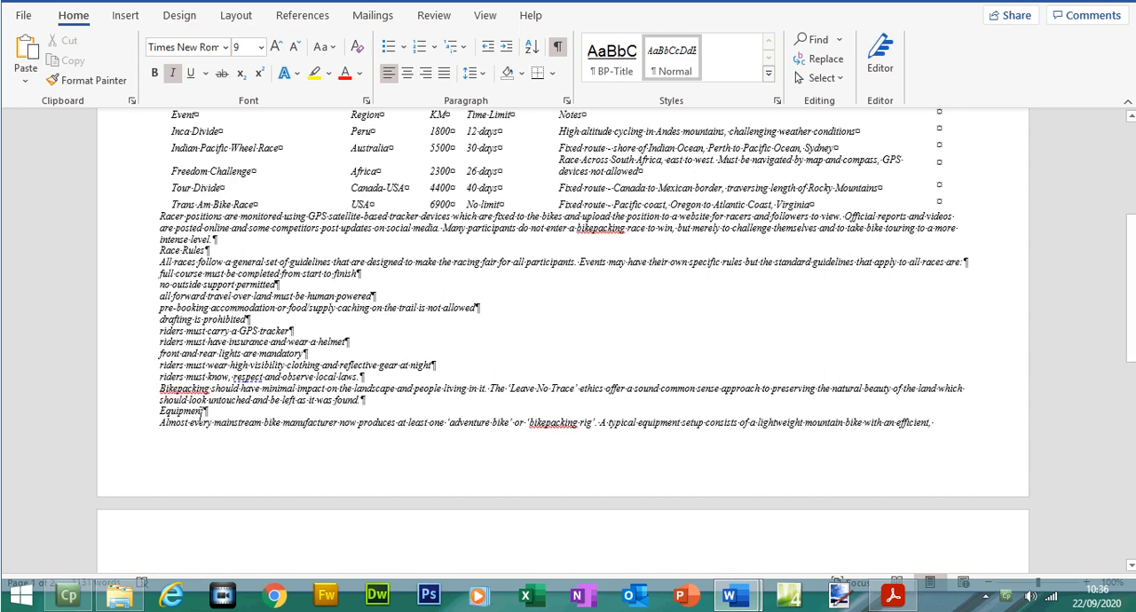
scroll(568, 355, "down", 5)
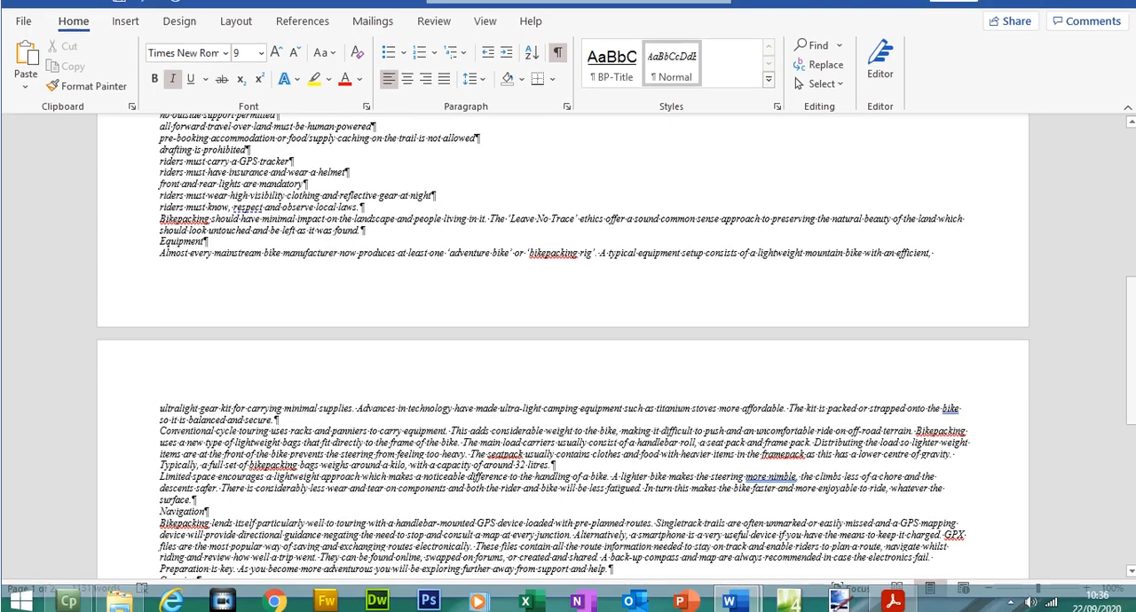
left_click_drag(1130, 303, 1131, 263)
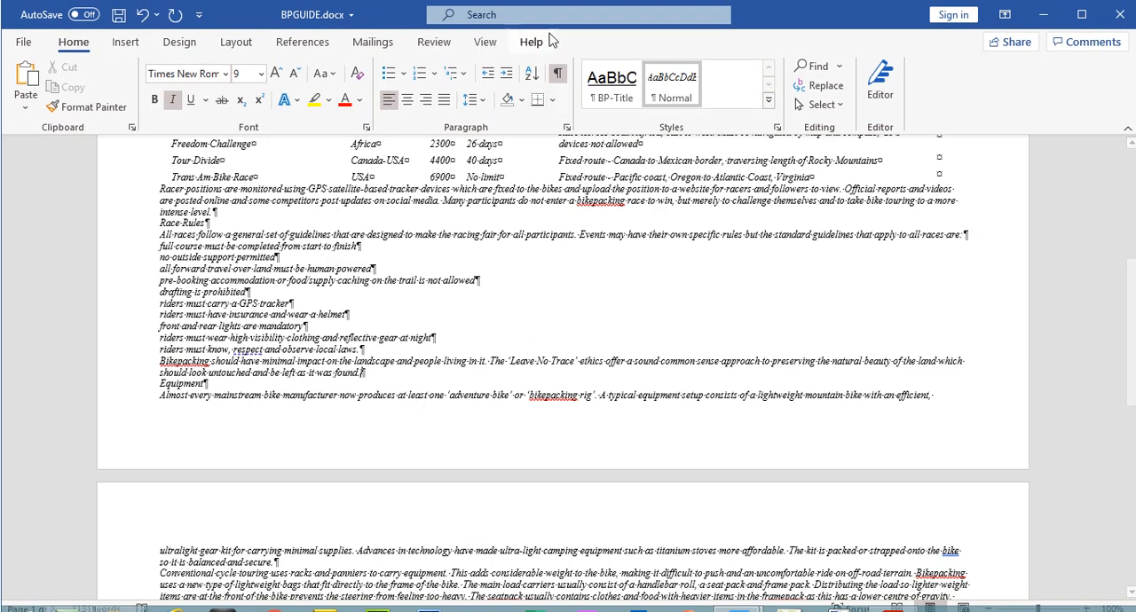
left_click(561, 77)
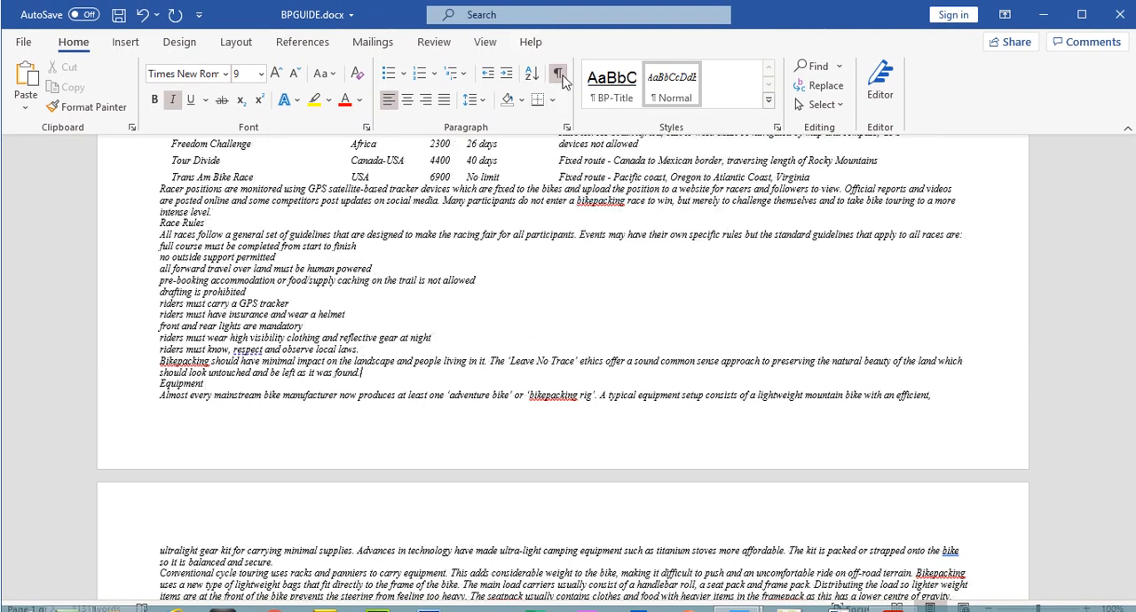
left_click_drag(1129, 309, 1133, 224)
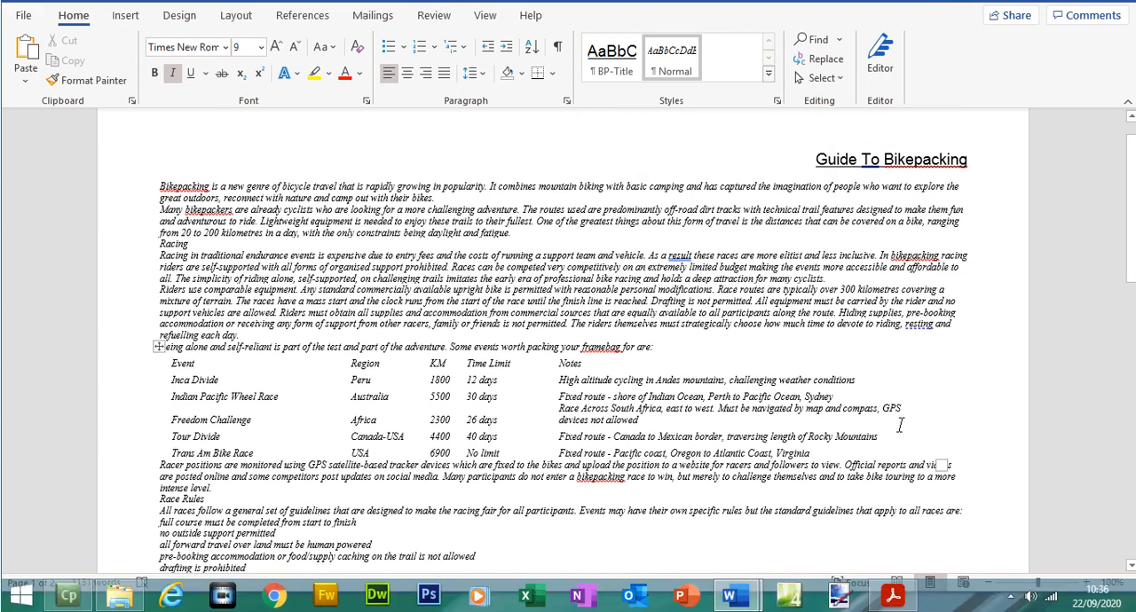
Step: Switch to the exam paper in Acrobat Reader and highlight step 2's page break instruction and step 3's line Place in the footer:
left_click(893, 596)
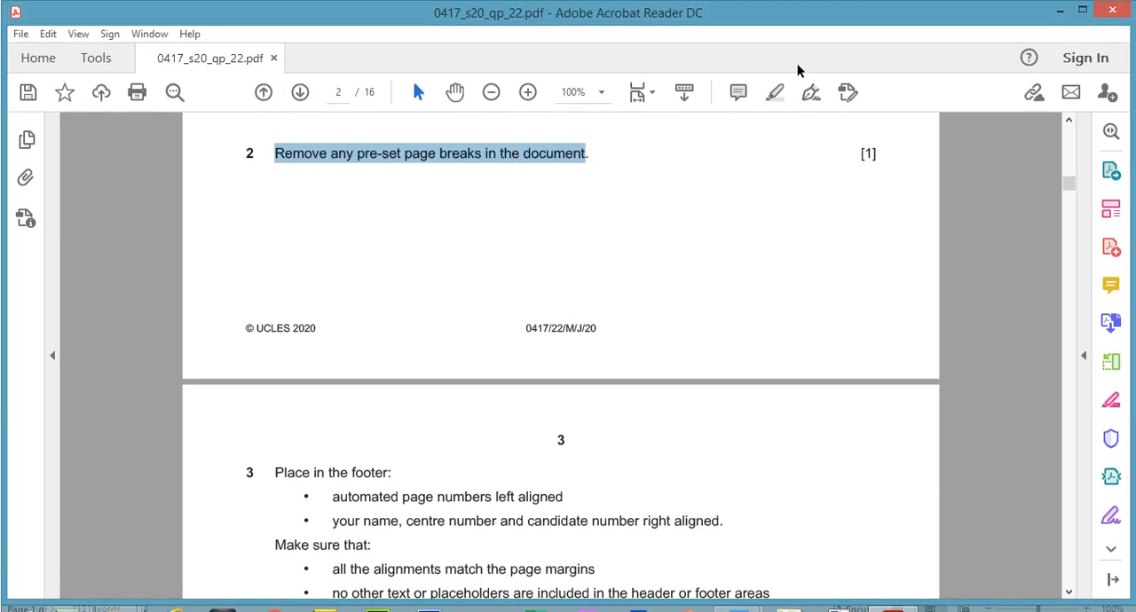
left_click(768, 94)
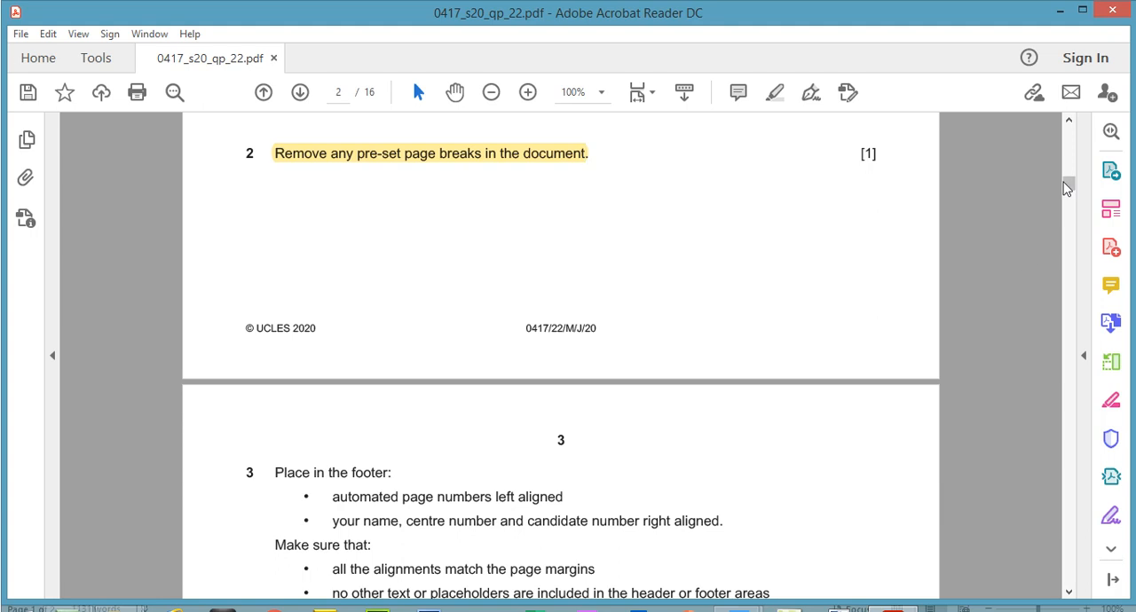
left_click_drag(1068, 189, 1067, 194)
scroll(1068, 194, "down", 2)
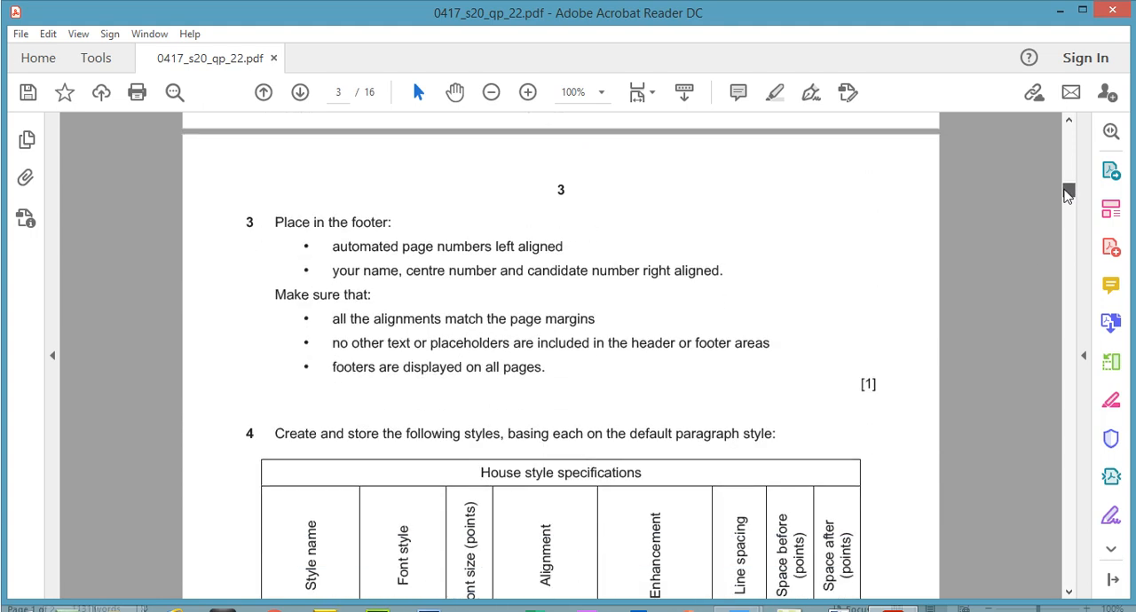
left_click_drag(278, 191, 435, 186)
left_click(776, 91)
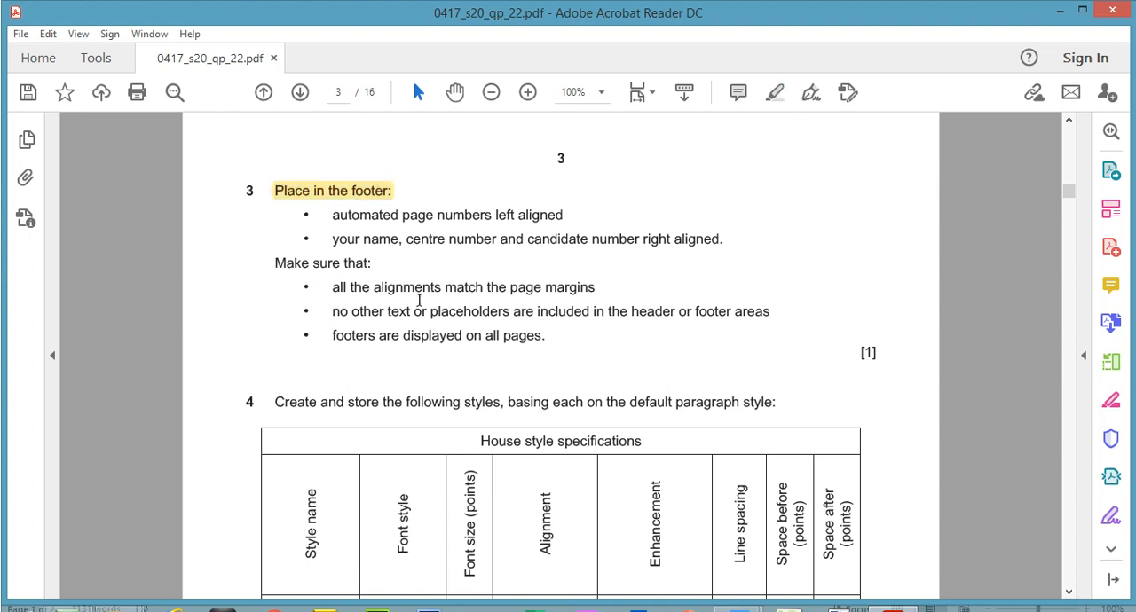
Step: Review step 3's footer requirements for page numbers and candidate details by selecting each bullet, and return to BPGUIDE.docx in Word
left_click_drag(334, 215, 559, 220)
left_click_drag(343, 244, 705, 251)
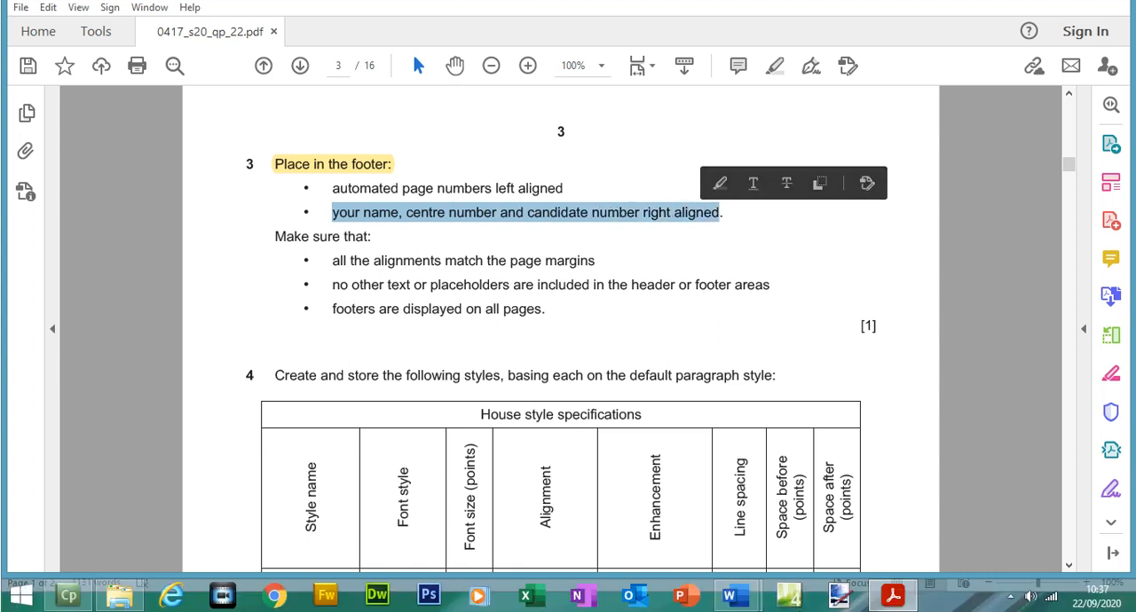
mouse_move(744, 593)
left_click(820, 513)
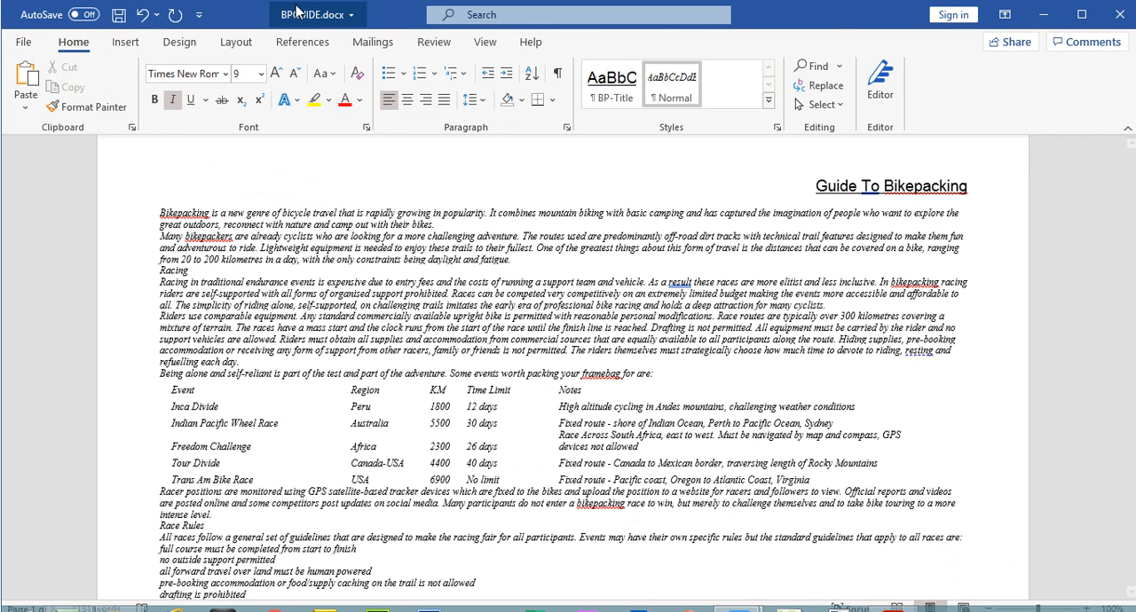
Step: Insert the built-in Blank (Three Columns) footer into BPGUIDE.docx
left_click(125, 42)
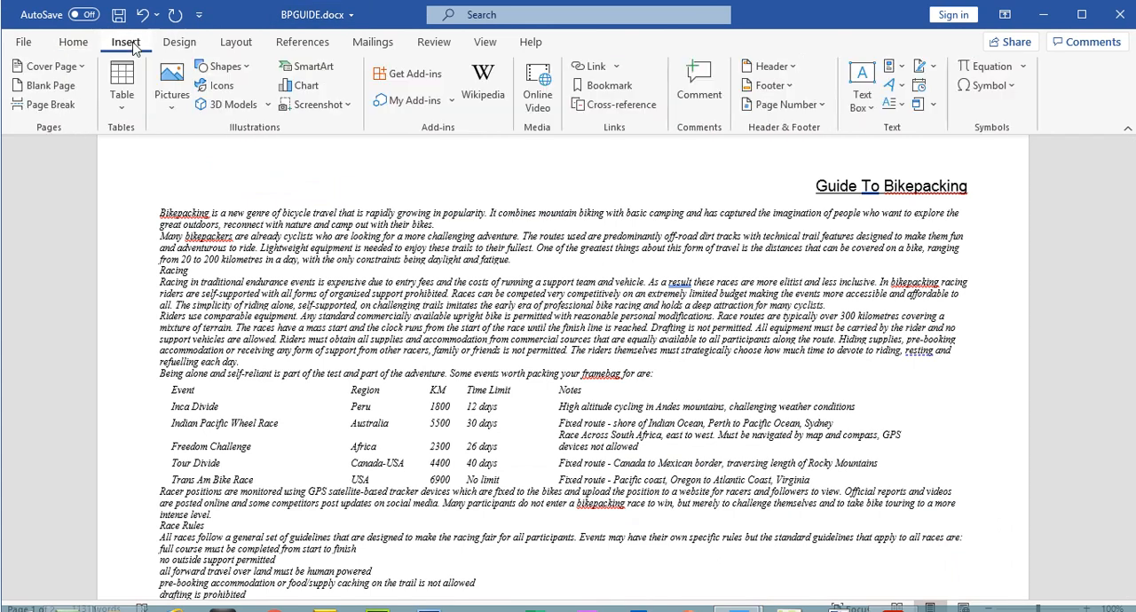
left_click(787, 86)
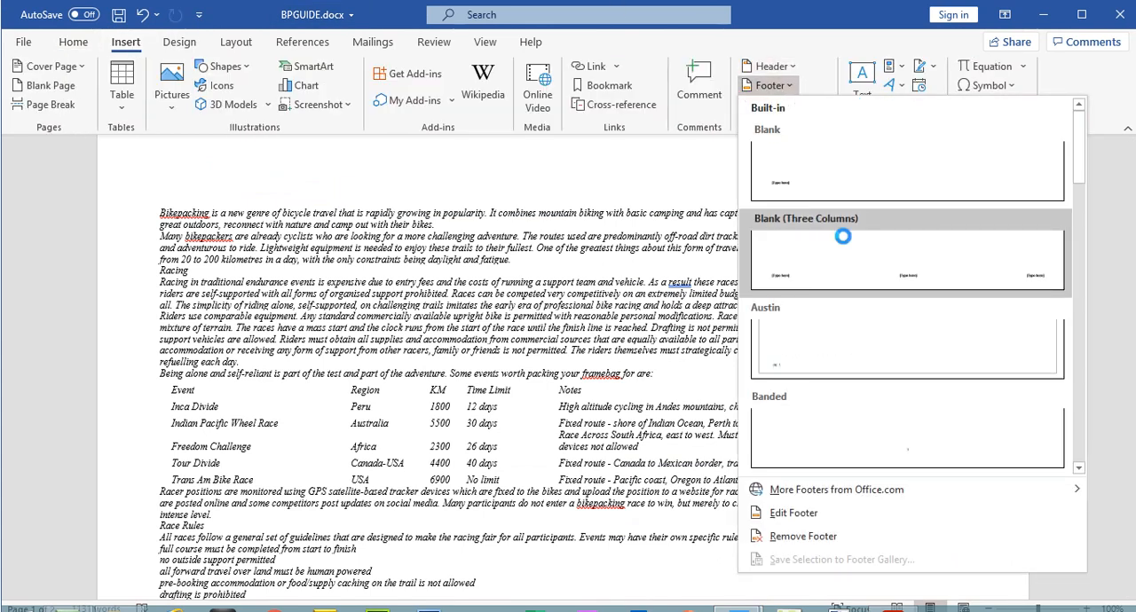
left_click(839, 236)
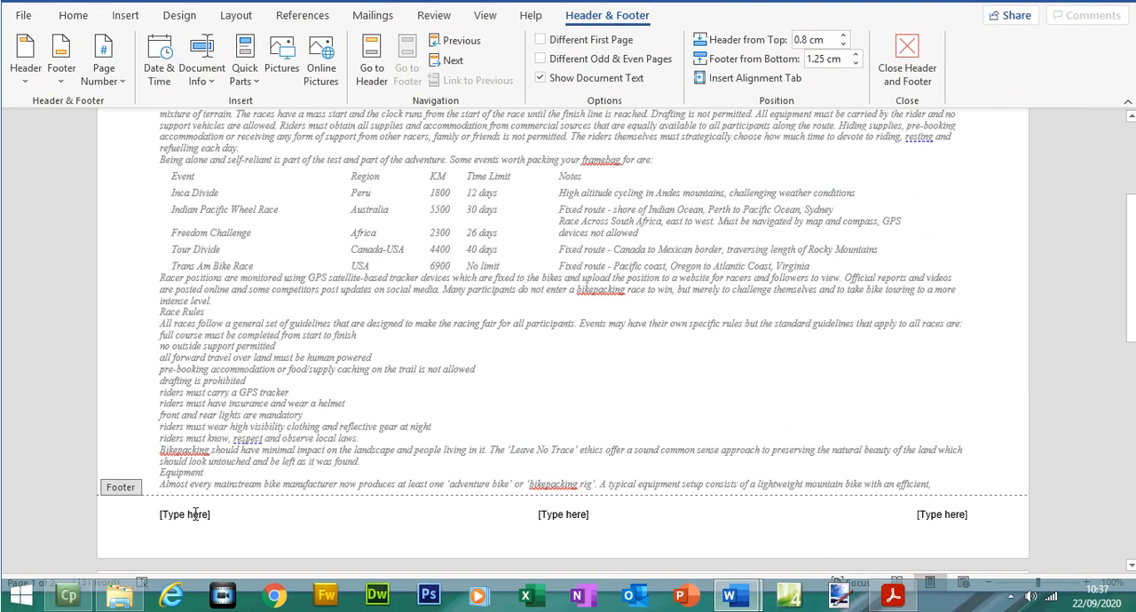
Step: Check the page number bullet in the exam paper and replace the footer's left placeholder in Word with a Plain Number at the current position
left_click(893, 595)
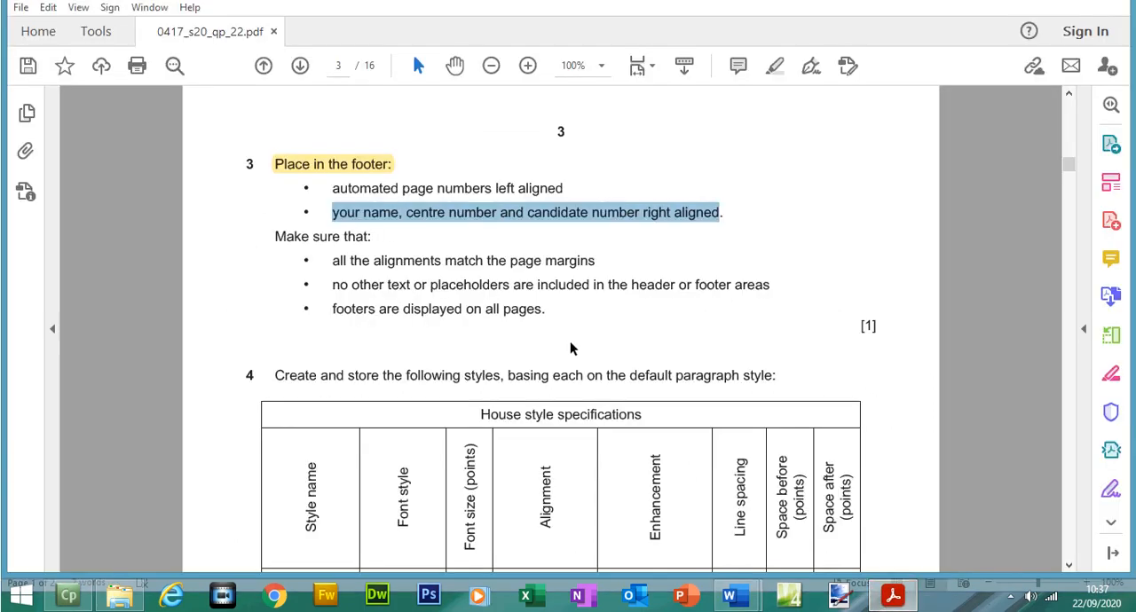
left_click_drag(392, 190, 512, 192)
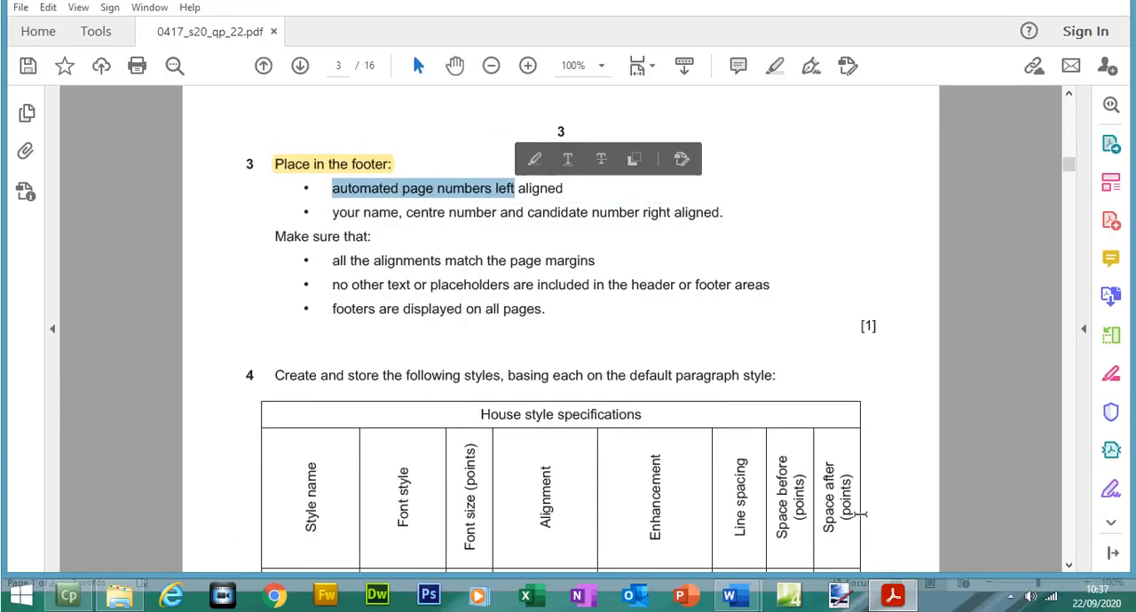
left_click(729, 595)
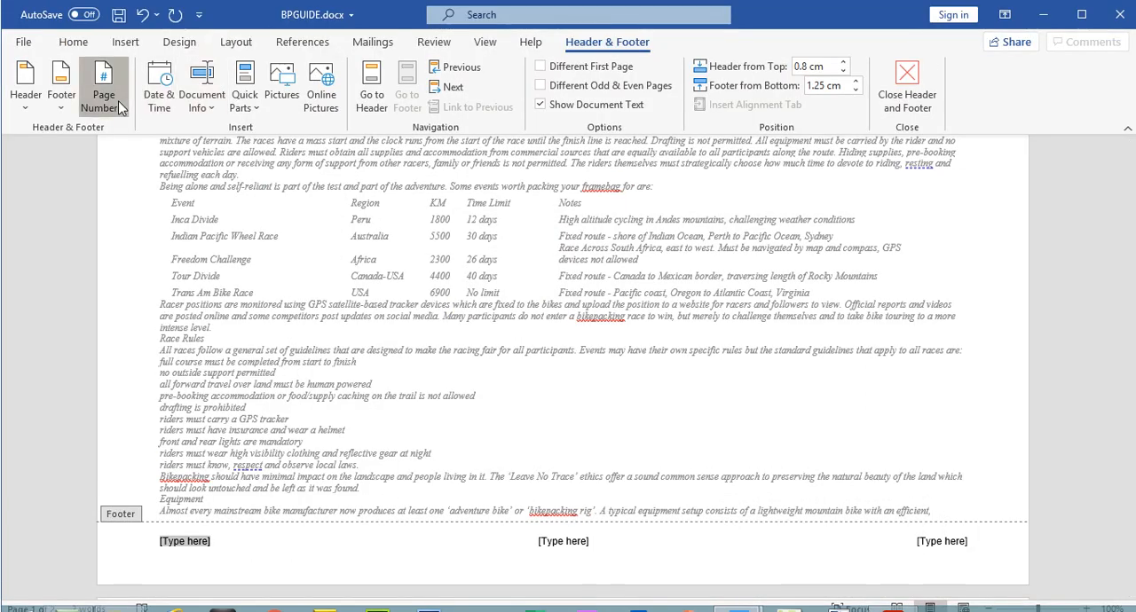
left_click(118, 74)
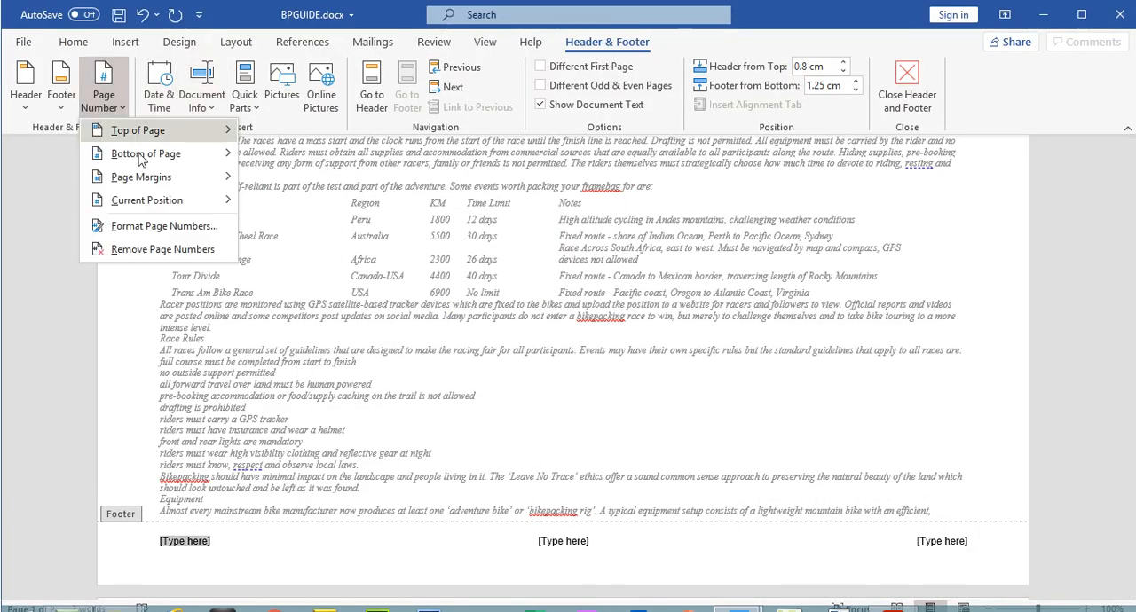
mouse_move(151, 200)
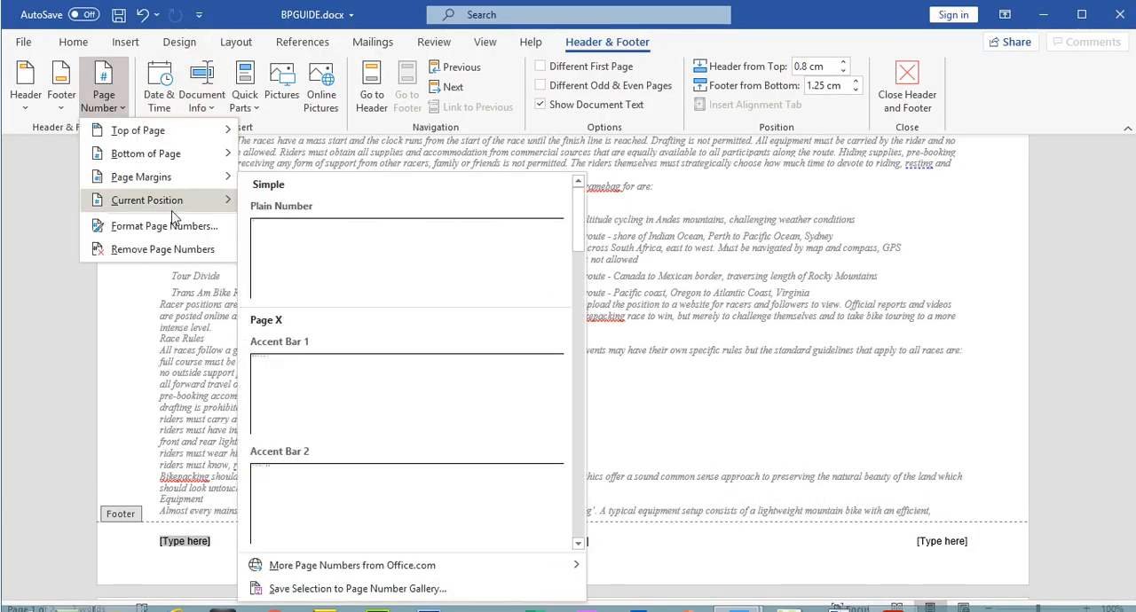
left_click(308, 249)
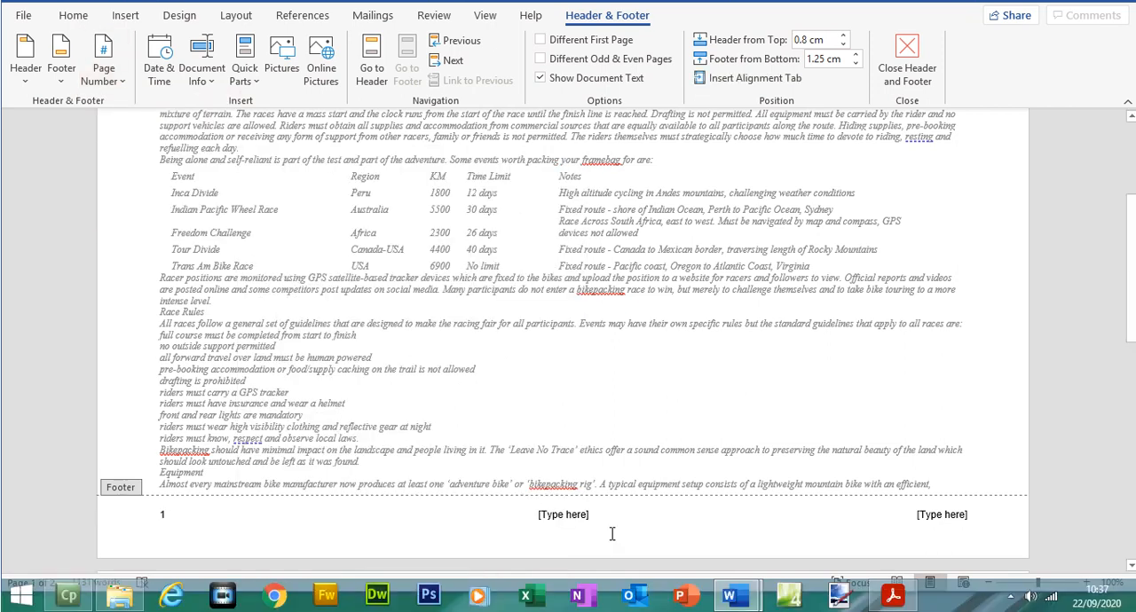
Step: Glance at step 3 of the exam paper and delete the centre [Type here] placeholder from the Word footer
left_click(903, 600)
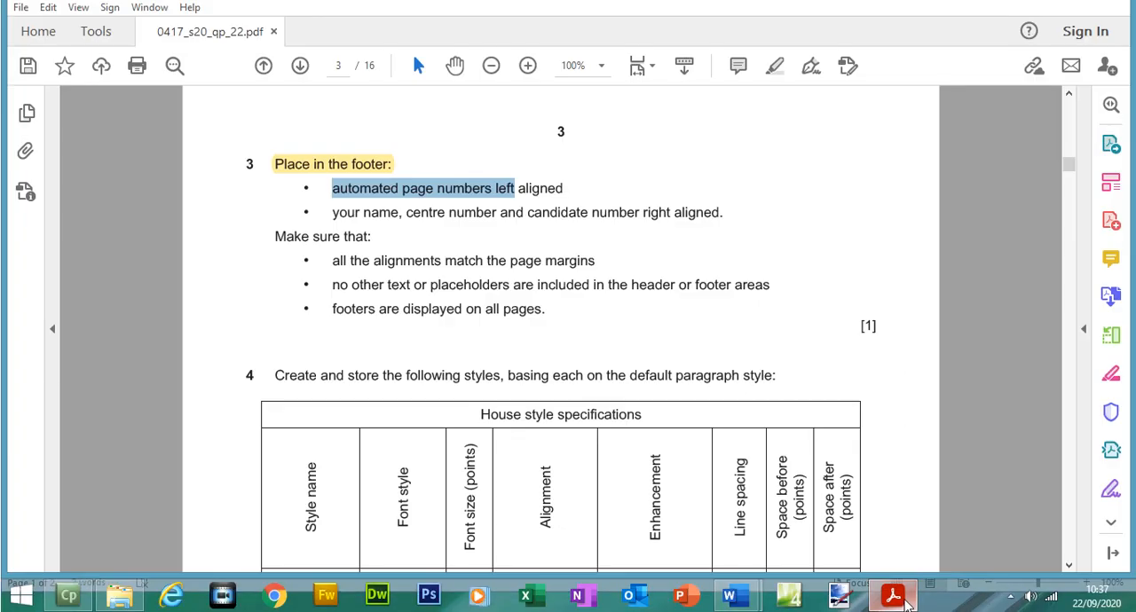
left_click(904, 600)
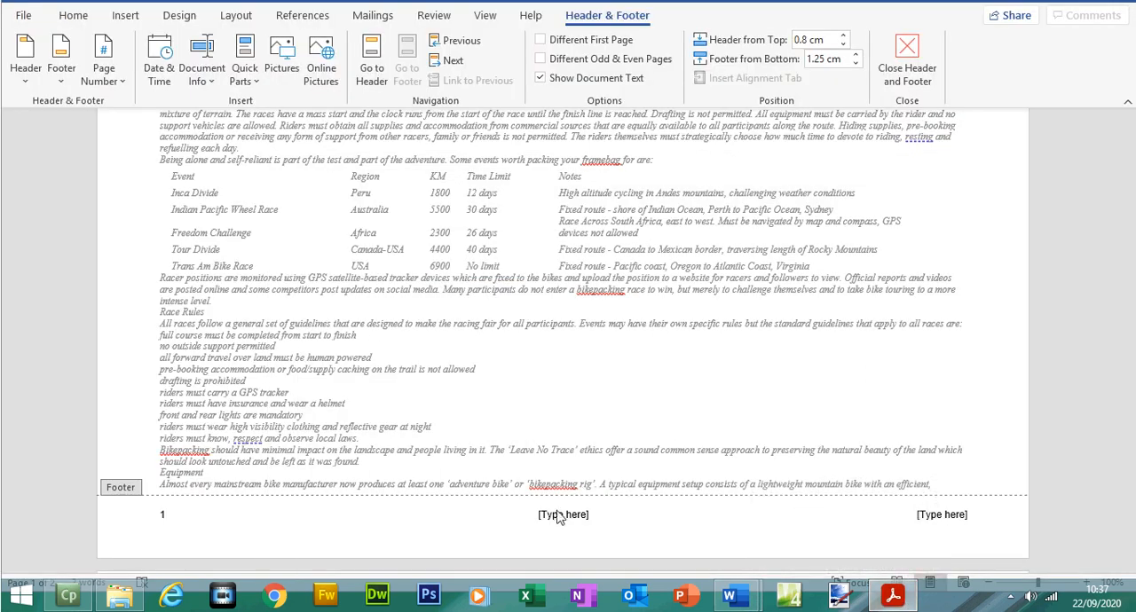
left_click(561, 515)
key("Delete")
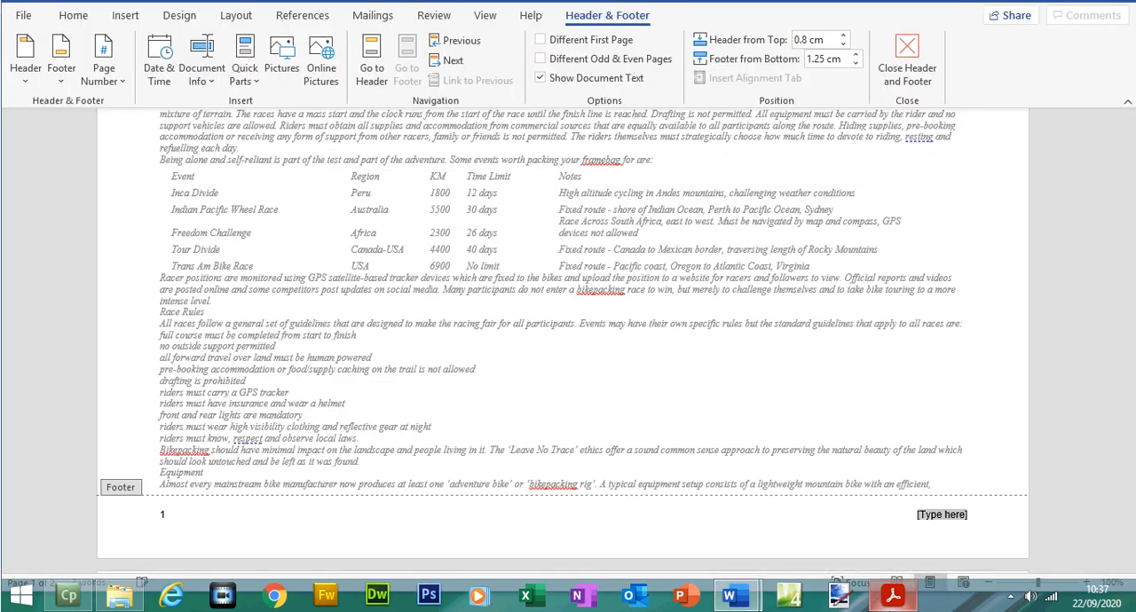
Step: Recheck the exam paper, replace the right footer placeholder with the candidate's name, centre number and candidate number, and close the footer
left_click(894, 596)
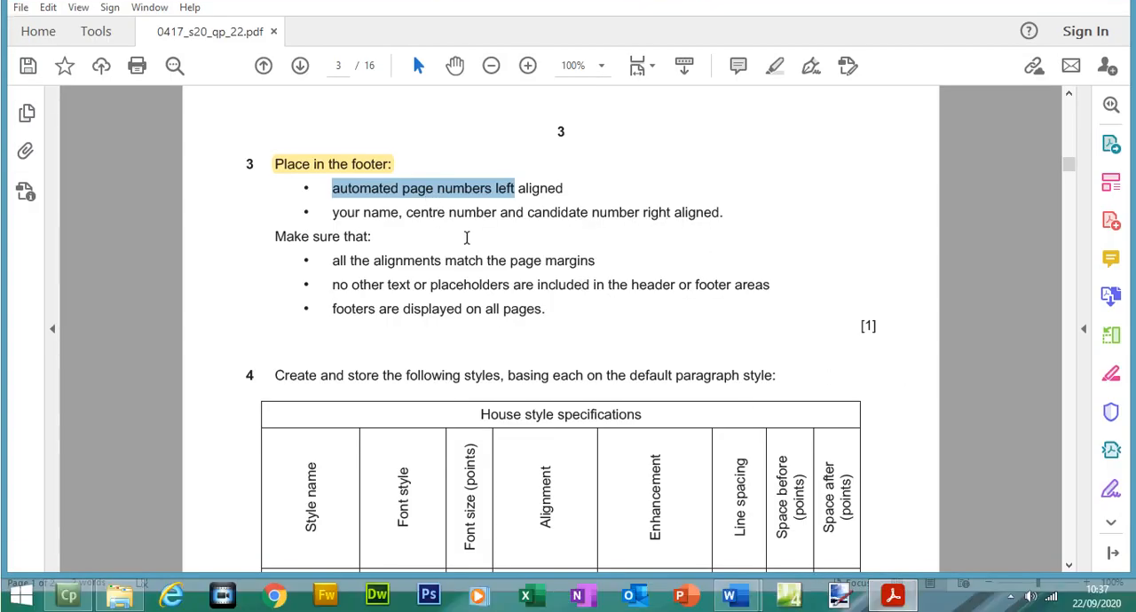
left_click(894, 596)
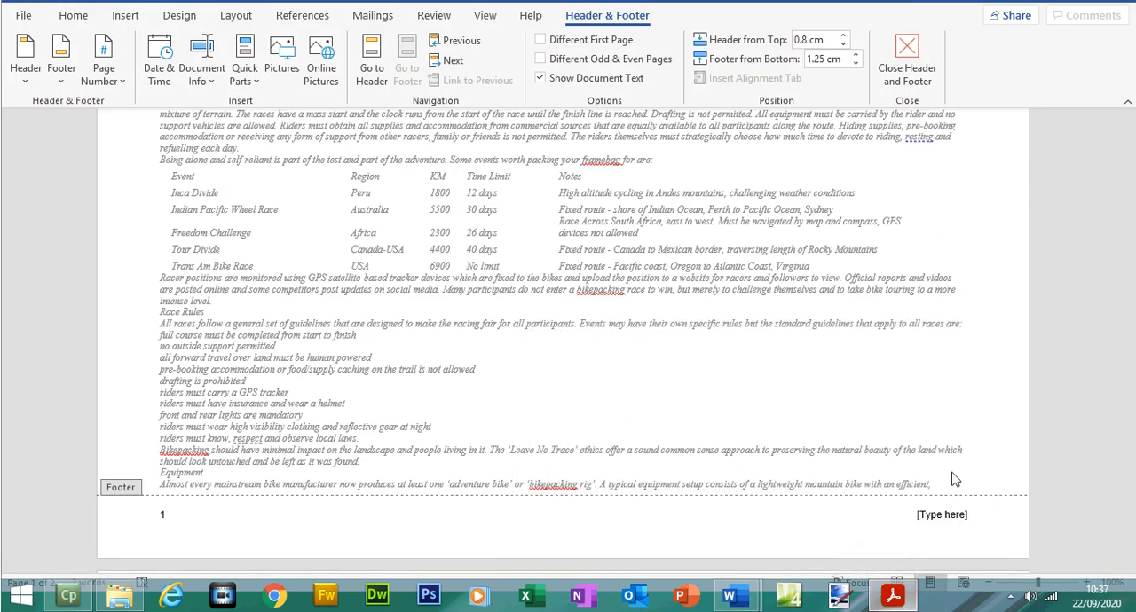
left_click(945, 517)
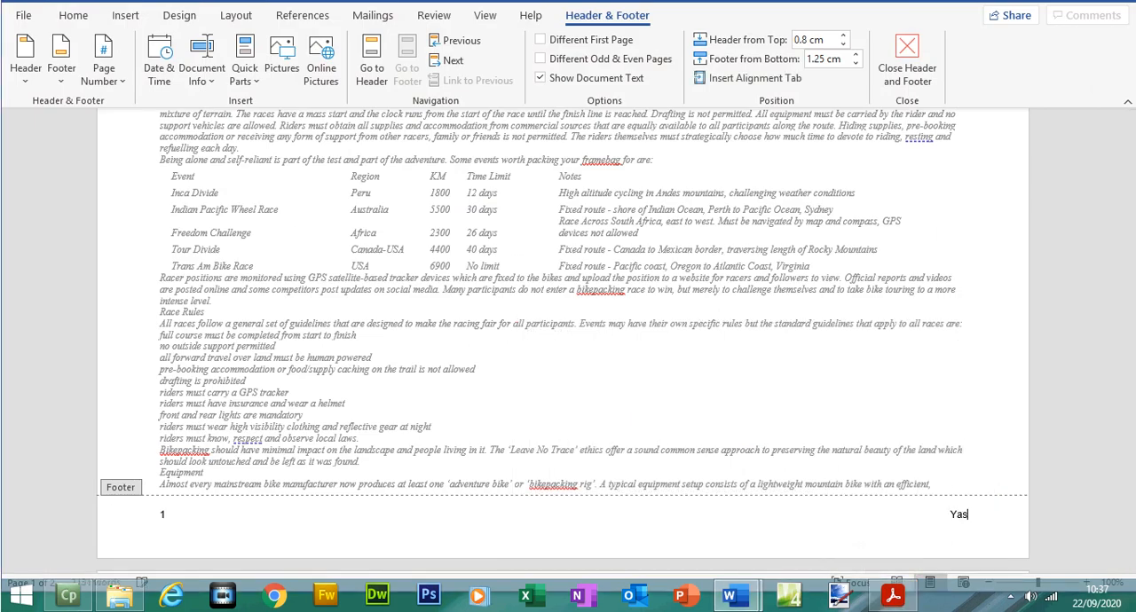
type(", 5678, 1234")
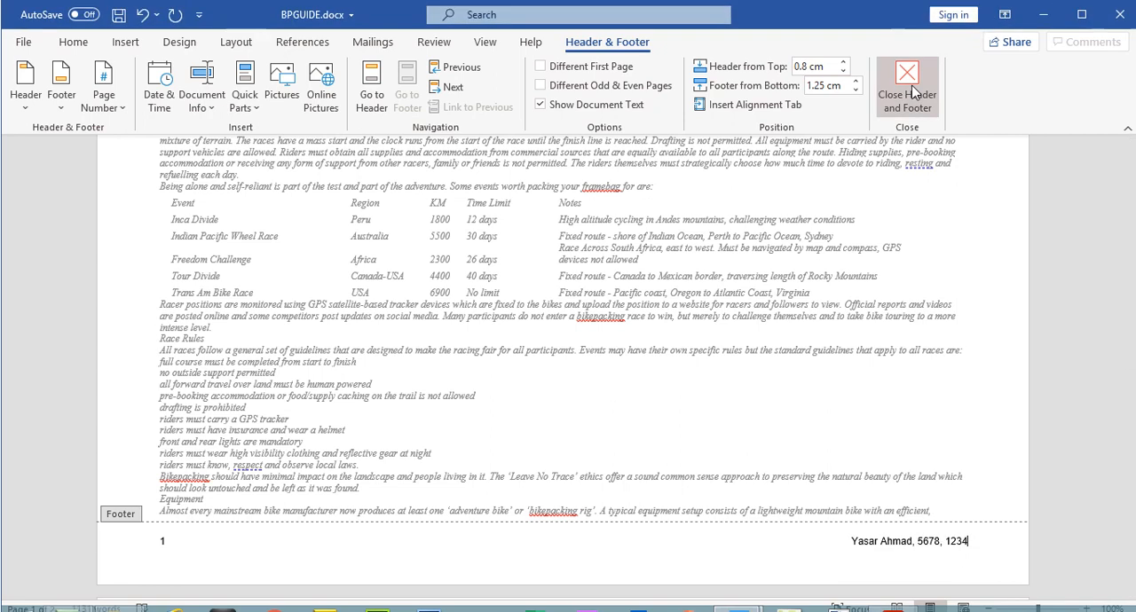
left_click(912, 89)
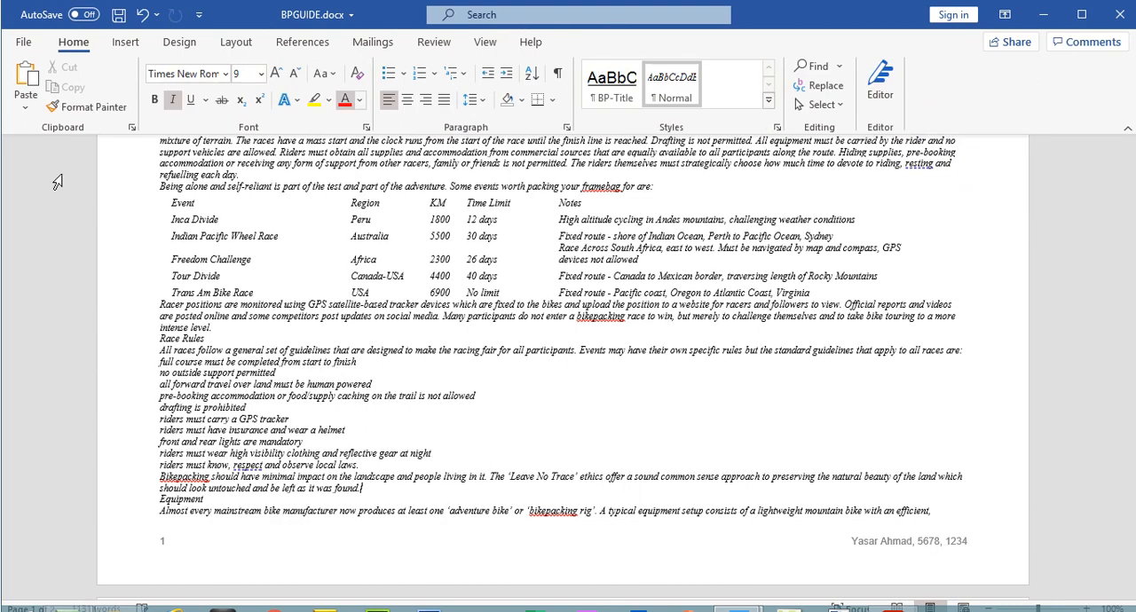
Step: Preview both pages of BPGUIDE for printing to check the footer on each page
left_click(39, 42)
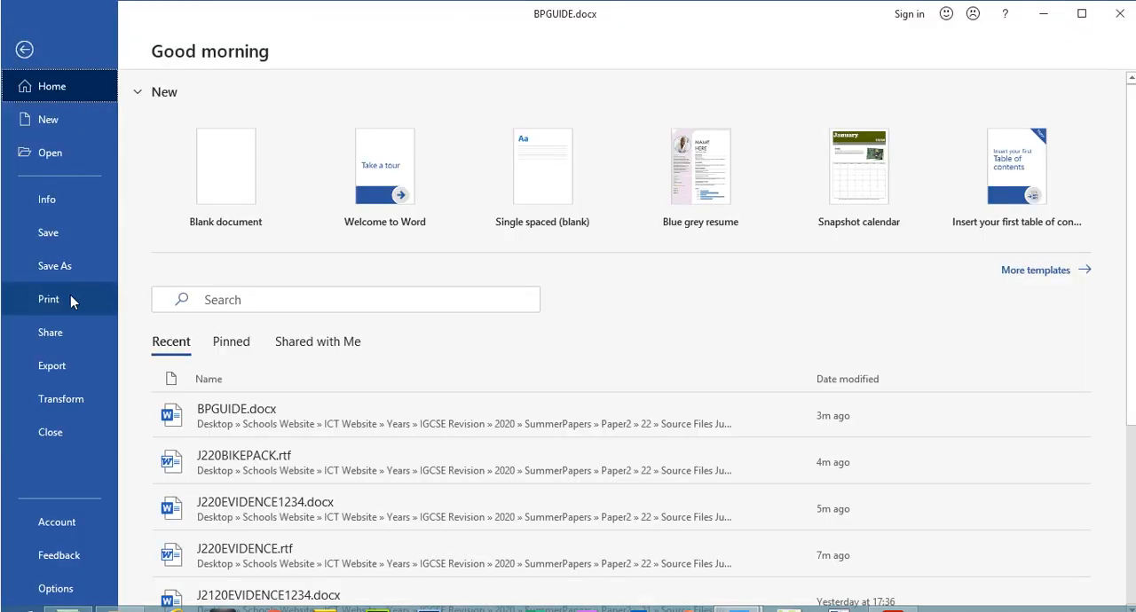
left_click(70, 294)
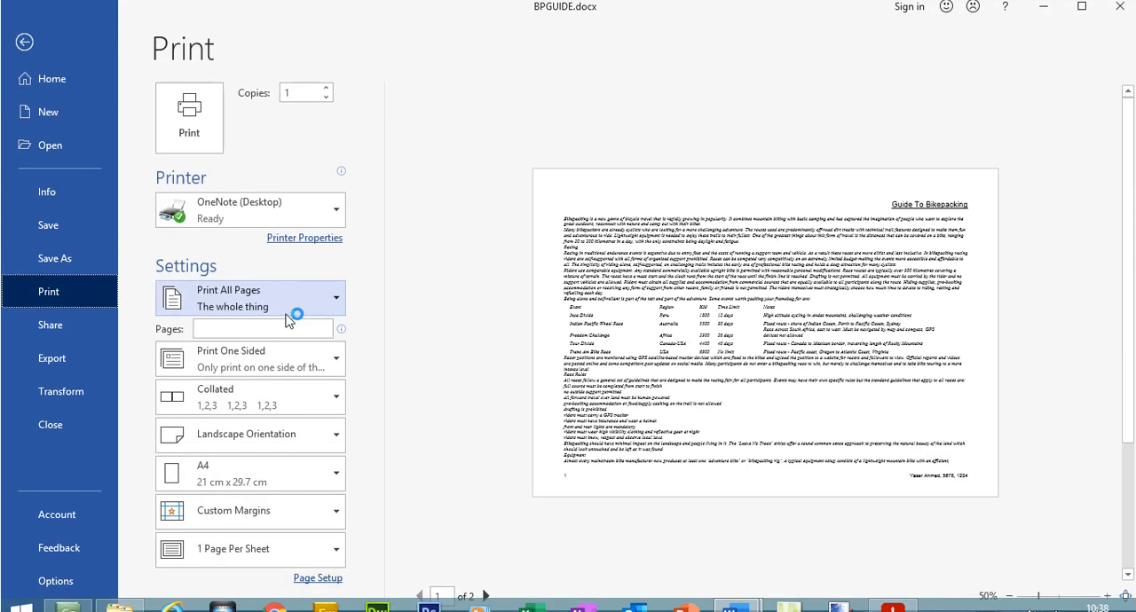
left_click(490, 596)
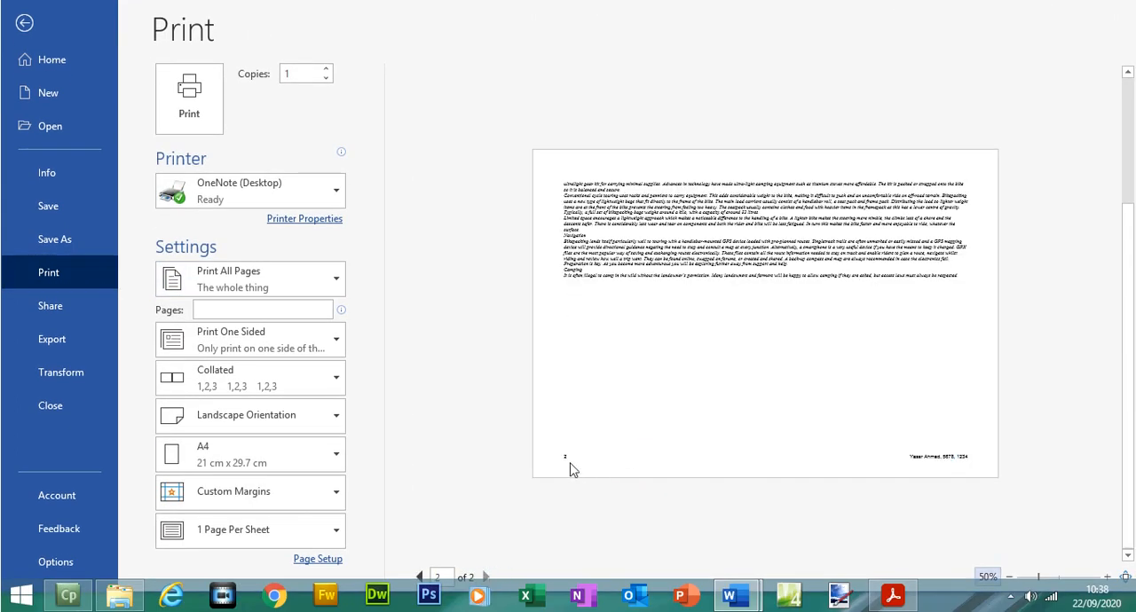
left_click(420, 577)
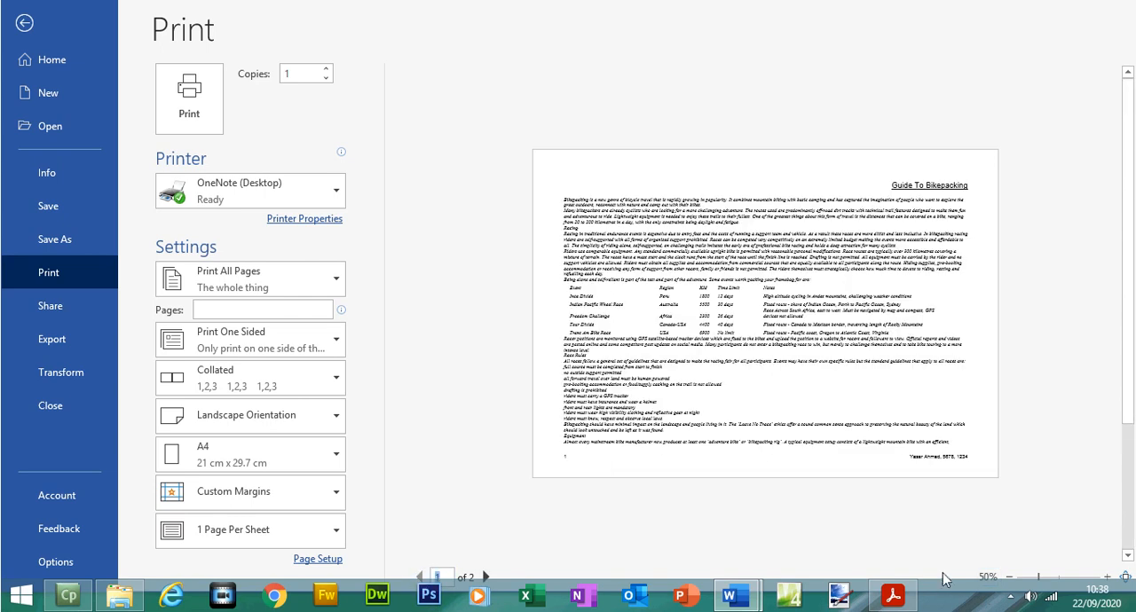
Step: Switch to the exam paper in Acrobat Reader and highlight step 3's two footer content bullets and the page margin alignment bullet
left_click(907, 600)
left_click(342, 196)
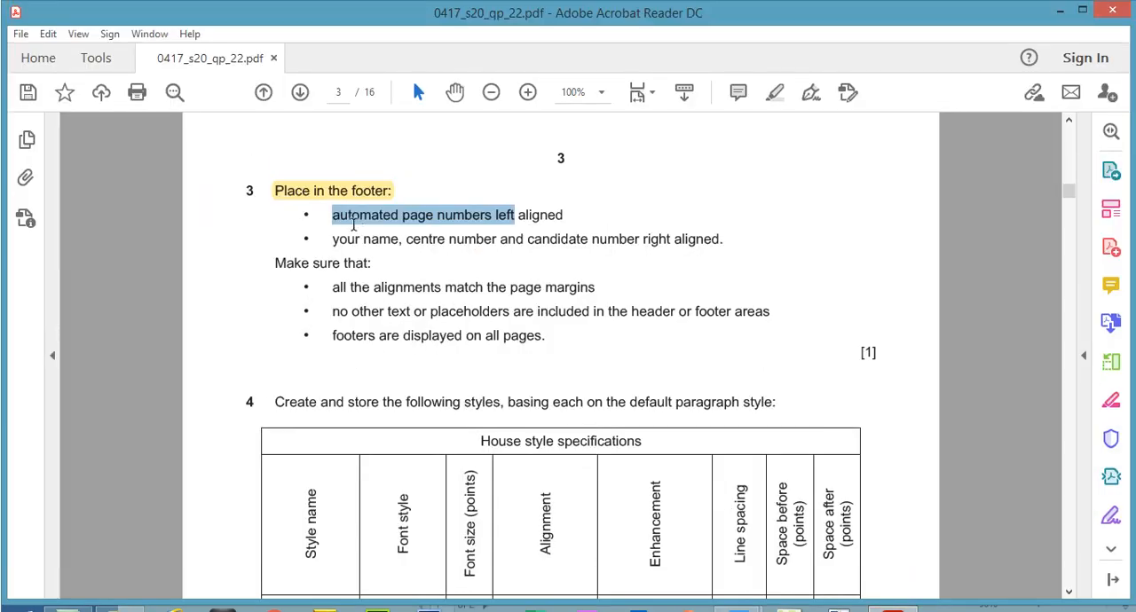
left_click_drag(341, 221, 719, 240)
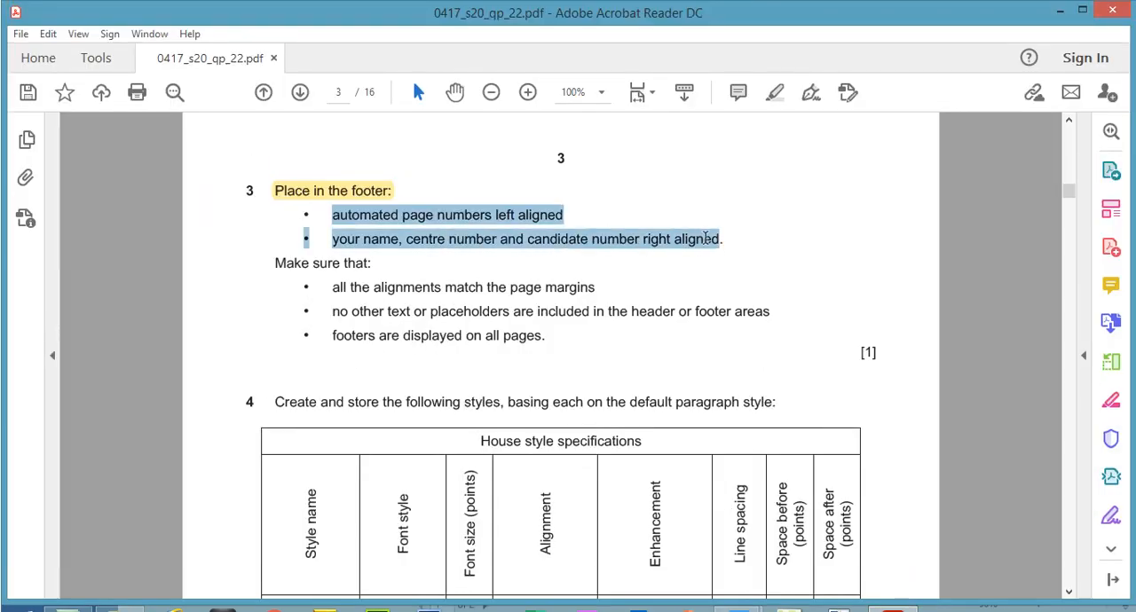
left_click(774, 92)
left_click_drag(336, 287, 594, 288)
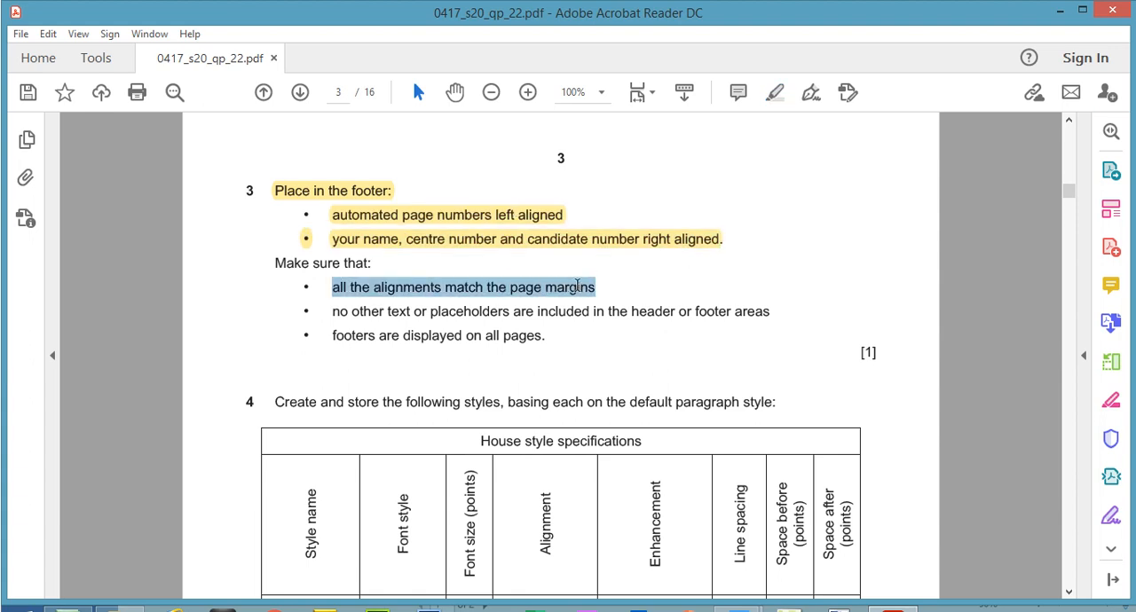
left_click(774, 92)
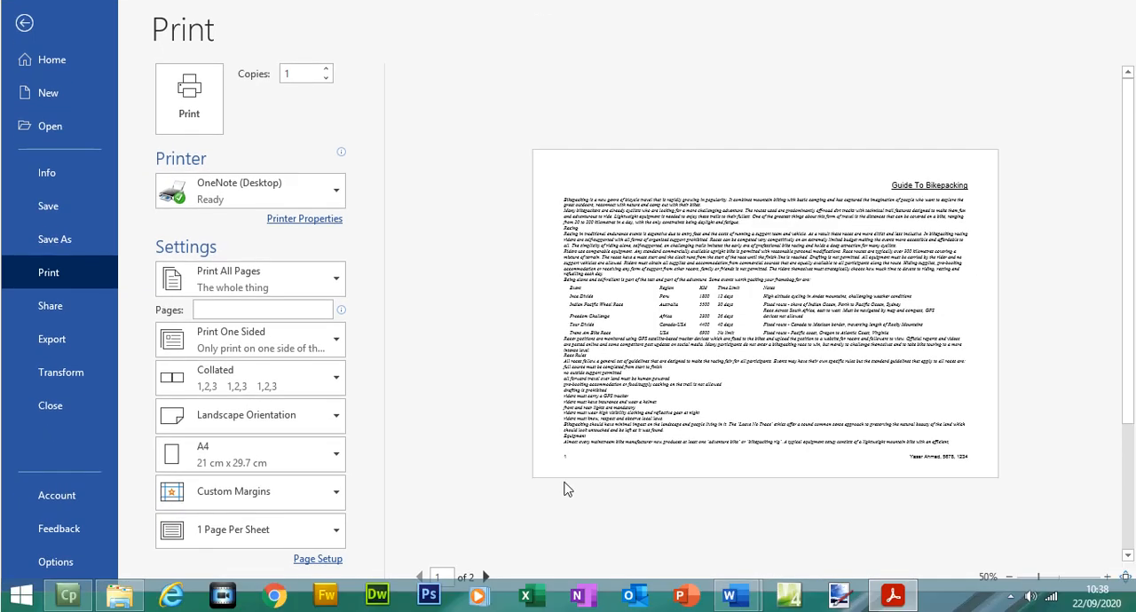
Step: Highlight step 3's bullet about no other text or placeholders in the exam paper and check it against Word's print preview
left_click(892, 595)
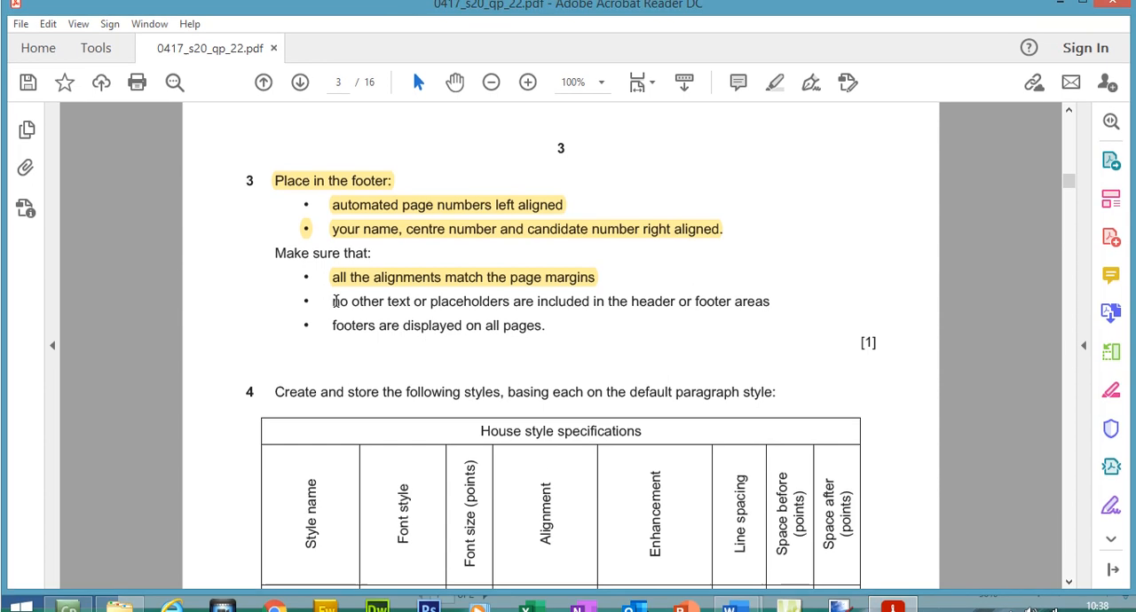
left_click_drag(332, 285, 457, 270)
left_click_drag(332, 310, 764, 312)
left_click(769, 98)
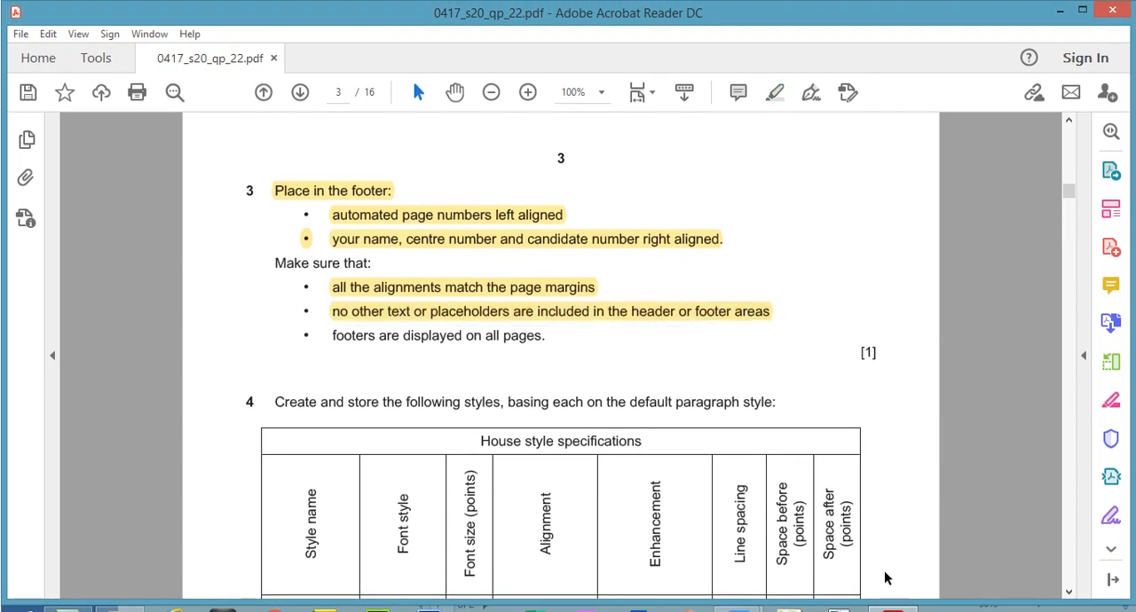
key("alt+Tab")
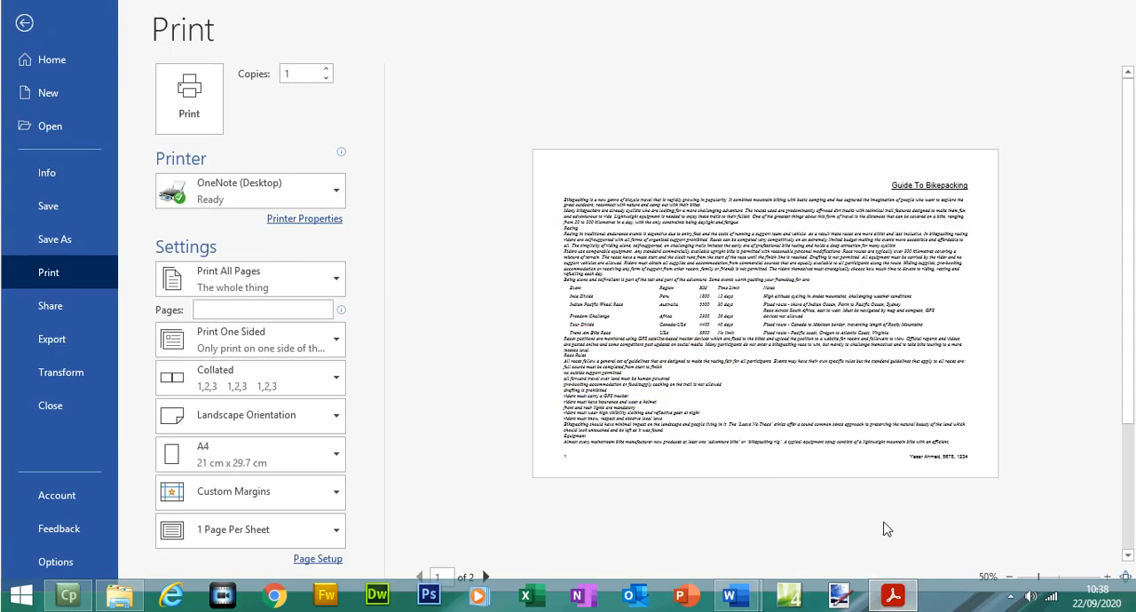
Step: Return to the exam paper, highlight the bullet "footers are displayed on all pages" and bring up step 4's house style specifications
left_click(893, 594)
left_click_drag(329, 313, 542, 312)
left_click(781, 86)
left_click_drag(1068, 197, 1068, 197)
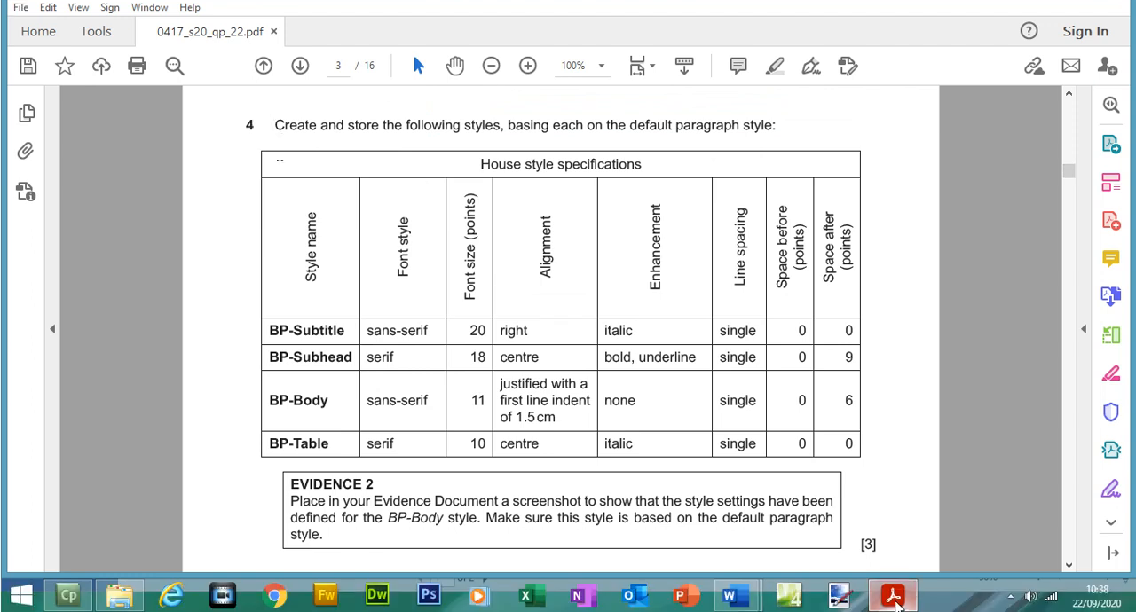
Step: Switch to Word, leave the print preview and place the cursor at the end of the title Guide To Bikepacking
left_click(893, 601)
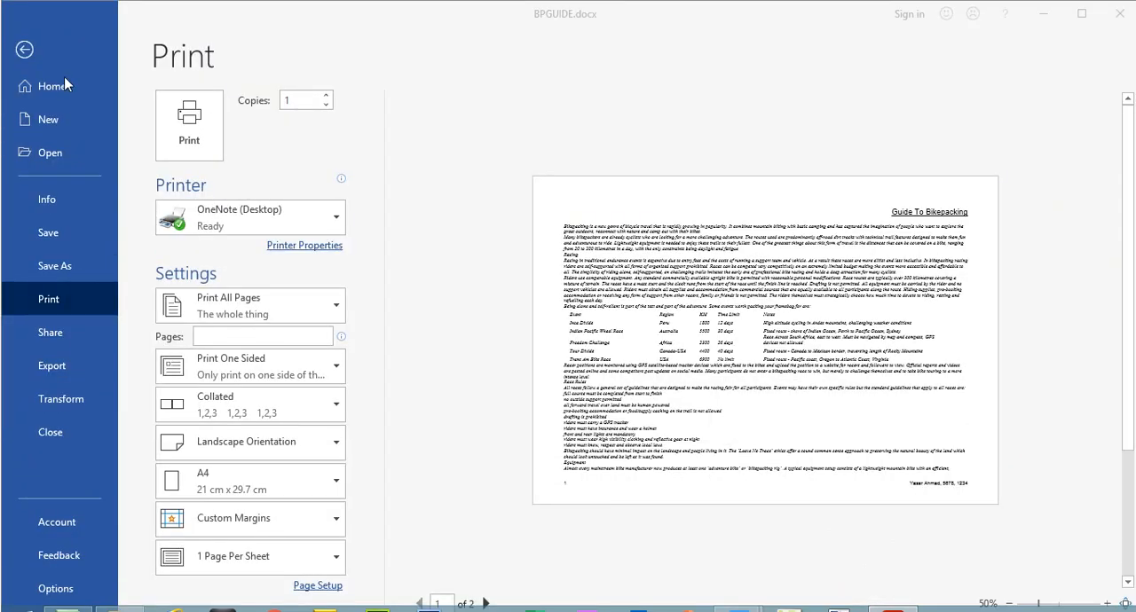
left_click(25, 50)
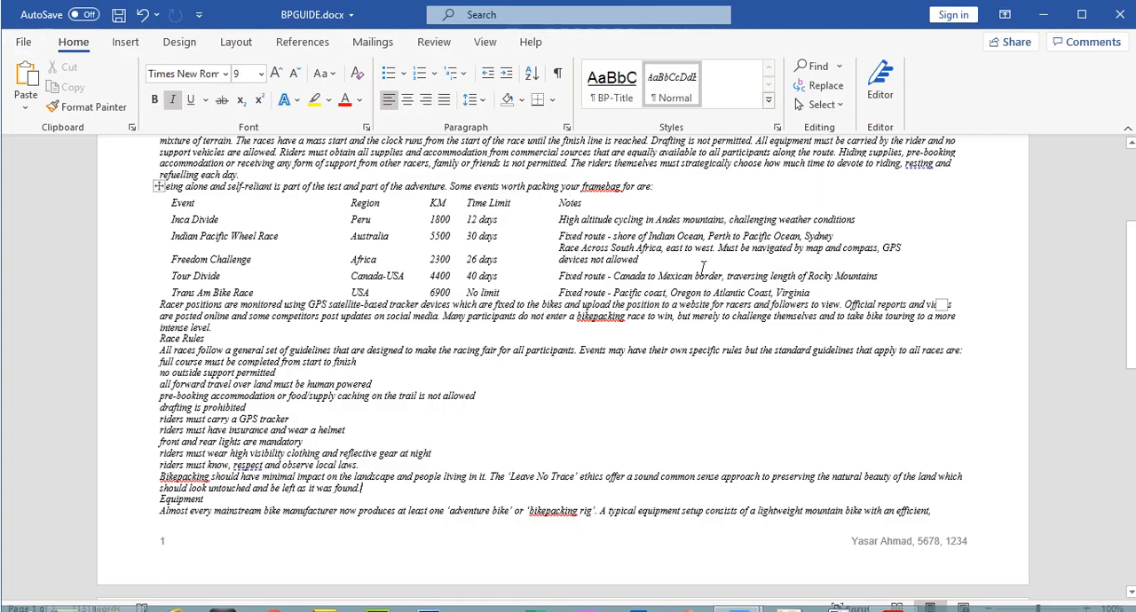
left_click_drag(1132, 282, 1133, 147)
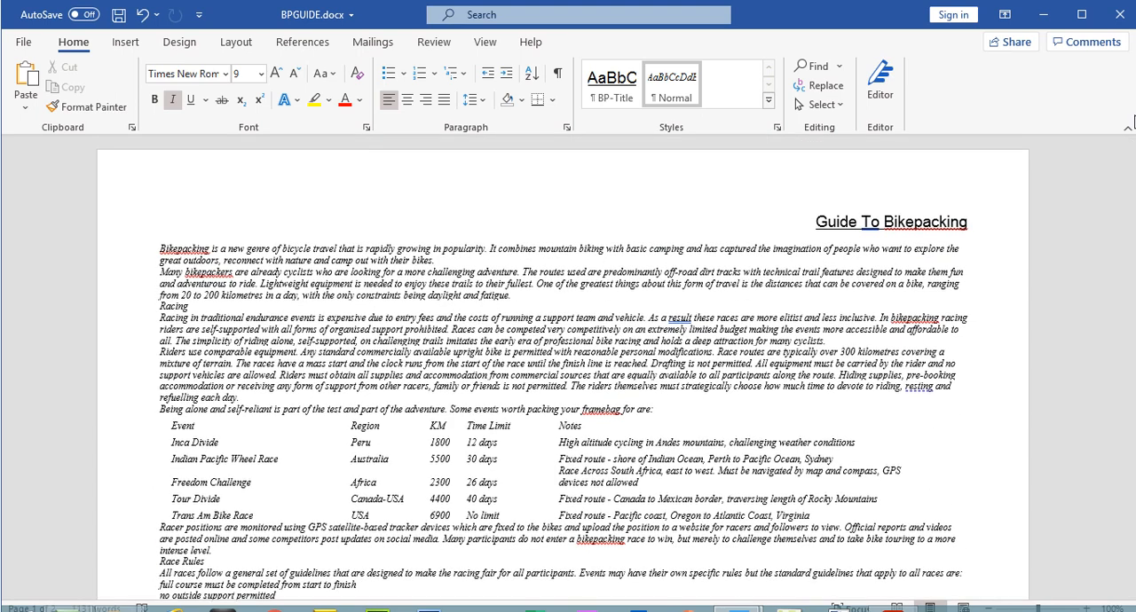
left_click(969, 224)
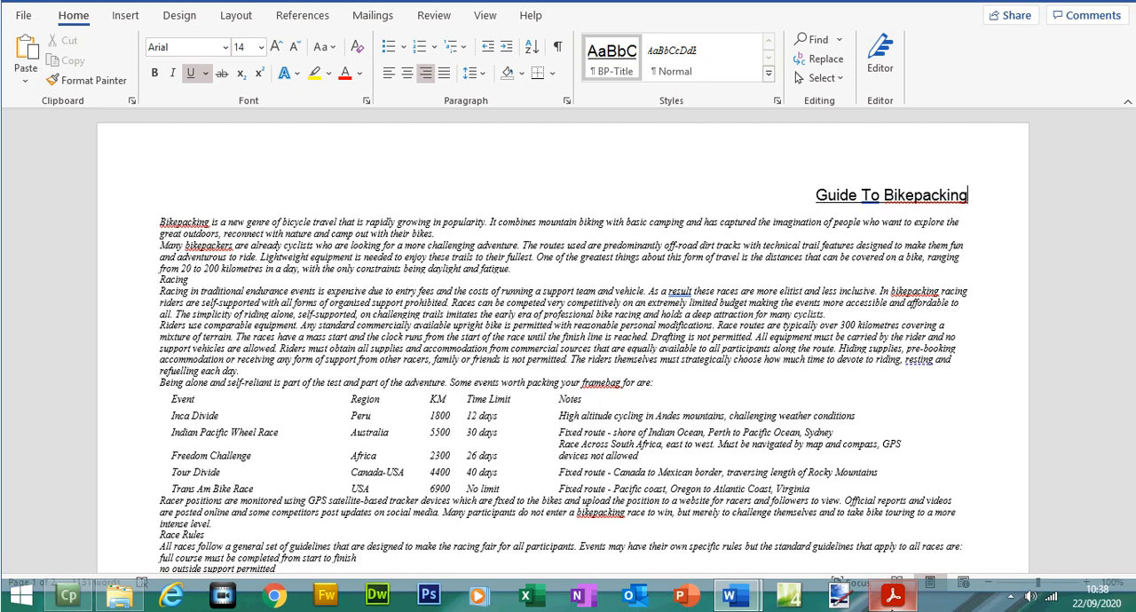
Step: Review step 4's style specifications in the exam paper, return to BPGUIDE in Word and open the Styles pane
left_click(892, 597)
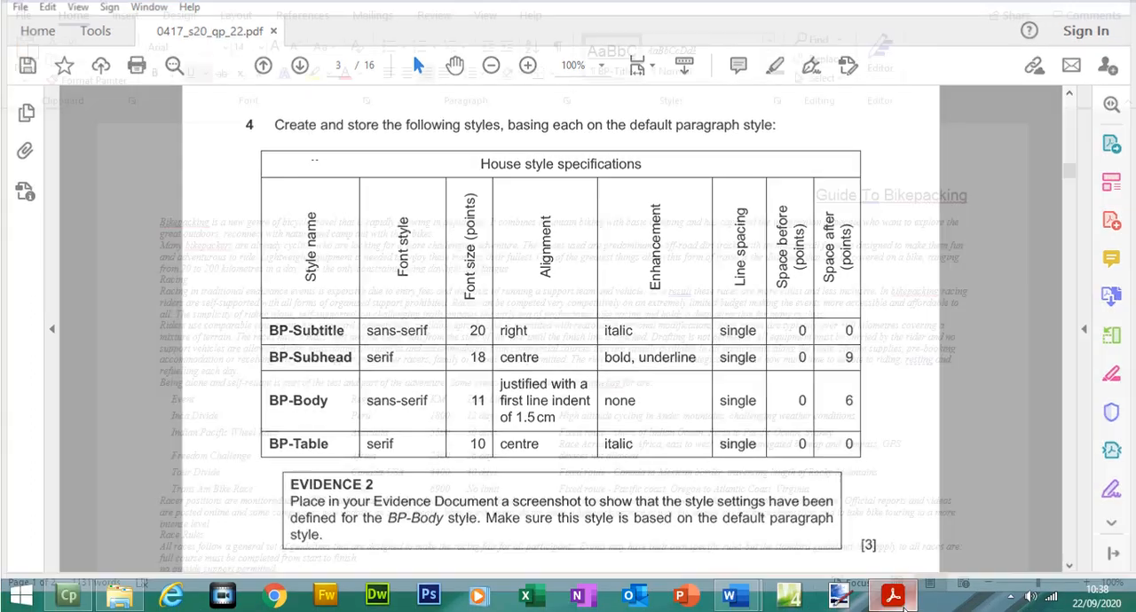
left_click(898, 593)
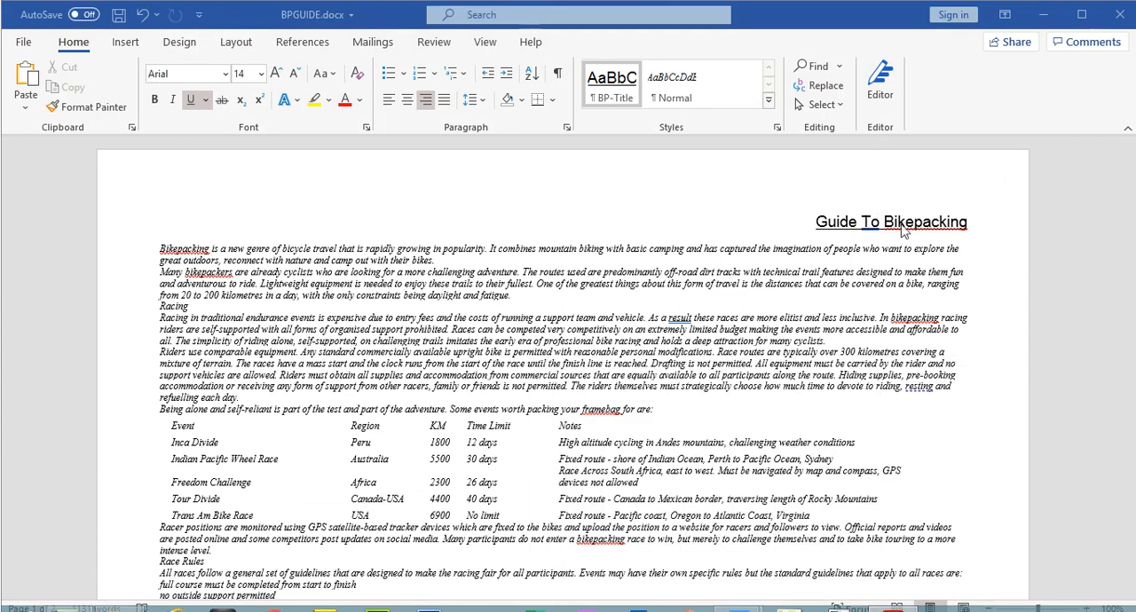
left_click(779, 131)
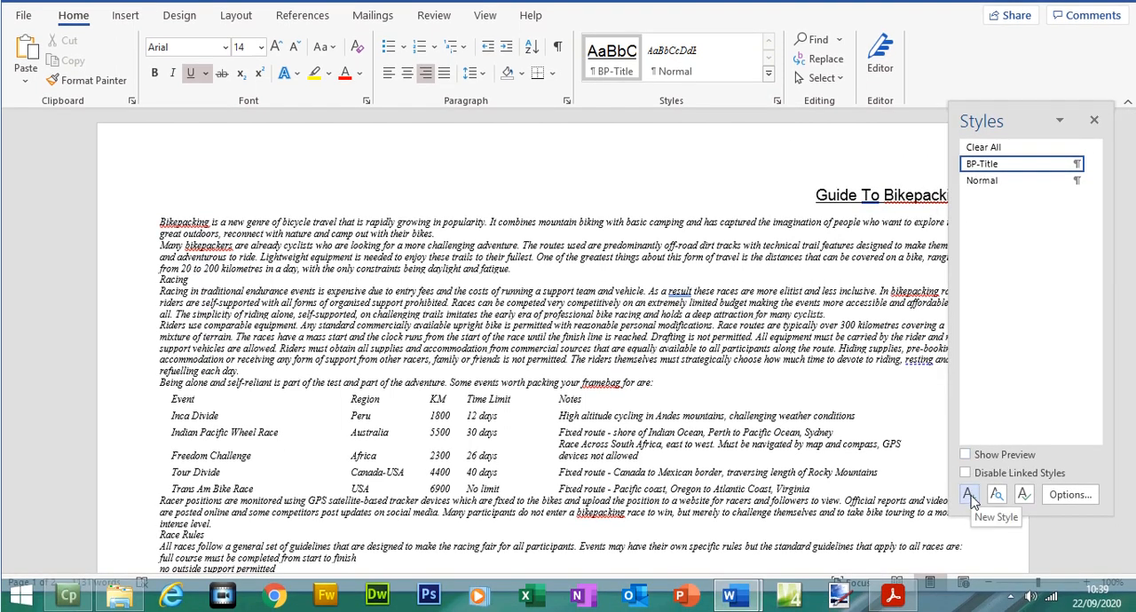
Step: Switch to the exam paper in Acrobat Reader and copy the style name BP-Subtitle from the house style table
left_click(893, 595)
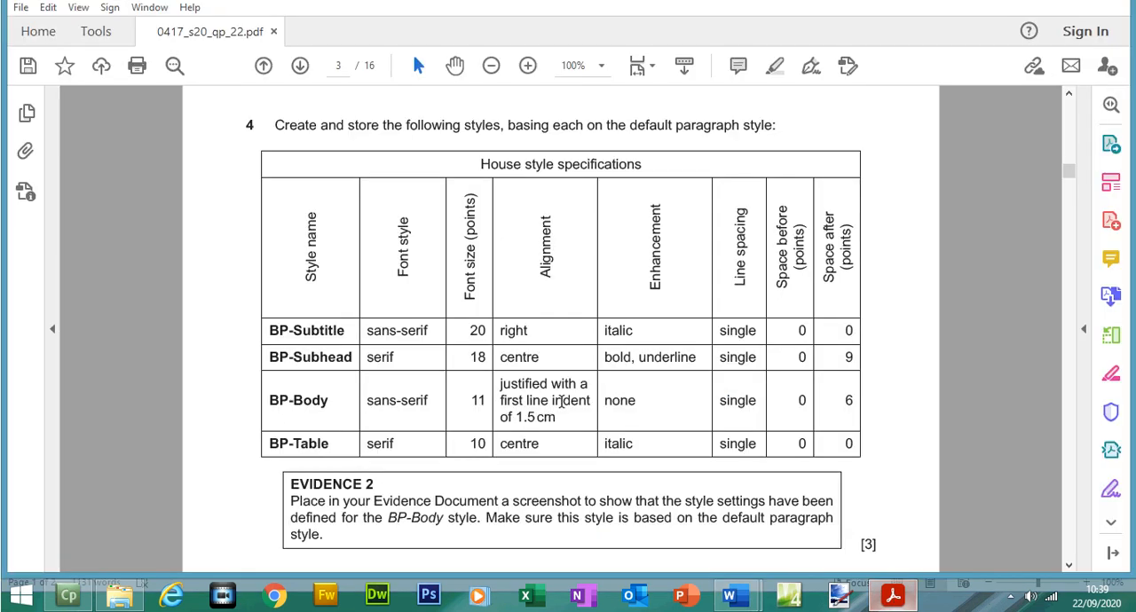
left_click_drag(269, 330, 343, 332)
right_click(343, 332)
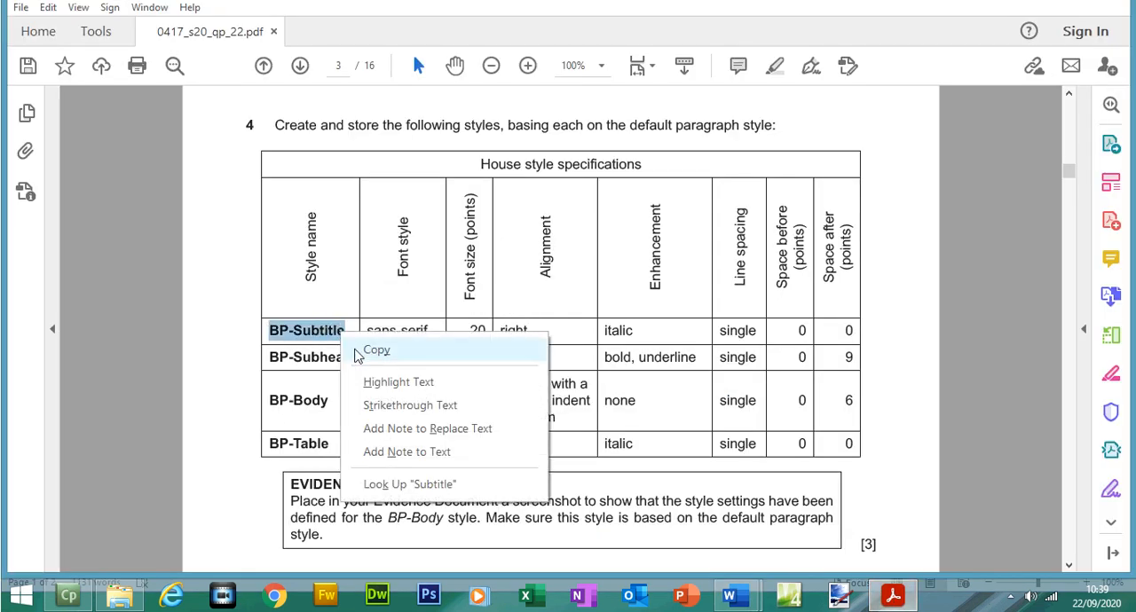
left_click(378, 355)
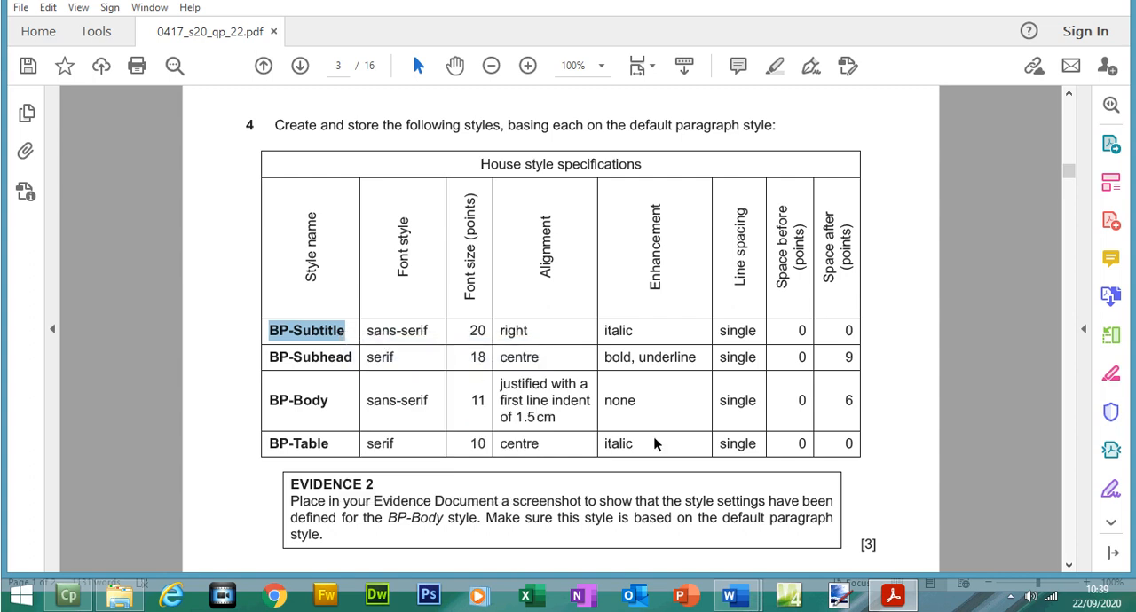
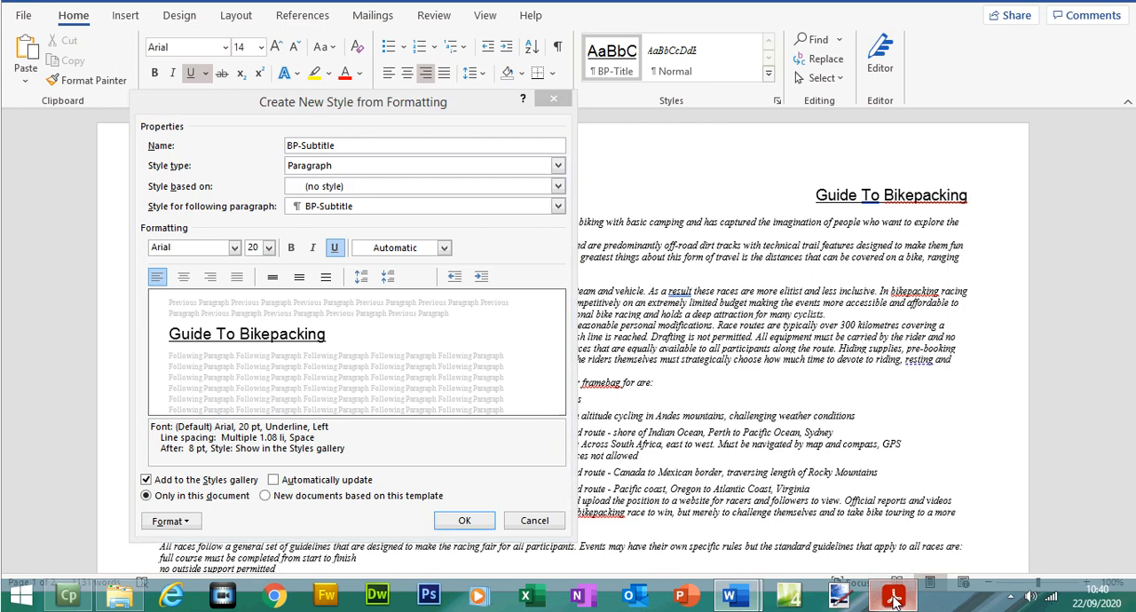
Step: Mark BP-Subtitle's alignment and enhancement in the exam paper, return to Word and make the new style right-aligned and italic without underline
left_click_drag(502, 331, 632, 330)
left_click(895, 601)
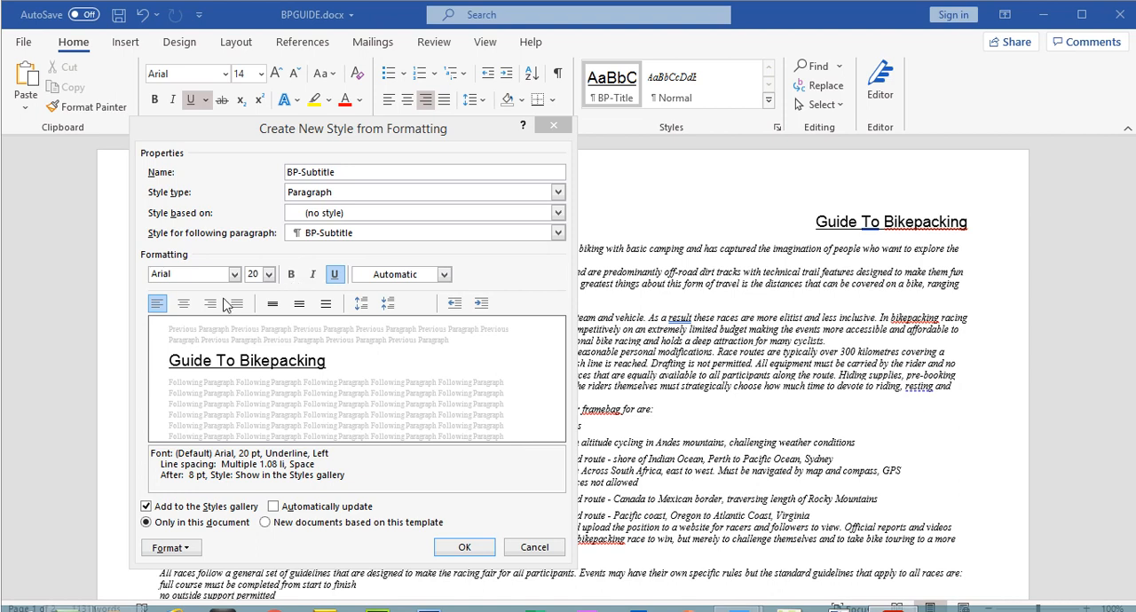
left_click(209, 303)
left_click(334, 275)
left_click(315, 275)
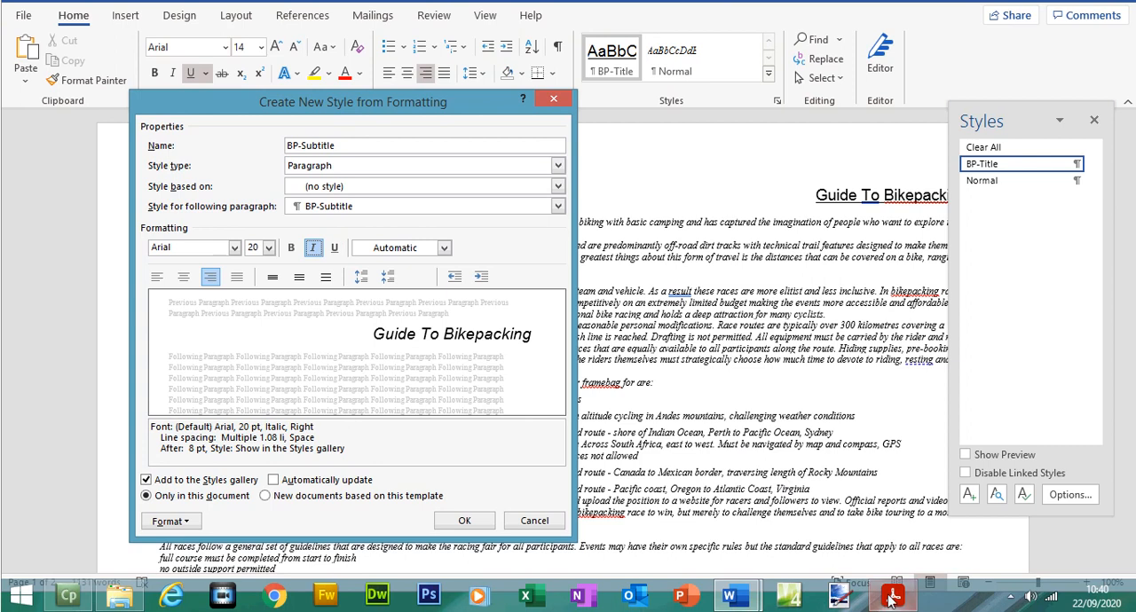
Step: Check BP-Subtitle's spacing in the exam paper, return to Word, set single line spacing and 0 pt after, and save the style
left_click(891, 598)
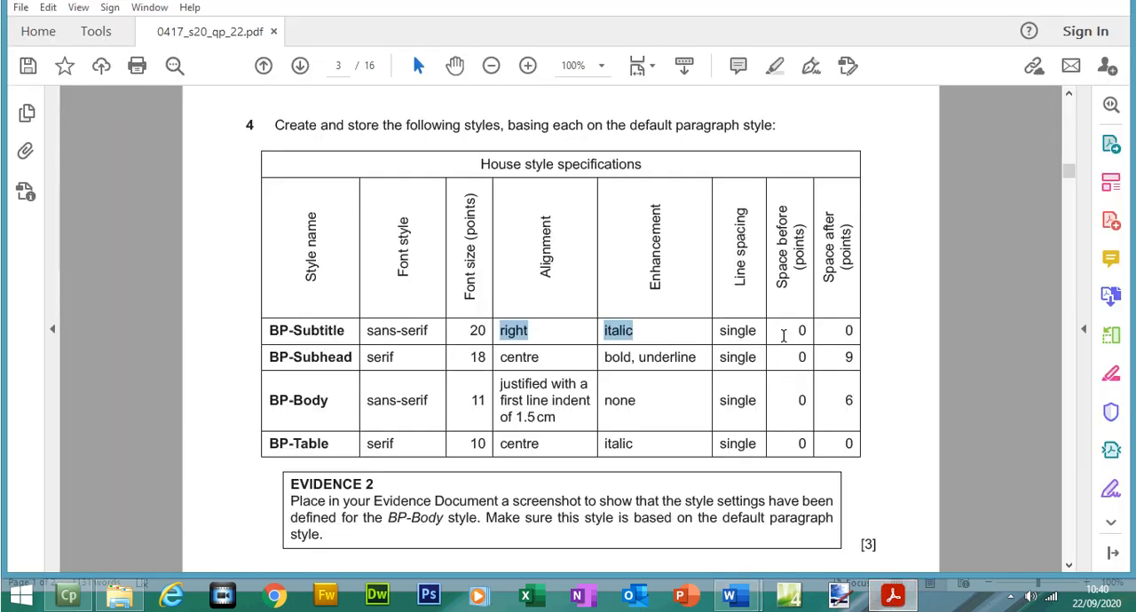
left_click(891, 598)
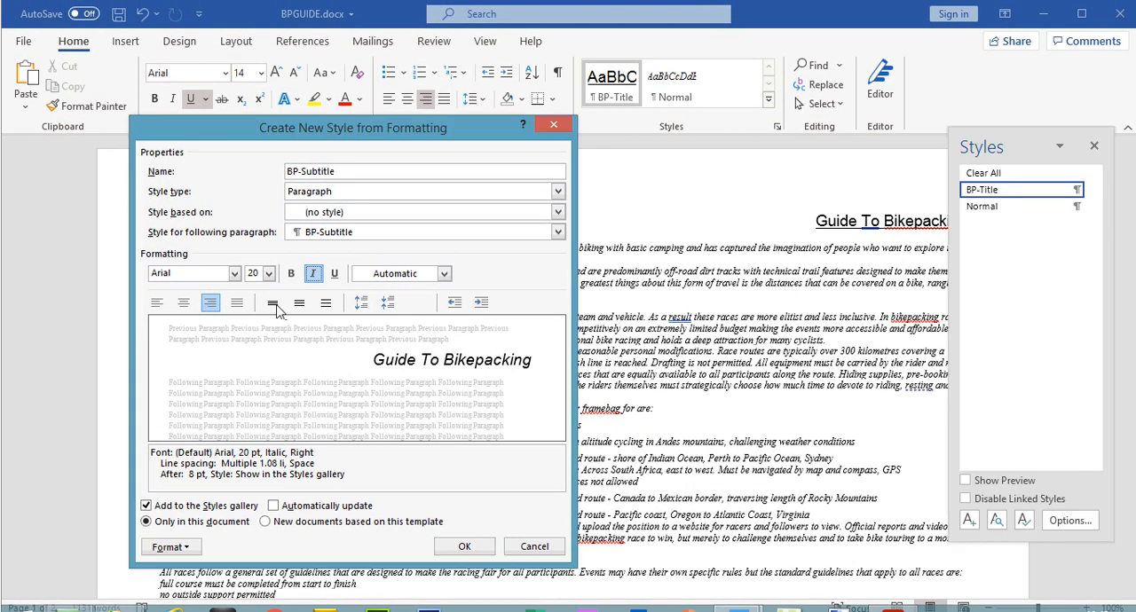
left_click(273, 304)
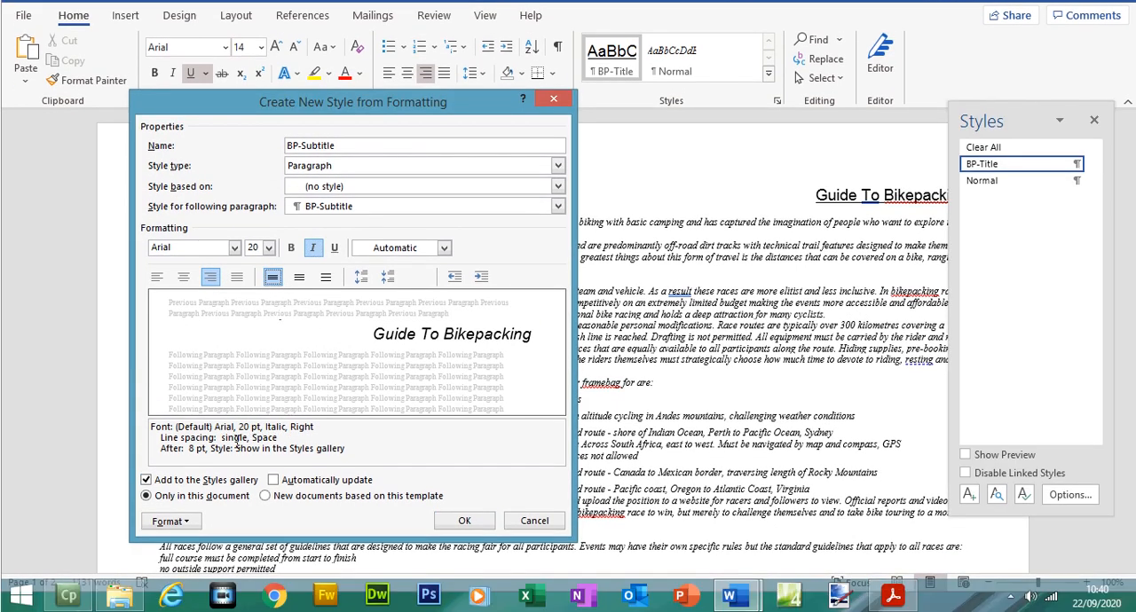
left_click(172, 522)
left_click(206, 372)
left_click(710, 367)
left_click(710, 367)
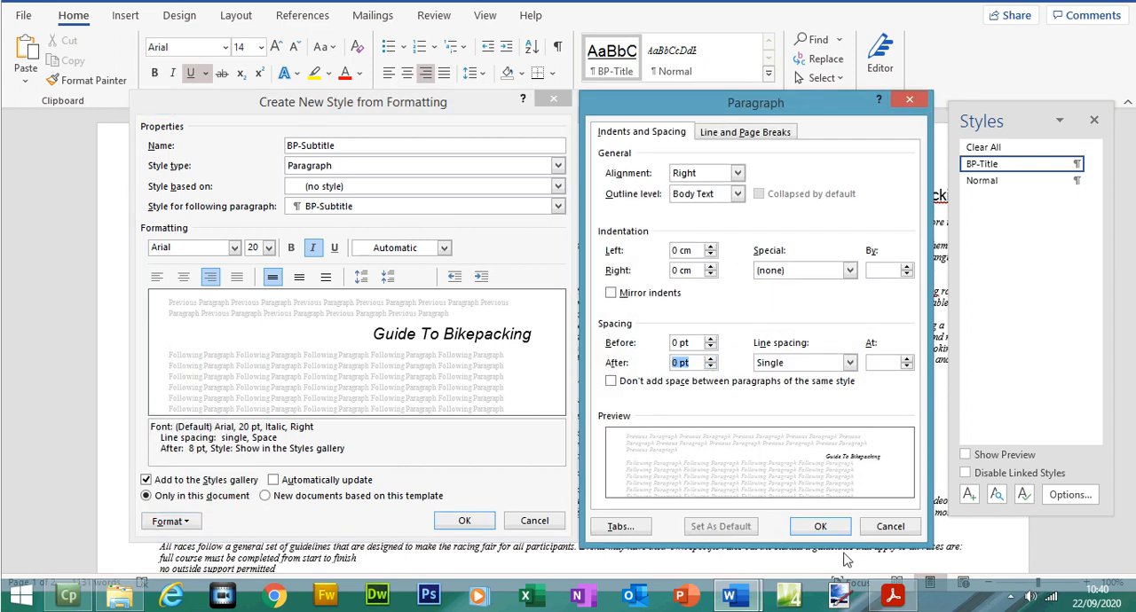
left_click(820, 526)
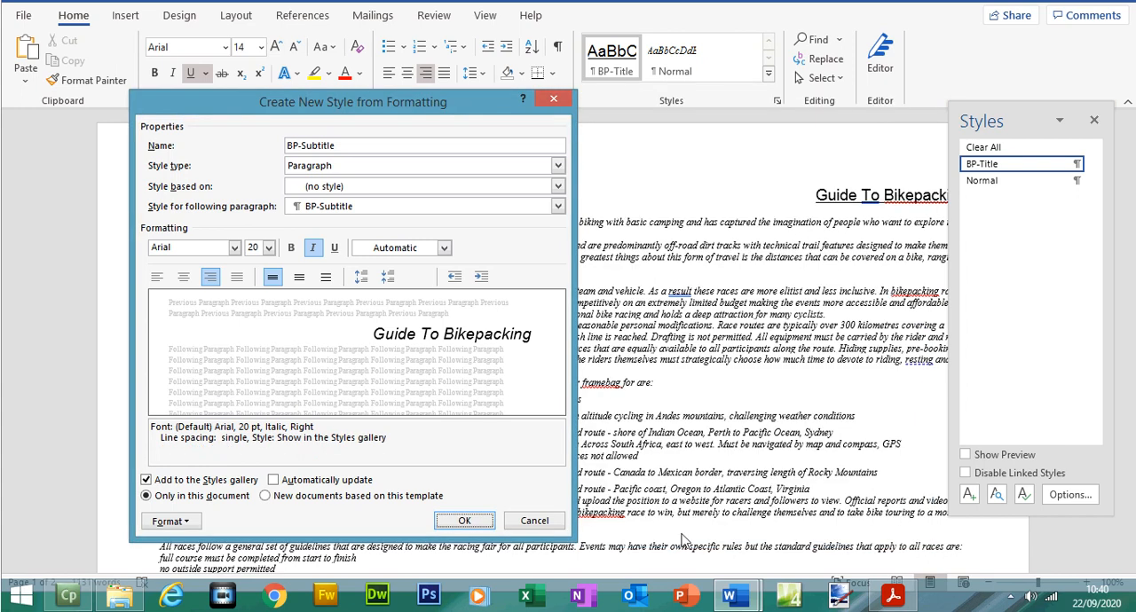
left_click(464, 521)
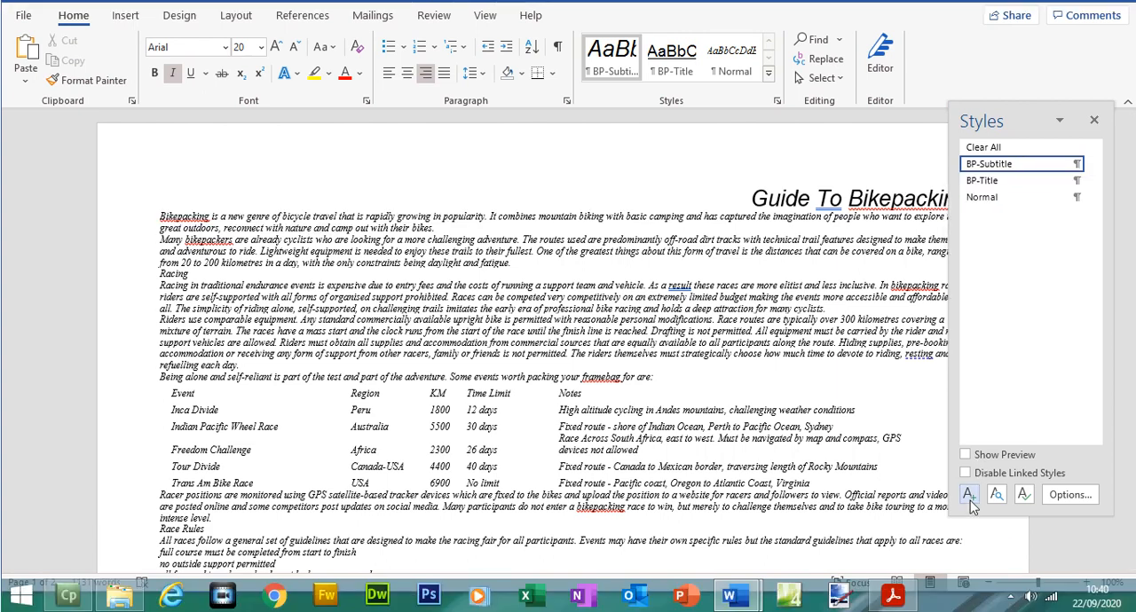
Step: Start another new paragraph style in BPGUIDE and base it on (no style)
left_click(970, 501)
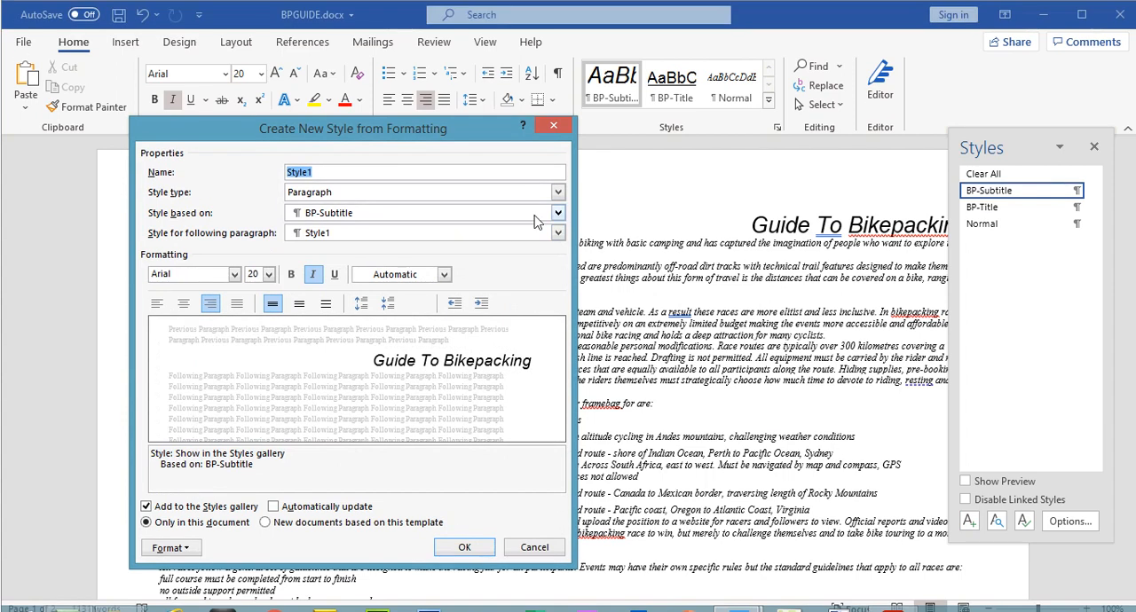
left_click(557, 213)
left_click(519, 232)
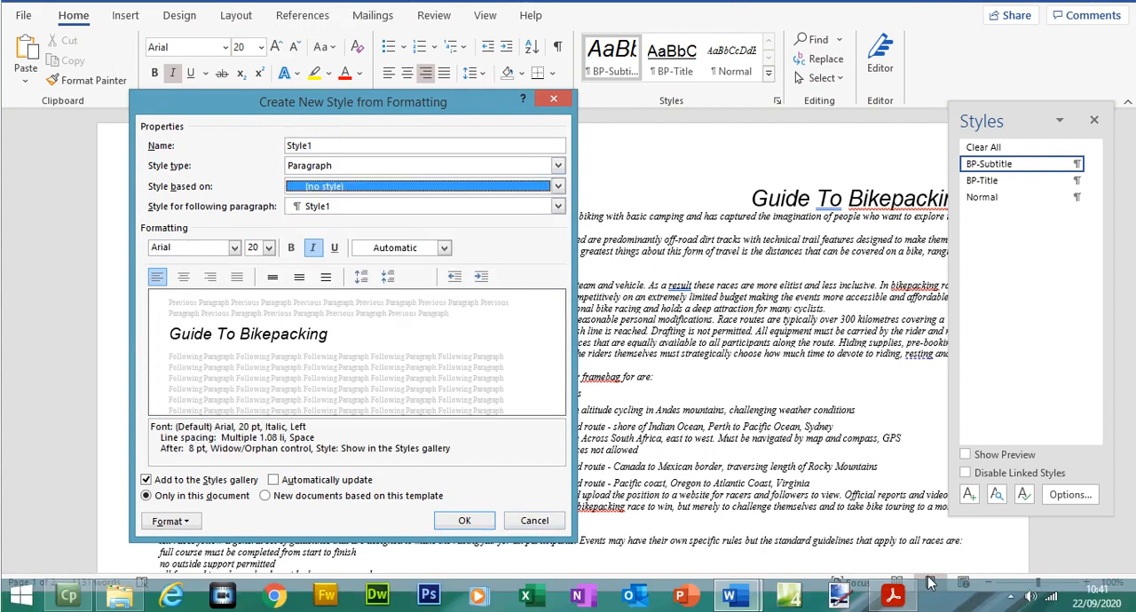
Step: Copy BP-Subhead from the house style table in Acrobat Reader and use it as the new style's name in Word
left_click(895, 593)
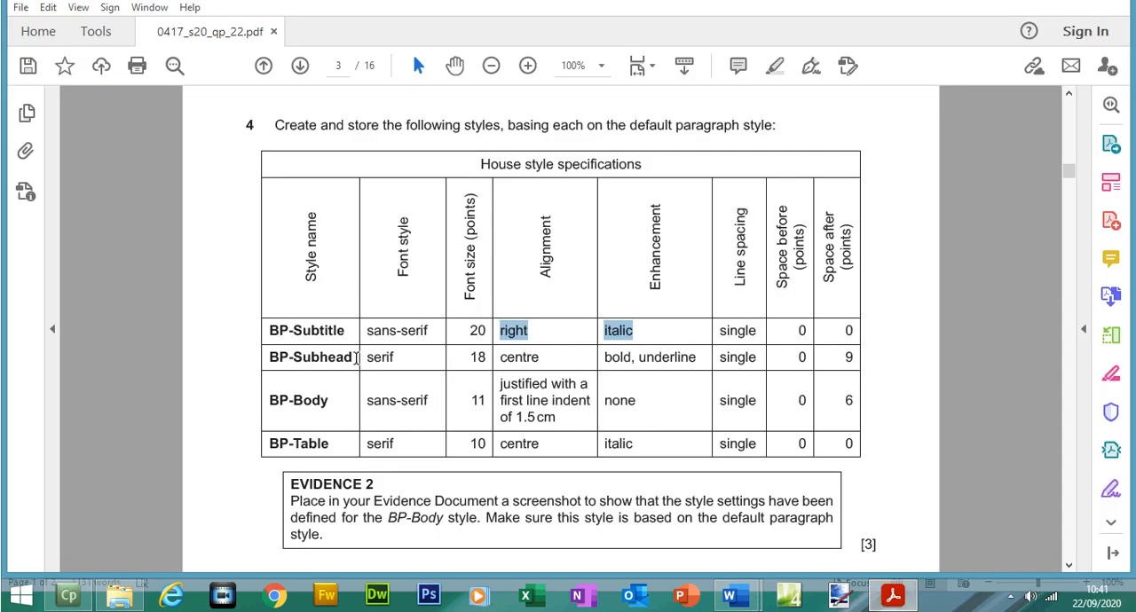
left_click_drag(355, 356, 283, 355)
right_click(272, 357)
left_click(299, 371)
left_click(894, 595)
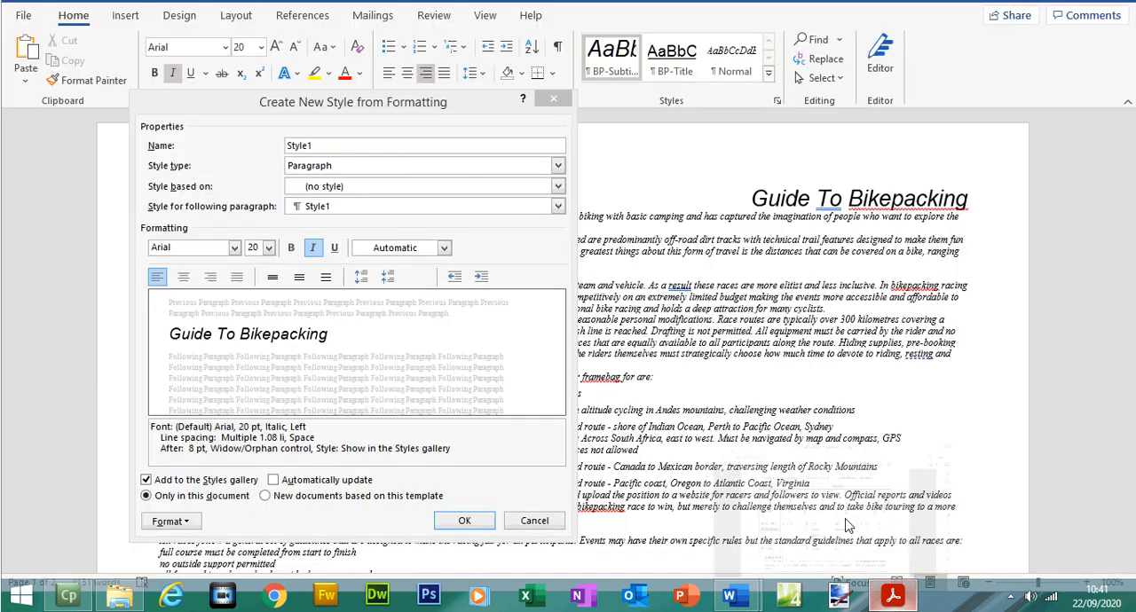
left_click(288, 174)
left_click_drag(330, 174, 278, 175)
key("ctrl+v")
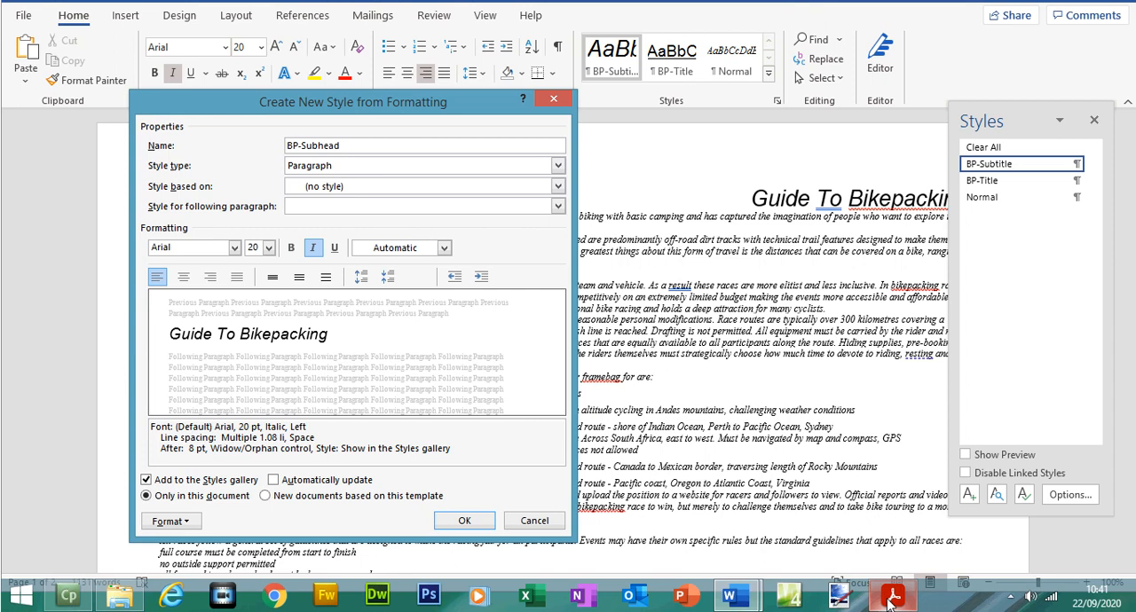
Step: Check BP-Subhead's font specification in the exam paper, return to Word and set the style's font to Times New Roman, 18 pt
left_click(894, 596)
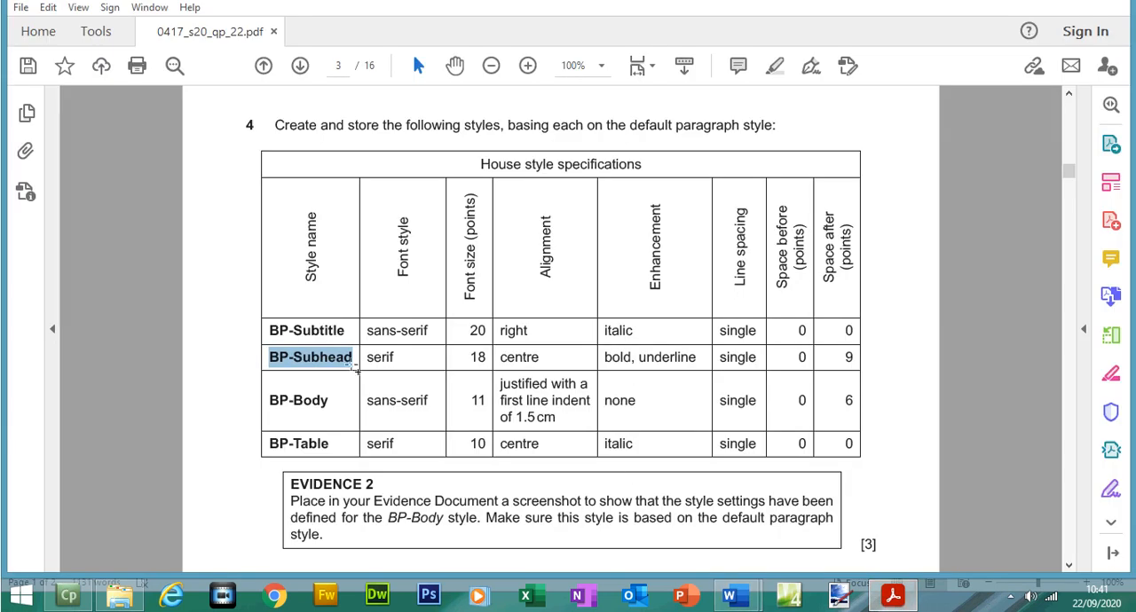
left_click_drag(365, 358, 449, 357)
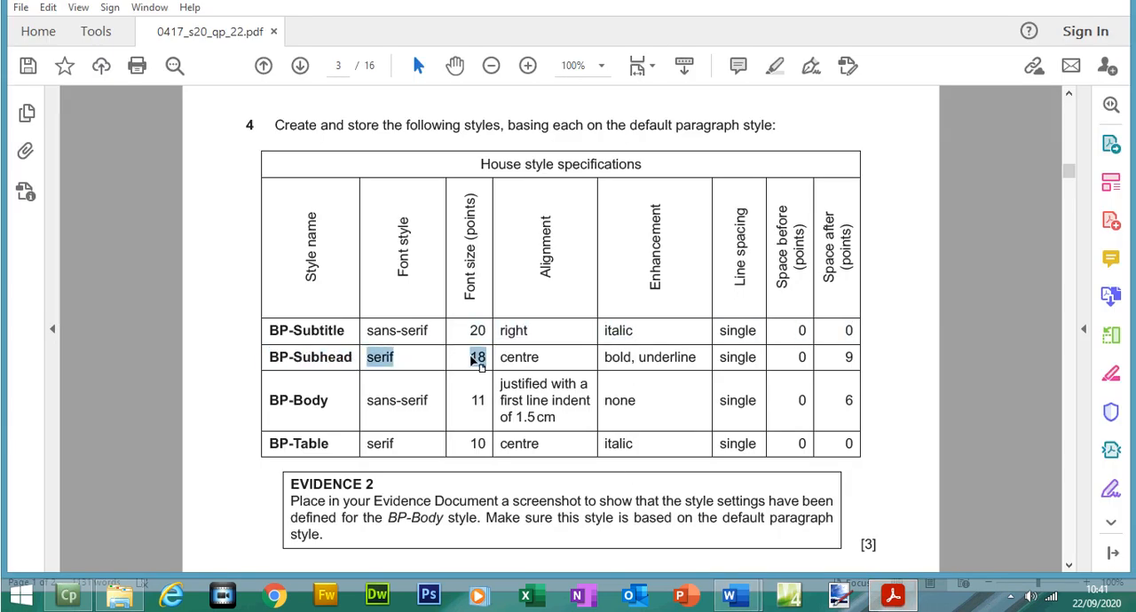
left_click(896, 598)
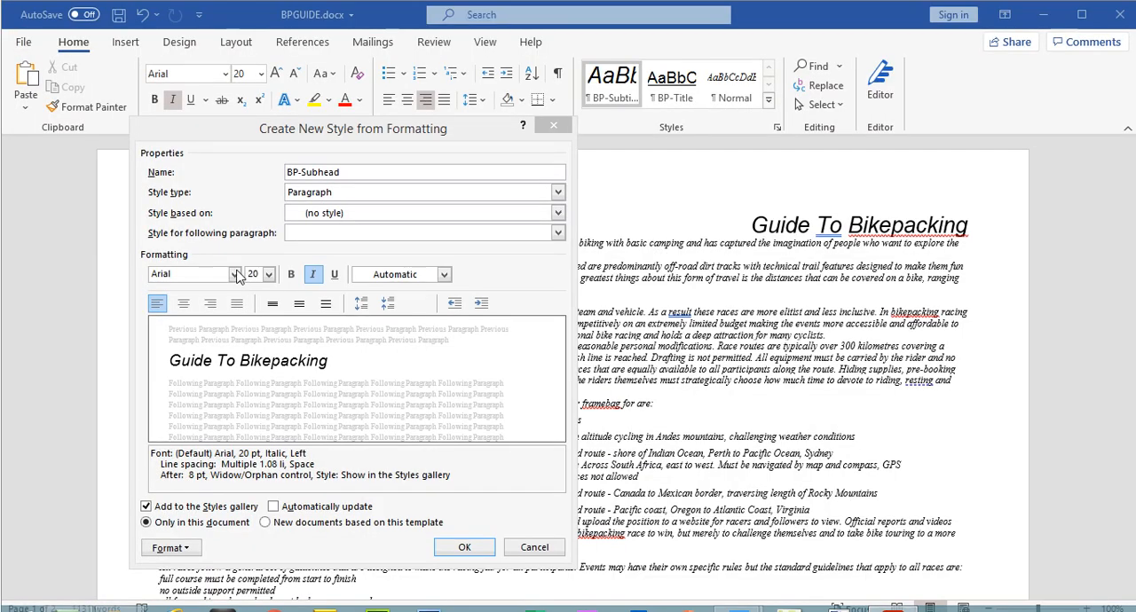
left_click(235, 274)
left_click(190, 348)
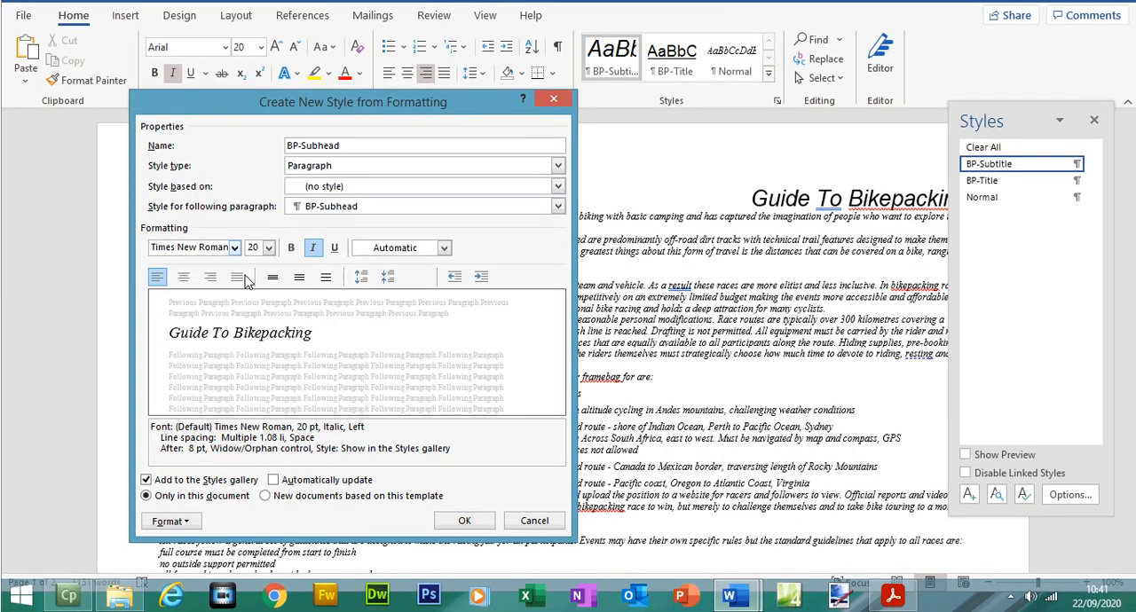
left_click(268, 248)
left_click(253, 340)
Step: Check BP-Subhead's alignment and enhancement in the exam paper, return to Word and make the style centred, bold and underlined without italic
left_click(892, 596)
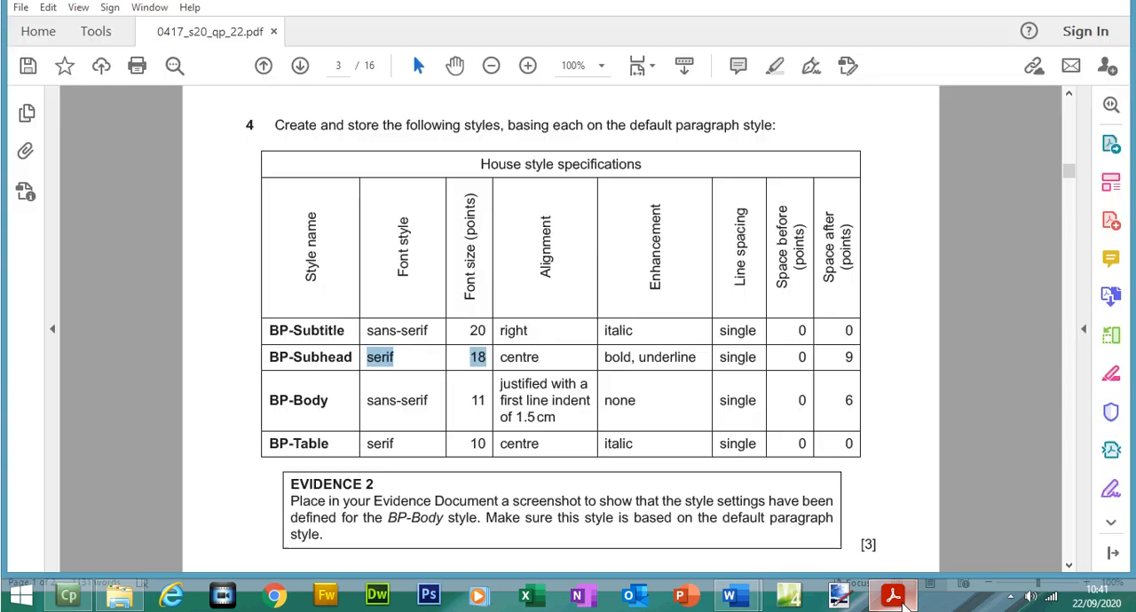
left_click_drag(511, 356, 697, 359)
left_click(893, 598)
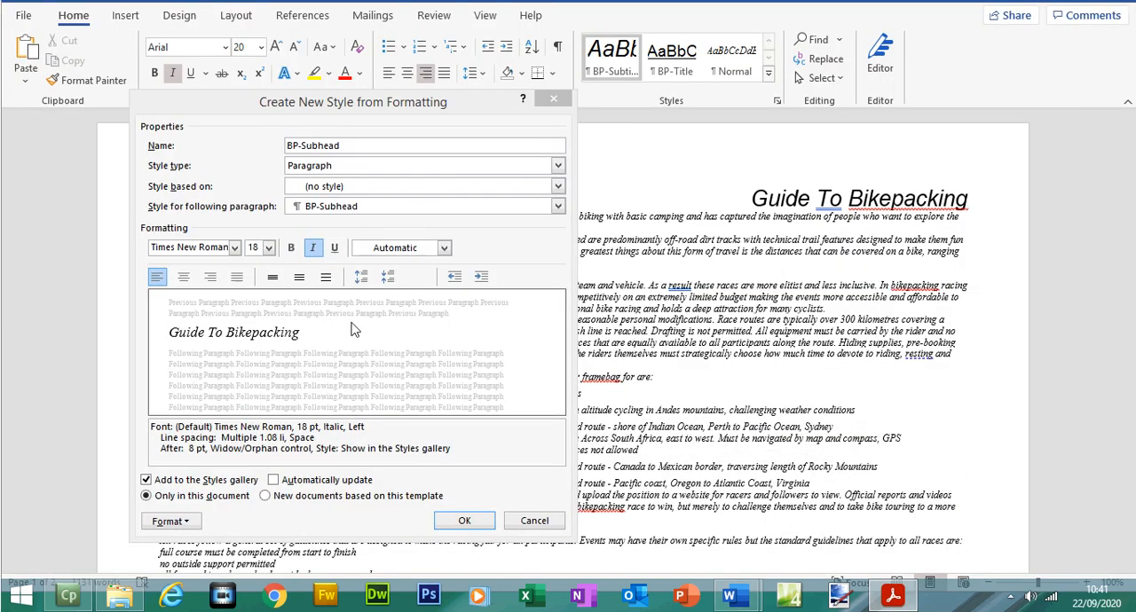
left_click(184, 305)
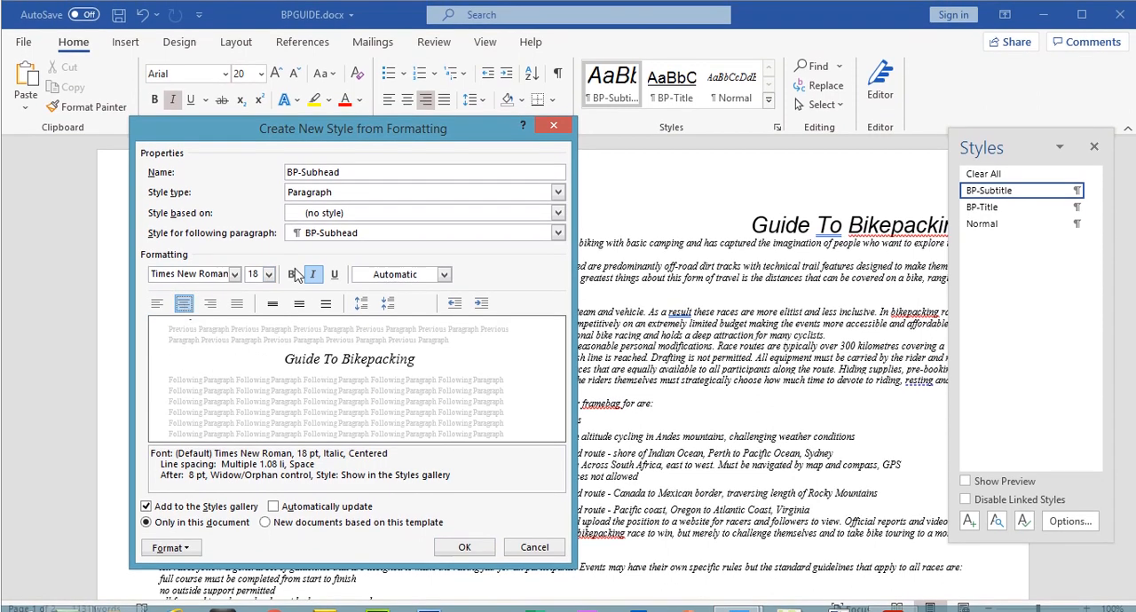
left_click(292, 275)
left_click(311, 276)
left_click(335, 276)
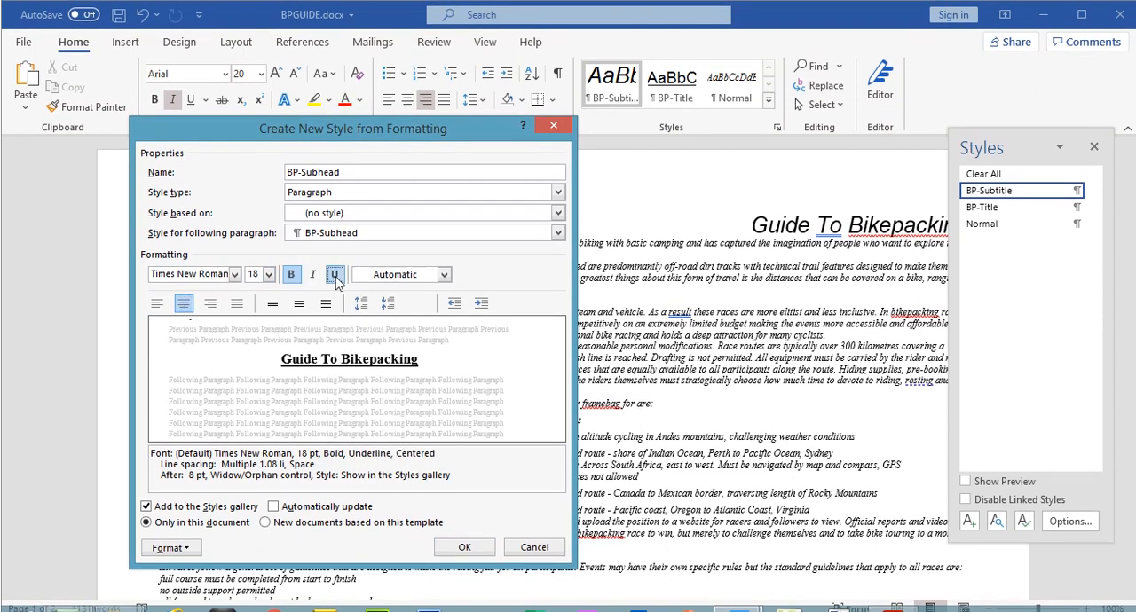
Step: Check BP-Subhead's spacing in the exam paper, return to Word, set single line spacing and 9 pt after, and save the style
left_click(893, 597)
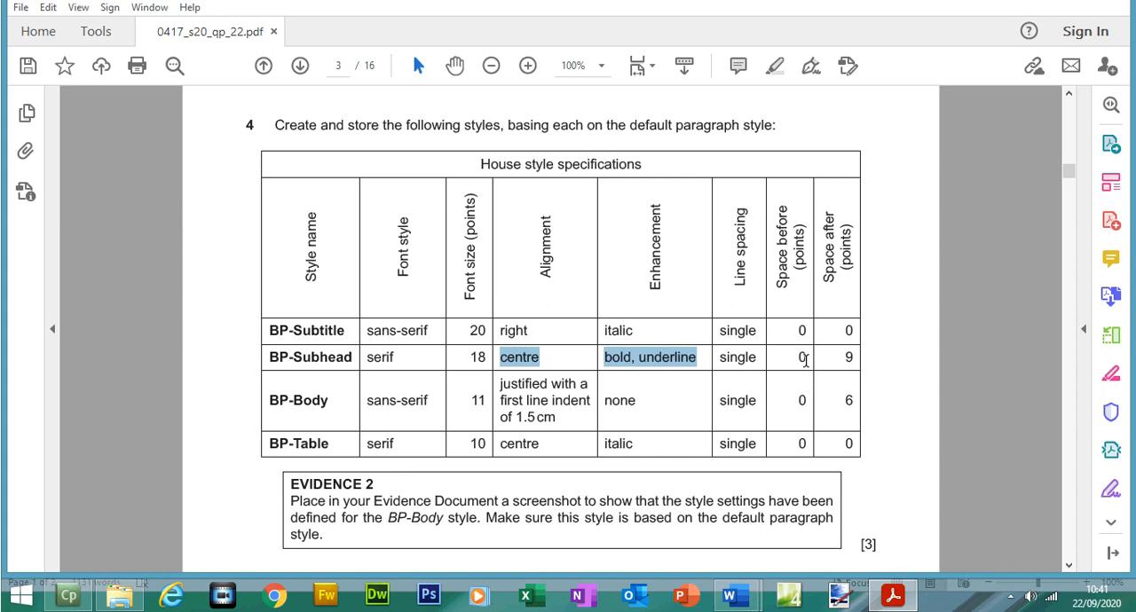
left_click(894, 600)
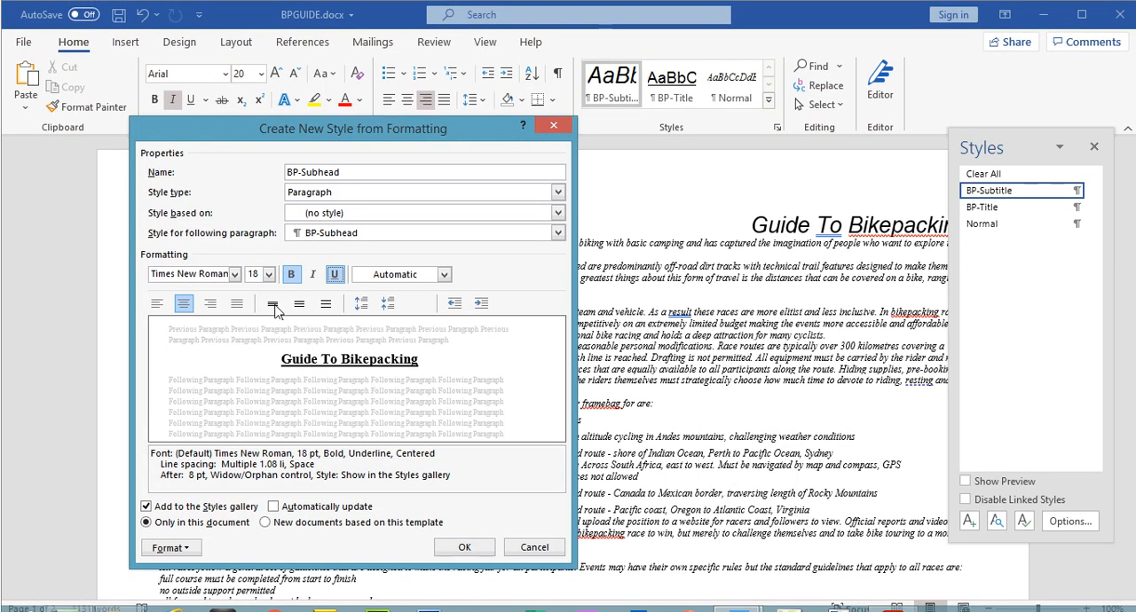
left_click(274, 278)
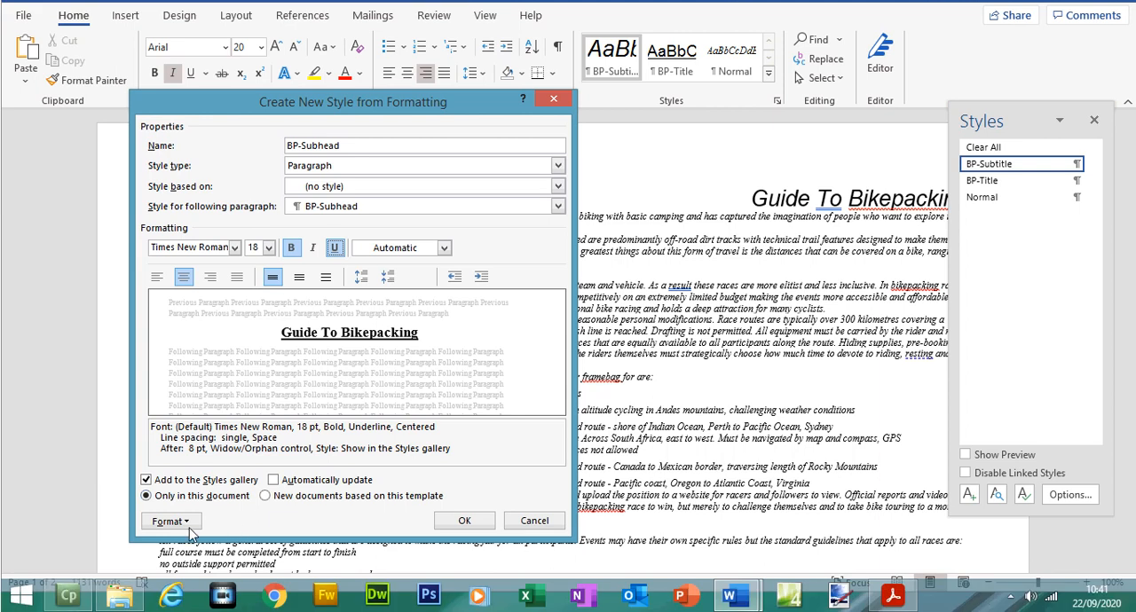
left_click(187, 525)
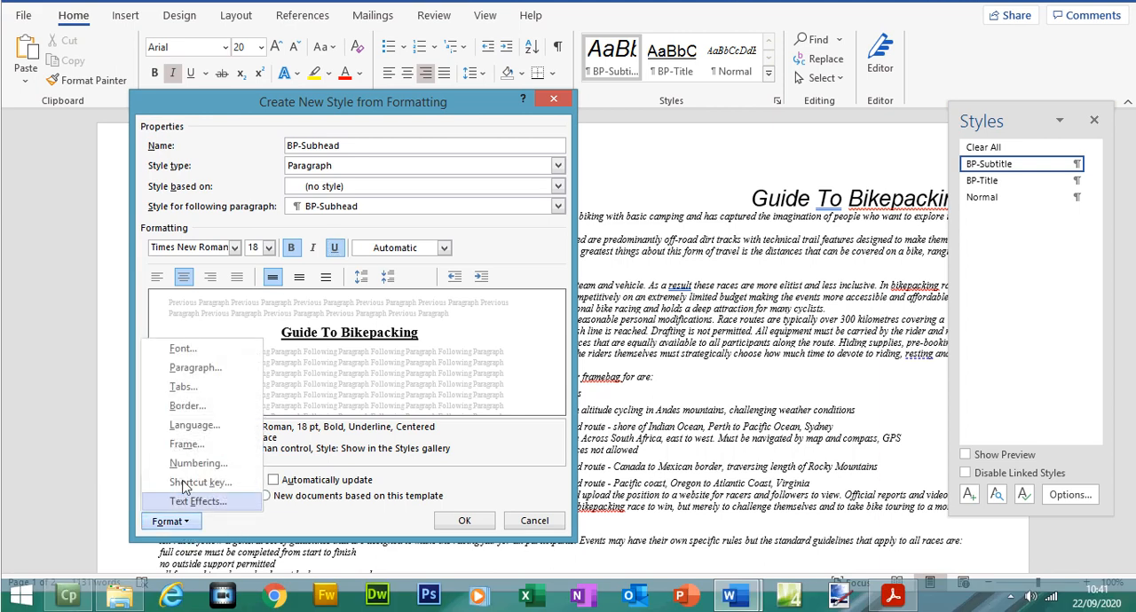
left_click(195, 368)
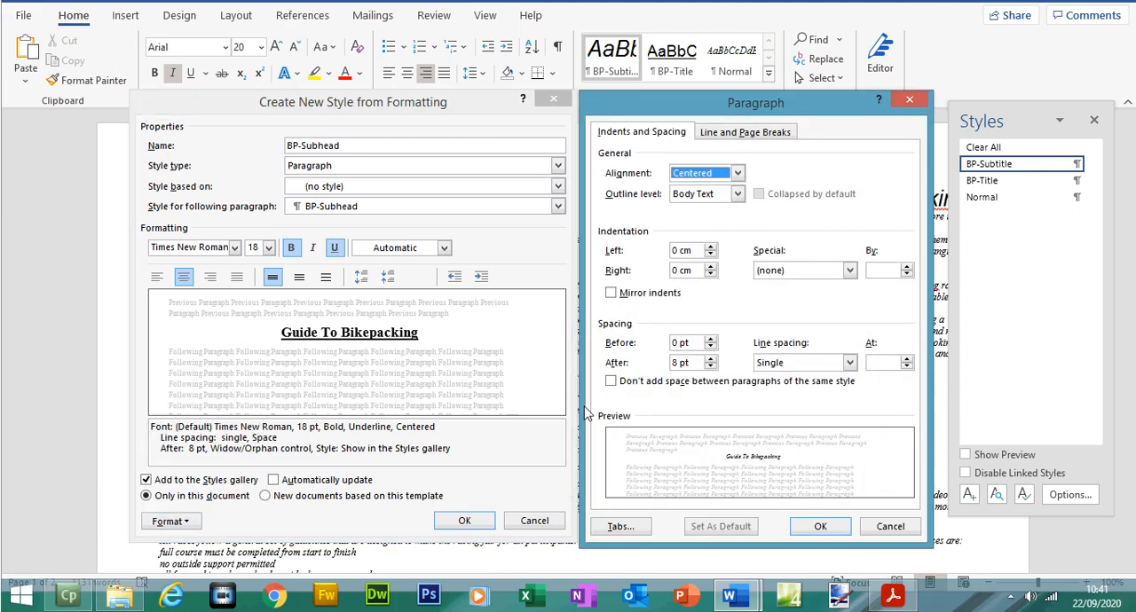
left_click(675, 363)
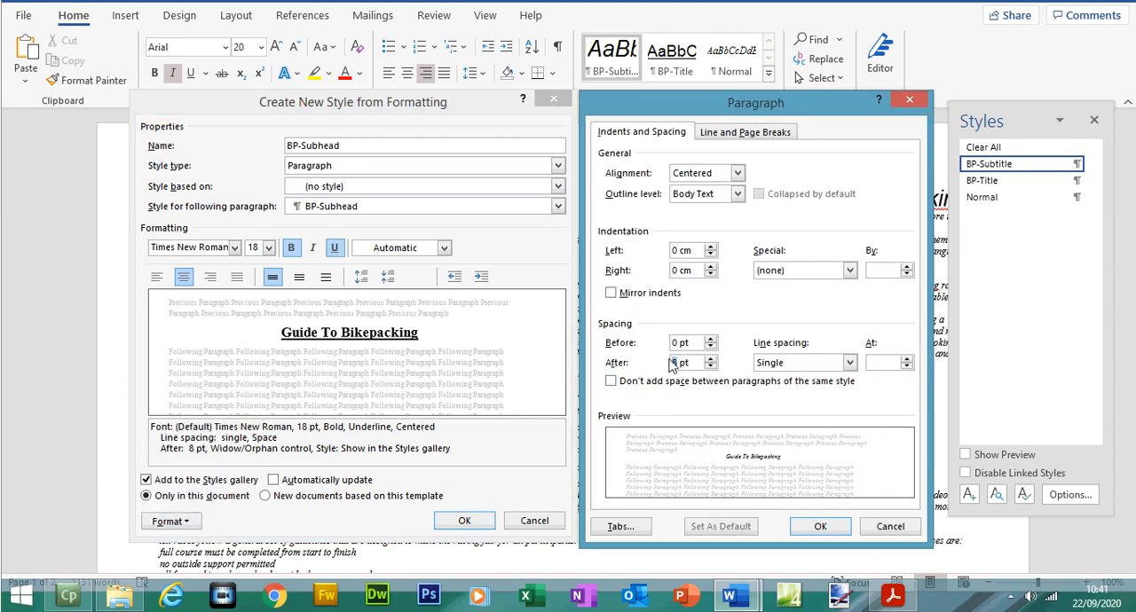
type("9")
left_click(820, 526)
left_click(465, 524)
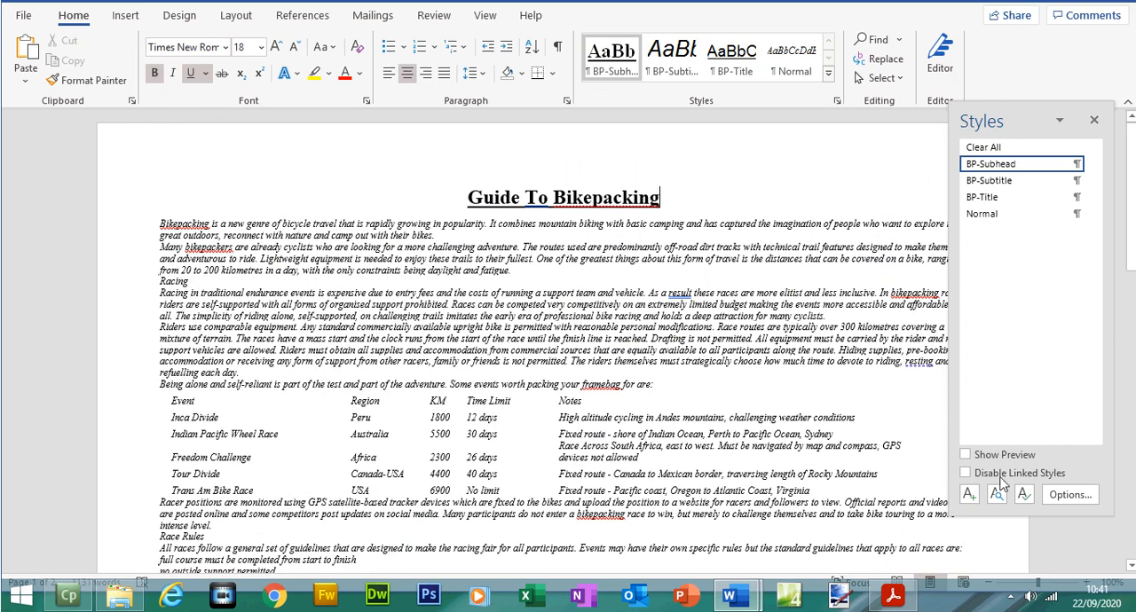
Step: Switch to the exam paper in Acrobat Reader and highlight the full BP-Subtitle and BP-Subhead rows of the house style table
left_click(893, 595)
left_click_drag(296, 330, 850, 358)
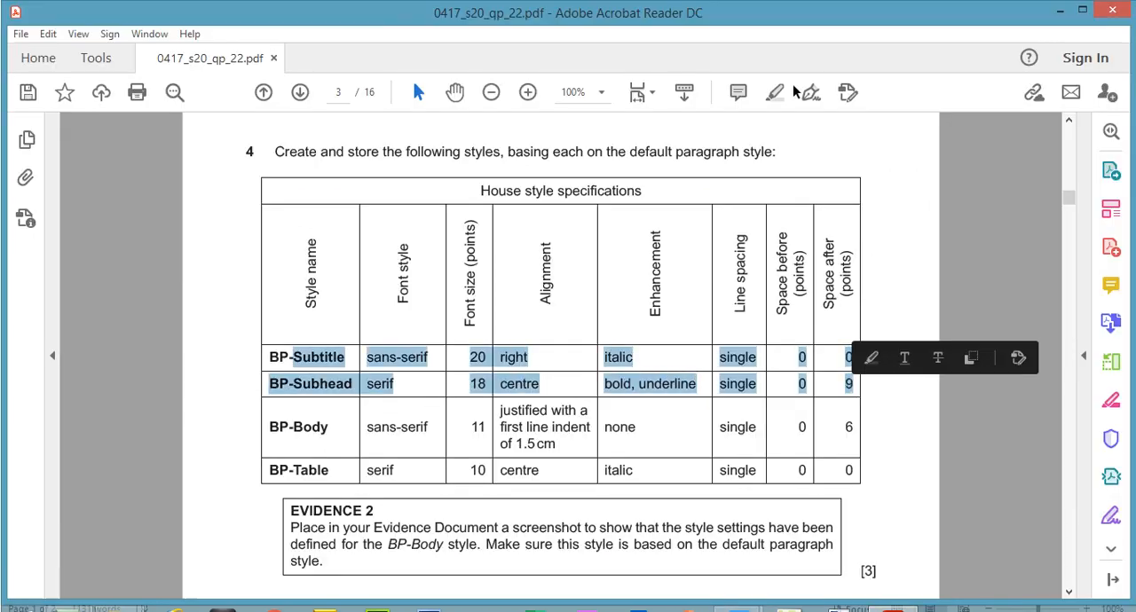
left_click(774, 93)
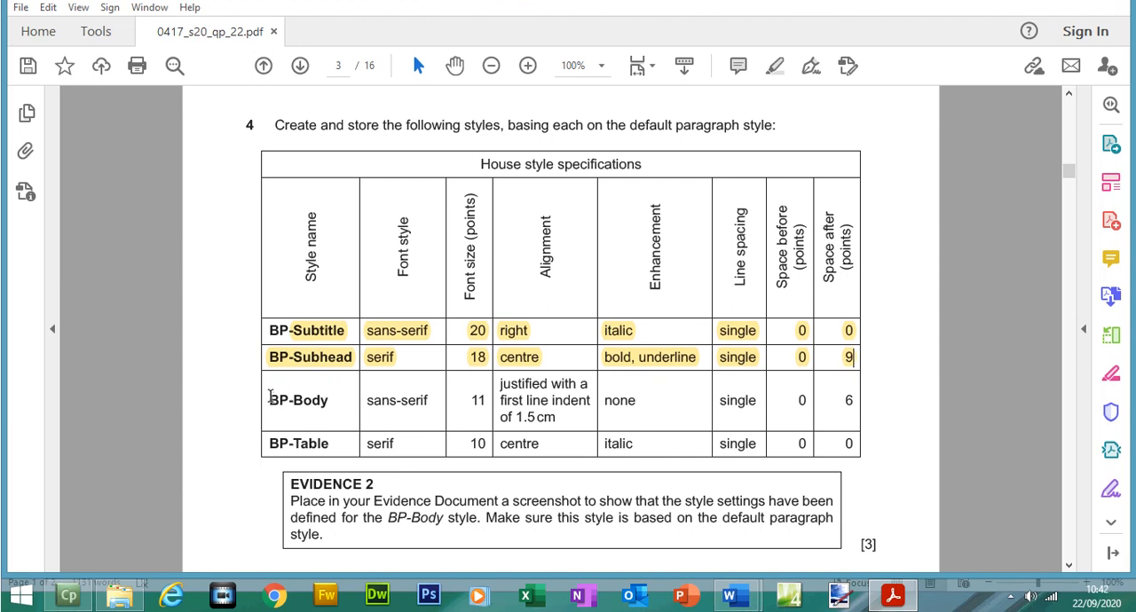
left_click_drag(271, 330, 292, 330)
left_click(774, 66)
Step: Copy the name BP-Body from the exam paper, return to Word and start a new style named BP-Body based on (no style)
left_click_drag(269, 400, 330, 402)
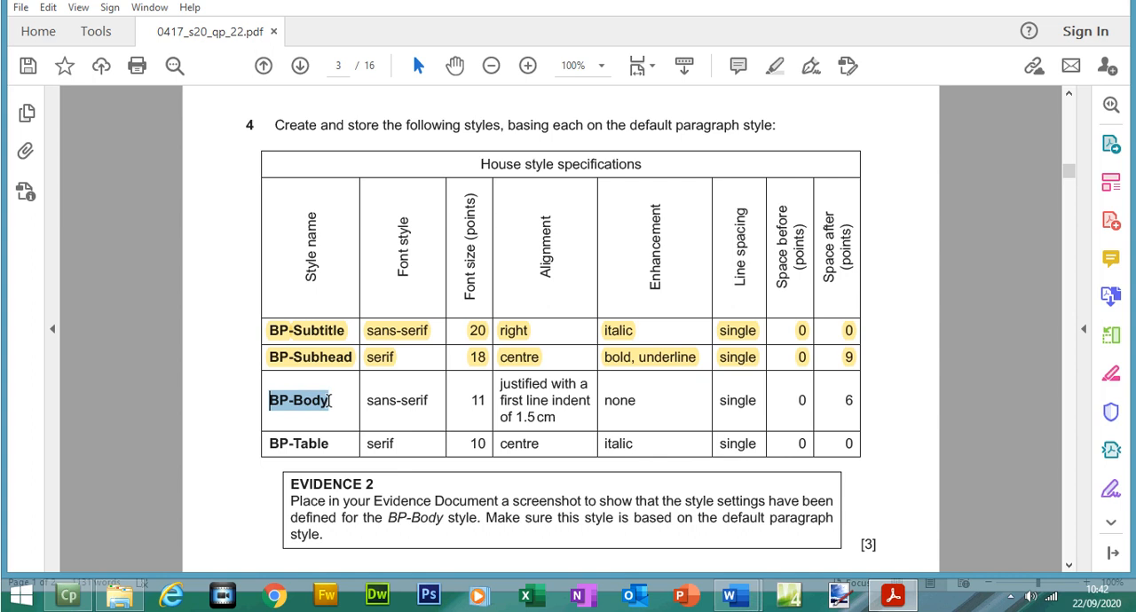
left_click(407, 407)
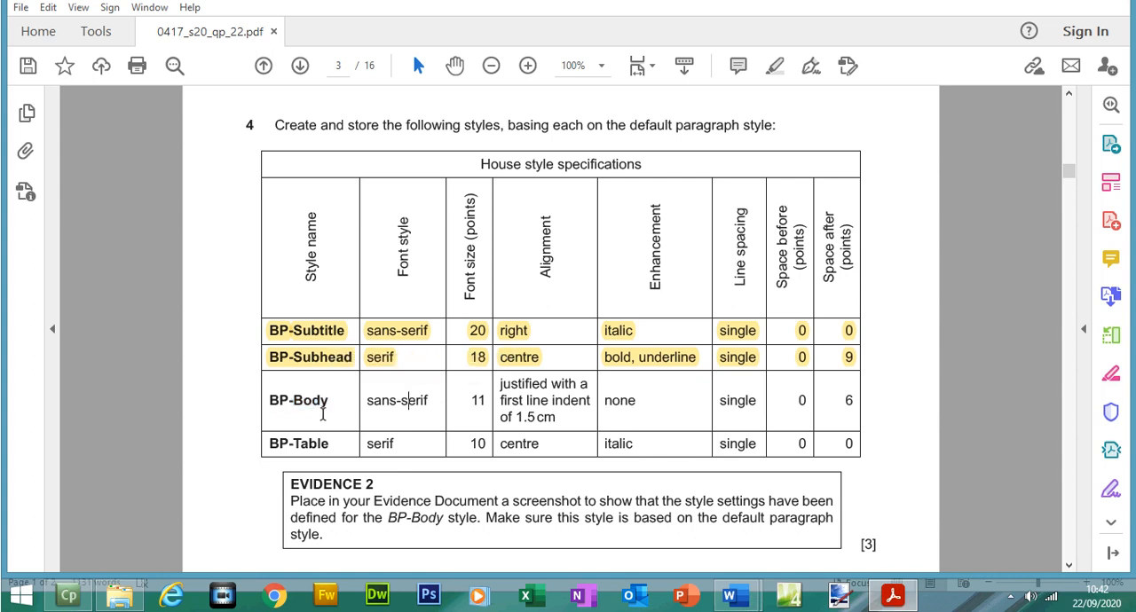
left_click_drag(332, 402, 273, 408)
key("ctrl+c")
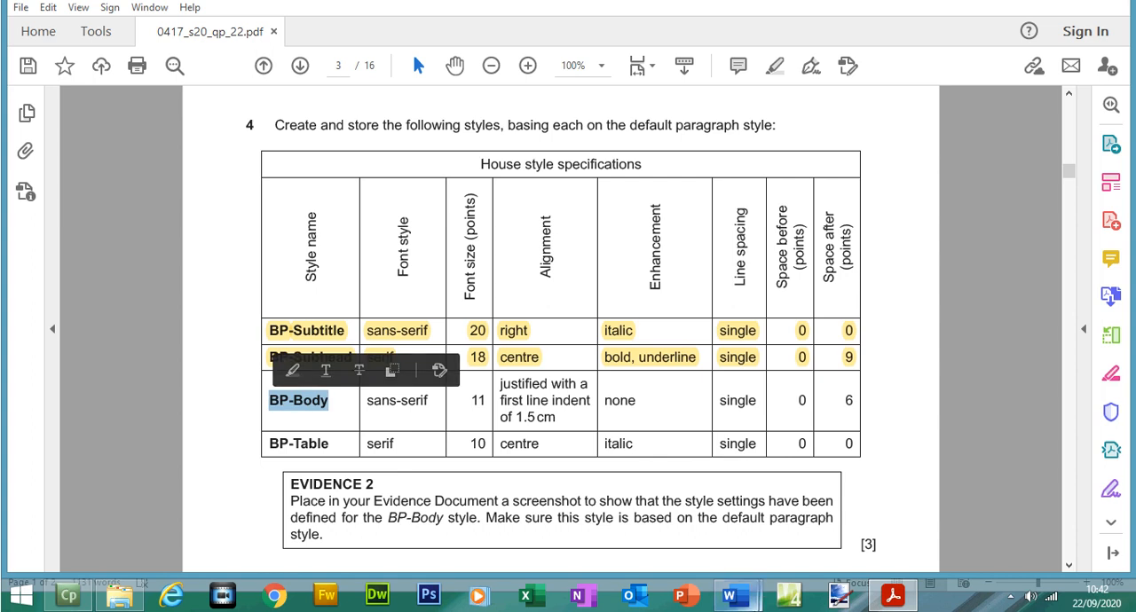
mouse_move(730, 596)
left_click(865, 537)
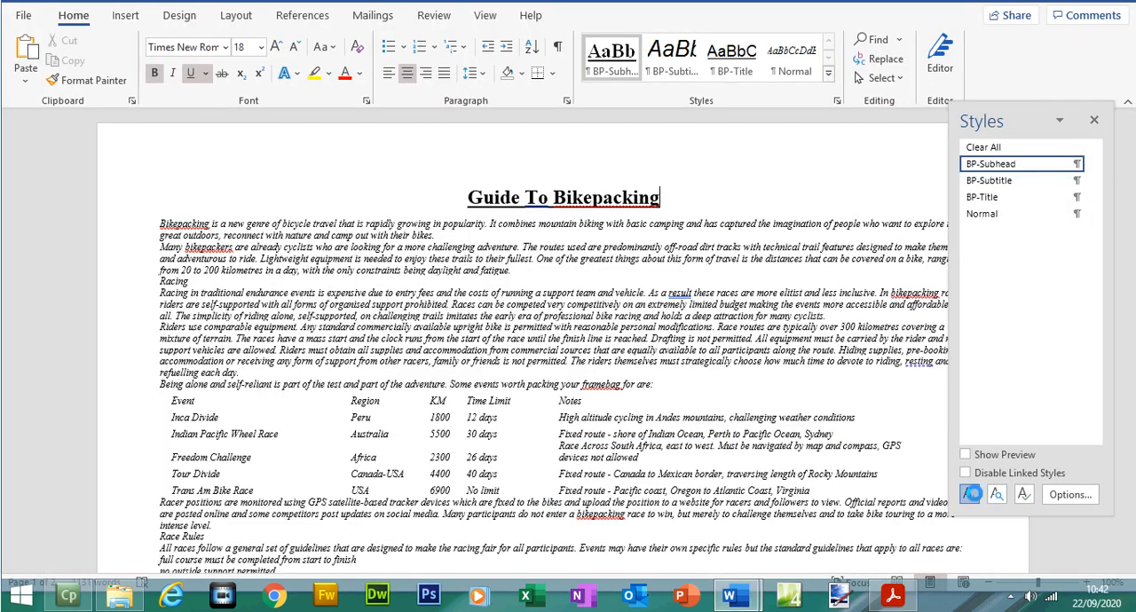
left_click(975, 496)
key("ctrl+v")
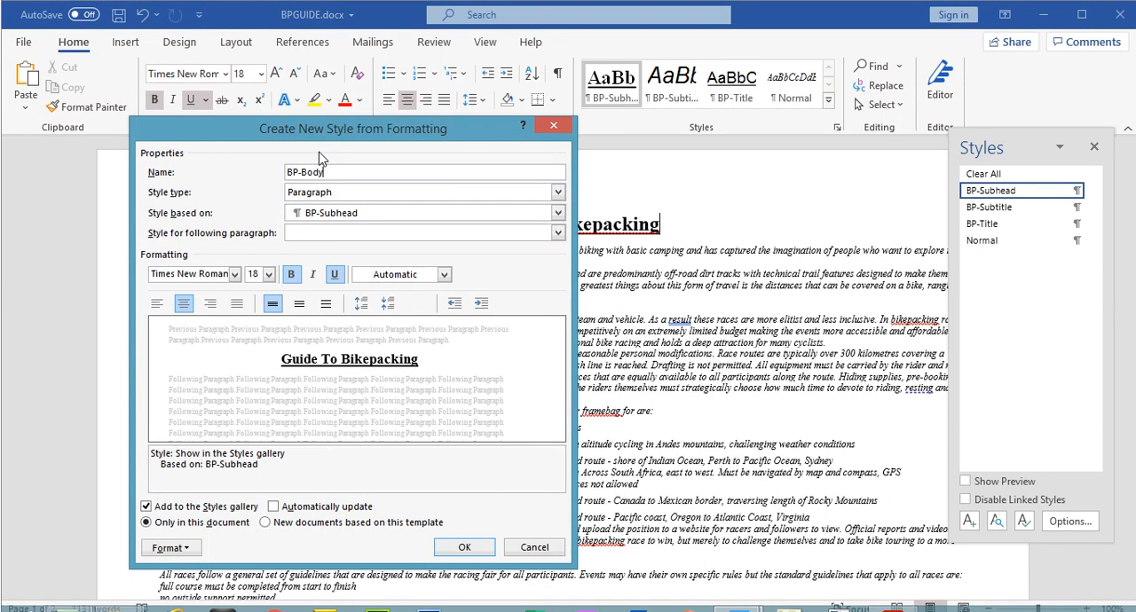
left_click(351, 222)
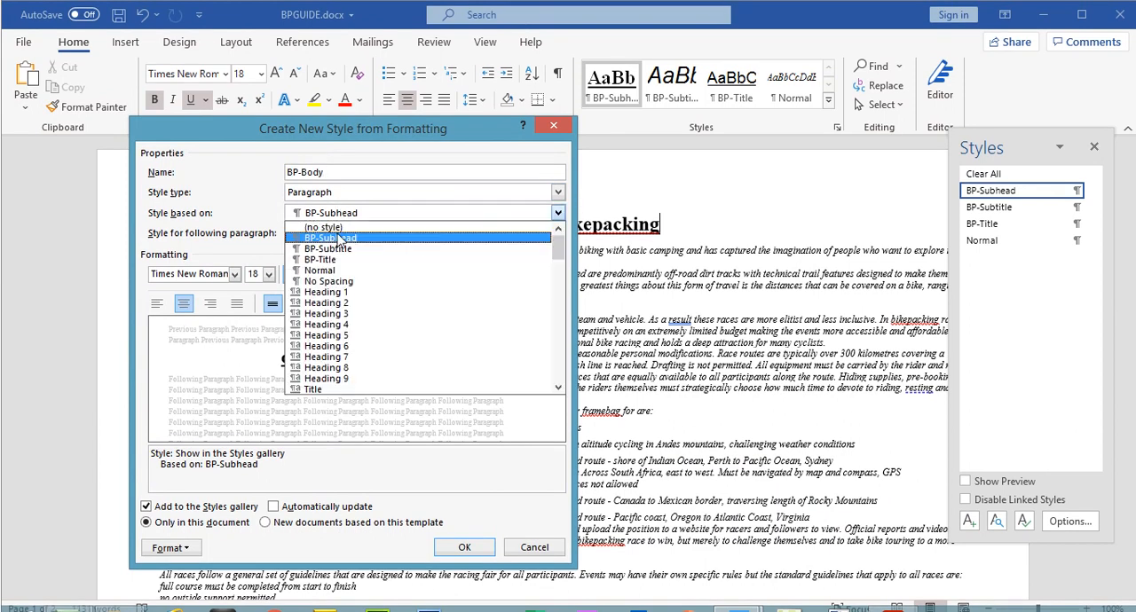
left_click(351, 224)
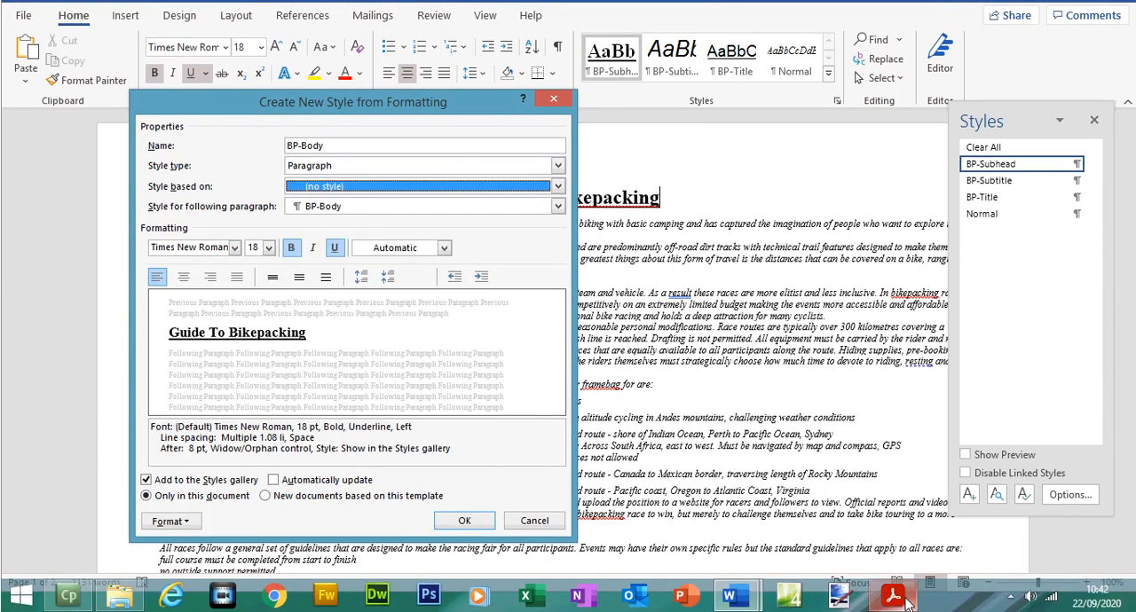
Step: Check BP-Body's font specification in the exam paper, return to Word and set the style's font to Arial, 11 pt
left_click(895, 609)
left_click(895, 599)
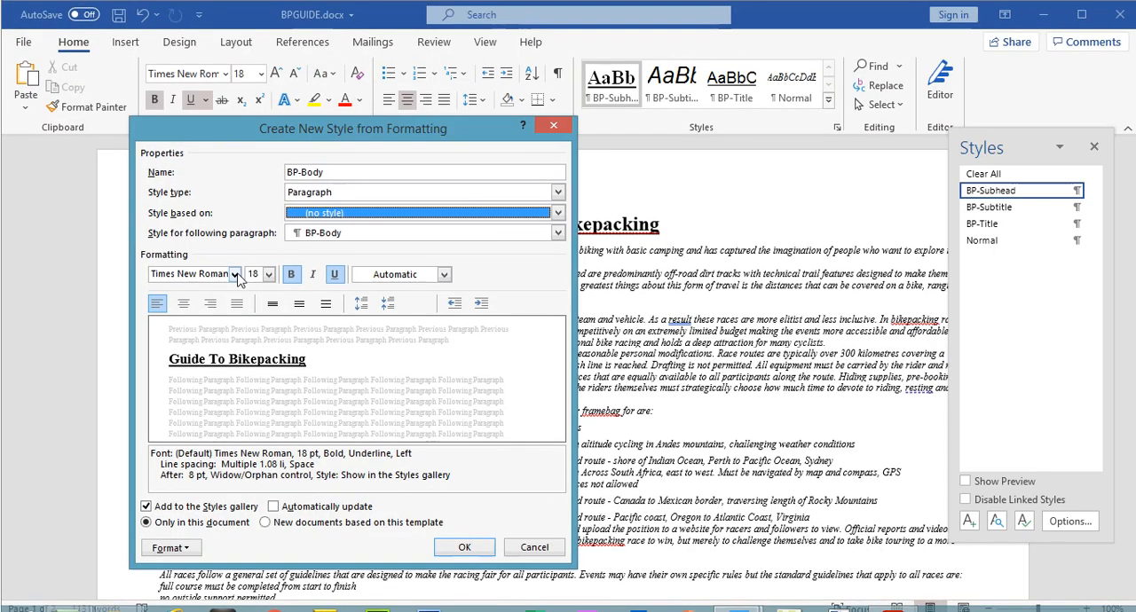
left_click(236, 274)
left_click(167, 354)
left_click(268, 274)
left_click(257, 323)
Step: Check BP-Body's alignment in the exam paper, return to Word and set the style's paragraph alignment to Justified
left_click(895, 599)
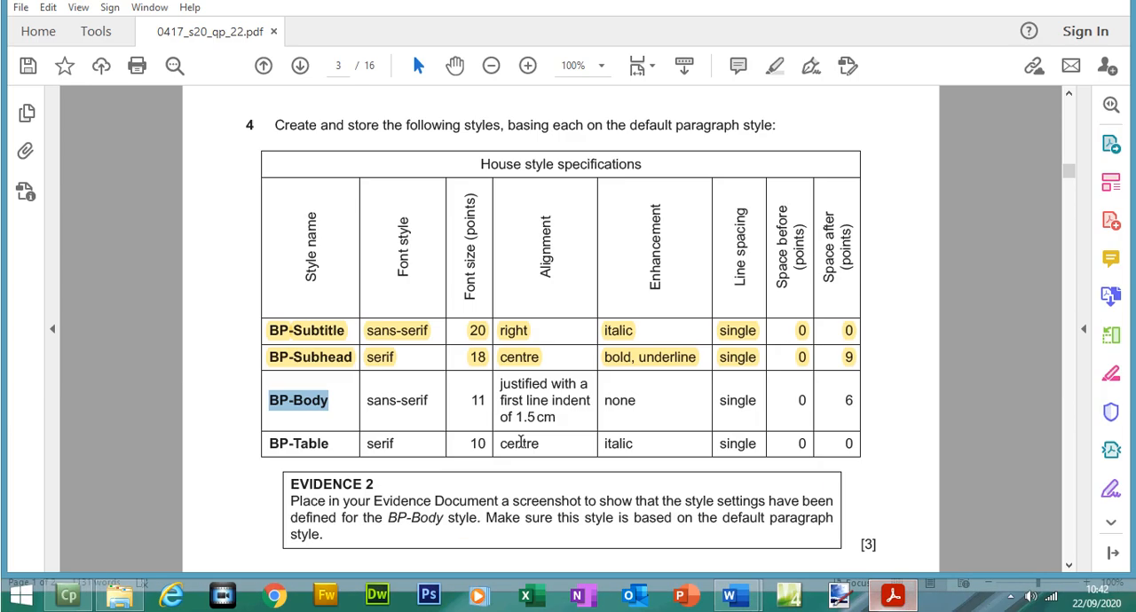
left_click_drag(500, 383, 557, 415)
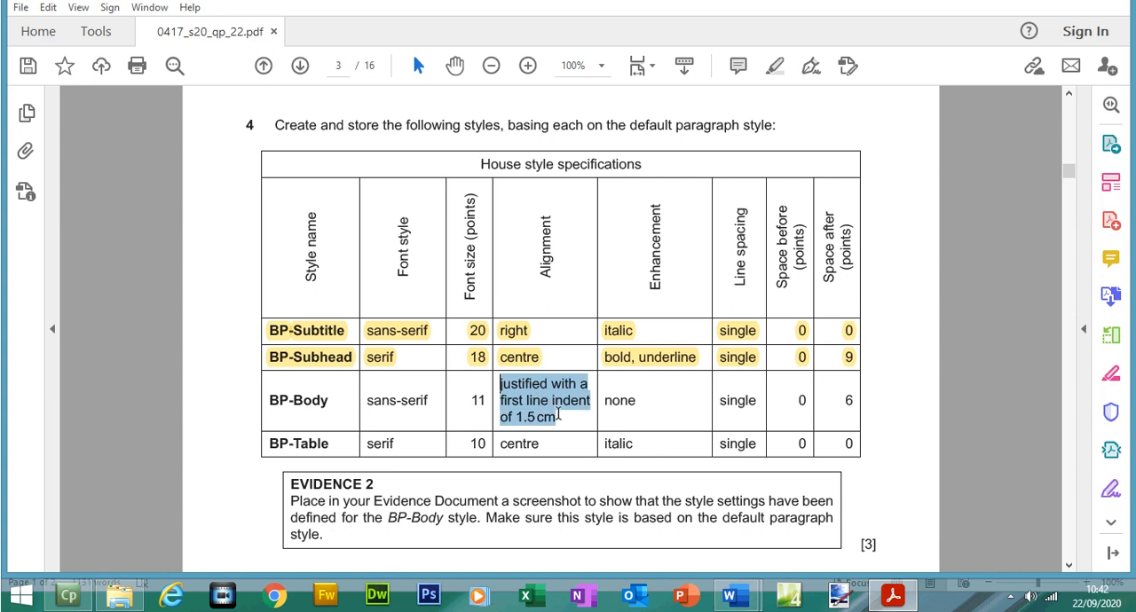
left_click(891, 600)
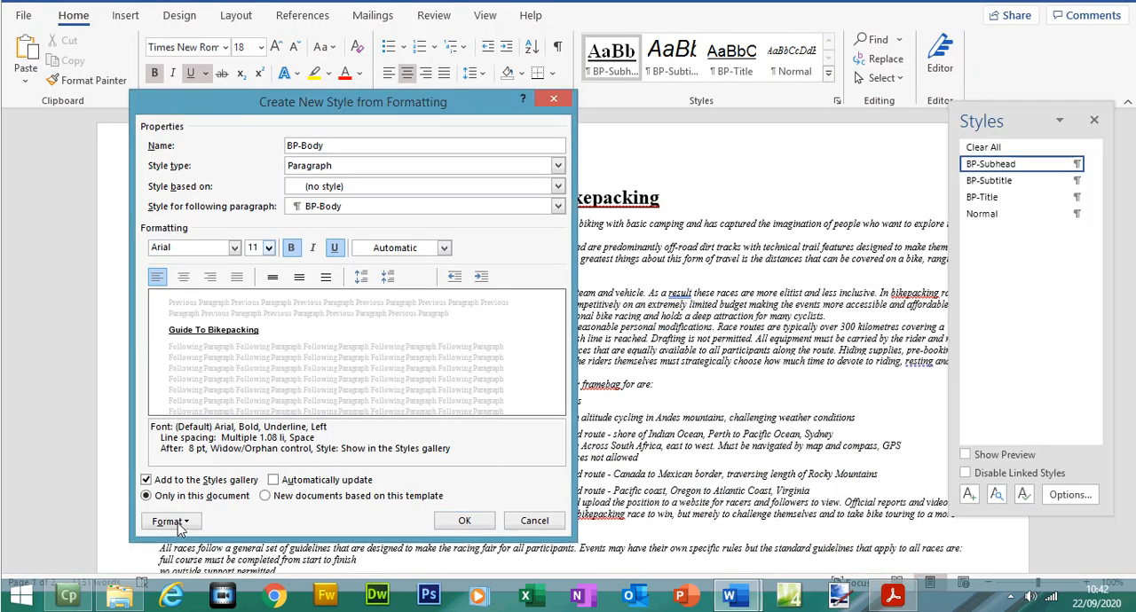
left_click(177, 524)
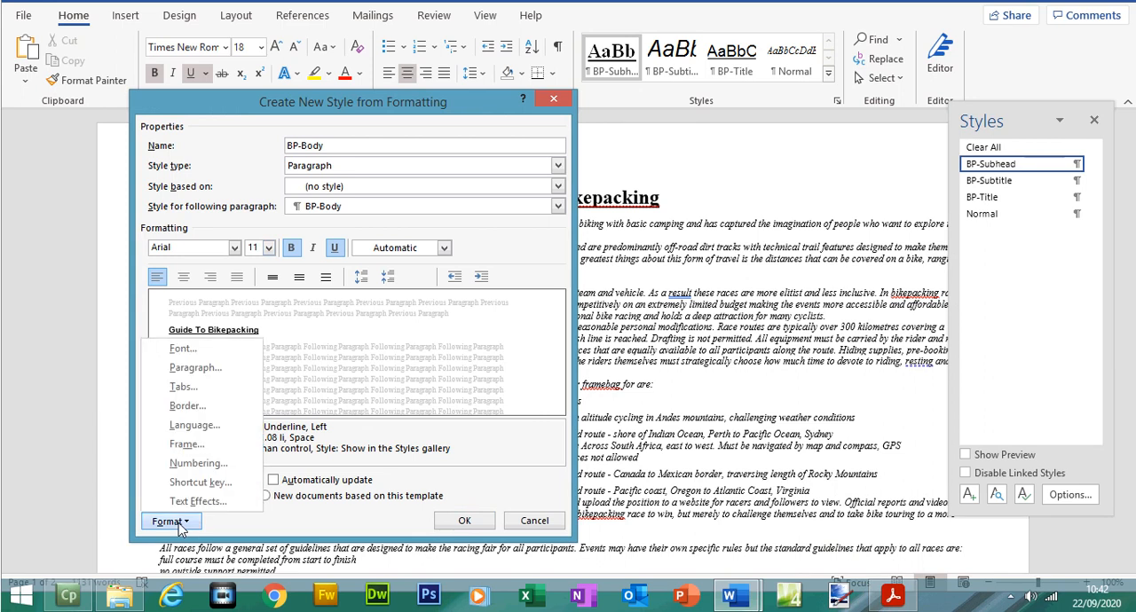
left_click(195, 369)
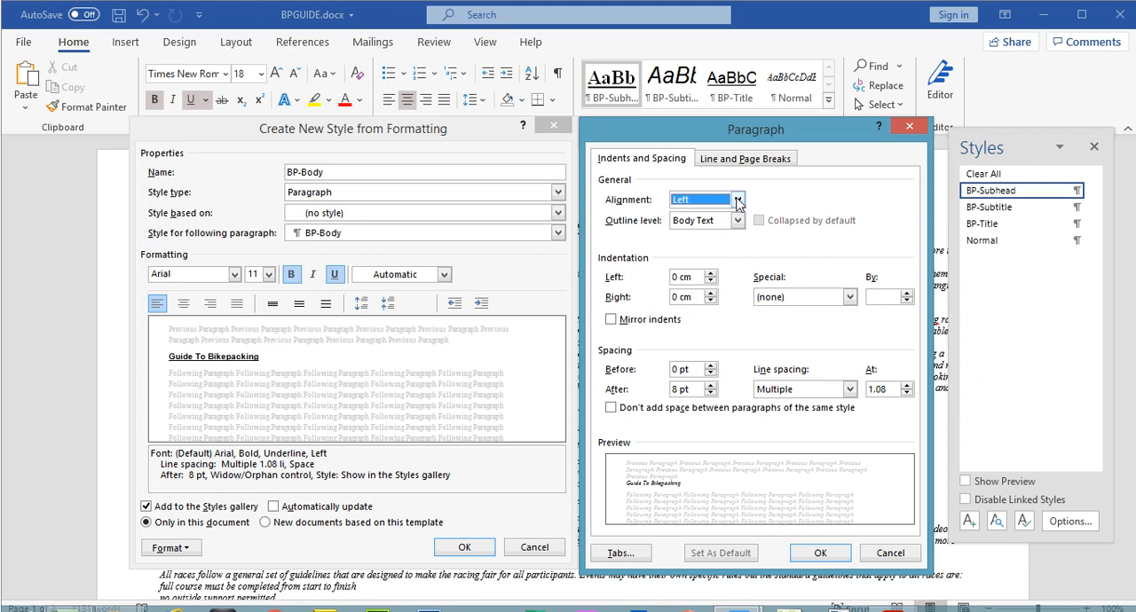
left_click(737, 201)
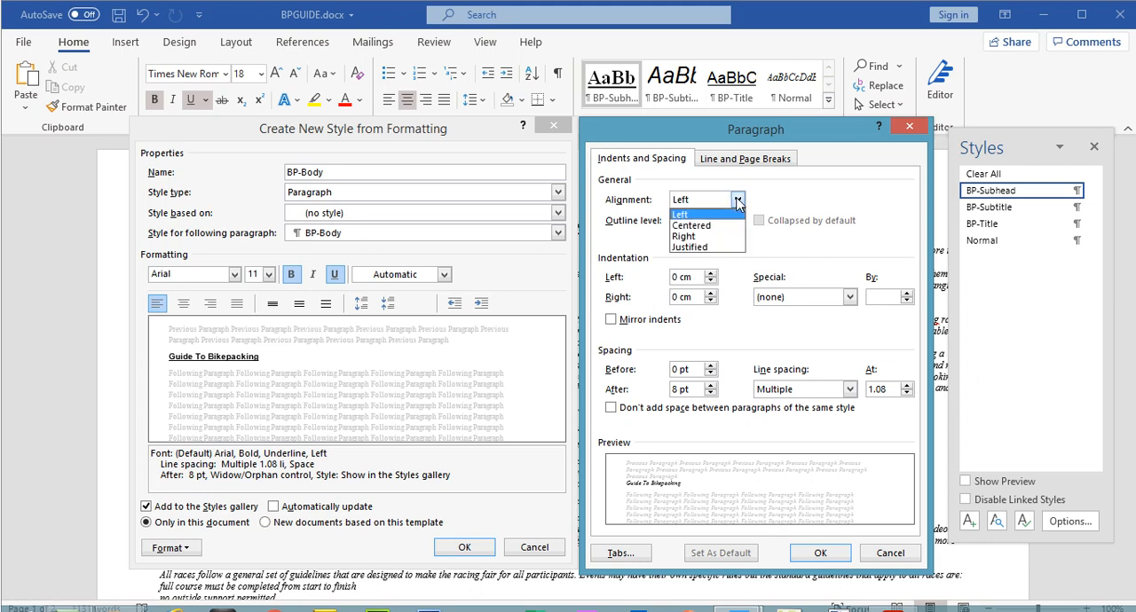
left_click(717, 248)
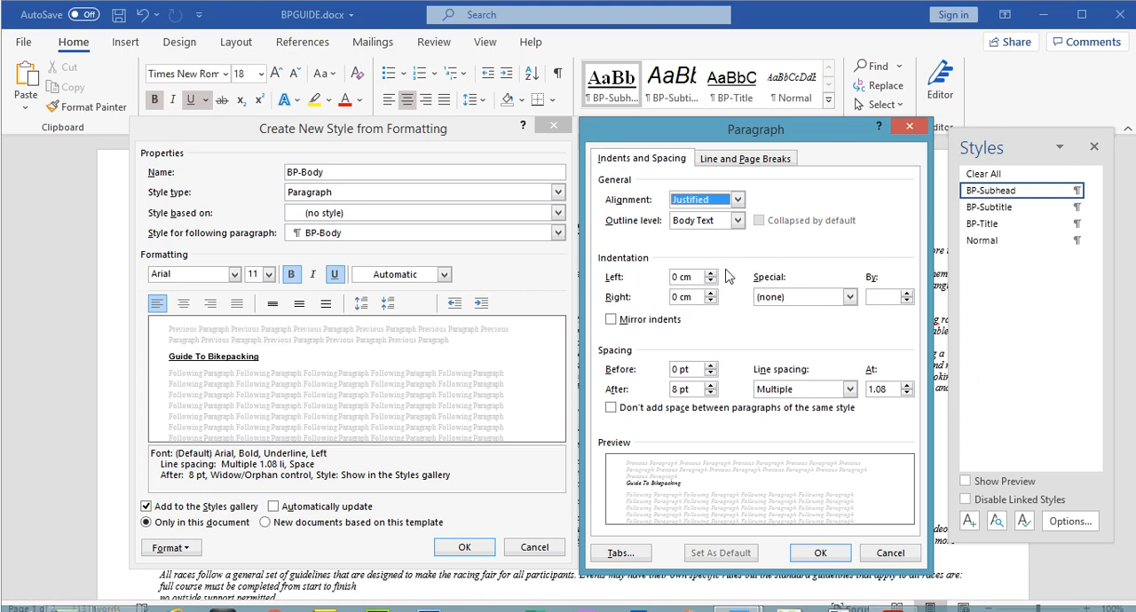
Step: Give BP-Body a first line indent of 1.5 cm, rechecking the exam paper's indent specification, and accept the paragraph settings
left_click(850, 297)
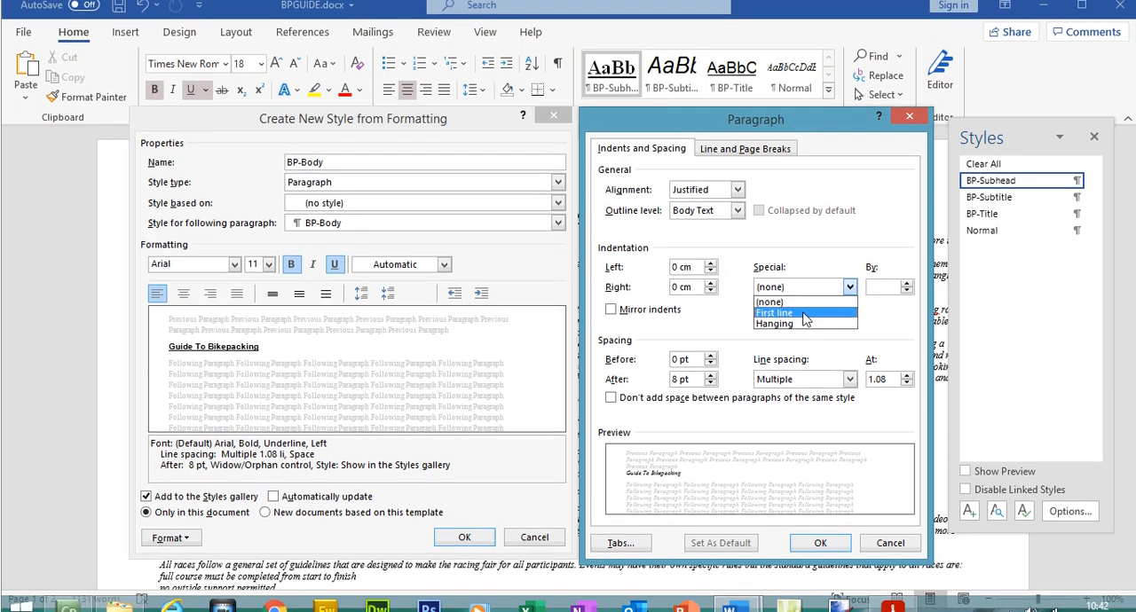
left_click(804, 308)
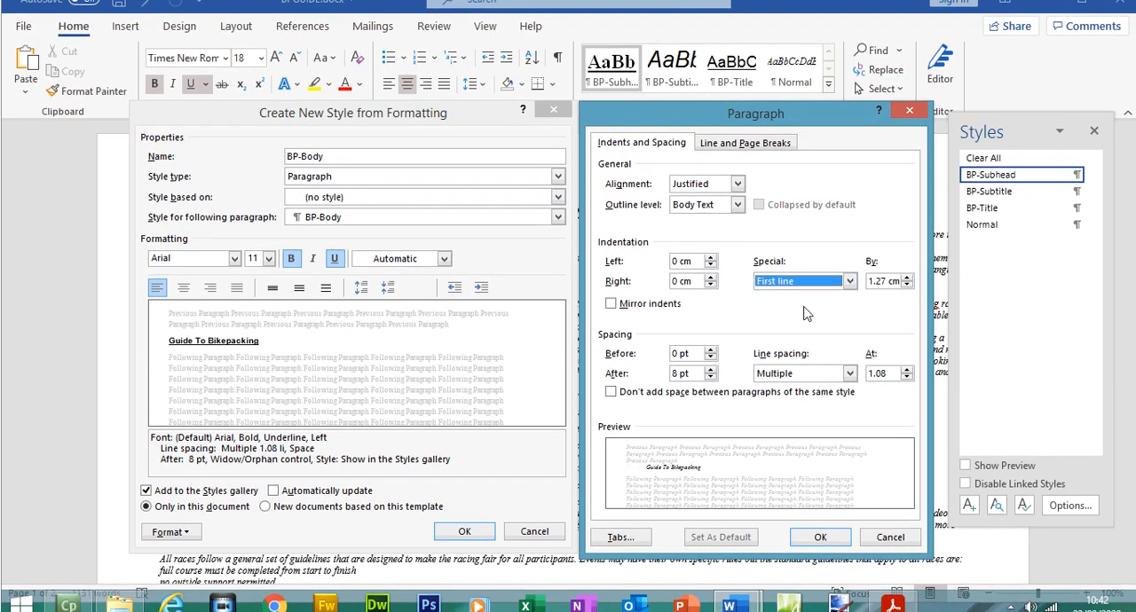
left_click(894, 600)
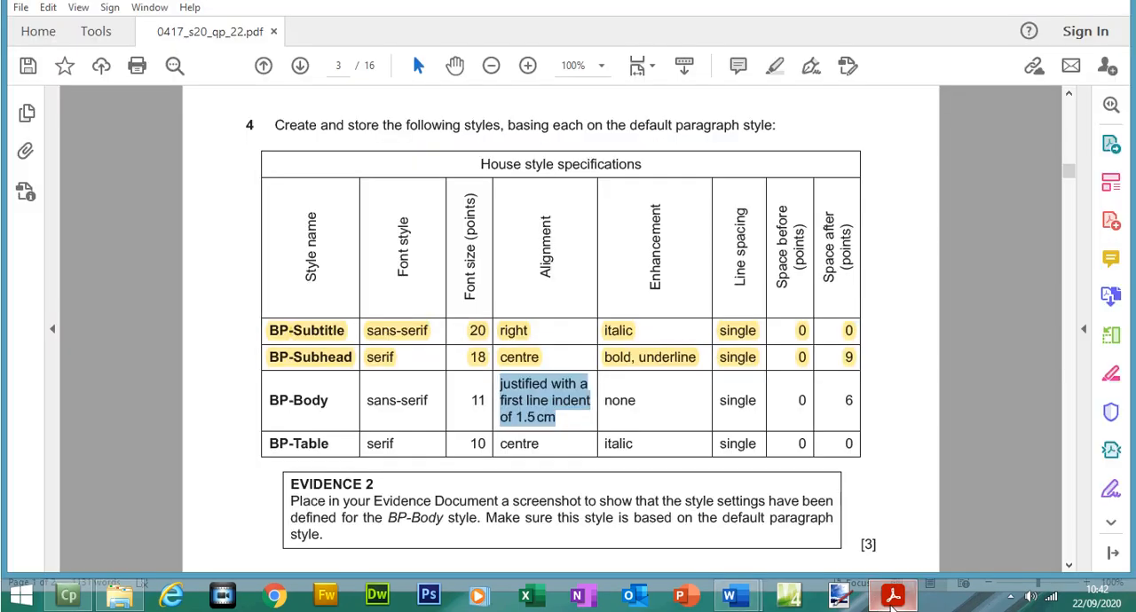
left_click(894, 600)
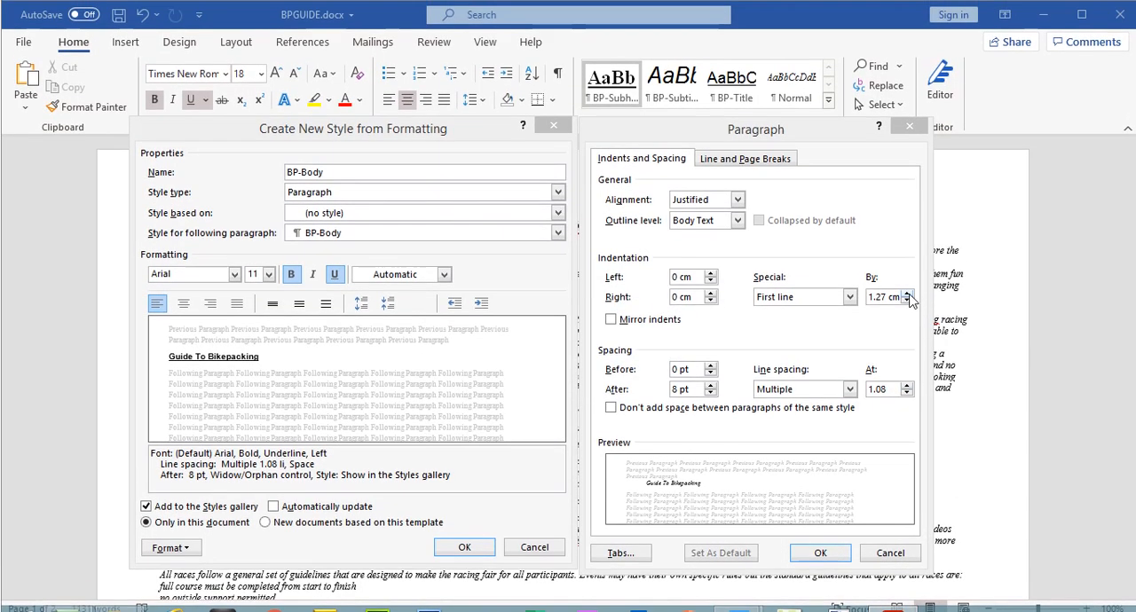
left_click(907, 294)
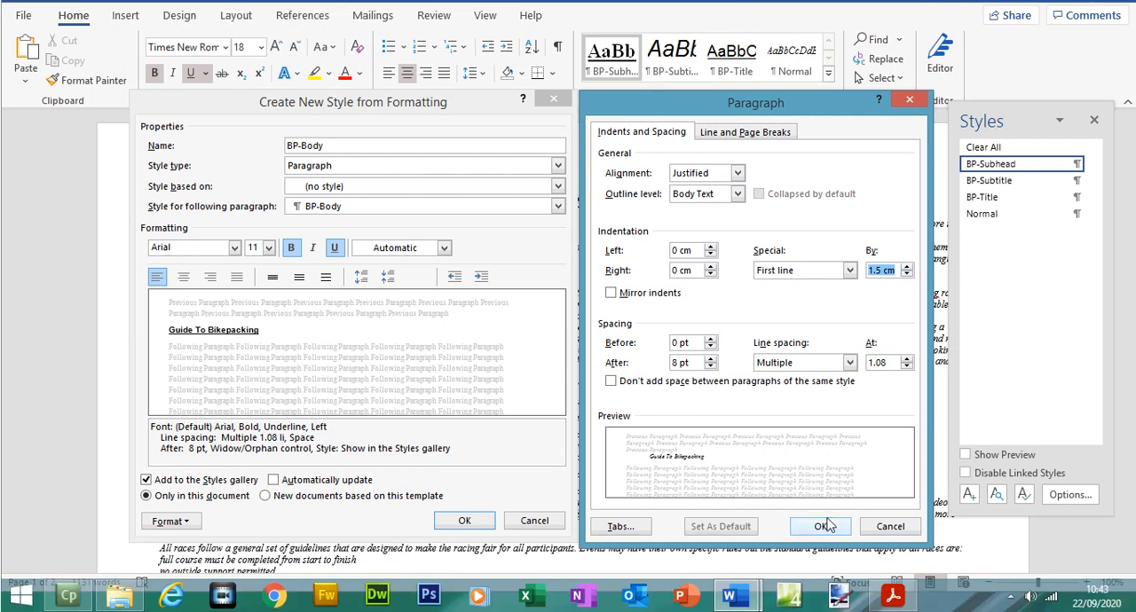
left_click(822, 526)
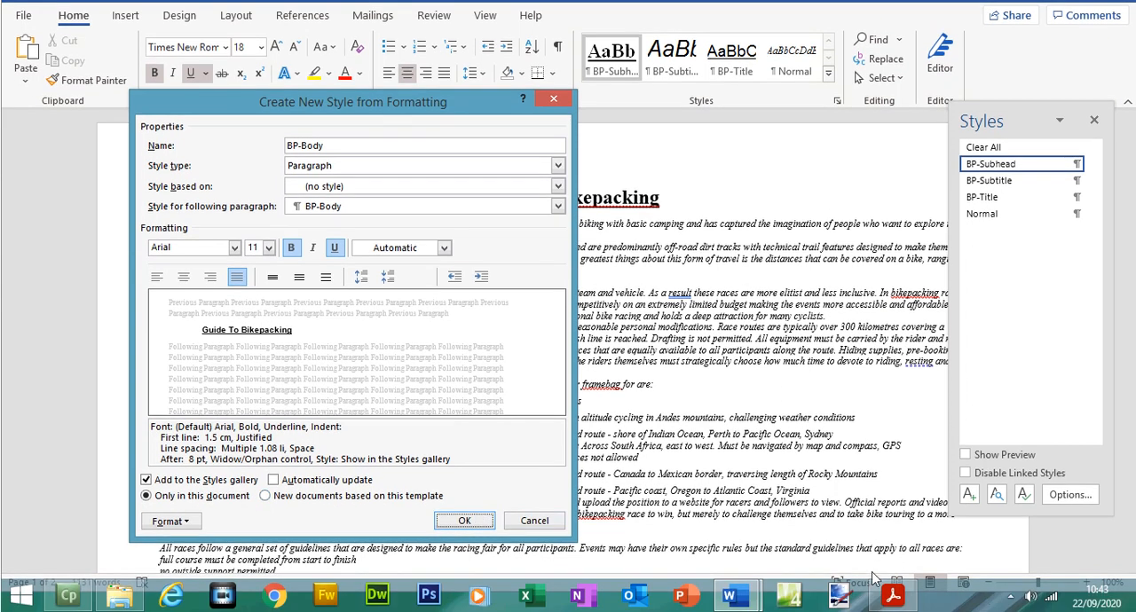
Step: Check BP-Body's enhancement in the exam paper, return to Word and remove underline and bold from the style
left_click(893, 596)
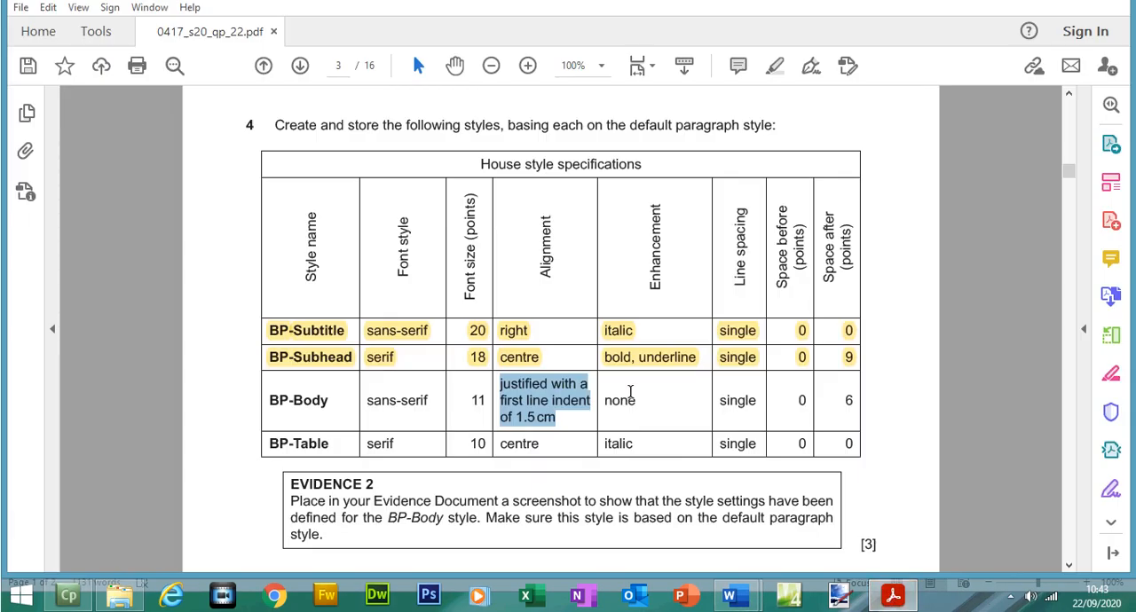
left_click(893, 595)
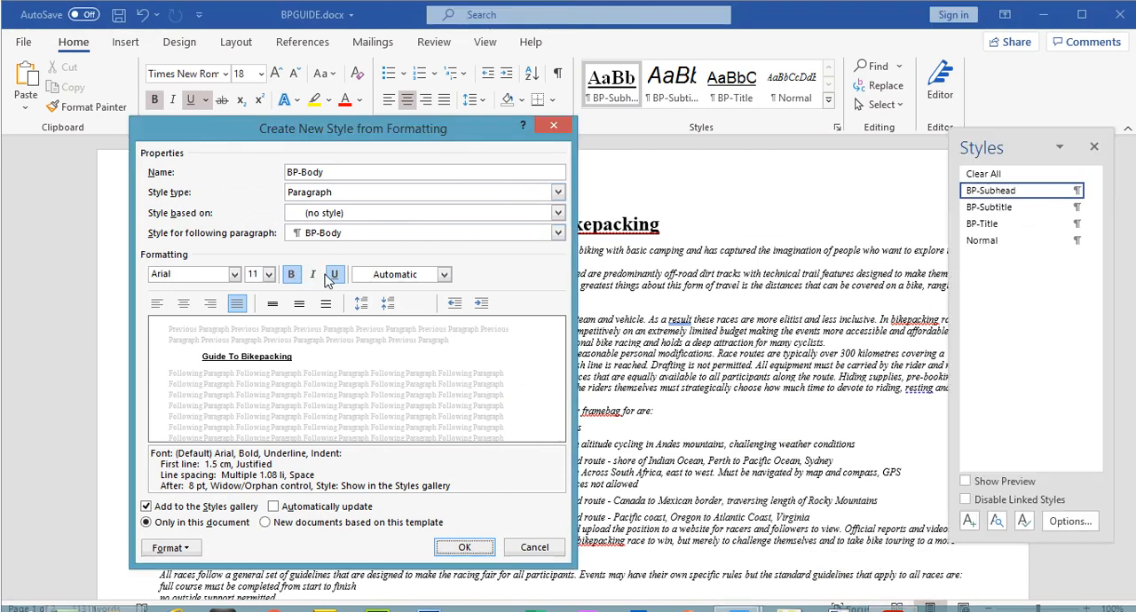
left_click(334, 275)
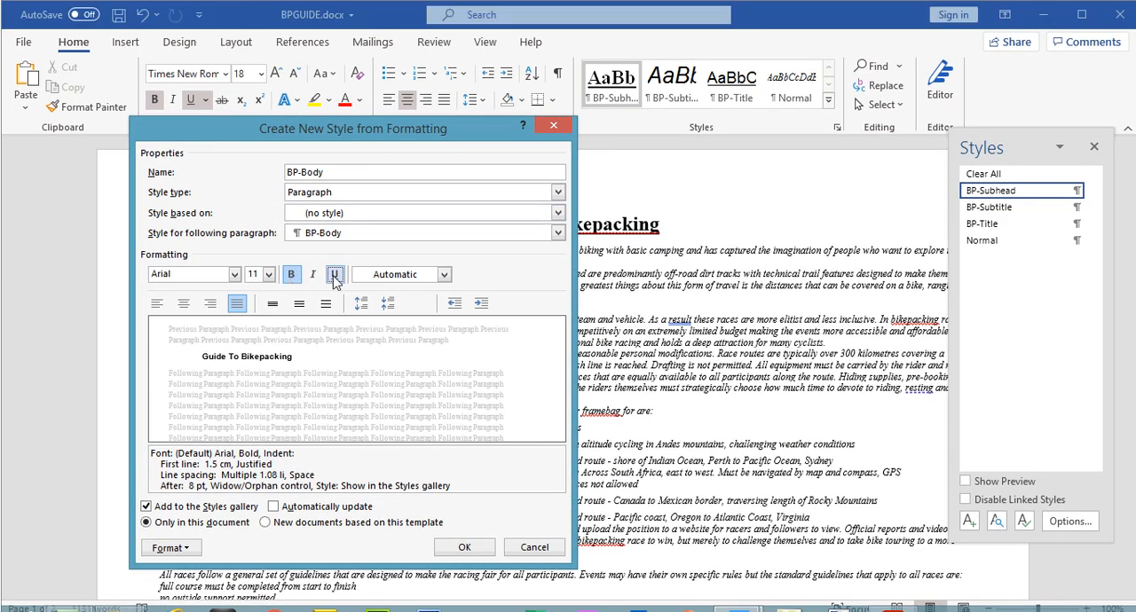
left_click(295, 277)
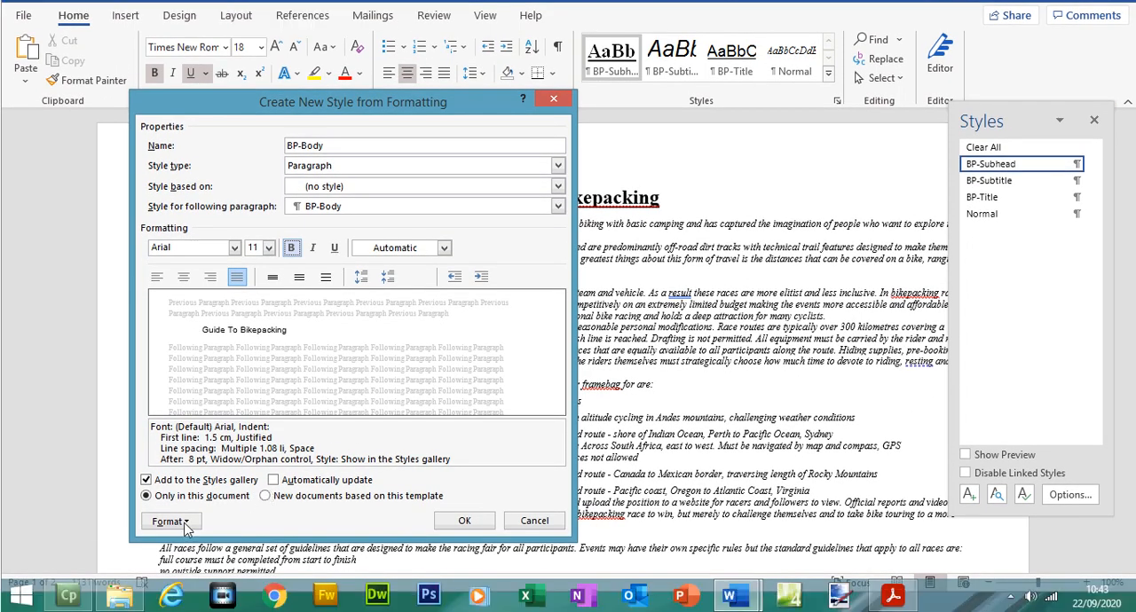
Step: Check BP-Body's spacing in the exam paper, return to Word, set single line spacing and 6 pt after, and save the style
left_click(169, 522)
left_click(178, 369)
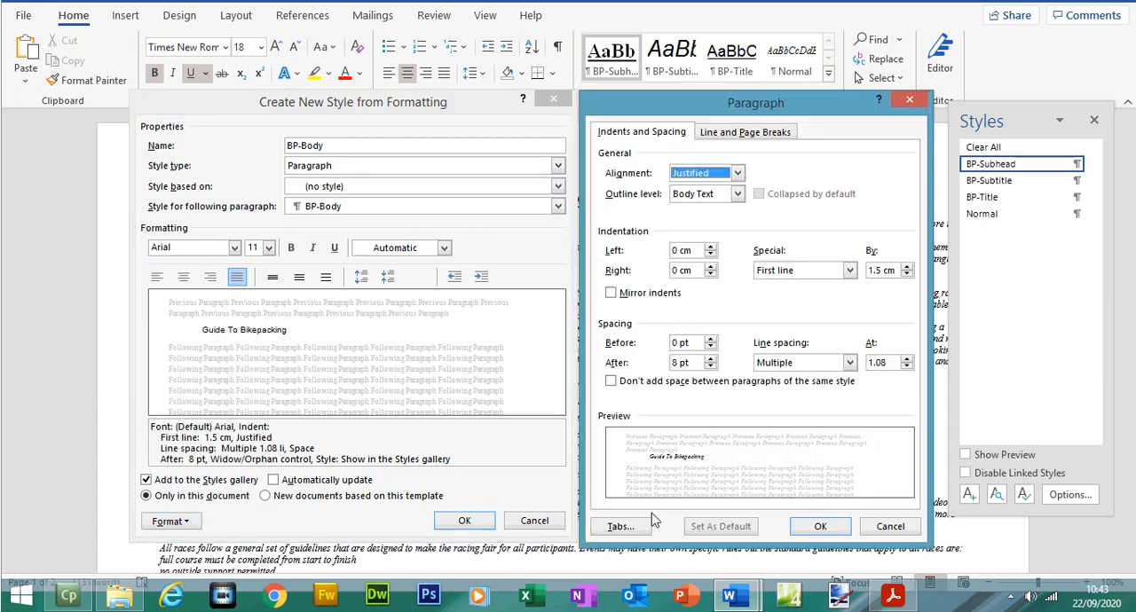
left_click(893, 596)
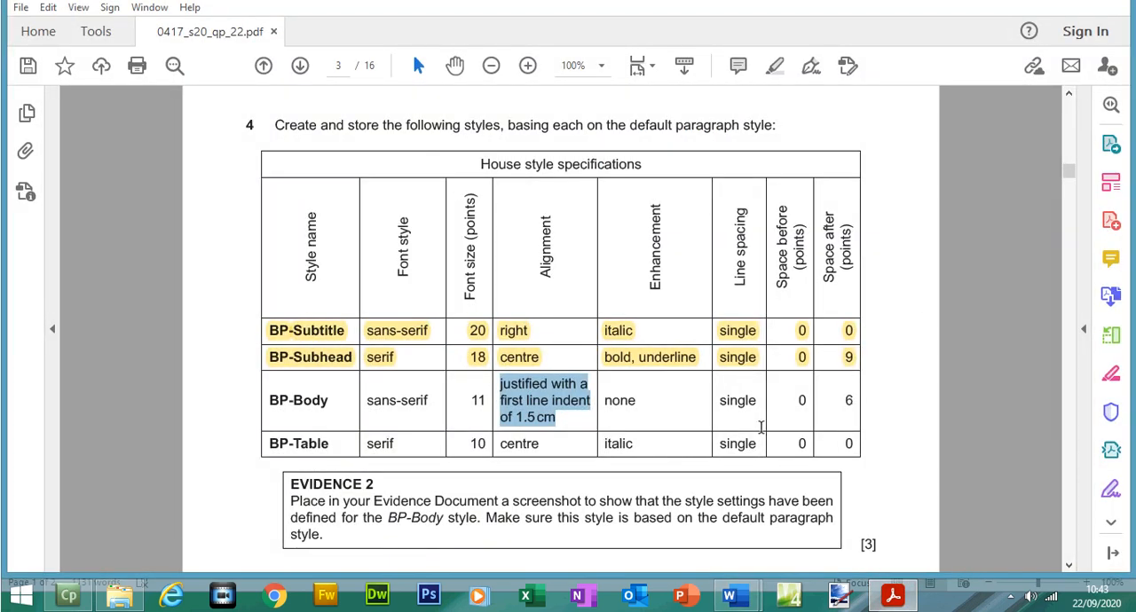
left_click(893, 594)
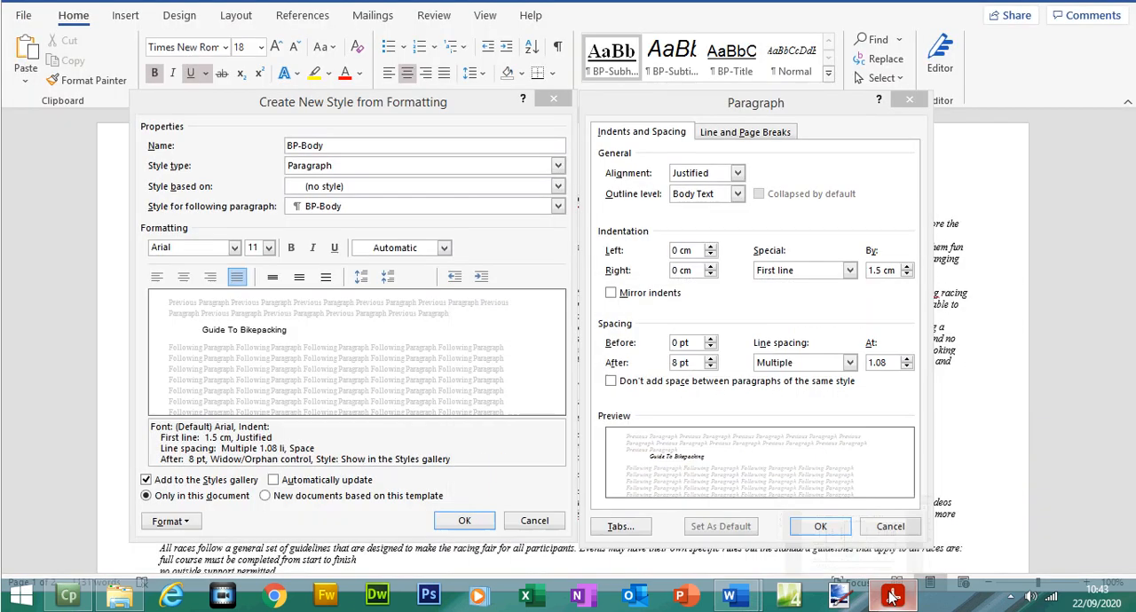
left_click(849, 362)
left_click(824, 378)
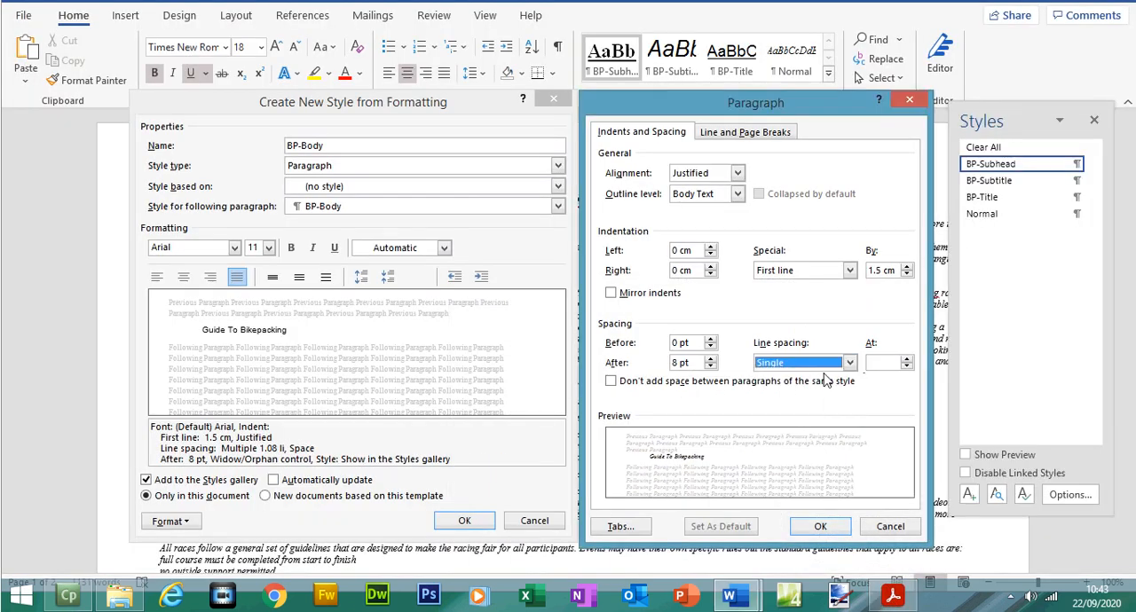
left_click(710, 367)
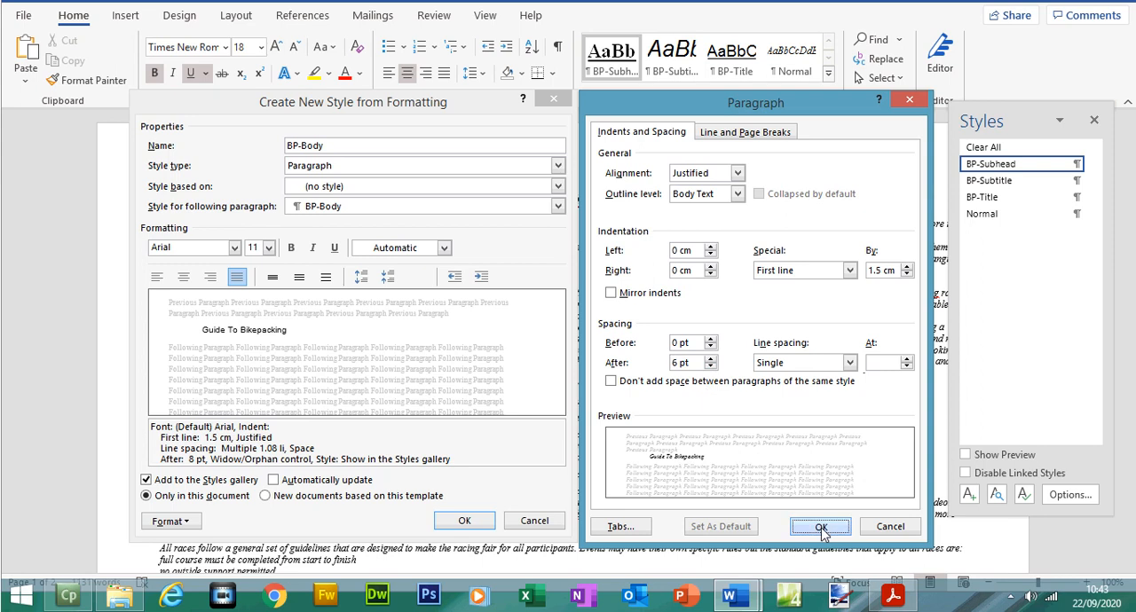
left_click(820, 527)
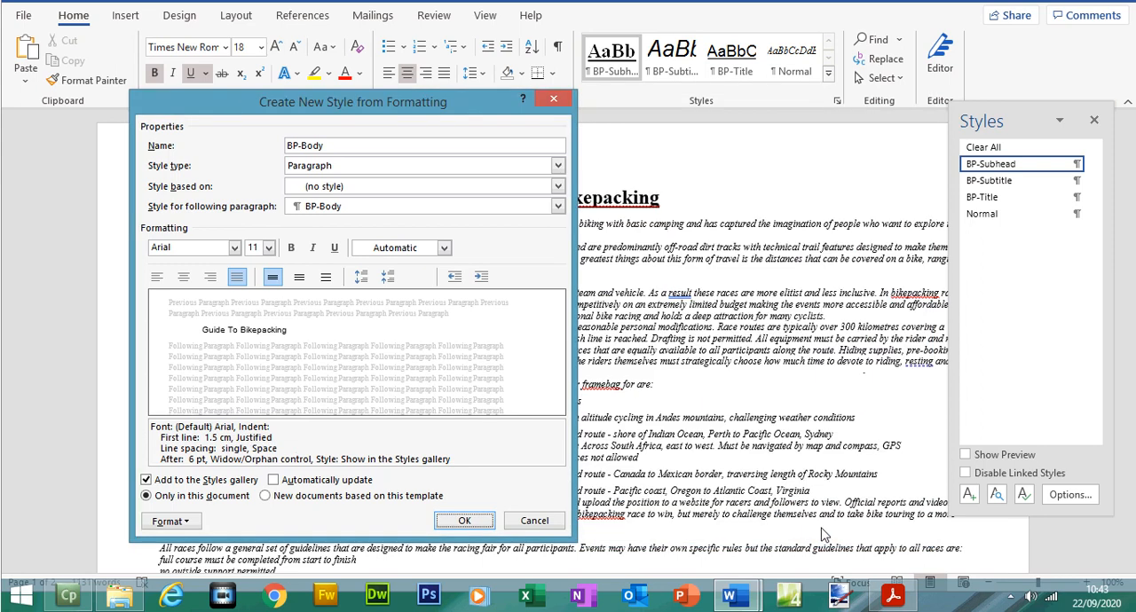
left_click(462, 521)
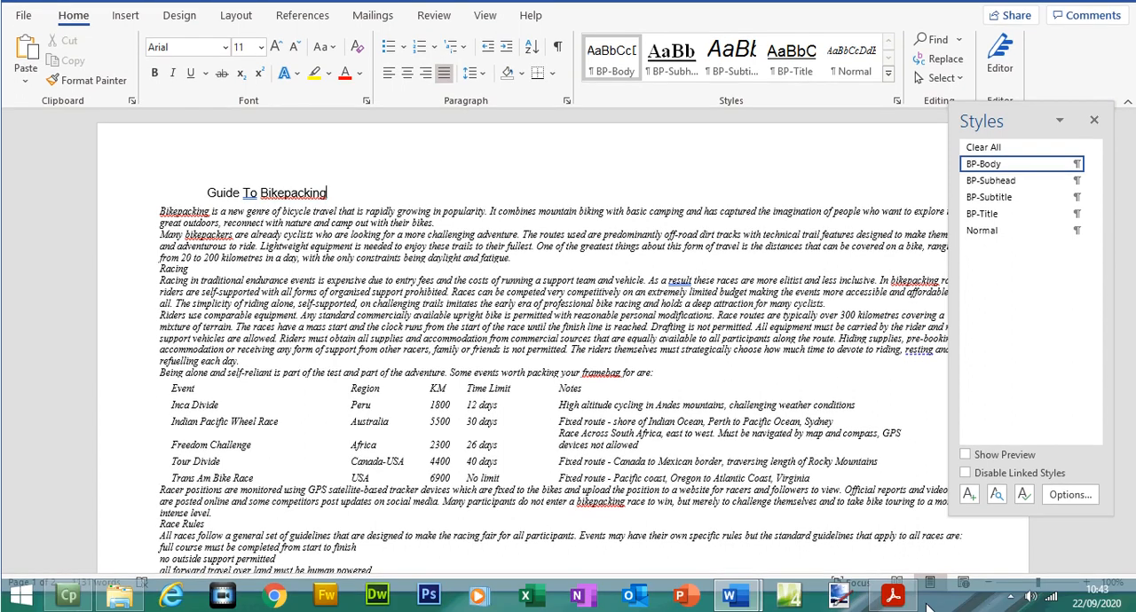
Step: Switch to the exam paper in Acrobat Reader and highlight the full BP-Body row of the house style table
left_click(893, 596)
left_click_drag(272, 389, 784, 385)
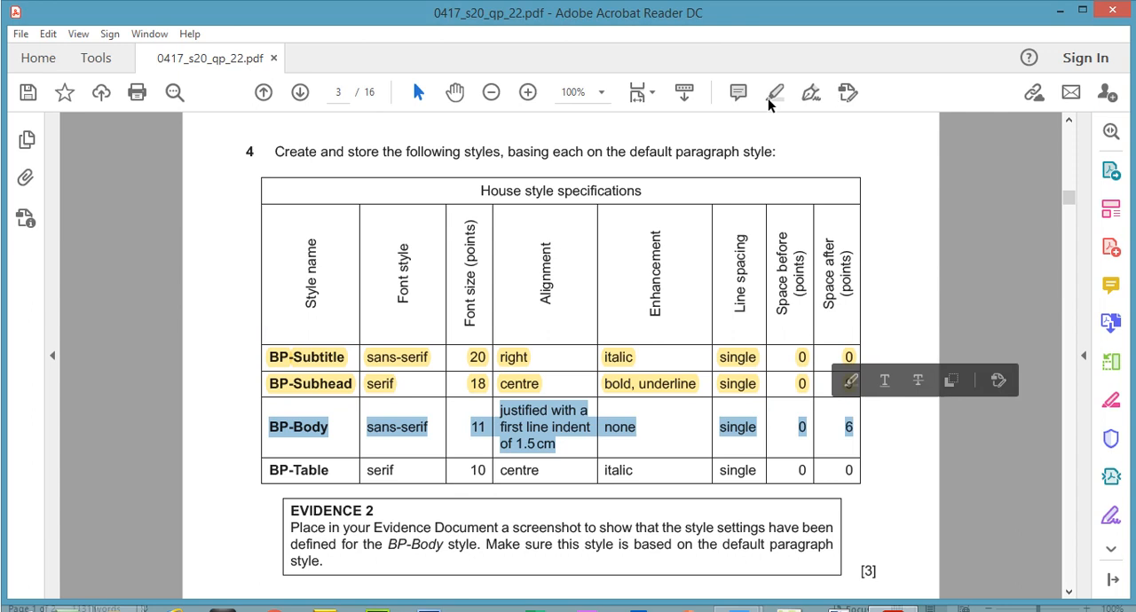
left_click(771, 71)
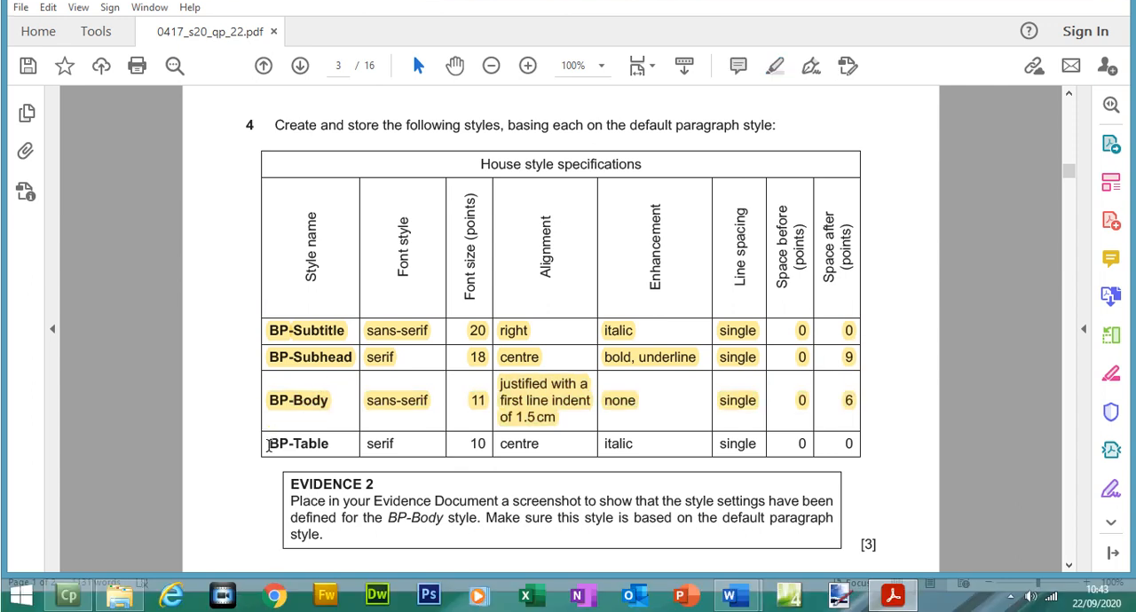
Step: Copy the style name BP-Table from the house style table in the exam paper
left_click_drag(269, 446, 315, 445)
right_click(333, 446)
left_click(377, 301)
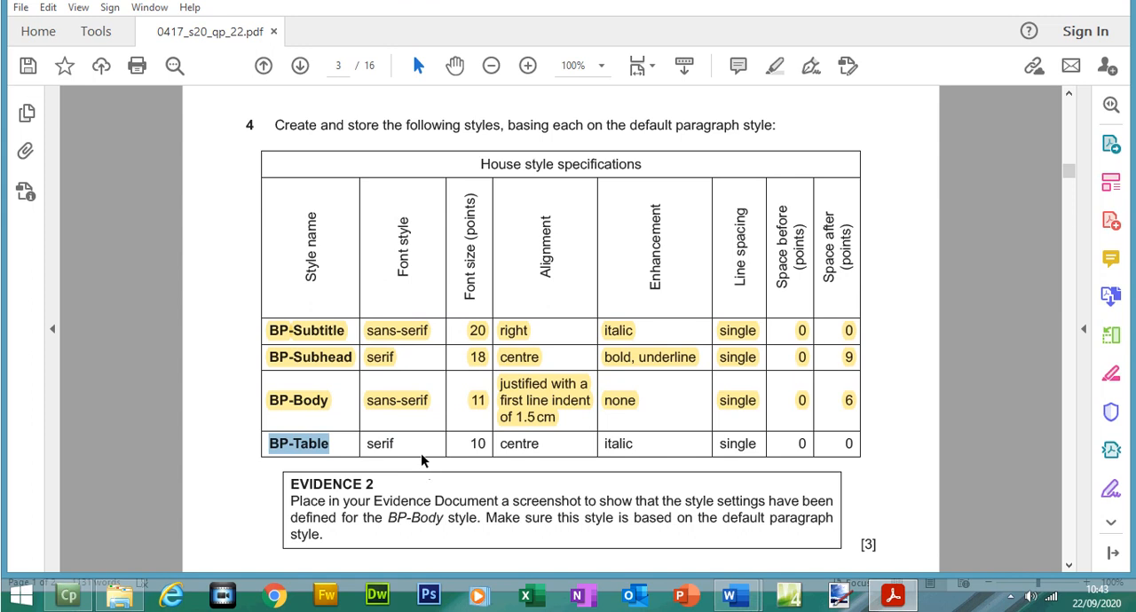
Step: Return to Word and start a new paragraph style named BP-Table, based on no style
left_click(893, 596)
left_click(898, 127)
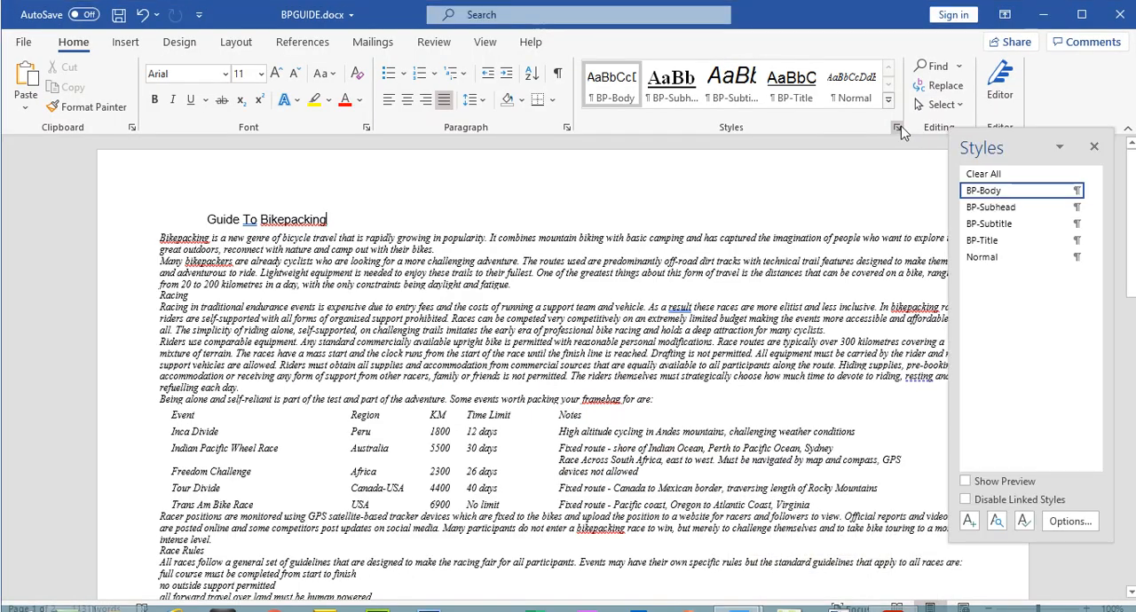
left_click(970, 495)
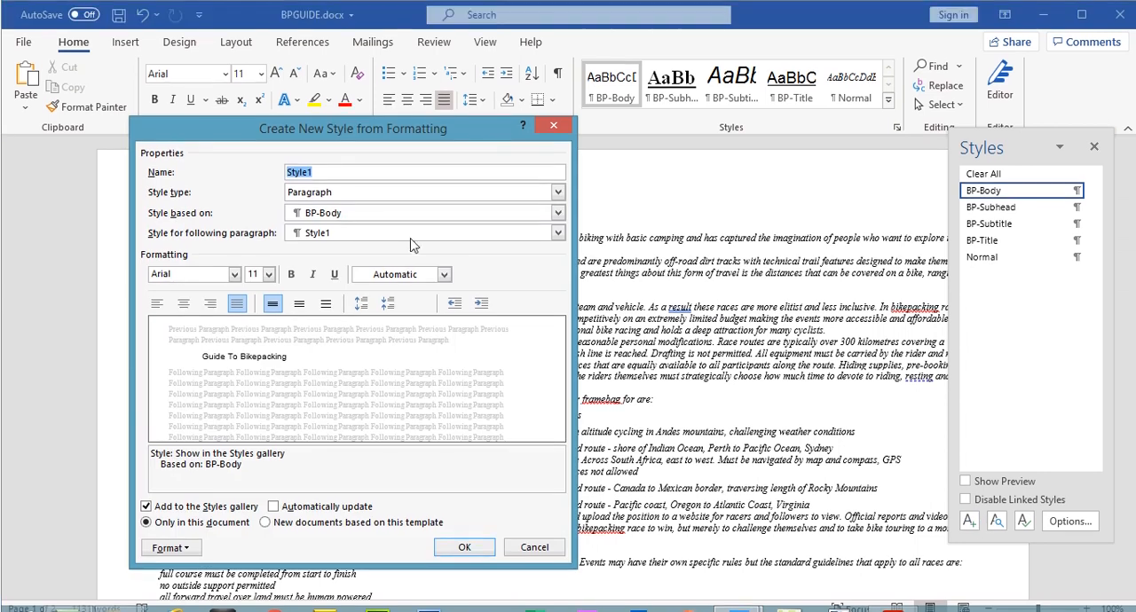
left_click(345, 212)
left_click(329, 223)
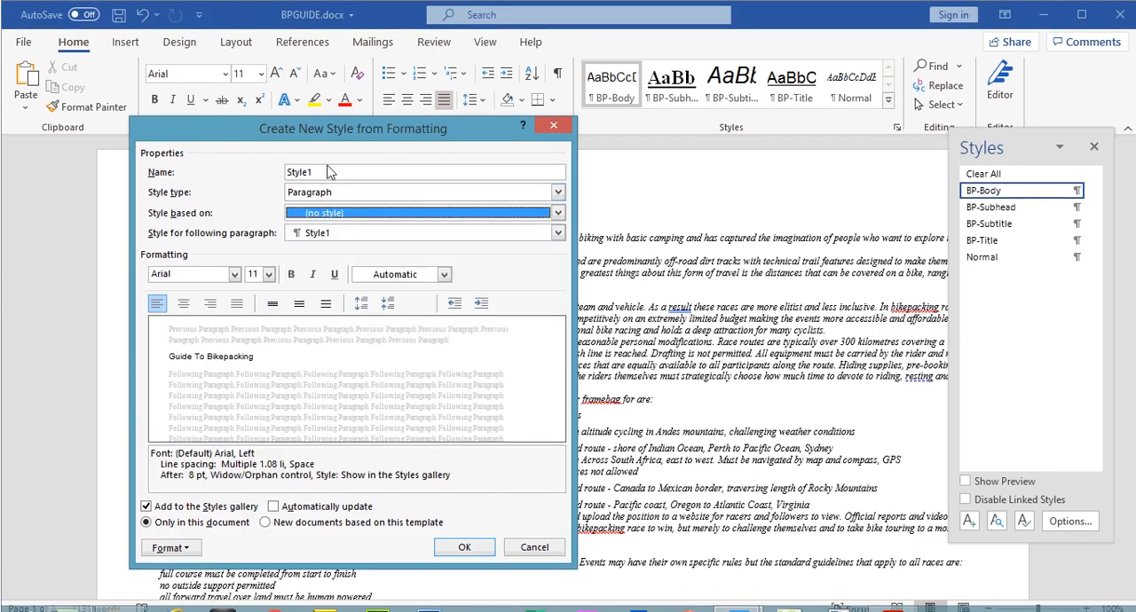
double_click(325, 172)
type("BP-Table")
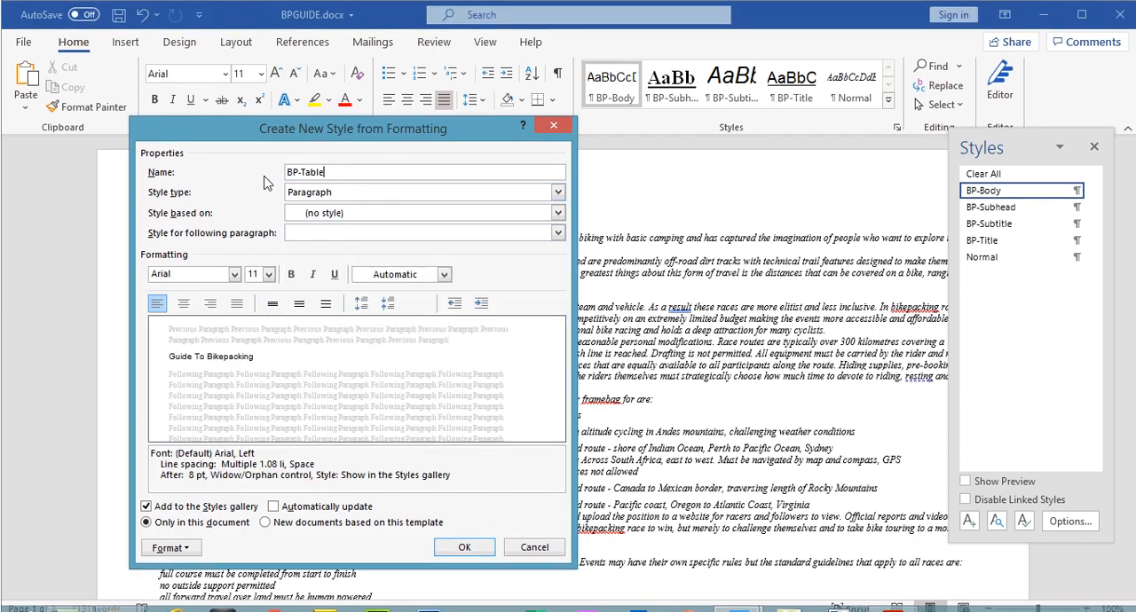
Step: Set BP-Table's font to Times New Roman at 10 pt
left_click(234, 274)
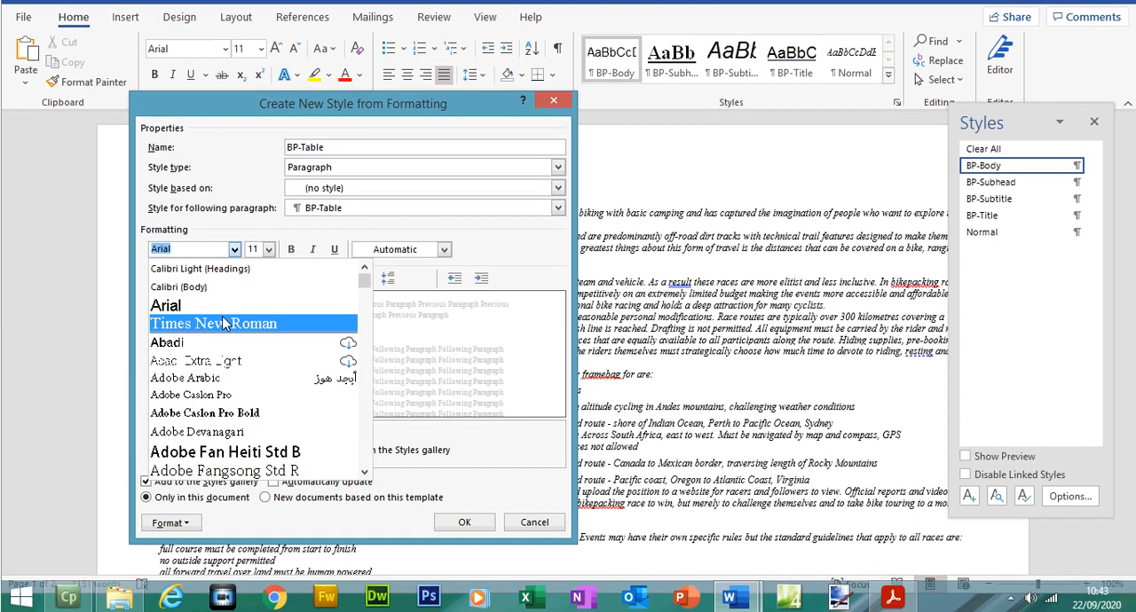
left_click(224, 324)
left_click(268, 249)
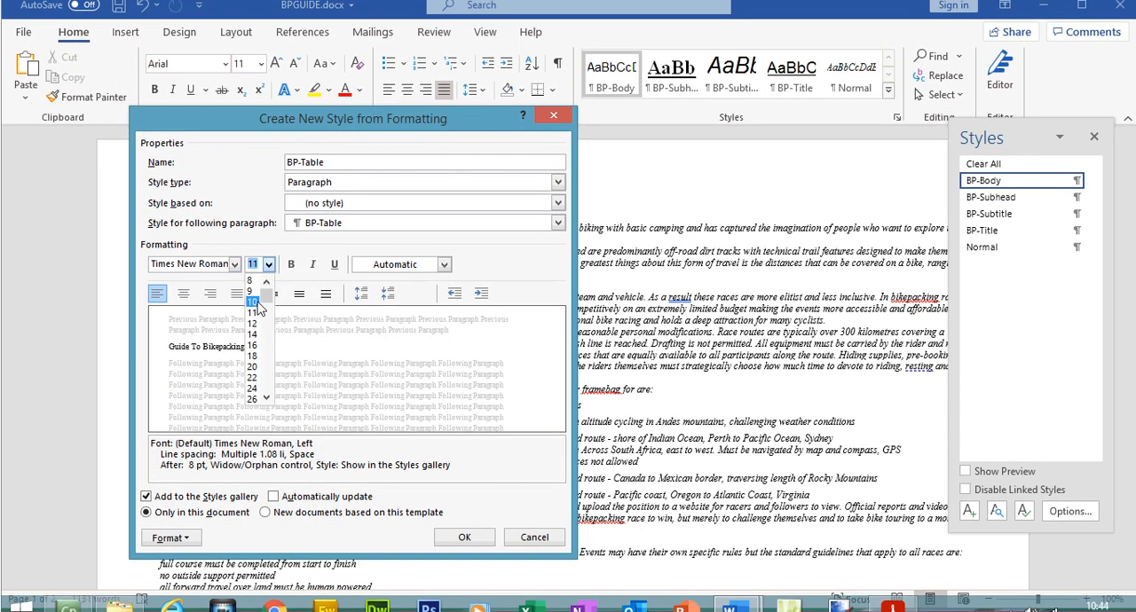
left_click(257, 303)
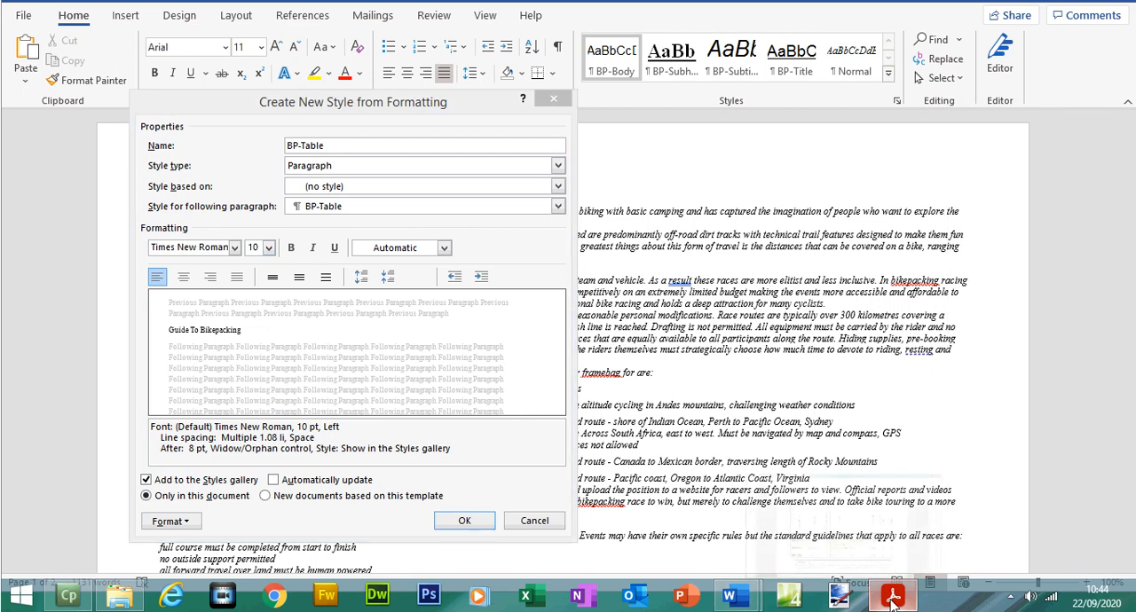
Step: Check BP-Table's alignment and enhancement in the exam paper, return to Word and set the style to centred and italic
left_click(892, 597)
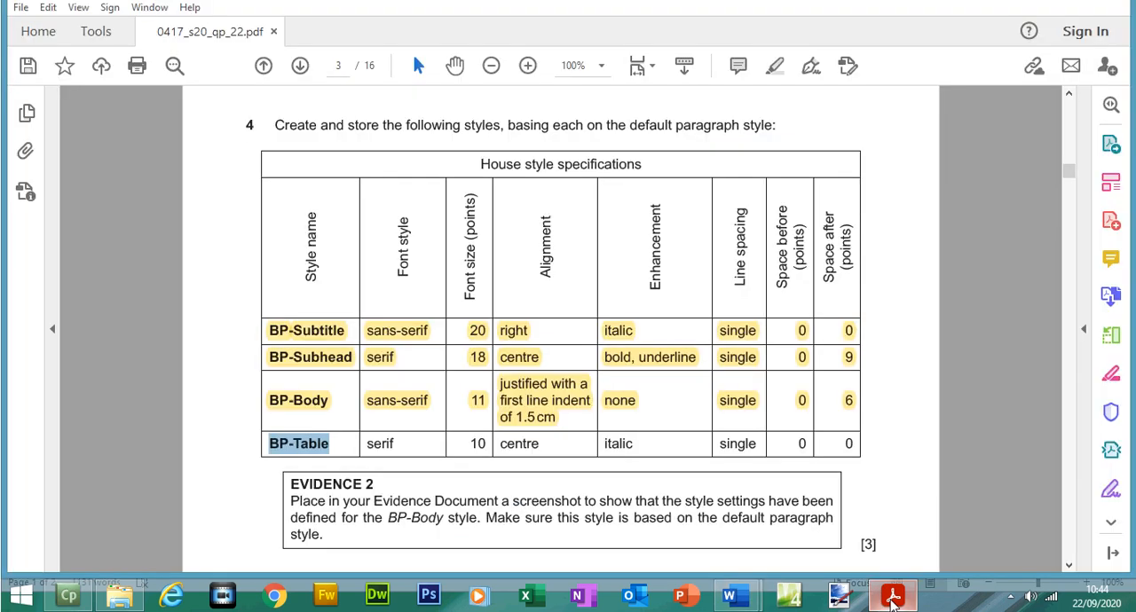
left_click(891, 601)
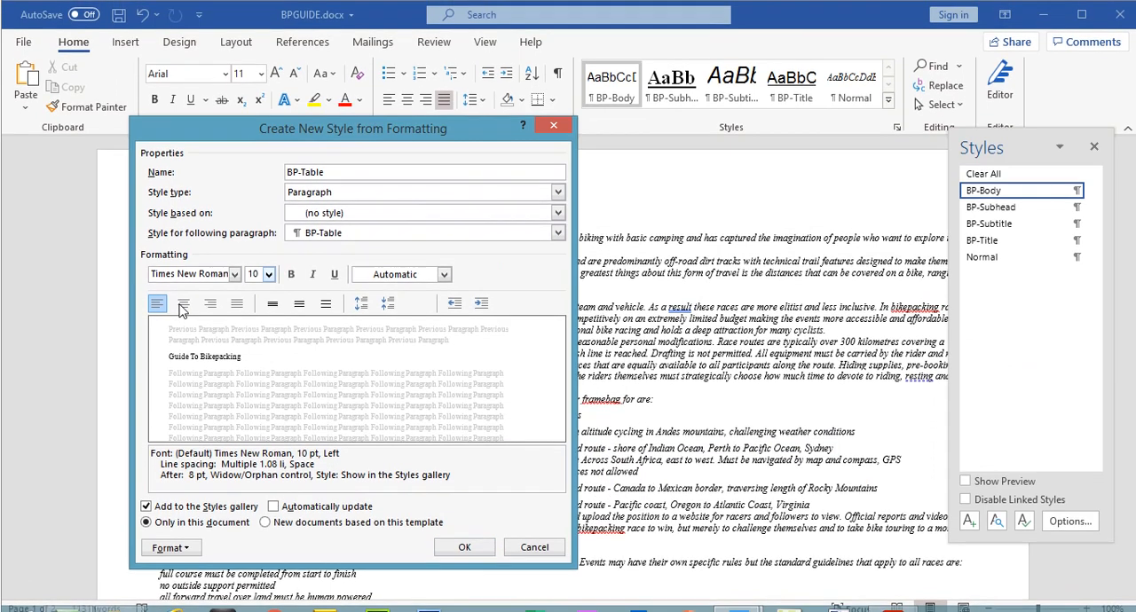
left_click(183, 305)
left_click(313, 276)
Step: Check BP-Table's line spacing in the exam paper, return to Word and set the style to single line spacing
left_click(892, 597)
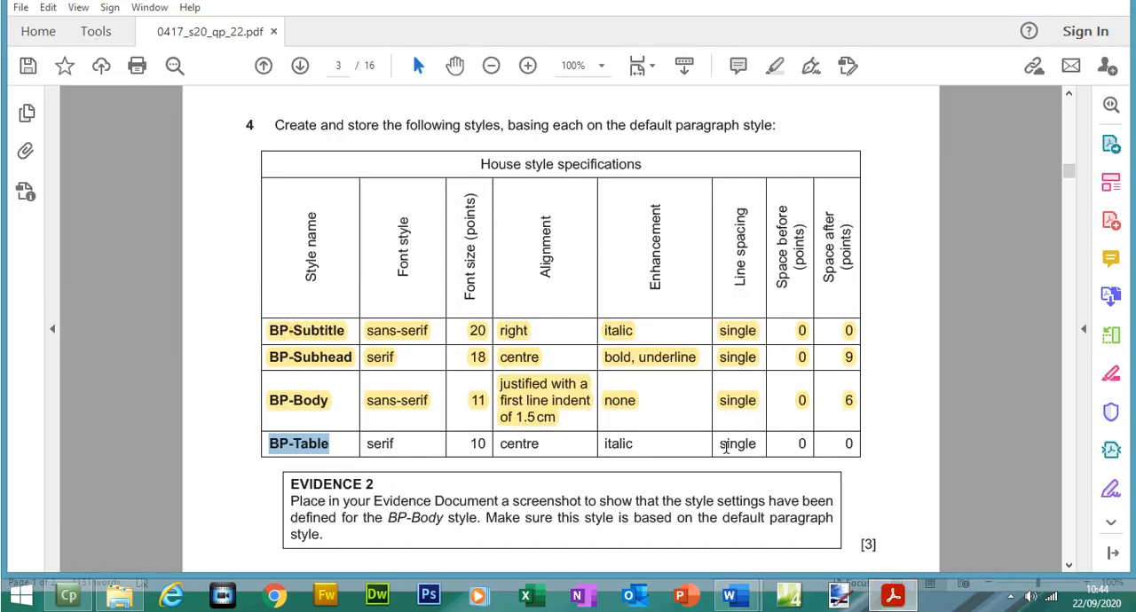
left_click(729, 446)
left_click(729, 595)
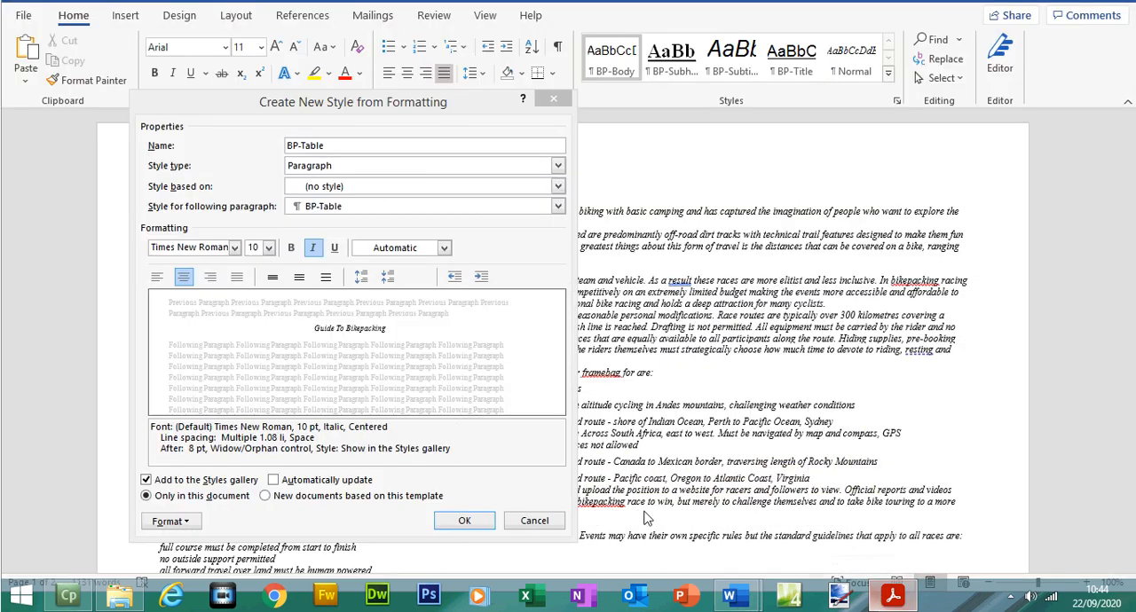
left_click(273, 305)
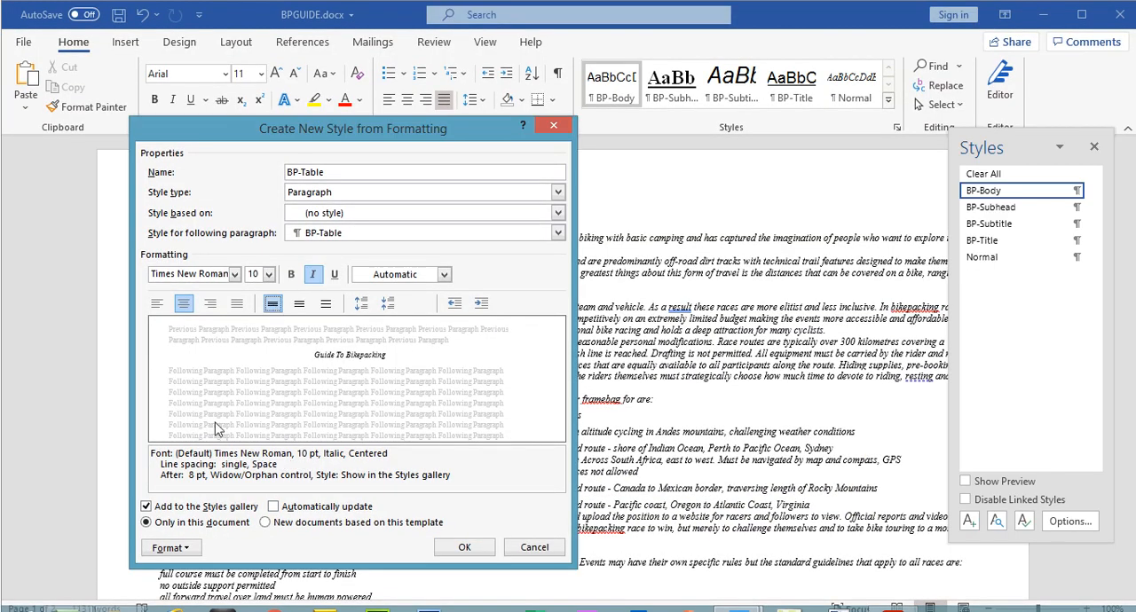
Step: Set BP-Table's paragraph spacing after to 0 pt and save the style
left_click(169, 548)
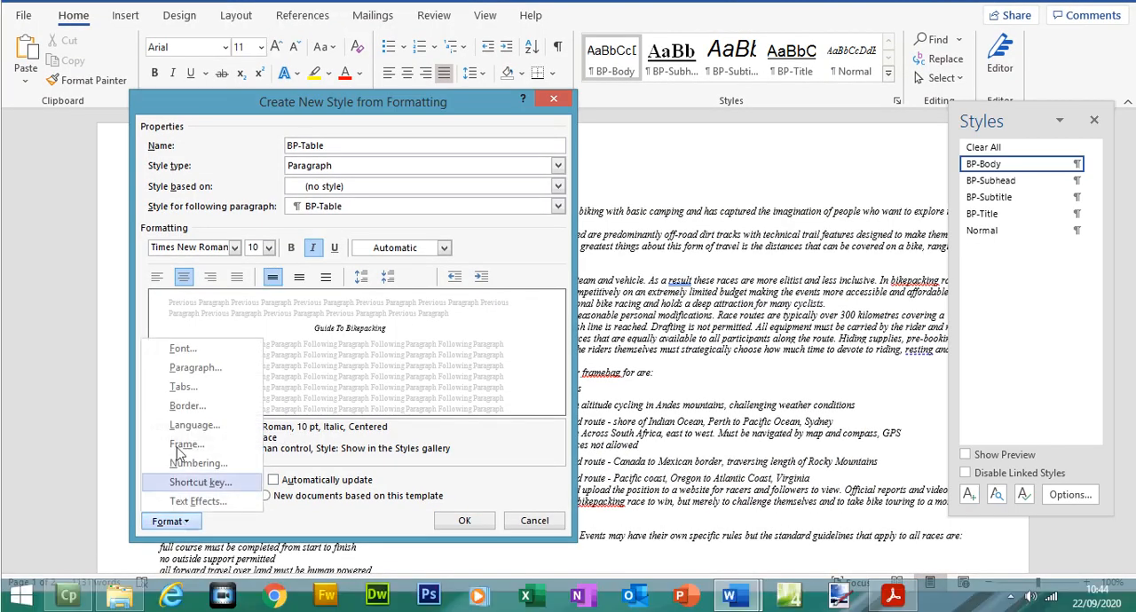
left_click(193, 367)
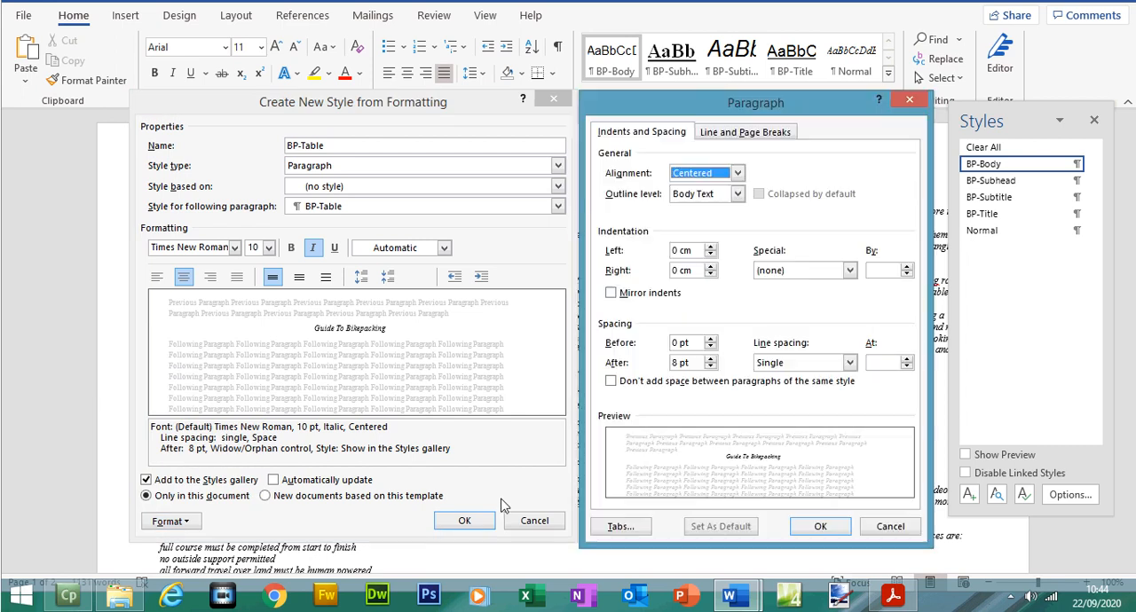
left_click(710, 366)
left_click(710, 367)
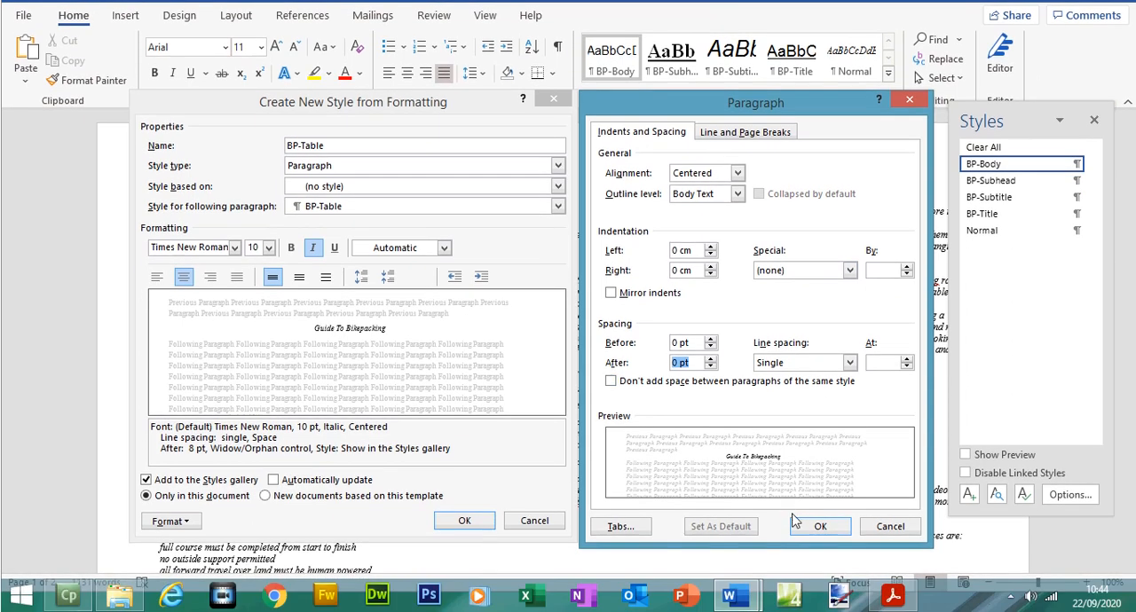
left_click(819, 527)
left_click(463, 521)
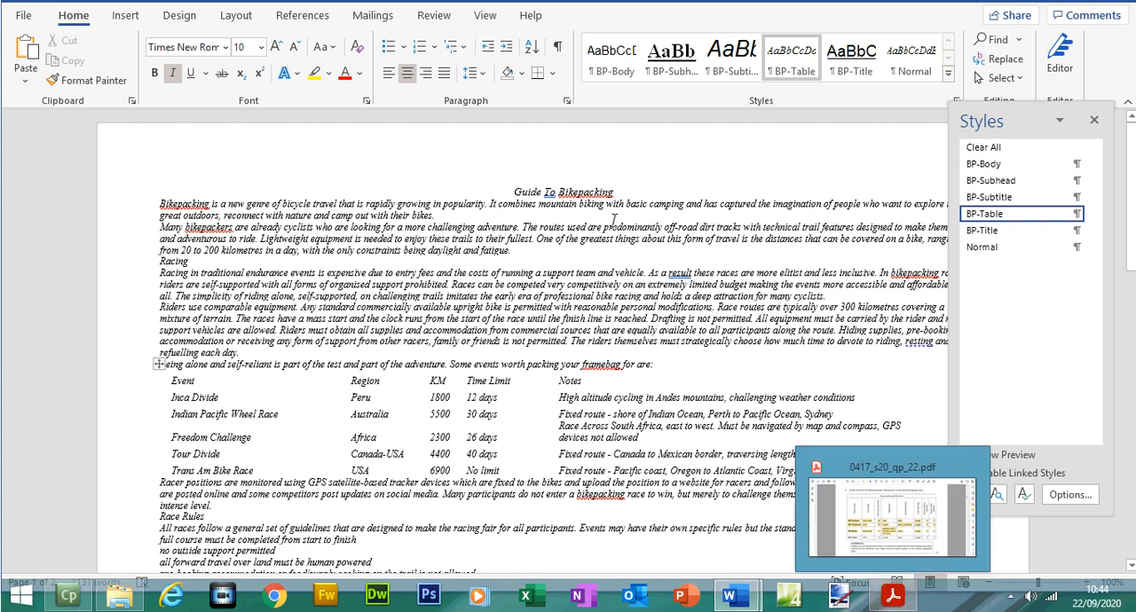
Step: Apply the BP-Title style to the heading "Guide To Bikepacking" and deselect it
left_click_drag(622, 191, 513, 193)
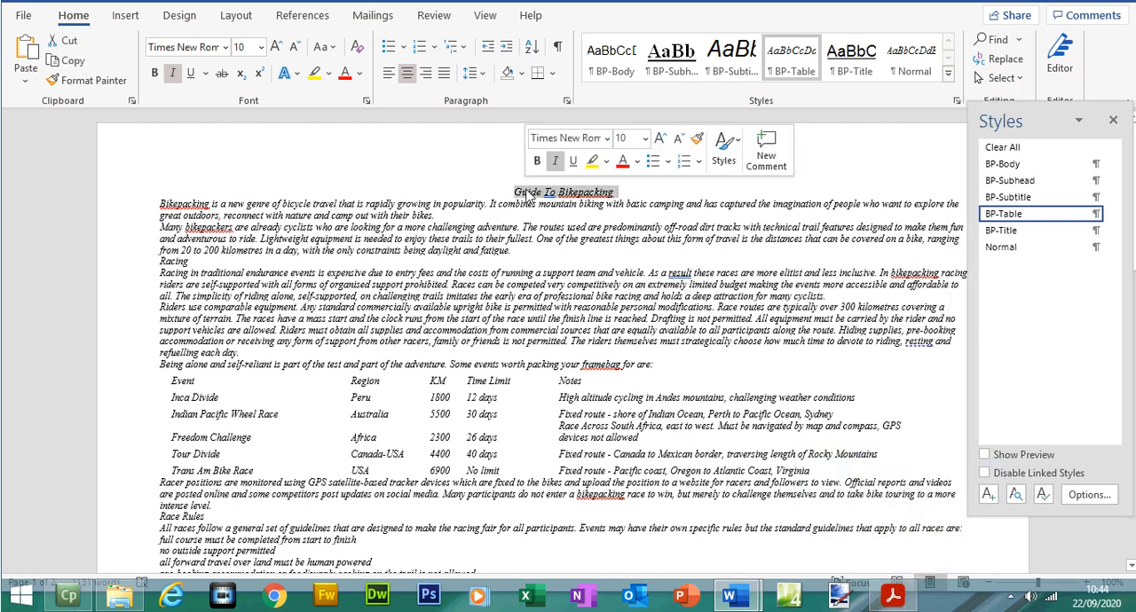
left_click(1026, 232)
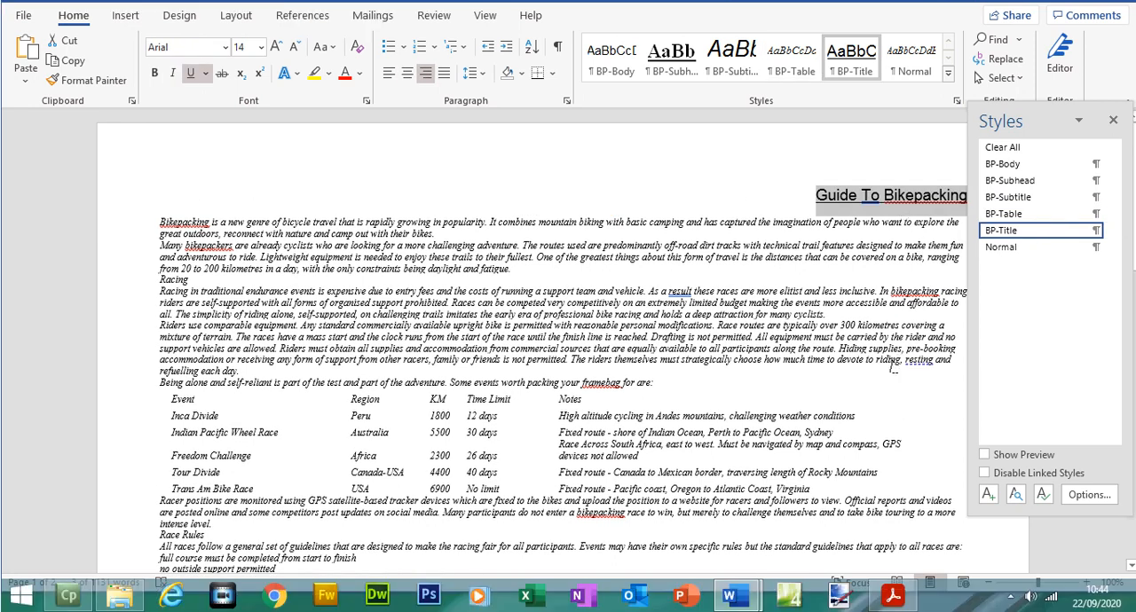
left_click(850, 325)
Step: Switch to the exam paper in Acrobat Reader and highlight the full BP-Table row of the house style table
left_click(893, 596)
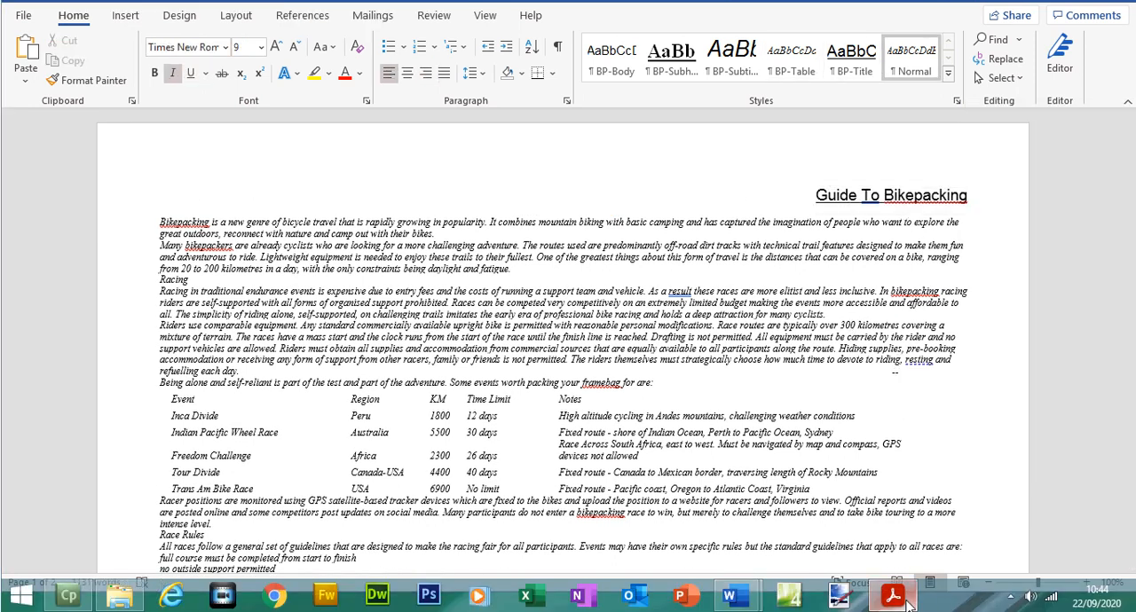
left_click_drag(269, 444, 851, 446)
left_click(774, 66)
Step: Read the EVIDENCE 2 instruction about the BP-Body style and locate that style's row in the house style table
scroll(1070, 207, "down", 1)
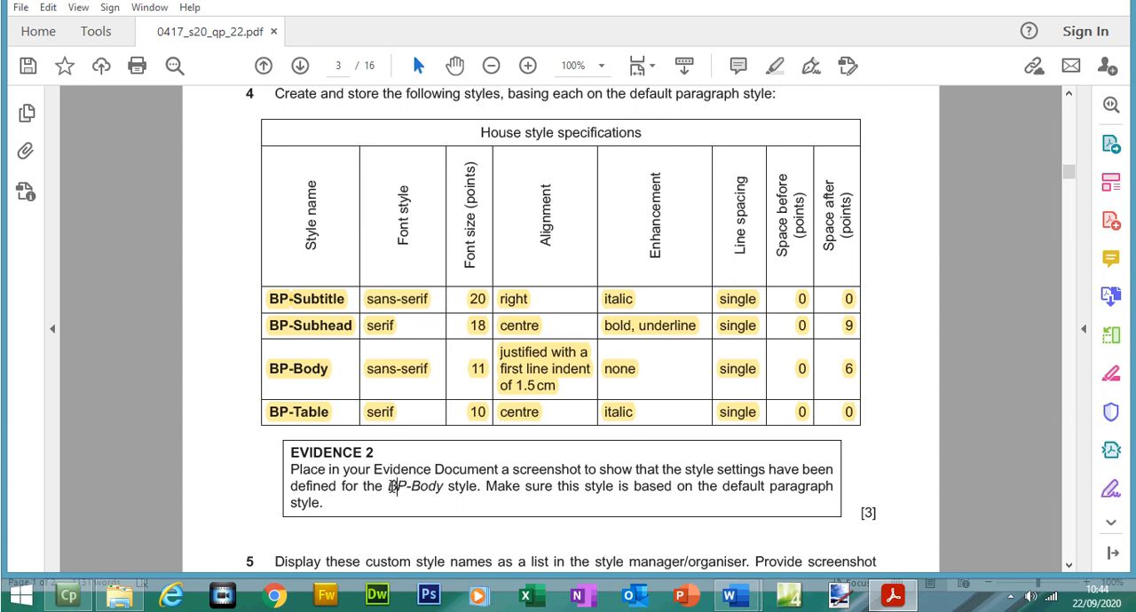
left_click_drag(399, 486, 478, 486)
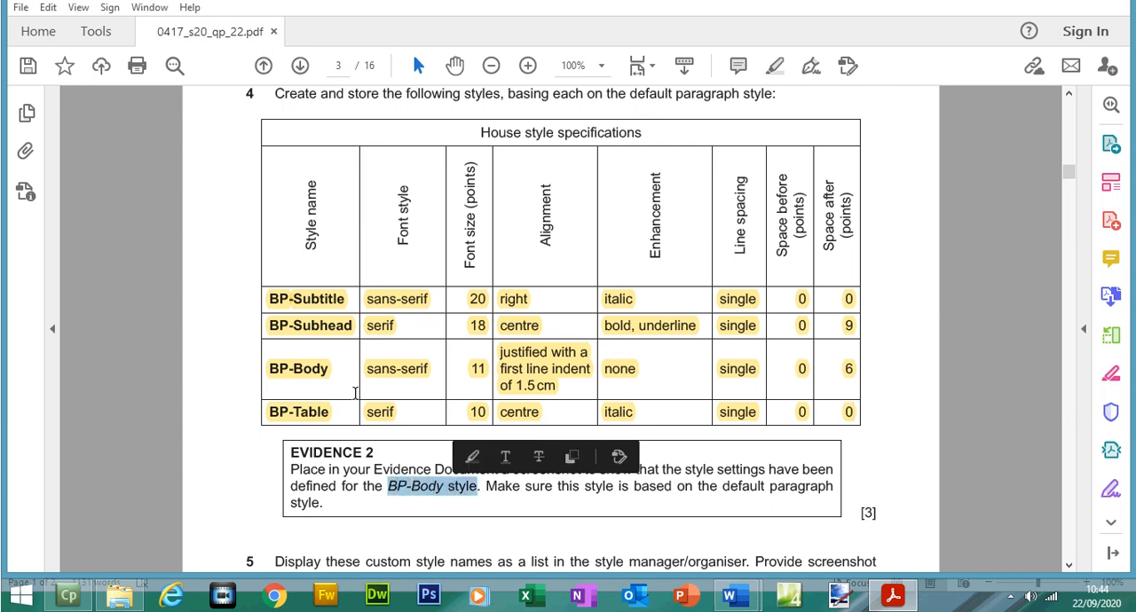
left_click(297, 370)
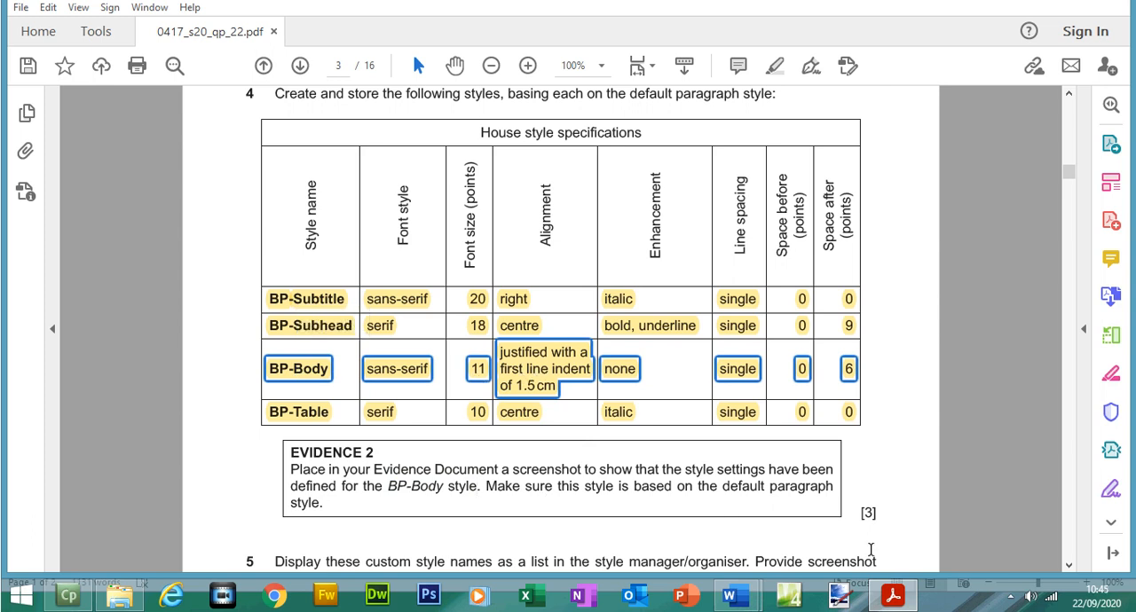
Step: Return to Word and open BP-Body for modification together with its paragraph settings for the EVIDENCE 2 screenshot
left_click(895, 593)
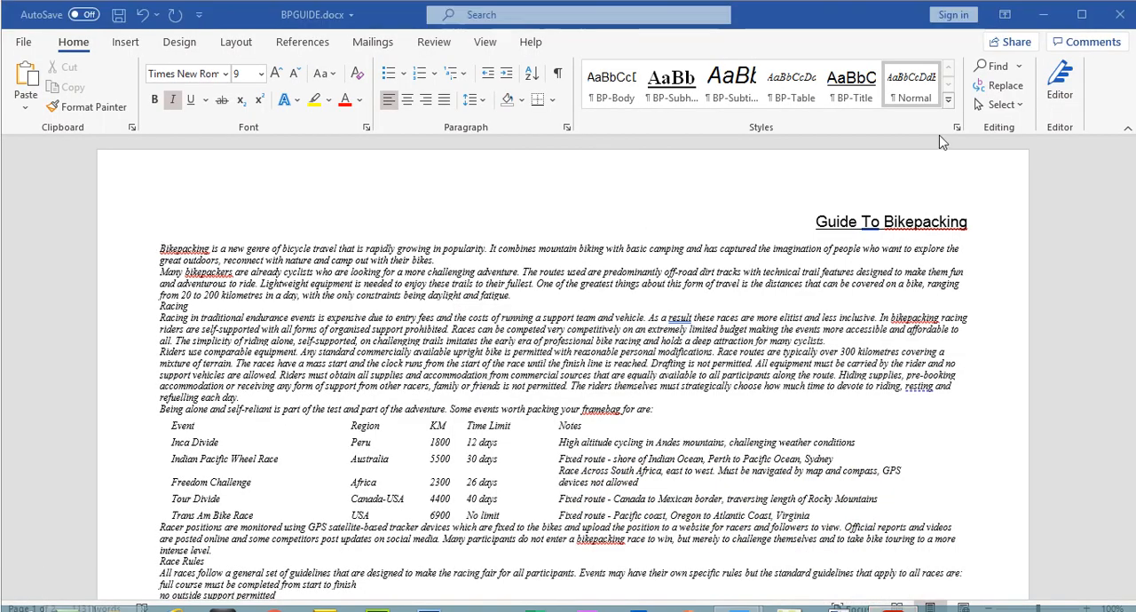
left_click(956, 127)
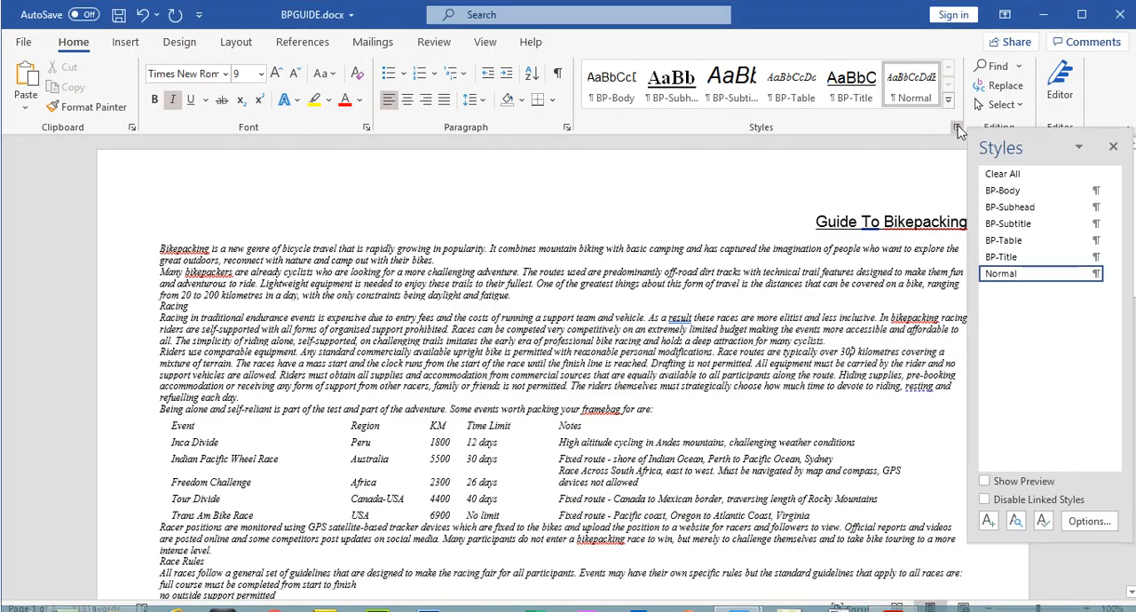
right_click(1018, 199)
left_click(1006, 236)
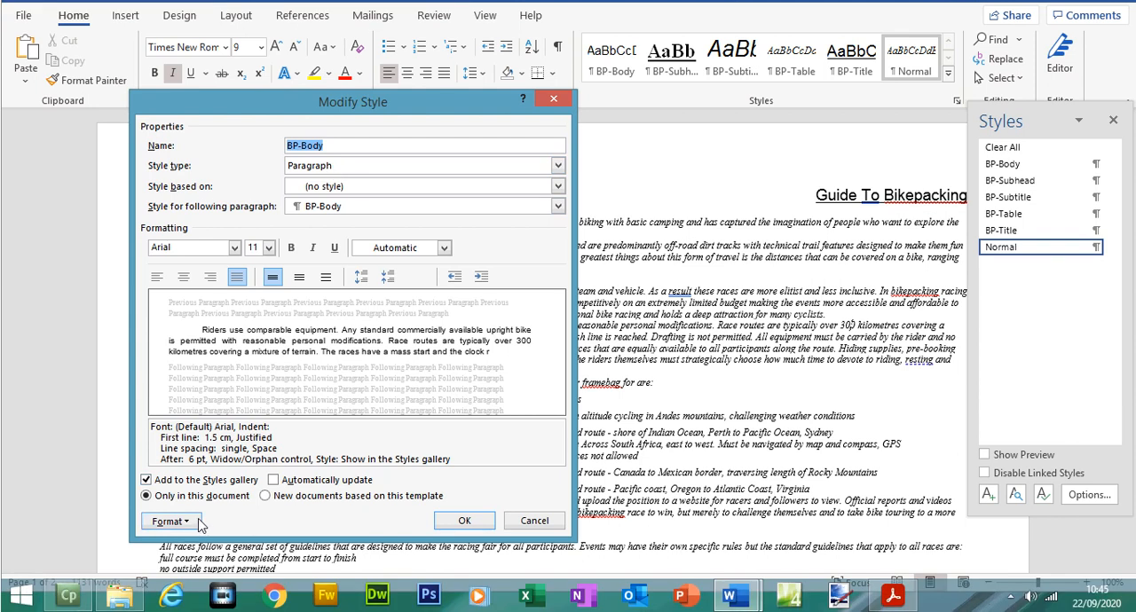
left_click(199, 524)
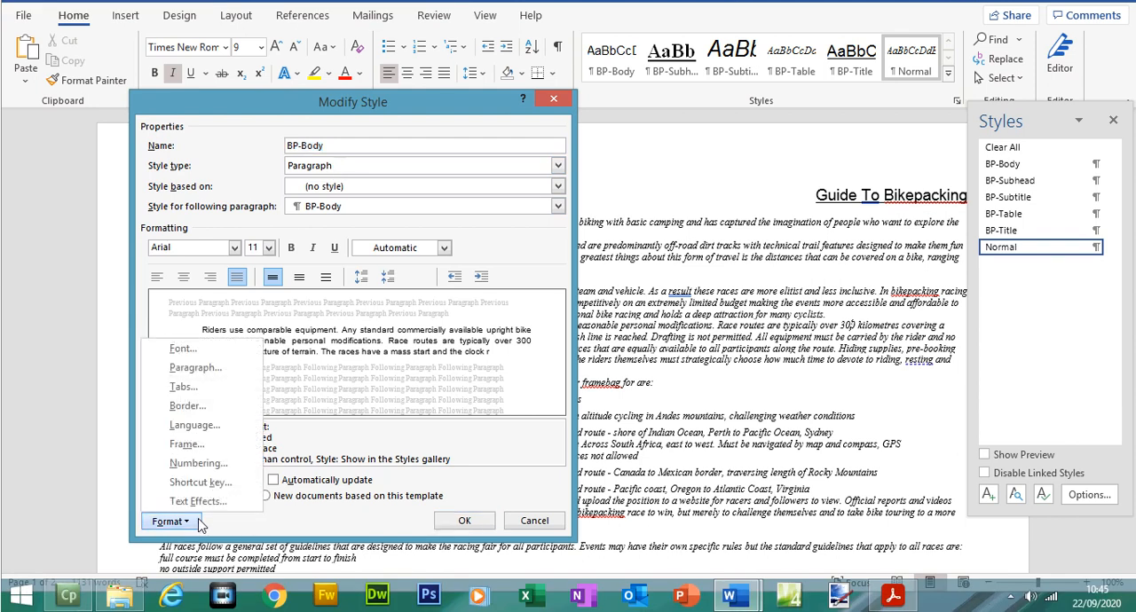
left_click(186, 377)
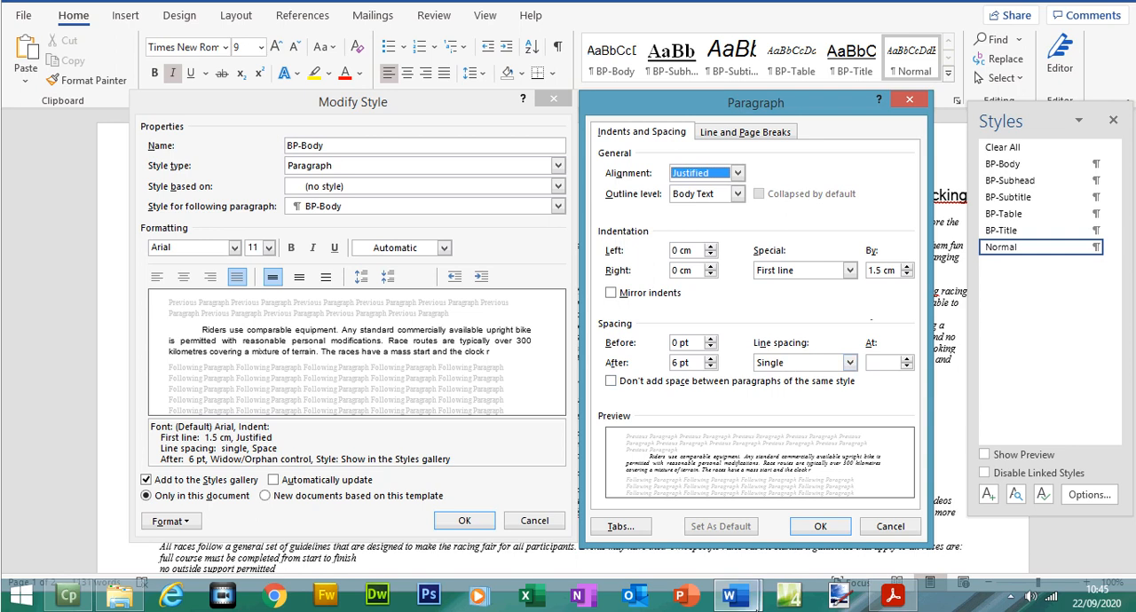
Step: Compare BP-Body's settings with its row in the exam paper, return to Word and accept both style dialogs
left_click(893, 597)
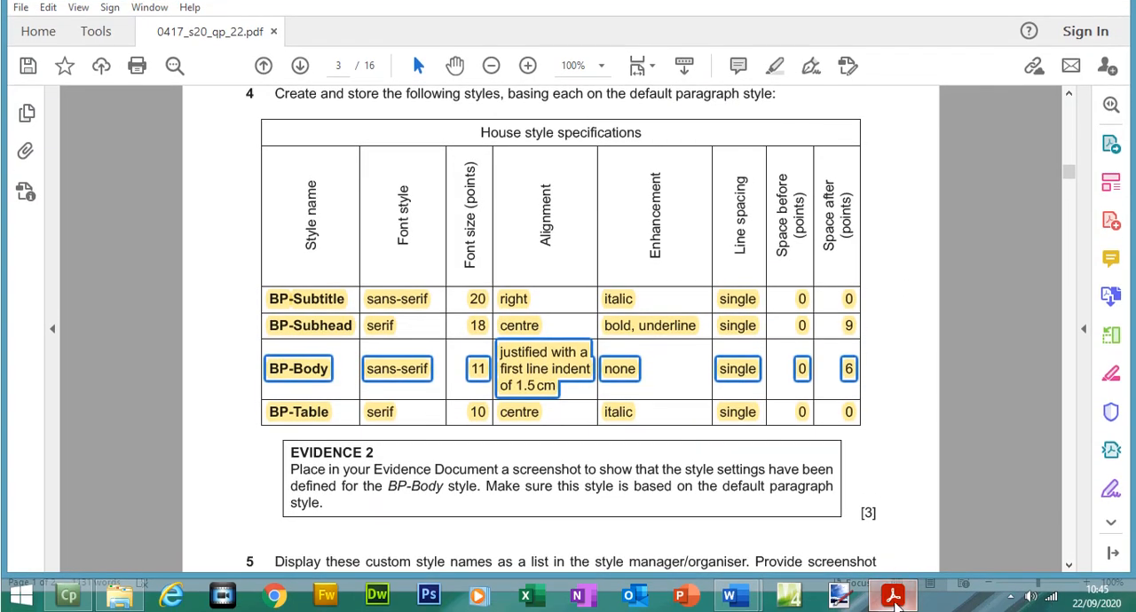
left_click(893, 596)
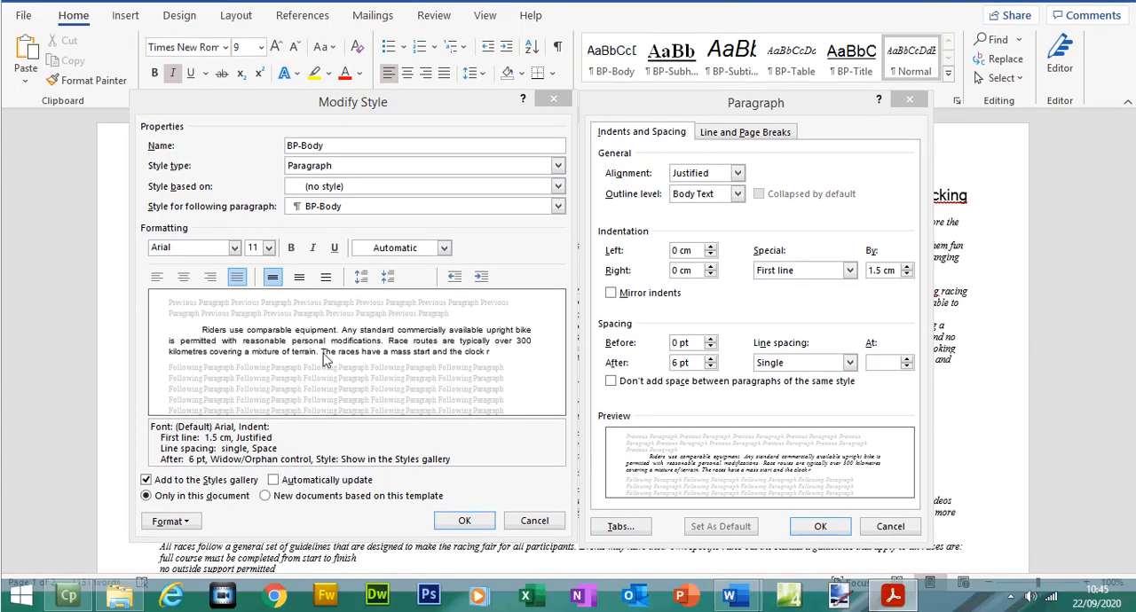
left_click(818, 527)
left_click(464, 521)
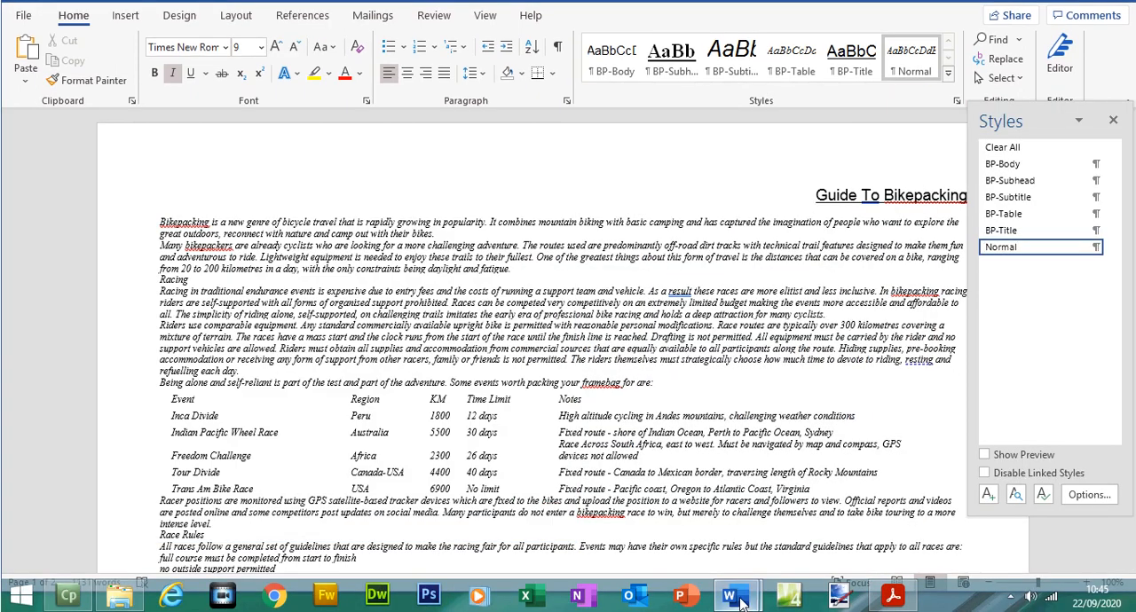
Step: Recheck the EVIDENCE 2 instruction, switch to the Evidence Document in Word and paste the style screenshot below "Step 4 - EVIDENCE 2 here:"
left_click(893, 600)
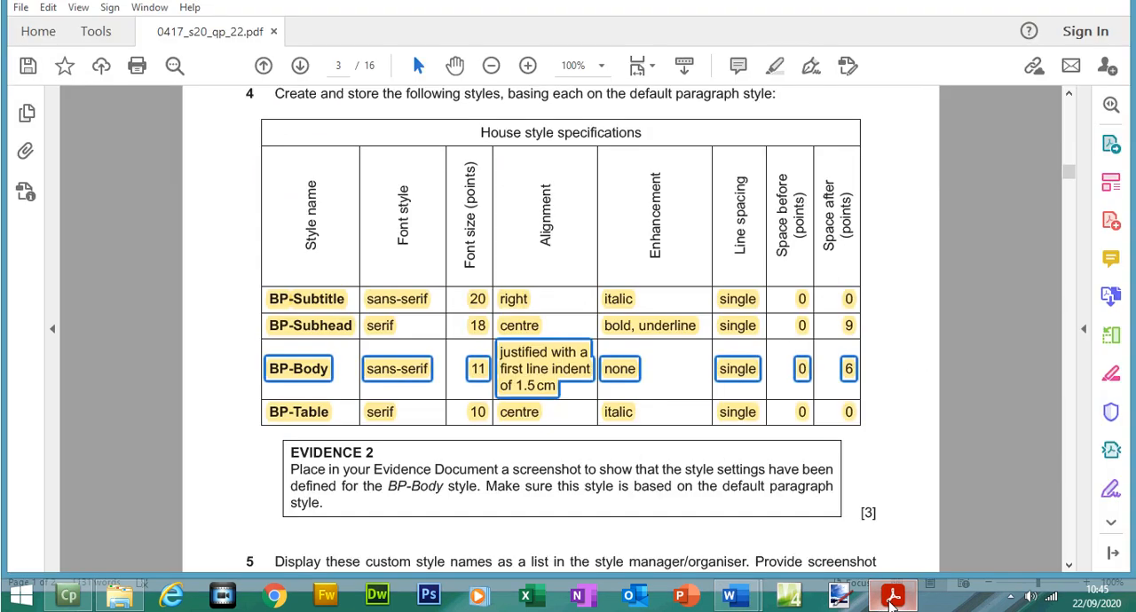
left_click(893, 600)
mouse_move(729, 597)
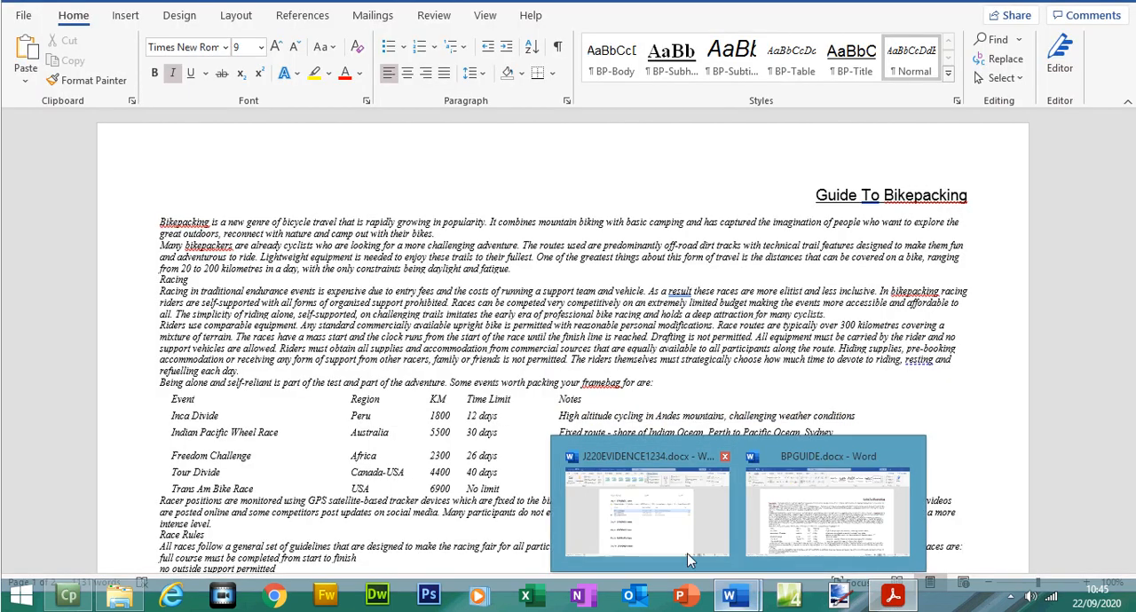
left_click(687, 553)
left_click(384, 372)
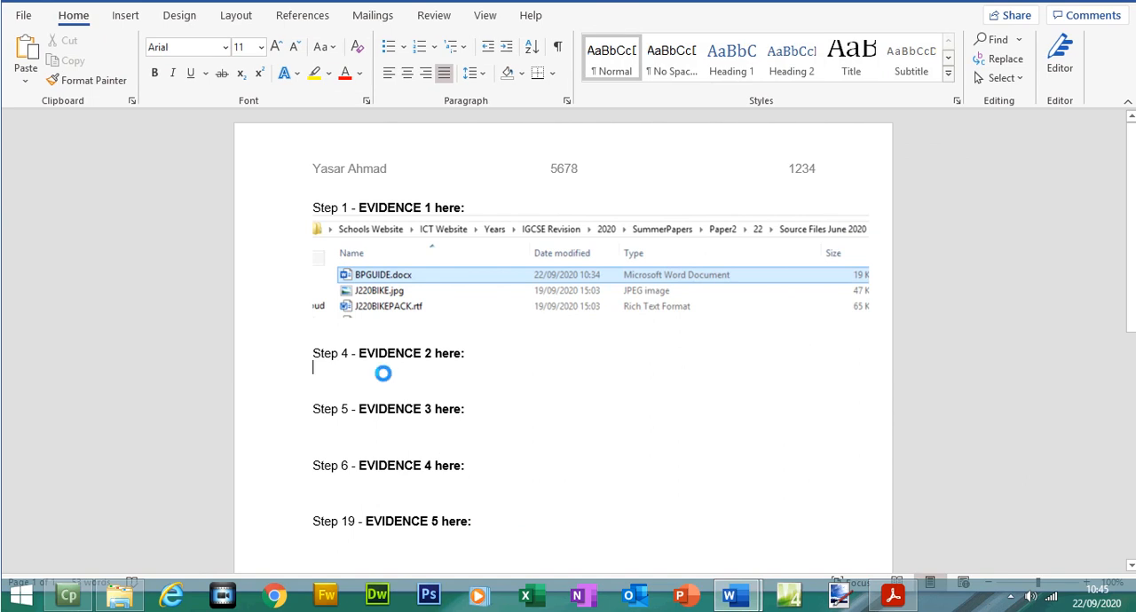
key("ctrl+v")
left_click(382, 372)
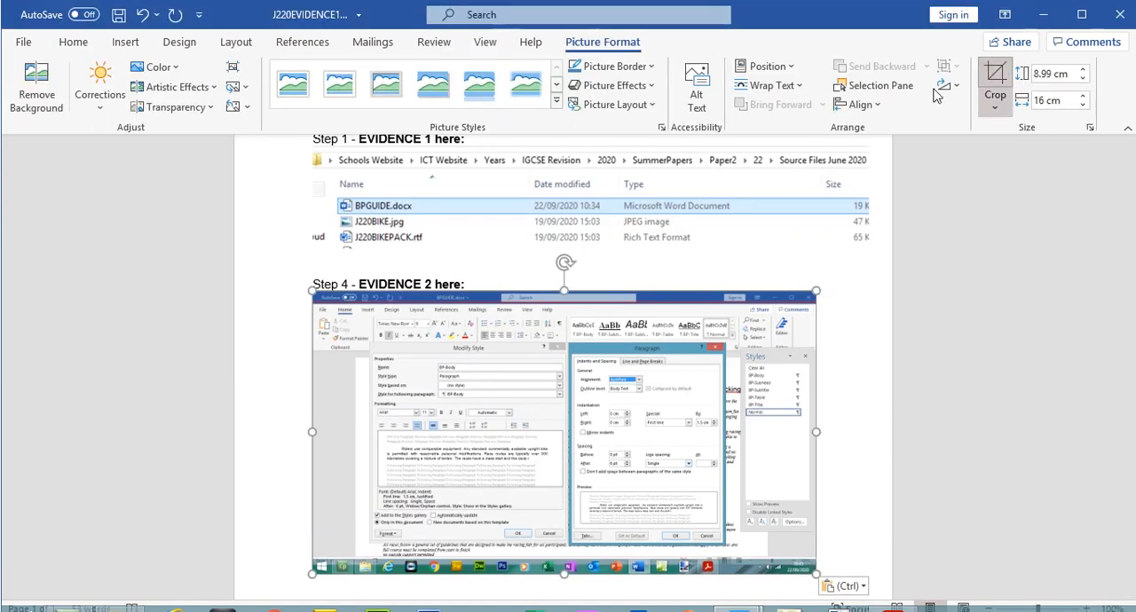
Step: Crop the EVIDENCE 2 screenshot to the Modify Style and Paragraph dialogs and enlarge it to 10.13 cm by 17.57 cm
left_click_drag(325, 300, 380, 347)
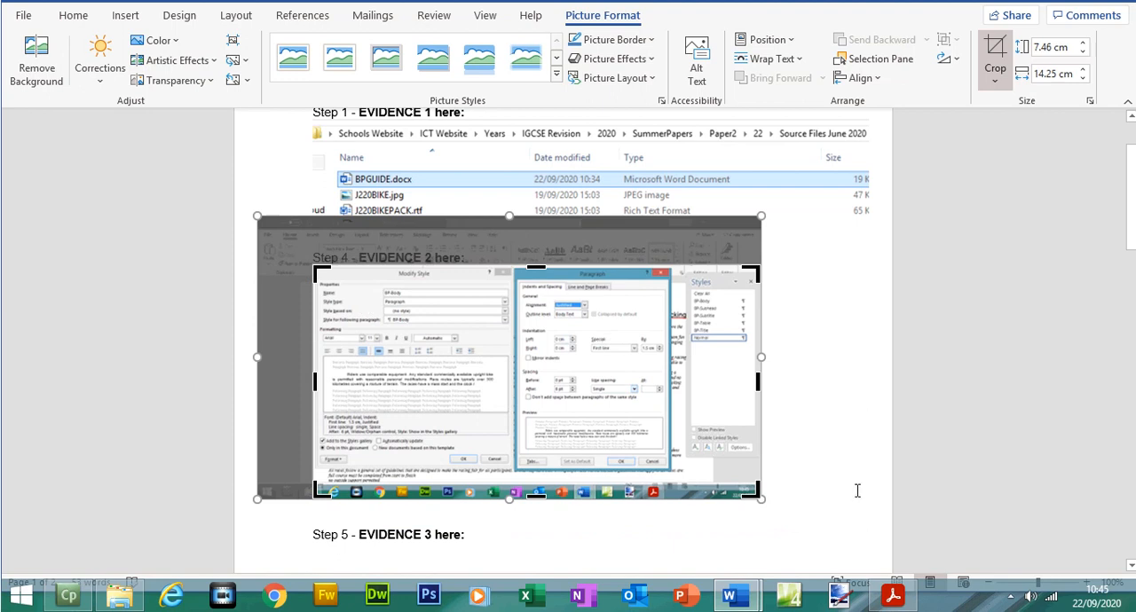
left_click_drag(735, 482, 866, 520)
left_click(996, 50)
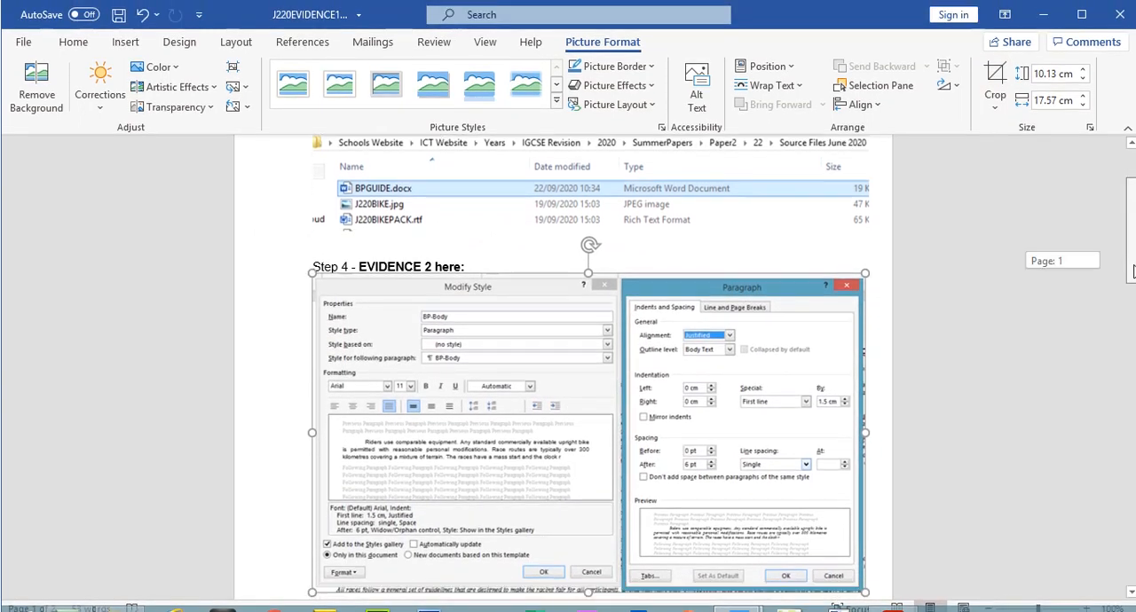
scroll(526, 262, "down", 3)
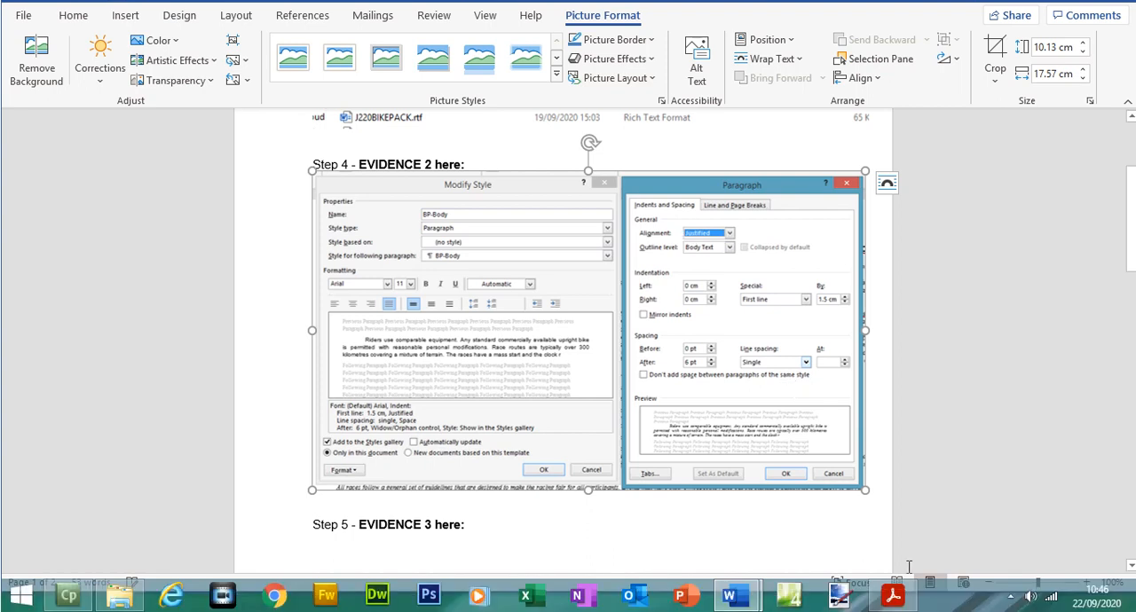
Step: Switch to the exam paper in Acrobat Reader and highlight the EVIDENCE 2 box, the step 5 instruction and the EVIDENCE 3 box
left_click(893, 596)
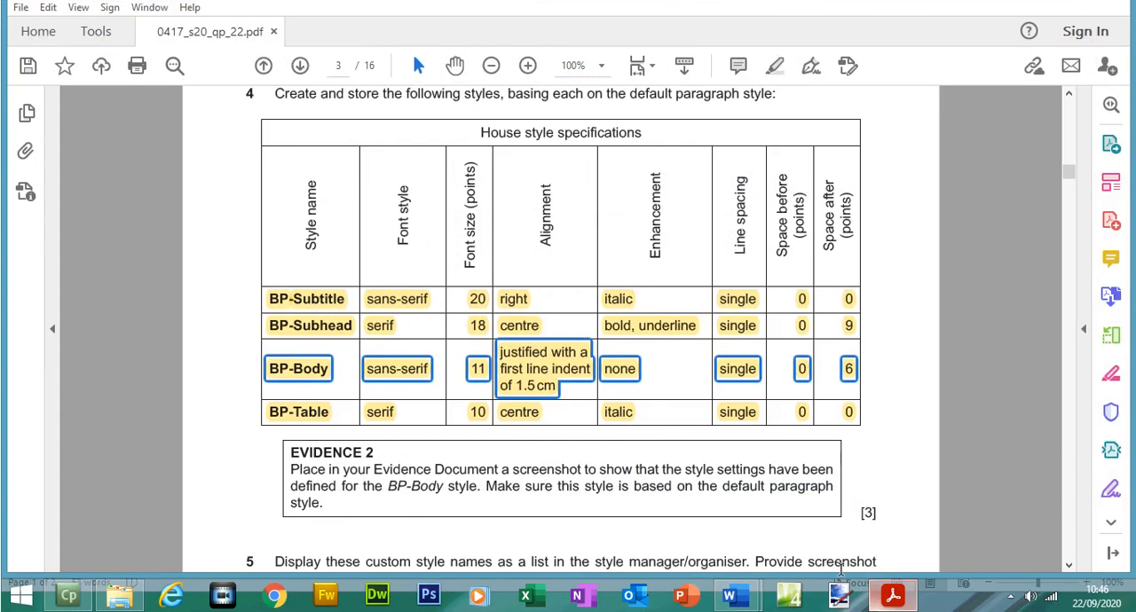
left_click_drag(286, 444, 333, 509)
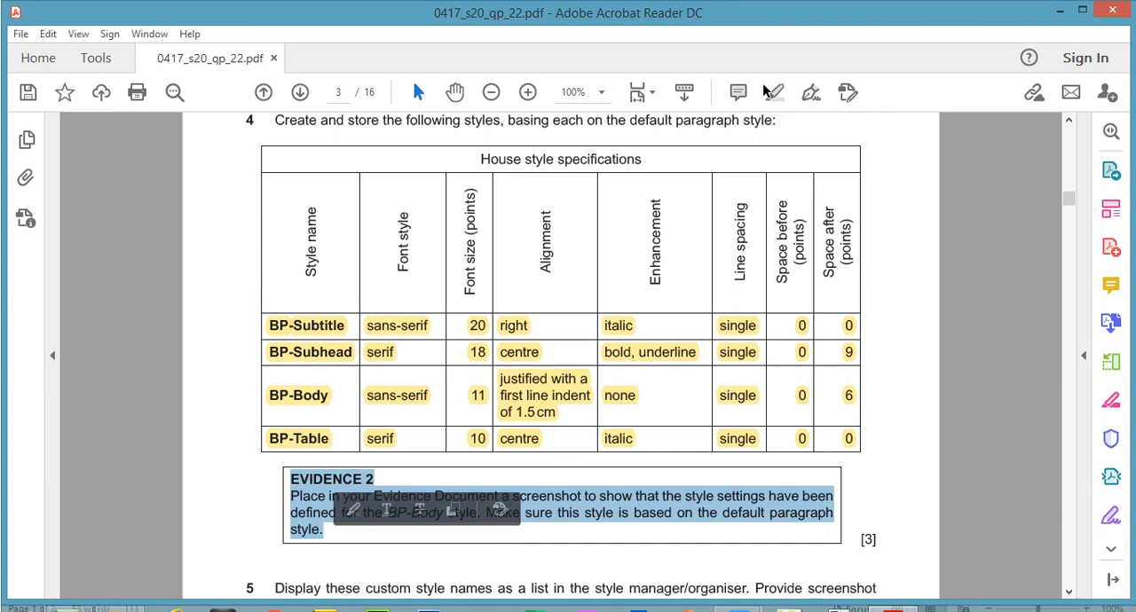
left_click(775, 67)
left_click_drag(1074, 203, 1075, 216)
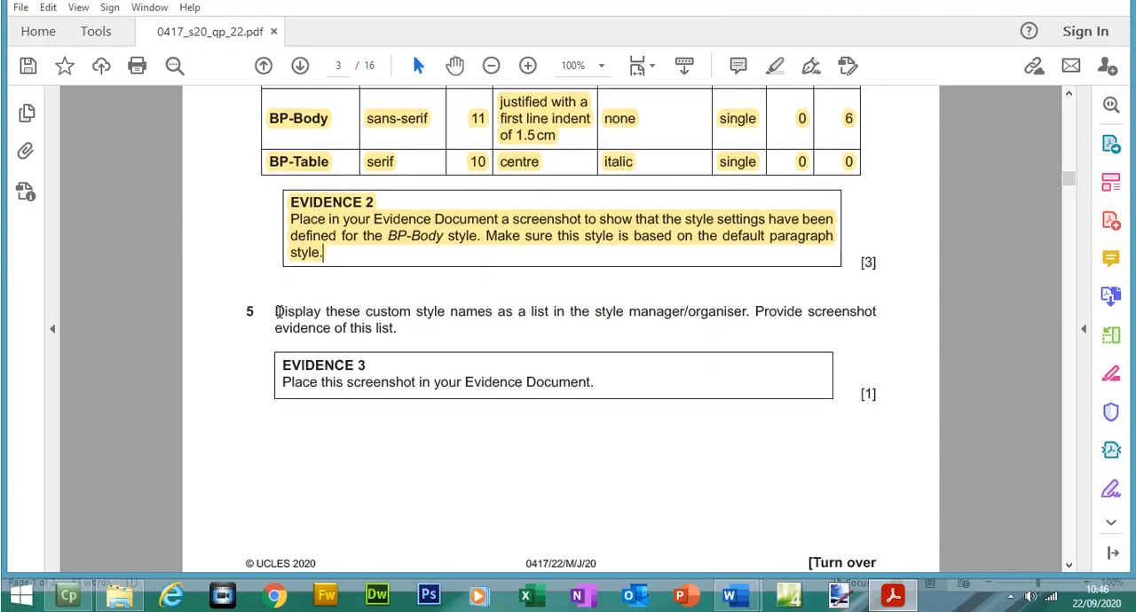
left_click_drag(276, 338, 597, 393)
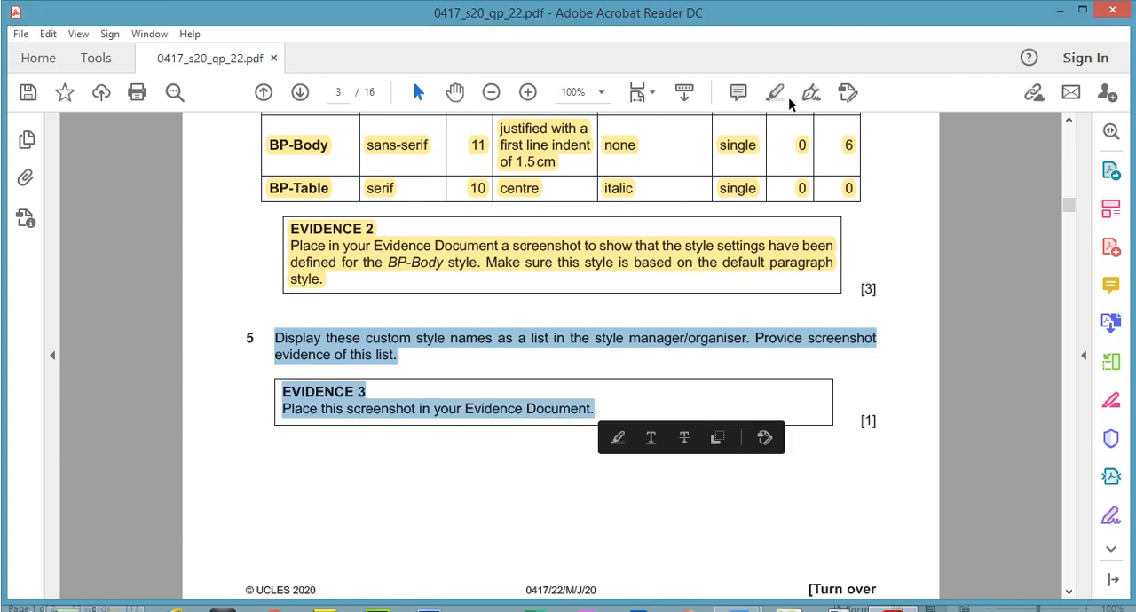
left_click(774, 65)
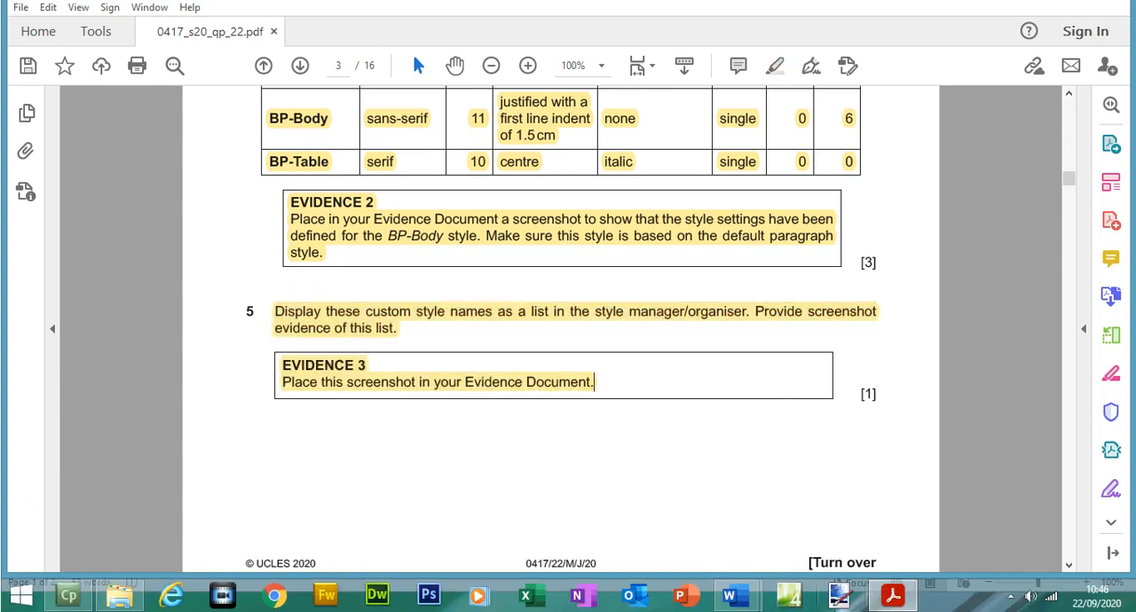
Step: Capture BPGUIDE's Styles list in Word and paste the screenshot into the Evidence Document below "Step 5 - EVIDENCE 3 here:"
left_click(737, 597)
left_click(798, 540)
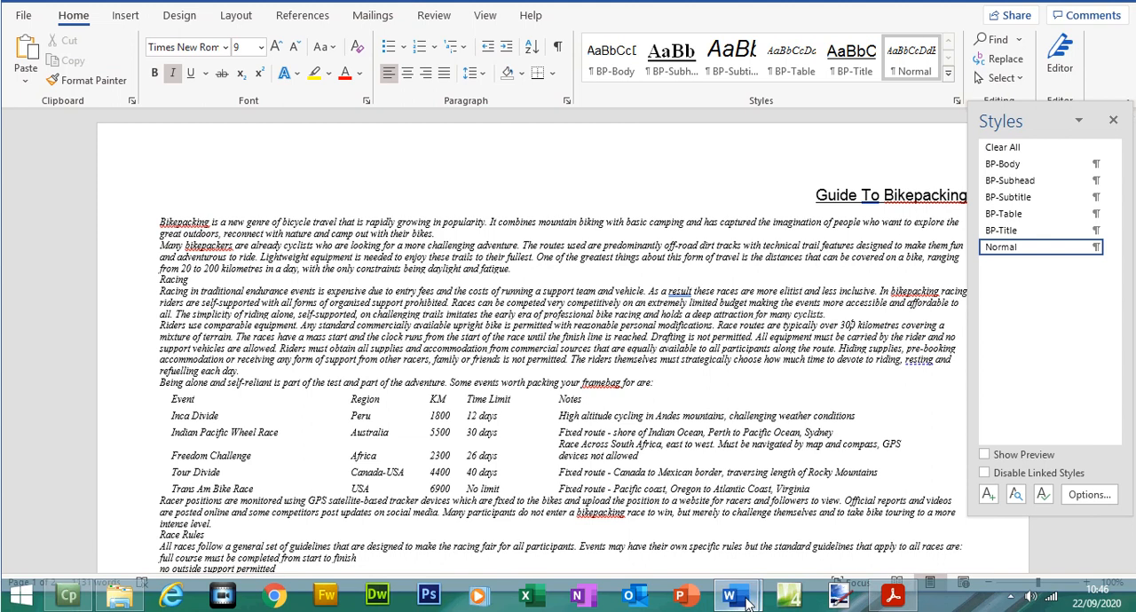
left_click(743, 603)
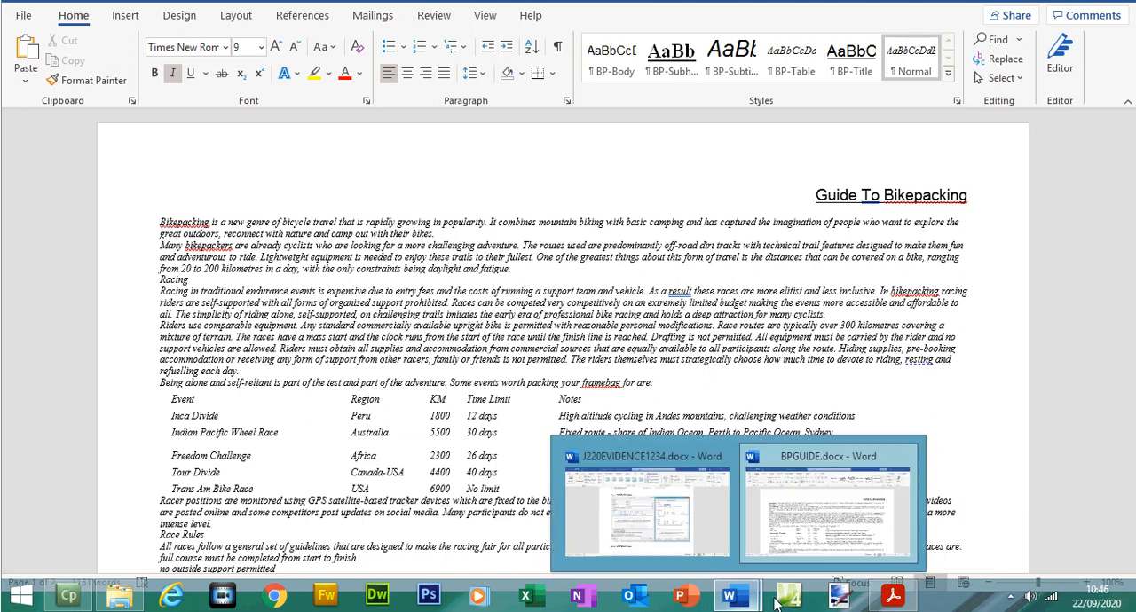
left_click(896, 599)
left_click(732, 599)
left_click(733, 602)
left_click(644, 503)
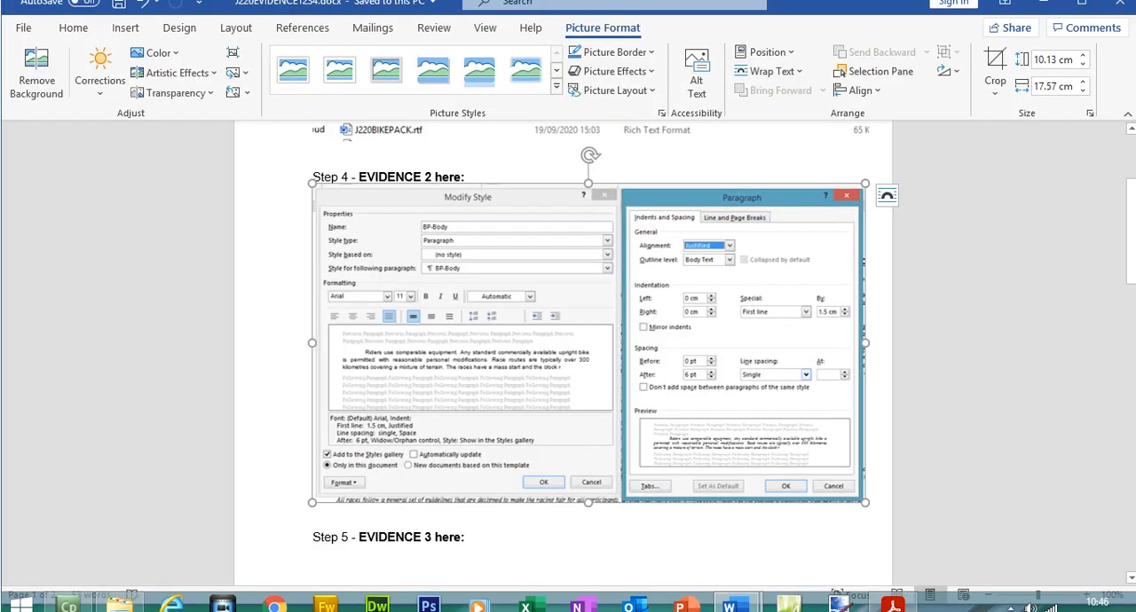
scroll(489, 350, "down", 5)
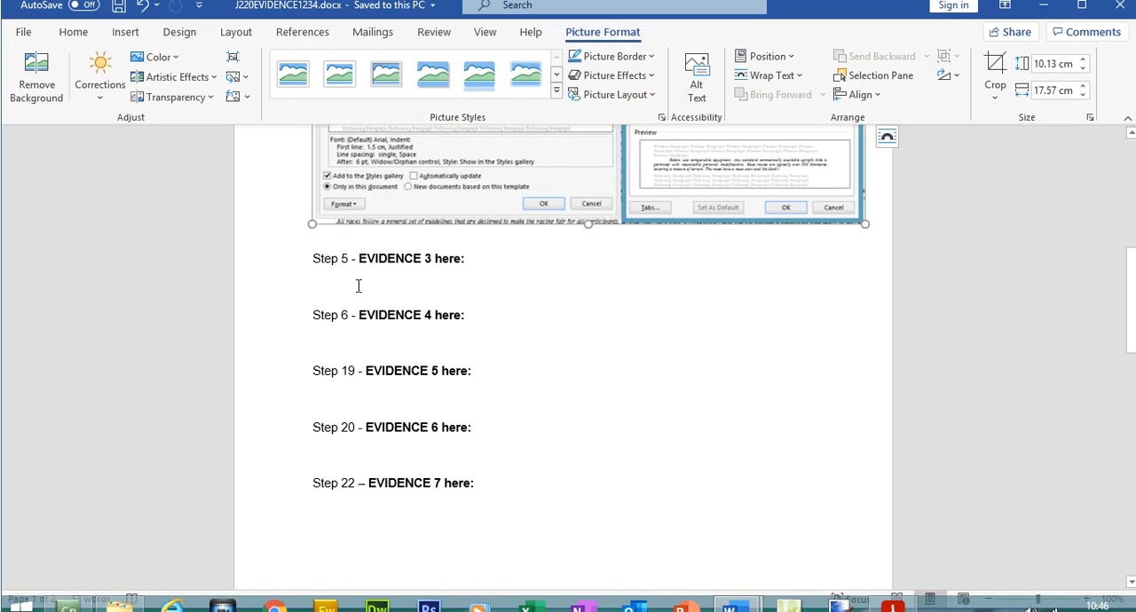
left_click(359, 285)
key("ctrl+v")
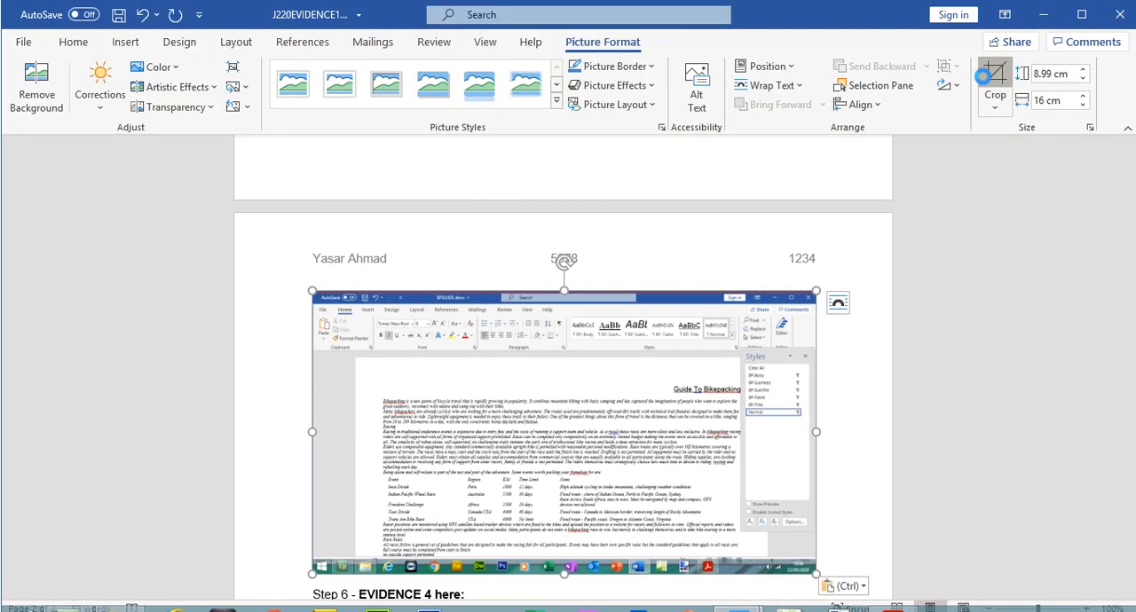
Step: Crop the EVIDENCE 3 screenshot to the Styles list, enlarged to 7.13 cm by 5.82 cm, and save the Evidence Document
left_click(995, 66)
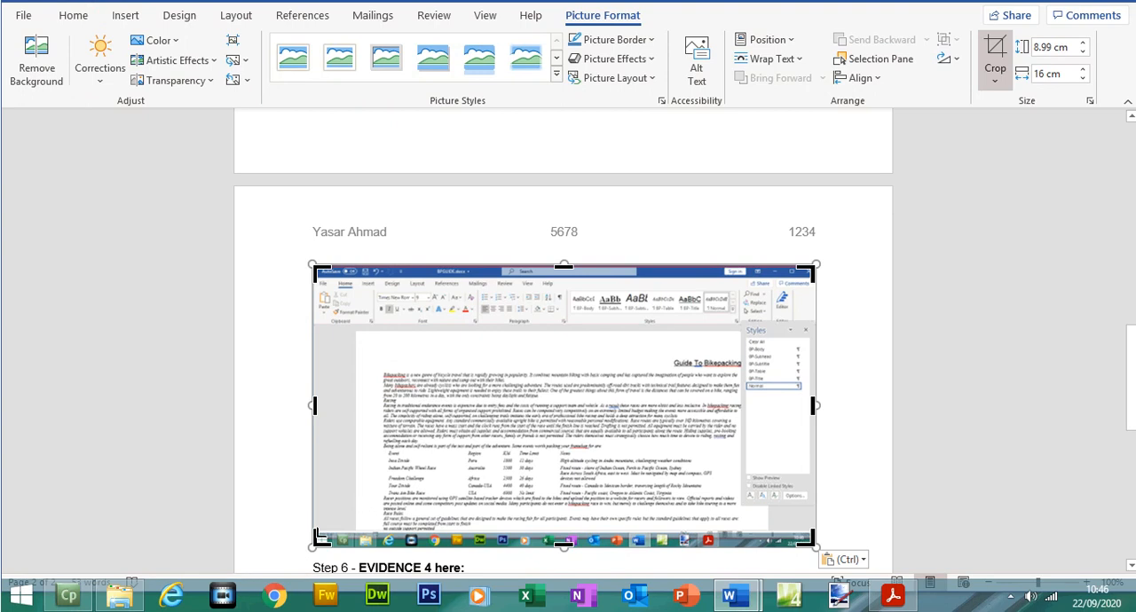
left_click_drag(465, 467, 741, 413)
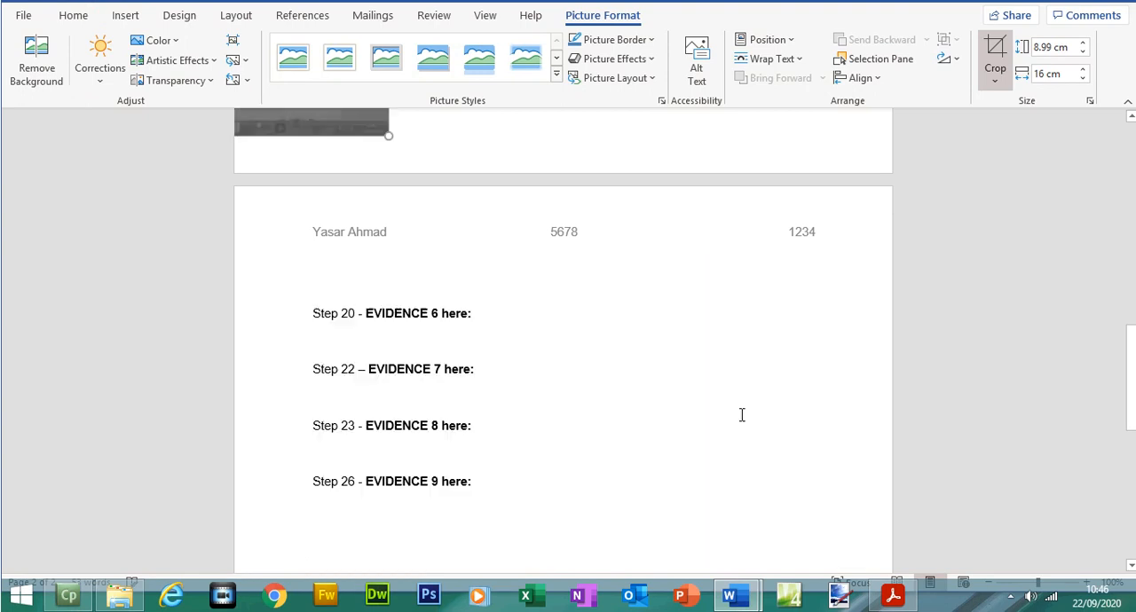
scroll(453, 354, "up", 6)
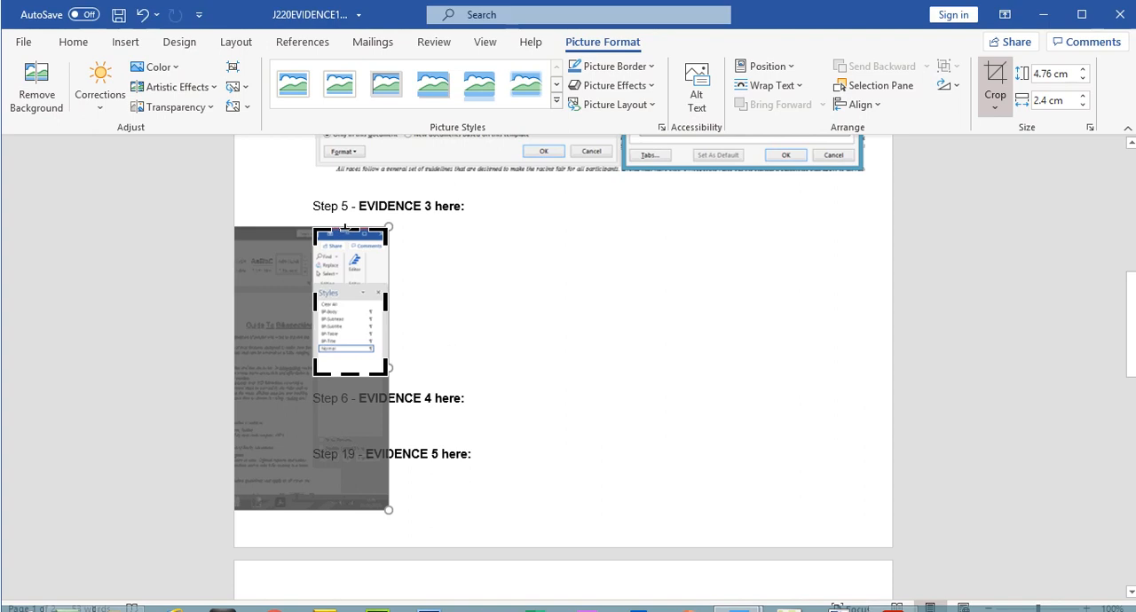
left_click_drag(345, 229, 497, 334)
left_click(995, 78)
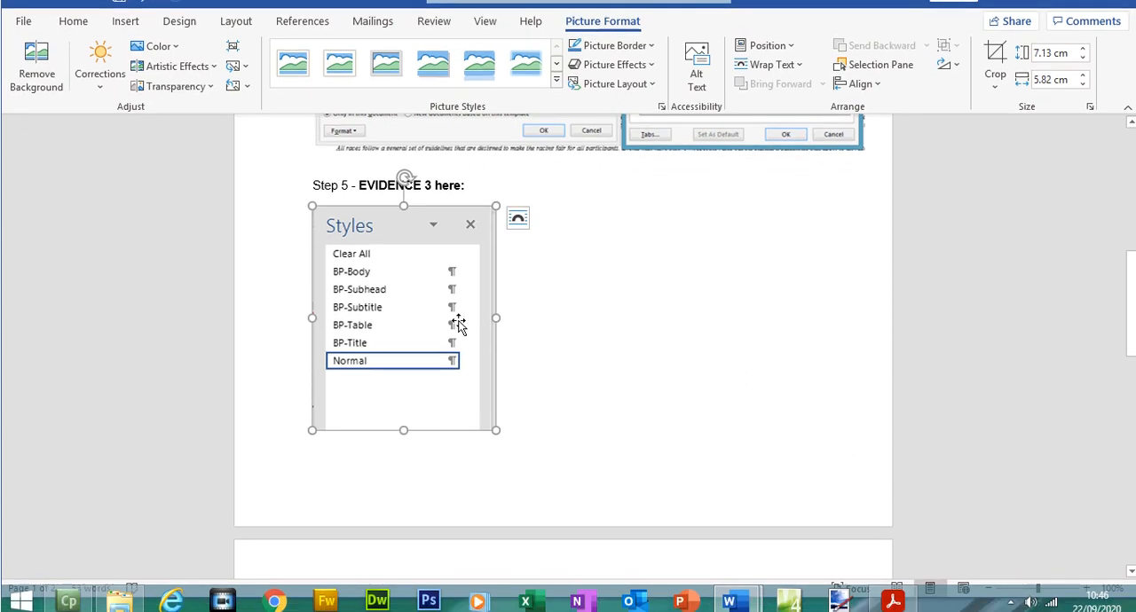
left_click(120, 16)
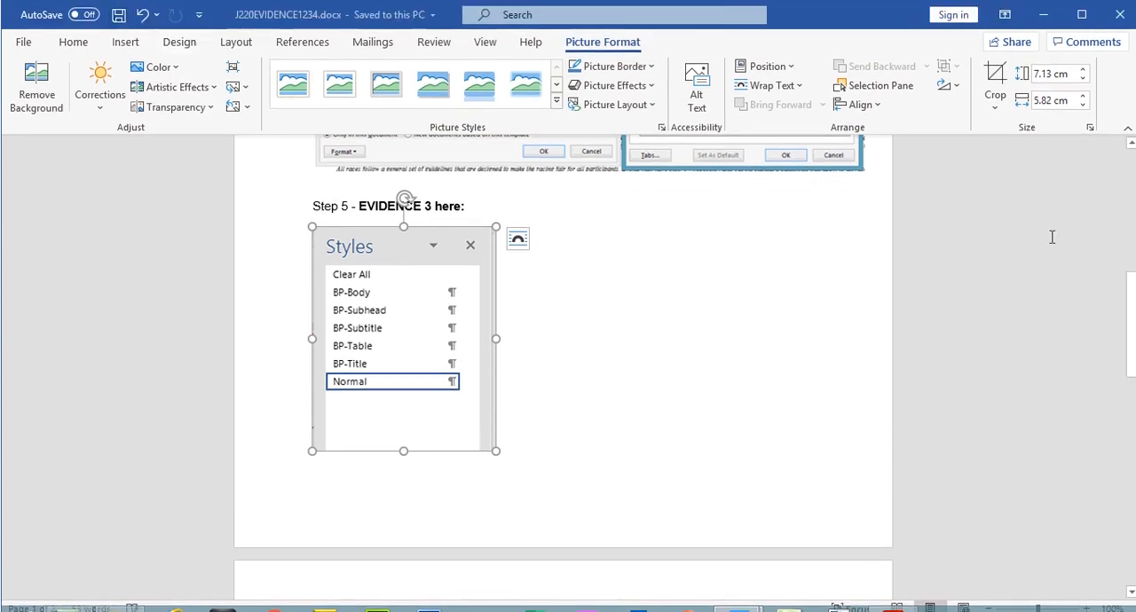
Step: Locate the EVIDENCE 4 heading, and read step 6's BP-Title instructions in the exam paper in Acrobat Reader
left_click_drag(1132, 327, 1132, 365)
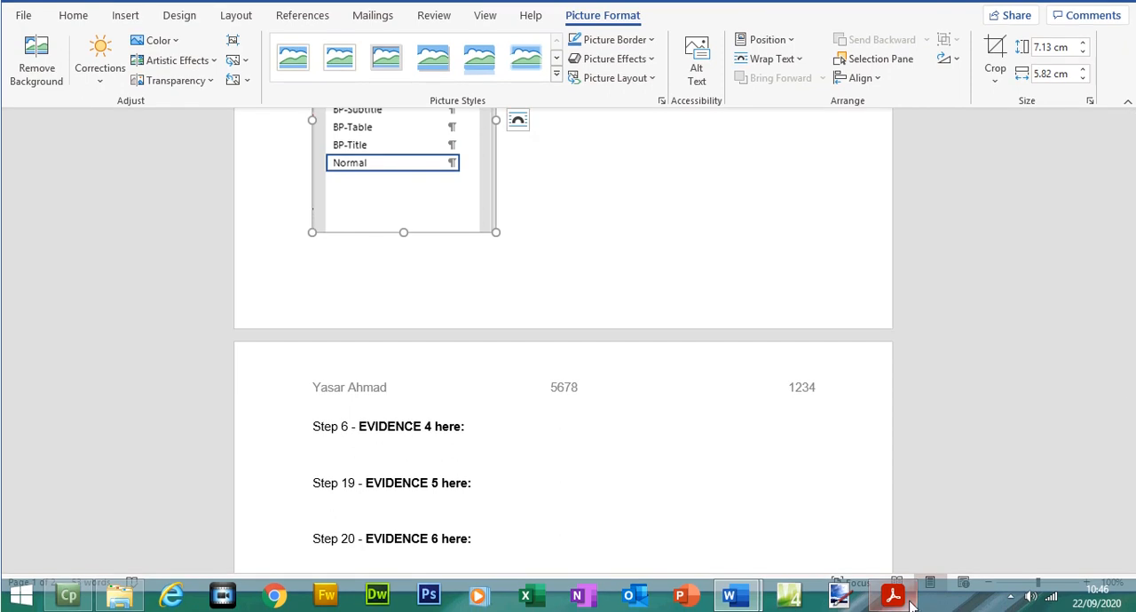
left_click(893, 600)
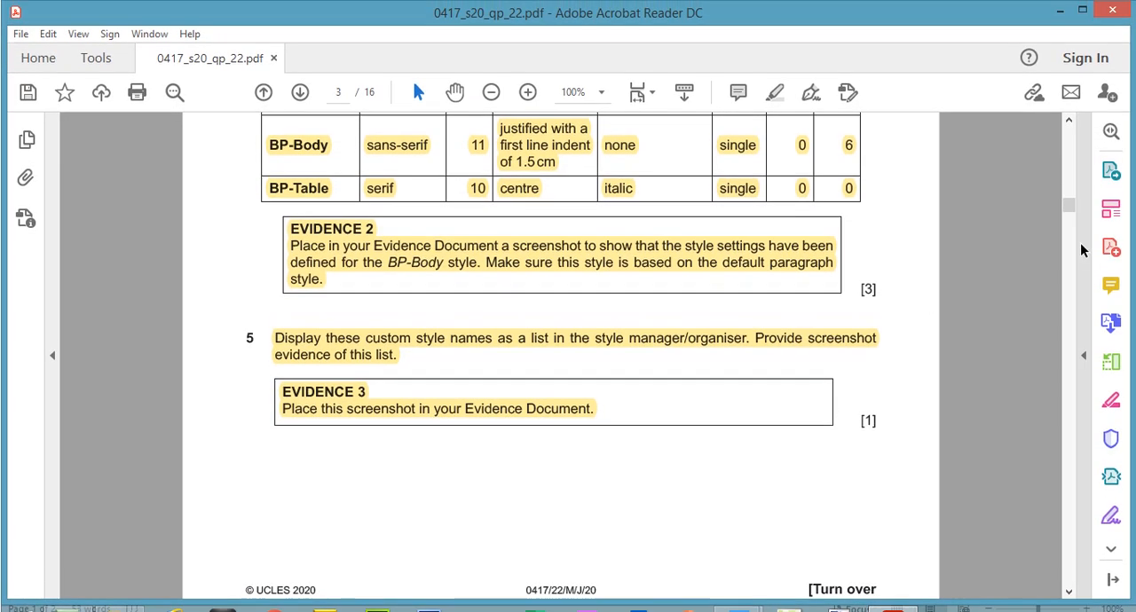
left_click_drag(1070, 203, 1069, 225)
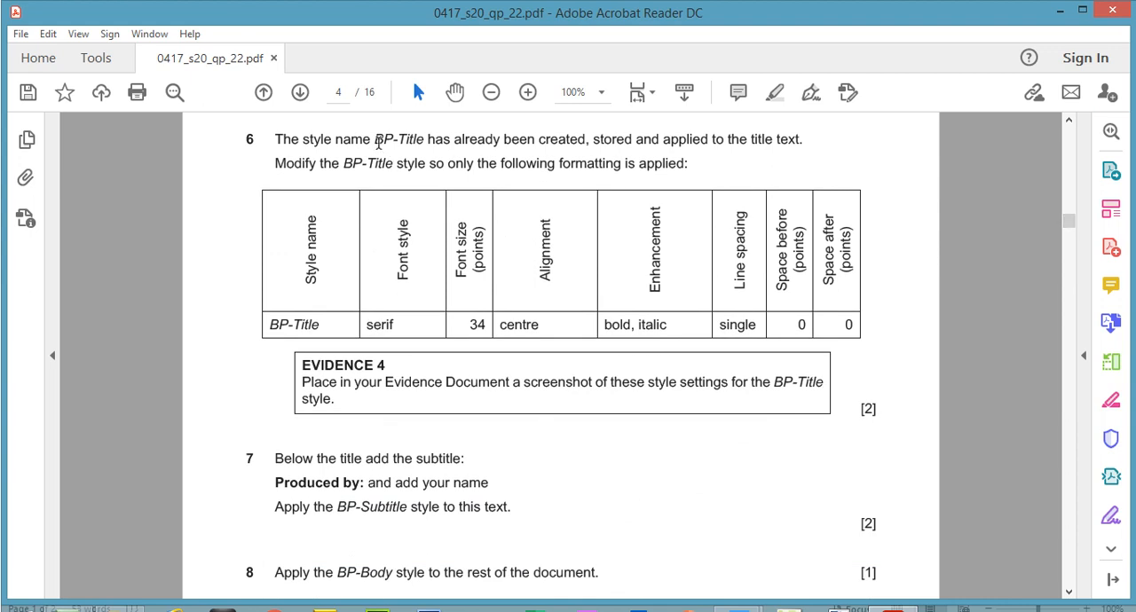
left_click_drag(379, 142, 787, 141)
left_click_drag(286, 164, 682, 167)
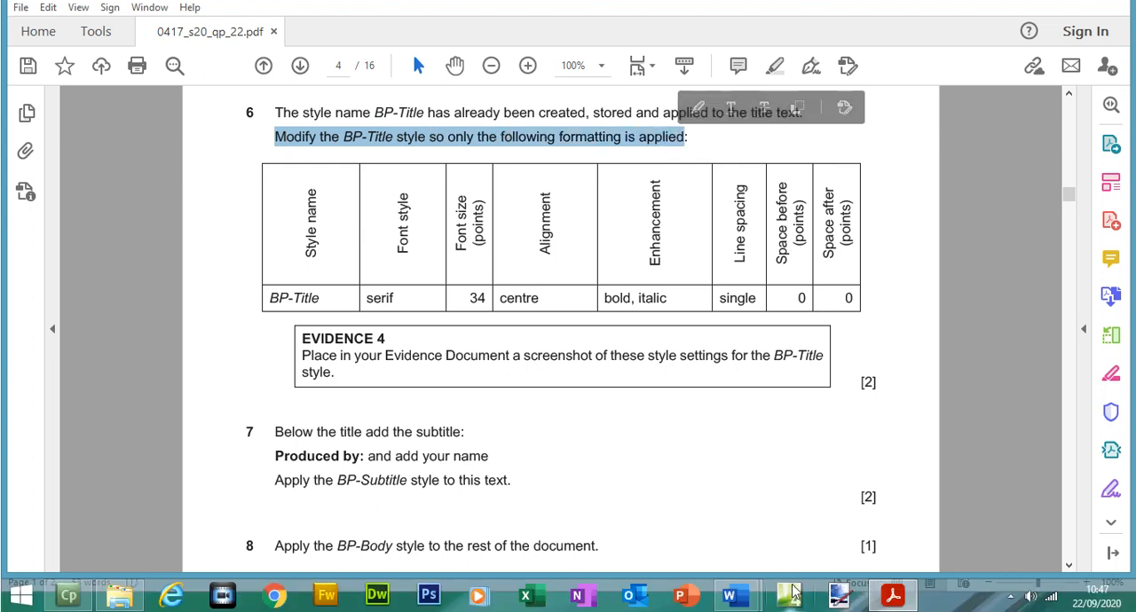
Step: Switch to BPGUIDE in Word and open the BP-Title style for modification
mouse_move(730, 596)
left_click(817, 527)
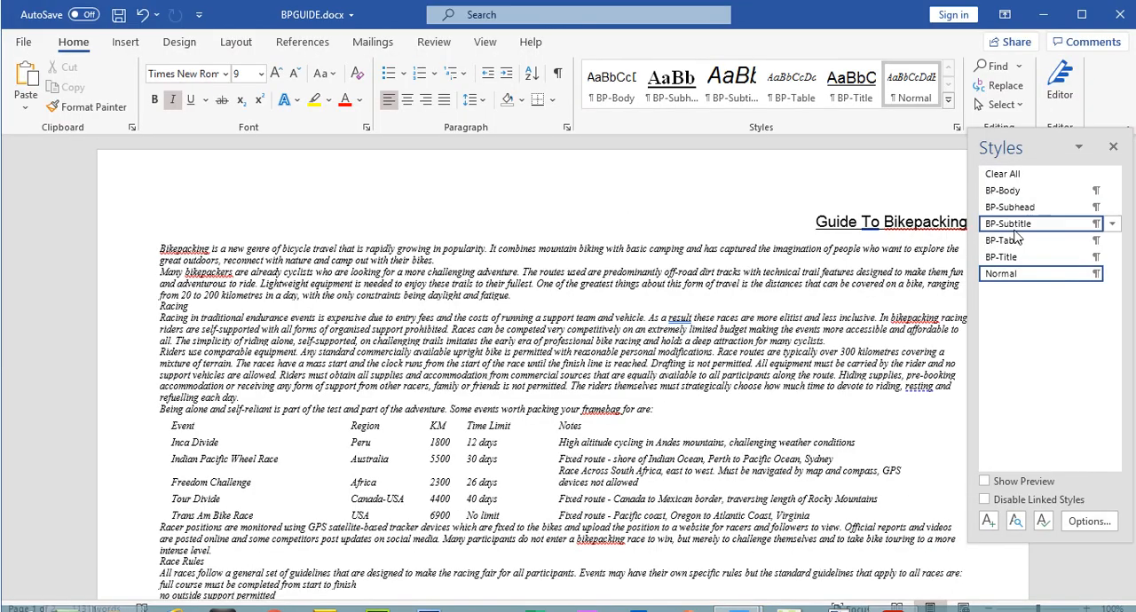
right_click(1014, 264)
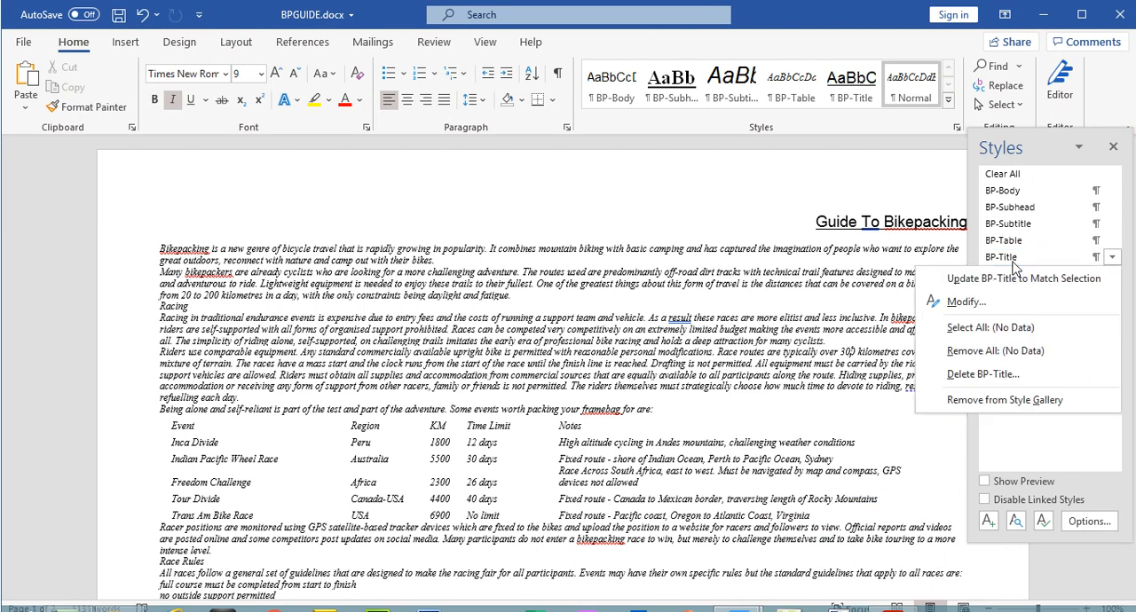
left_click(1008, 298)
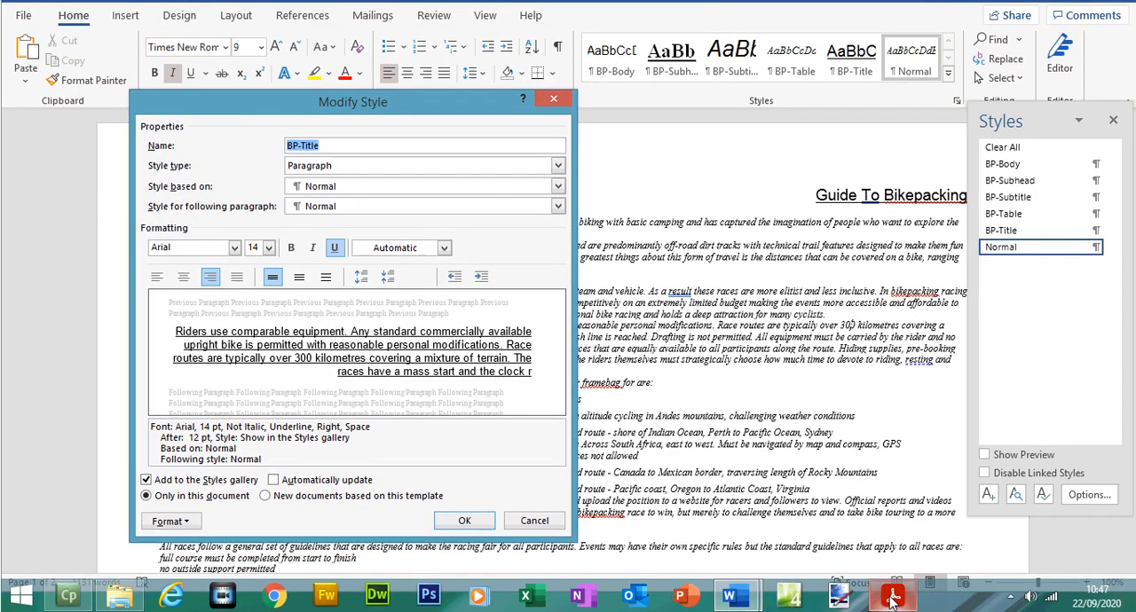
Step: Check BP-Title's font style and size in the exam paper, return to Word and set the style's font to Times New Roman
left_click(892, 600)
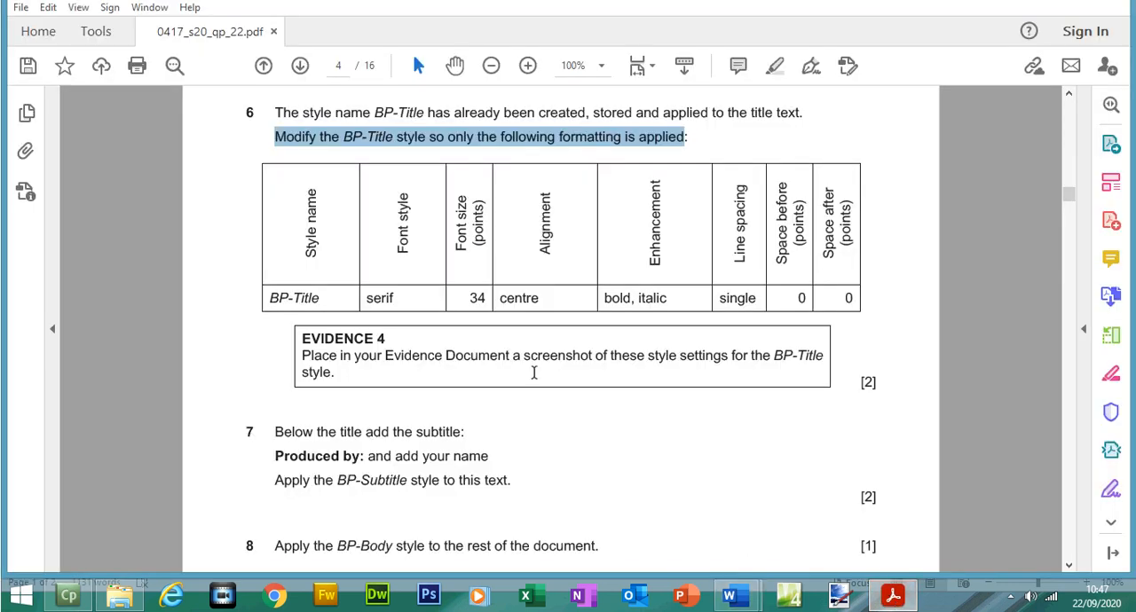
left_click_drag(367, 306, 474, 307)
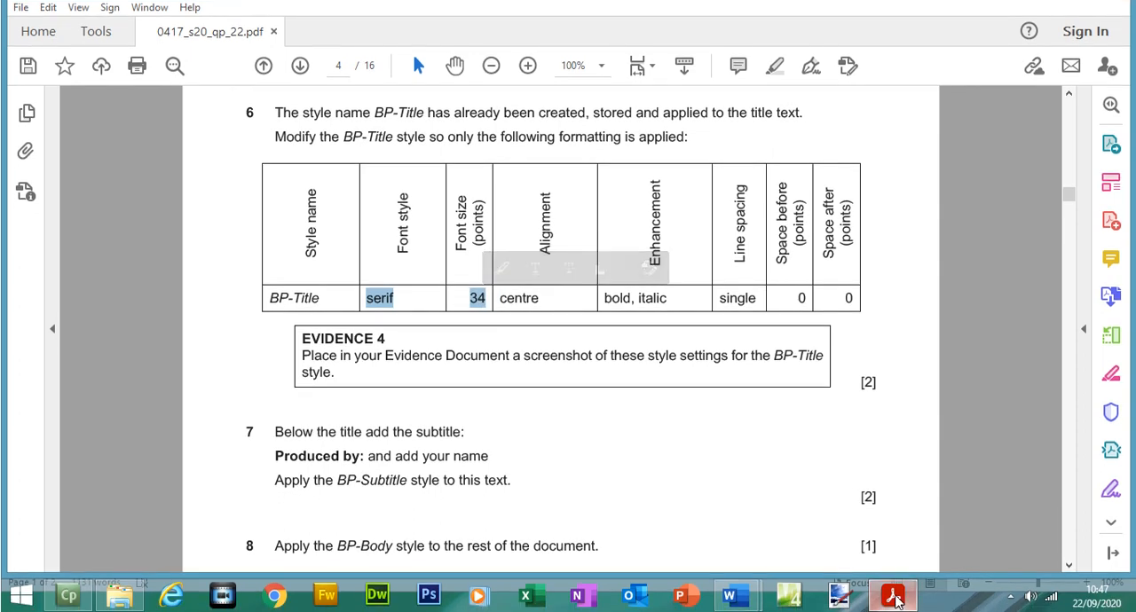
left_click(894, 604)
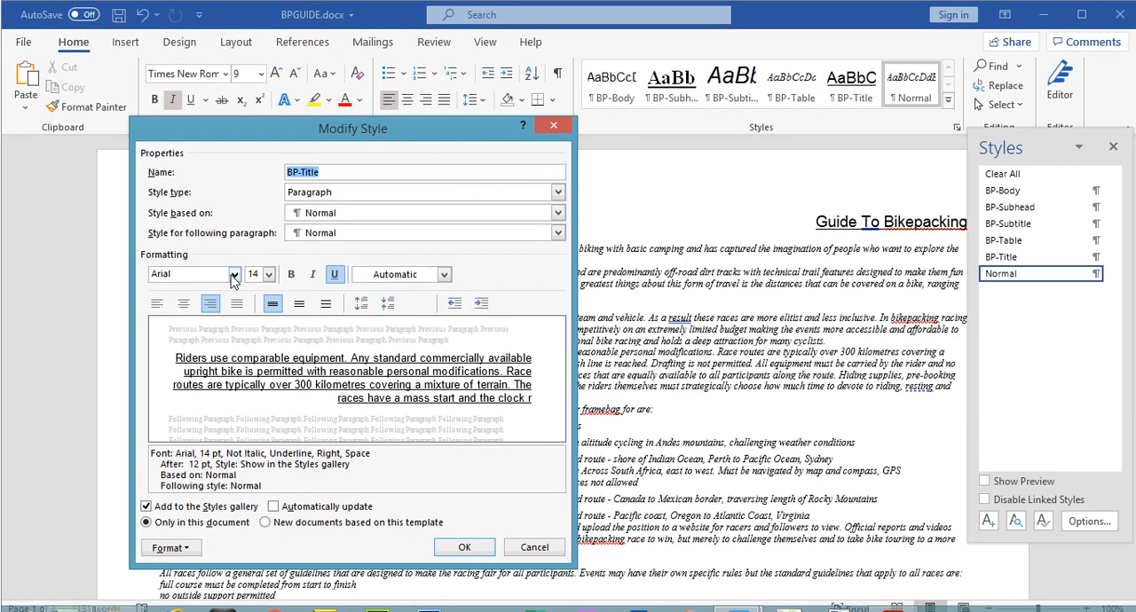
left_click(234, 274)
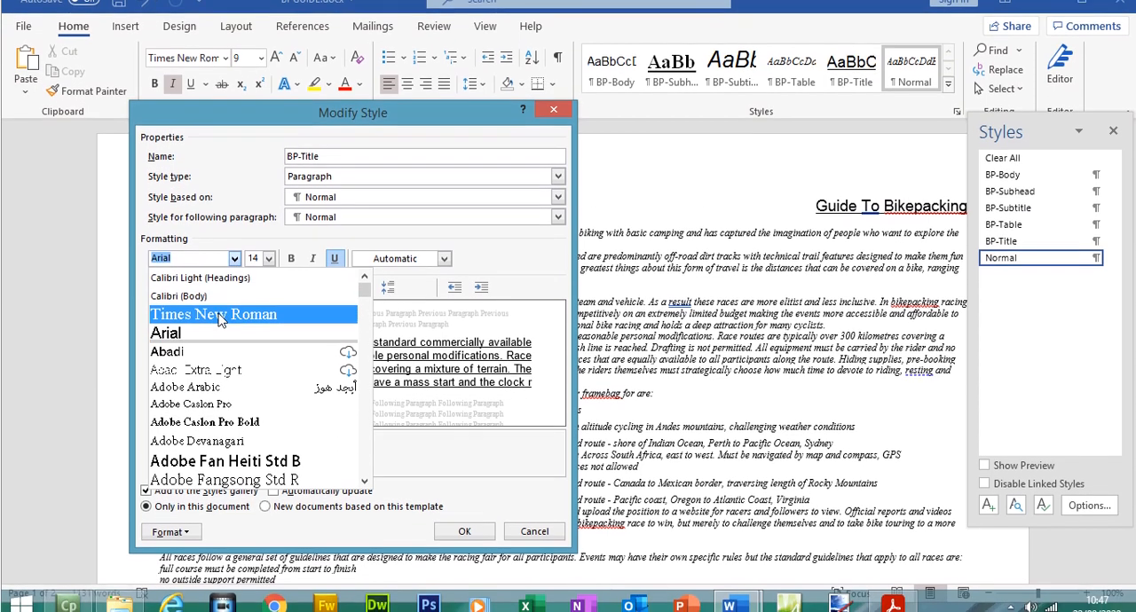
left_click(220, 318)
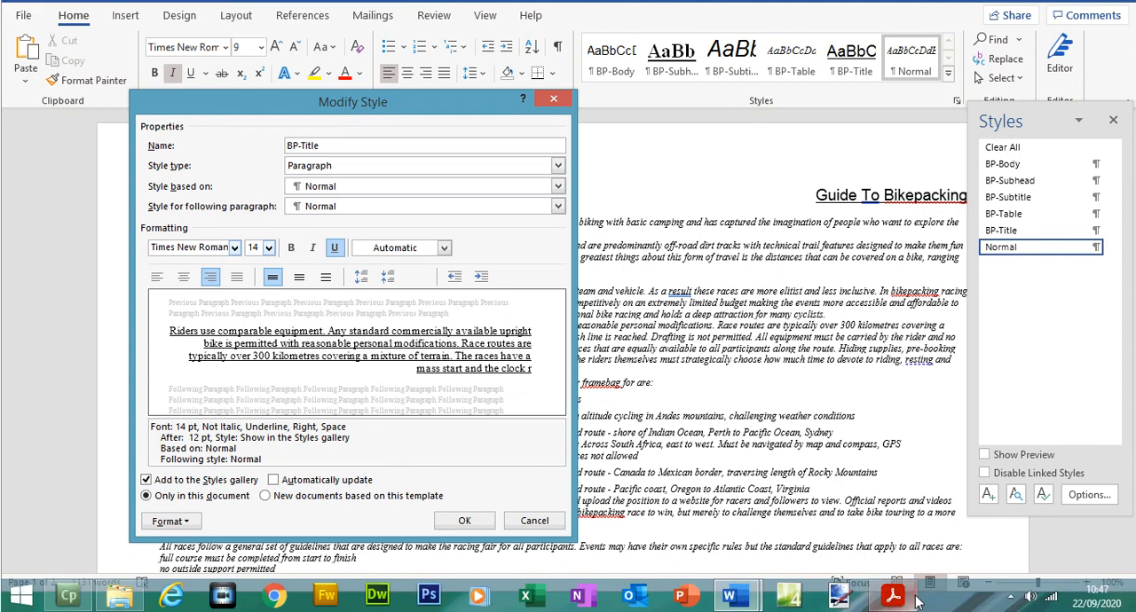
Step: Recheck the exam paper's BP-Title row, return to Word and set the style's font size to 36
left_click(899, 592)
left_click(898, 592)
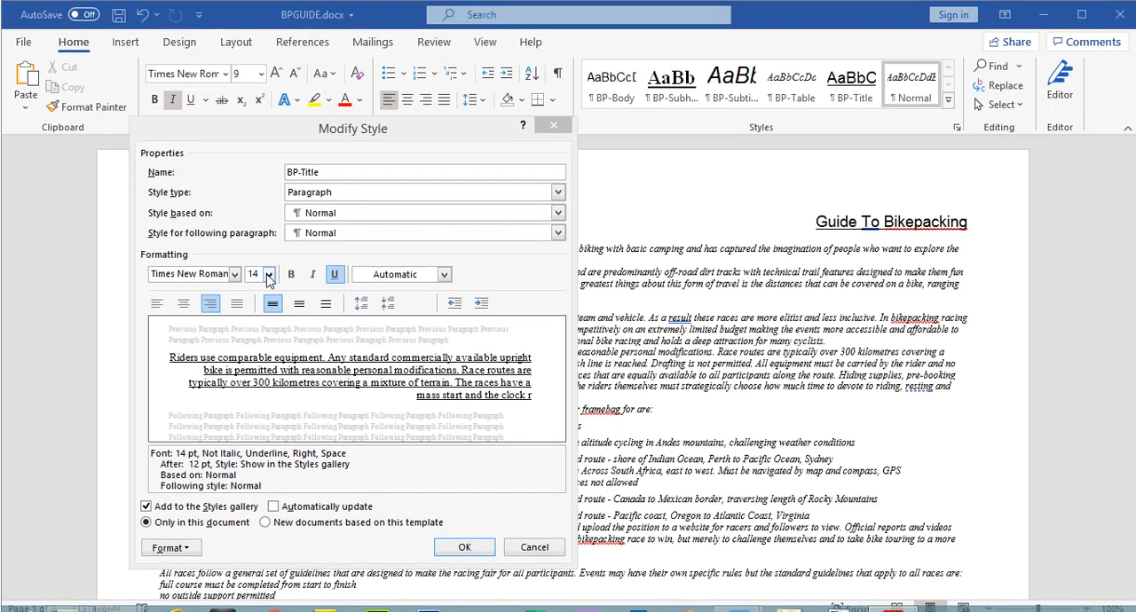
left_click(268, 248)
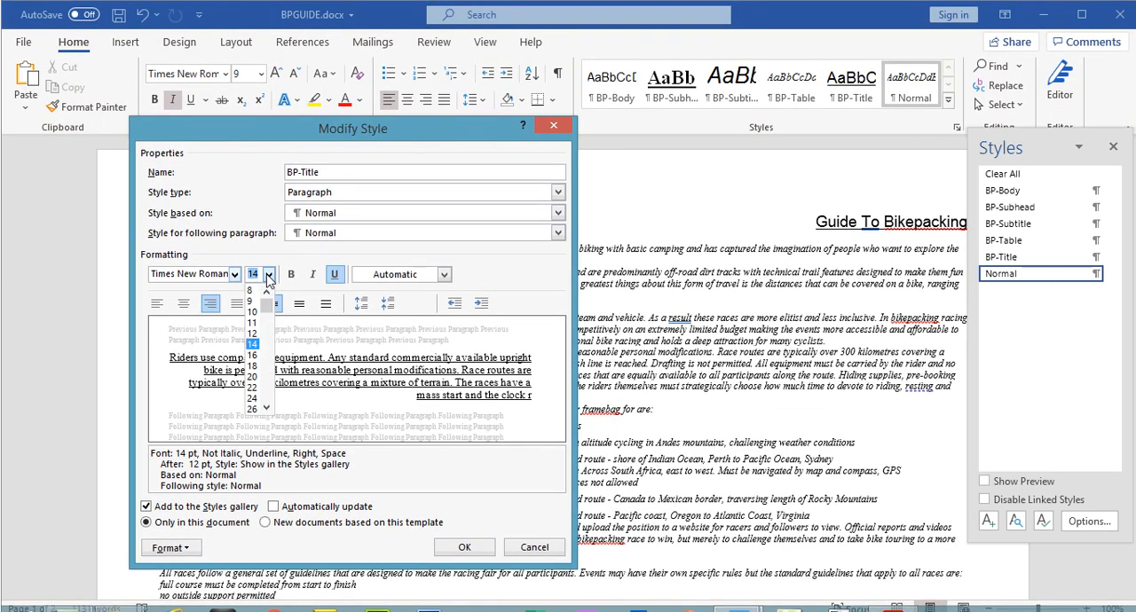
scroll(269, 406, "down", 2)
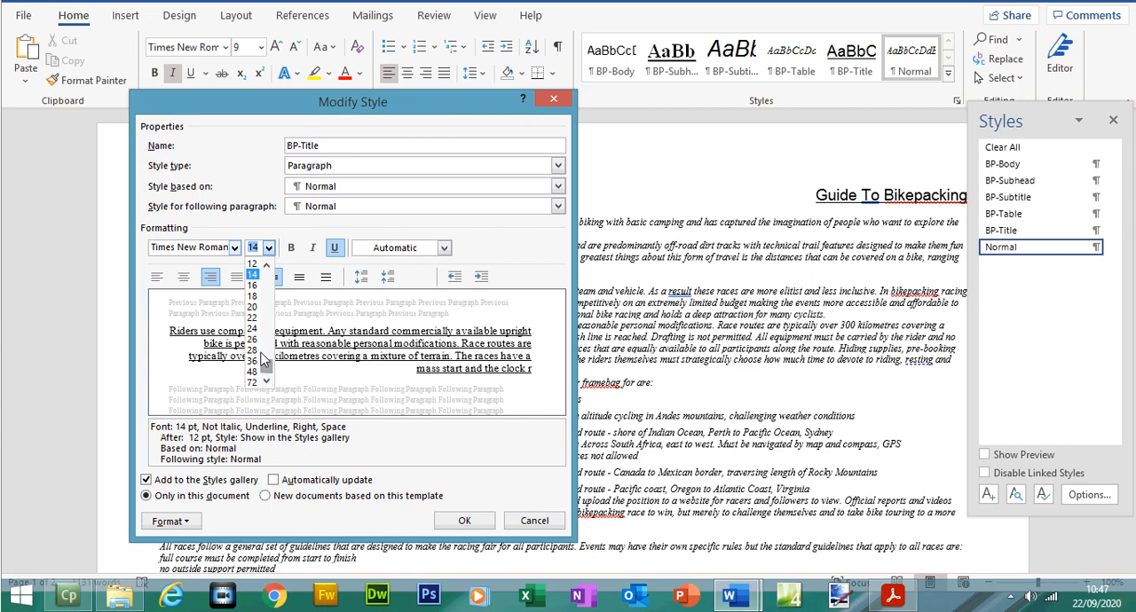
left_click(258, 362)
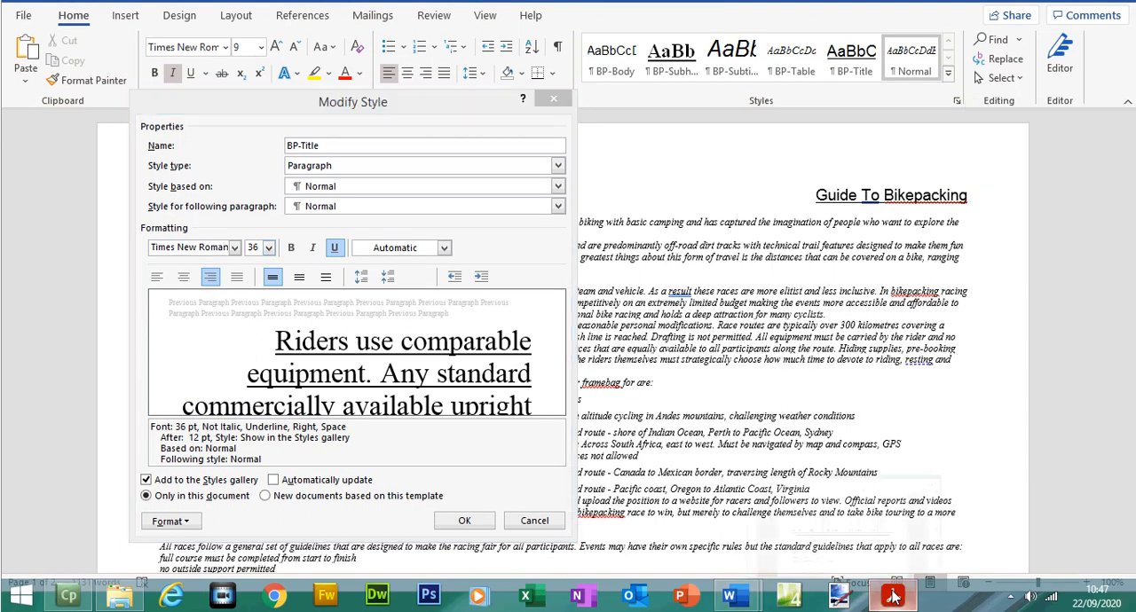
Step: Check BP-Title's alignment and enhancement in the exam paper, and make the style centred, bold and italic without underline in Word
left_click(893, 595)
left_click_drag(499, 300, 664, 302)
key("alt+Tab")
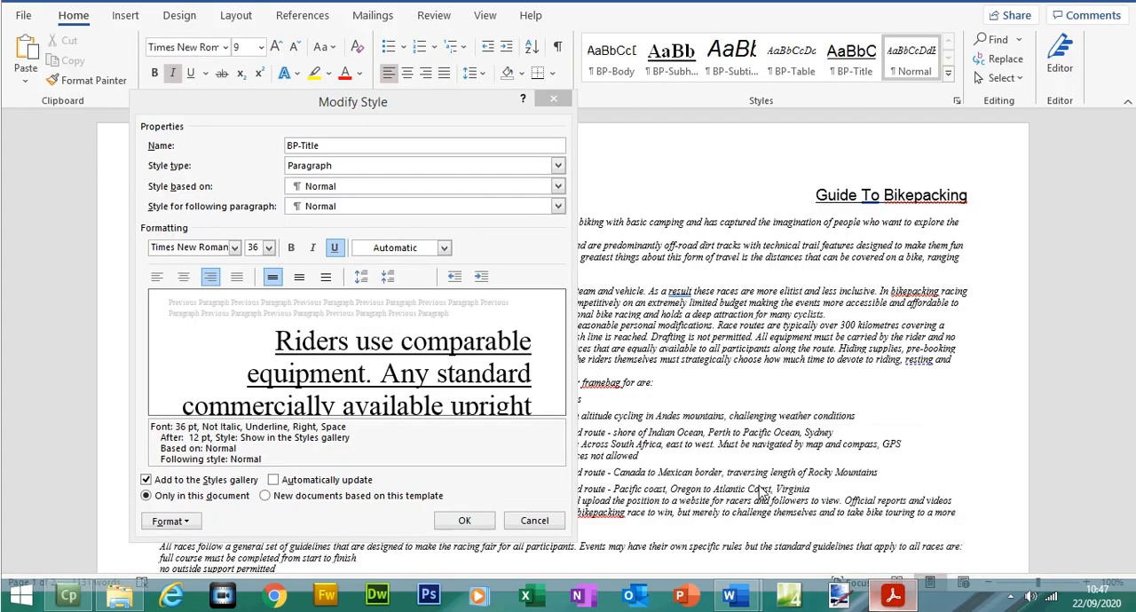
left_click(184, 277)
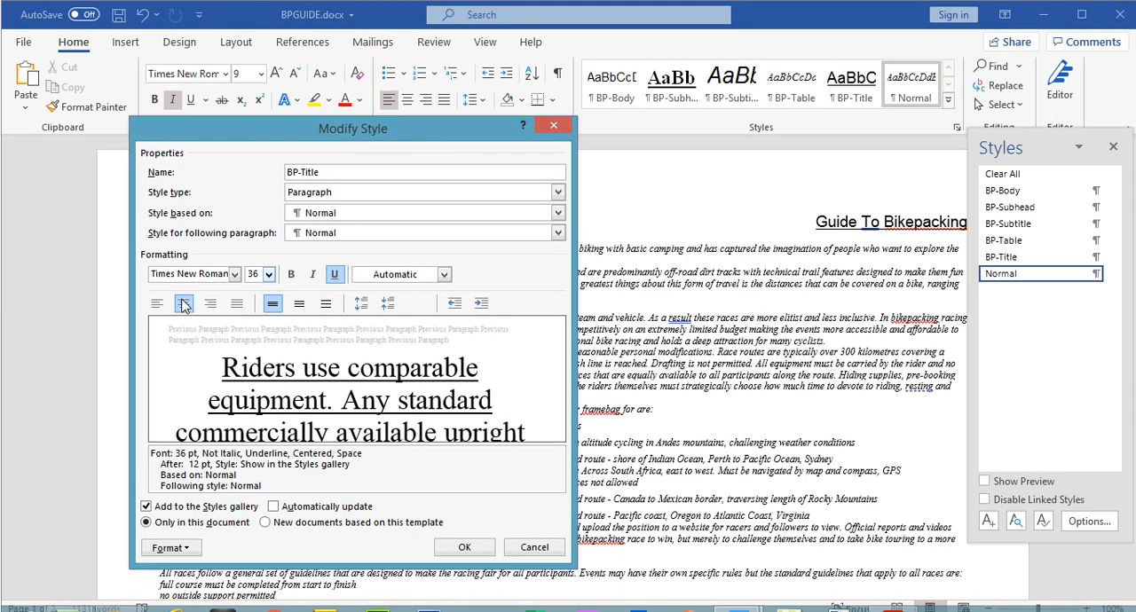
left_click(292, 273)
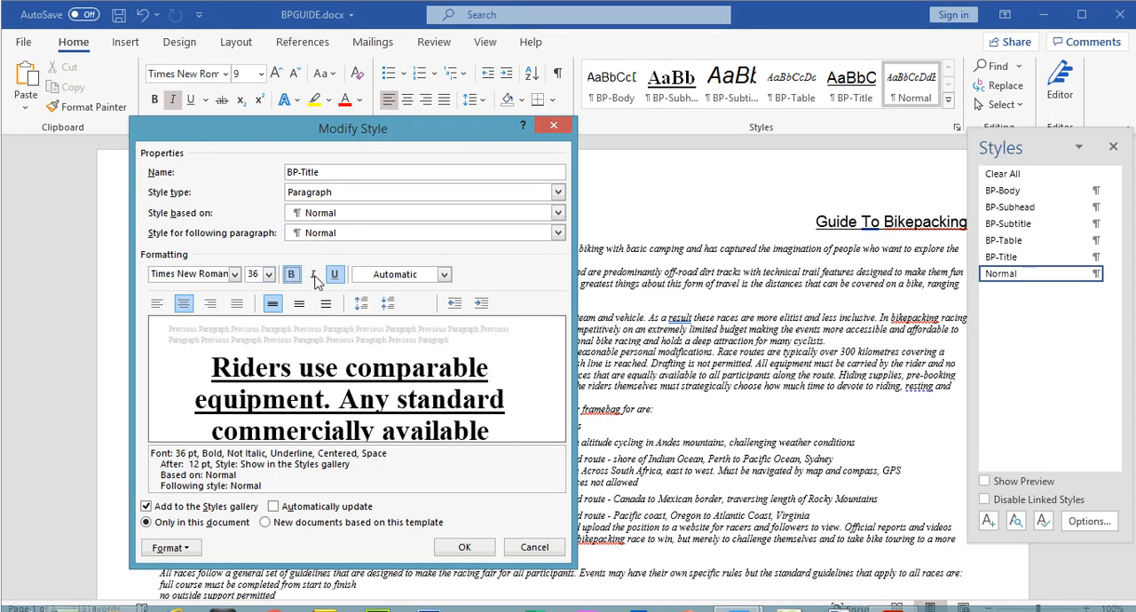
left_click(314, 276)
left_click(335, 274)
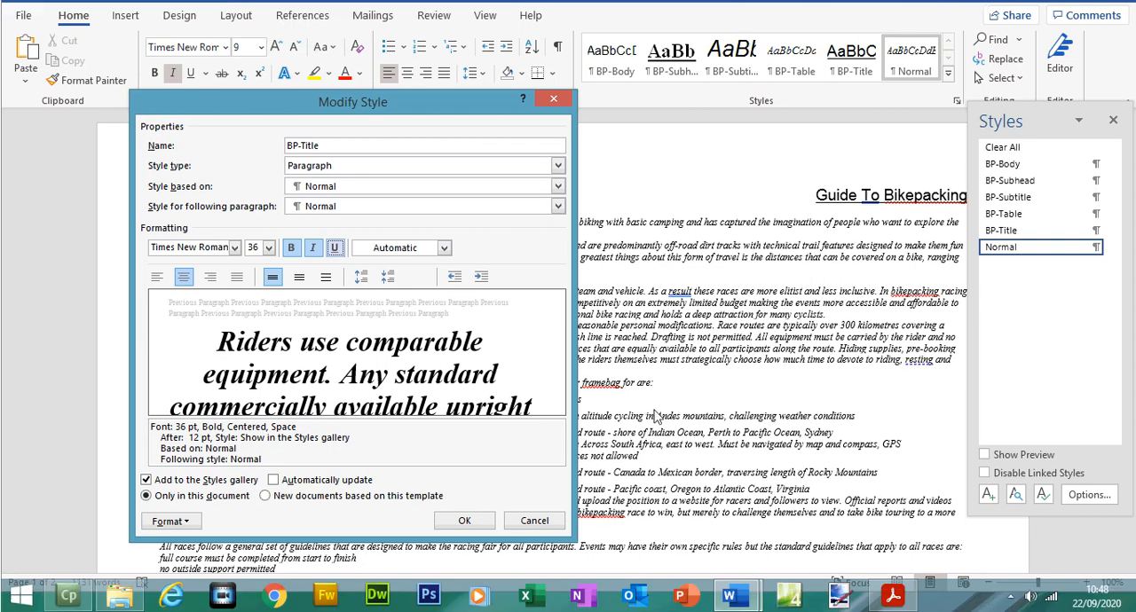
Step: Check BP-Title's spacing in the exam paper, then set the style's space after to 0 pt in Word and apply the changes
left_click(894, 593)
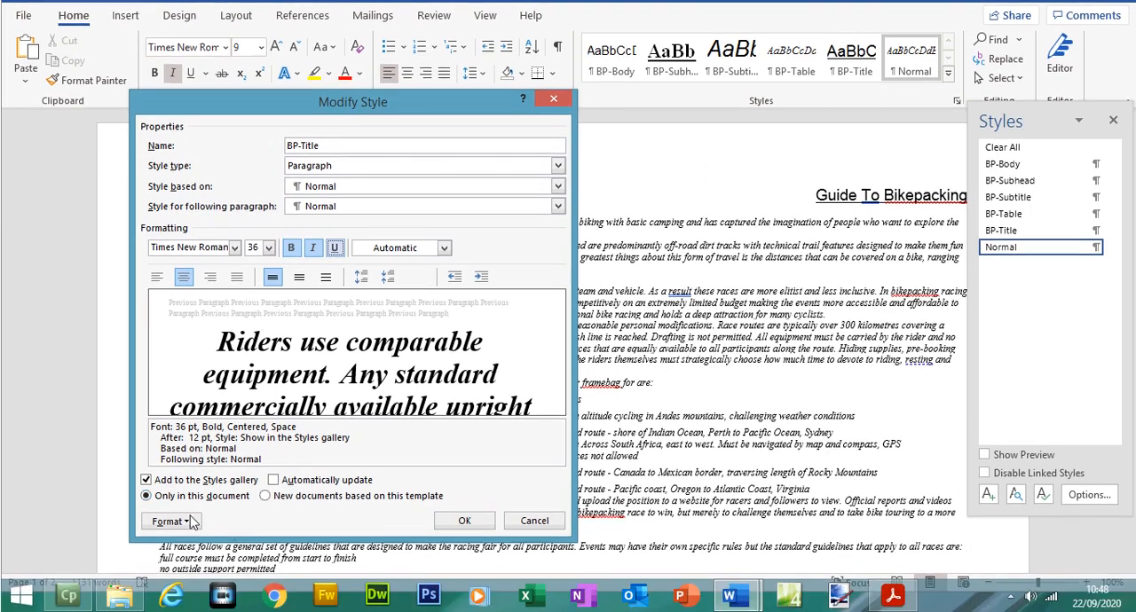
left_click(169, 521)
left_click(190, 368)
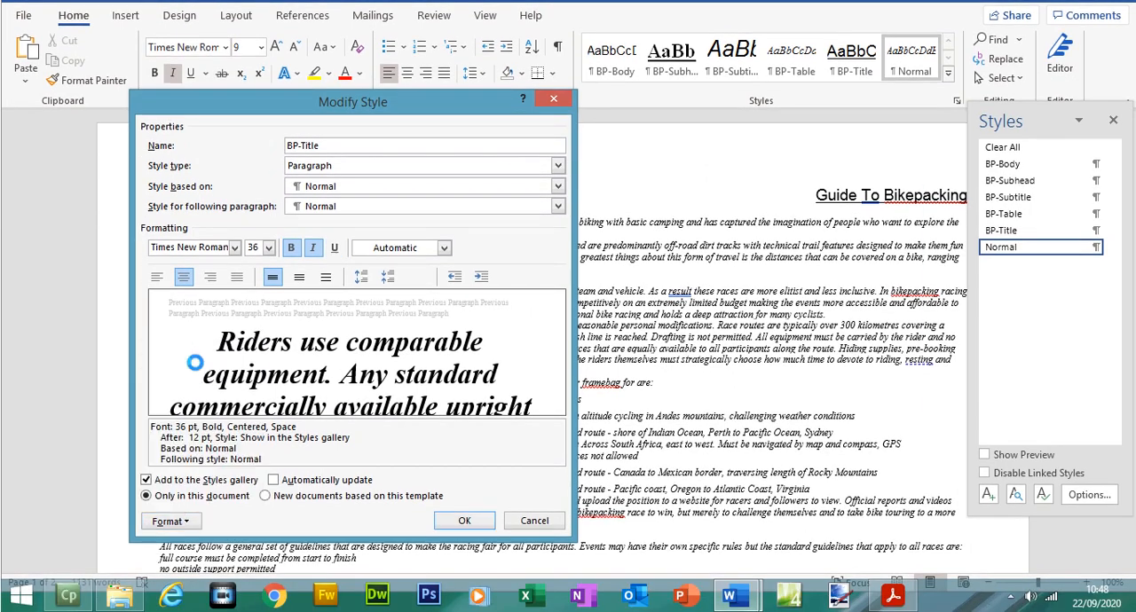
left_click(710, 367)
left_click(711, 367)
left_click(817, 530)
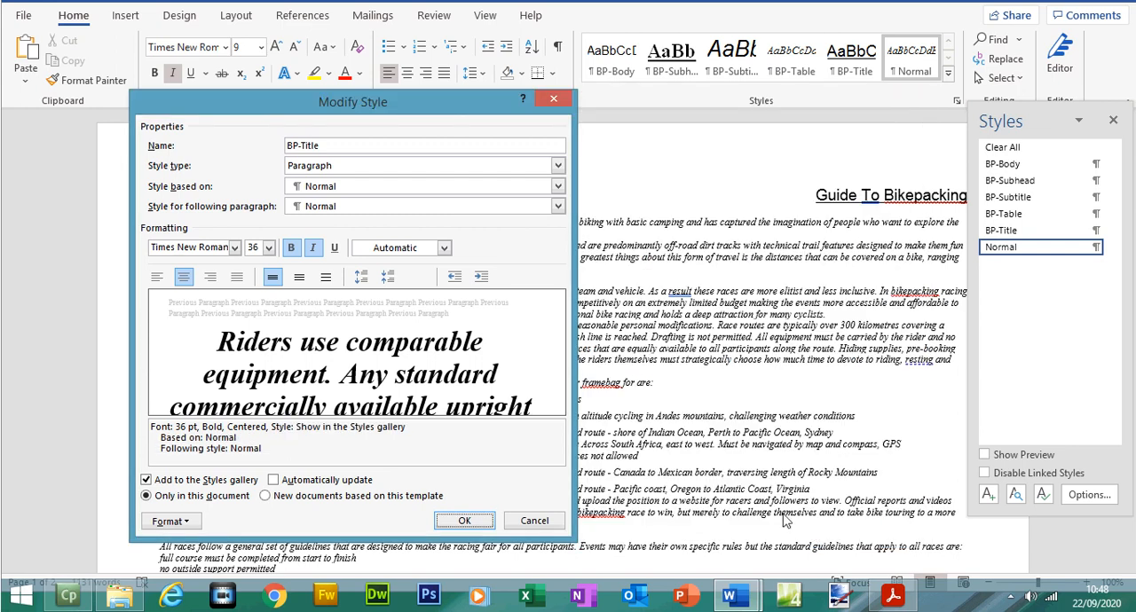
left_click(442, 521)
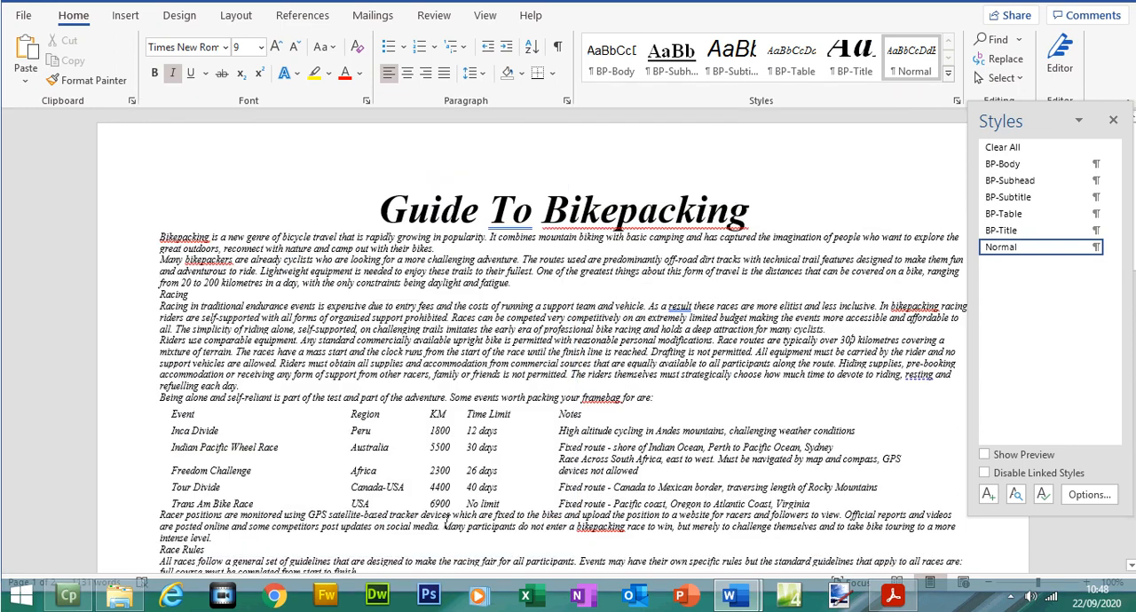
Step: Highlight the step 6 instructions, the BP-Title formatting table and the EVIDENCE 4 box in the exam paper
left_click(895, 599)
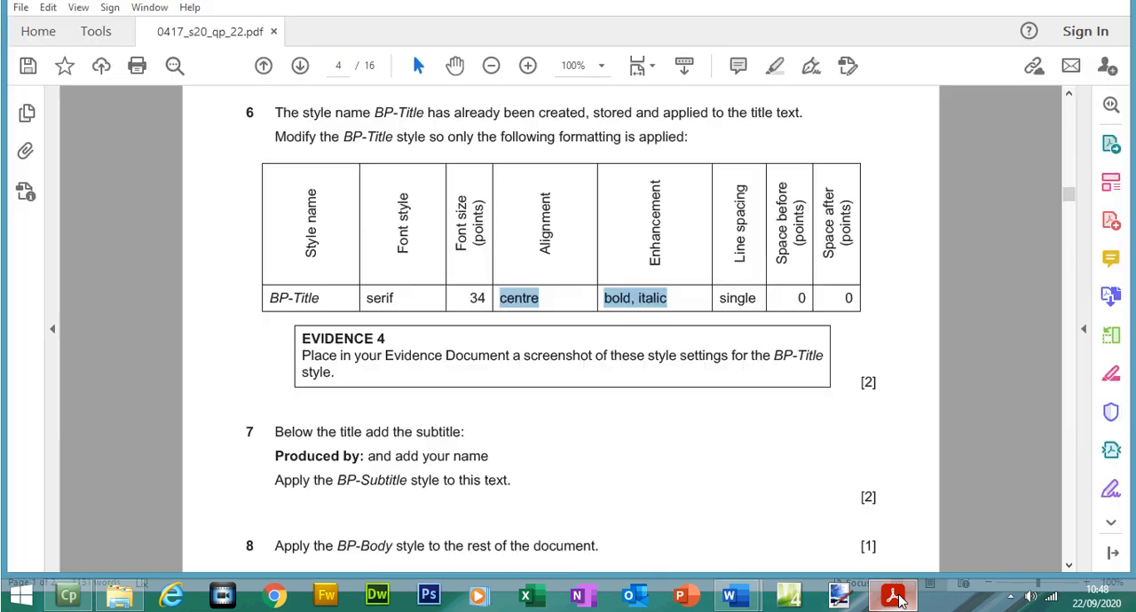
left_click_drag(276, 140, 879, 340)
left_click(774, 95)
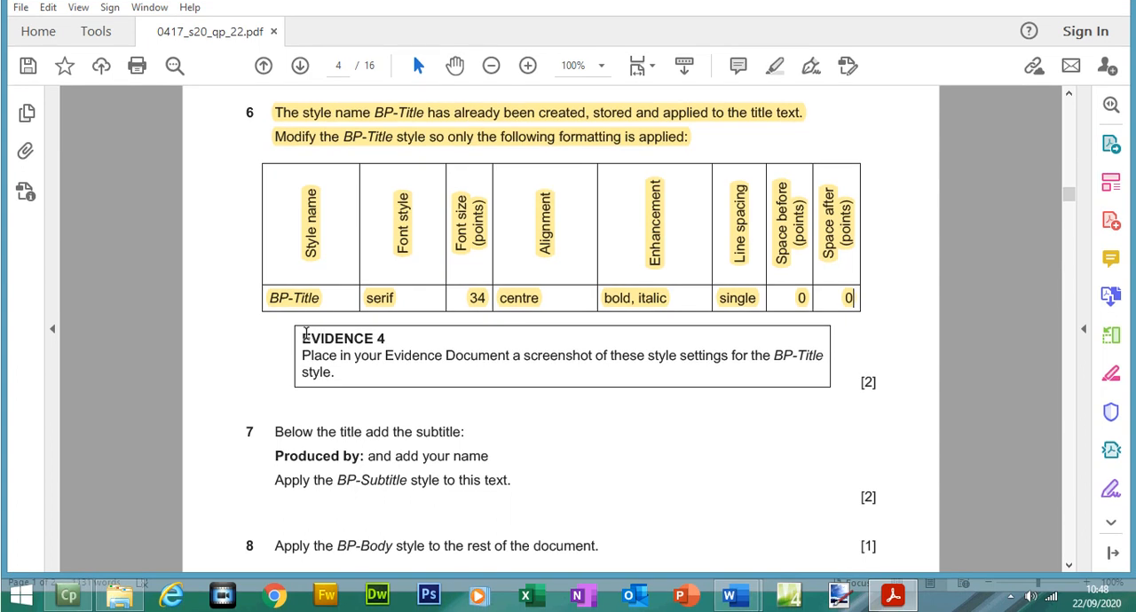
left_click_drag(306, 333, 377, 339)
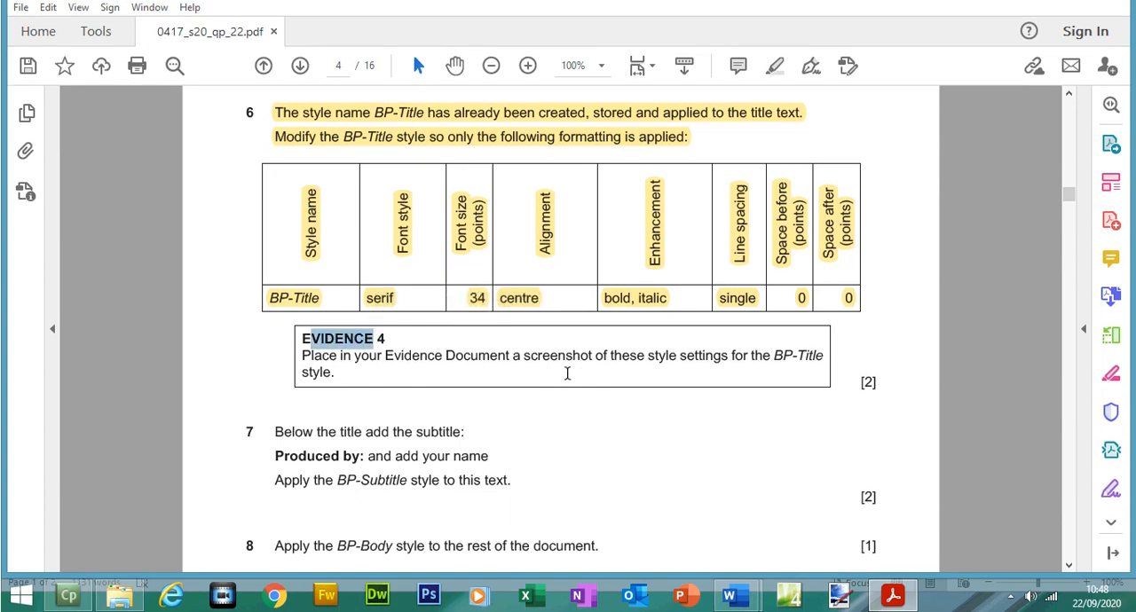
left_click_drag(380, 357, 335, 374)
left_click(306, 342)
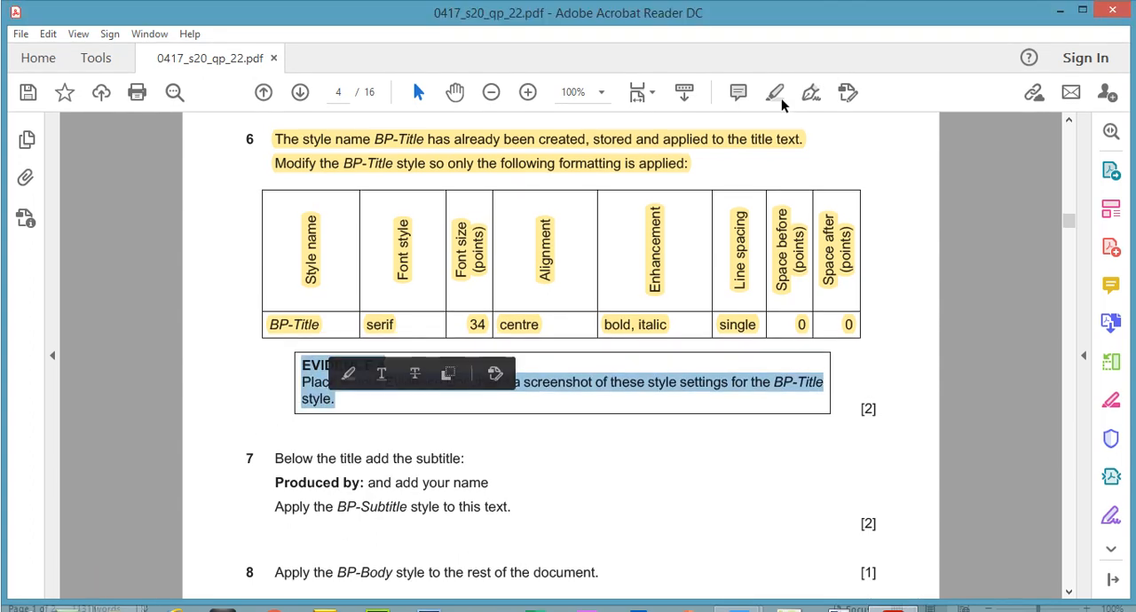
left_click(779, 73)
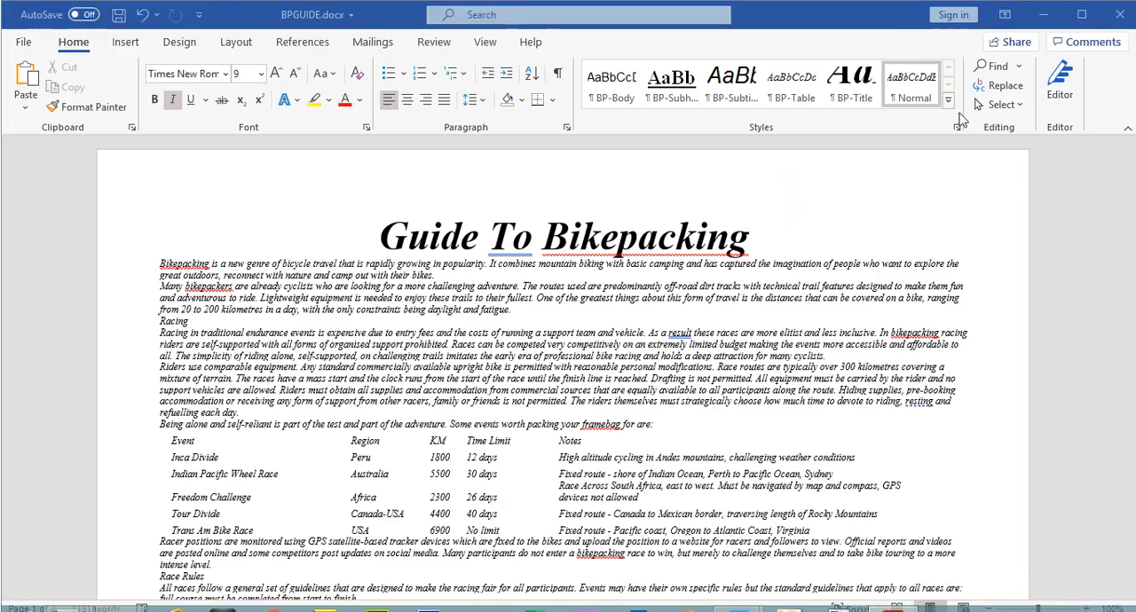
Step: Return to BPGUIDE in Word and reopen the BP-Title style for modification
left_click(957, 101)
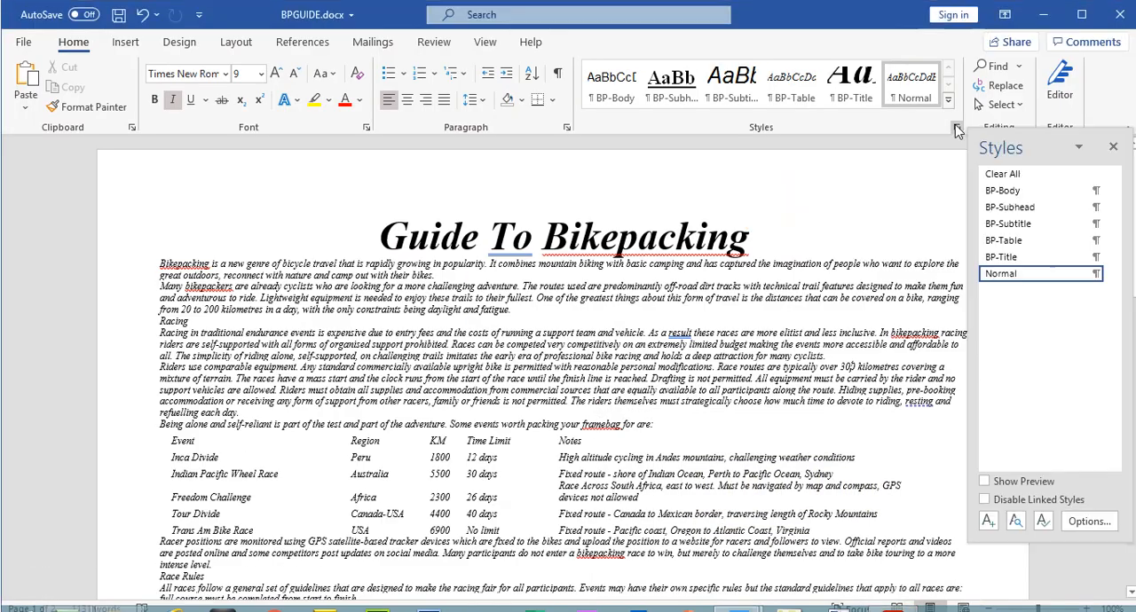
right_click(1009, 260)
left_click(1007, 299)
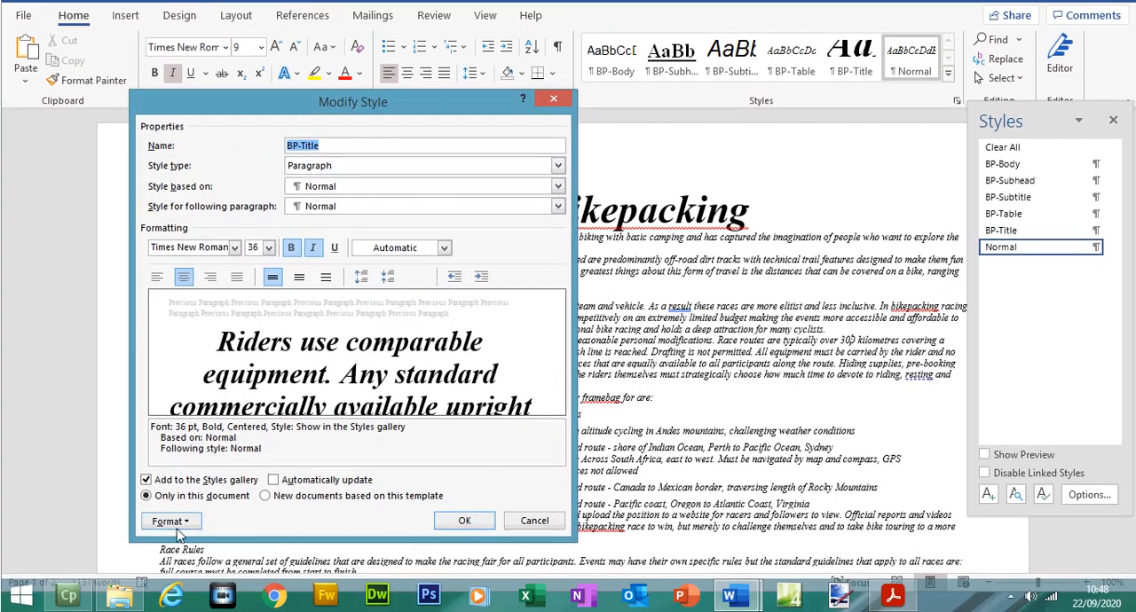
left_click(170, 545)
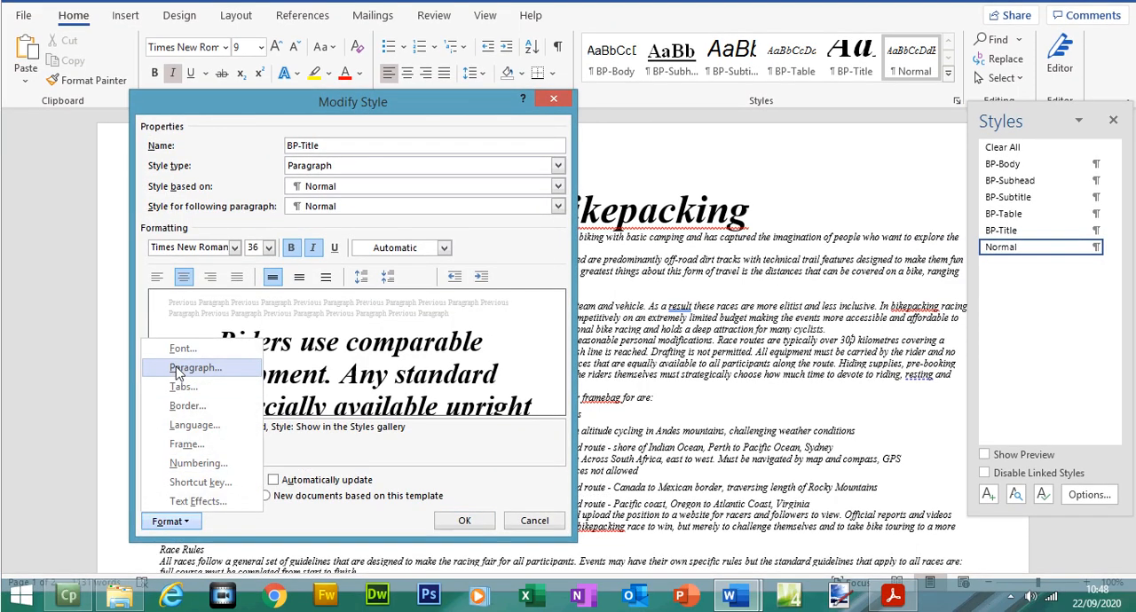
left_click(190, 368)
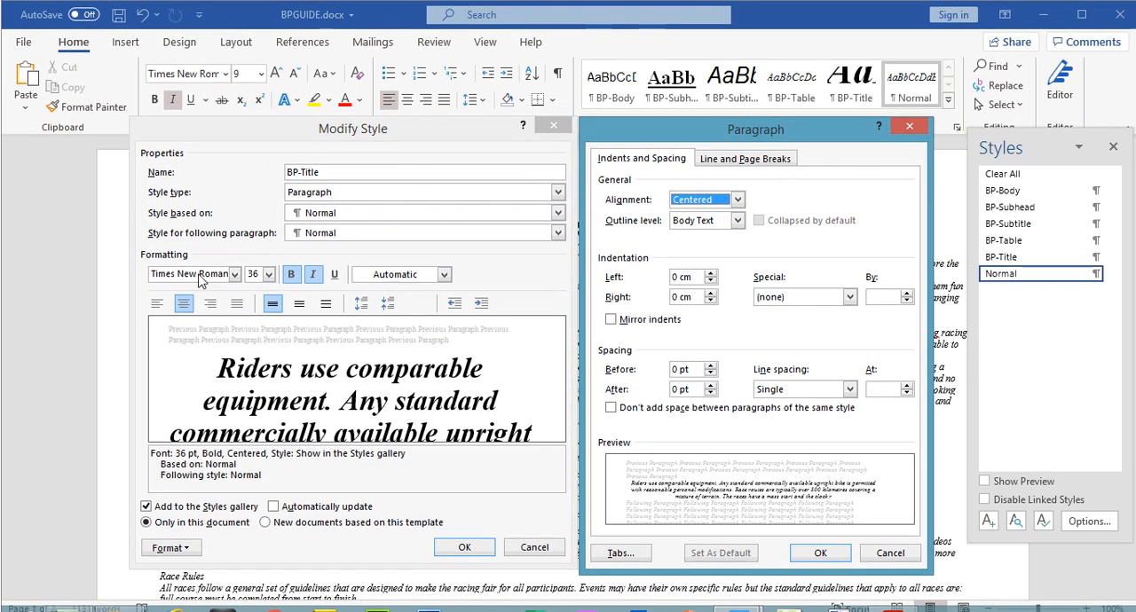
left_click(257, 280)
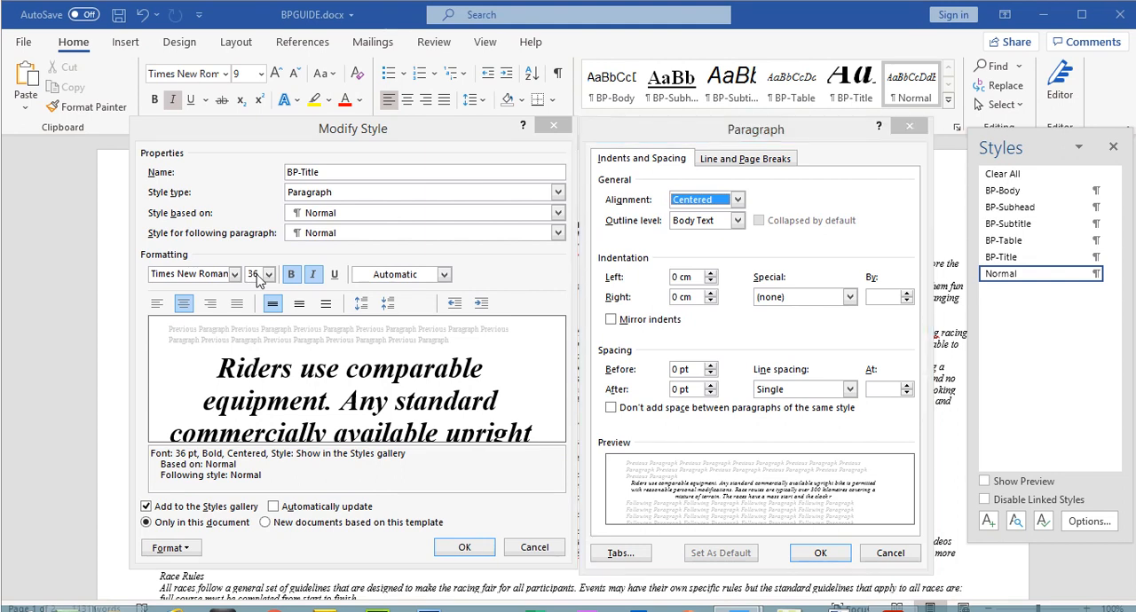
key("Escape")
Step: Set BP-Title's font size to 34 and check the style's settings against the exam paper's table
left_click(259, 275)
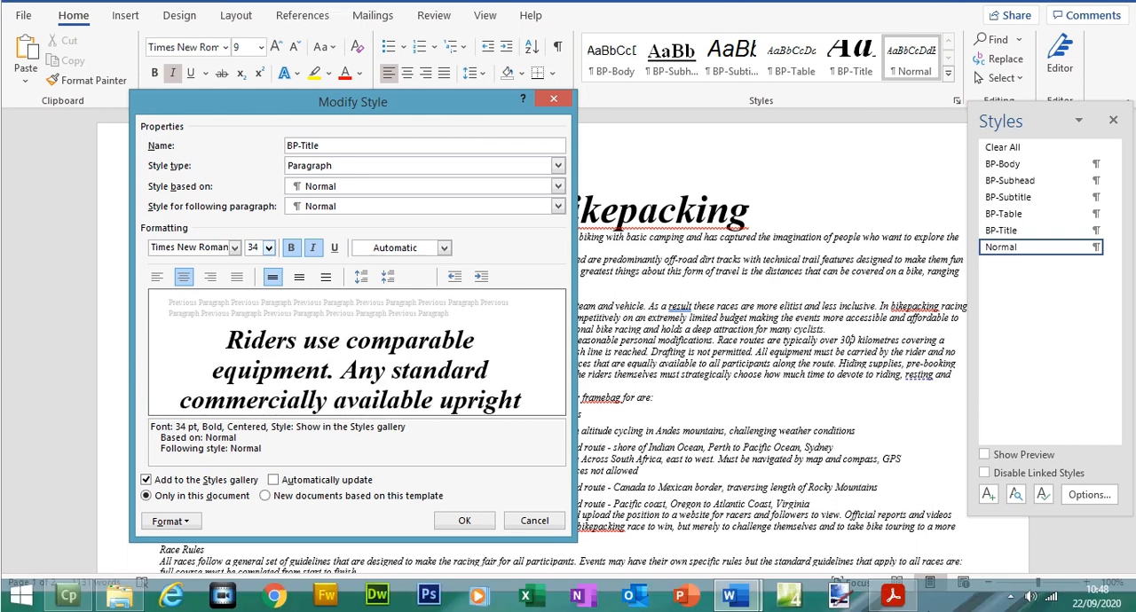
left_click(895, 600)
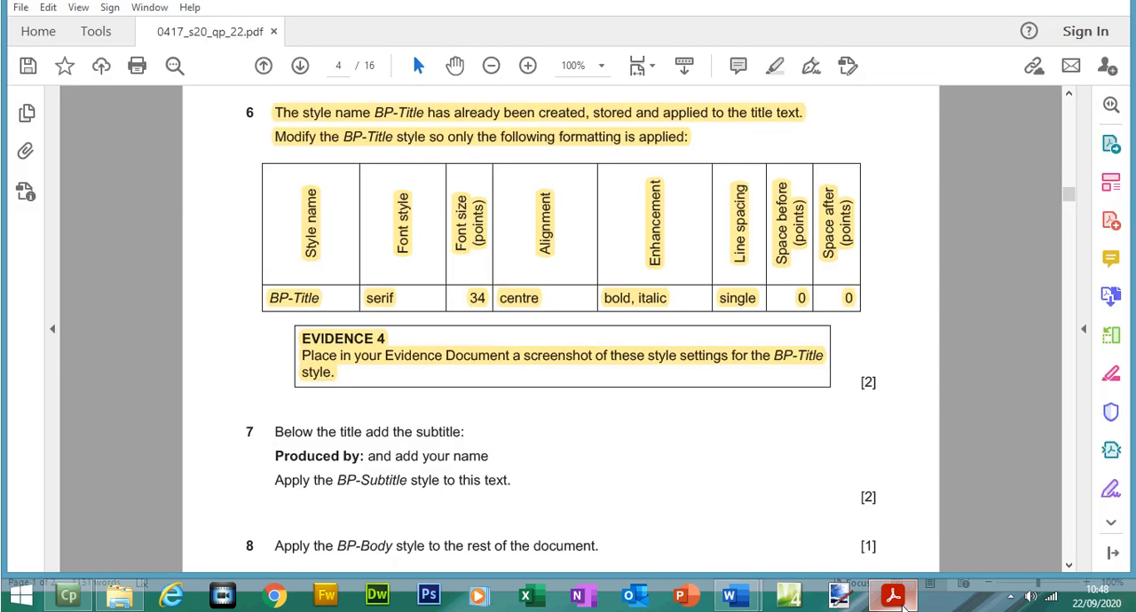
left_click(894, 600)
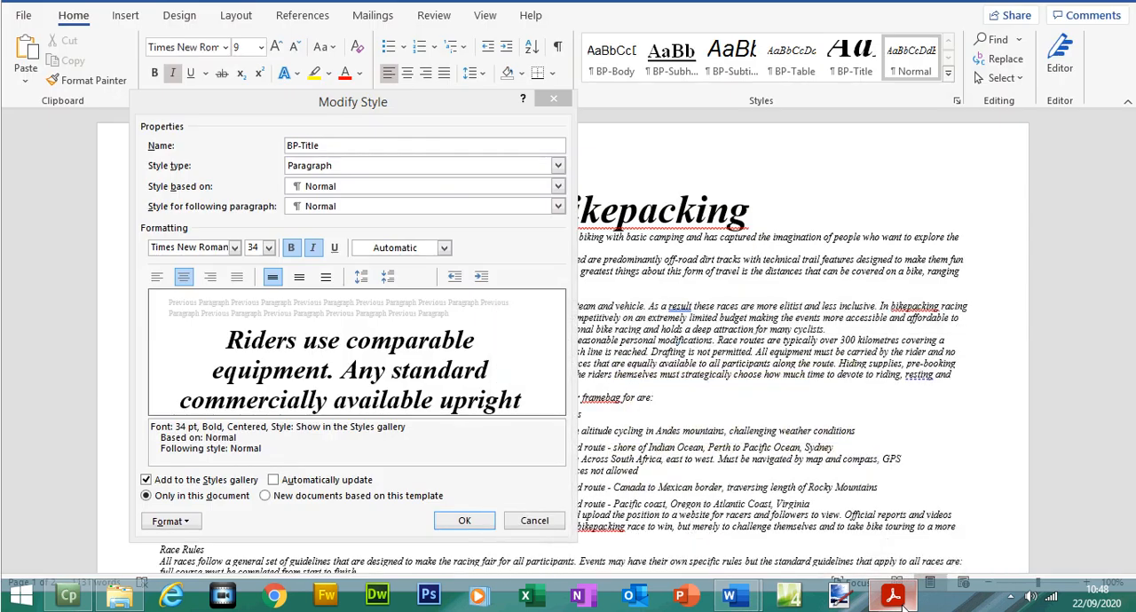
Step: Display BP-Title's paragraph settings beside its style settings, capture the screen and accept both sets of settings
left_click(190, 522)
left_click(203, 368)
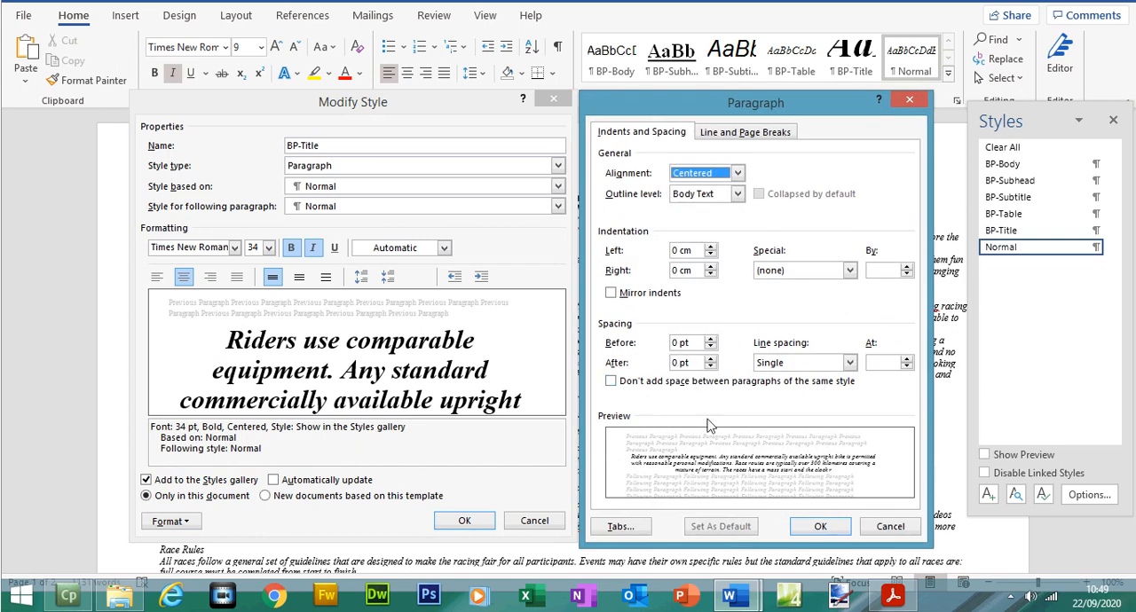
left_click(820, 526)
left_click(464, 521)
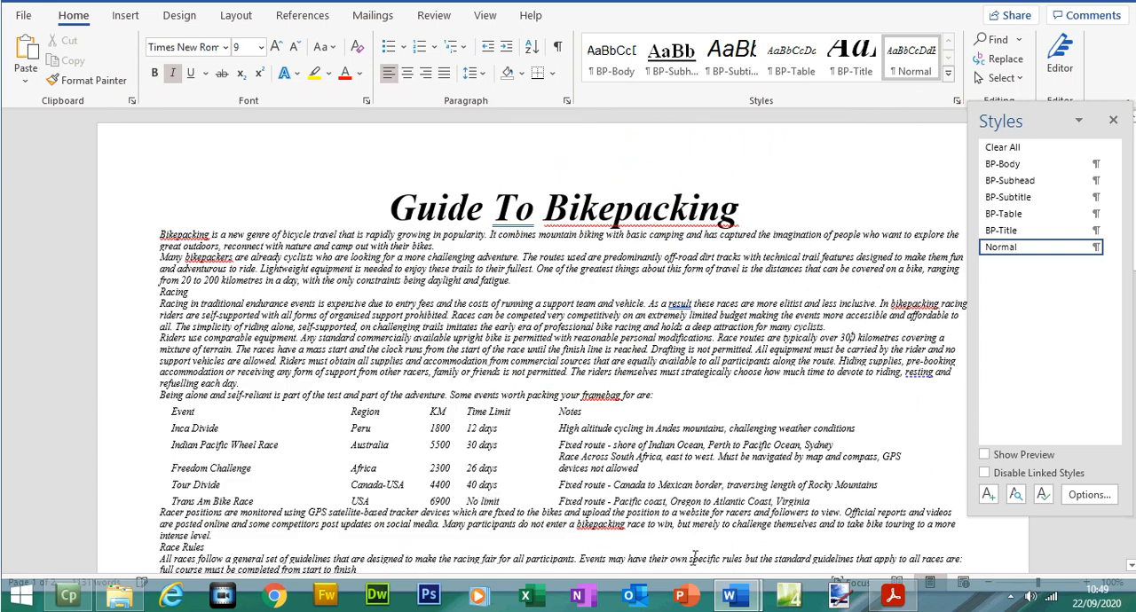
Step: Switch to the evidence document and paste the screenshot below the Step 6 - EVIDENCE 4 heading
left_click(730, 595)
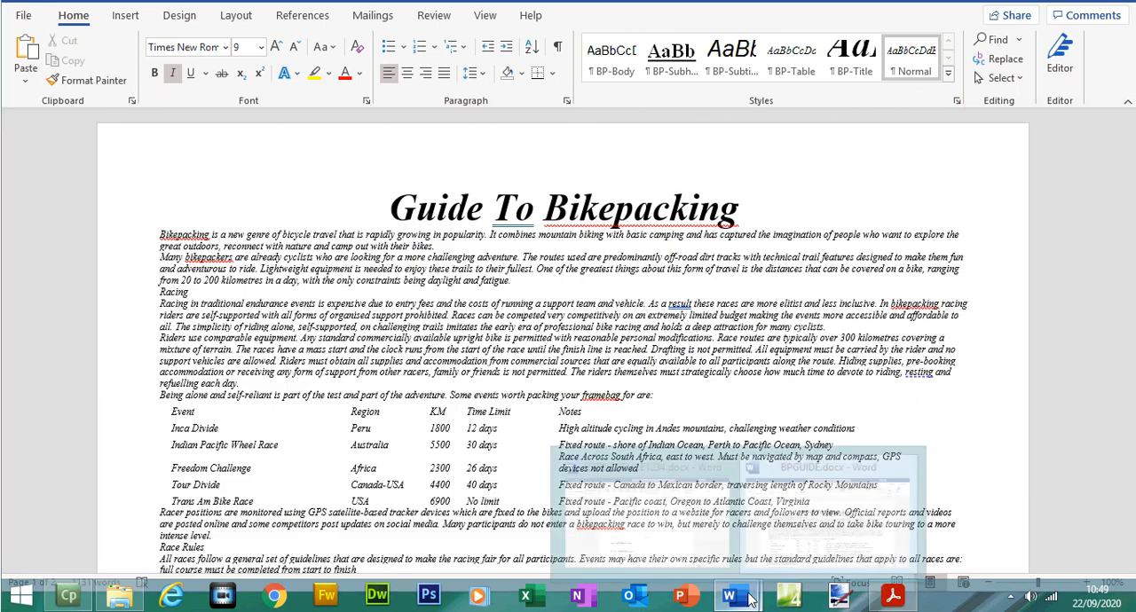
left_click(680, 524)
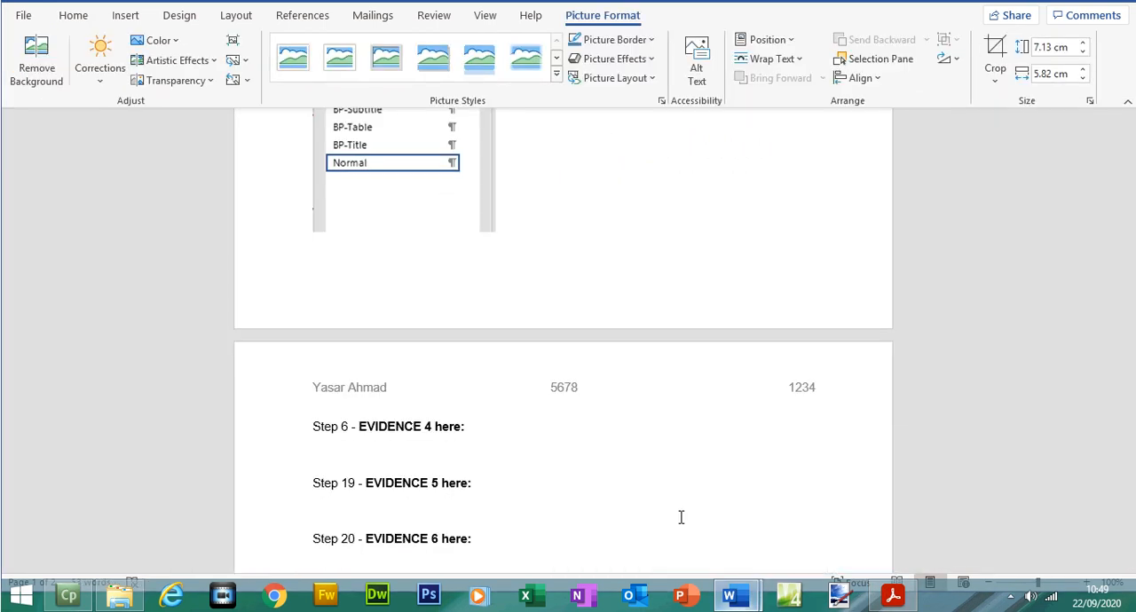
left_click(393, 443)
key("ctrl+v")
left_click(391, 451)
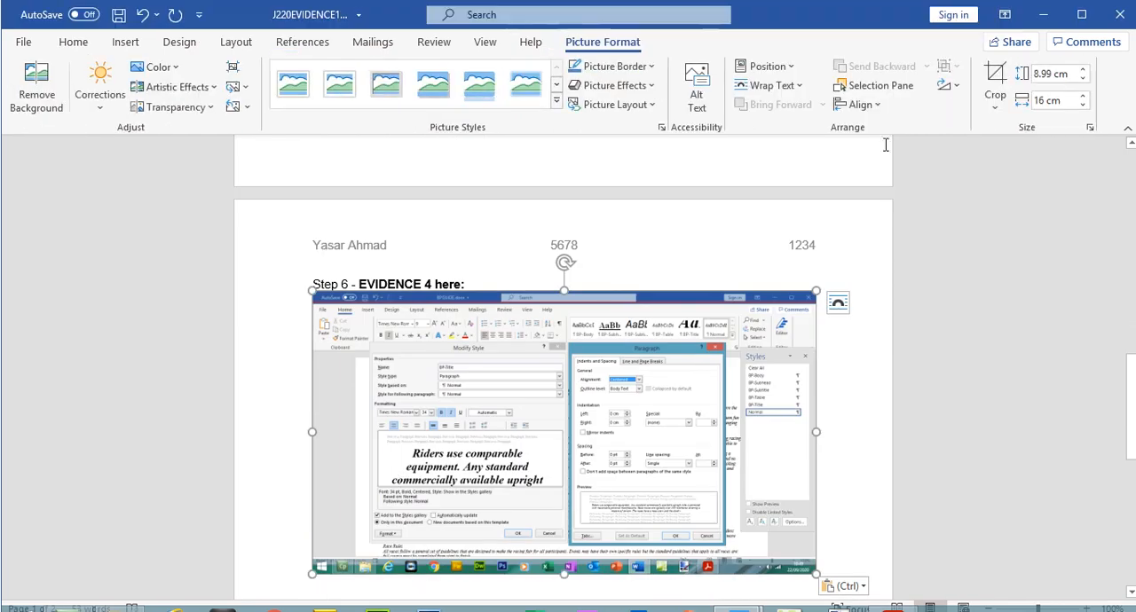
Step: Crop the screenshot to the Modify Style and Paragraph dialogs, size it to about 9.8 by 16.88 cm, and save the document
left_click(994, 80)
left_click_drag(314, 293, 371, 316)
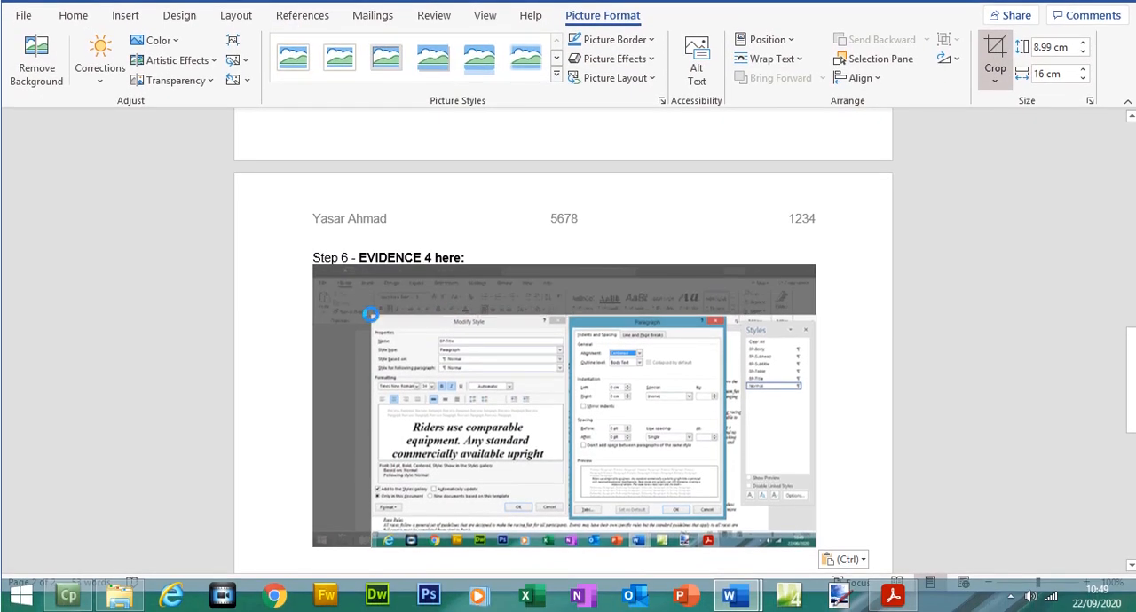
left_click_drag(739, 491, 843, 573)
left_click(1006, 41)
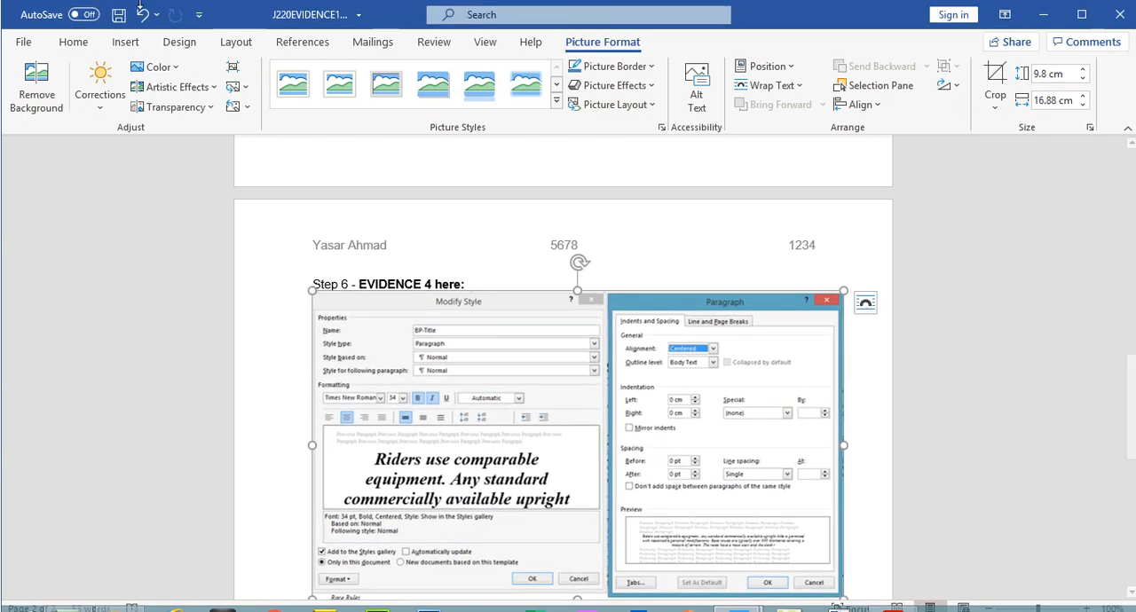
left_click(118, 14)
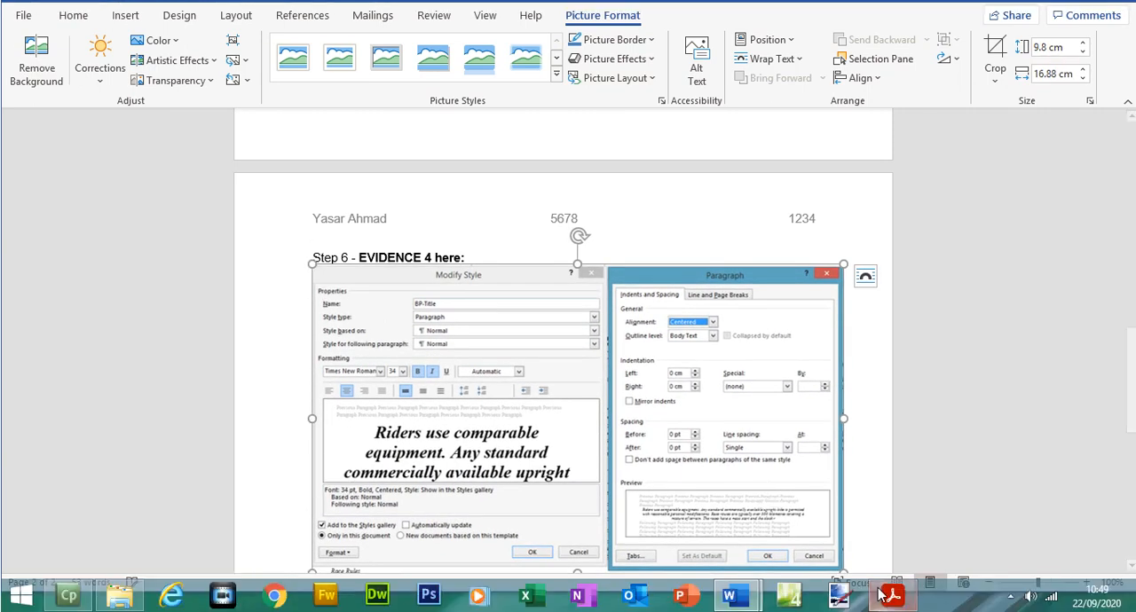
Step: Read step 7 in the exam paper and copy the subtitle text "Produced by:"
left_click(890, 595)
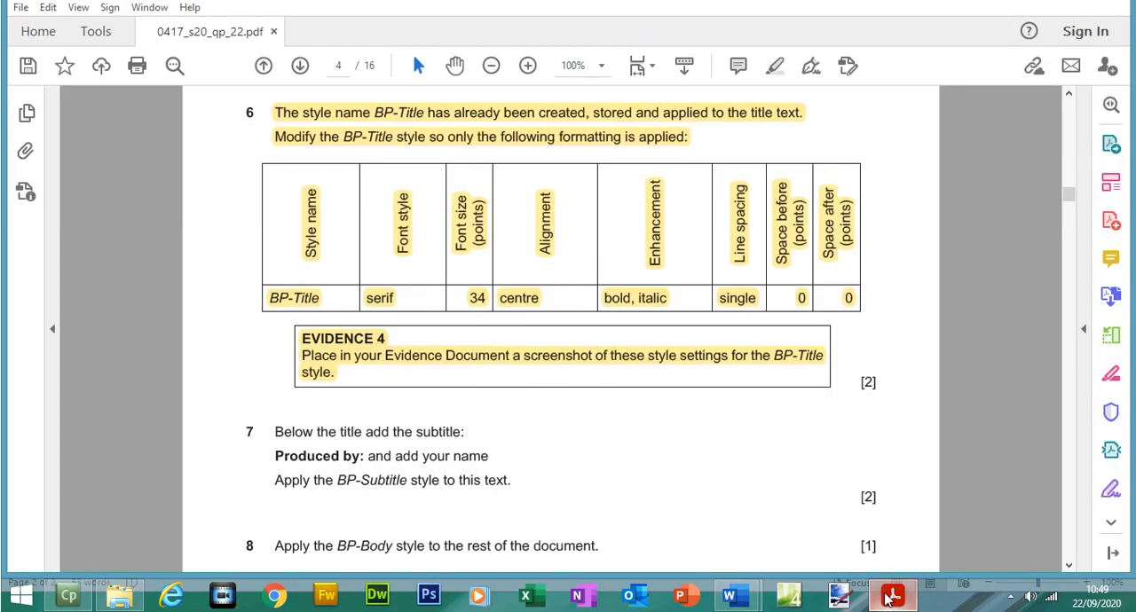
left_click_drag(1069, 206, 1070, 218)
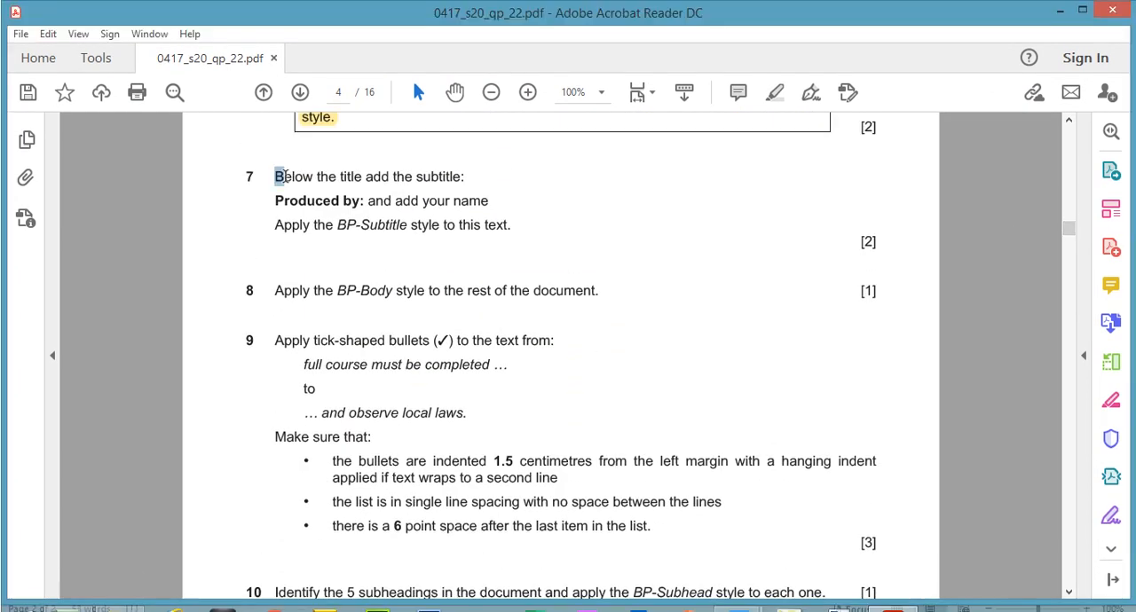
left_click_drag(281, 175, 465, 173)
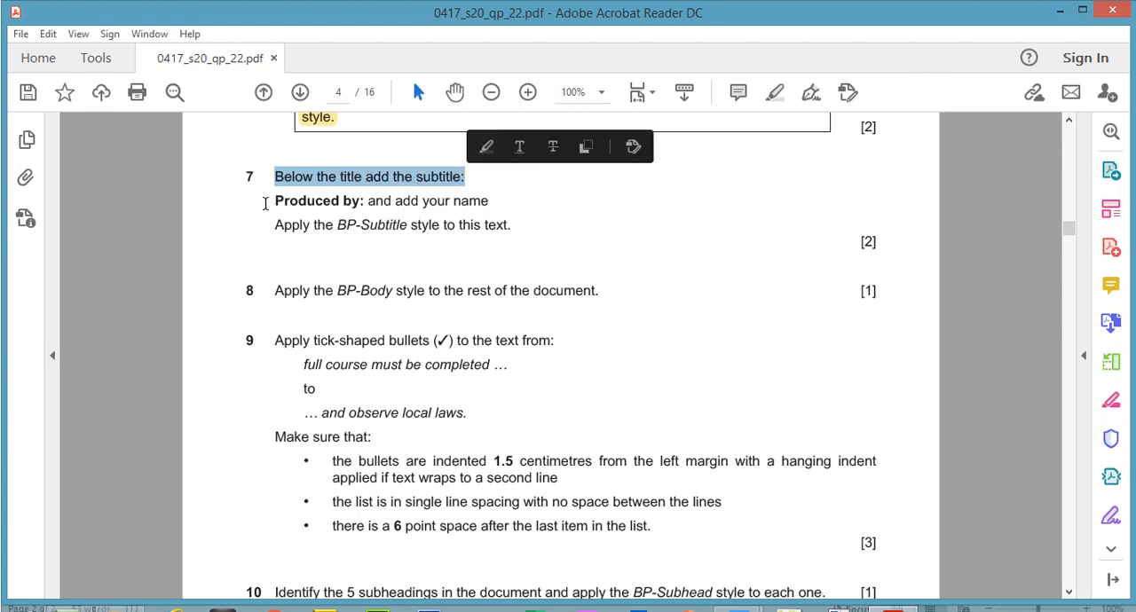
left_click_drag(272, 200, 361, 202)
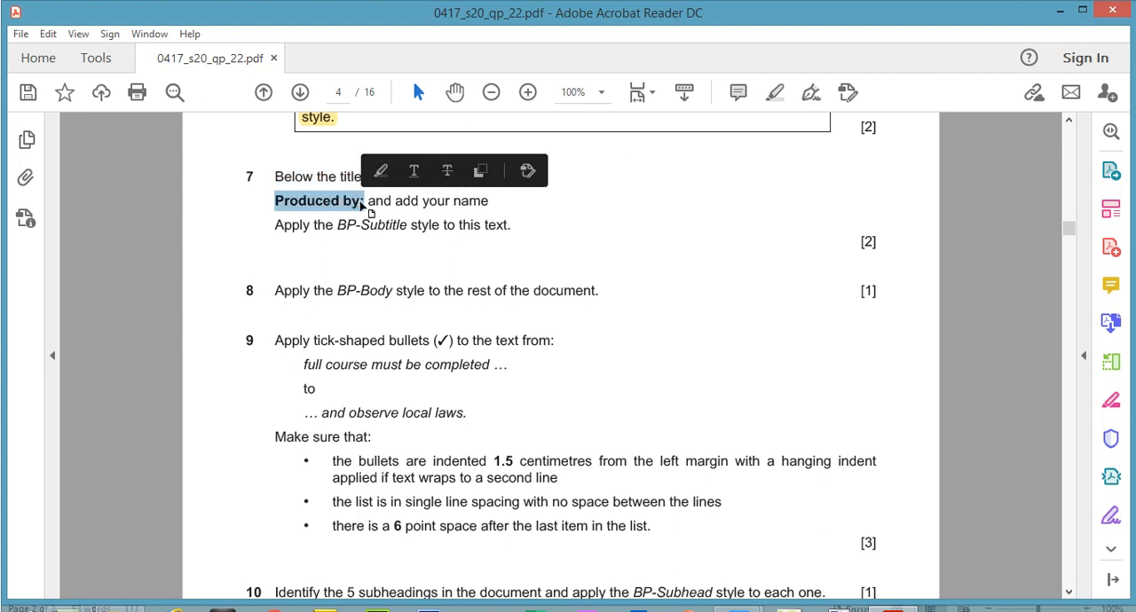
right_click(362, 203)
left_click(397, 222)
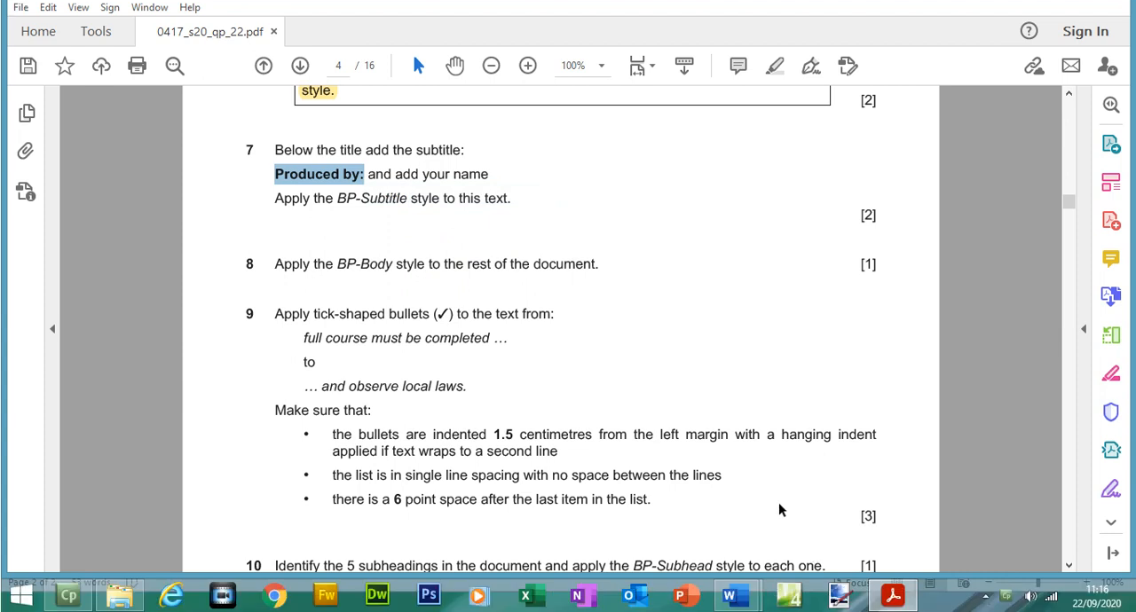
Step: Add a line below the title in BPGUIDE containing "Produced by:" followed by the candidate's name
mouse_move(741, 595)
left_click(774, 506)
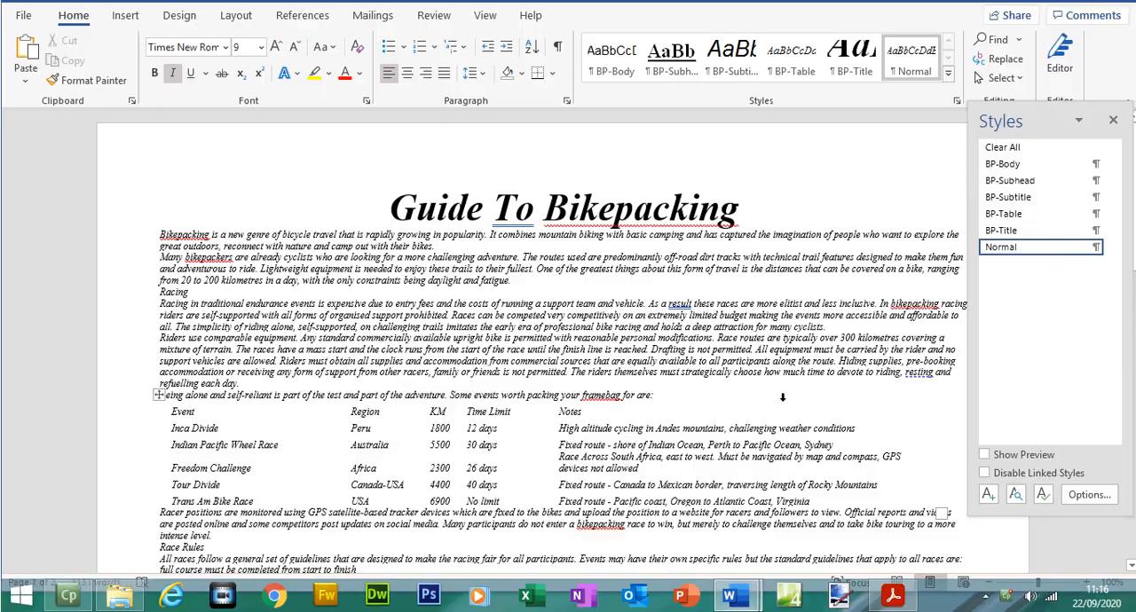
left_click(741, 239)
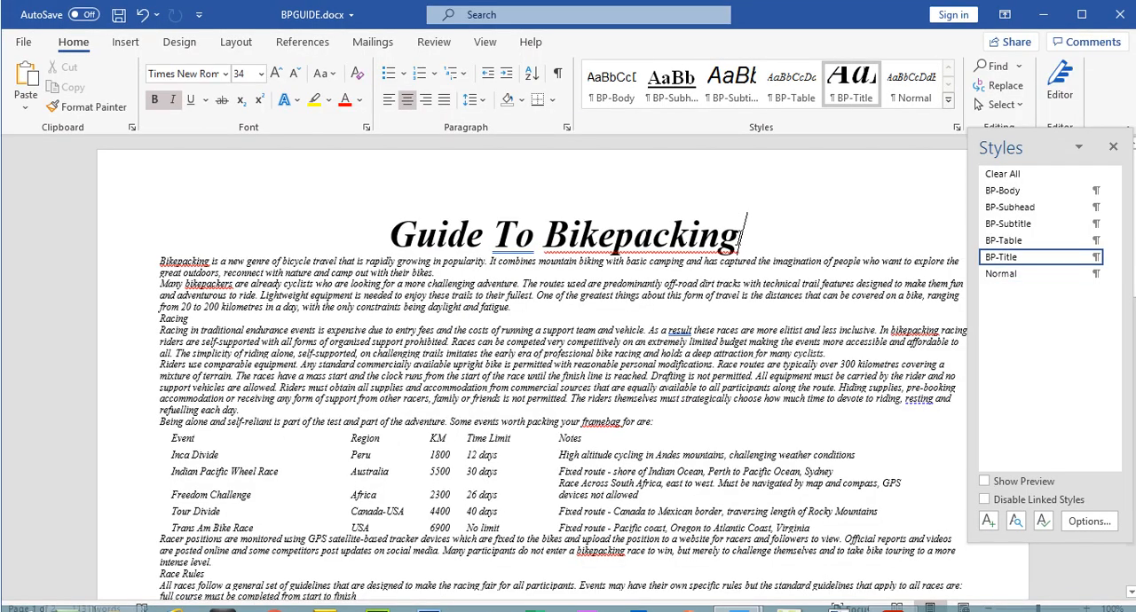
key("Return")
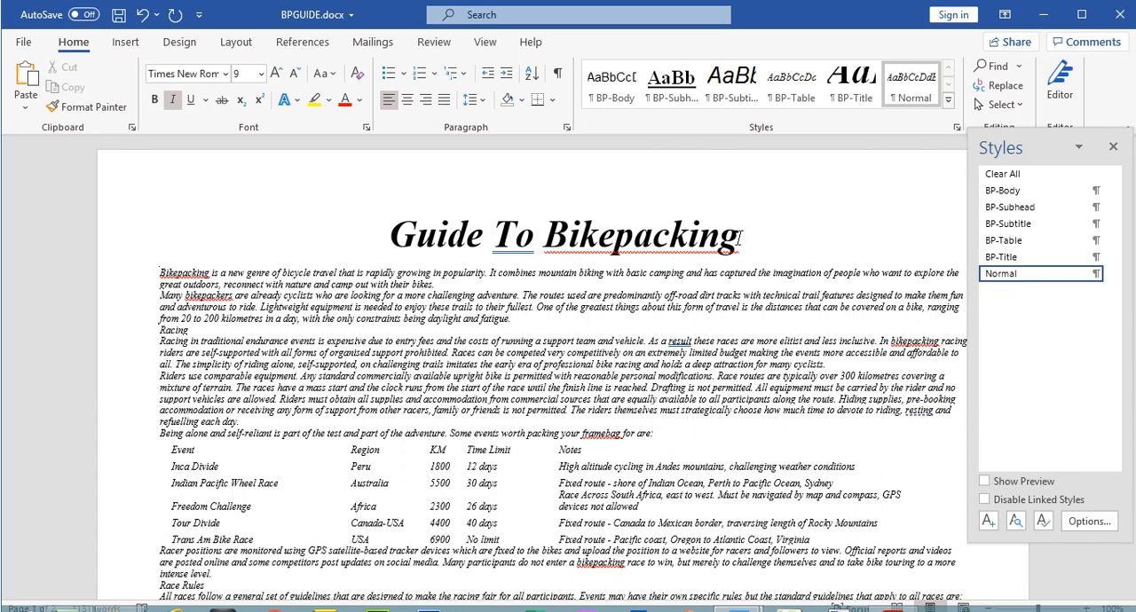
key("ctrl+v")
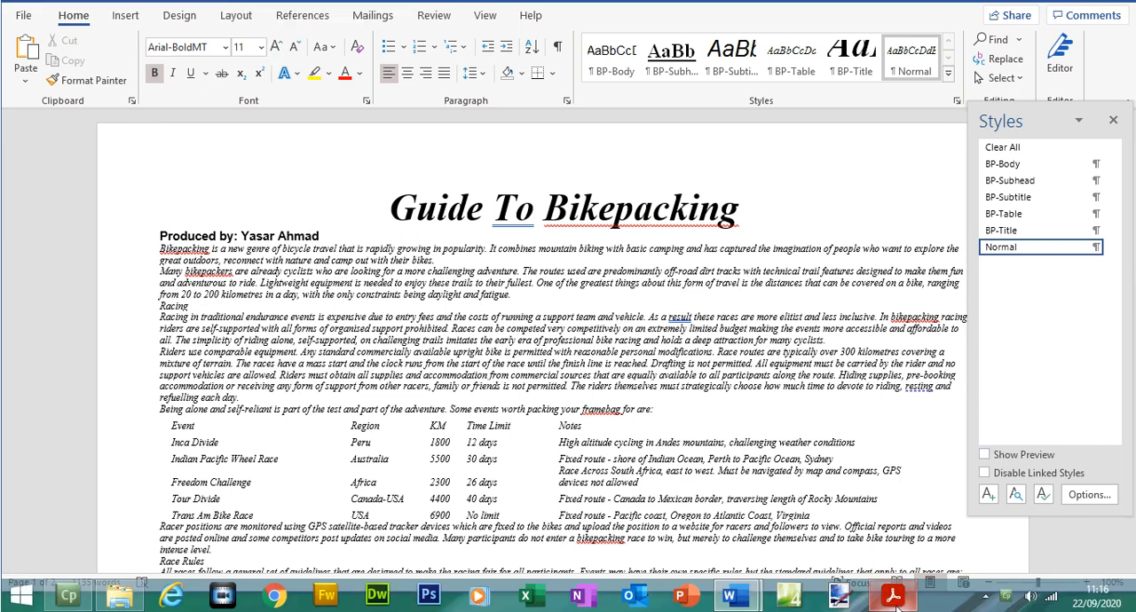
Step: Apply the BP-Subtitle style to the "Produced by:" line below the title in BPGUIDE
key("alt+Tab")
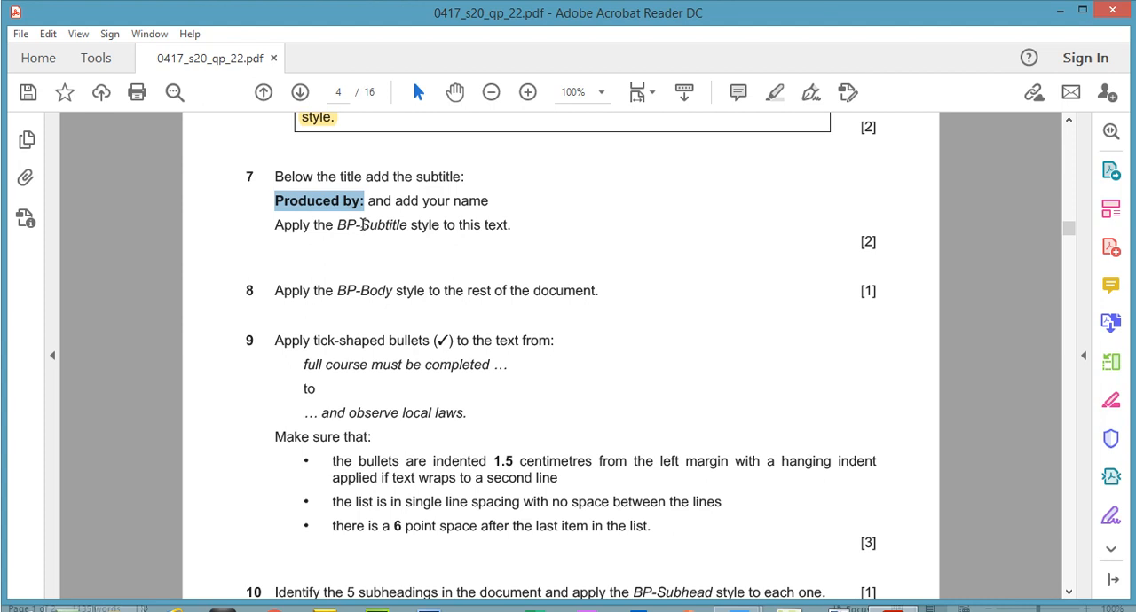
key("alt+Tab")
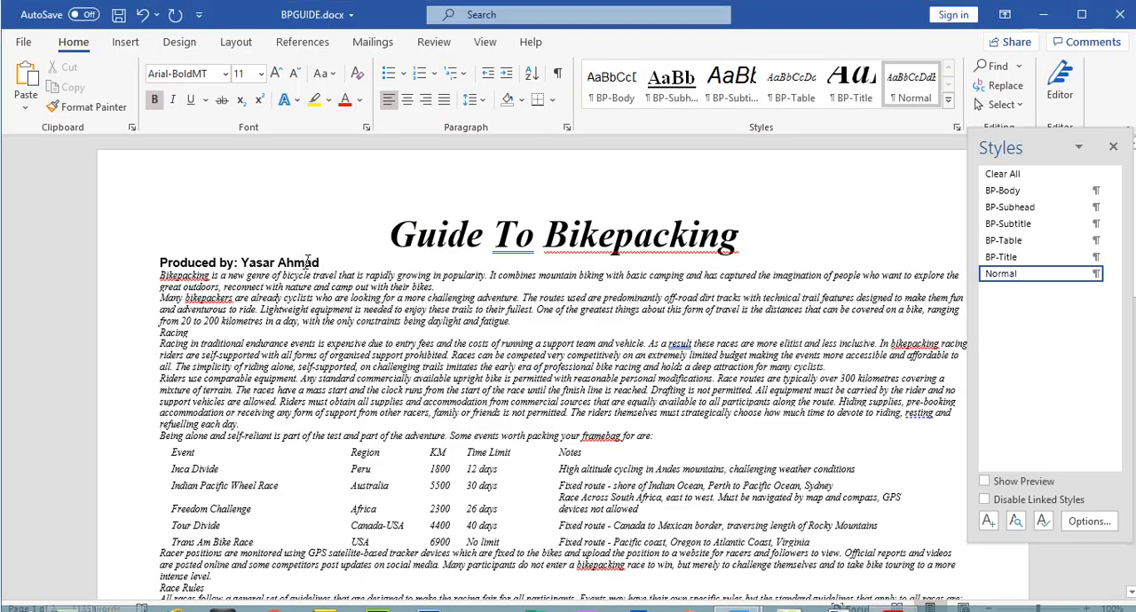
left_click_drag(321, 262, 159, 263)
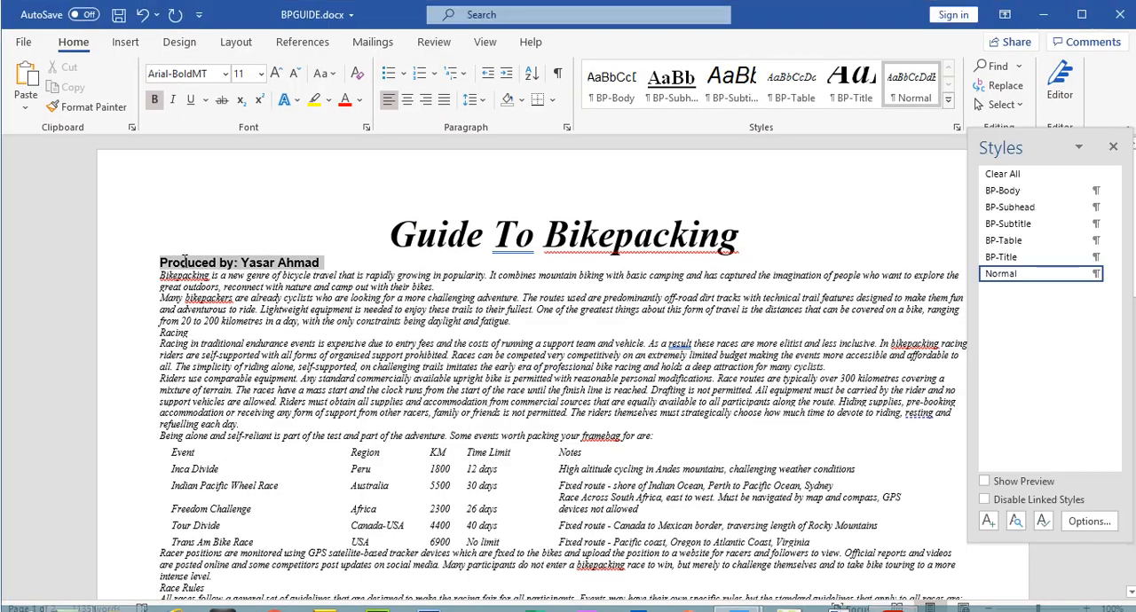
left_click(1032, 224)
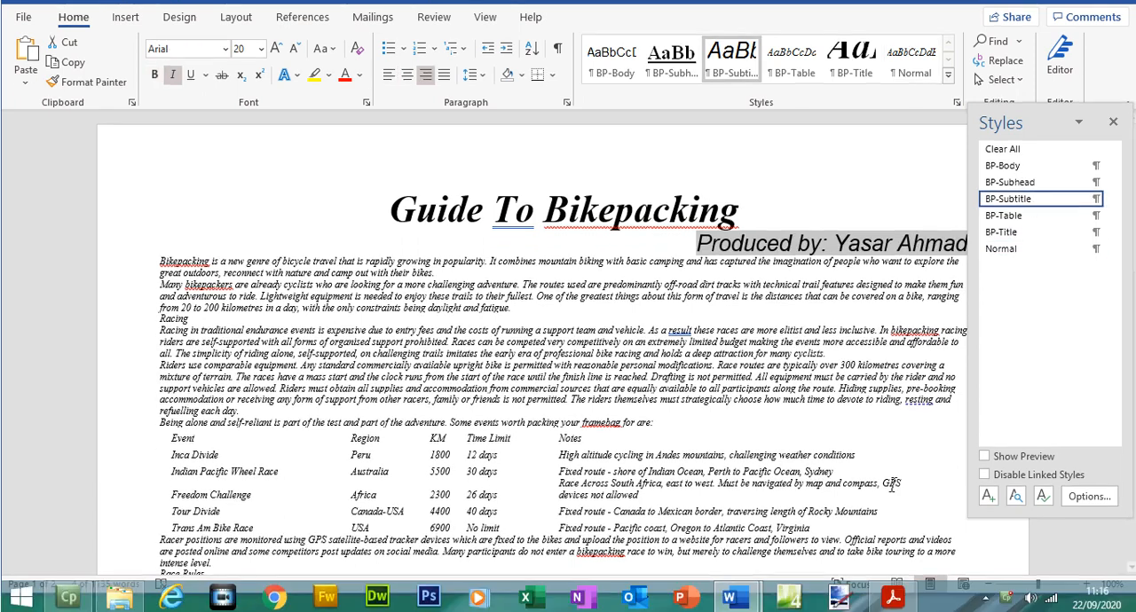
Step: Switch to the exam paper and check the BP-Subtitle settings in the House style specifications table
left_click(893, 596)
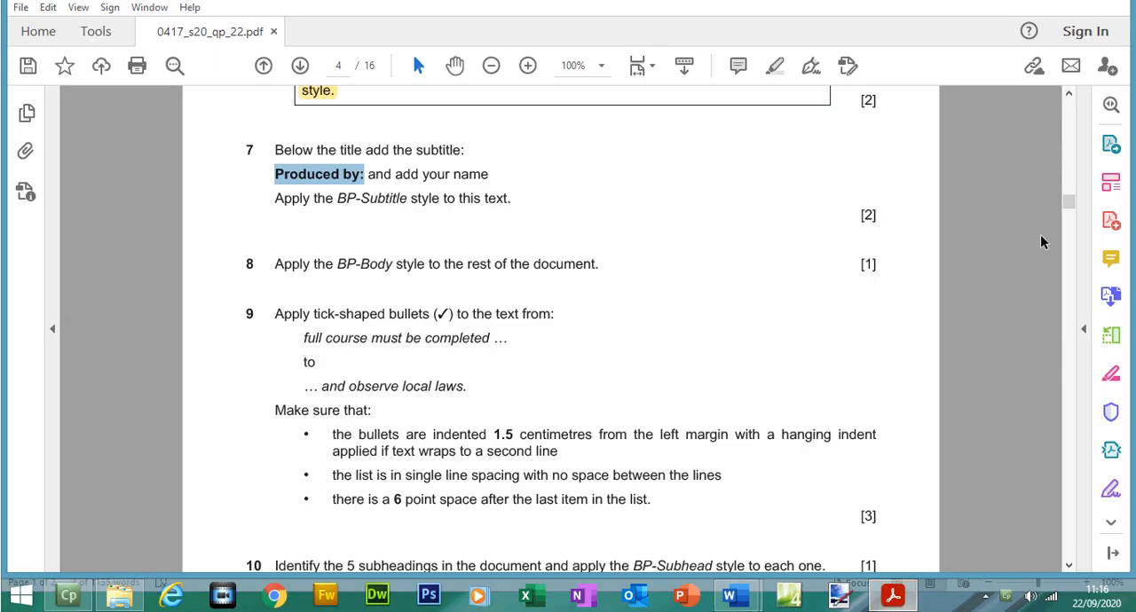
left_click_drag(1073, 226, 1070, 203)
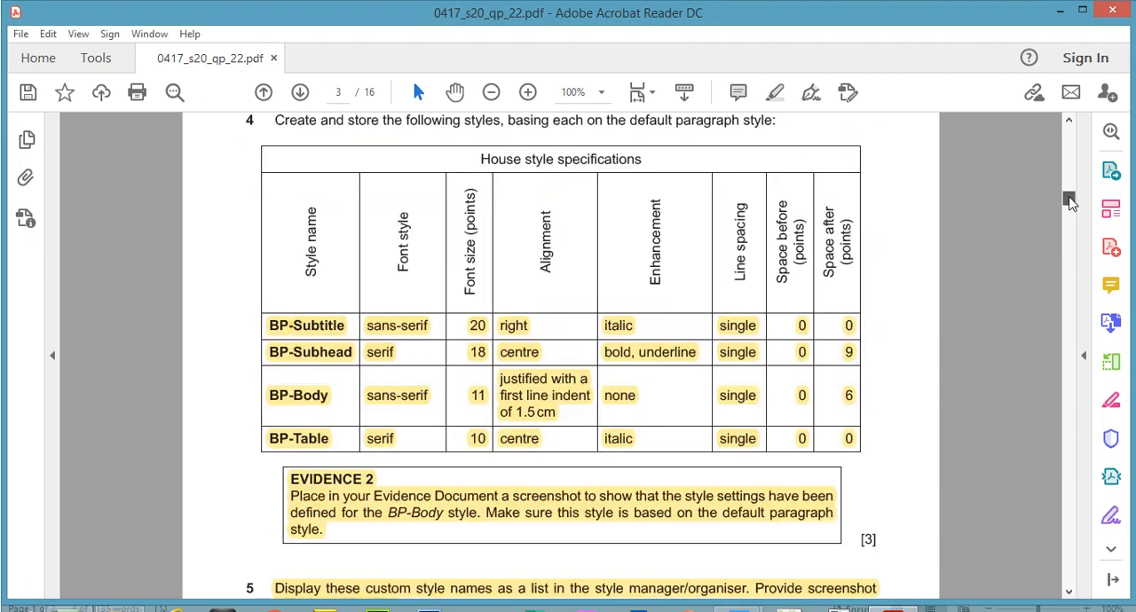
mouse_move(1069, 203)
left_mouse_down()
mouse_move(1070, 231)
mouse_move(1069, 205)
left_mouse_up()
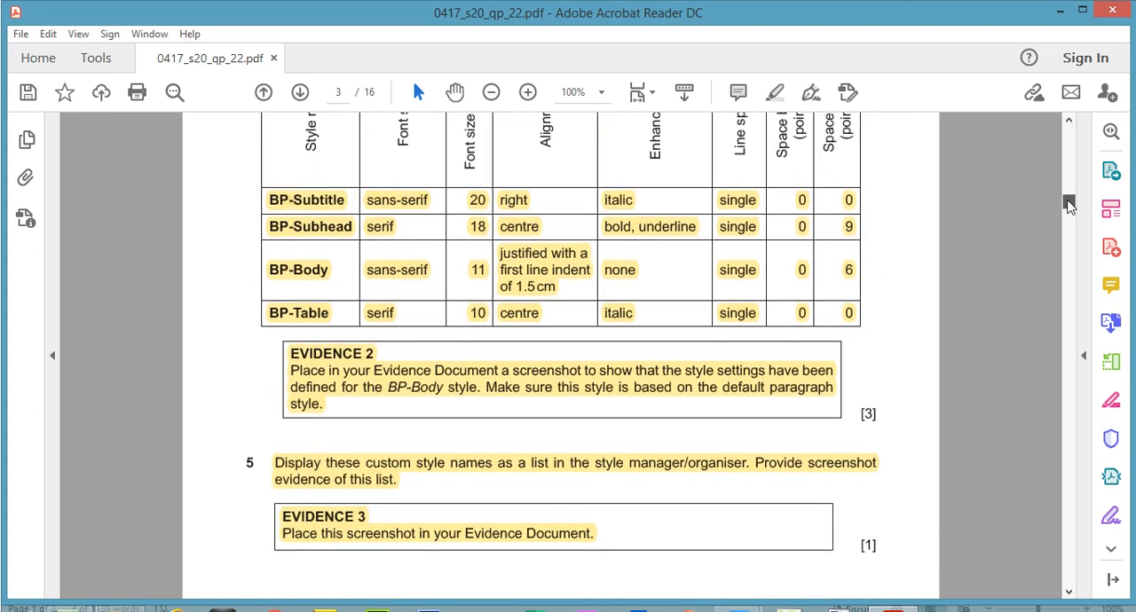
left_click(410, 201)
left_click_drag(1070, 212, 1071, 228)
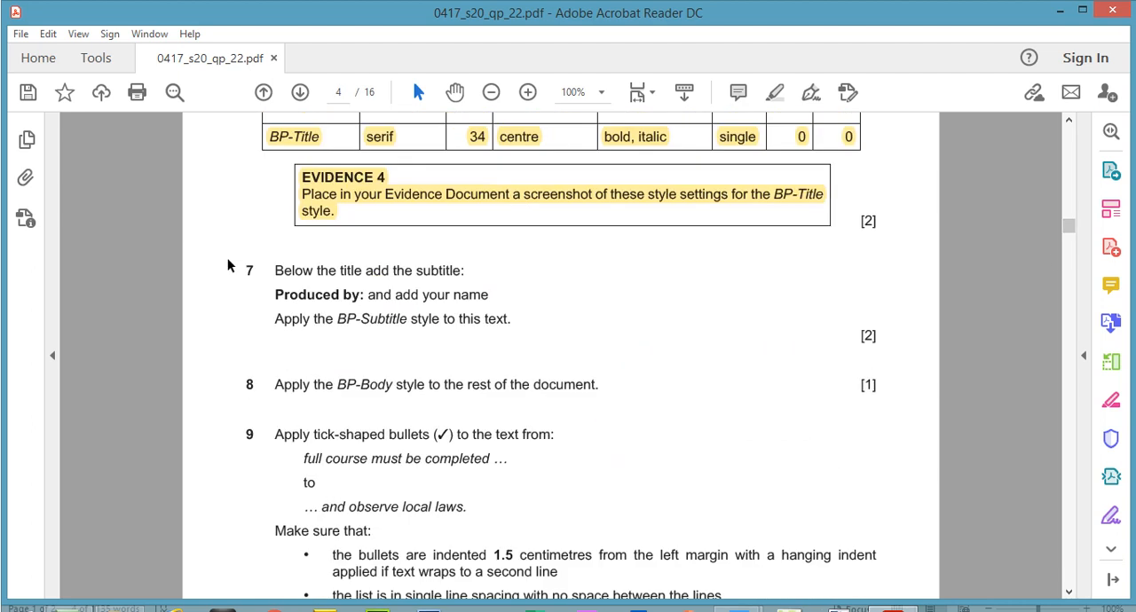
Step: Highlight the instructions of steps 7 and 8 in the exam paper
left_click_drag(276, 268, 511, 320)
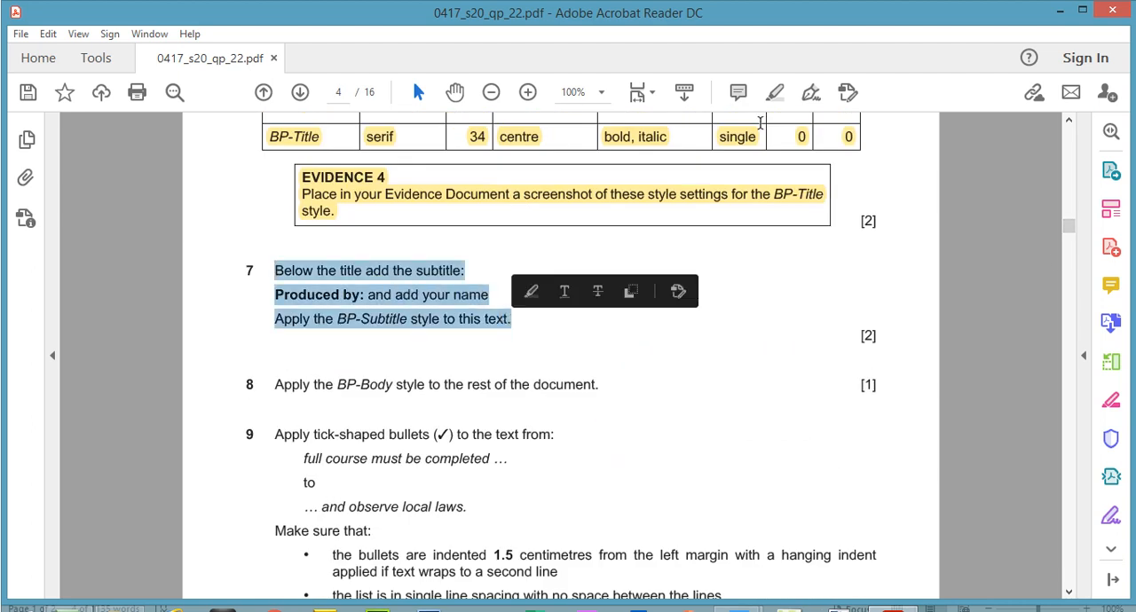
left_click(776, 94)
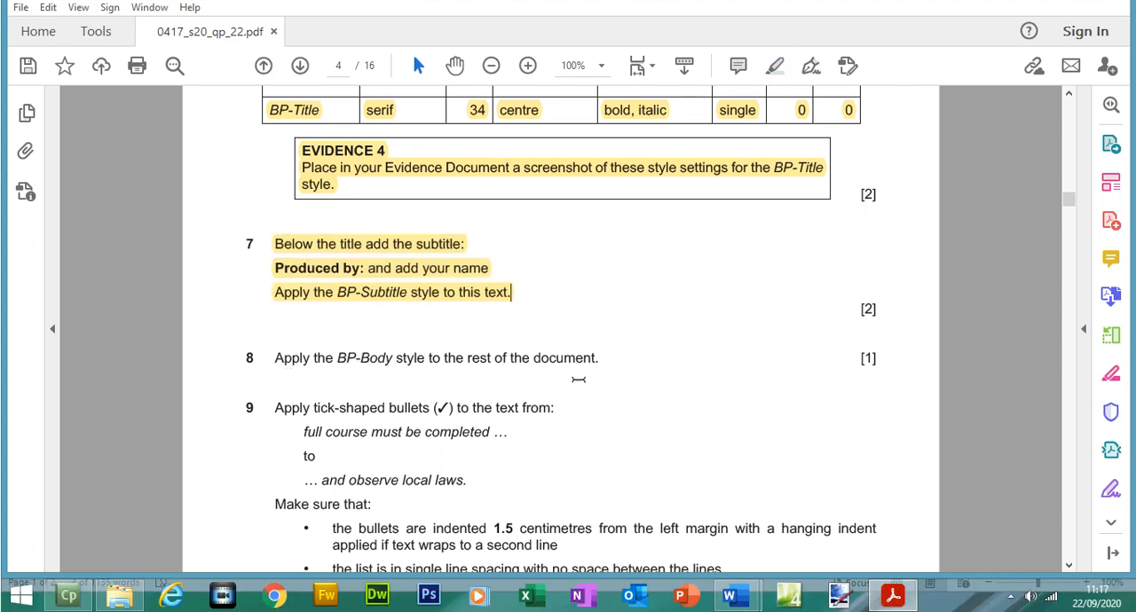
left_click_drag(275, 359, 595, 359)
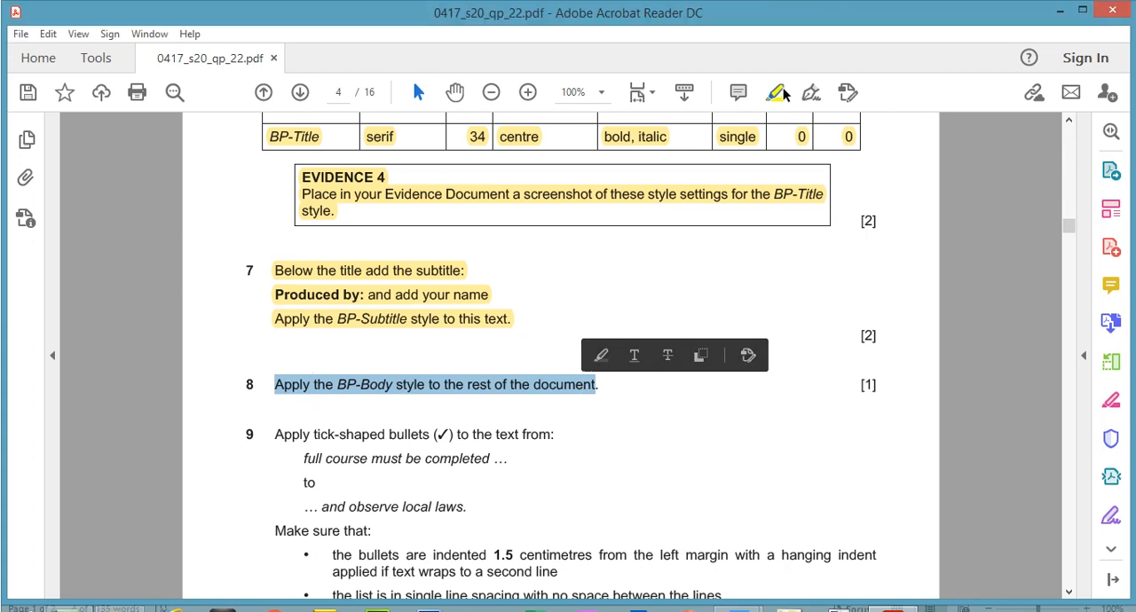
left_click(778, 94)
Step: Apply the BP-Body style to all text below the subtitle in BPGUIDE and dock the Styles pane beside the document
key("alt+Tab")
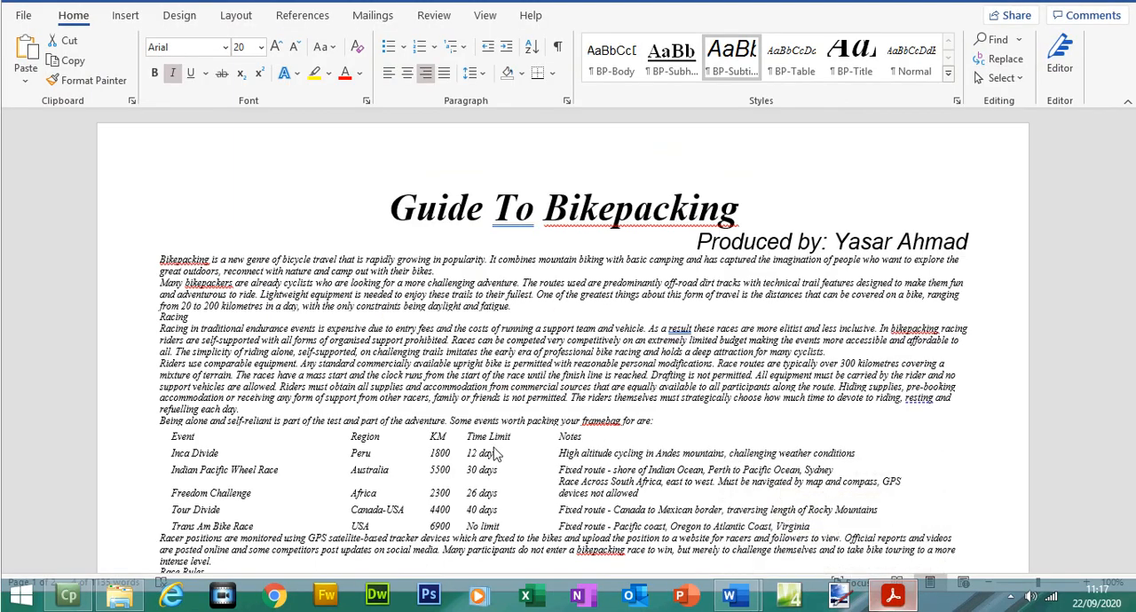
left_click_drag(161, 260, 977, 310)
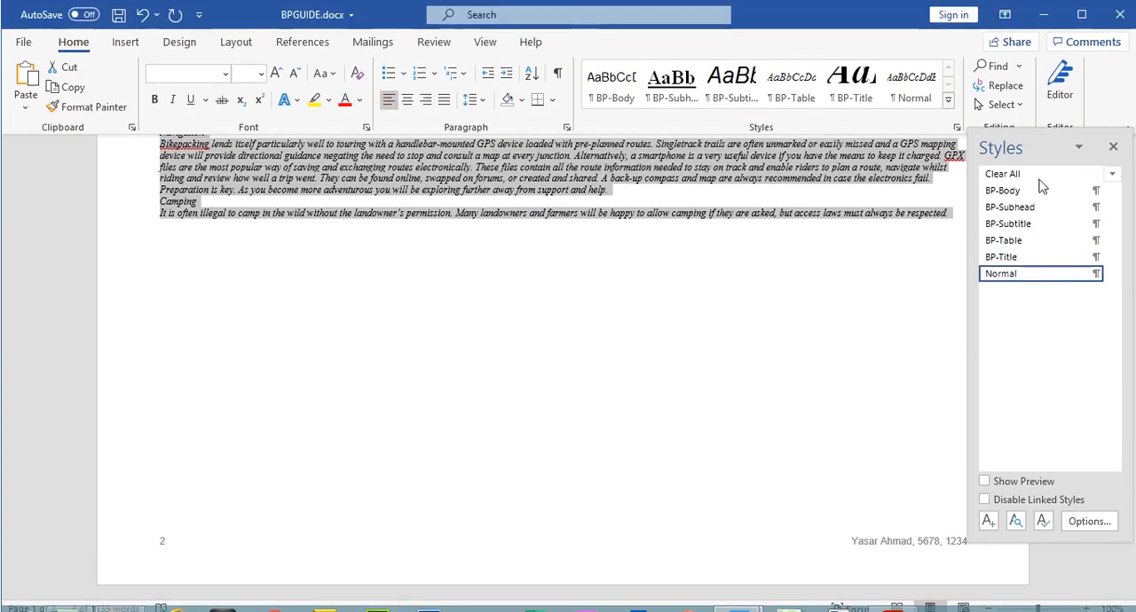
left_click(1019, 193)
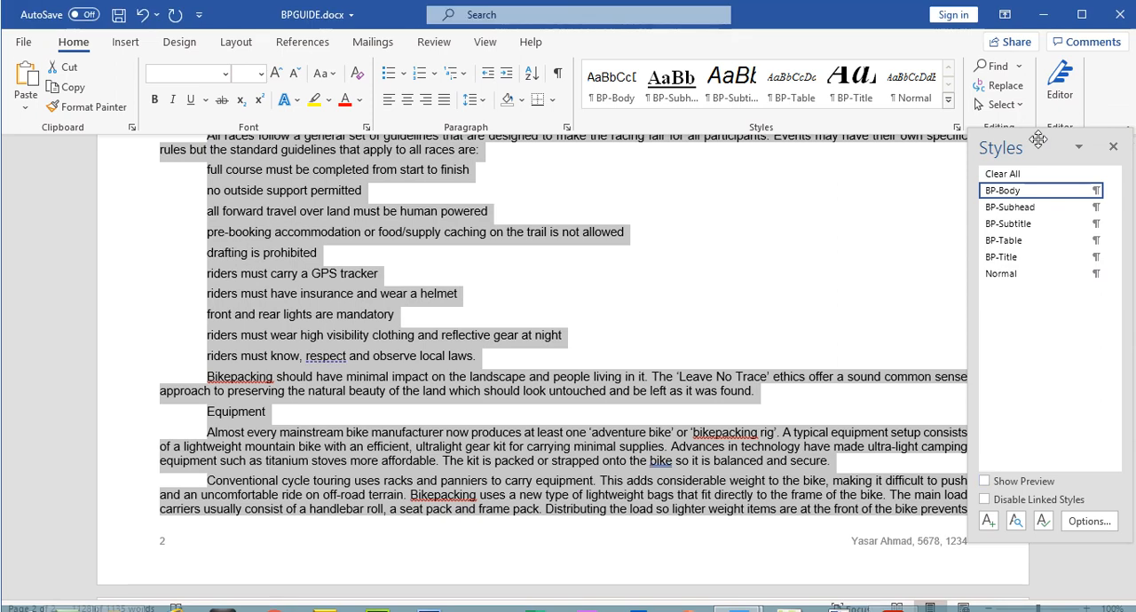
left_click_drag(1047, 140, 1119, 198)
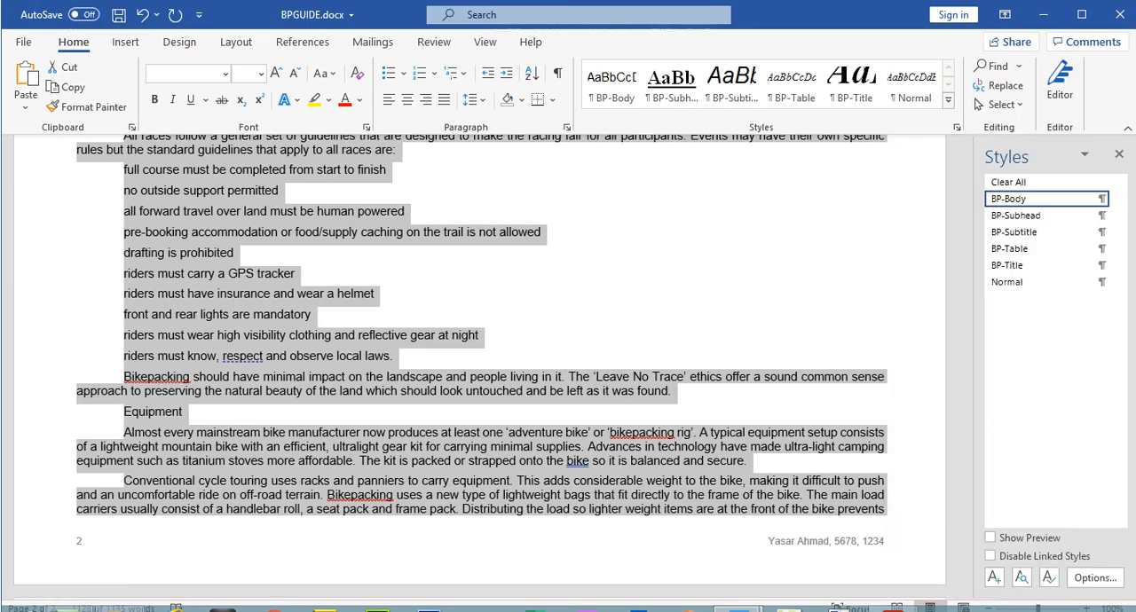
left_click_drag(965, 362, 968, 203)
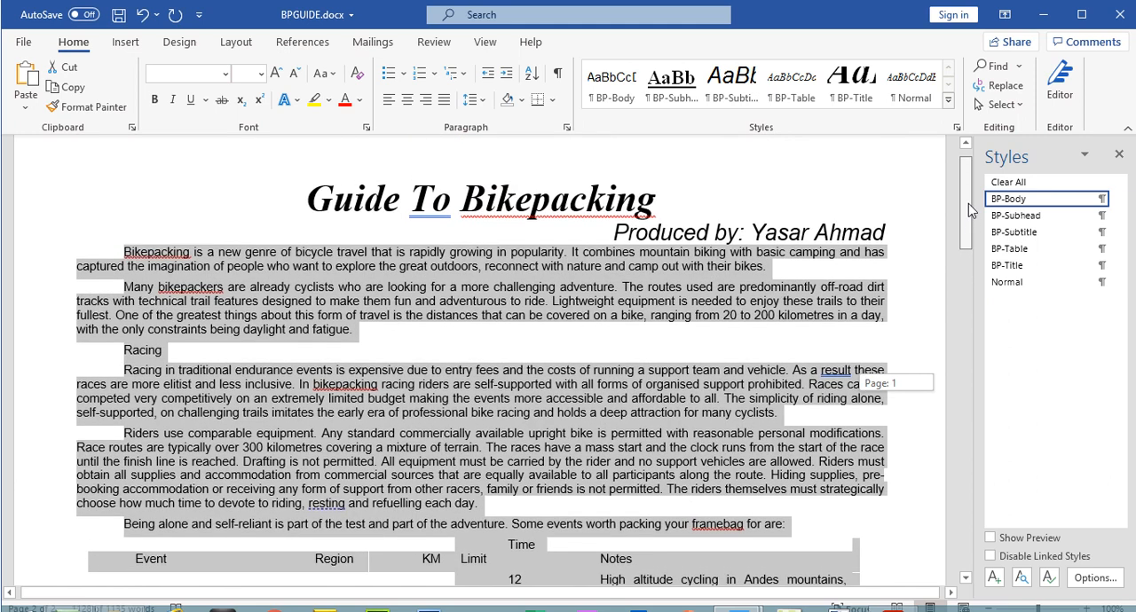
left_click_drag(969, 203, 969, 203)
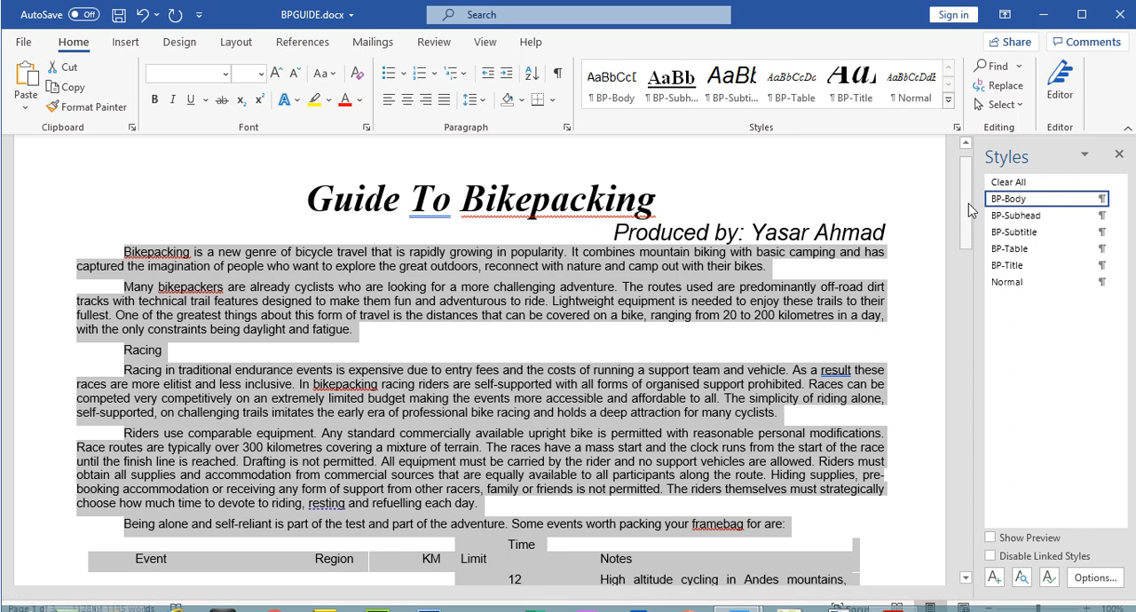
left_click(808, 302)
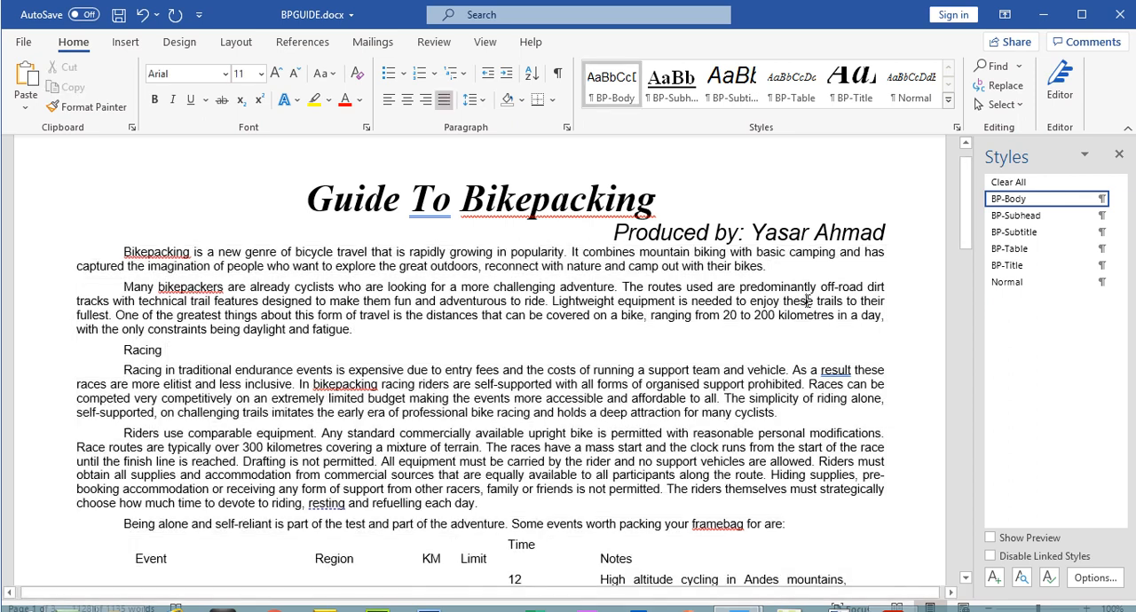
Step: Compare the body text in BPGUIDE with the BP-Body row of the exam paper's House style specifications table
left_click(893, 607)
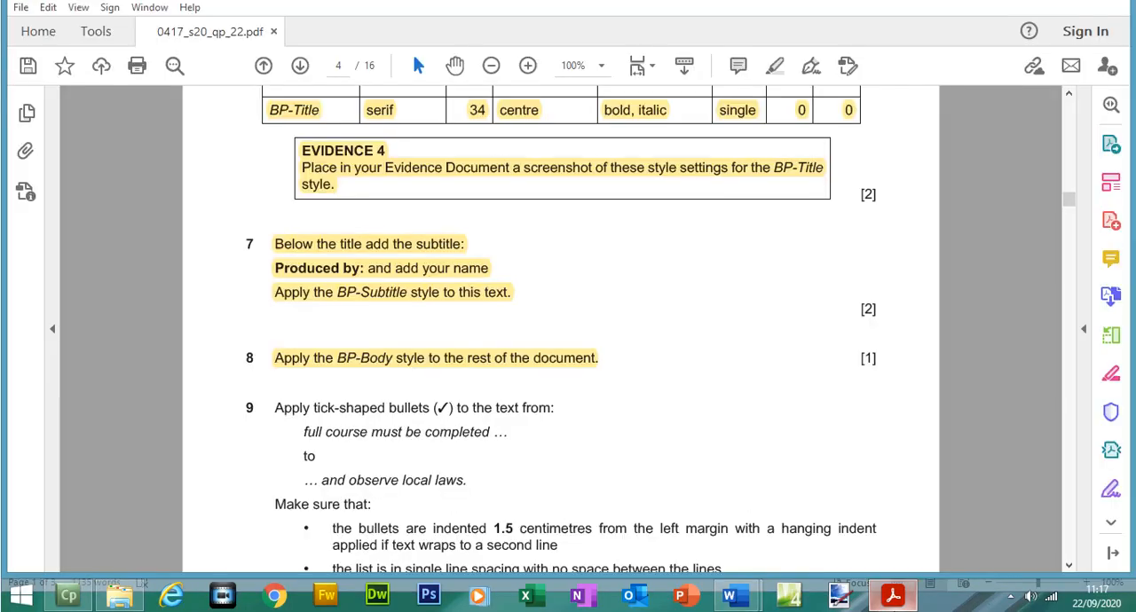
left_click_drag(1072, 214, 1073, 207)
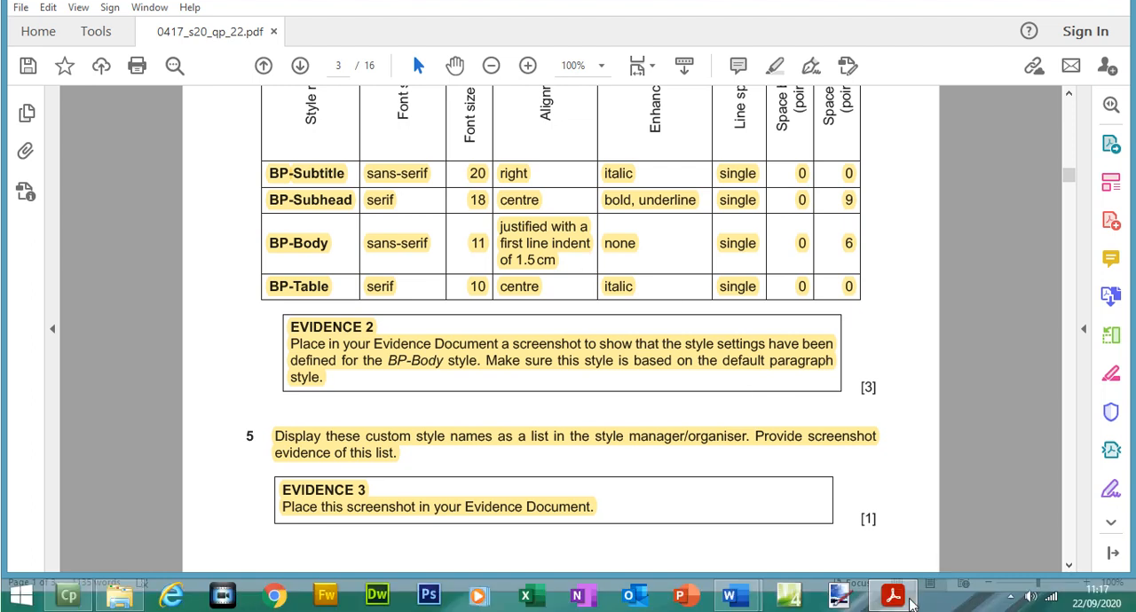
left_click(911, 602)
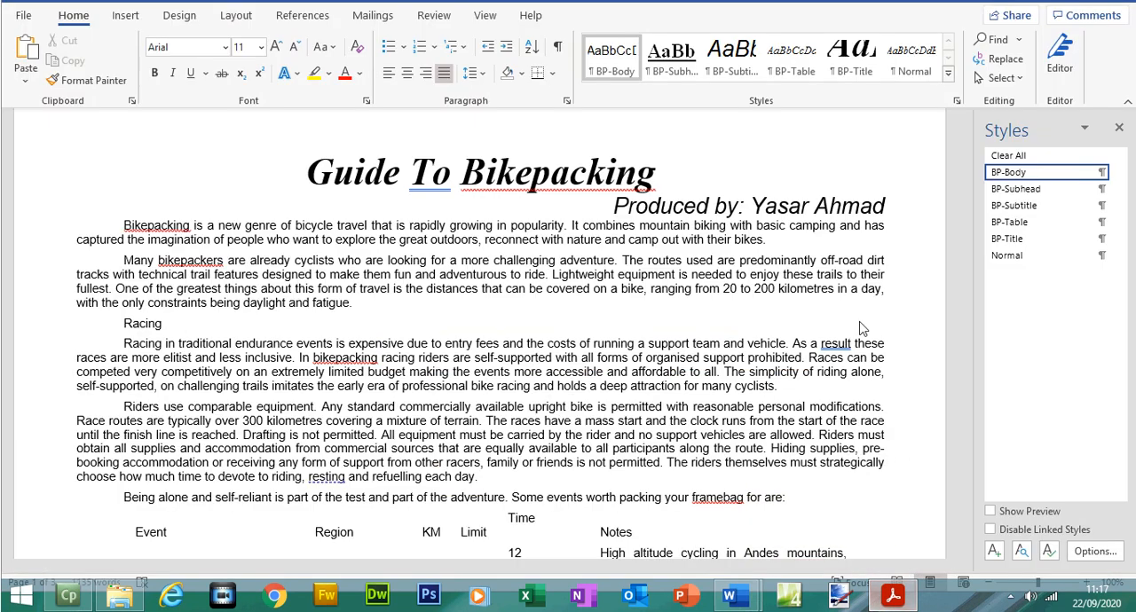
left_click(894, 596)
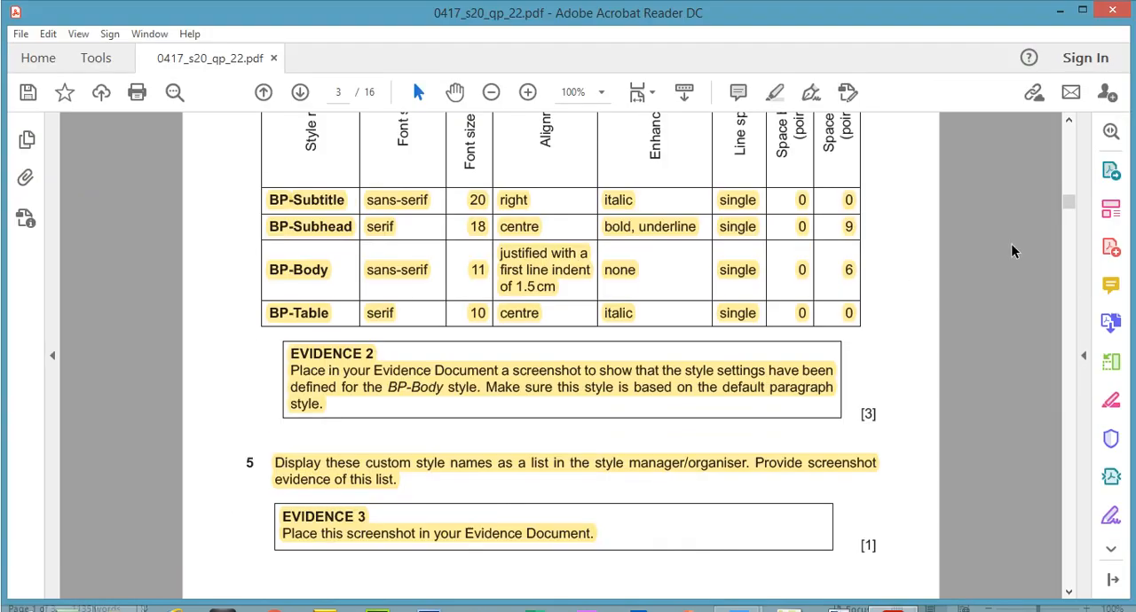
Step: Copy the list's opening words from step 9 of the exam paper and search BPGUIDE for "full course must be compl"
left_click_drag(1069, 177, 1071, 238)
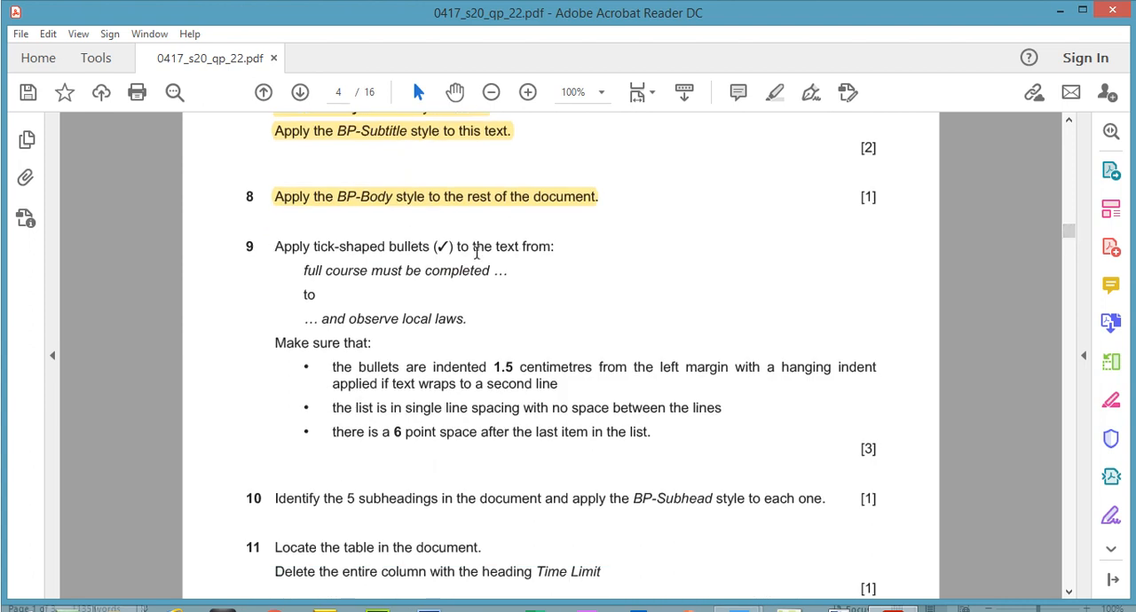
mouse_move(304, 271)
left_mouse_down()
mouse_move(488, 272)
mouse_move(468, 275)
left_mouse_up()
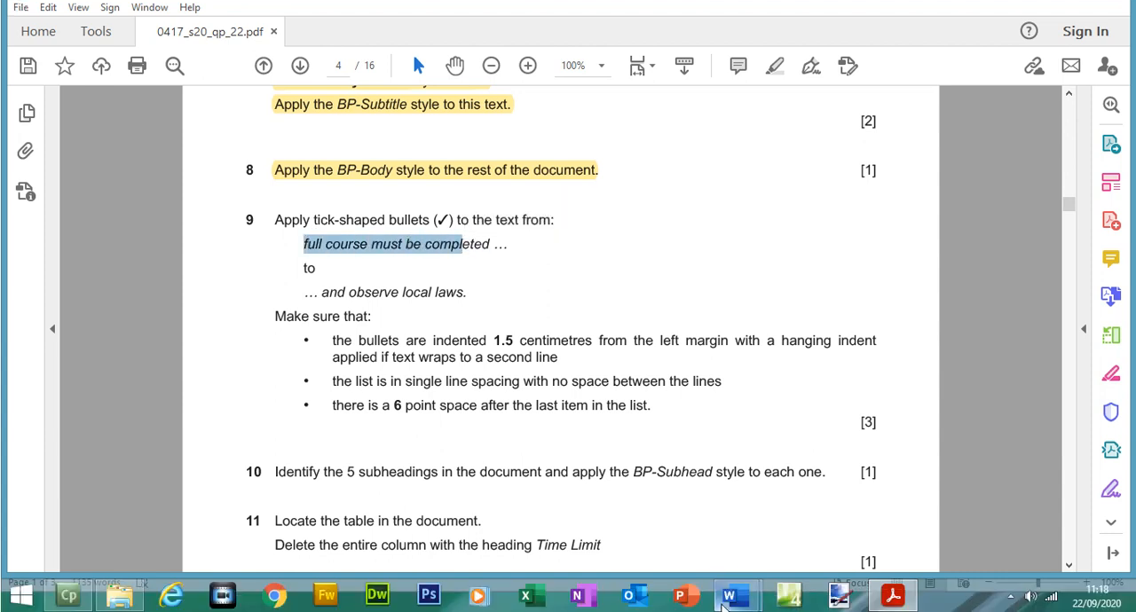
mouse_move(729, 596)
left_click(796, 528)
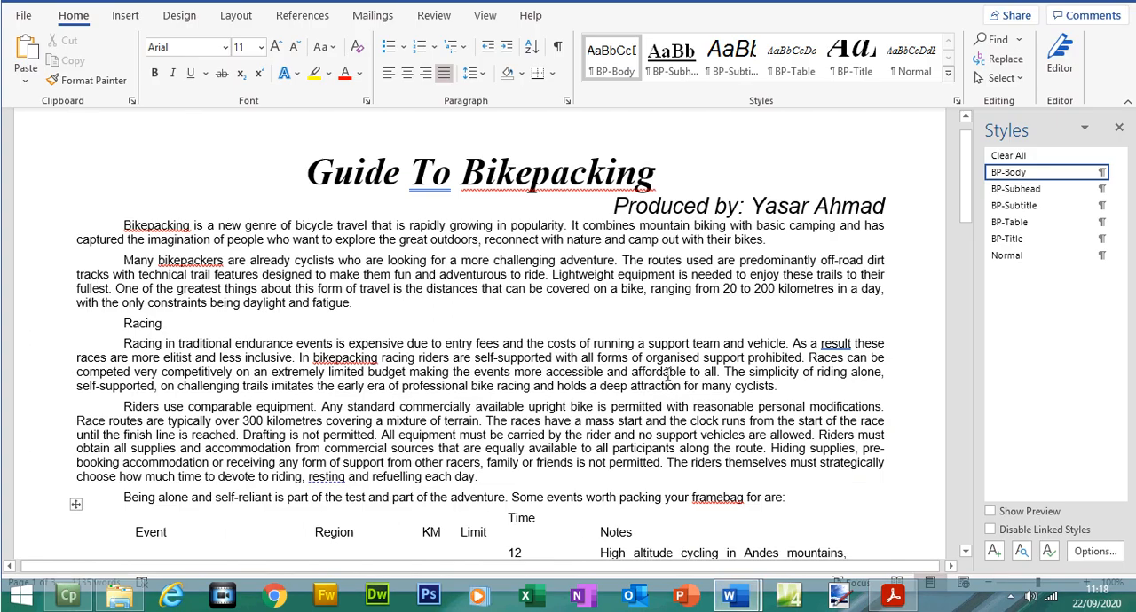
key("ctrl+f")
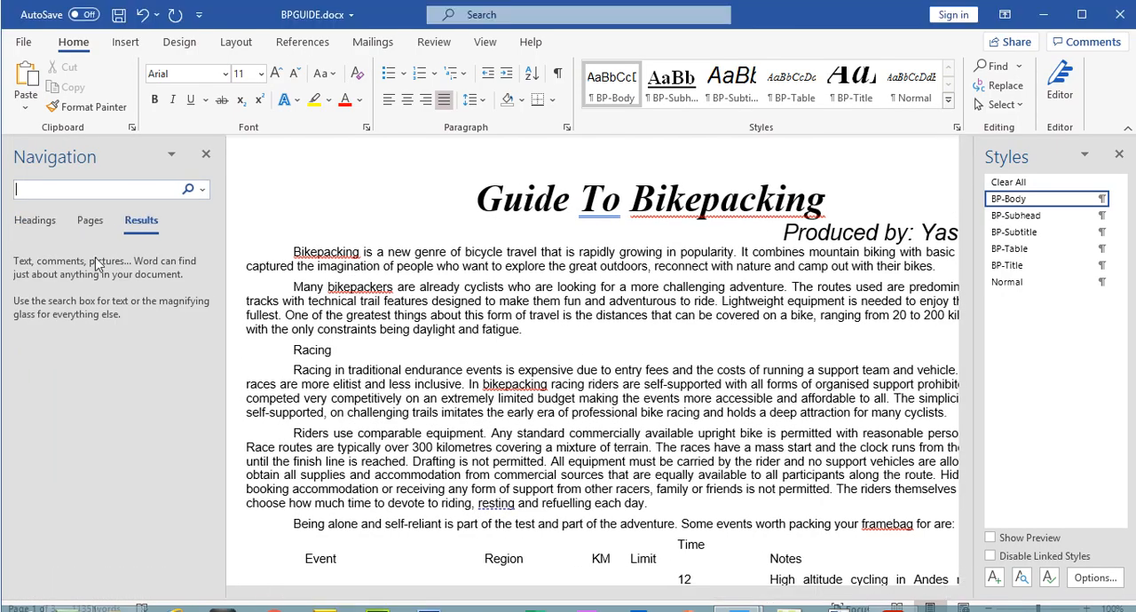
type("full course must be compl")
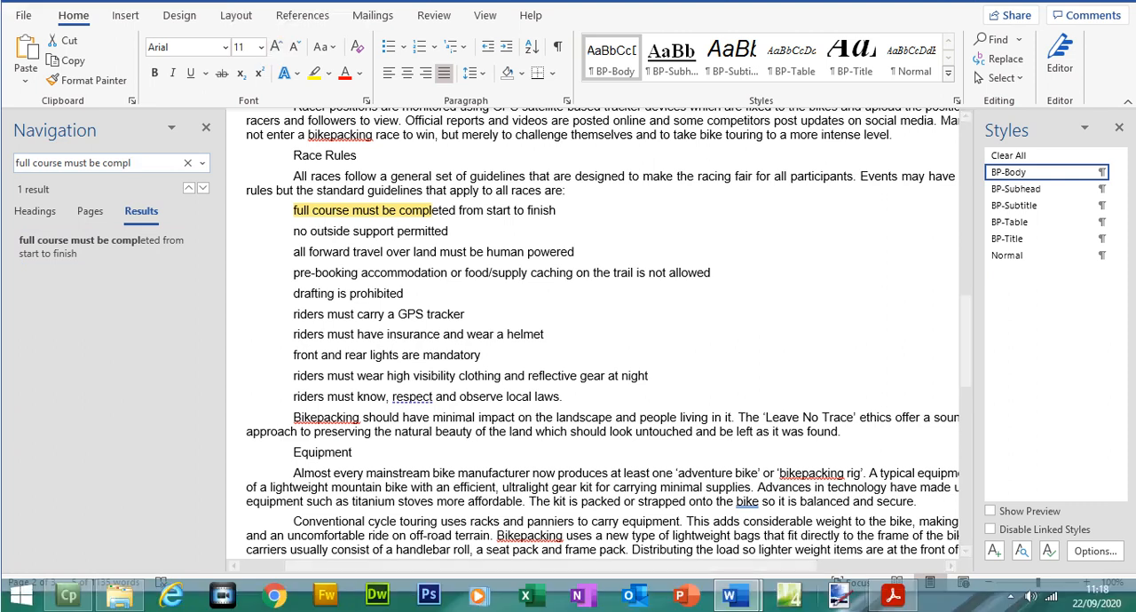
Step: Apply tick-shaped bullets to the Race Rules lines from "full course must be completed" to "observe local laws", as step 9 asks
left_click(892, 610)
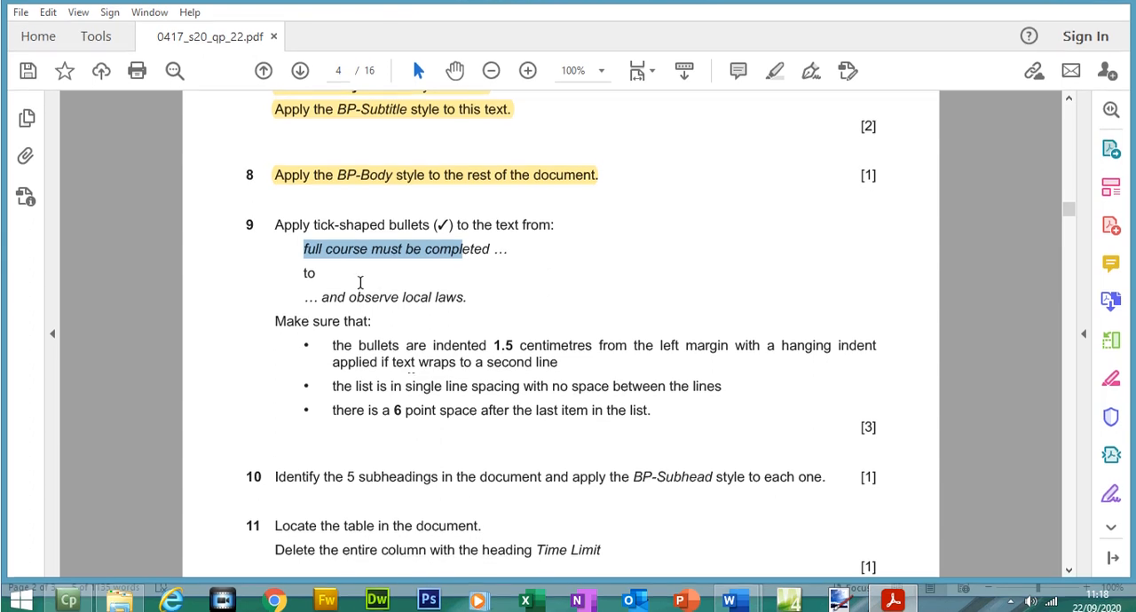
left_click(896, 609)
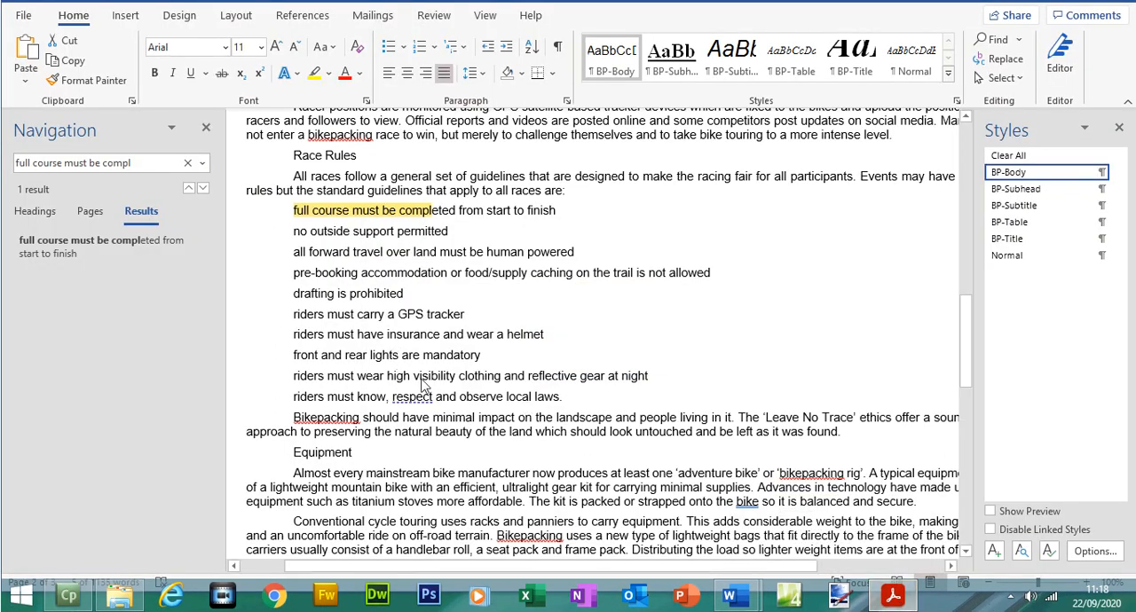
left_click_drag(563, 396, 298, 210)
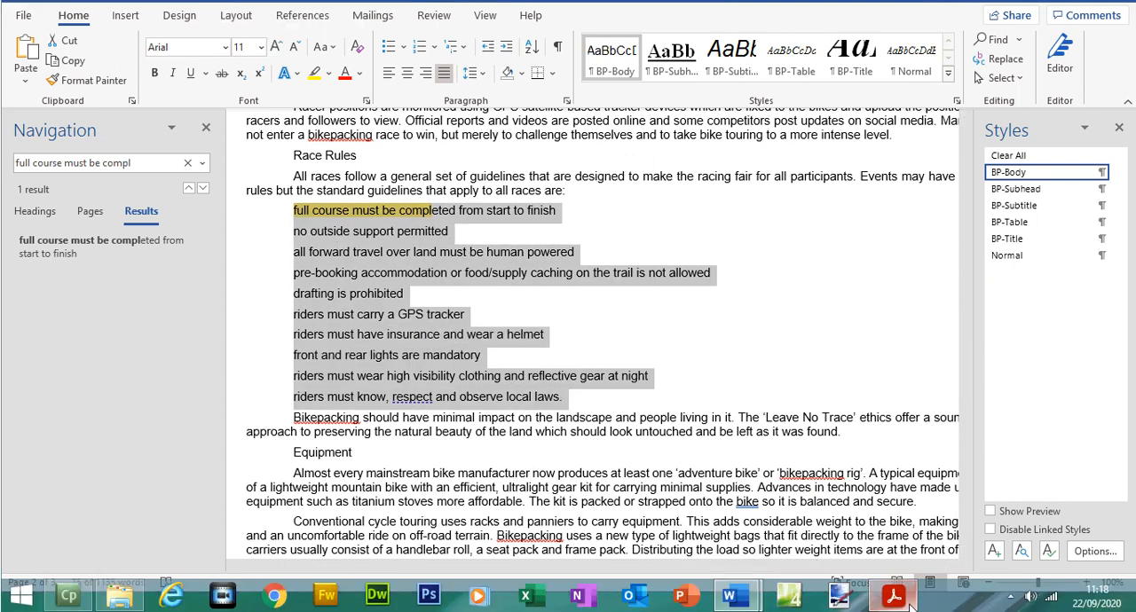
left_click(893, 608)
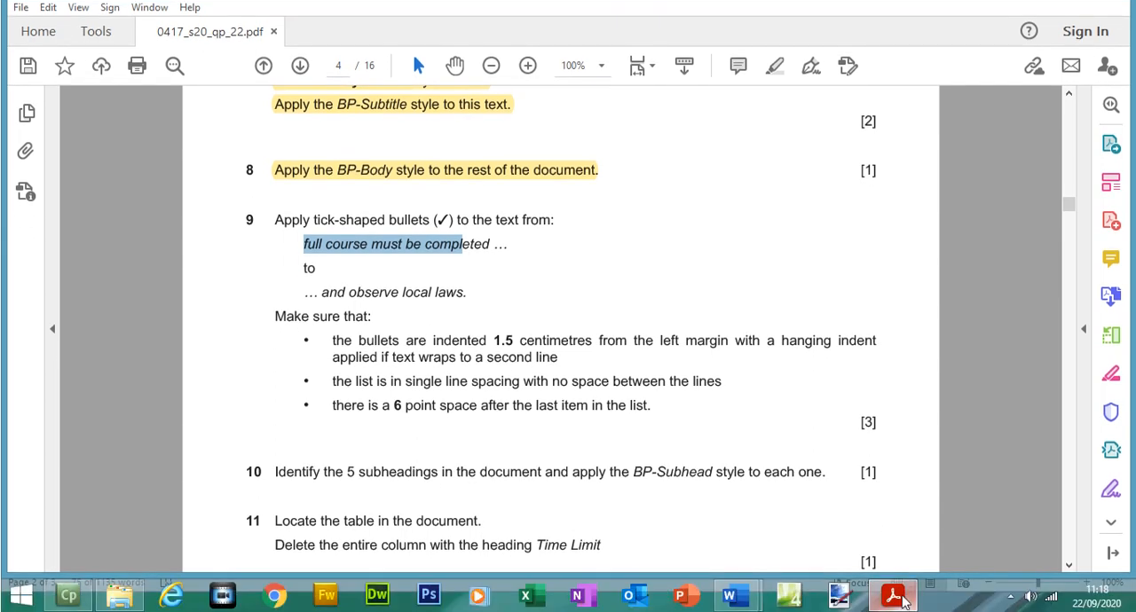
left_click(902, 598)
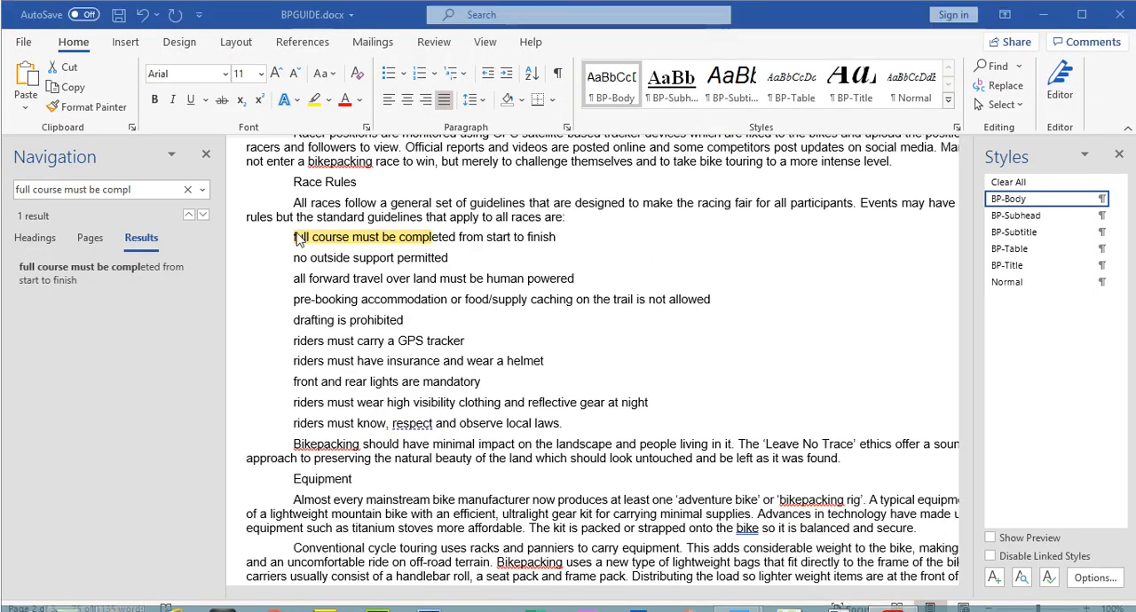
left_click_drag(295, 211, 564, 398)
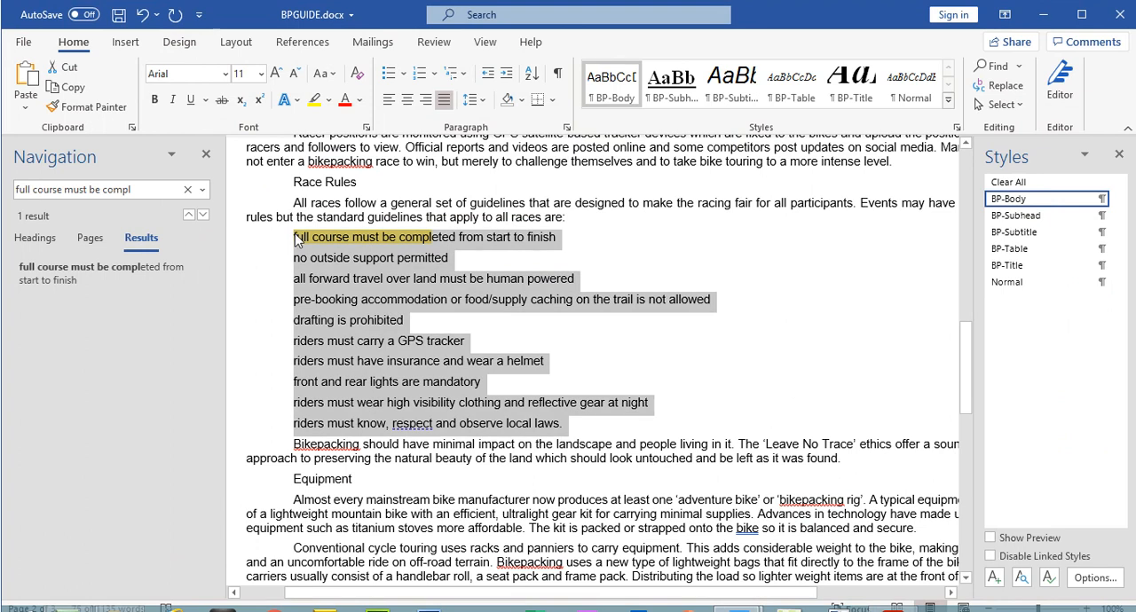
left_click(404, 78)
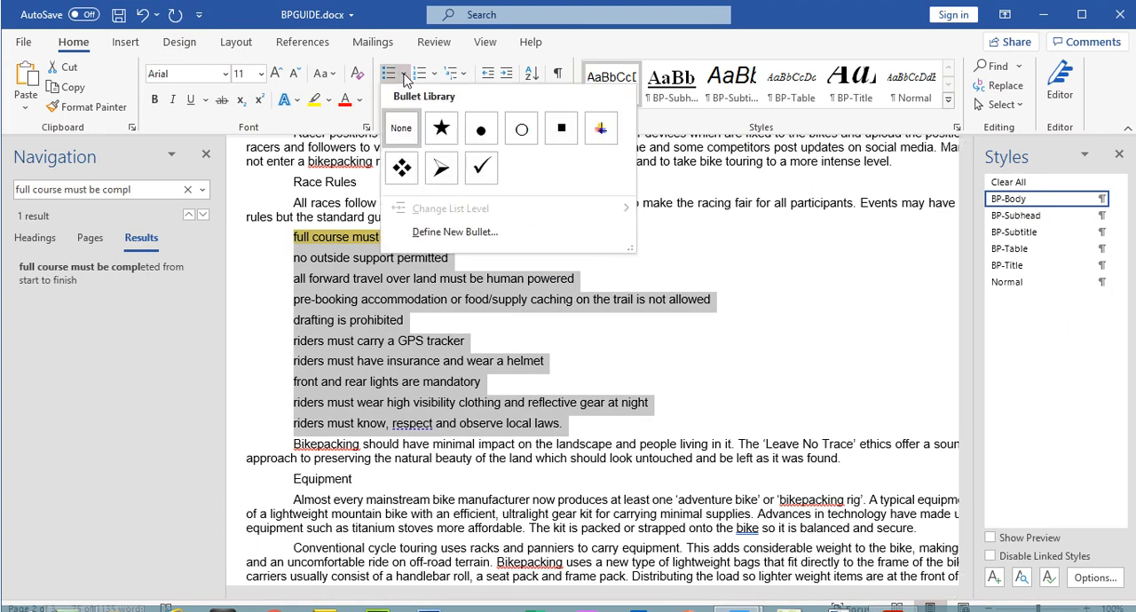
left_click(484, 175)
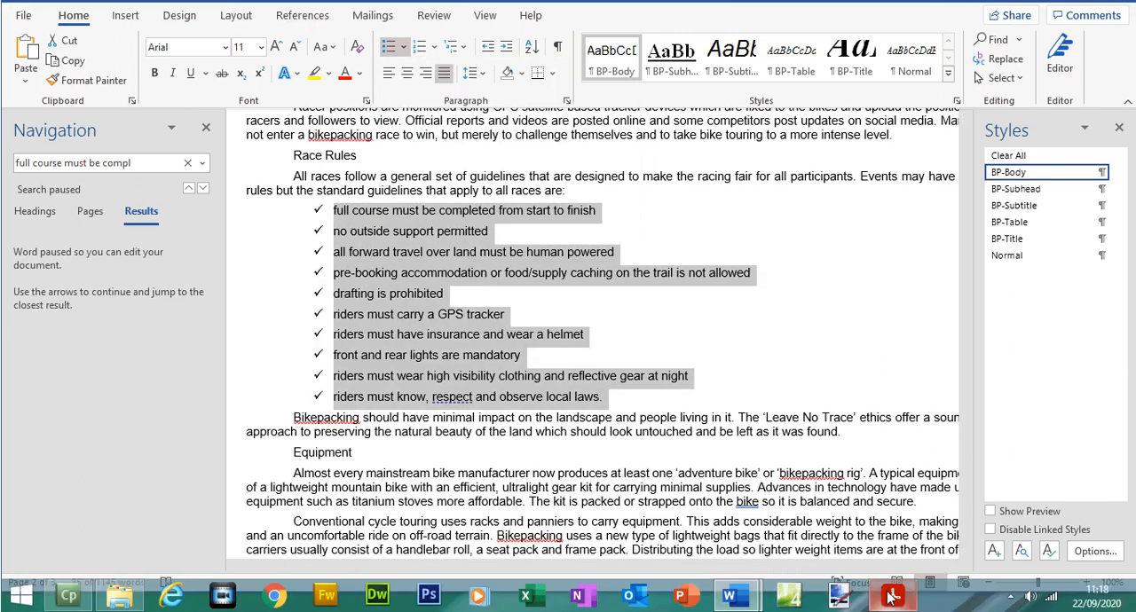
Step: Switch to the exam paper and highlight step 9's instruction from "Apply tick-shaped bullets" to "and observe local laws"
left_click(892, 597)
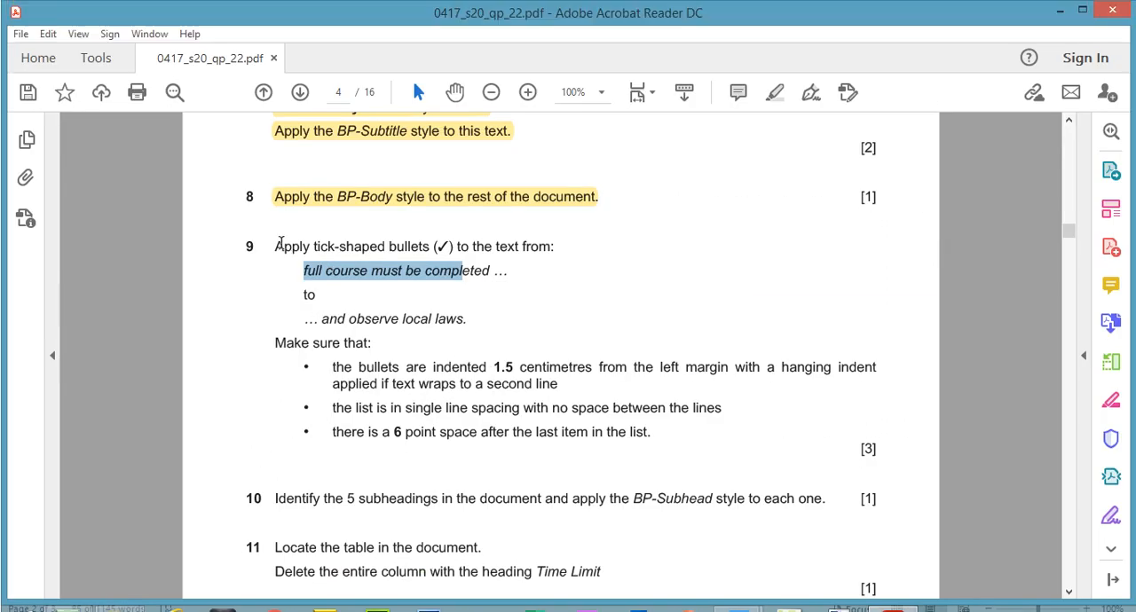
left_click_drag(280, 246, 467, 320)
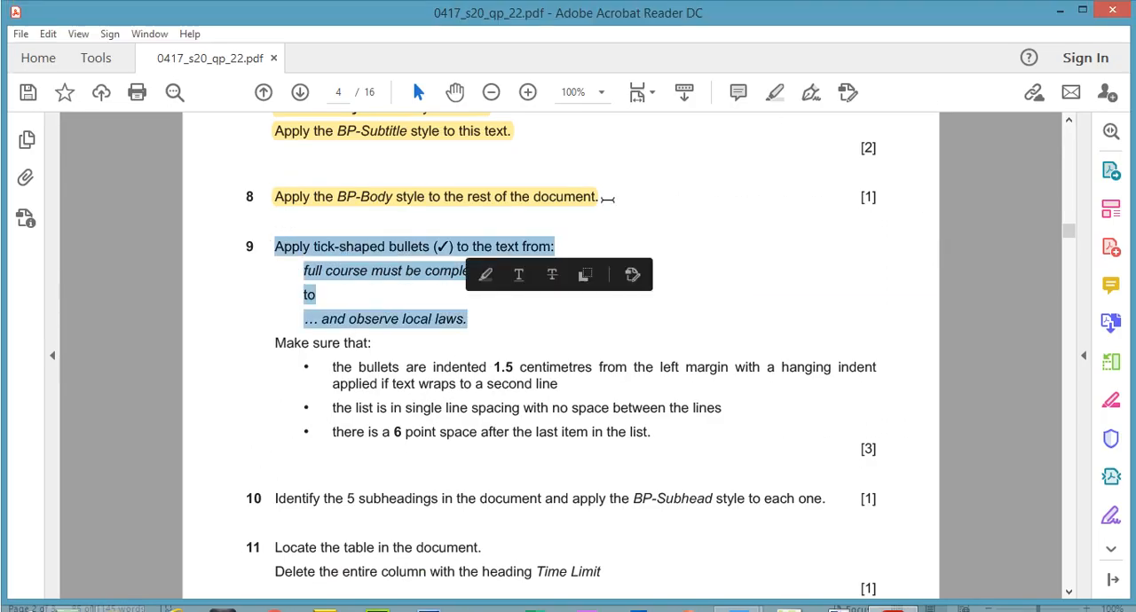
left_click(773, 99)
Step: Check step 9's indent requirement in the exam paper, and set the tick-bulleted list's left indent to 1.5 cm in BPGUIDE
mouse_move(875, 367)
left_mouse_down()
mouse_move(420, 359)
mouse_move(491, 337)
left_mouse_up()
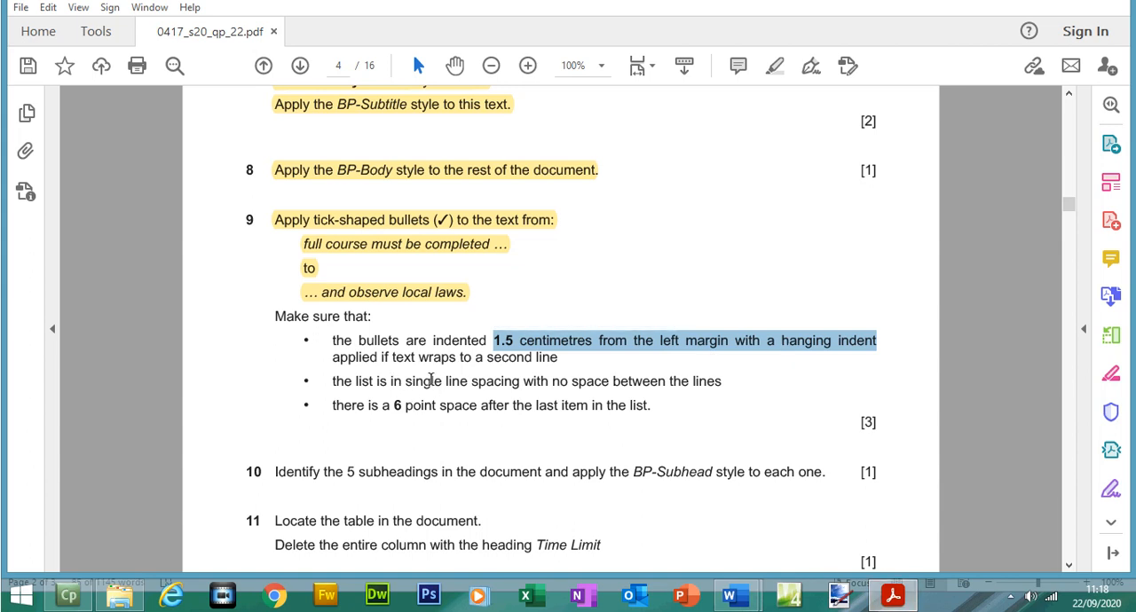
left_click(730, 595)
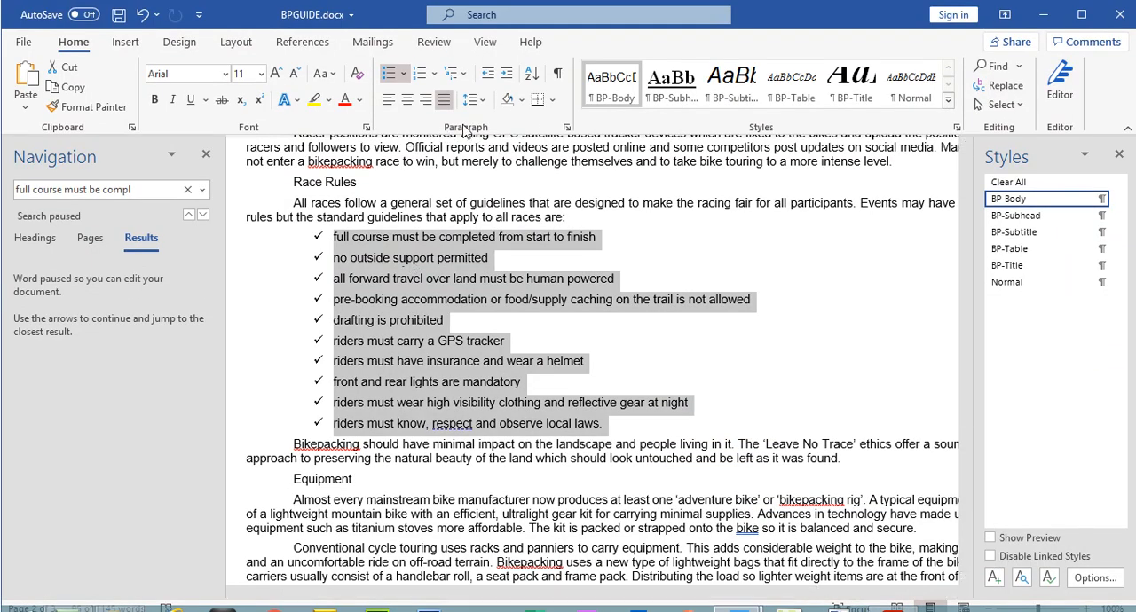
left_click(567, 128)
left_click(711, 281)
left_click(711, 281)
left_click(711, 282)
left_click(711, 281)
left_click(711, 281)
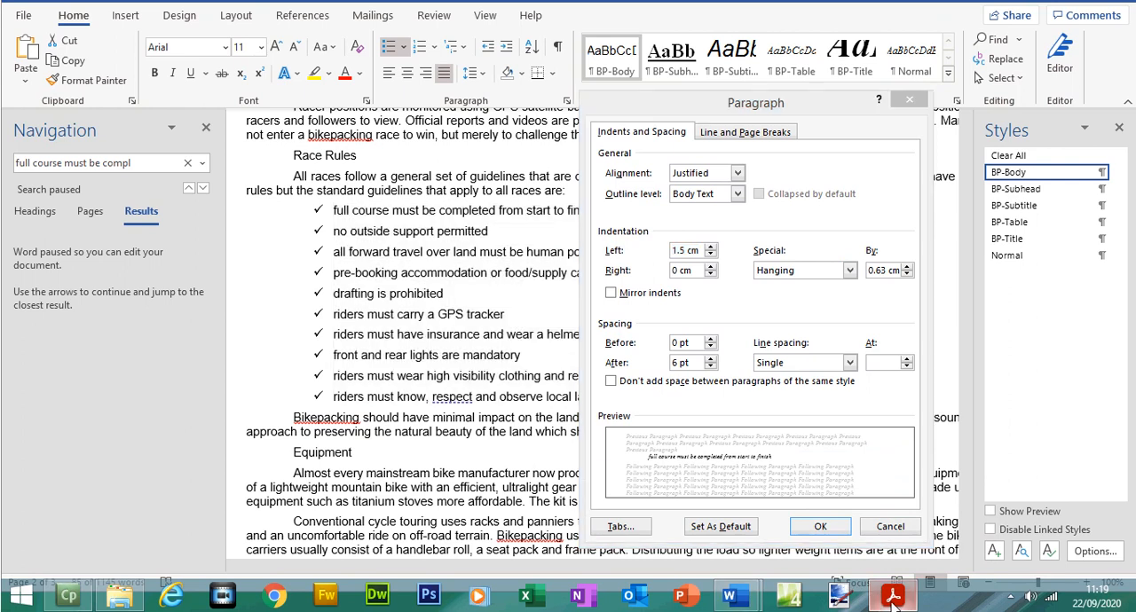
Step: Check step 9's line-spacing requirement, set the list's spacing after to 0 pt with single line spacing, and apply the paragraph settings
left_click(893, 595)
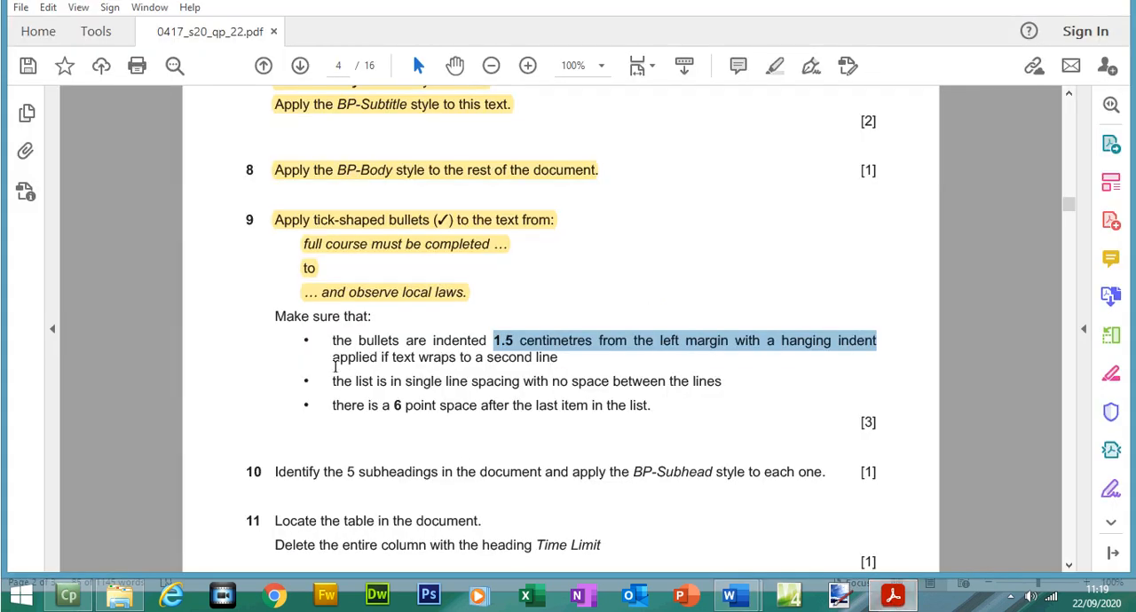
left_click_drag(334, 382, 666, 382)
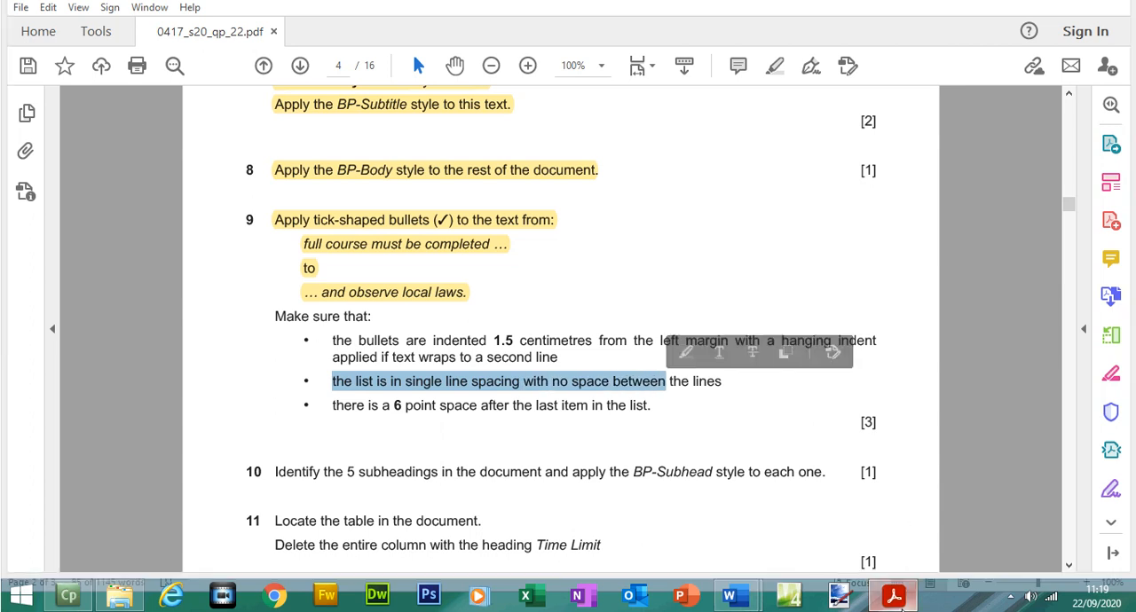
left_click(904, 597)
left_click(711, 366)
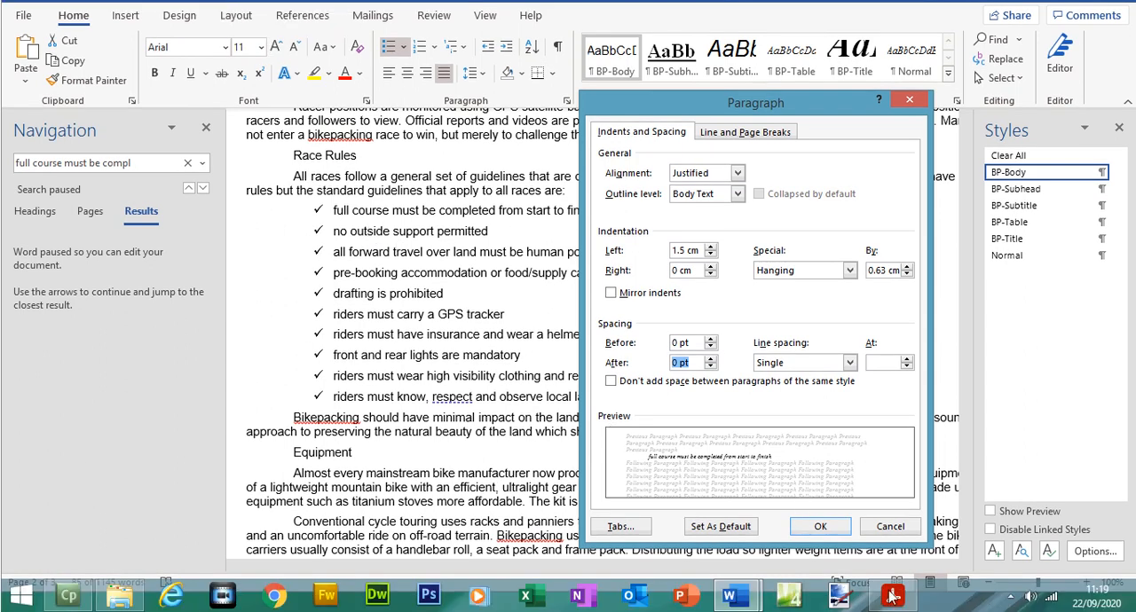
left_click(893, 595)
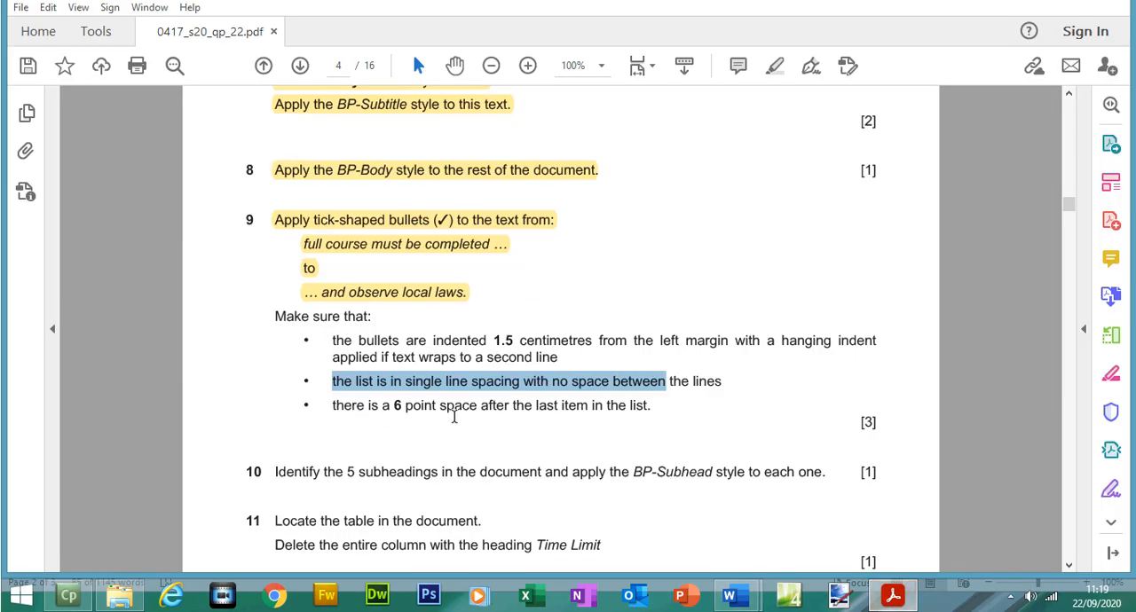
left_click(897, 598)
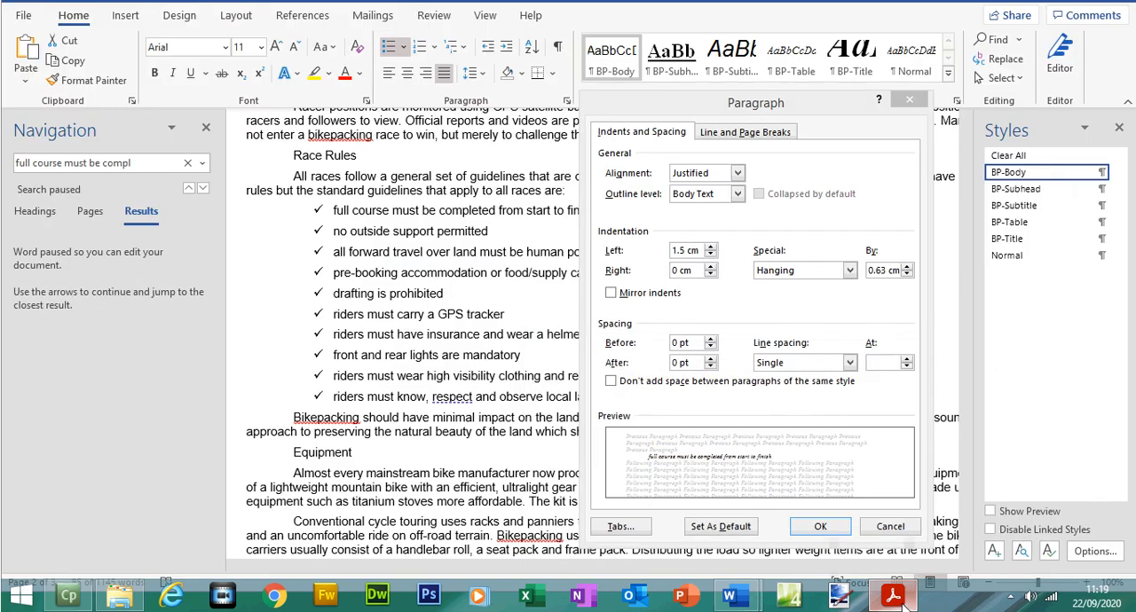
left_click(821, 527)
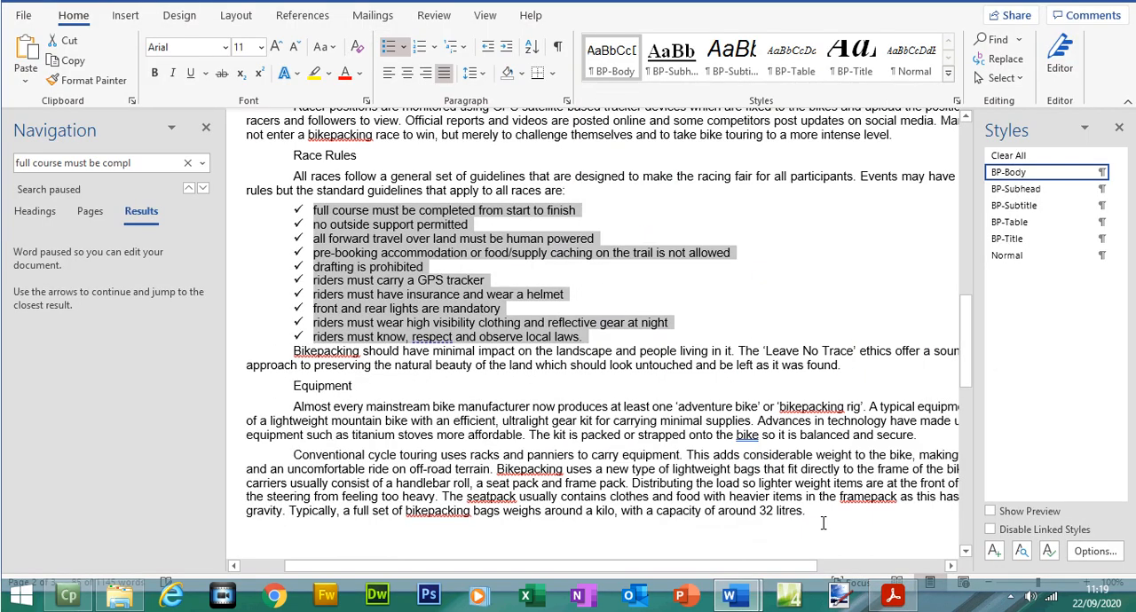
Step: Add space after the last list item, "riders must know, respect and observe local laws."
left_click(582, 330)
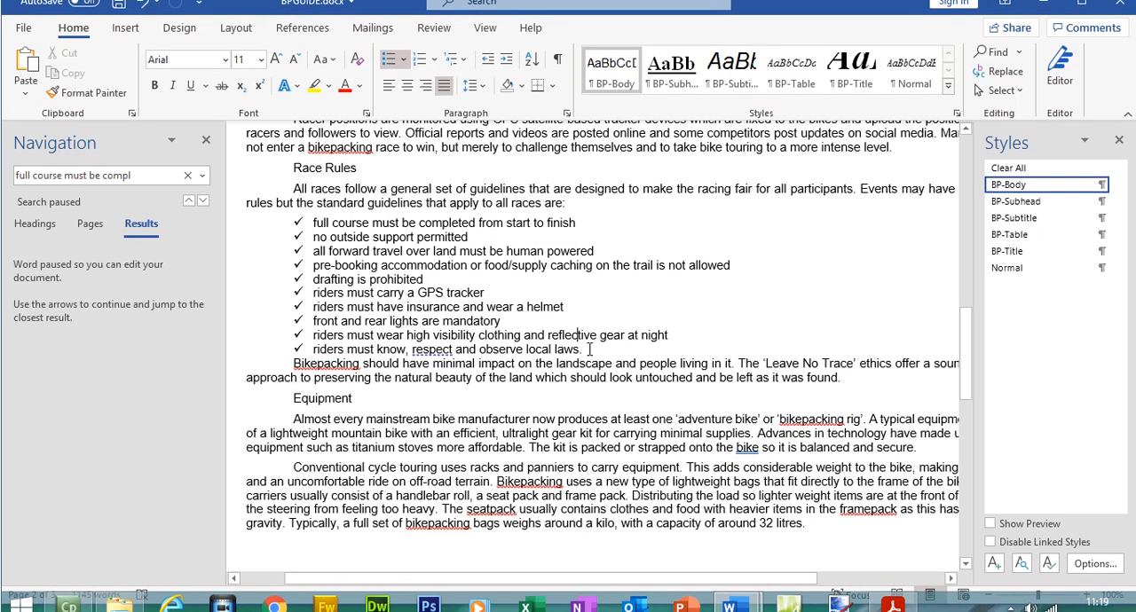
left_click(584, 363)
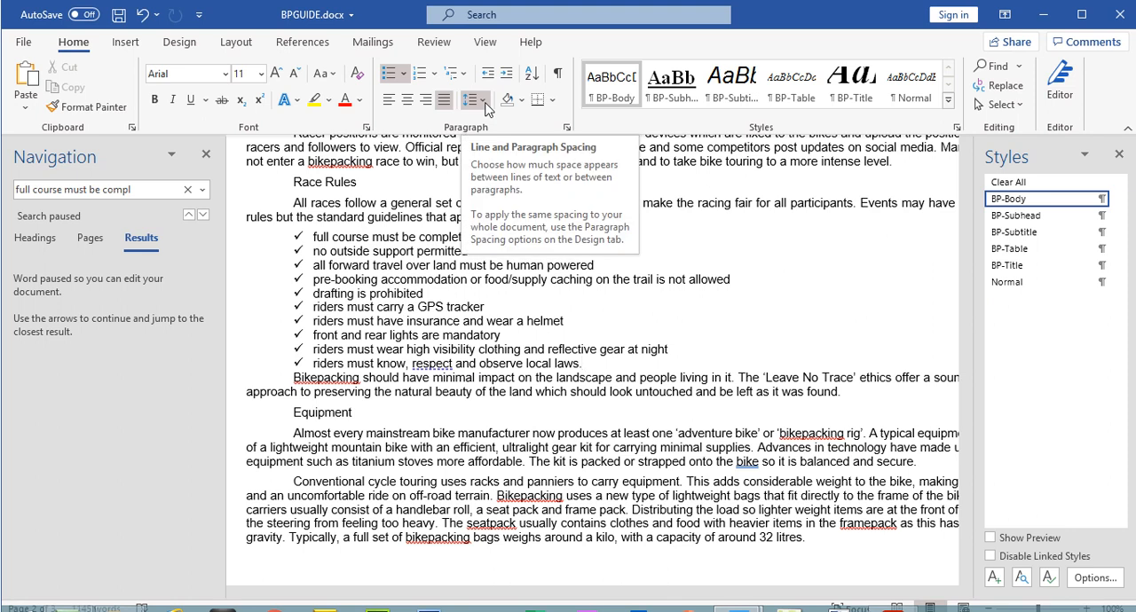
left_click(483, 100)
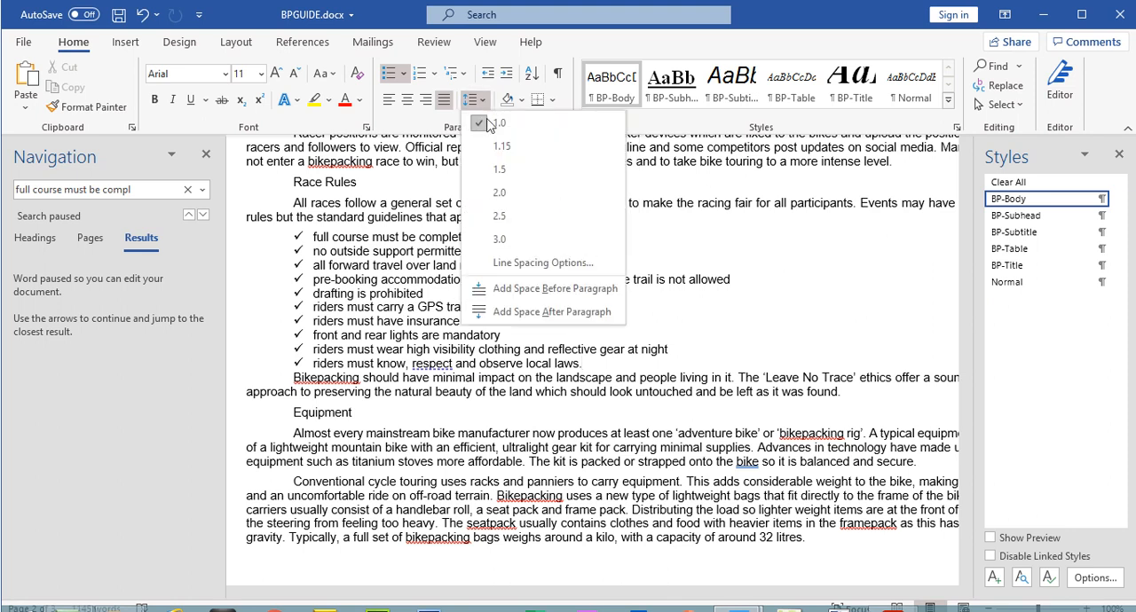
left_click(537, 313)
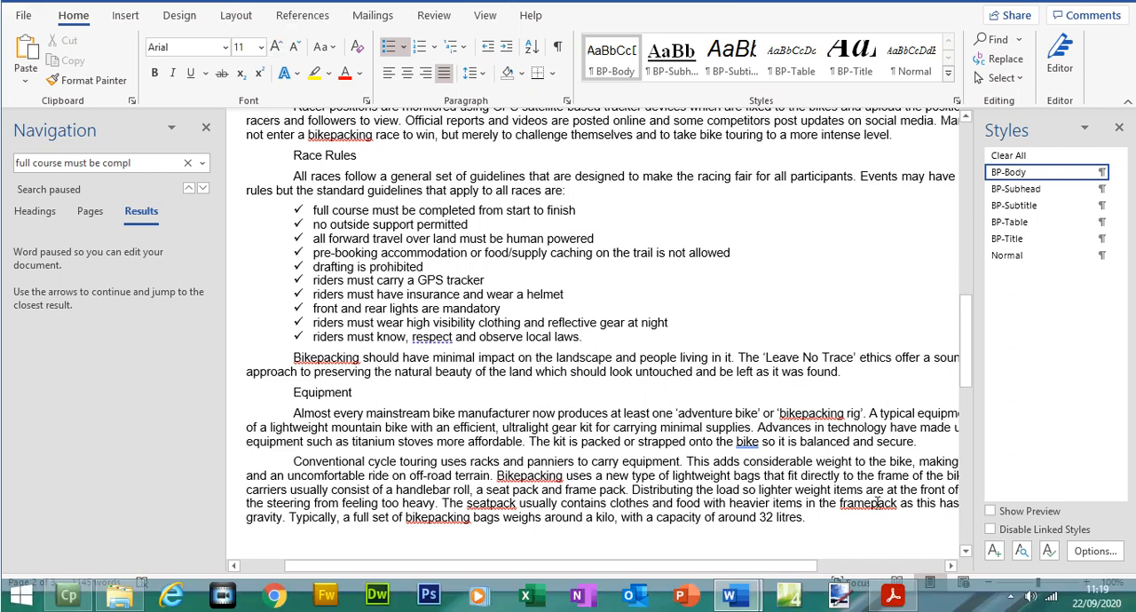
Step: Highlight the "Make sure that:" line and its three bullet requirements under step 9 of the exam paper
left_click(891, 596)
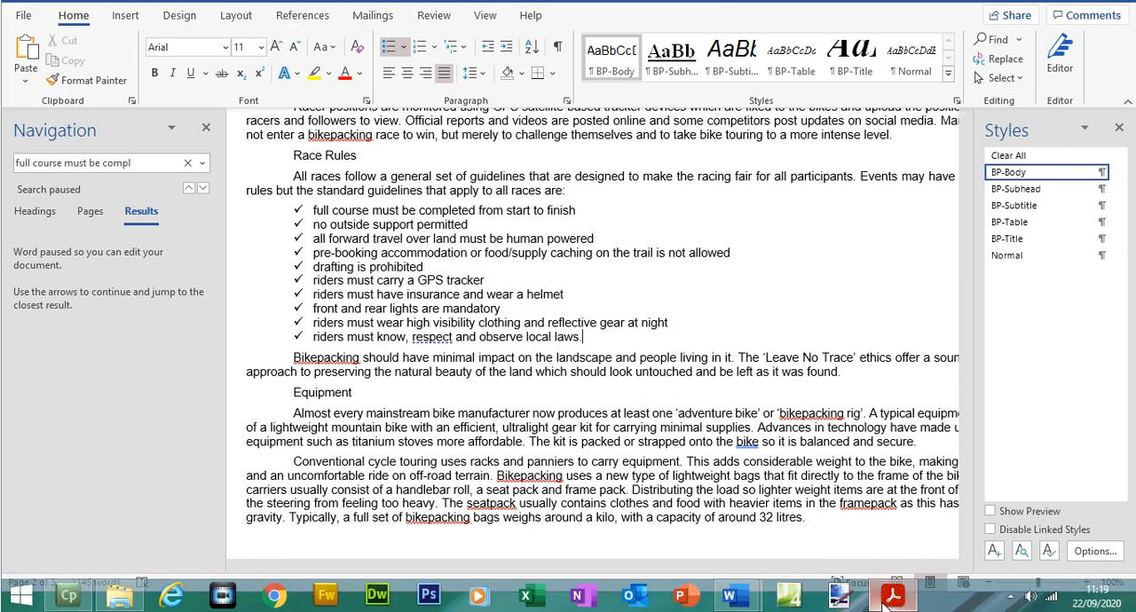
left_click_drag(277, 308, 653, 409)
left_click(777, 65)
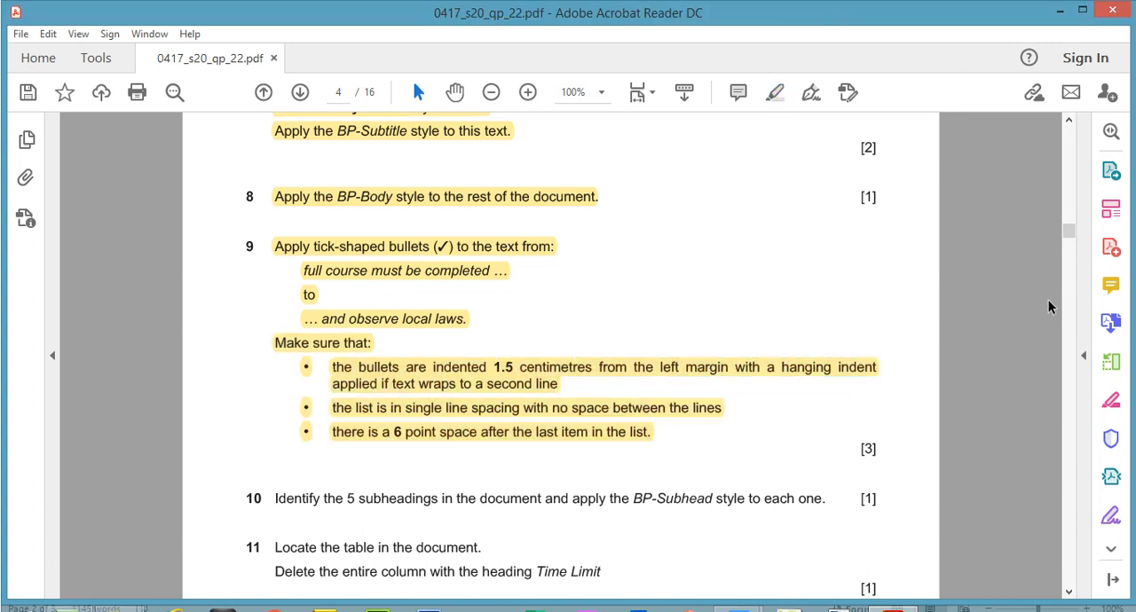
Step: Highlight "BP-Subhead style to each one." in step 10 of the exam paper
left_click_drag(1065, 204, 1065, 240)
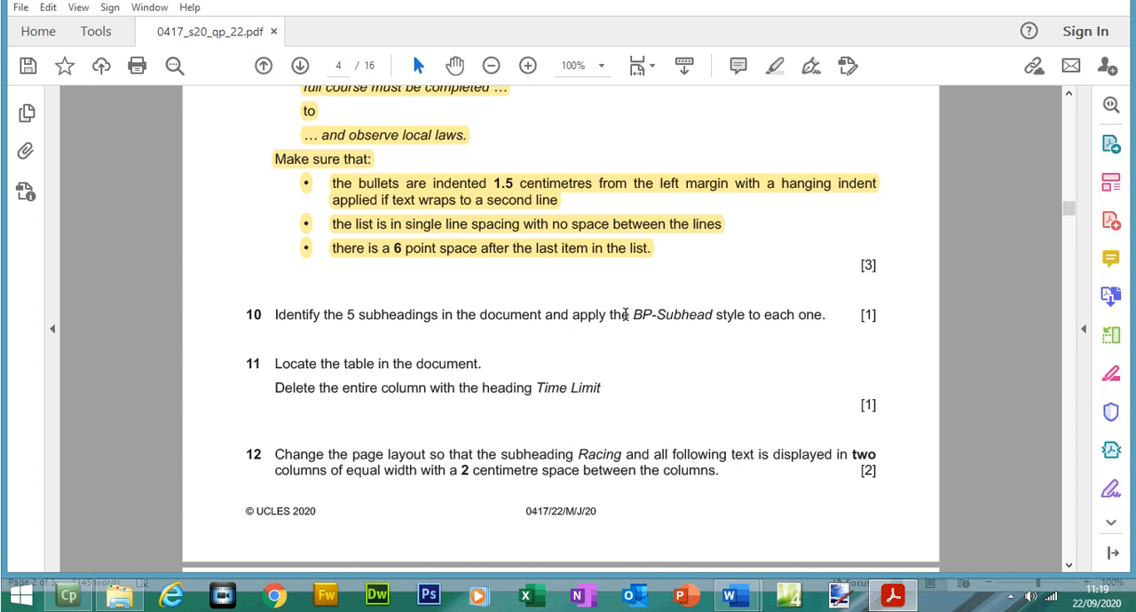
left_click_drag(634, 316, 823, 316)
left_click(777, 67)
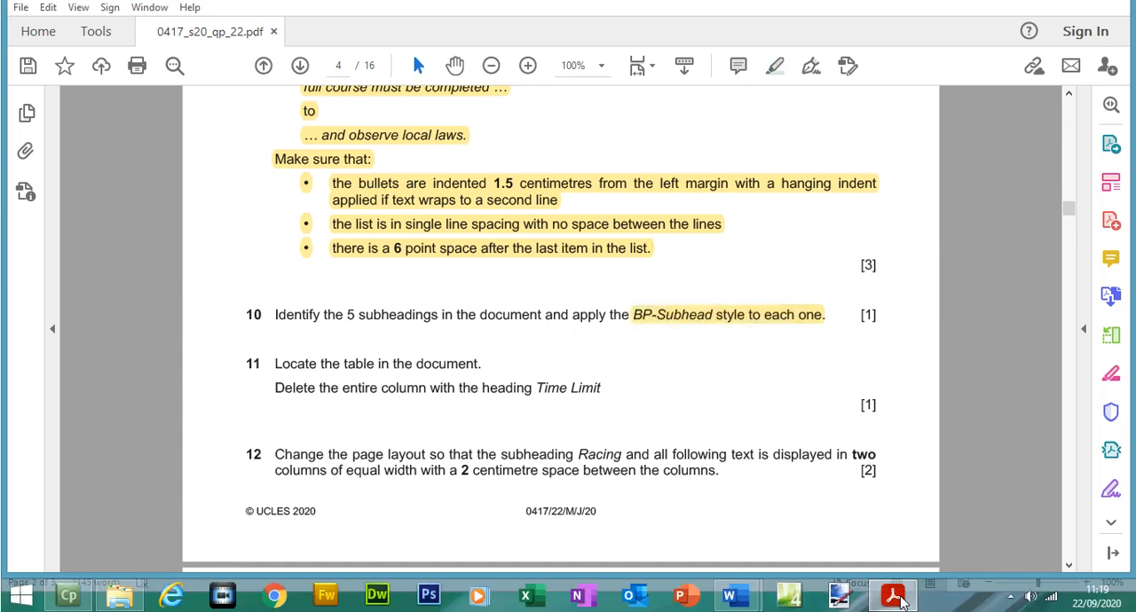
Step: Return to BPGUIDE, close the Navigation pane and apply the BP-Subhead style to the "Racing" subheading
left_click(899, 597)
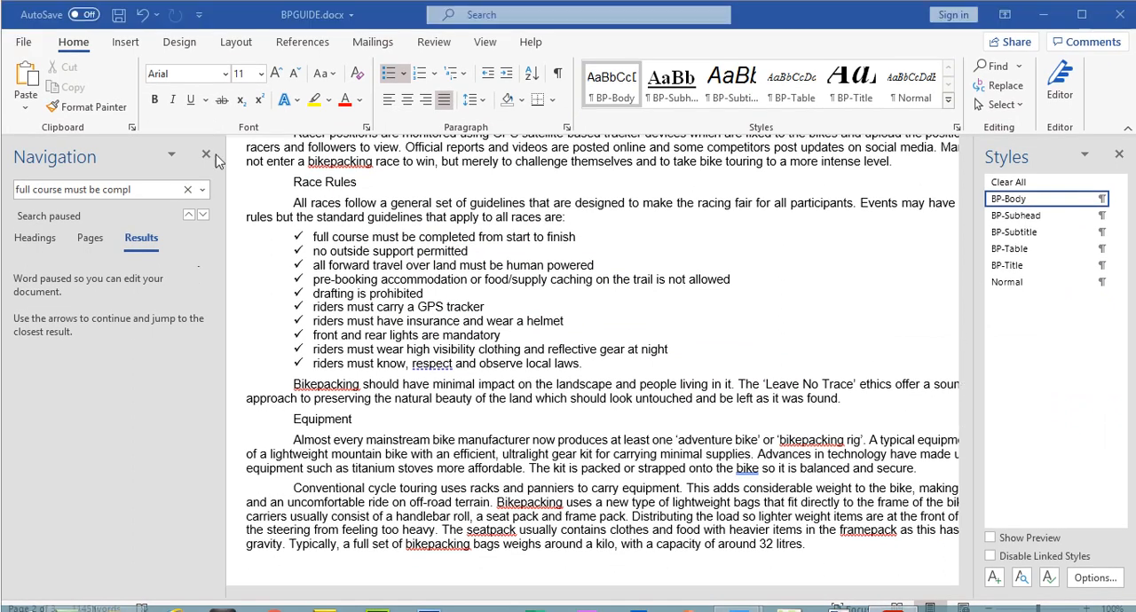
left_click(206, 127)
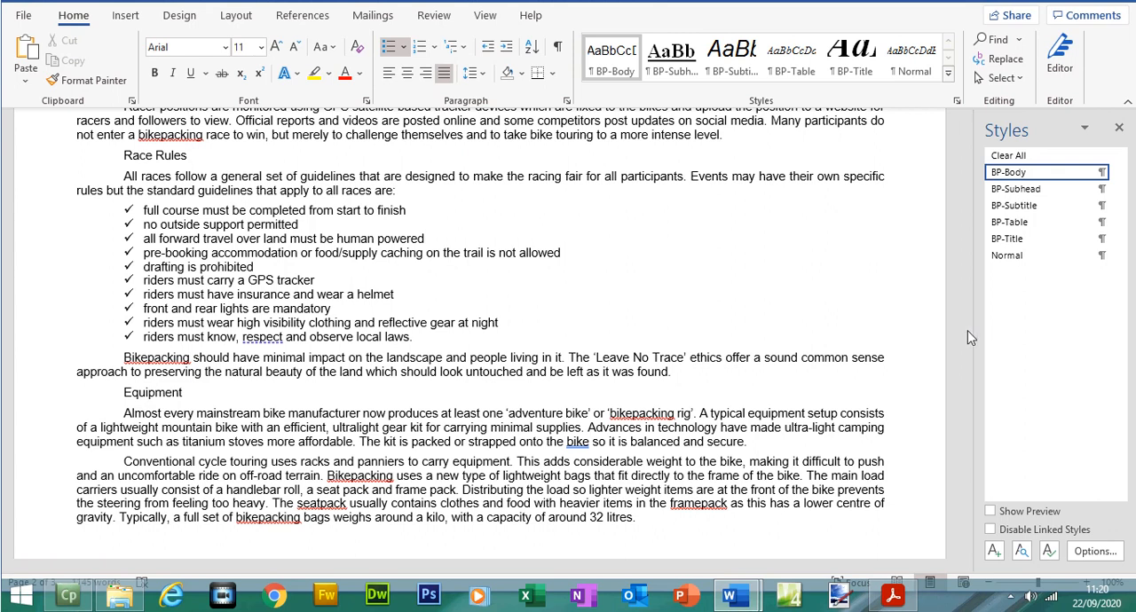
left_click_drag(967, 371, 954, 197)
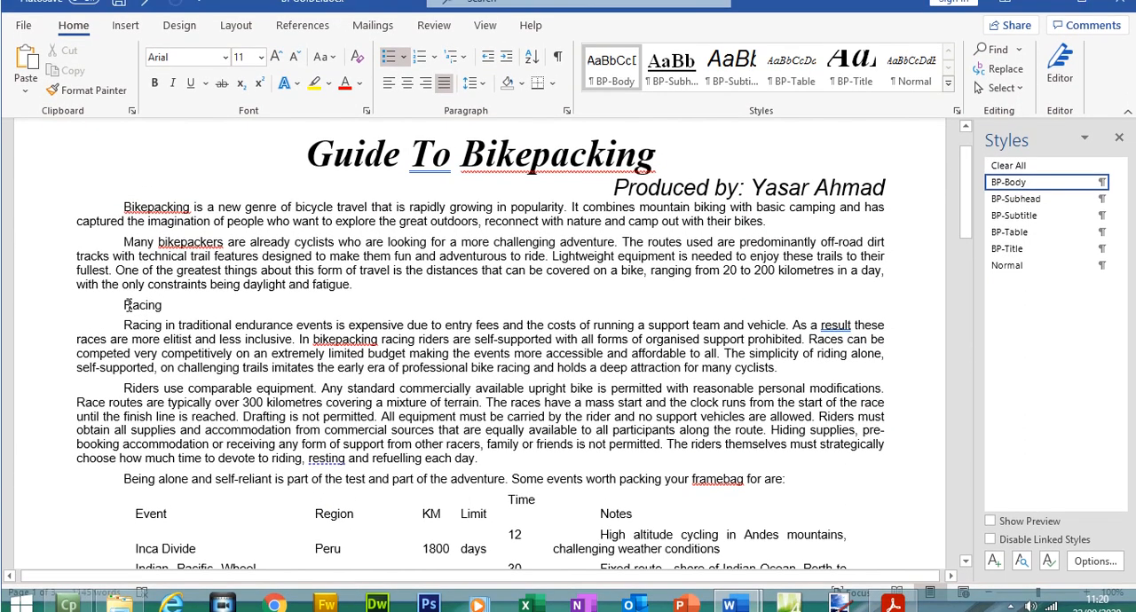
double_click(128, 302)
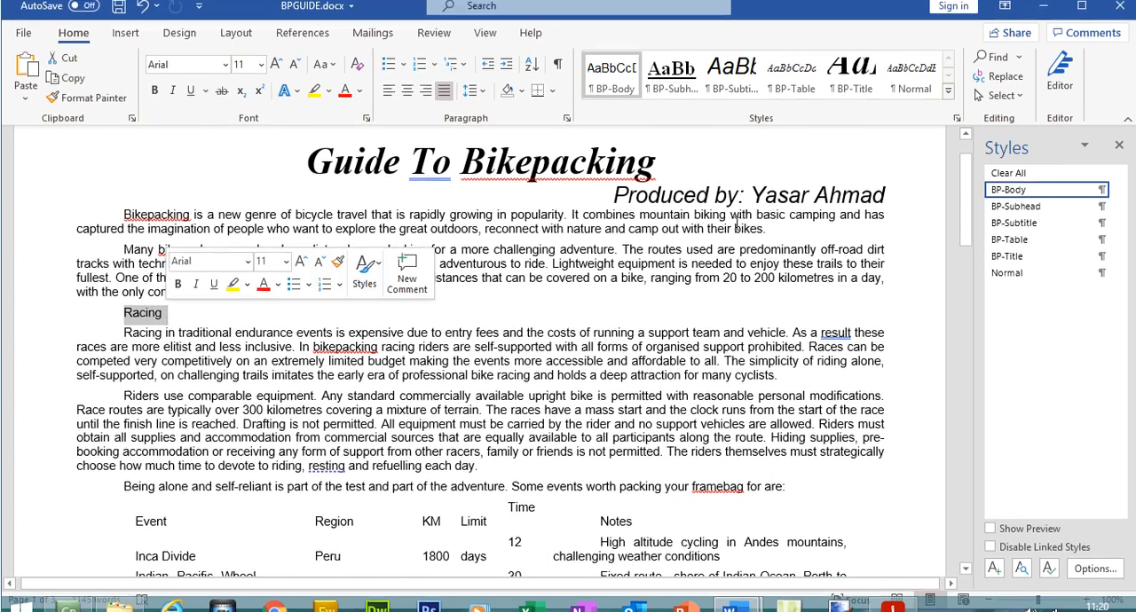
left_click(1017, 206)
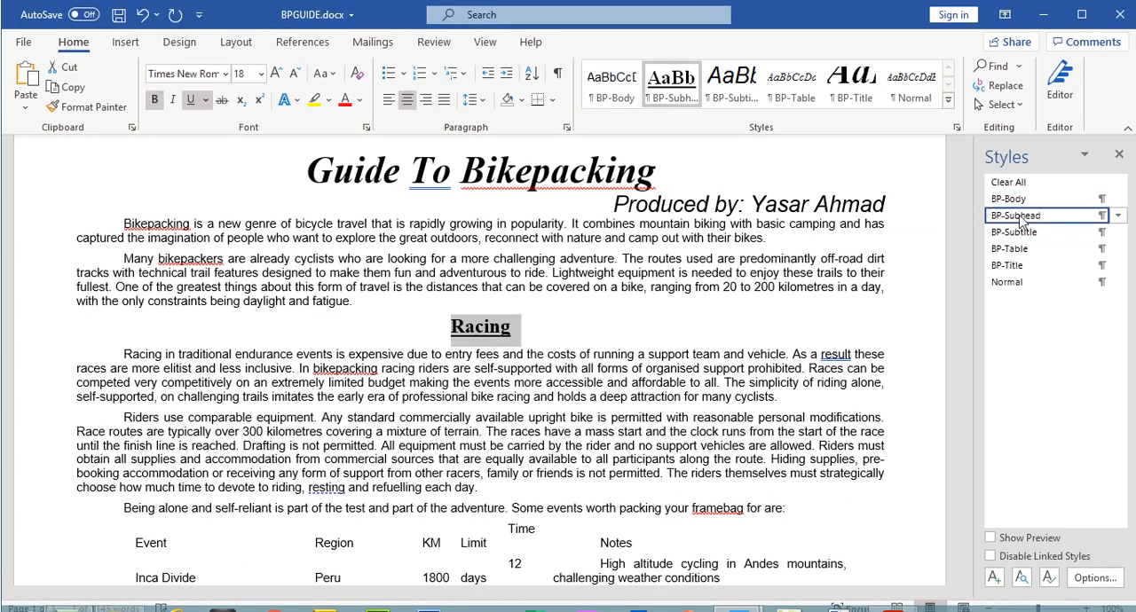
Step: Compare the "Racing" subheading with the BP-Subhead row of the exam paper's House style specifications table
left_click(900, 596)
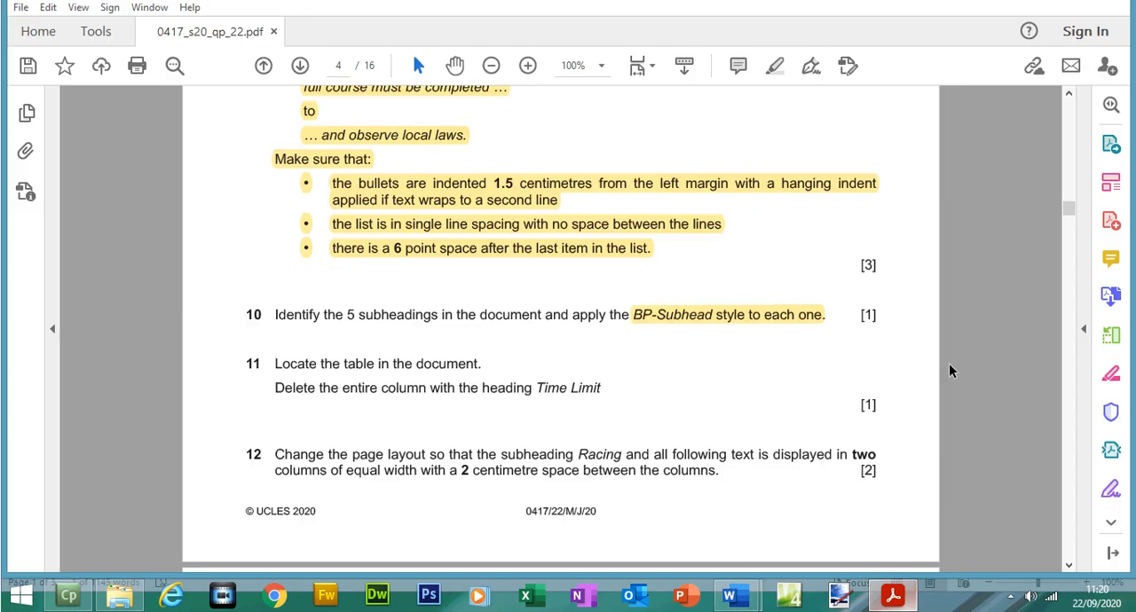
left_click_drag(1069, 216, 1069, 204)
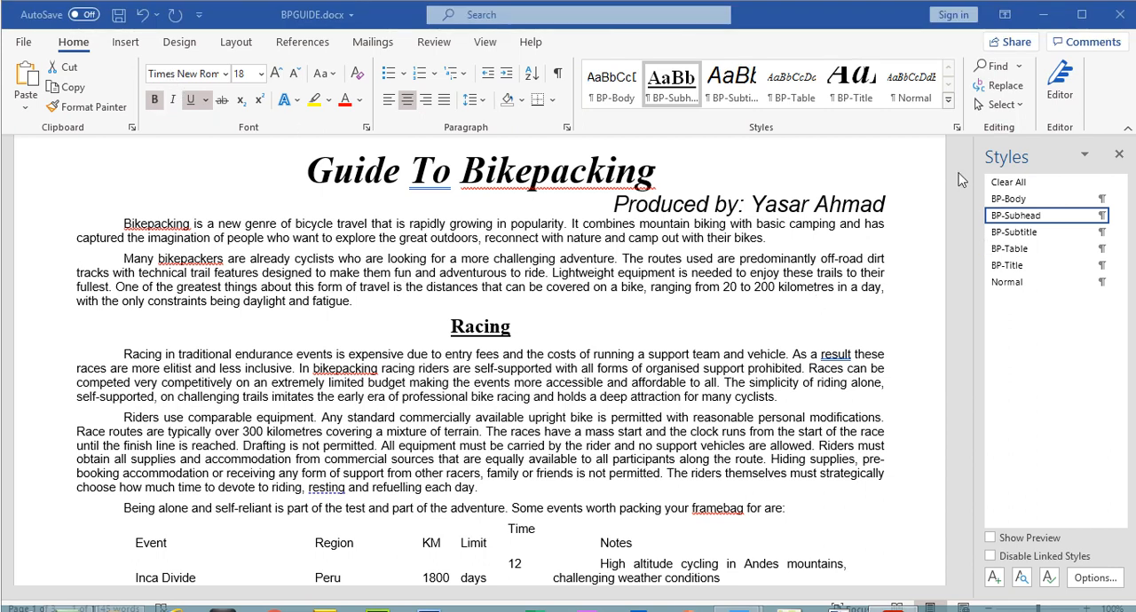
Step: Apply the BP-Subhead style to the "Race Rules" and "Equipment" subheadings in BPGUIDE
left_click_drag(963, 224, 974, 340)
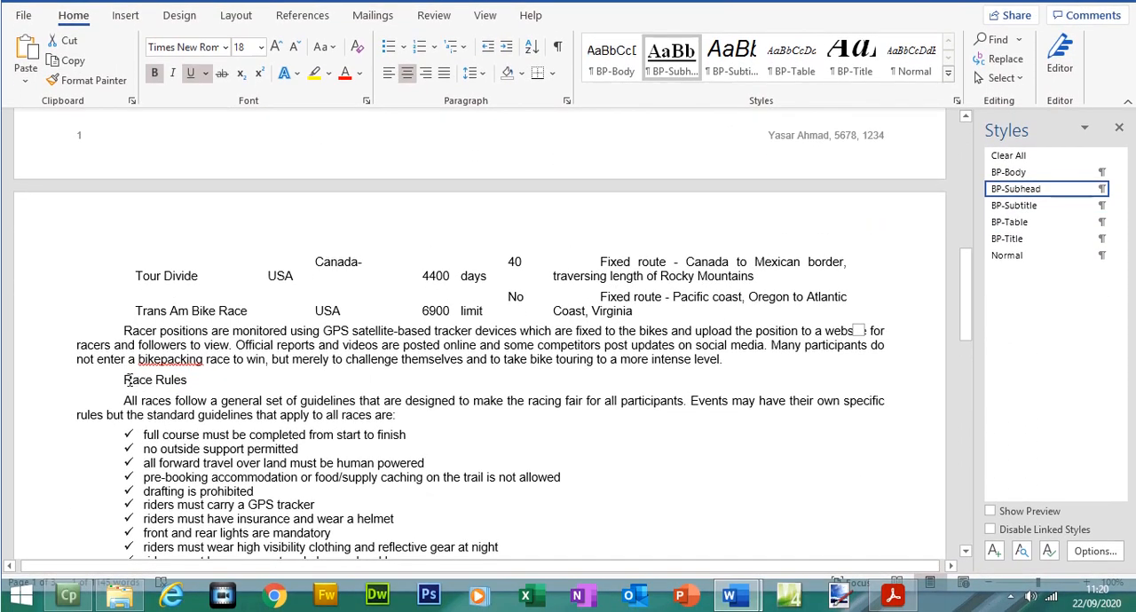
left_click_drag(123, 380, 189, 382)
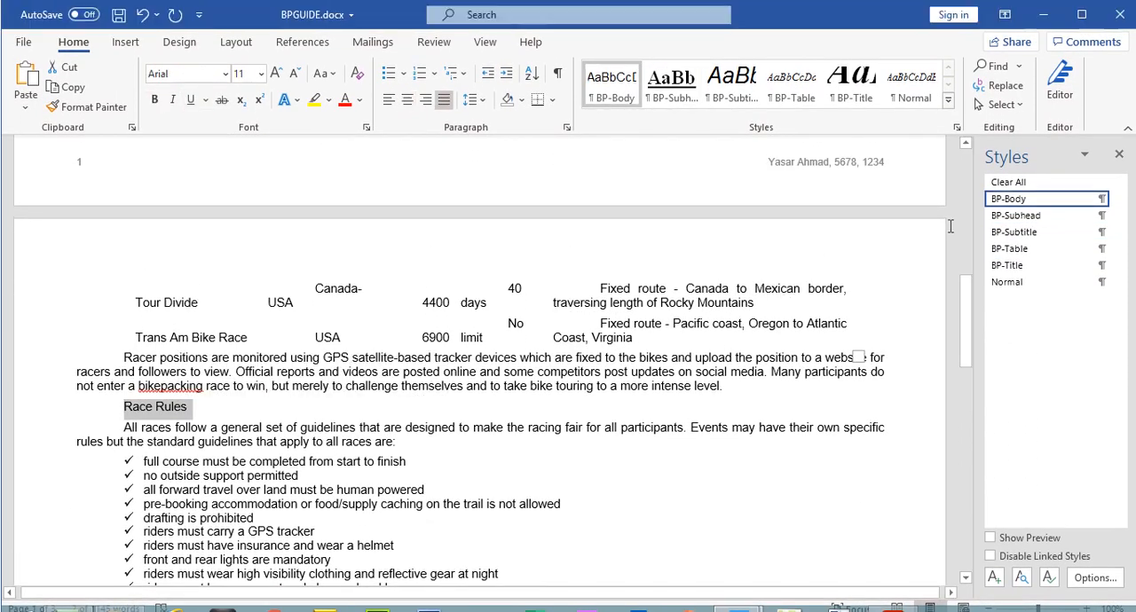
left_click(1016, 215)
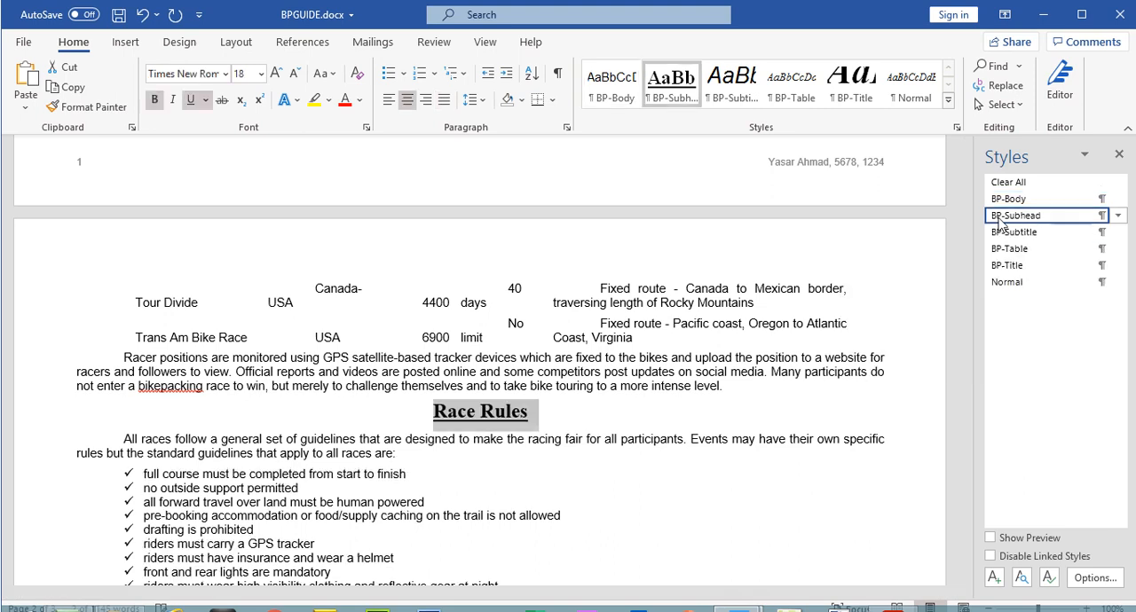
left_click_drag(967, 323, 975, 387)
left_click_drag(122, 310, 189, 320)
left_click(1017, 189)
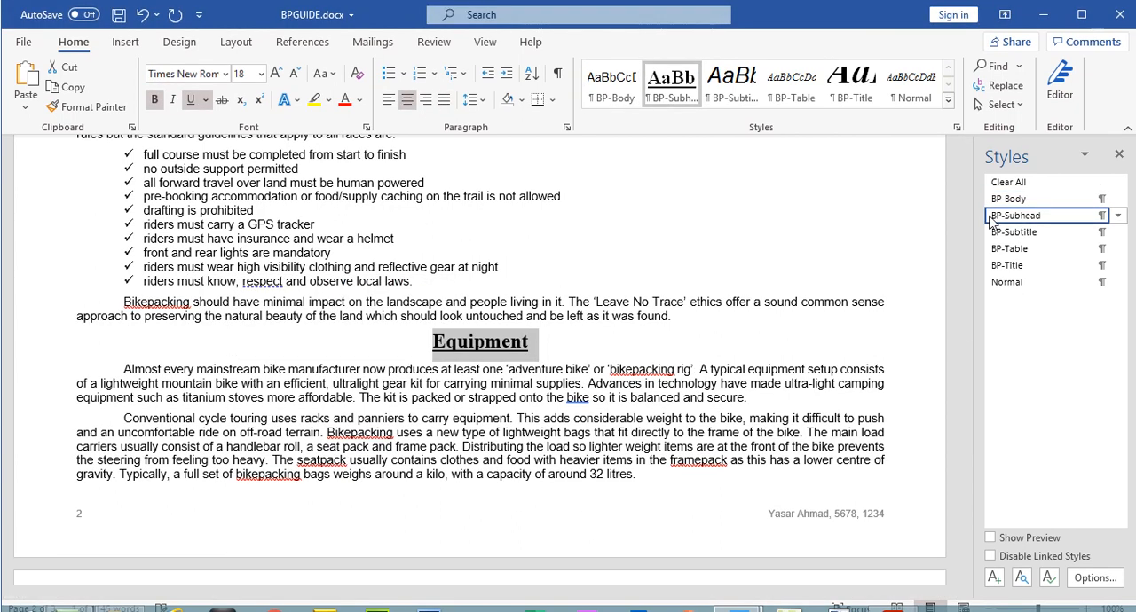
Step: Apply the BP-Subhead style to the "Navigation" and "Camping" subheadings on page 3
left_click_drag(967, 389, 969, 452)
left_click_drag(124, 335, 189, 339)
left_click(1000, 218)
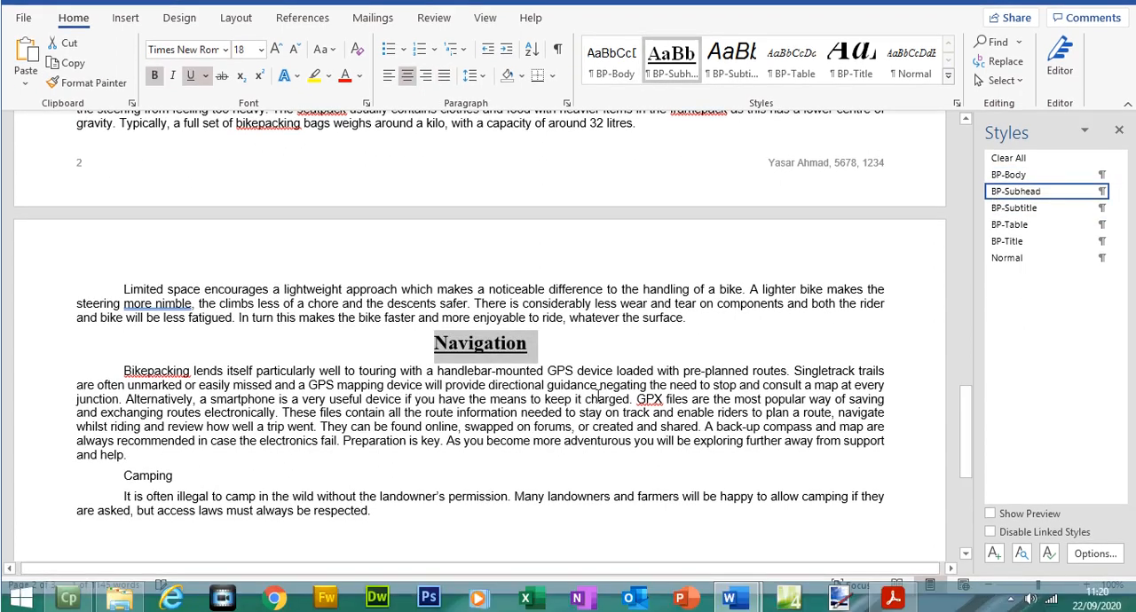
left_click_drag(124, 474, 172, 474)
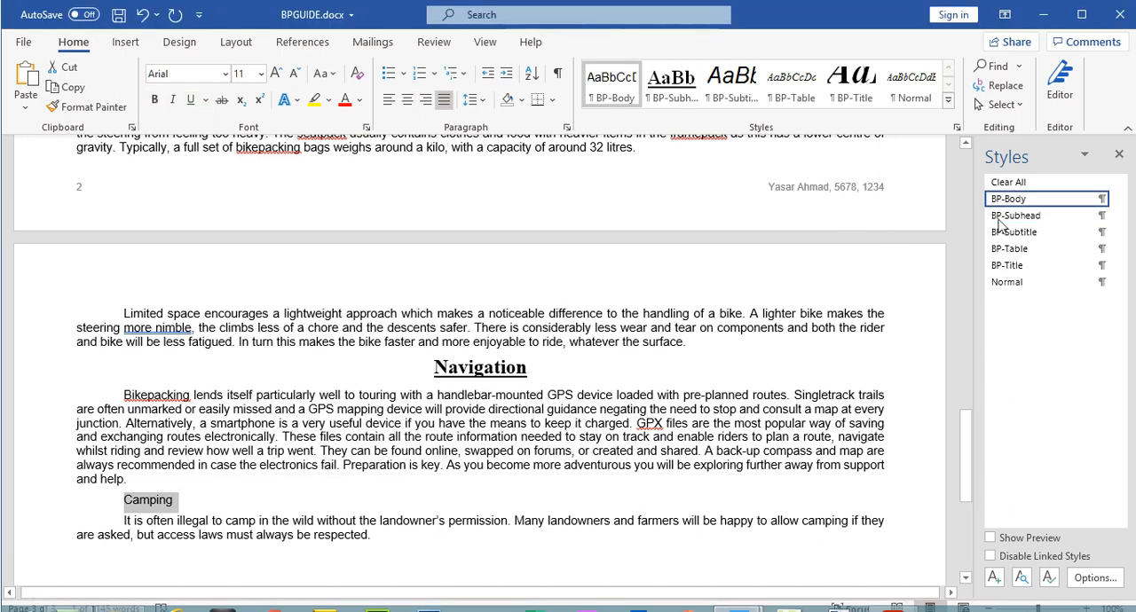
left_click(1016, 188)
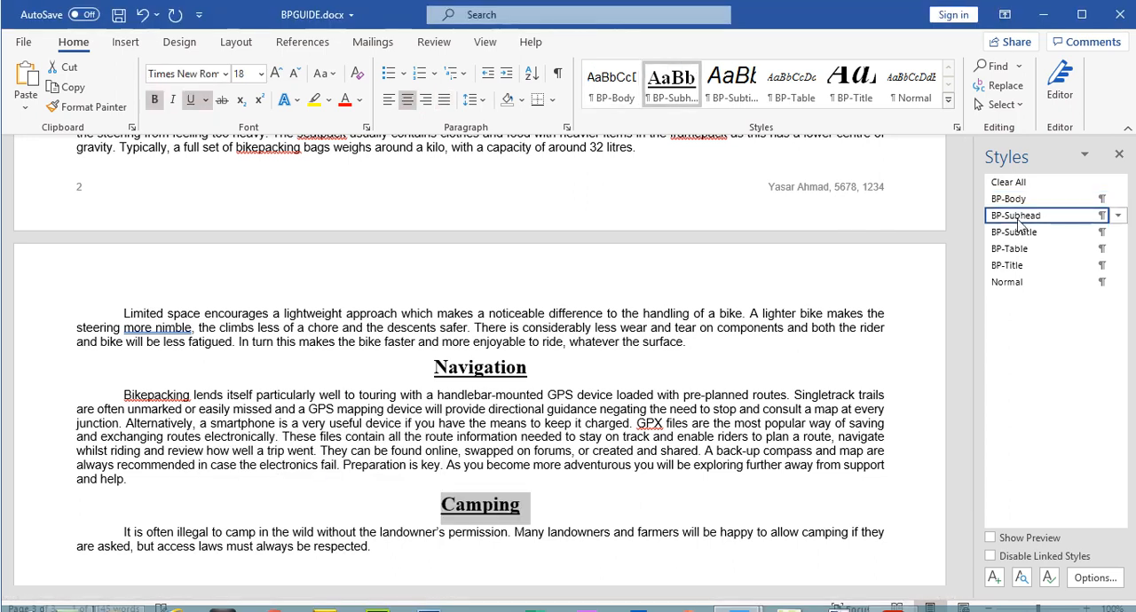
Step: Switch to the exam paper PDF, go to question 11 on page 4 and select its instruction text
left_click(893, 595)
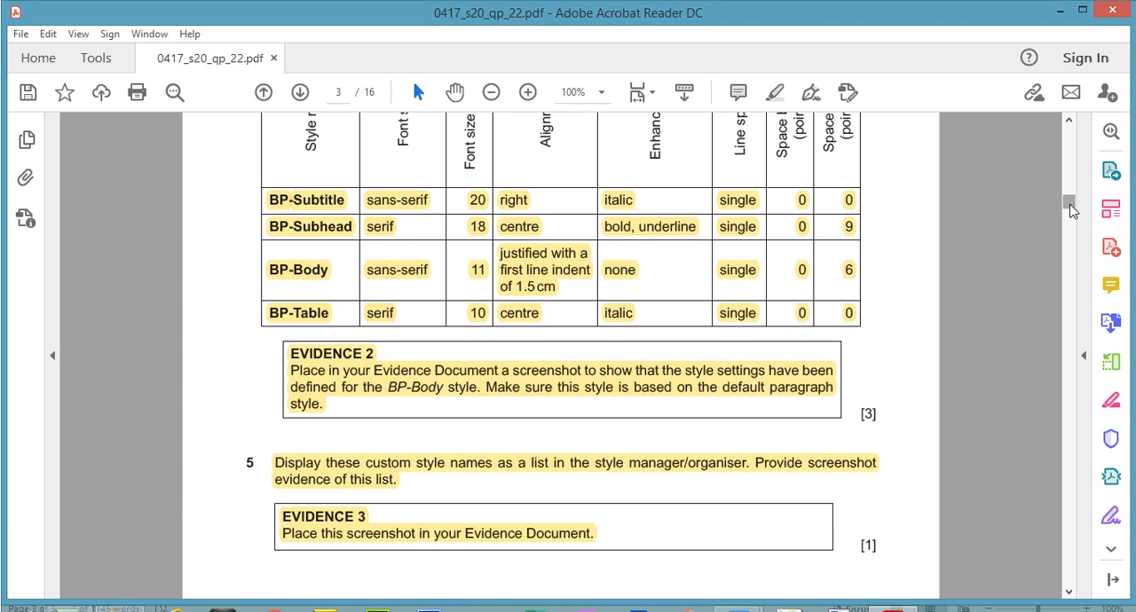
left_click_drag(1070, 210, 1073, 246)
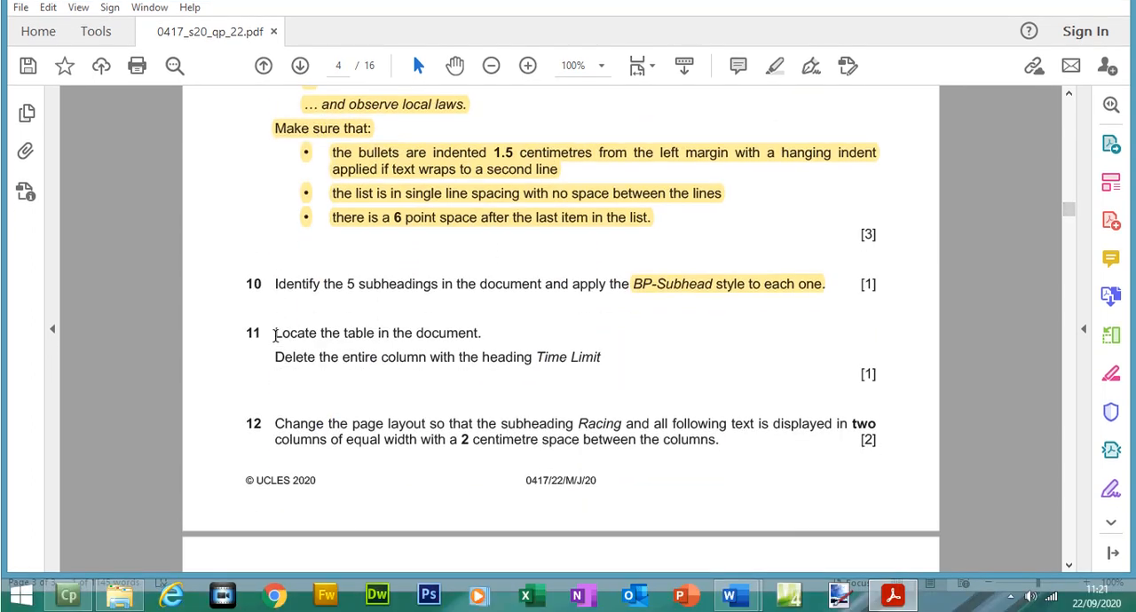
mouse_move(286, 334)
left_mouse_down()
mouse_move(458, 335)
mouse_move(454, 358)
mouse_move(588, 355)
left_mouse_up()
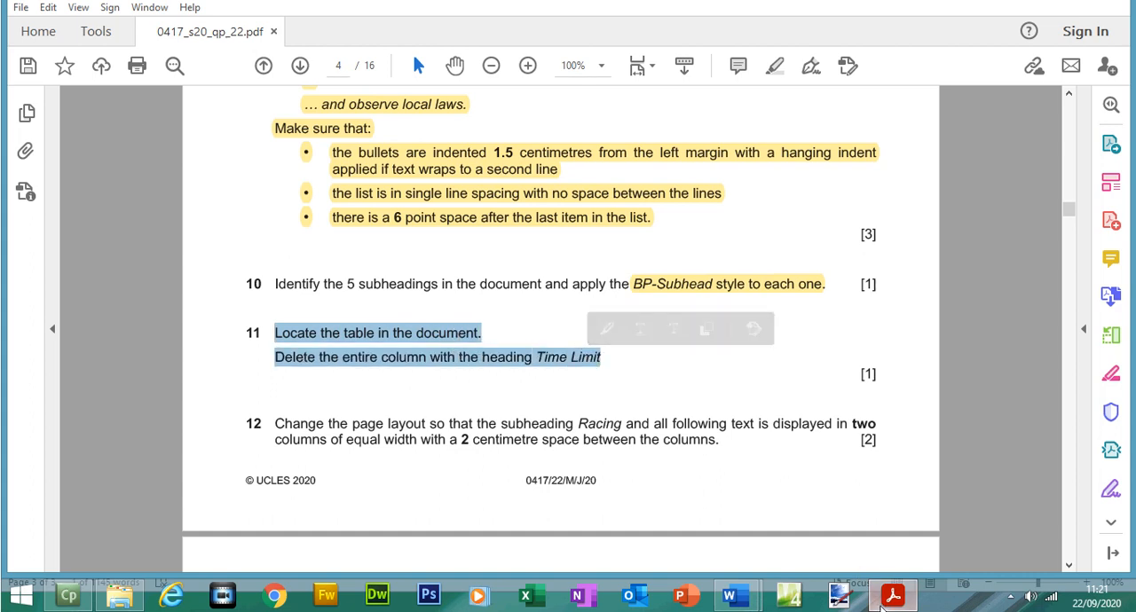
Step: Locate the events table in BPGUIDE and check its Time Limit column against question 11 of the exam paper
left_click(892, 602)
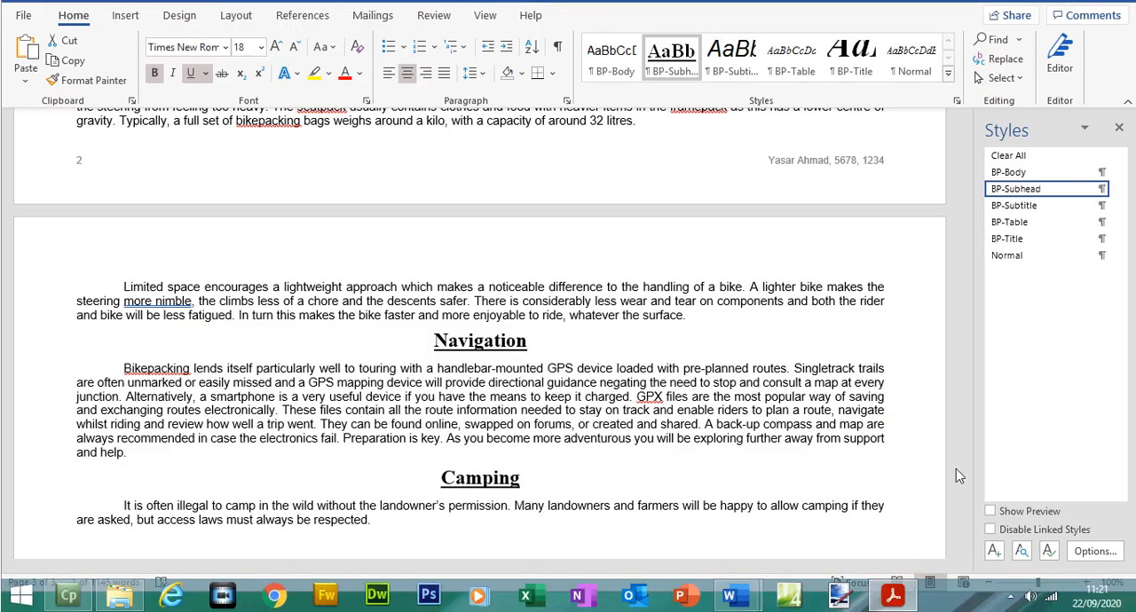
left_click_drag(967, 471, 959, 278)
left_click_drag(632, 510, 147, 201)
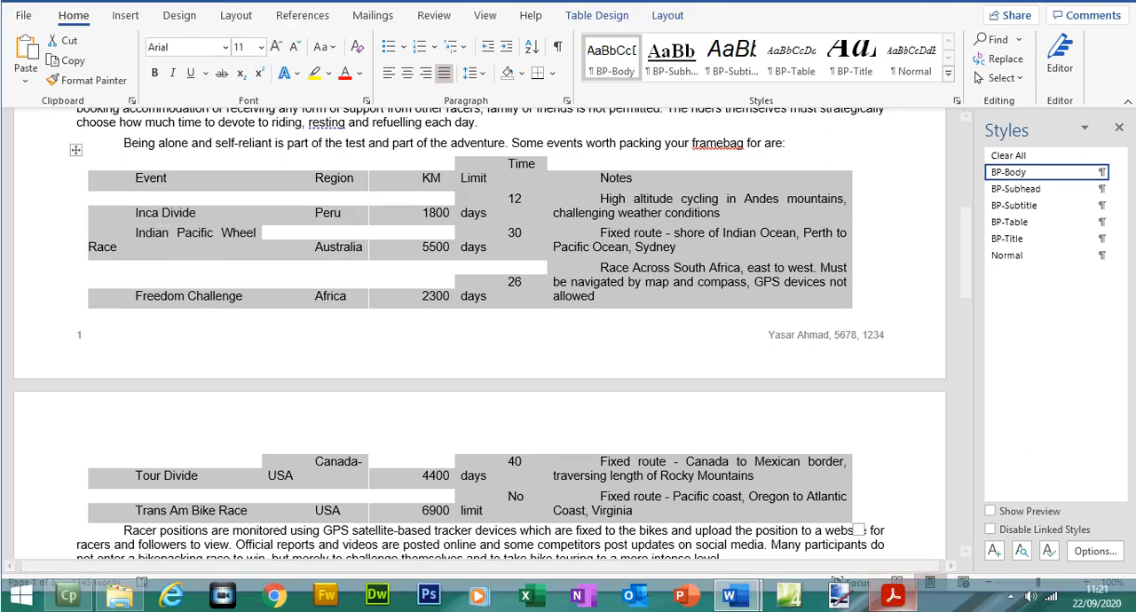
left_click(893, 597)
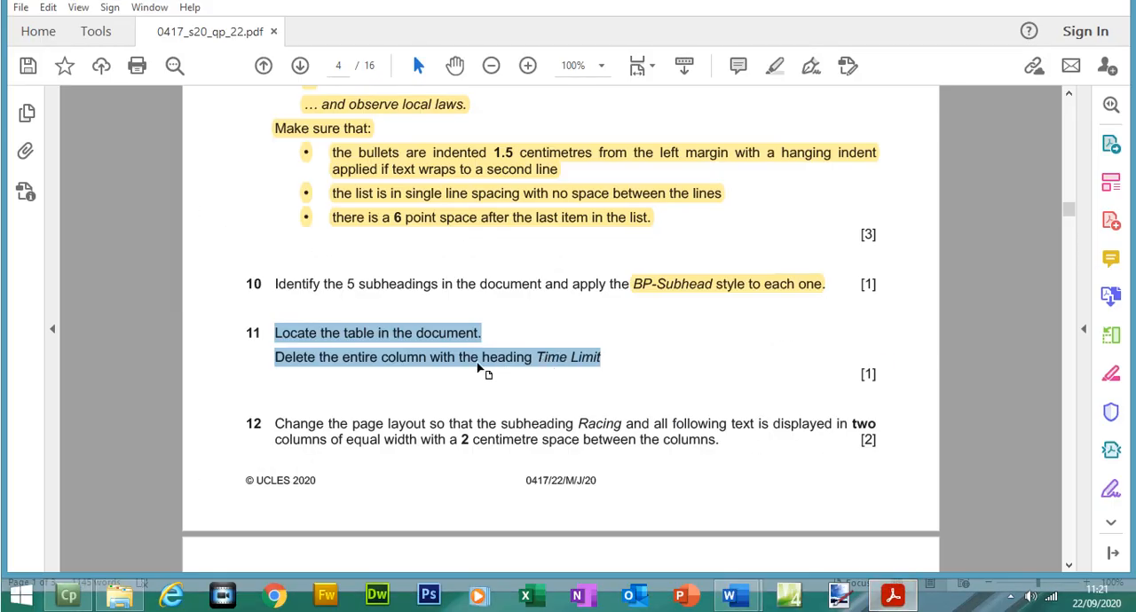
left_click(893, 597)
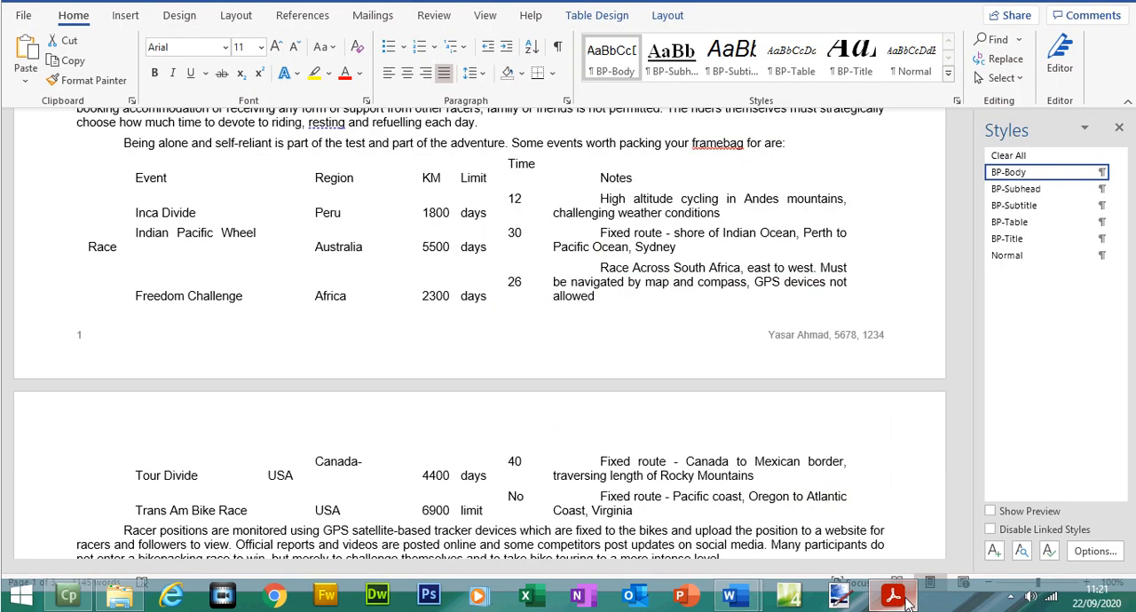
left_click(513, 189)
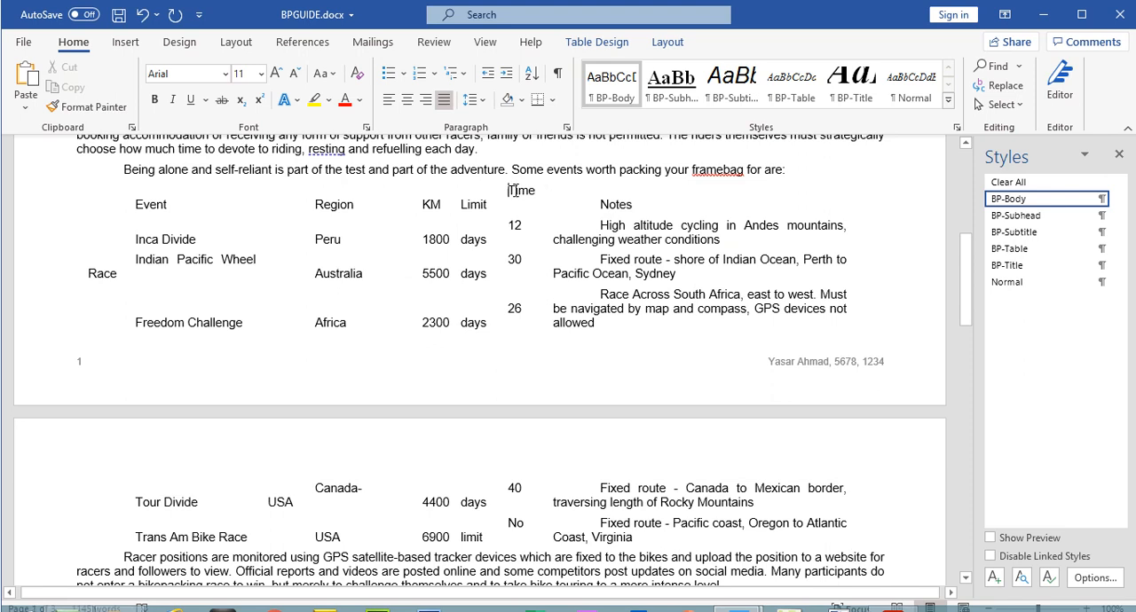
mouse_move(521, 201)
left_mouse_down()
mouse_move(518, 227)
mouse_move(517, 202)
left_mouse_up()
key("alt+Tab")
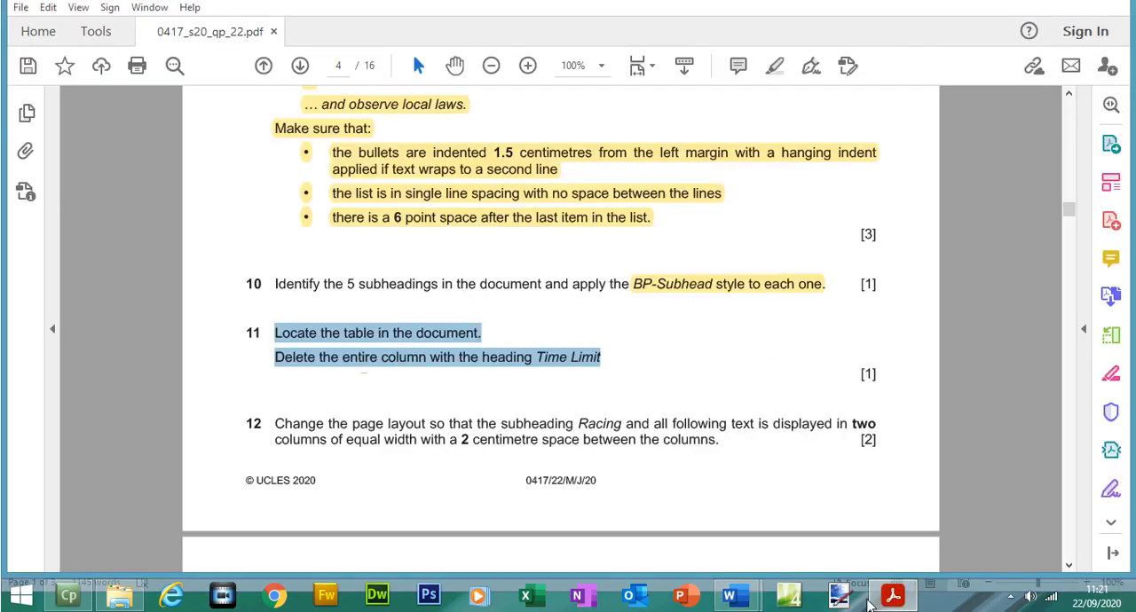
left_click(890, 598)
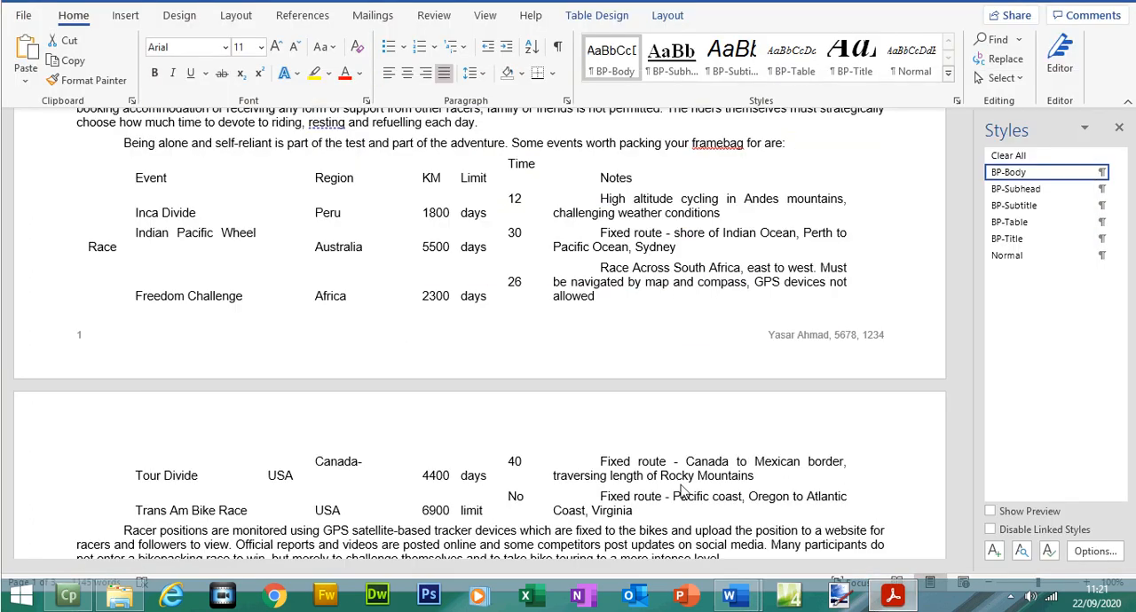
Step: Select the whole events table and apply the plain grid table style that shows all internal and external borders
left_click(652, 506)
left_click_drag(651, 506, 99, 201)
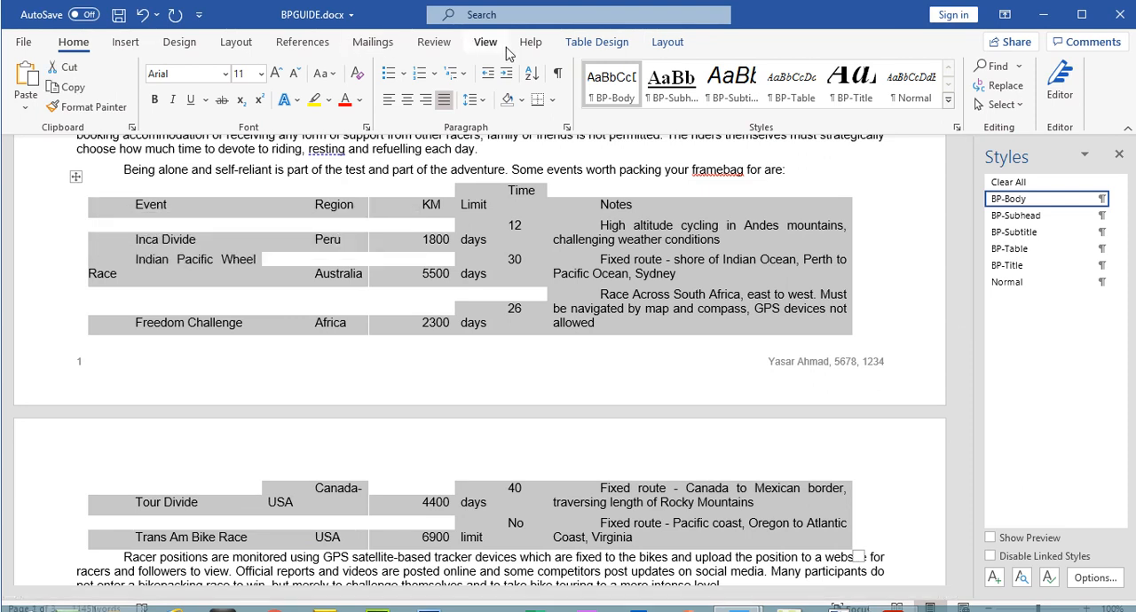
left_click(599, 45)
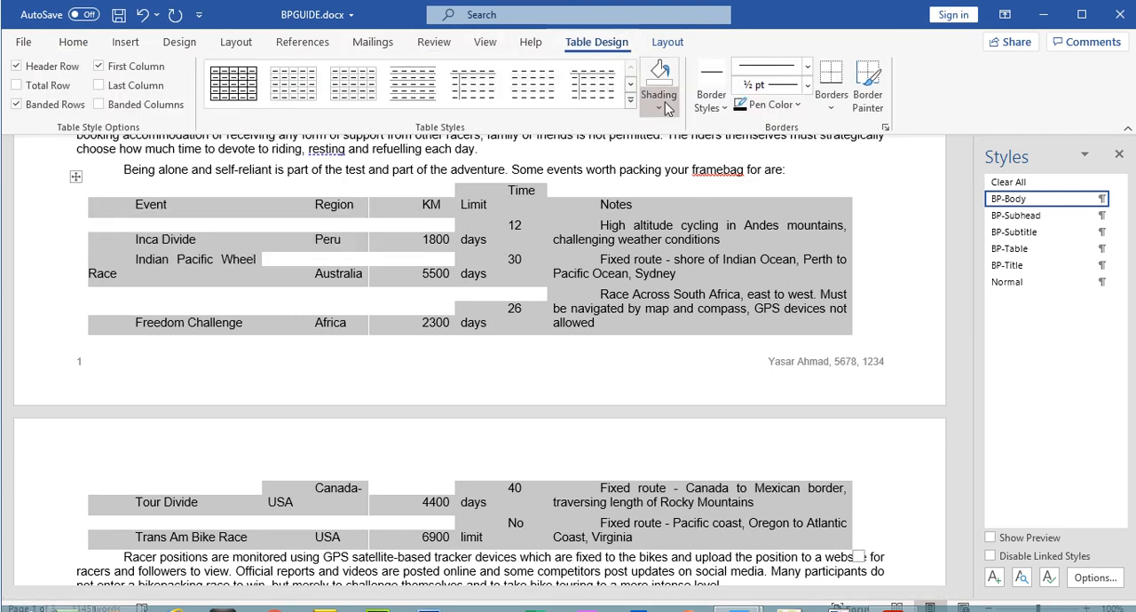
left_click(235, 86)
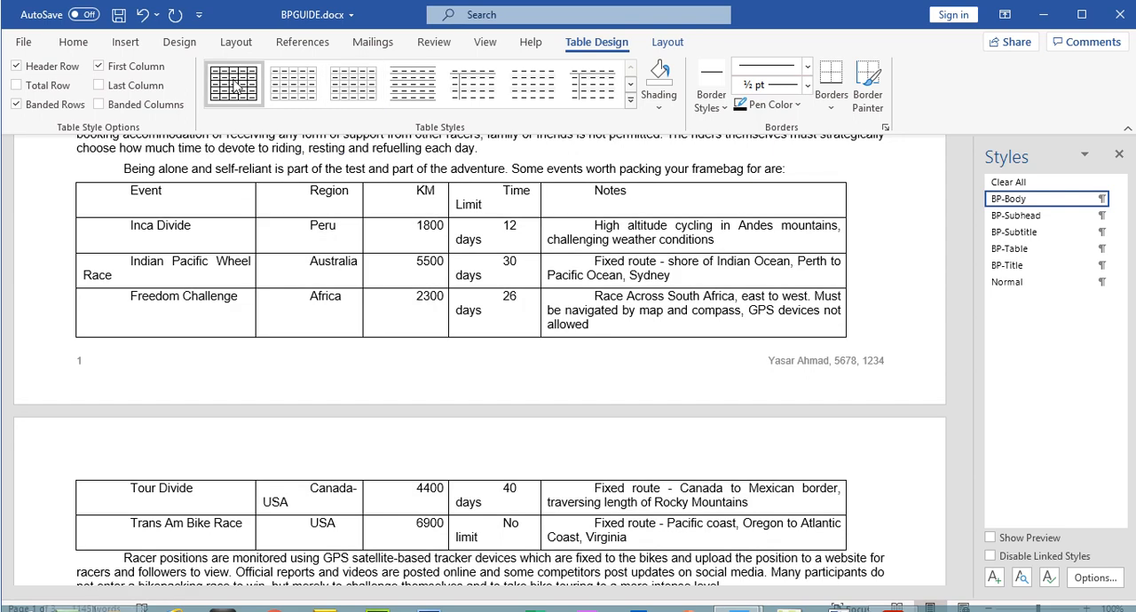
left_click(235, 86)
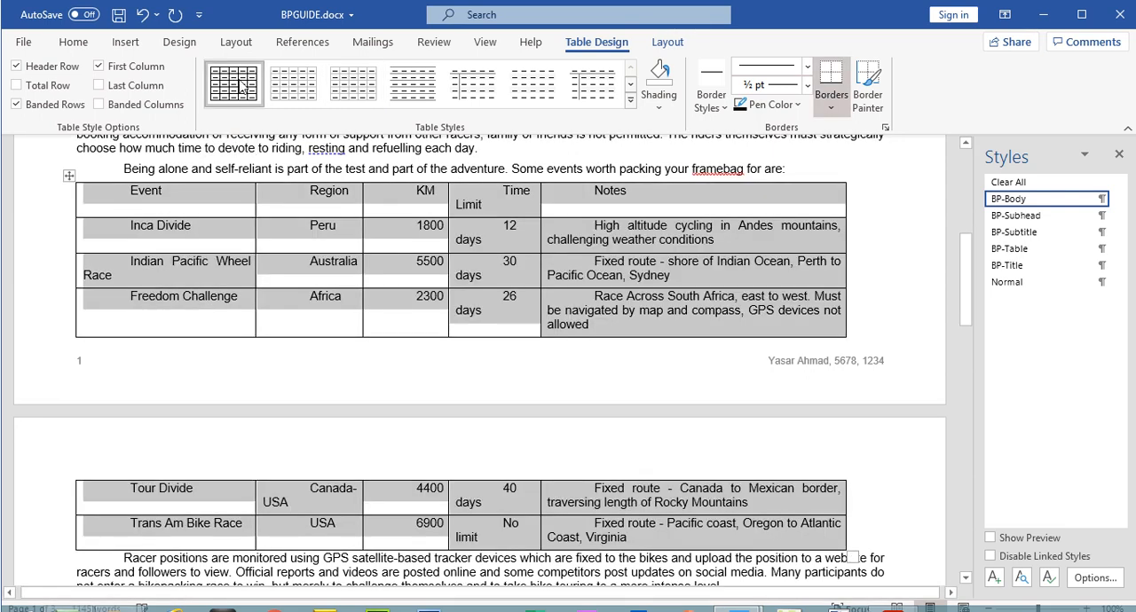
Step: Delete the entire "Time Limit" column from the events table
left_click(496, 216)
mouse_move(490, 197)
left_mouse_down()
mouse_move(485, 224)
mouse_move(490, 203)
mouse_move(508, 236)
mouse_move(483, 275)
mouse_move(477, 530)
mouse_move(477, 503)
left_mouse_up()
left_click(485, 230)
left_click(483, 205)
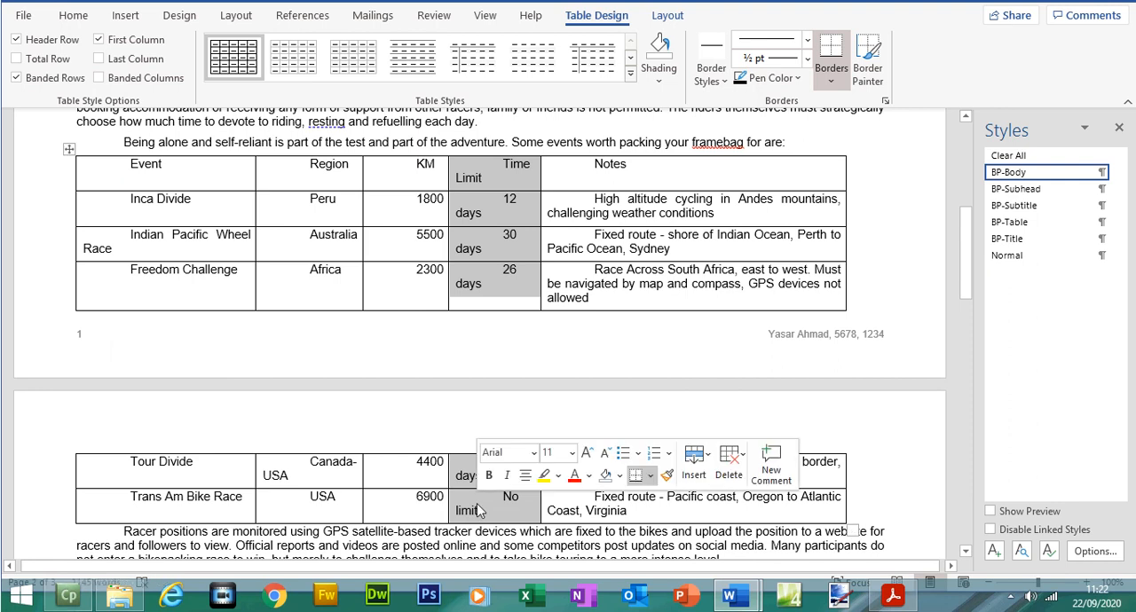
right_click(477, 503)
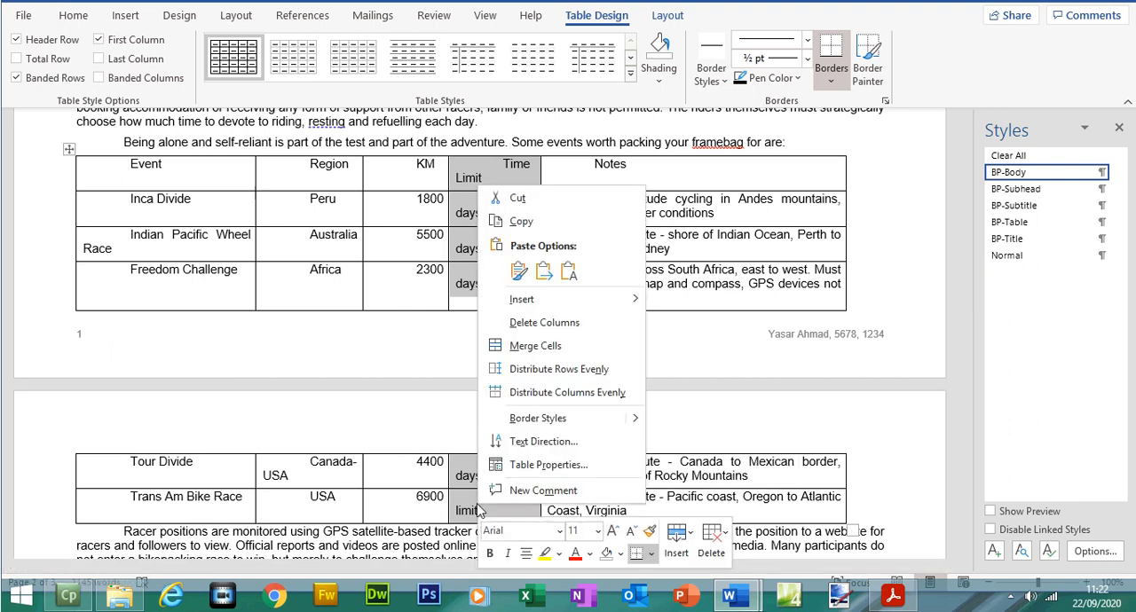
left_click(544, 323)
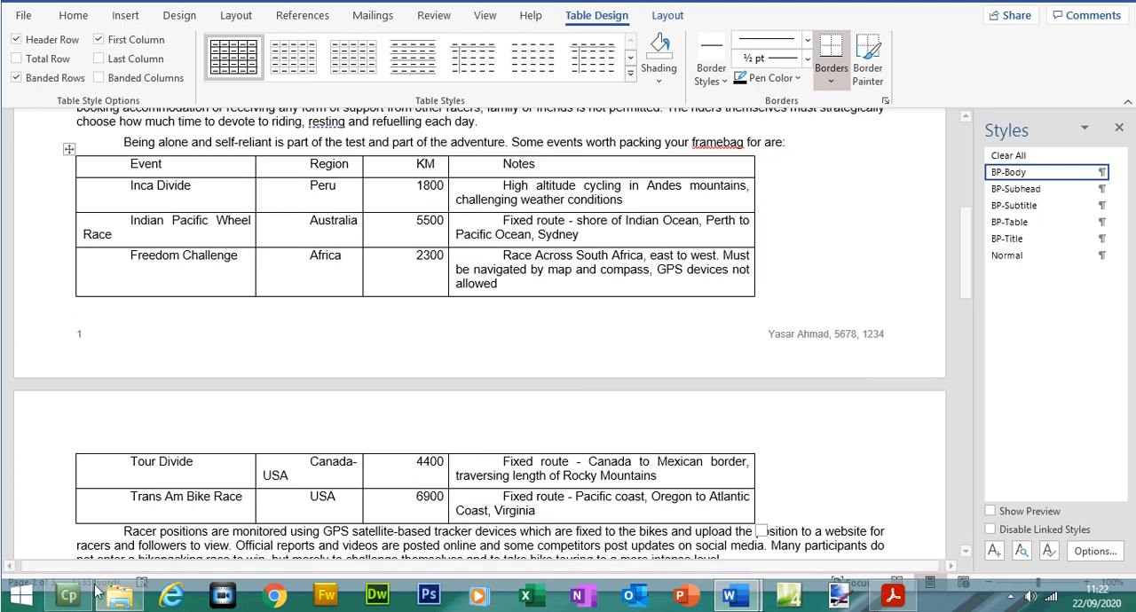
Step: Switch to the exam paper PDF, highlight the selected question 11 text and move on to questions 12 and 13
left_click(896, 600)
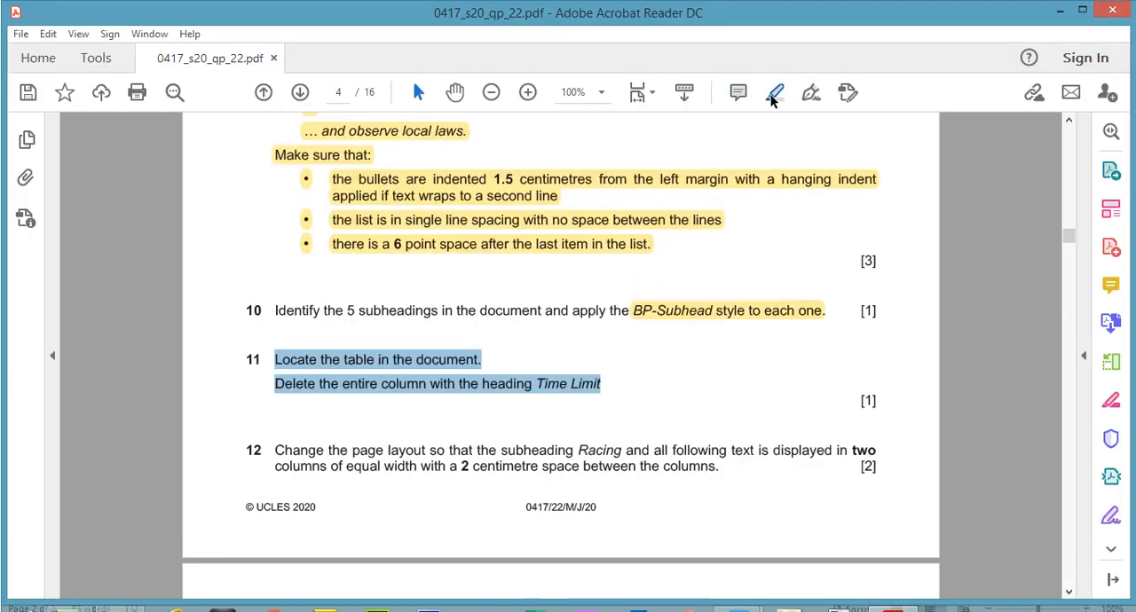
left_click(772, 96)
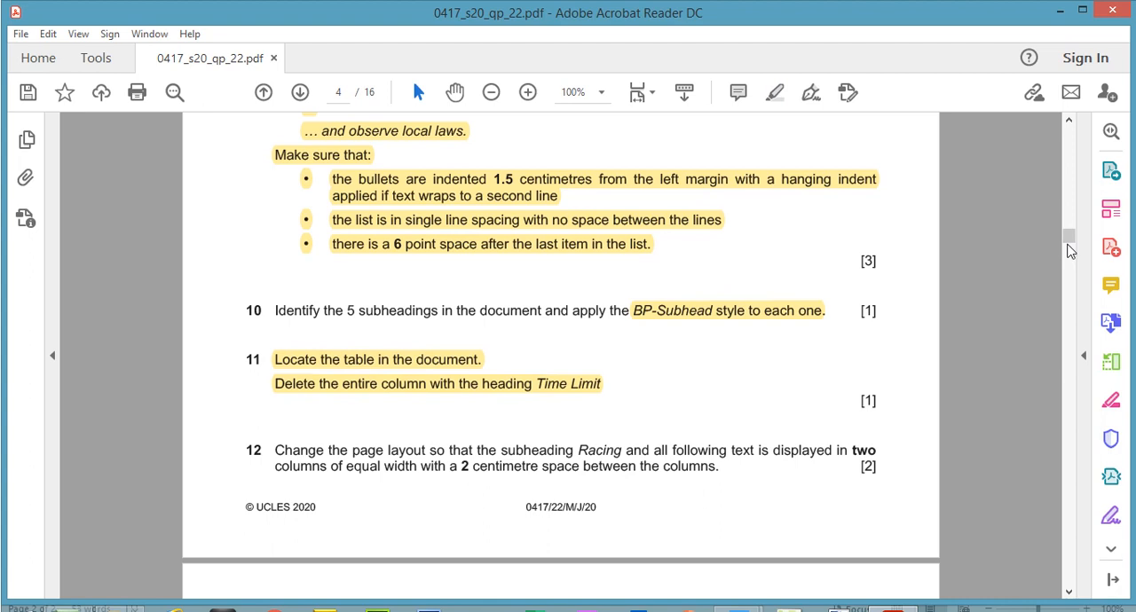
left_click_drag(1069, 248, 1069, 256)
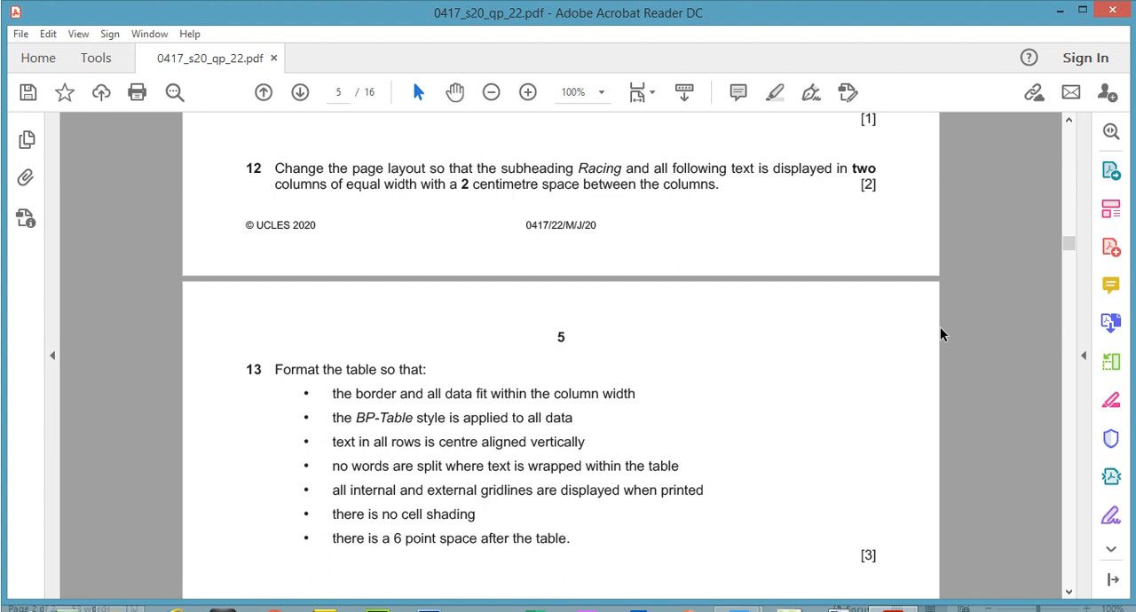
Step: In BPGUIDE, lay out the subheading Racing and all following text in two equal-width columns with 2 cm spacing
left_click(894, 596)
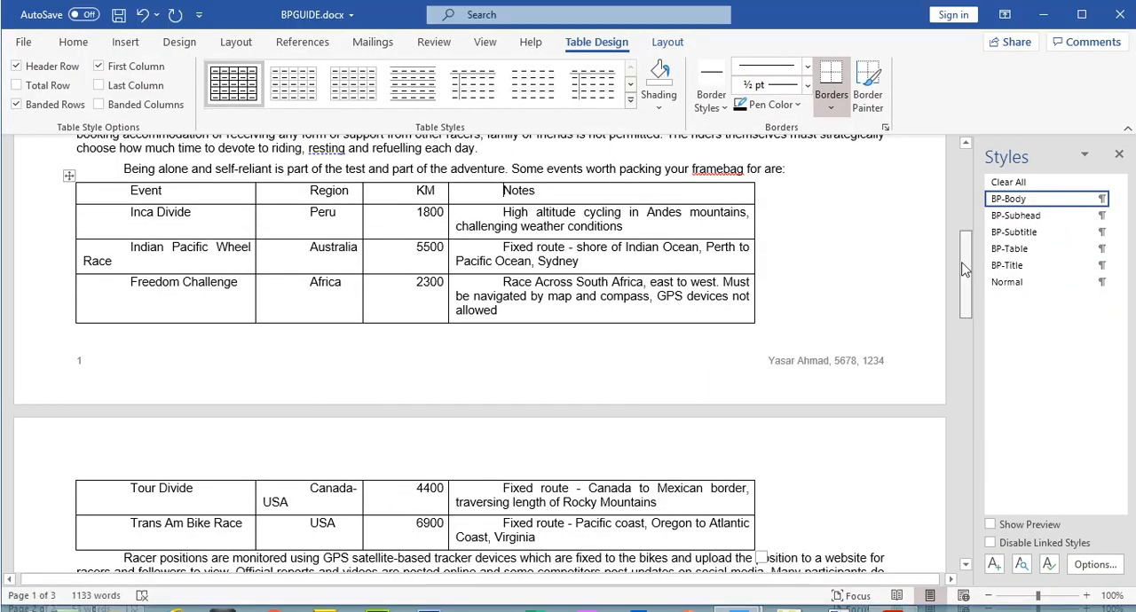
left_click_drag(966, 267, 967, 184)
left_click_drag(453, 330, 713, 426)
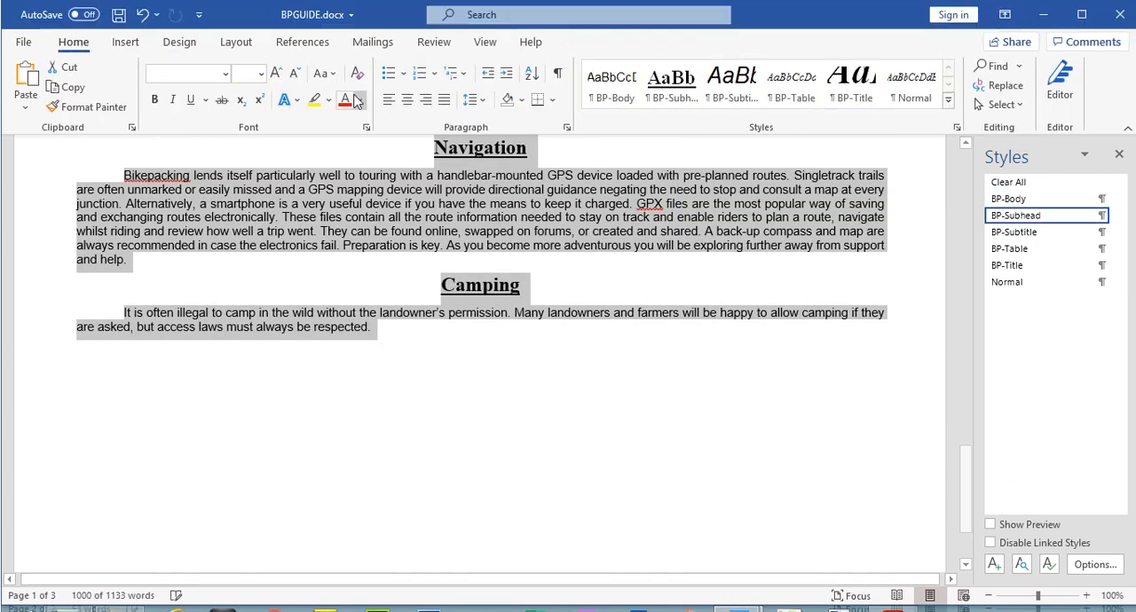
left_click(236, 16)
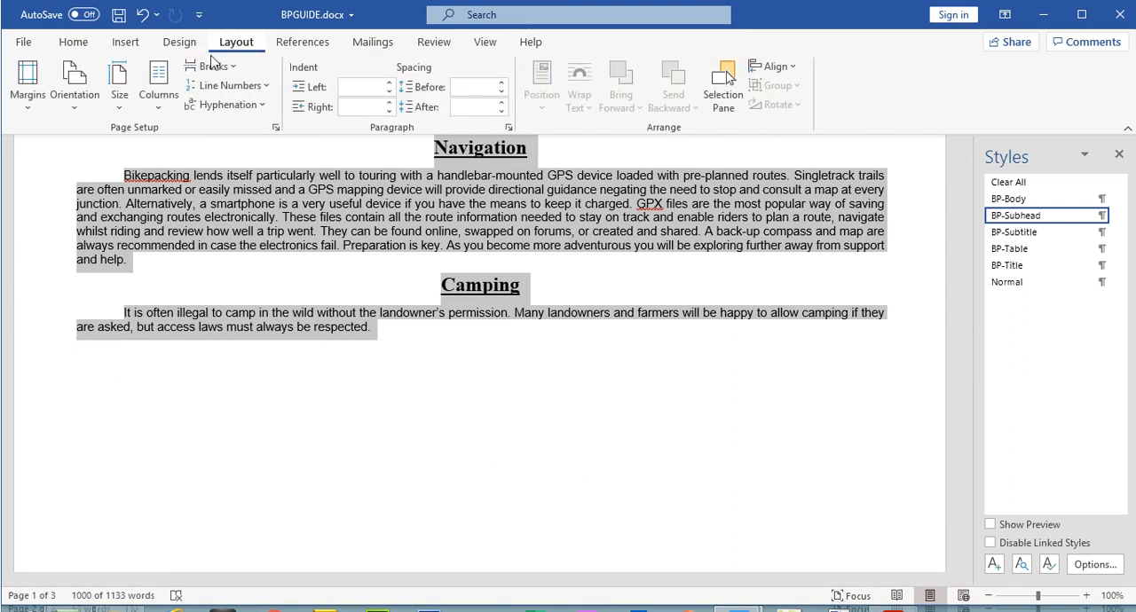
left_click(151, 109)
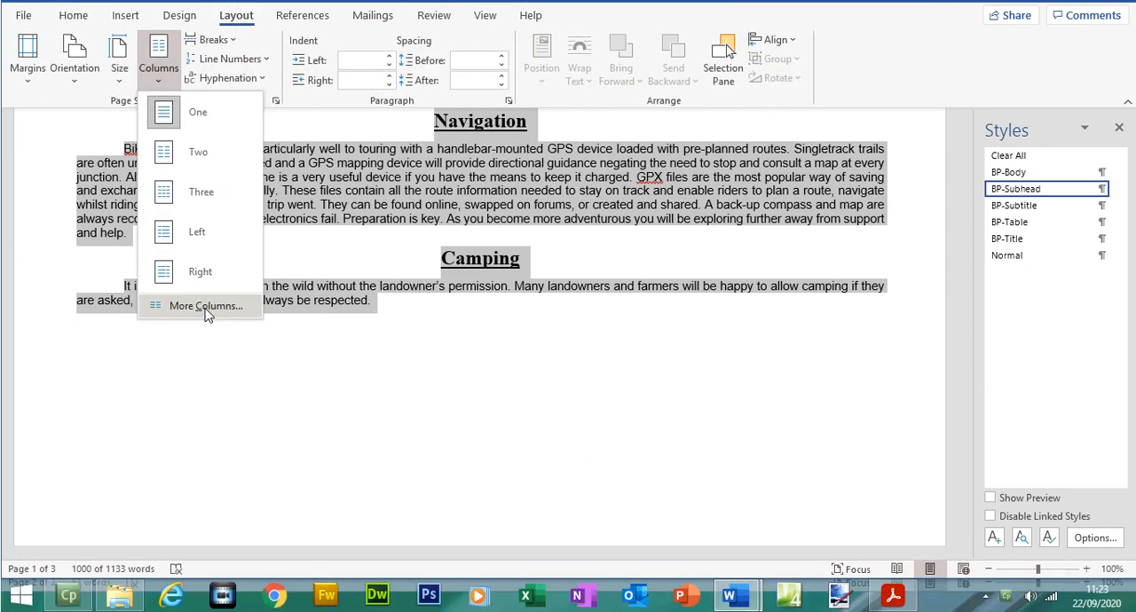
left_click(206, 306)
left_click(508, 184)
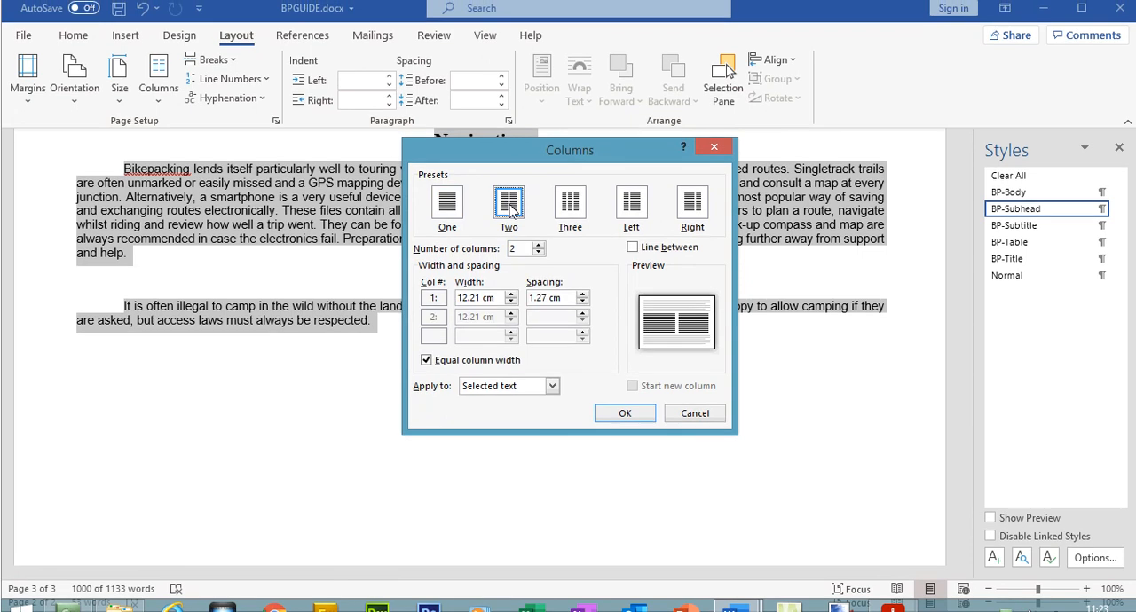
left_click(583, 297)
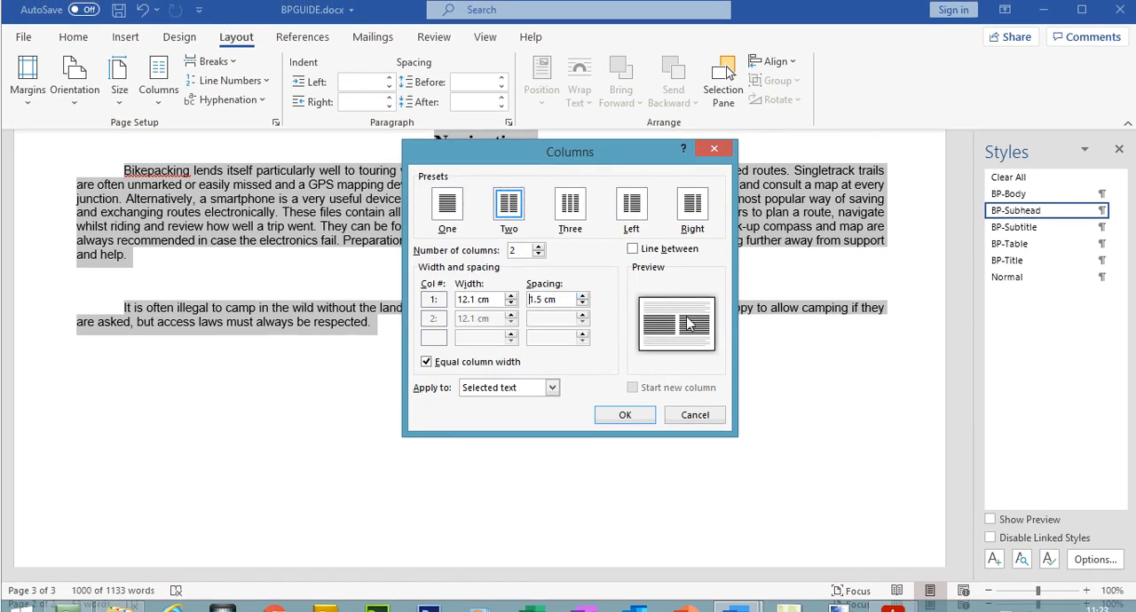
left_click(582, 296)
left_click(583, 298)
left_click(582, 298)
left_click(583, 298)
left_click(611, 417)
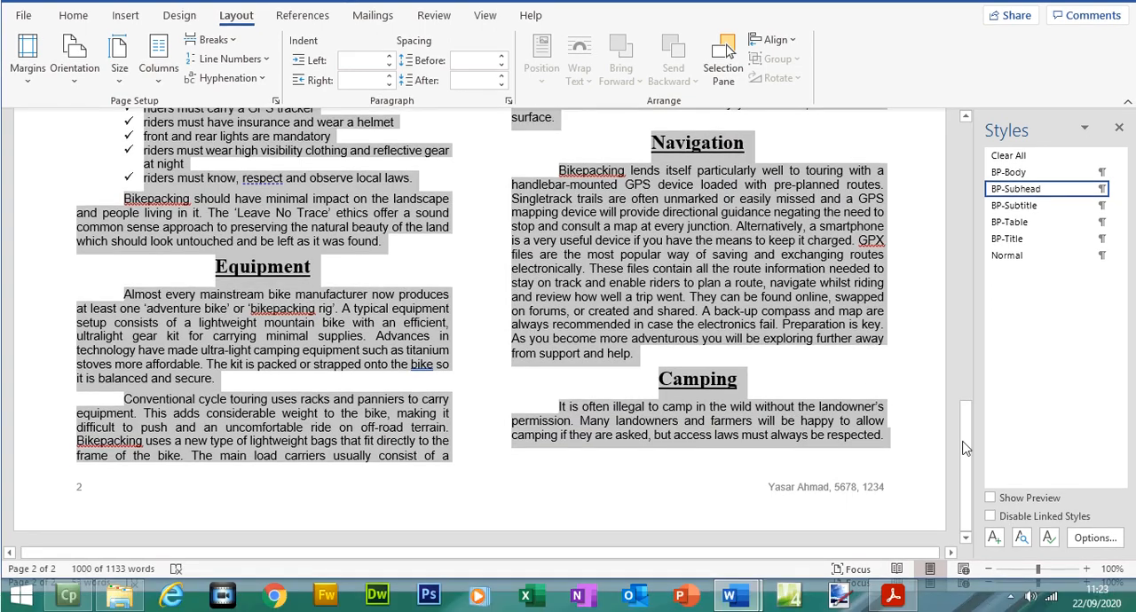
left_click_drag(967, 470, 985, 239)
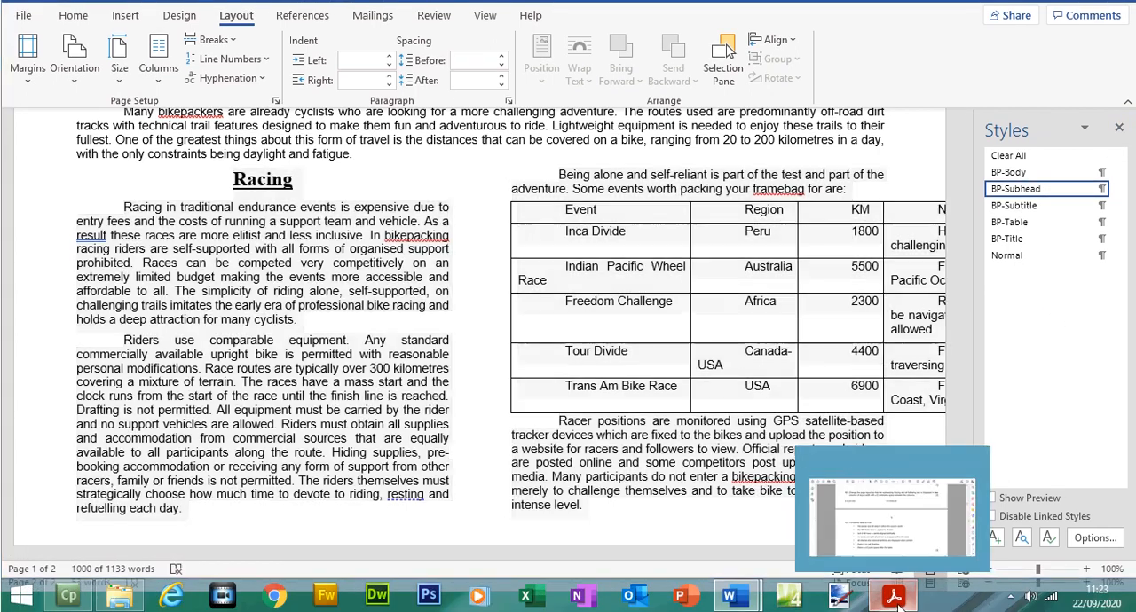
Step: Switch to the exam paper PDF and highlight the whole text of question 12
left_click(894, 596)
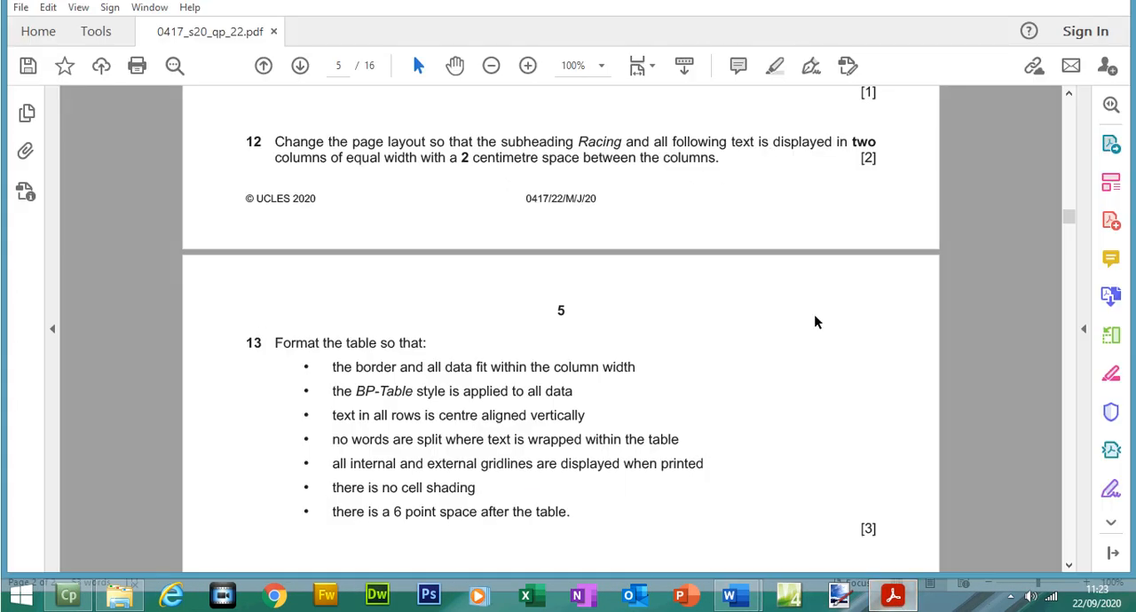
left_click_drag(276, 168, 680, 195)
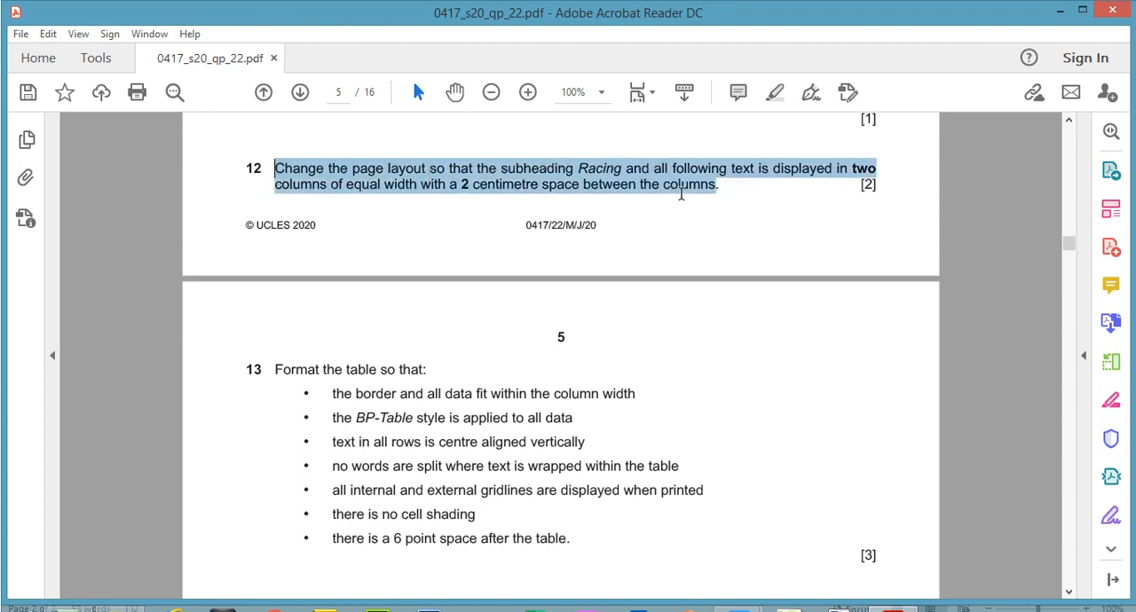
left_click(775, 92)
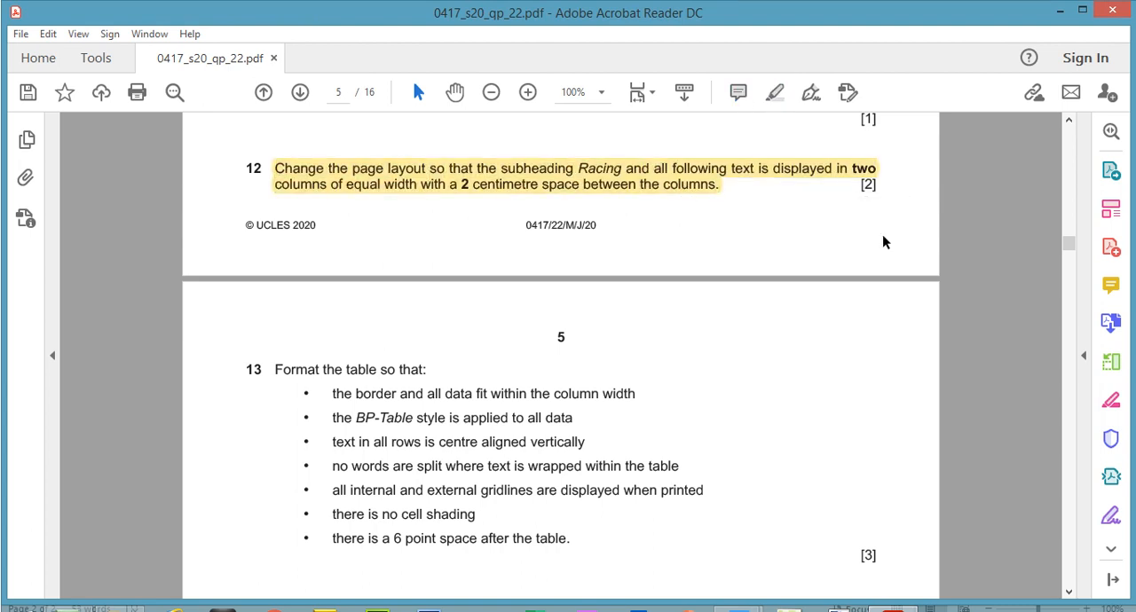
Step: Highlight question 13's opening line and its bullet about the border and all data fitting within the column width
scroll(1071, 255, "down", 4)
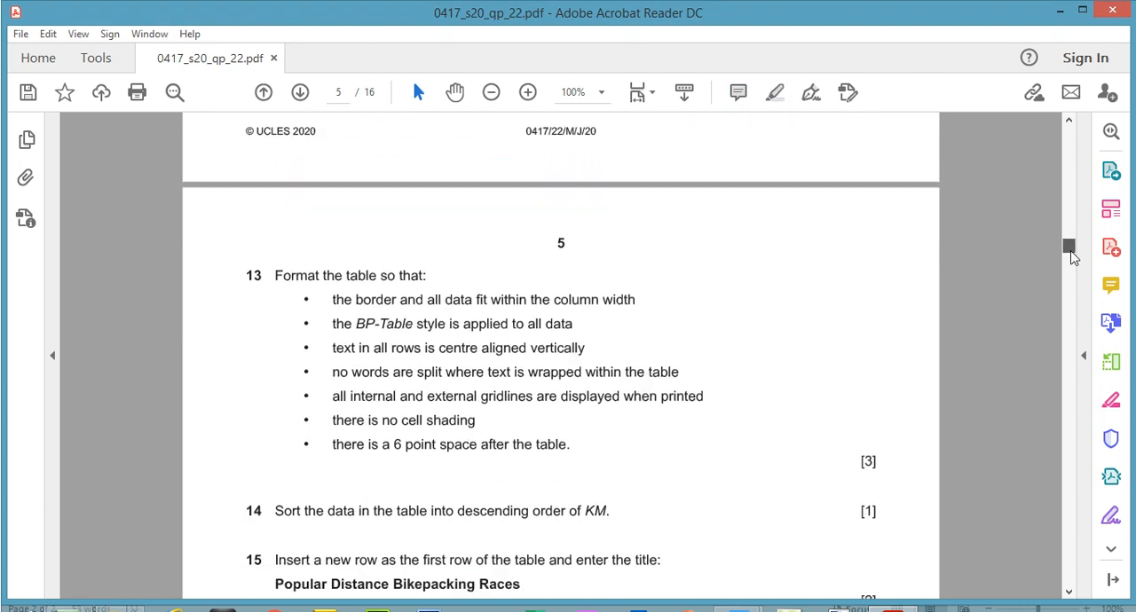
left_click_drag(273, 184, 430, 180)
left_click(774, 95)
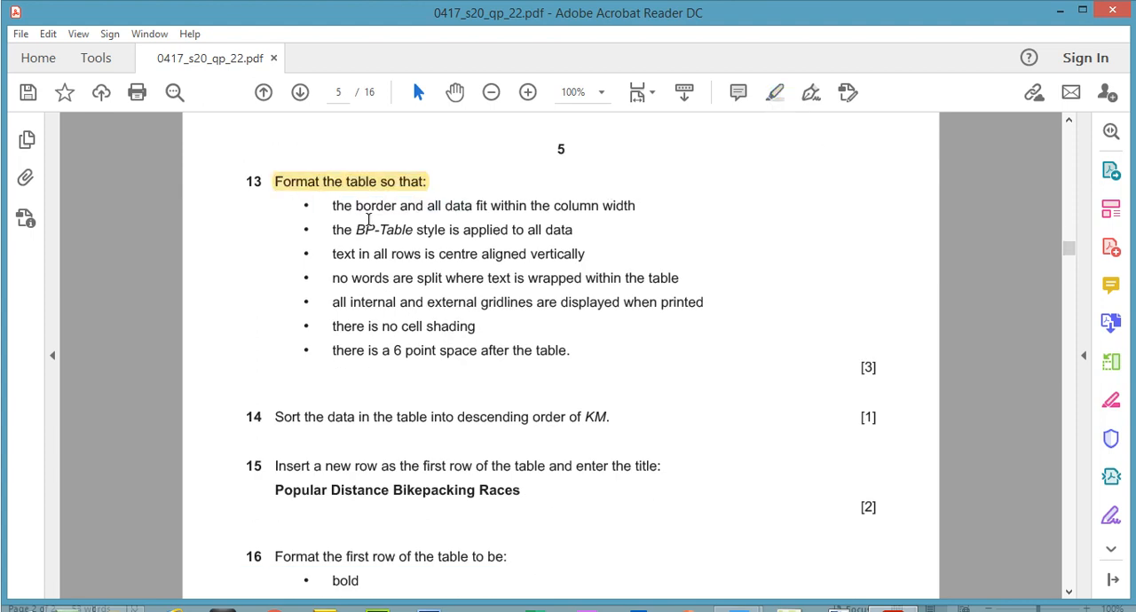
left_click_drag(333, 205, 625, 205)
left_click(772, 93)
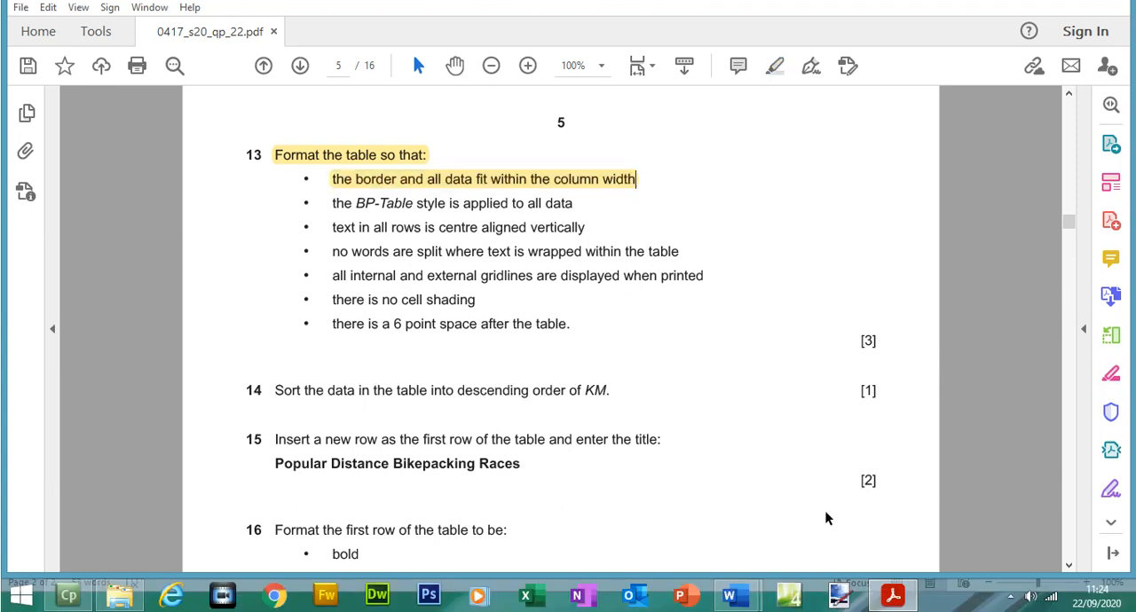
Step: Switch back to BPGUIDE and narrow the Event, Region and KM columns of the events table
left_click(893, 600)
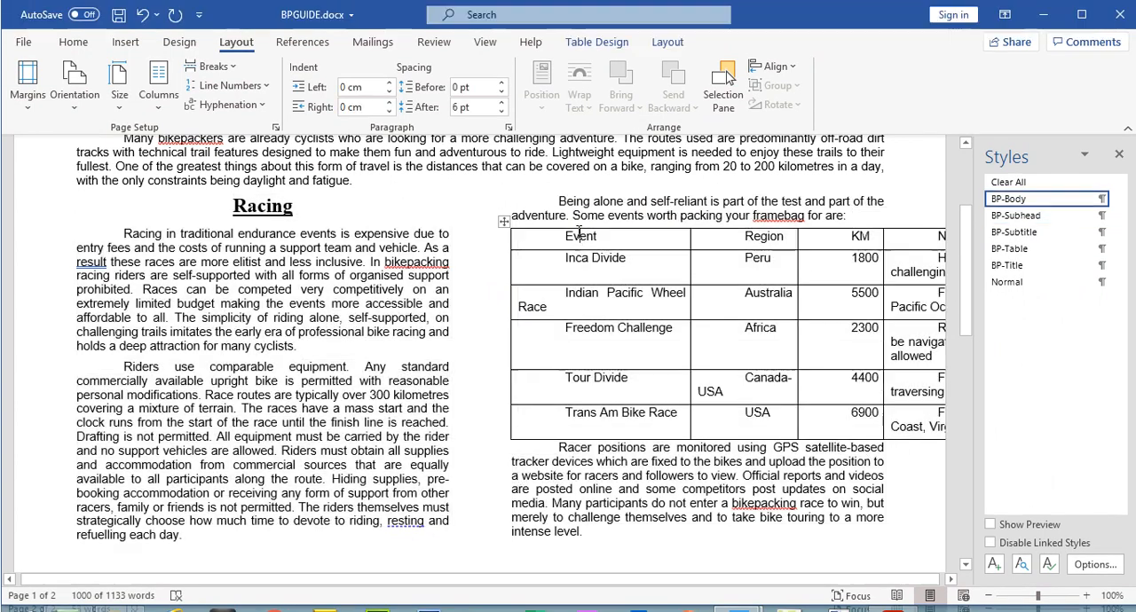
left_click(662, 208)
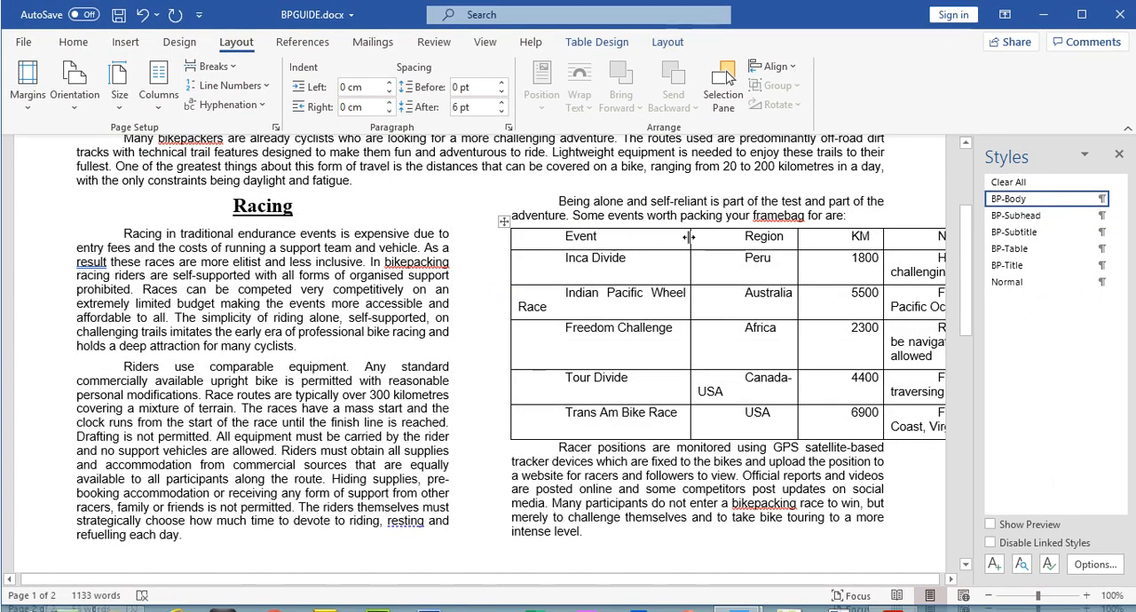
left_click_drag(689, 237, 639, 240)
left_click_drag(797, 240, 728, 250)
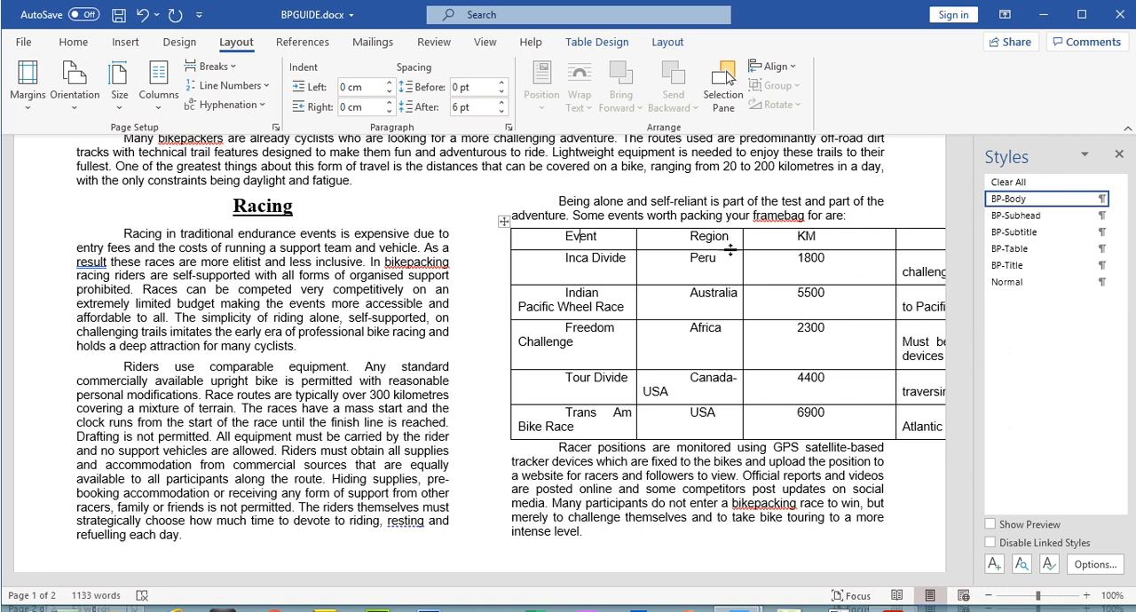
left_click_drag(886, 239, 829, 242)
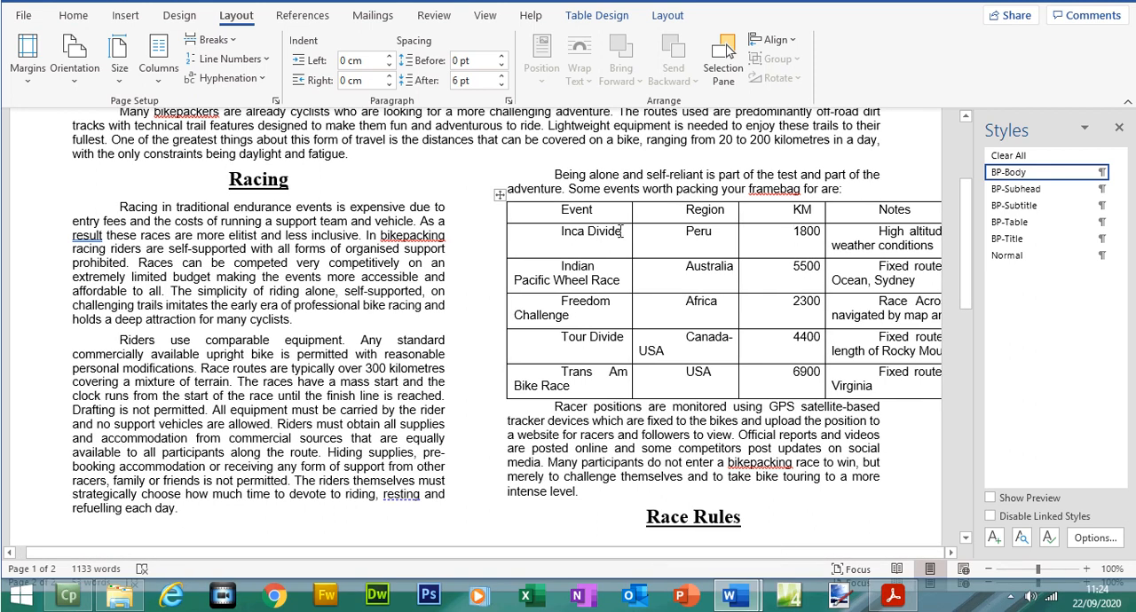
Step: Narrow the events table's Event column further and move the Region and KM borders inward to match
left_click_drag(629, 215, 614, 216)
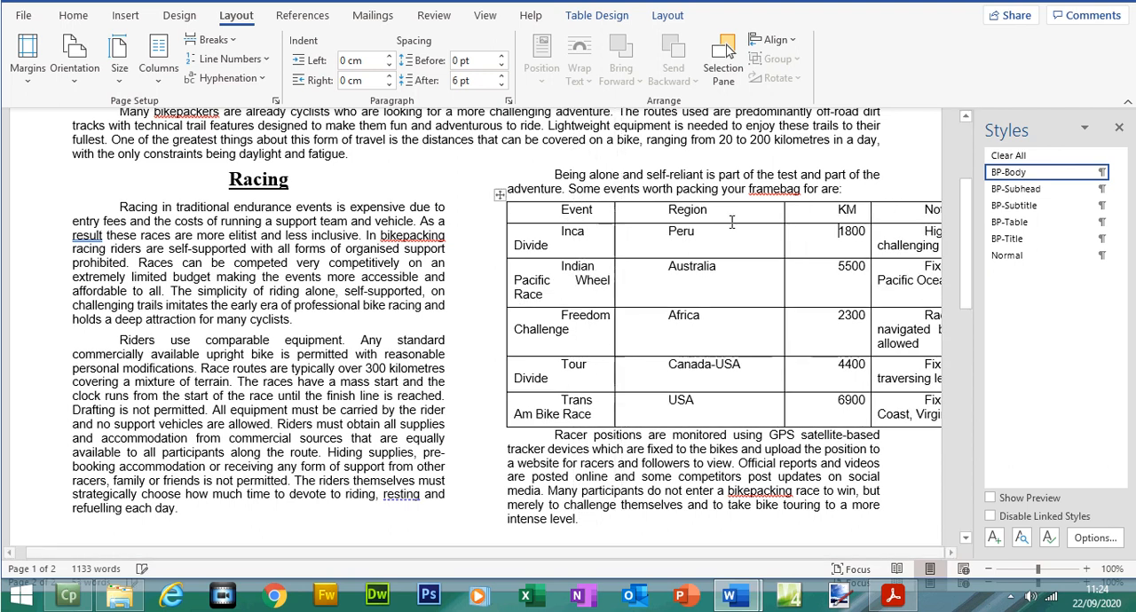
left_click_drag(782, 239, 720, 250)
left_click_drag(880, 238, 783, 247)
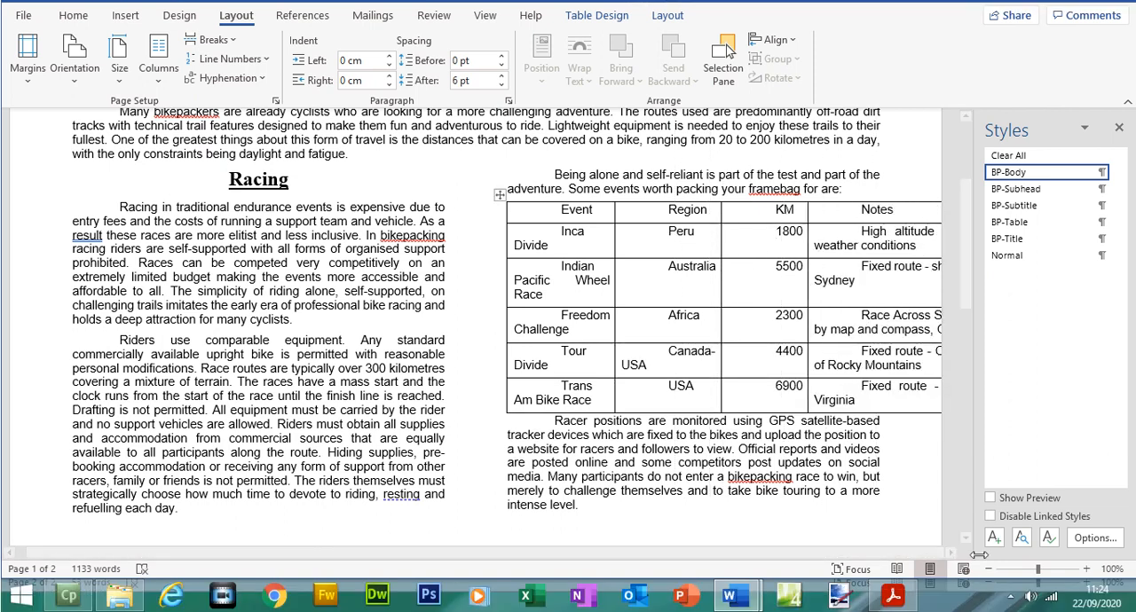
left_click(988, 600)
left_click(988, 600)
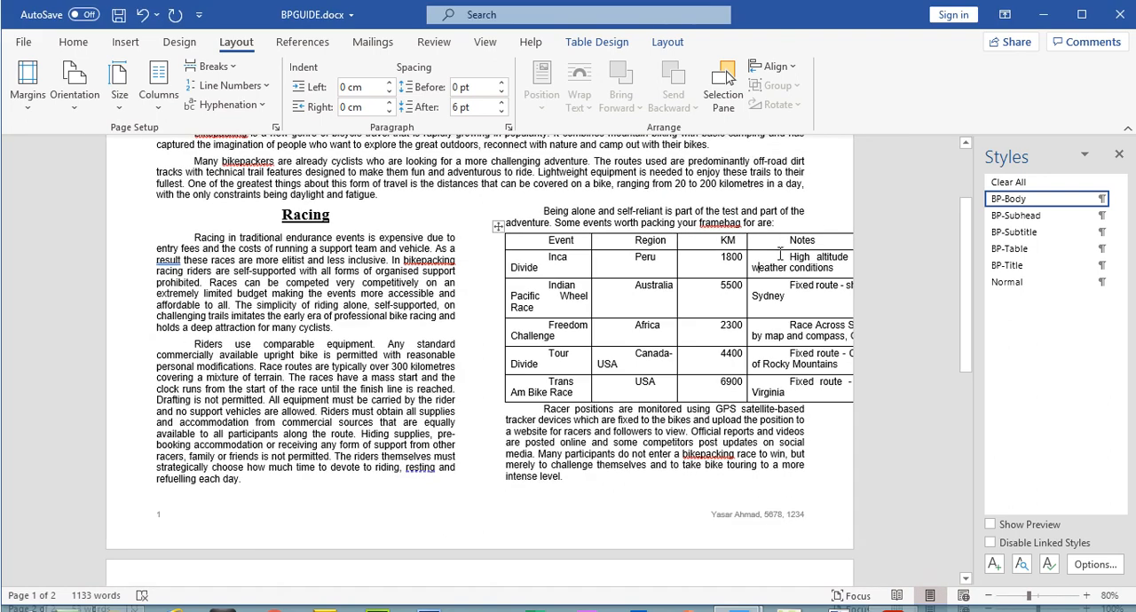
left_click(825, 232)
left_click(776, 247)
left_click(500, 230)
right_click(499, 231)
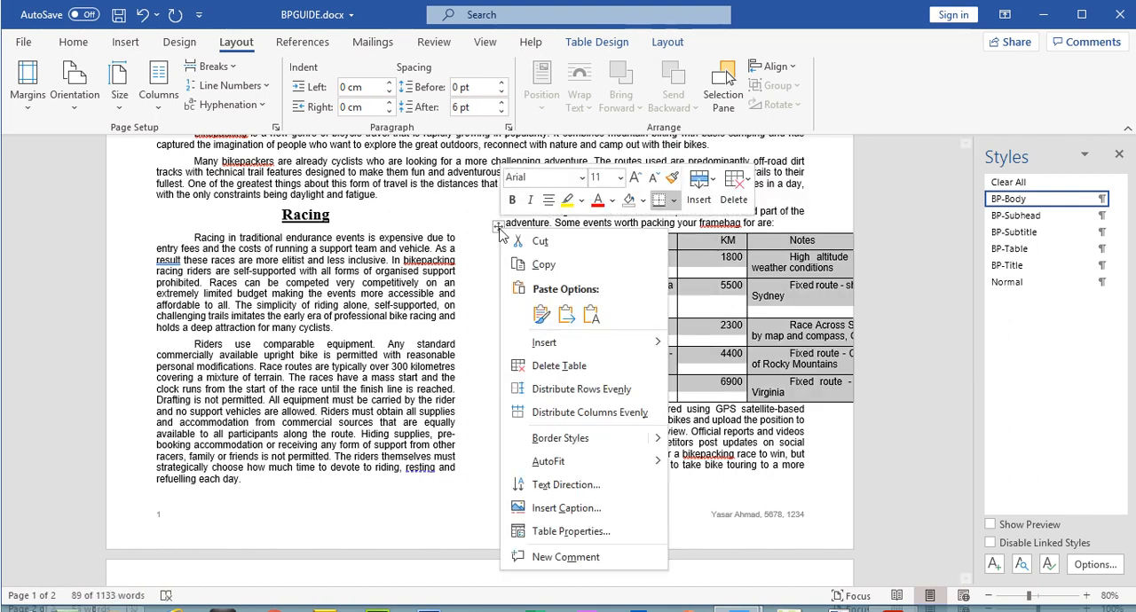
left_click(536, 243)
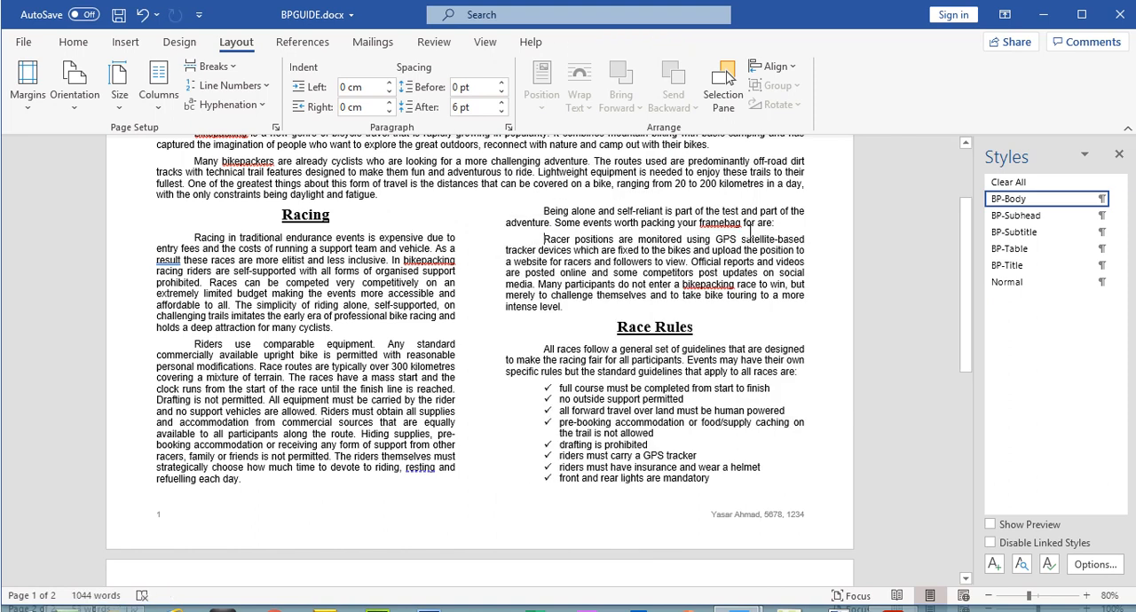
key("ctrl+z")
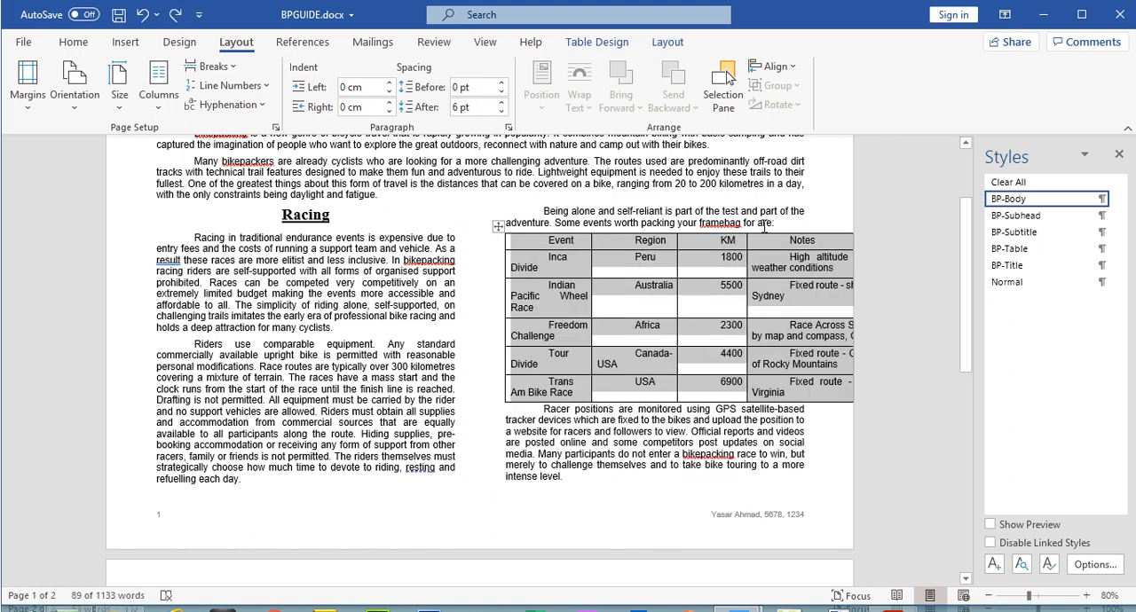
Step: Cut the events table and paste it with its source formatting into a new paragraph after "Some events worth packing your framebag for are:"
left_click(777, 227)
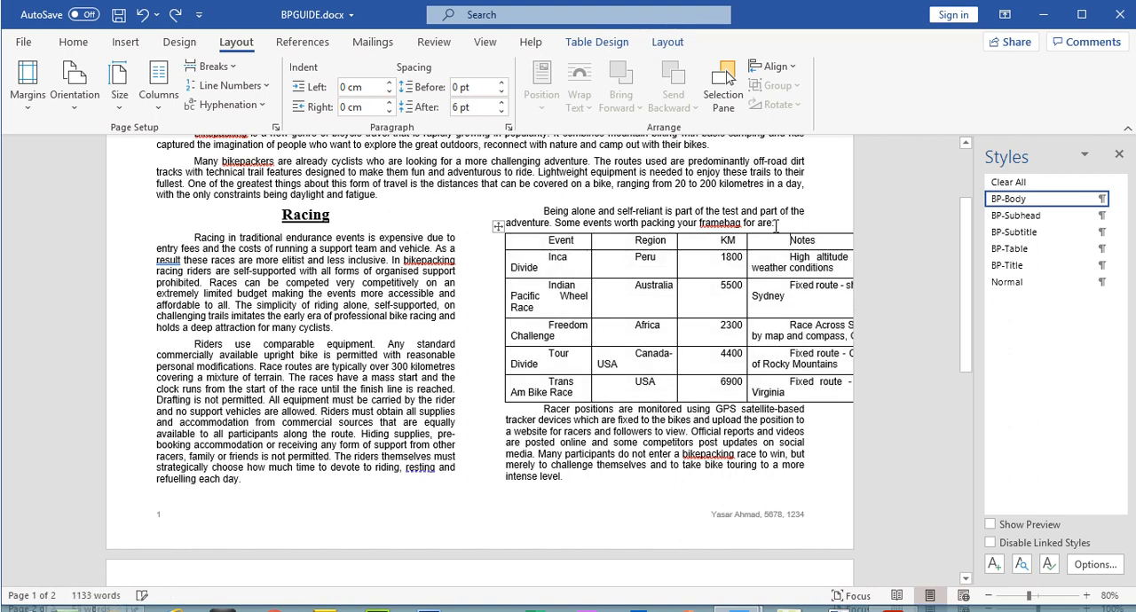
left_click(498, 226)
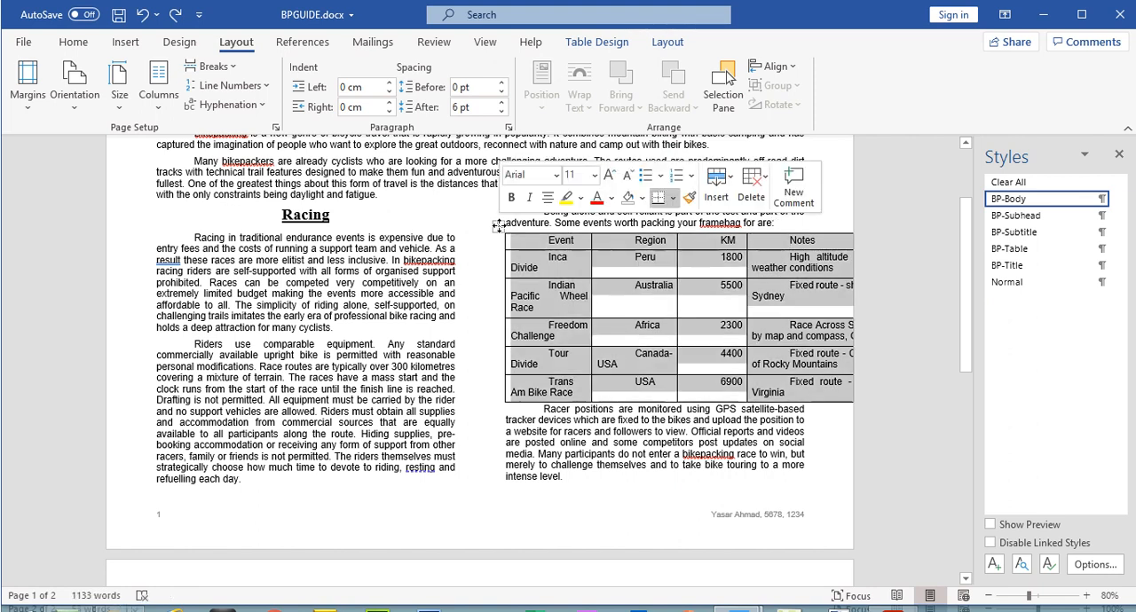
left_click(534, 238)
left_click(781, 223)
key("Return")
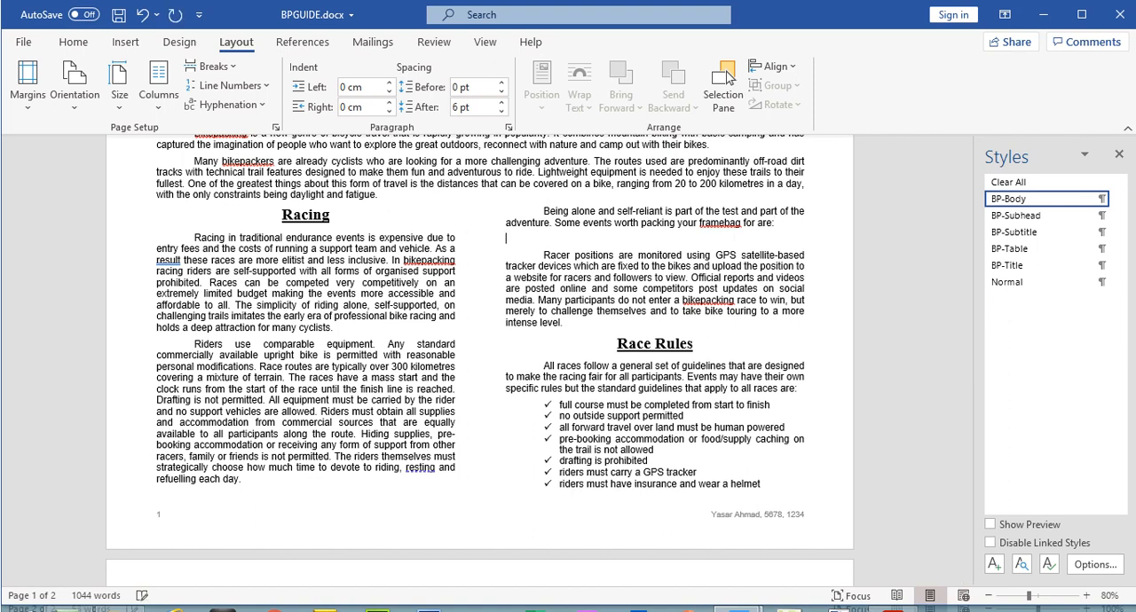
right_click(517, 241)
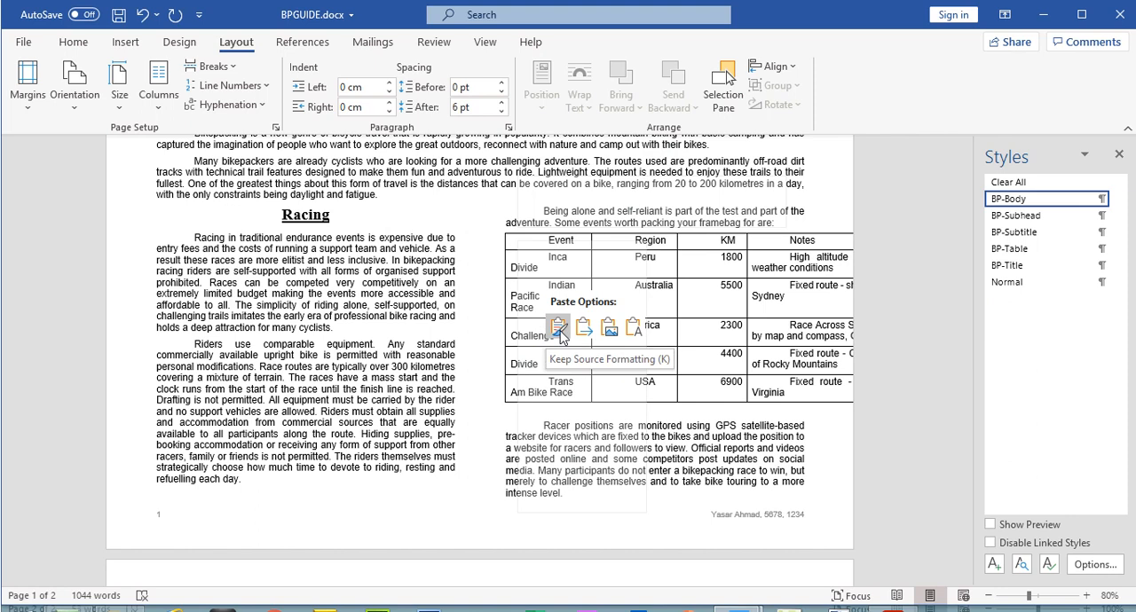
left_click(559, 330)
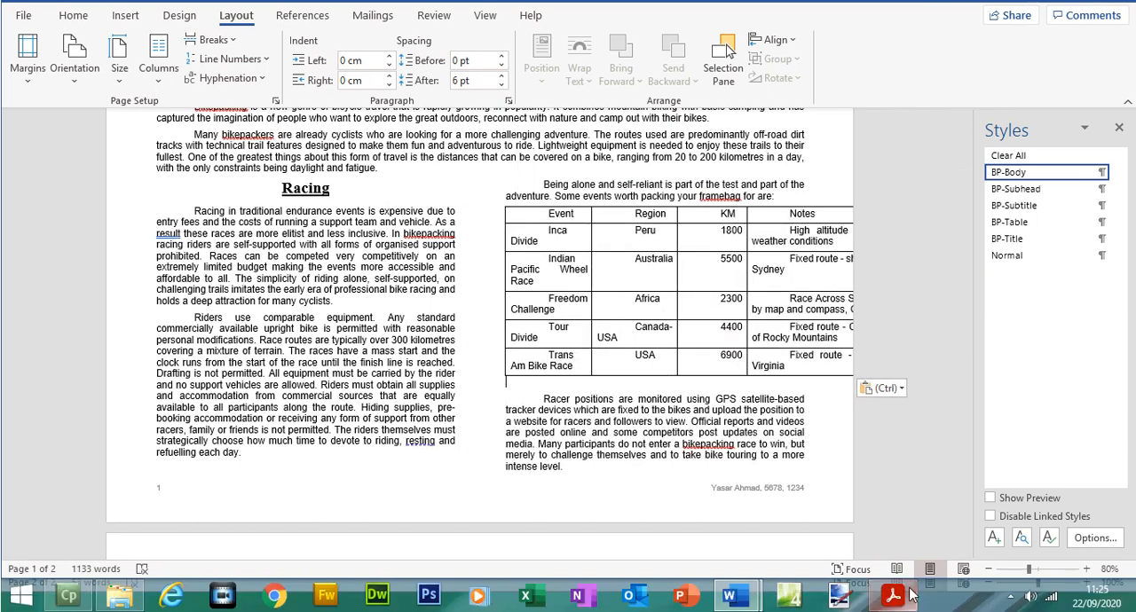
Step: Switch to the exam paper PDF and highlight question 13's bullet on applying the BP-Table style to all data
left_click(894, 595)
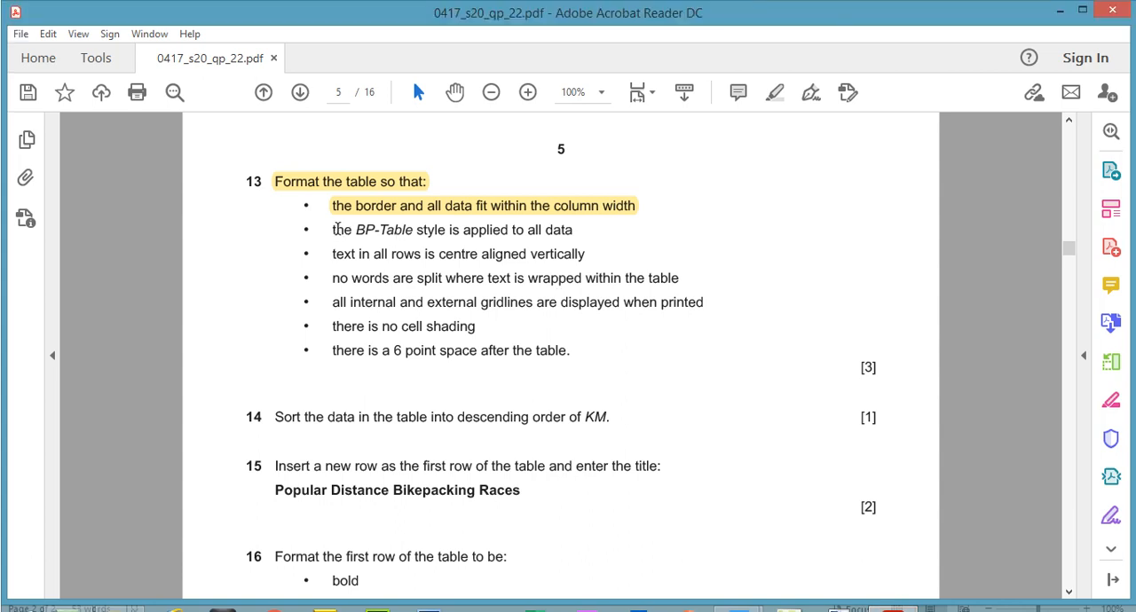
left_click_drag(573, 230, 331, 231)
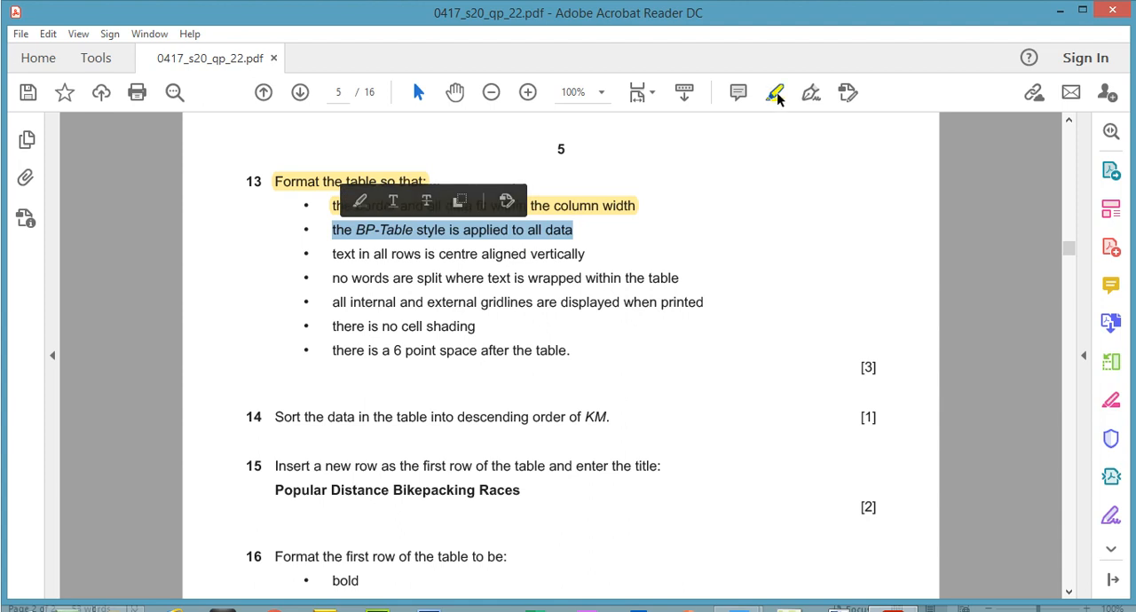
left_click(777, 93)
Step: Return to BPGUIDE and apply the BP-Table style to all data in the events table
left_click(844, 600)
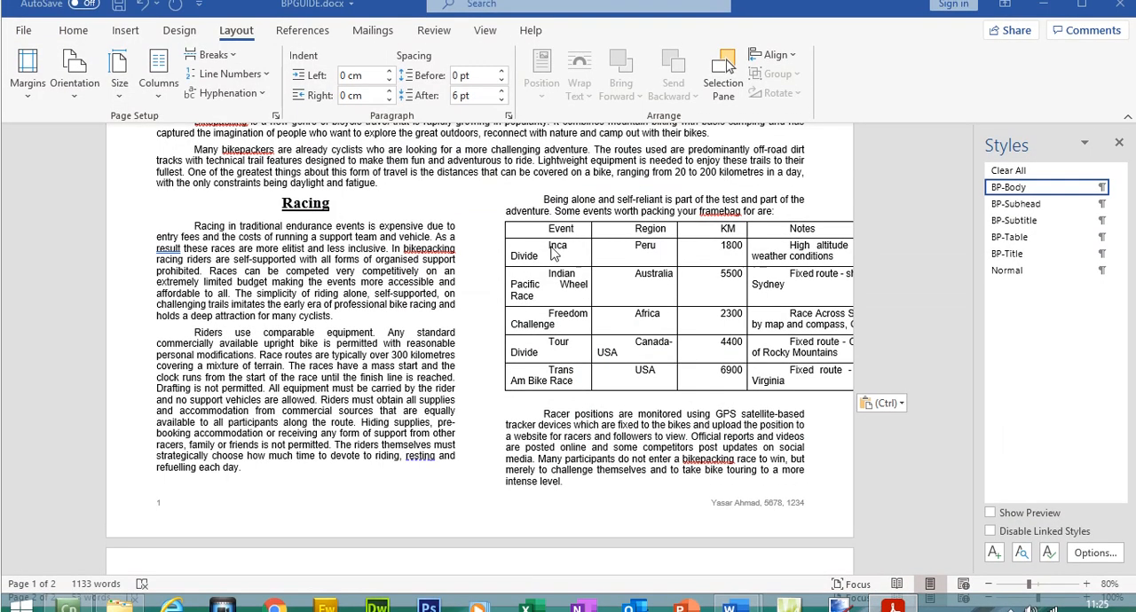
left_click_drag(550, 235, 814, 383)
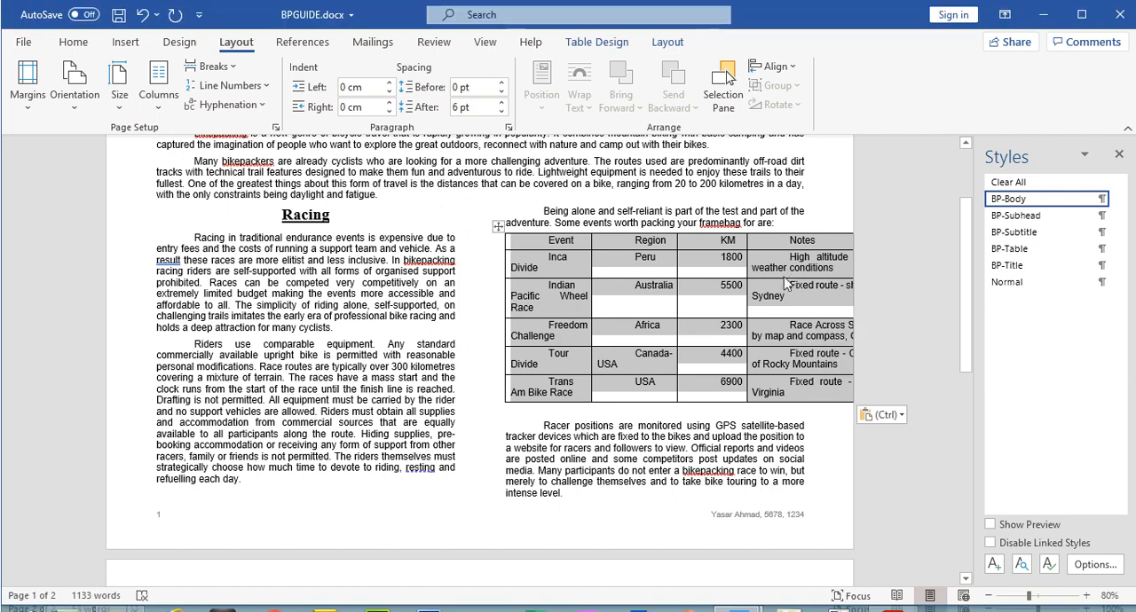
left_click(1012, 252)
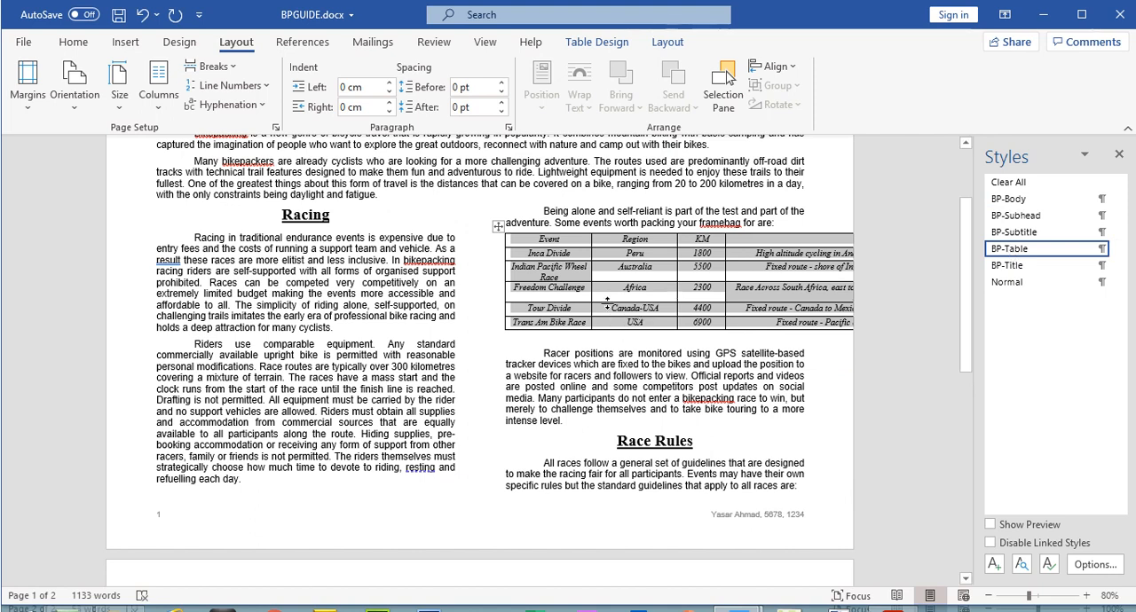
Step: Narrow the events table's Event, Region and KM columns so each is only slightly wider than its text
left_click(671, 241)
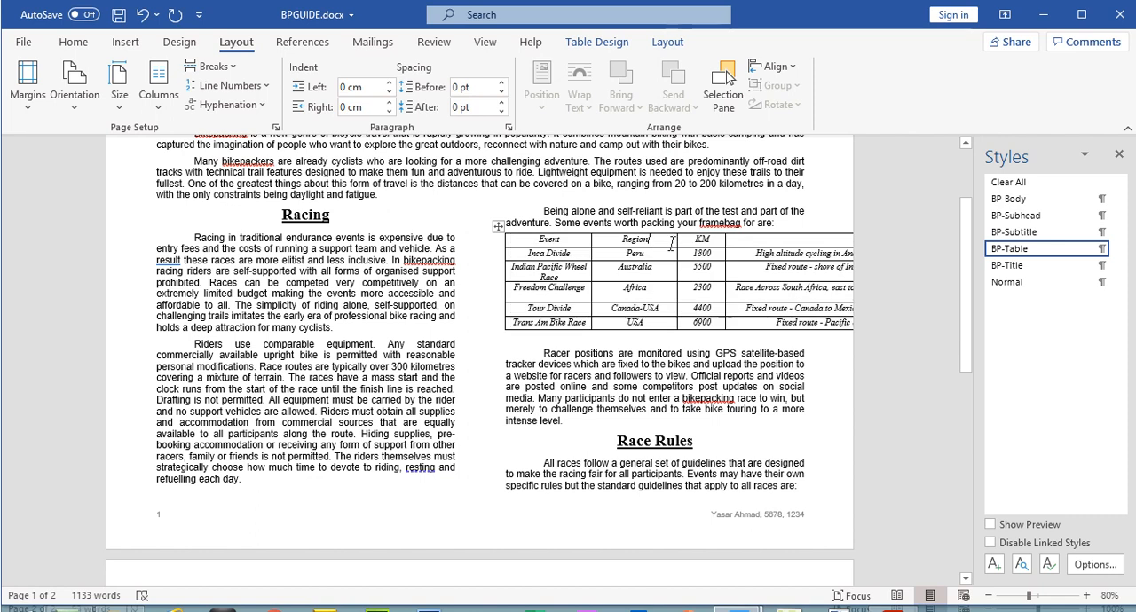
left_click_drag(674, 242, 644, 242)
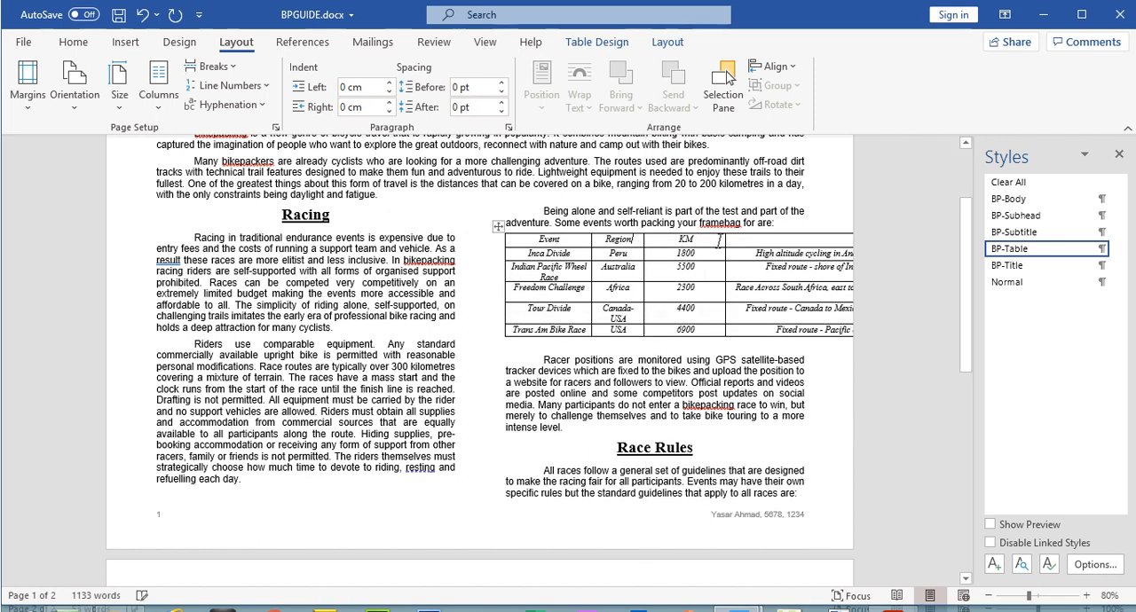
left_click_drag(725, 241, 672, 244)
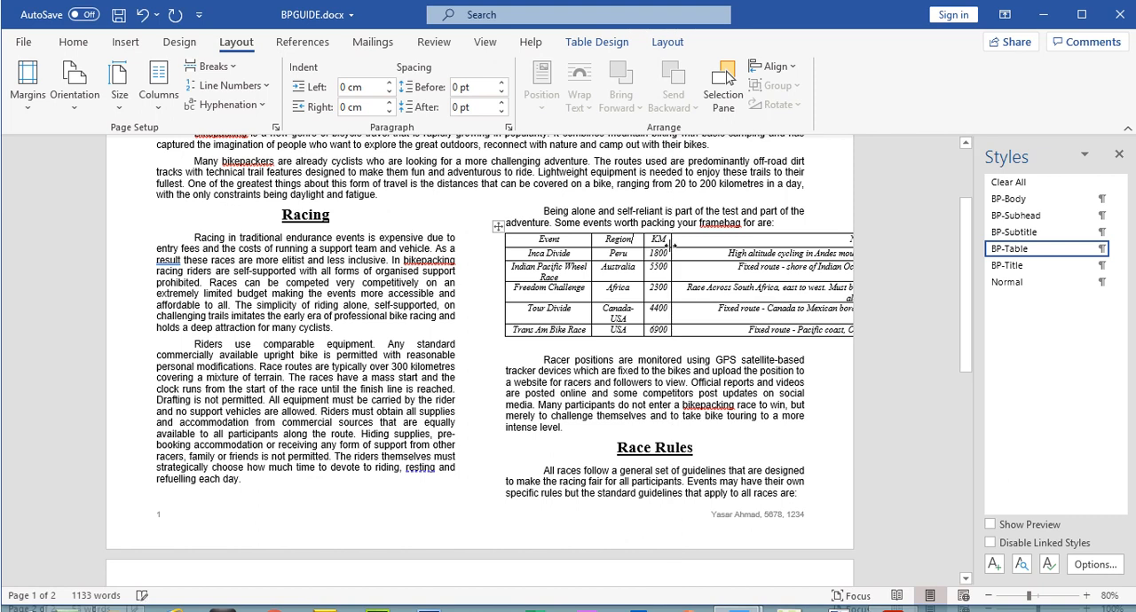
left_click_drag(585, 248, 571, 239)
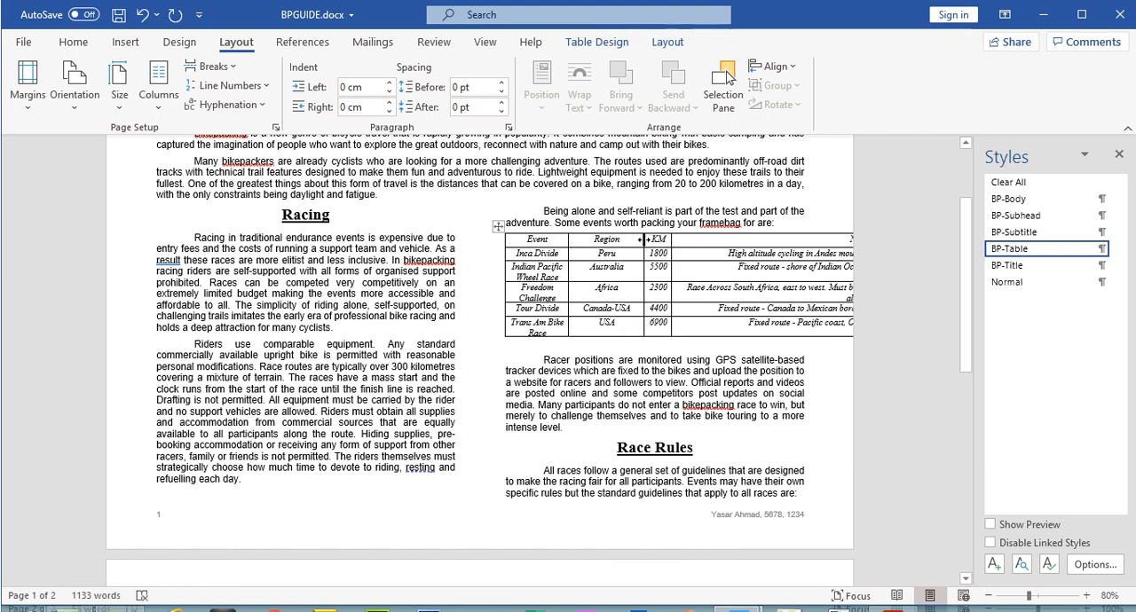
left_click_drag(644, 239, 591, 240)
left_click_drag(695, 241, 639, 241)
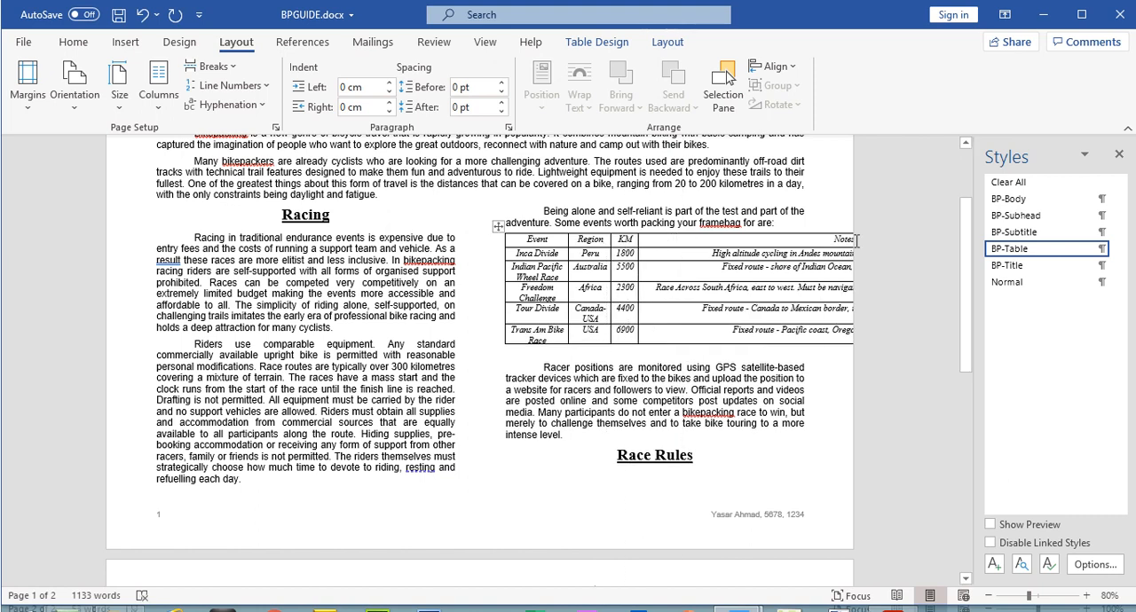
Step: Try moving the whole events table towards the first text column, and undo the move
left_click(843, 229)
left_click_drag(498, 226, 559, 234)
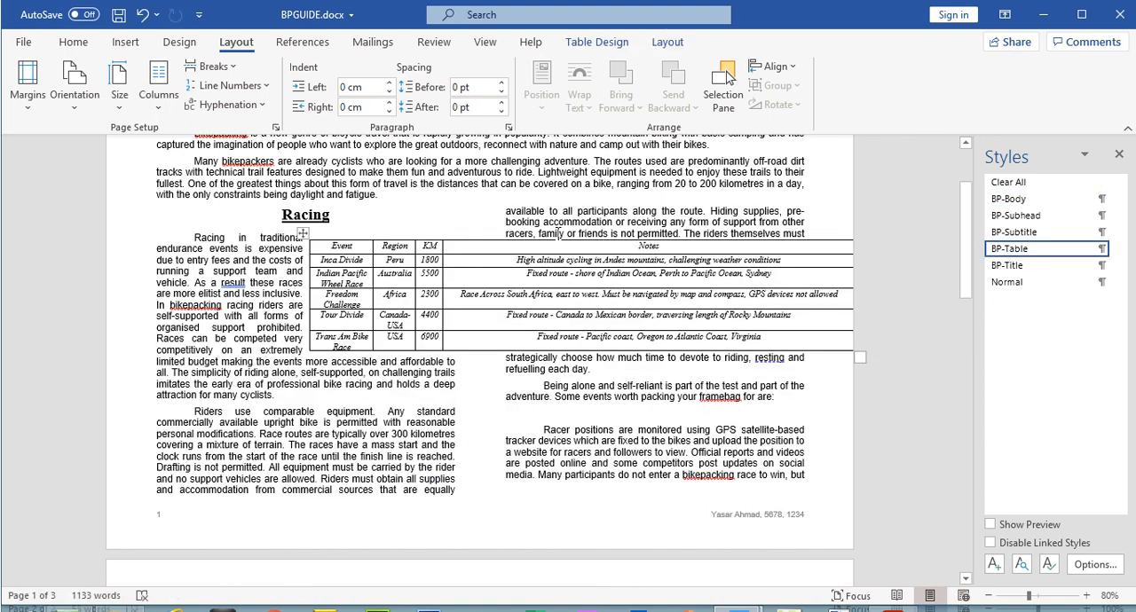
key("ctrl+z")
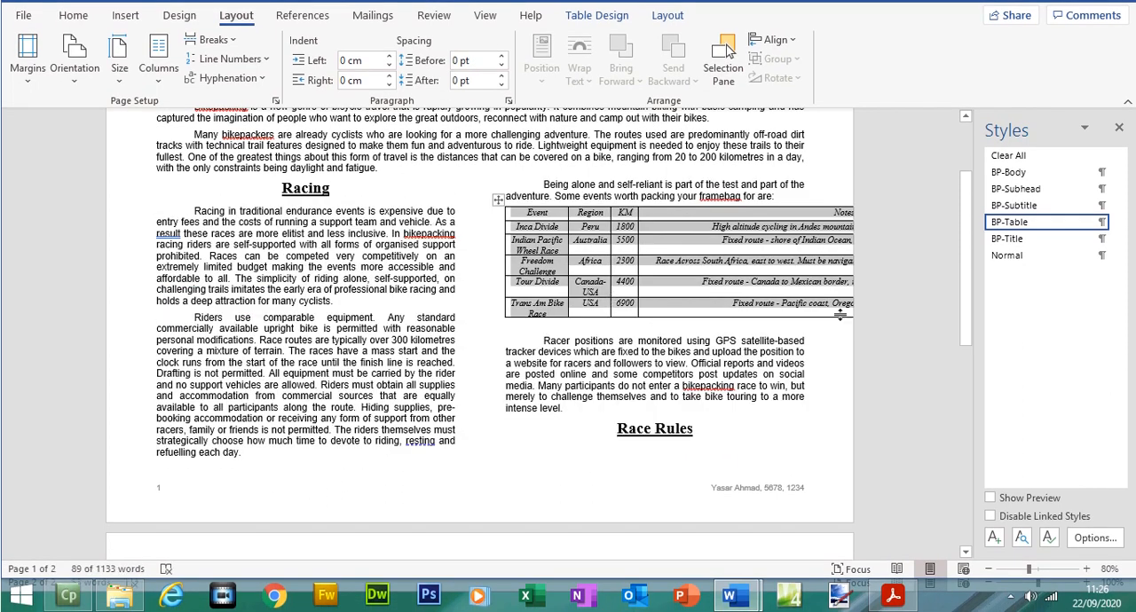
left_click(838, 282)
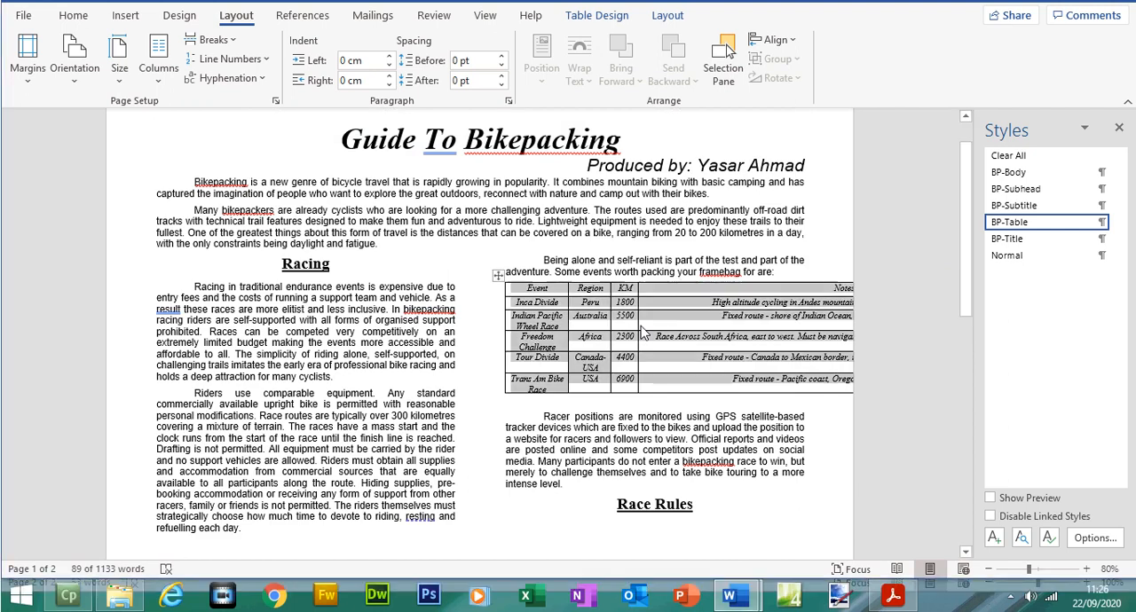
Step: Cut the events table from BPGUIDE and paste it into a new blank document
right_click(498, 275)
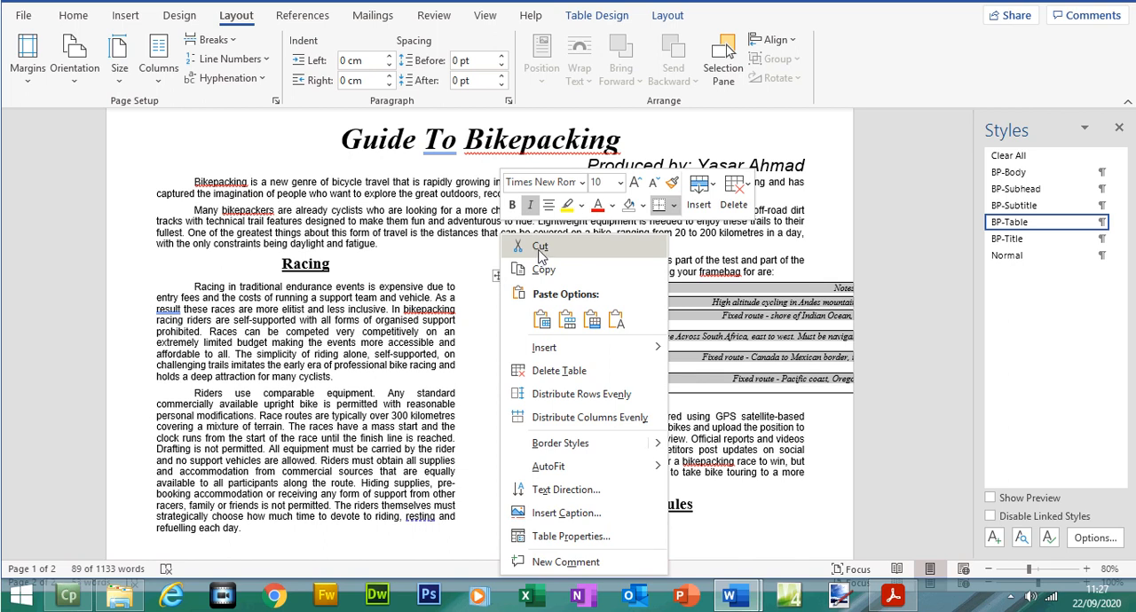
left_click(540, 249)
left_click(23, 16)
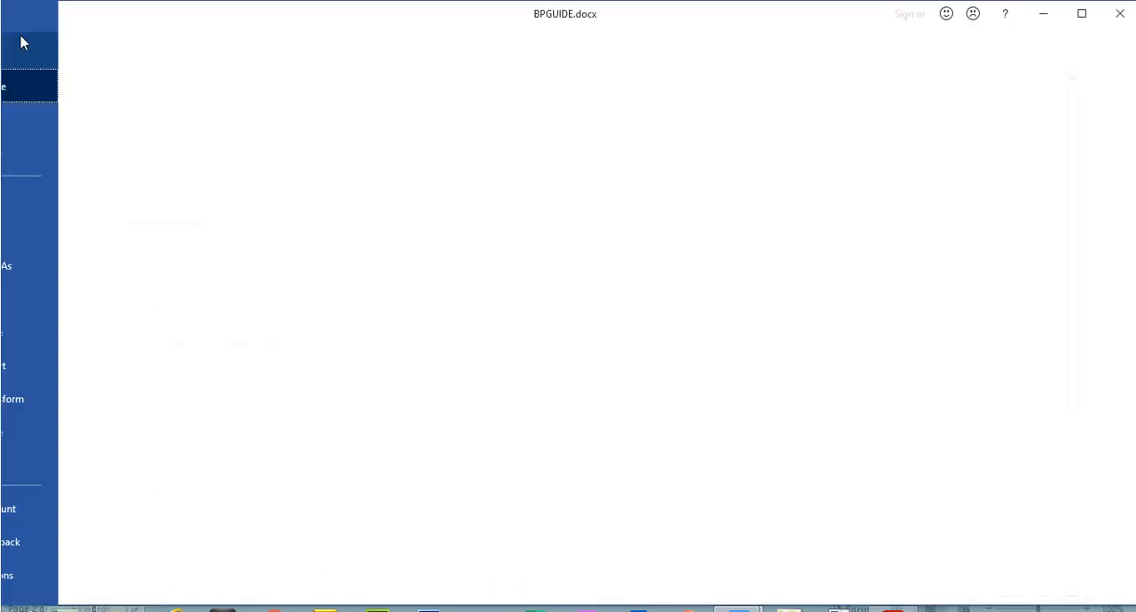
left_click(45, 124)
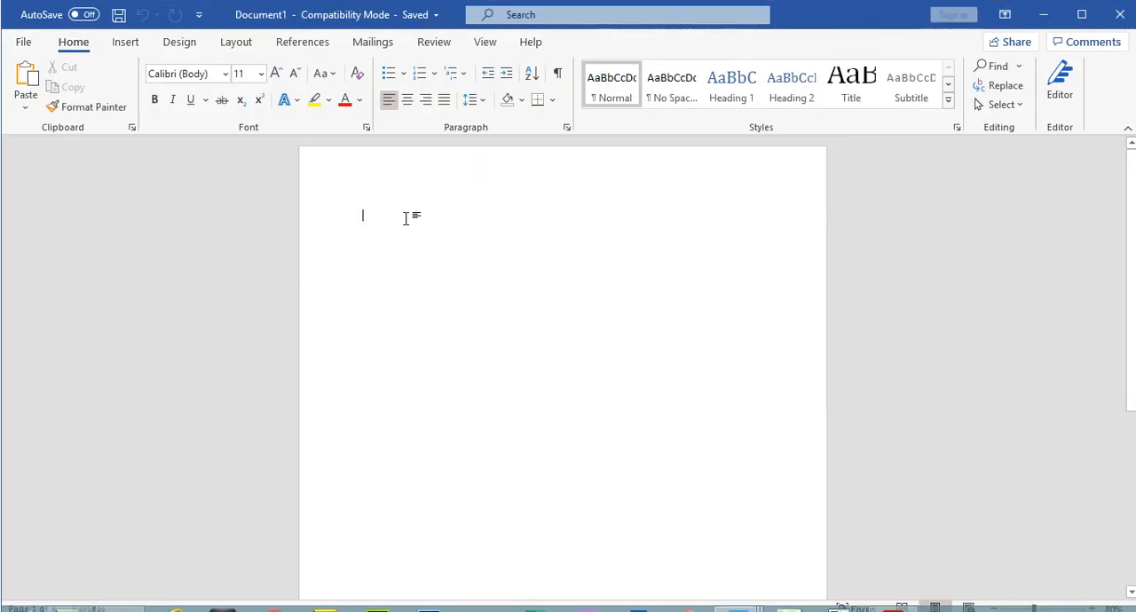
key("ctrl+v")
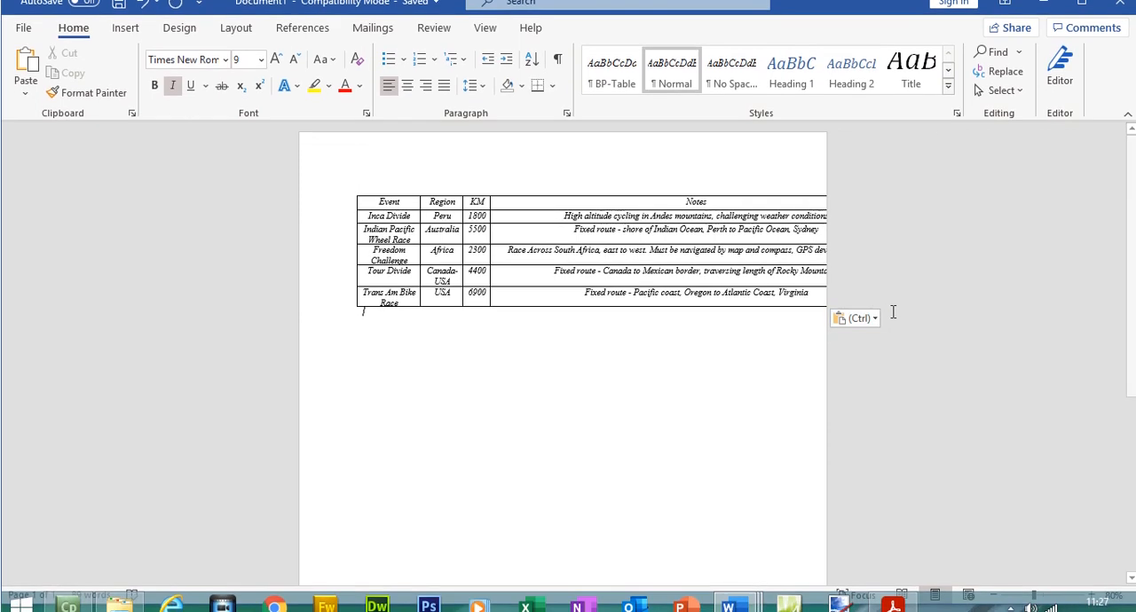
Step: Set the new document to landscape orientation and narrow the table's Notes column until its text wraps
left_click(741, 273)
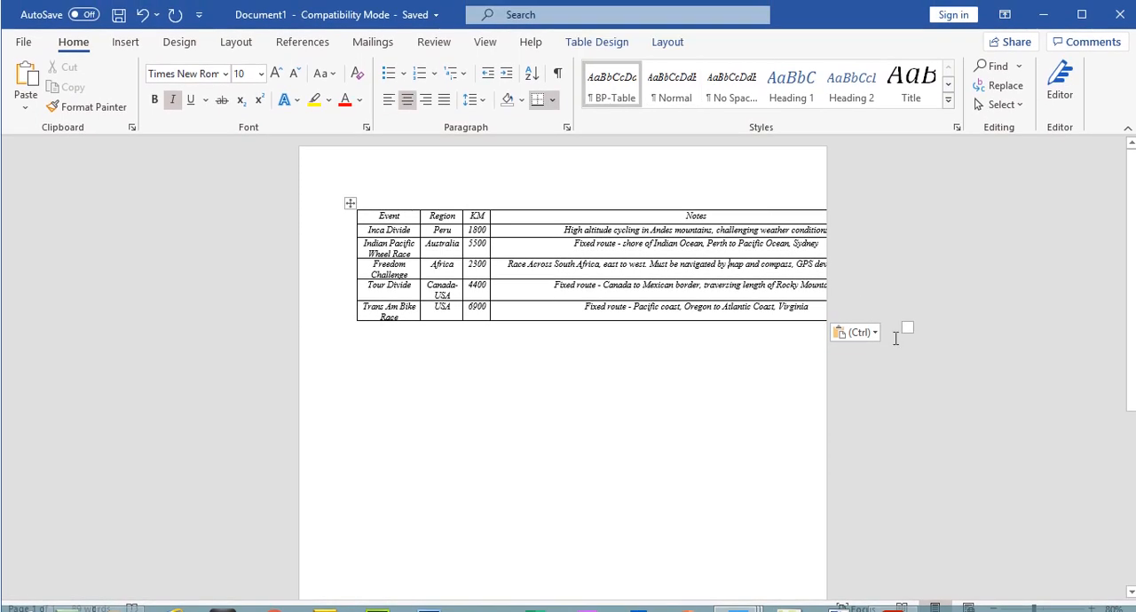
left_click(236, 41)
left_click(69, 111)
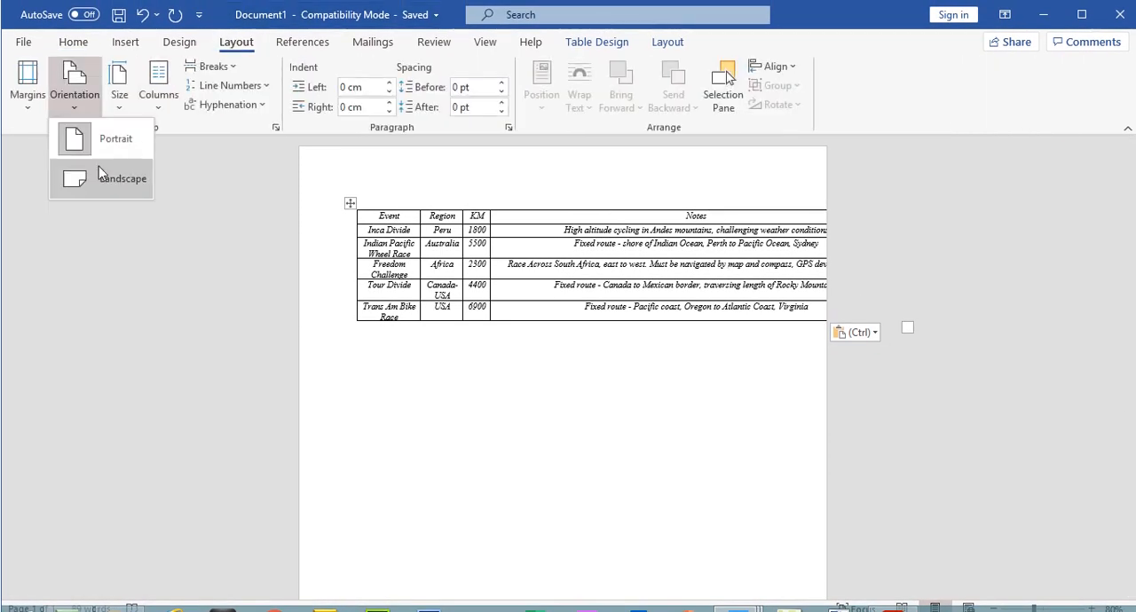
left_click(98, 168)
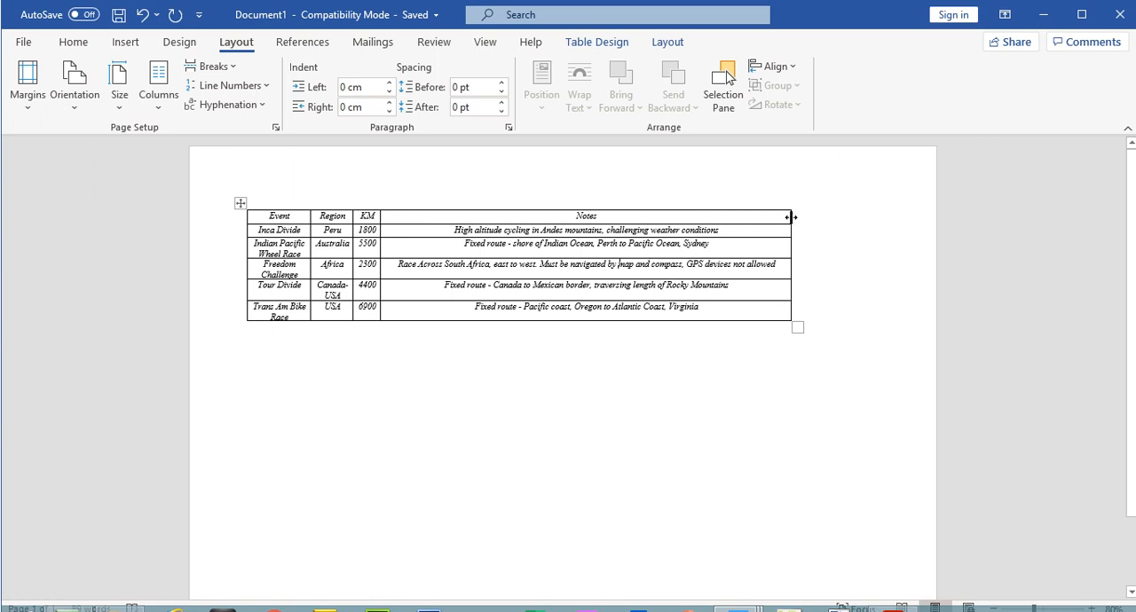
left_click_drag(790, 217, 540, 229)
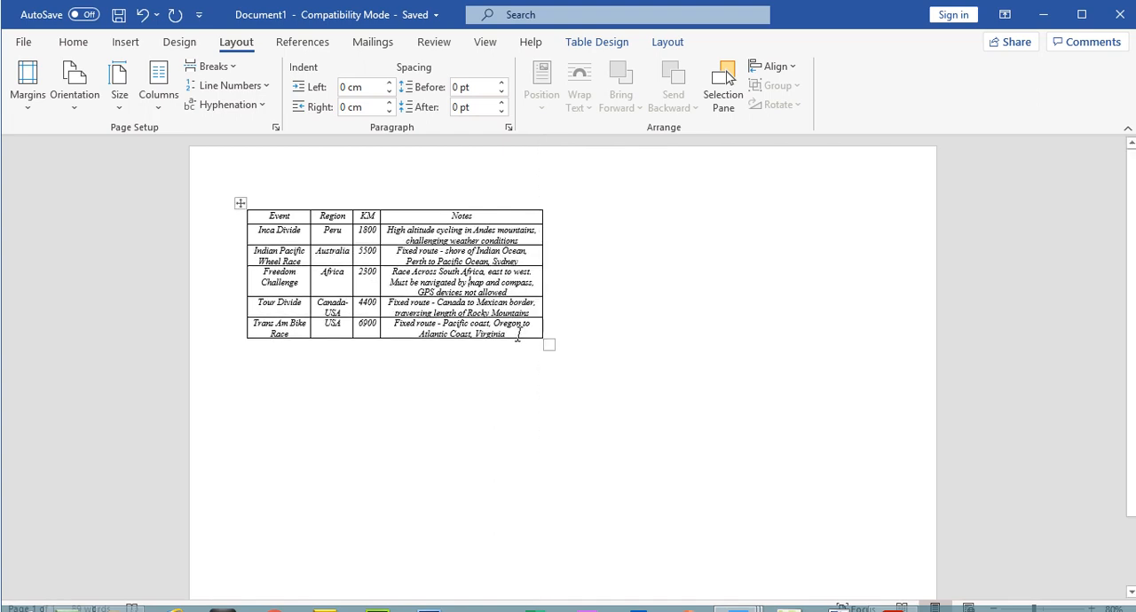
left_click_drag(538, 217, 517, 217)
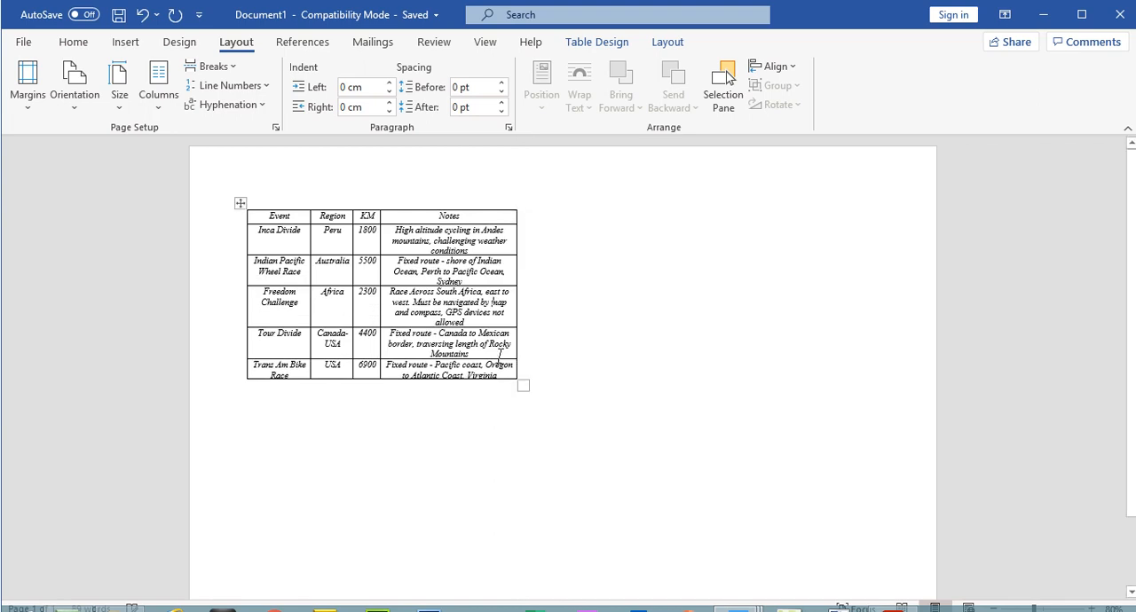
Step: Move the table back under BPGUIDE's "Some events worth packing your framebag for are:" line and widen its Notes column to the text column's edge
left_click(240, 203)
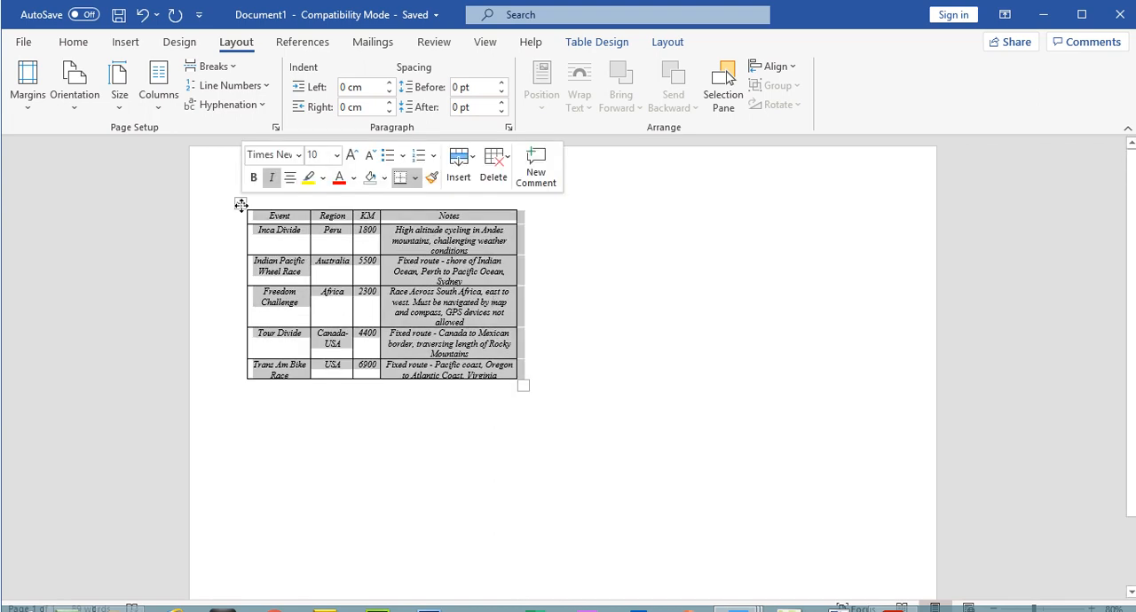
right_click(241, 205)
left_click(297, 227)
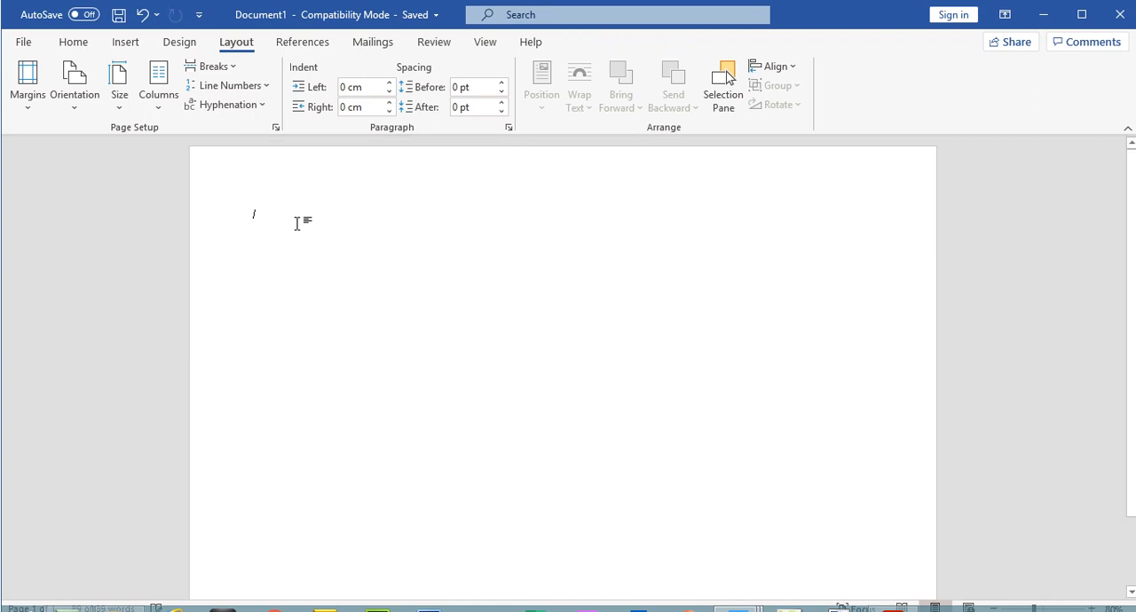
mouse_move(746, 611)
left_click(738, 523)
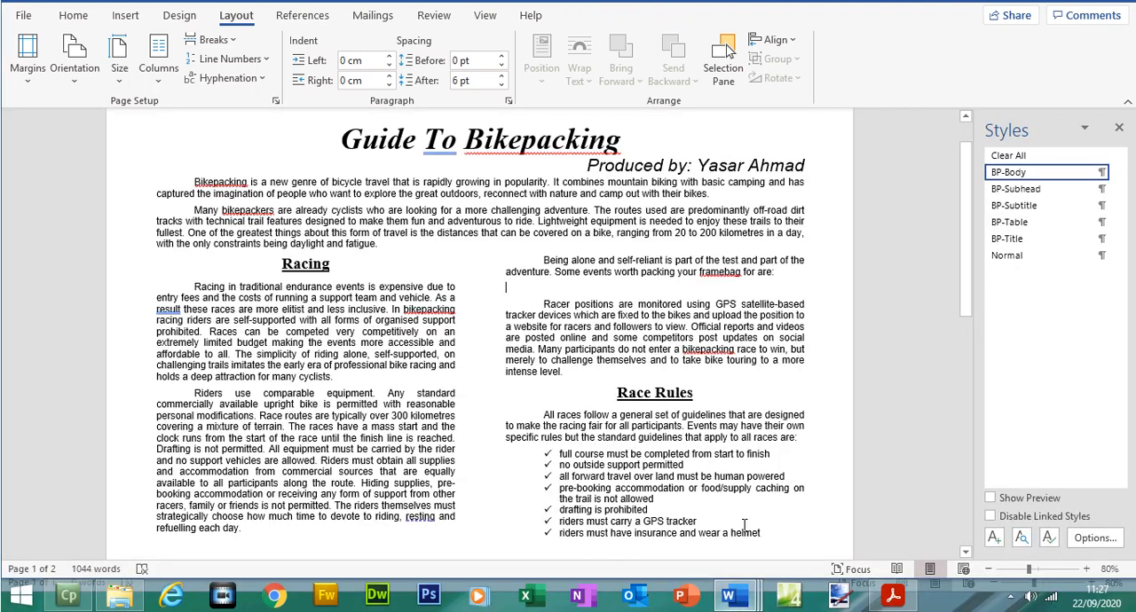
right_click(512, 287)
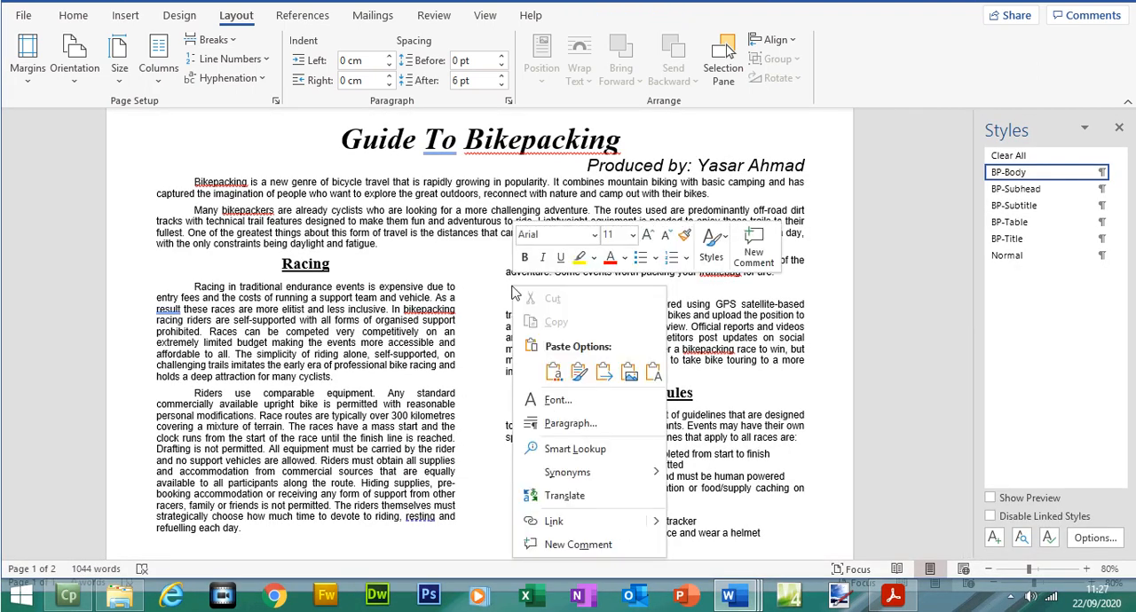
left_click(552, 372)
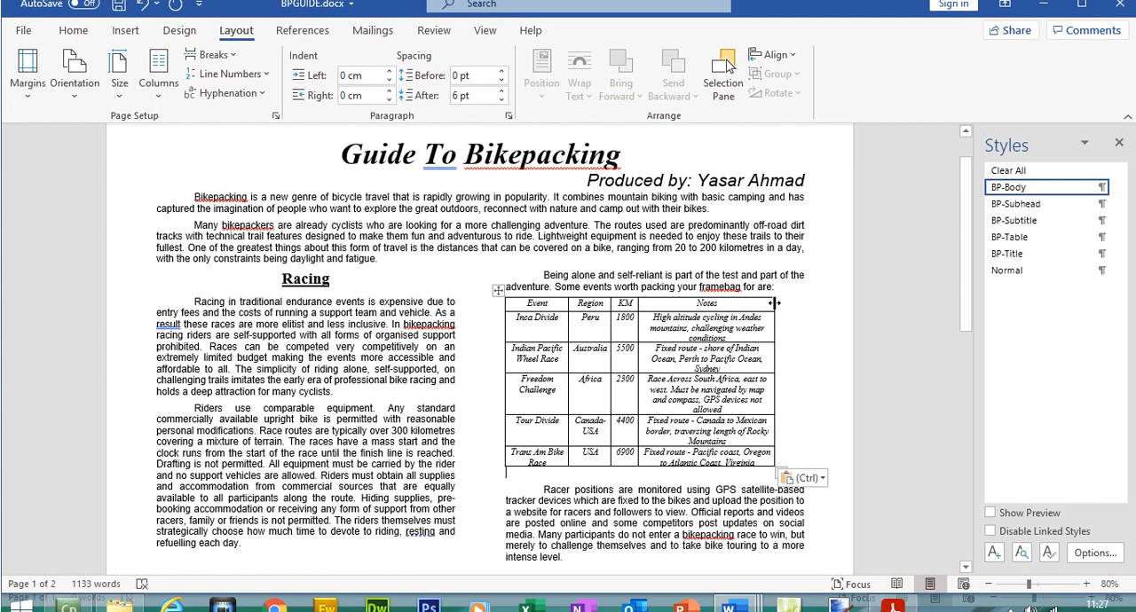
left_click_drag(774, 289, 808, 290)
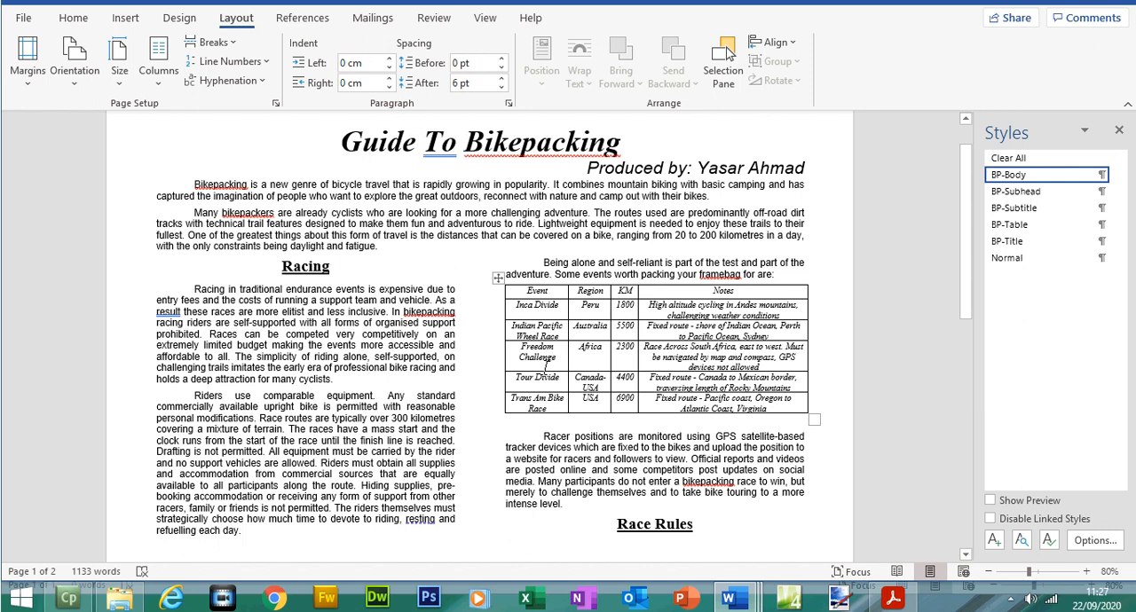
Step: Switch to the exam paper PDF and highlight question 13's bullet on centre aligning text vertically in all rows
left_click(893, 599)
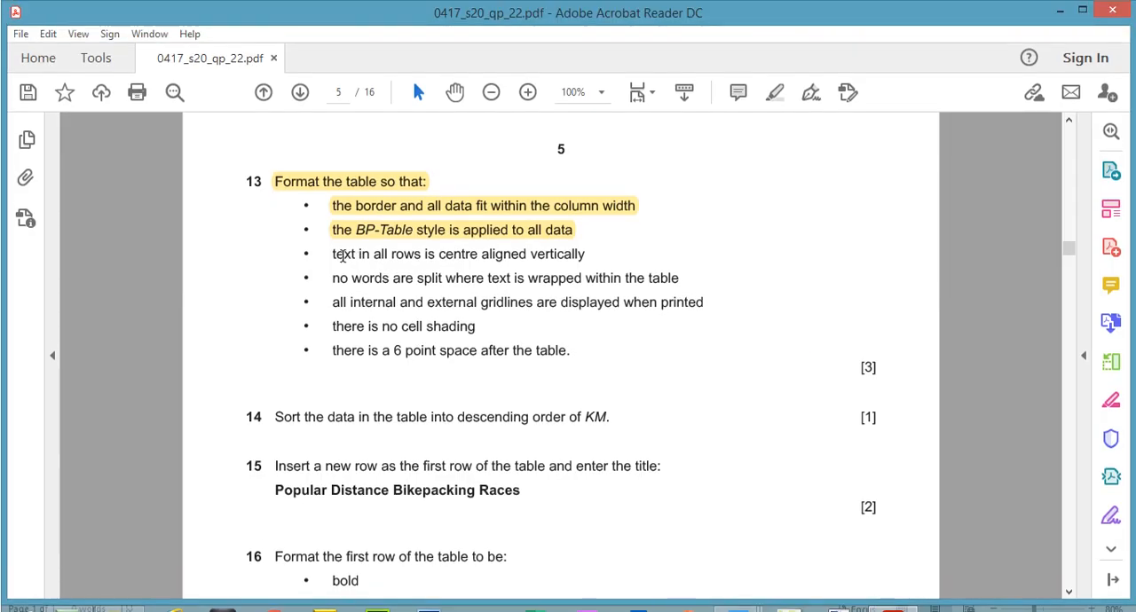
left_click_drag(333, 245, 551, 256)
left_click(775, 93)
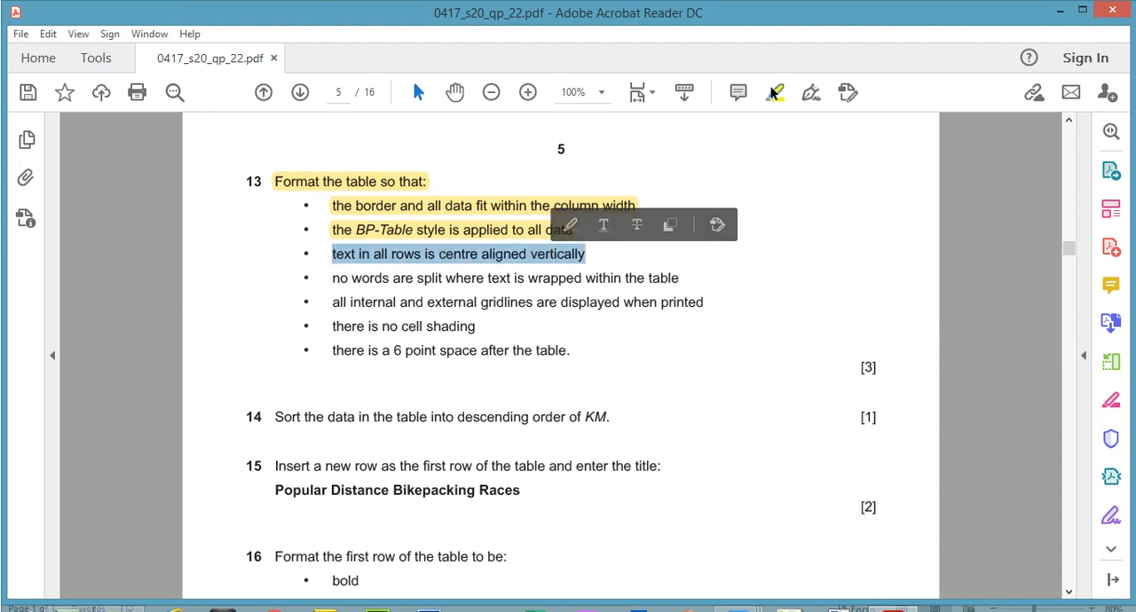
Step: Return to BPGUIDE and centre the text of all events table cells horizontally and vertically
key("alt+Tab")
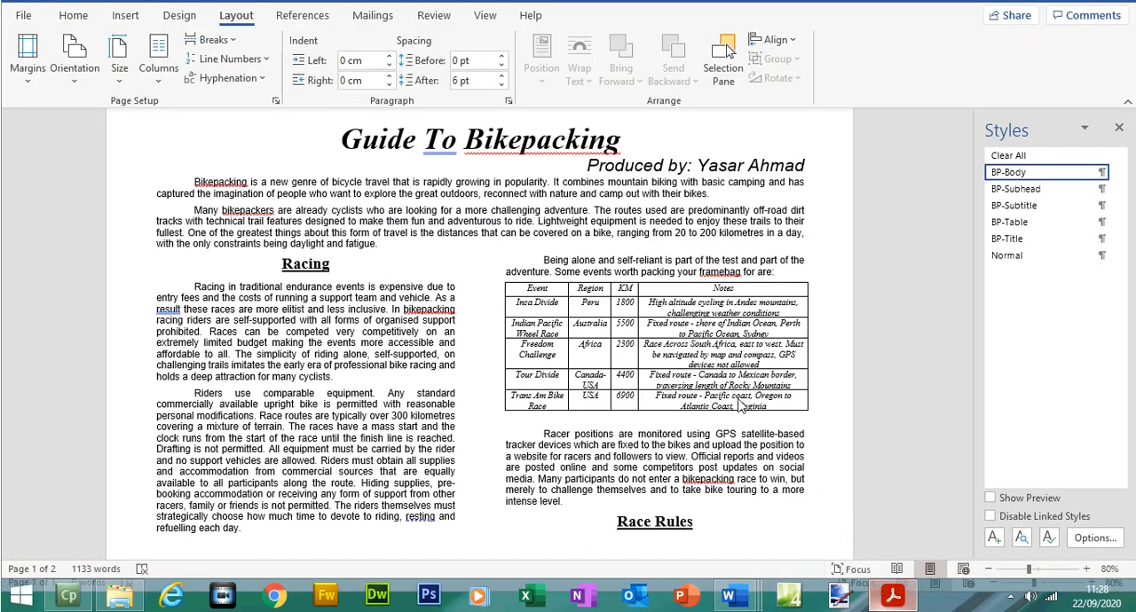
left_click(521, 287)
left_click_drag(556, 298, 753, 402)
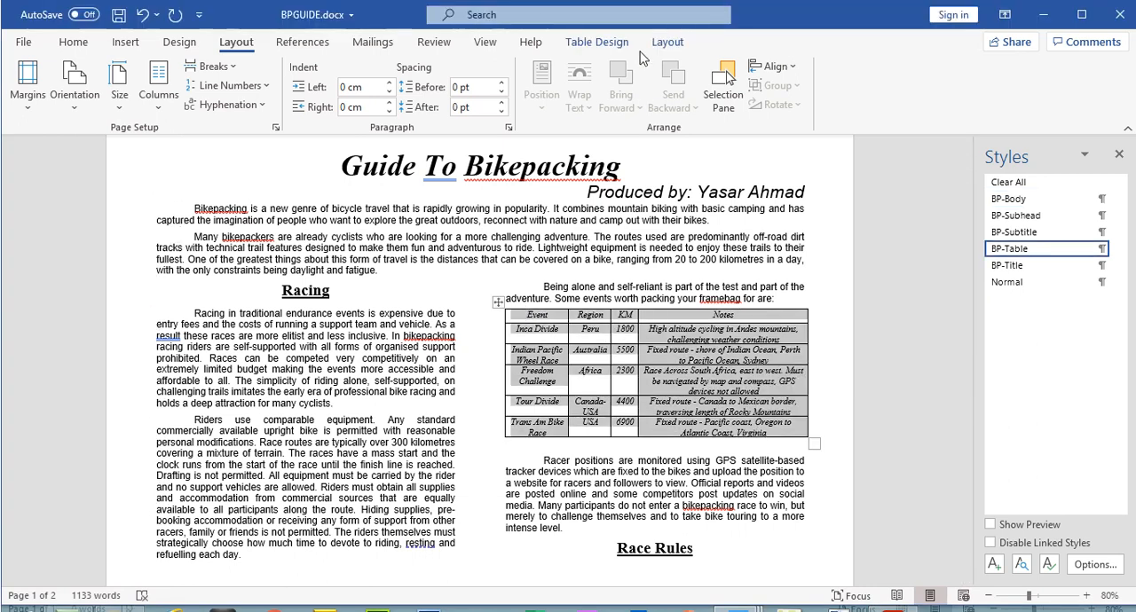
left_click(664, 20)
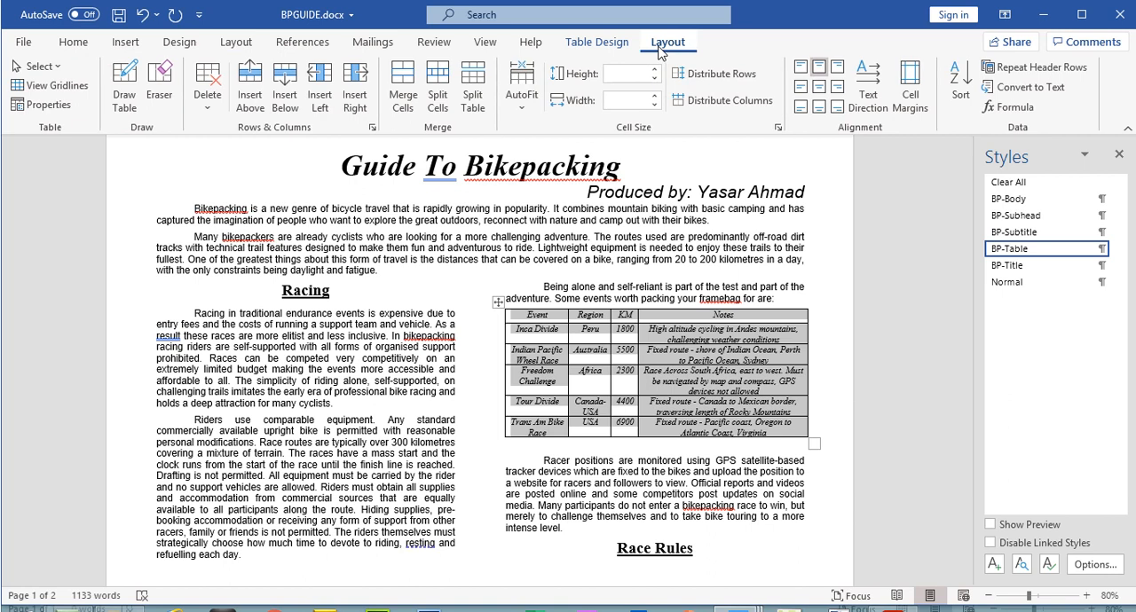
left_click(819, 91)
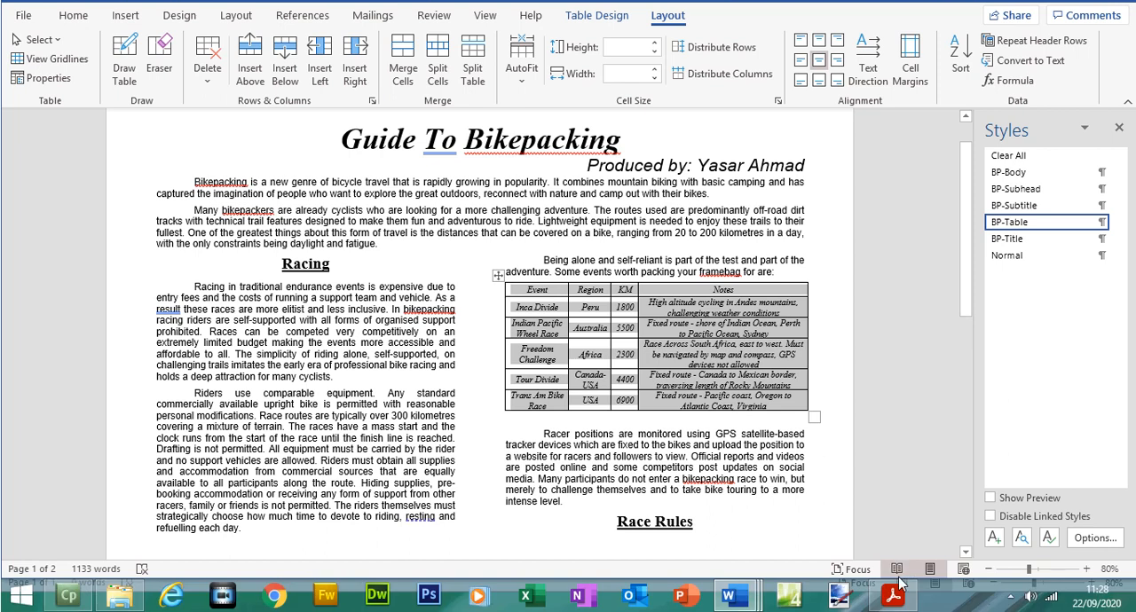
Step: Switch to the exam paper PDF and highlight question 13's bullets on not splitting wrapped words and on displaying all gridlines when printed
left_click(893, 595)
mouse_move(331, 252)
left_mouse_down()
mouse_move(495, 252)
mouse_move(577, 278)
mouse_move(679, 278)
left_mouse_up()
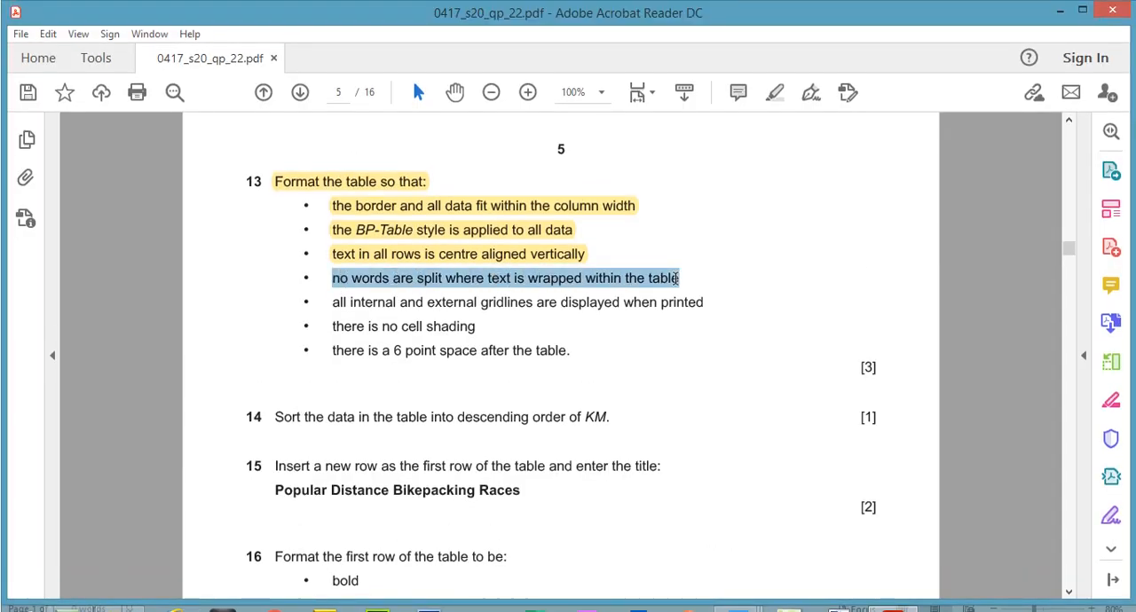
left_click(776, 93)
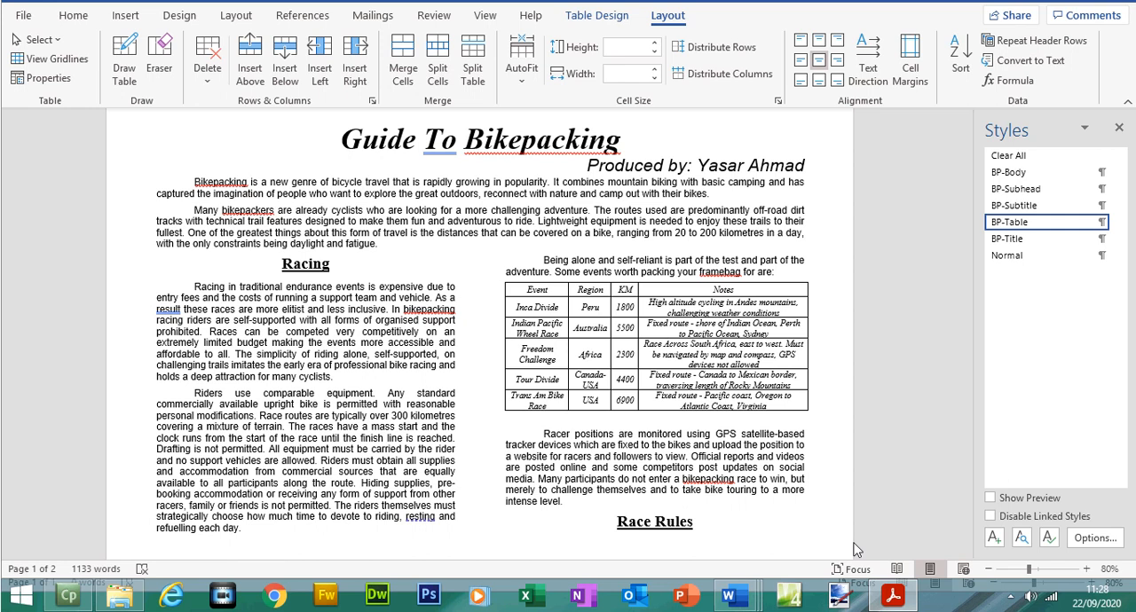
left_click(892, 596)
left_click_drag(332, 275, 685, 302)
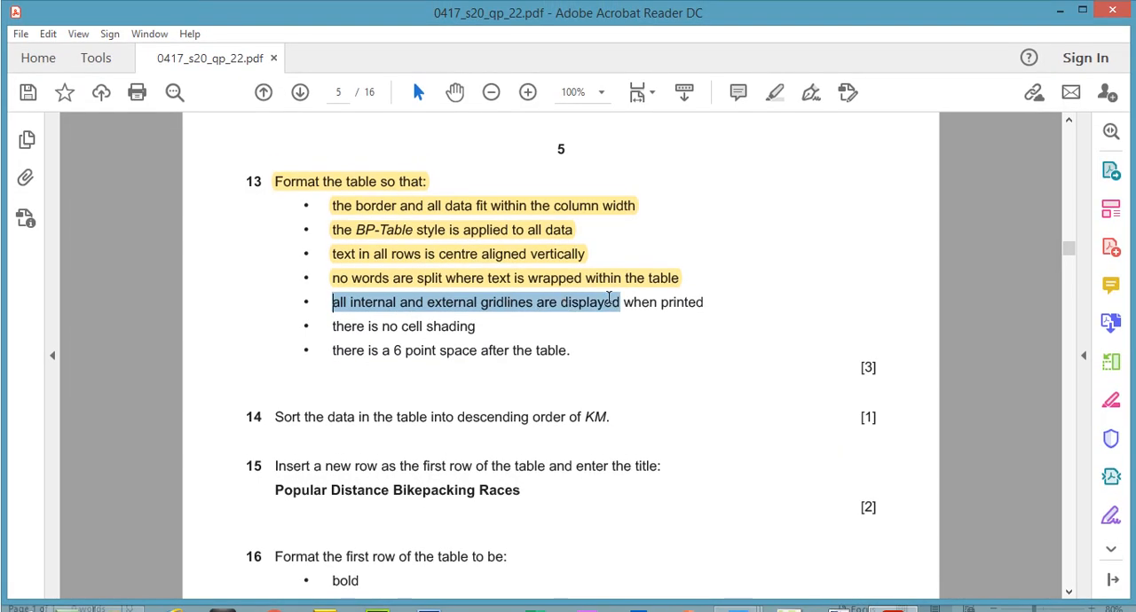
left_click(775, 93)
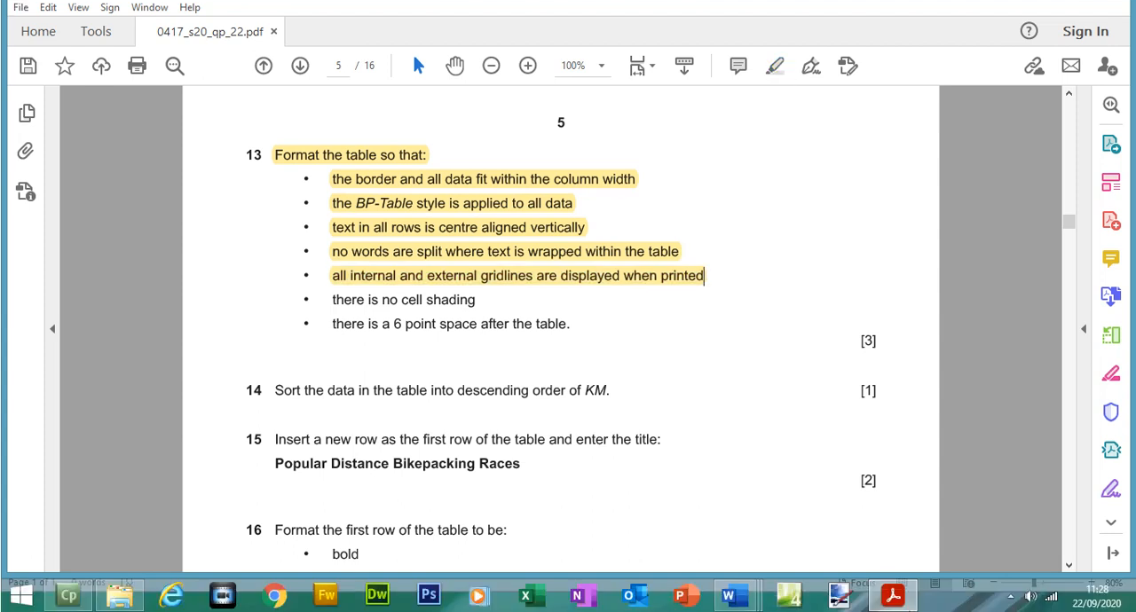
Step: Return to BPGUIDE to check the events table's border settings, and switch back to the exam paper PDF
key("alt+Tab")
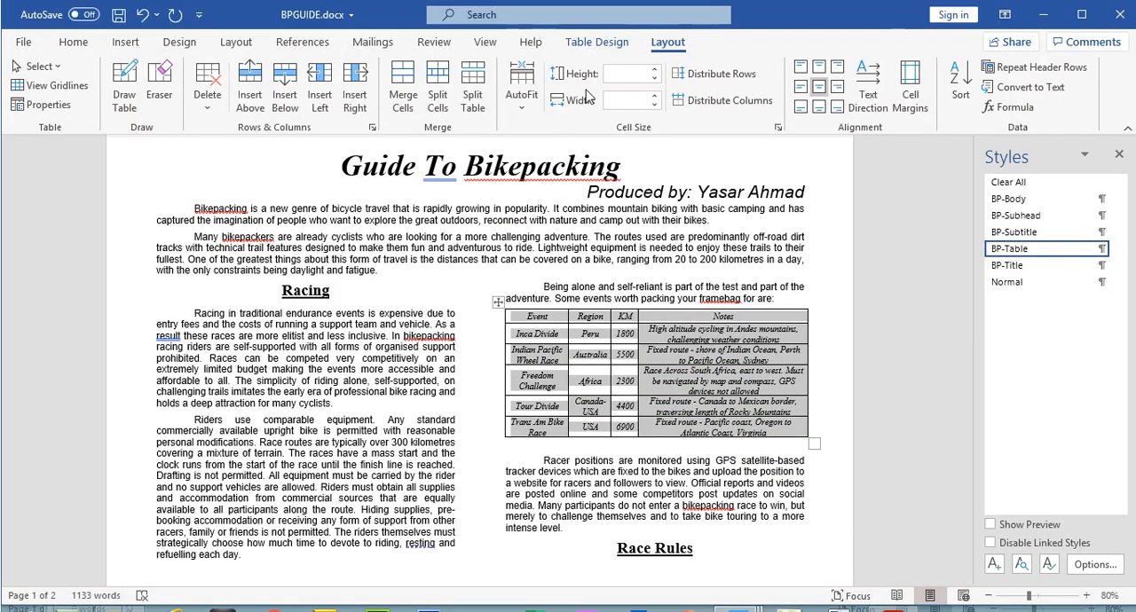
left_click(589, 45)
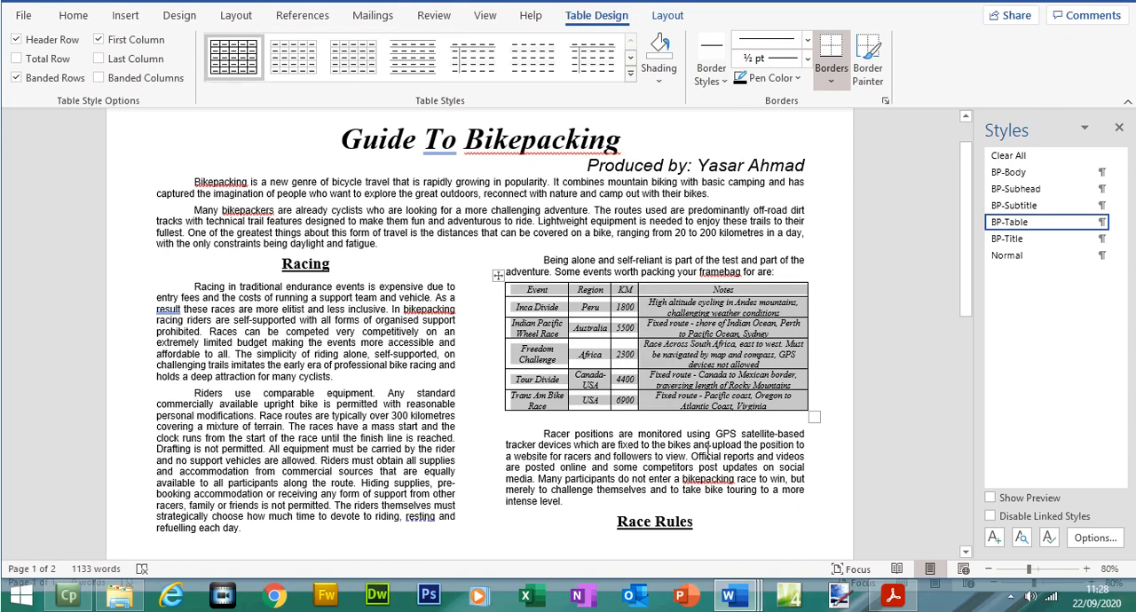
left_click(707, 446)
left_click(887, 593)
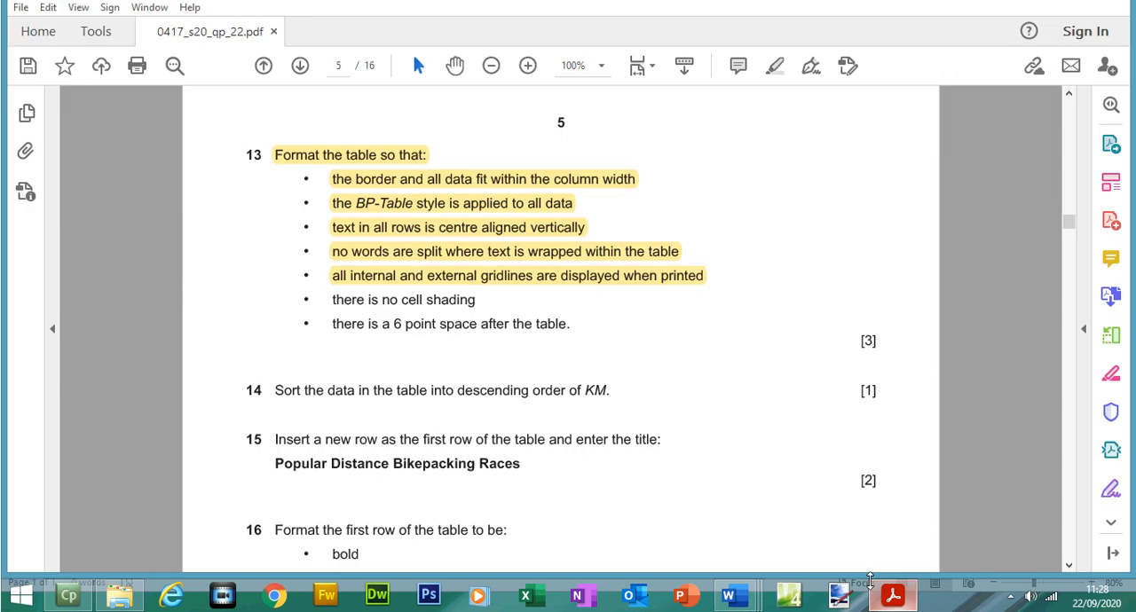
Step: Highlight question 13's bullets on no cell shading and the 6 point space after the table
left_click_drag(335, 300, 470, 302)
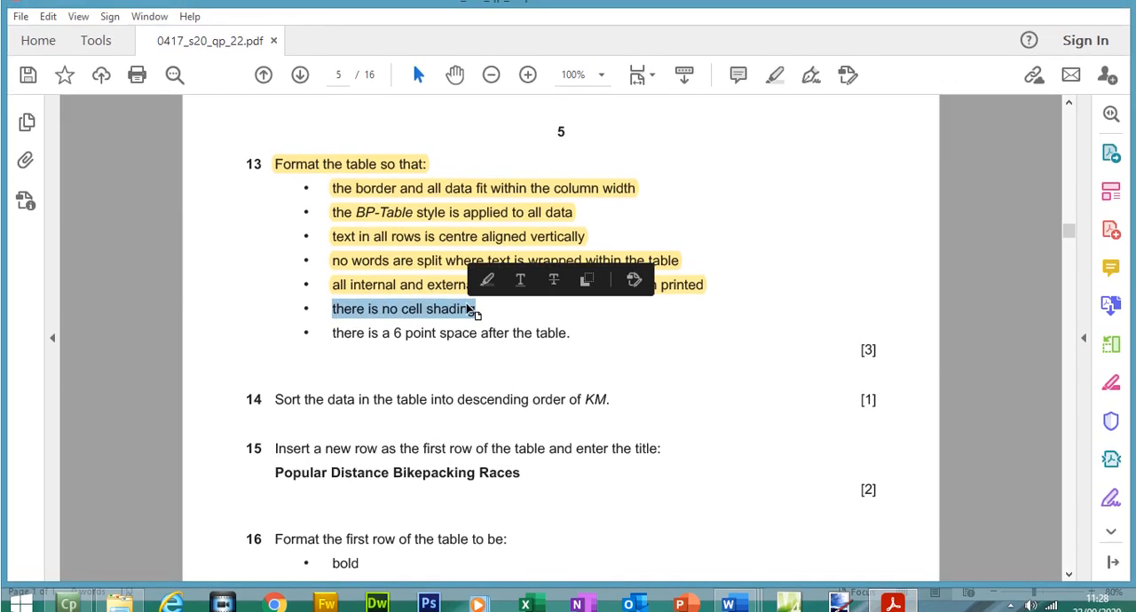
left_click_drag(333, 333, 560, 340)
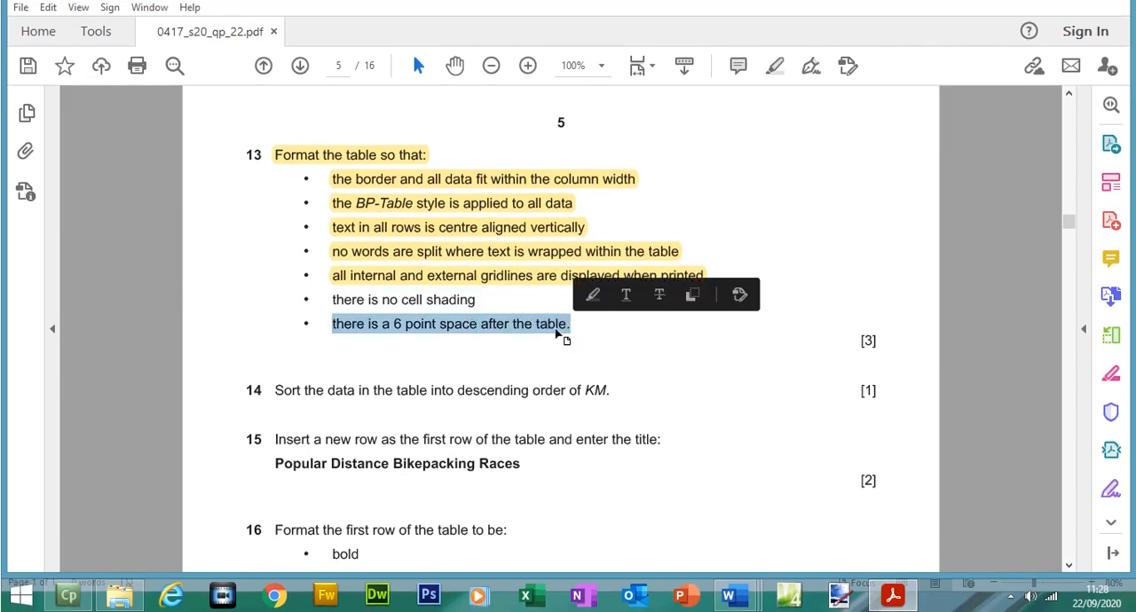
left_click_drag(334, 300, 573, 326)
left_click(775, 91)
Step: Return to BPGUIDE, replace the blank line below the events table with space before the next paragraph, and narrow the Notes column slightly
left_click(892, 611)
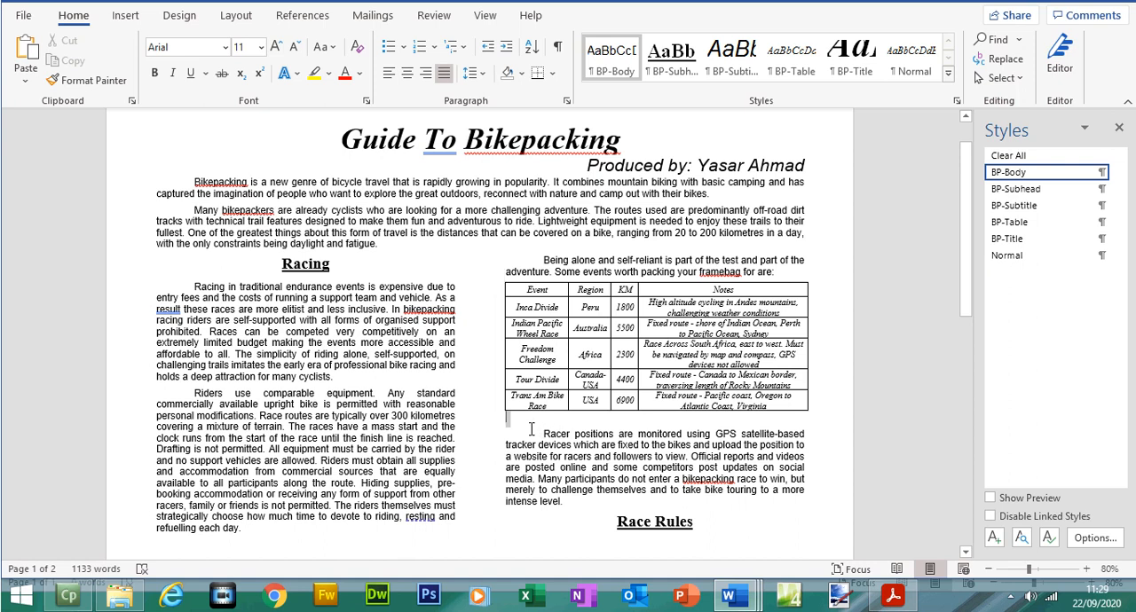
key("Delete")
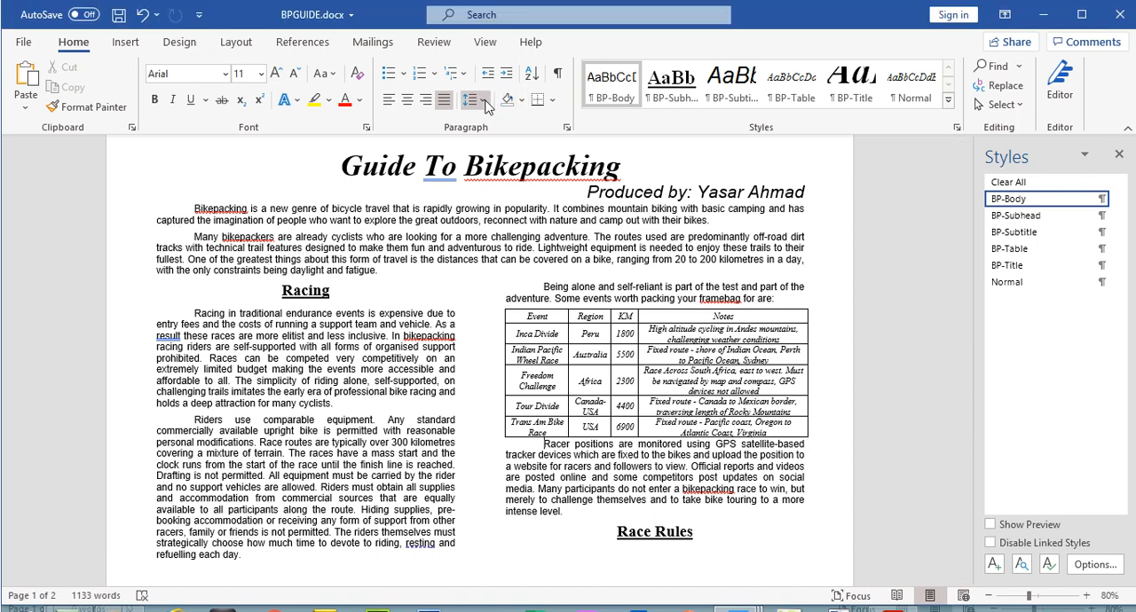
left_click(476, 100)
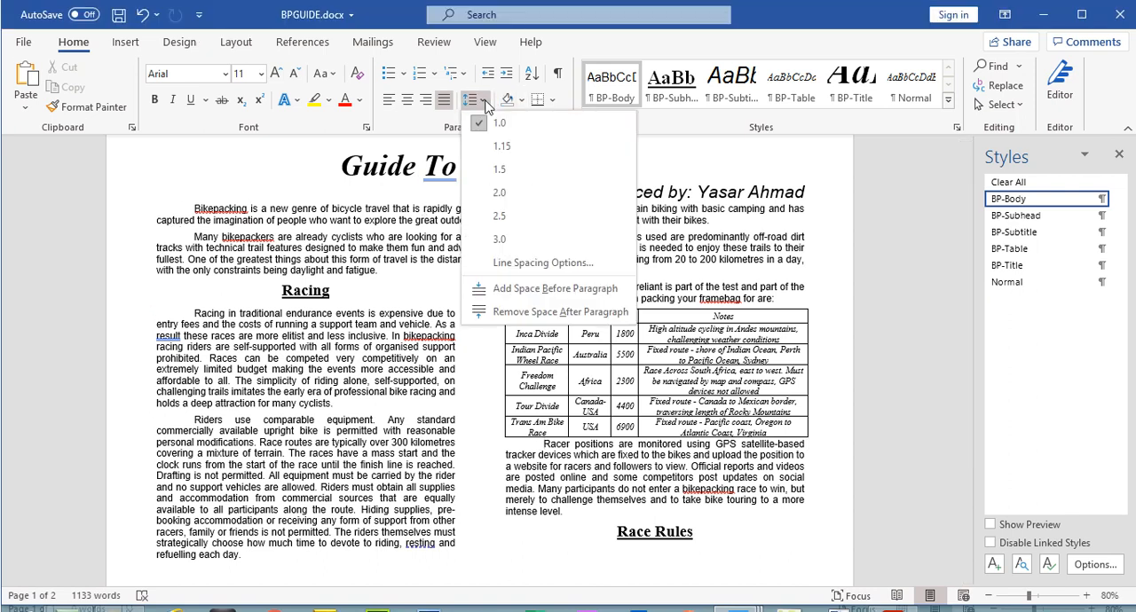
left_click(529, 290)
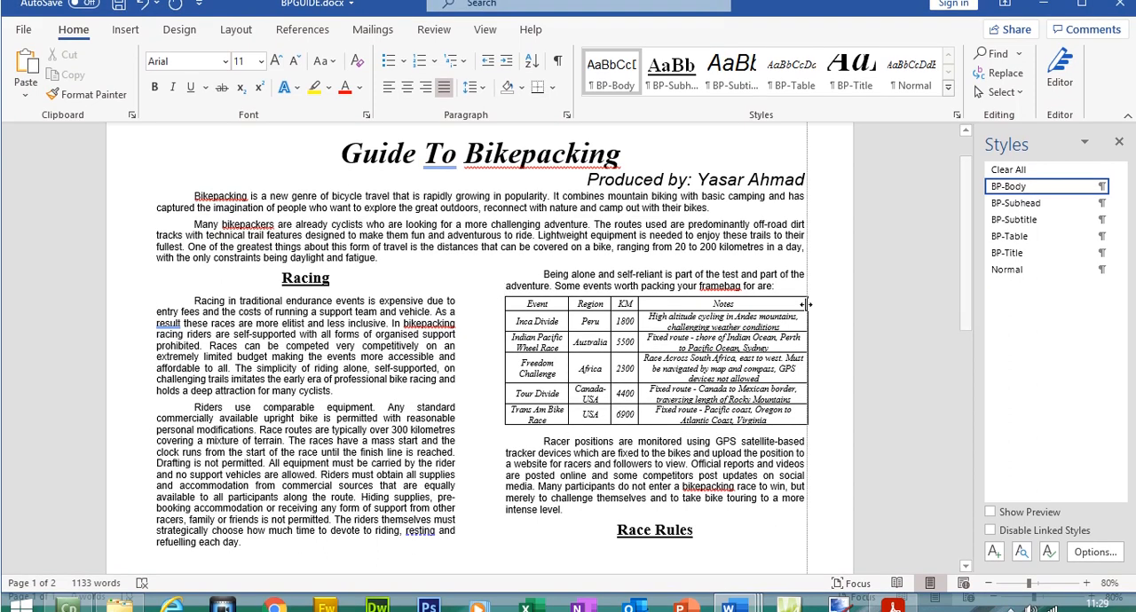
left_click_drag(806, 304, 801, 304)
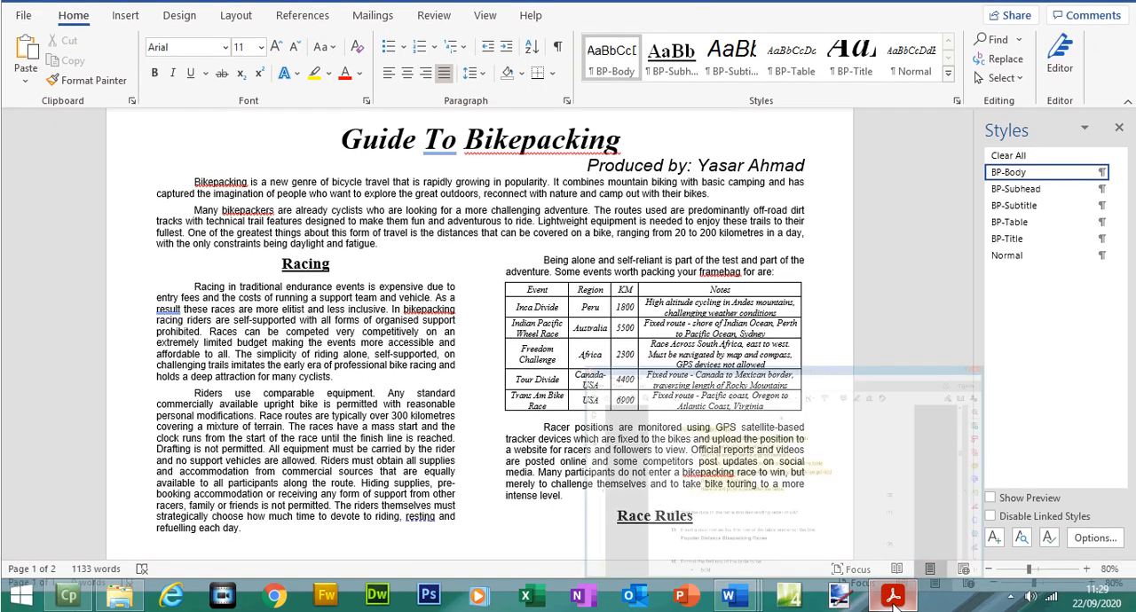
Step: Switch to the exam paper PDF and highlight question 14 on sorting the table data into descending order of KM
left_click(893, 609)
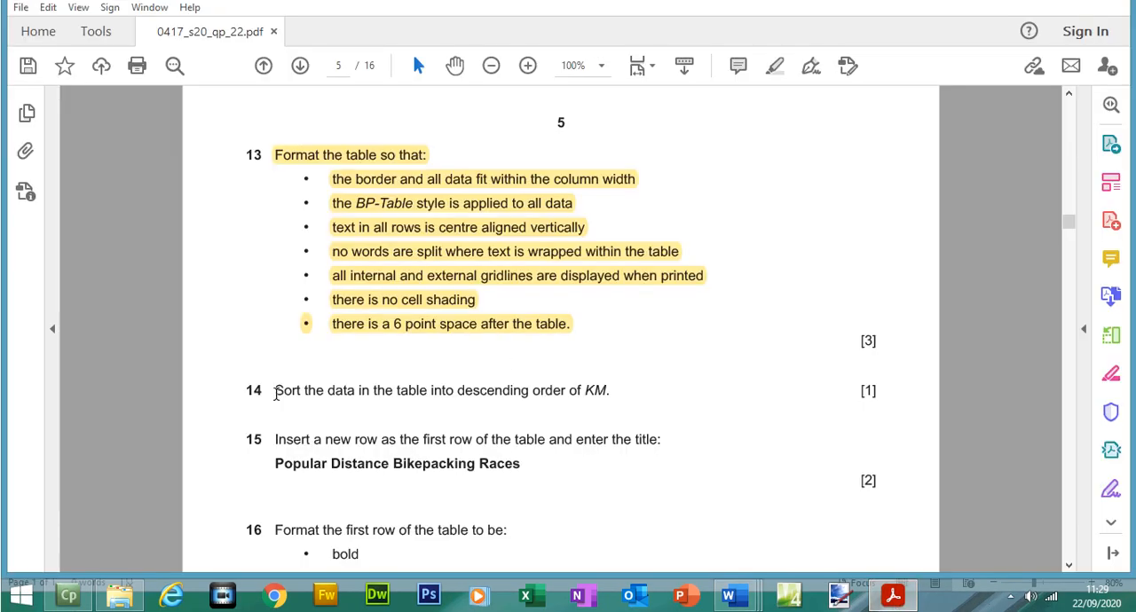
scroll(276, 169, "down", 5)
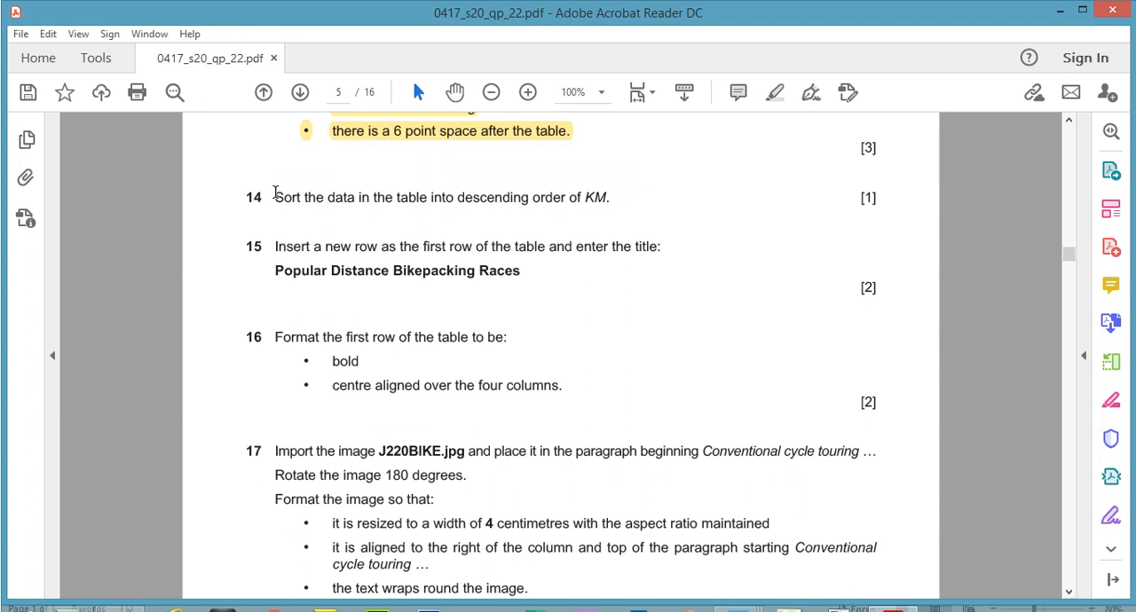
left_click_drag(275, 194, 609, 195)
left_click(775, 93)
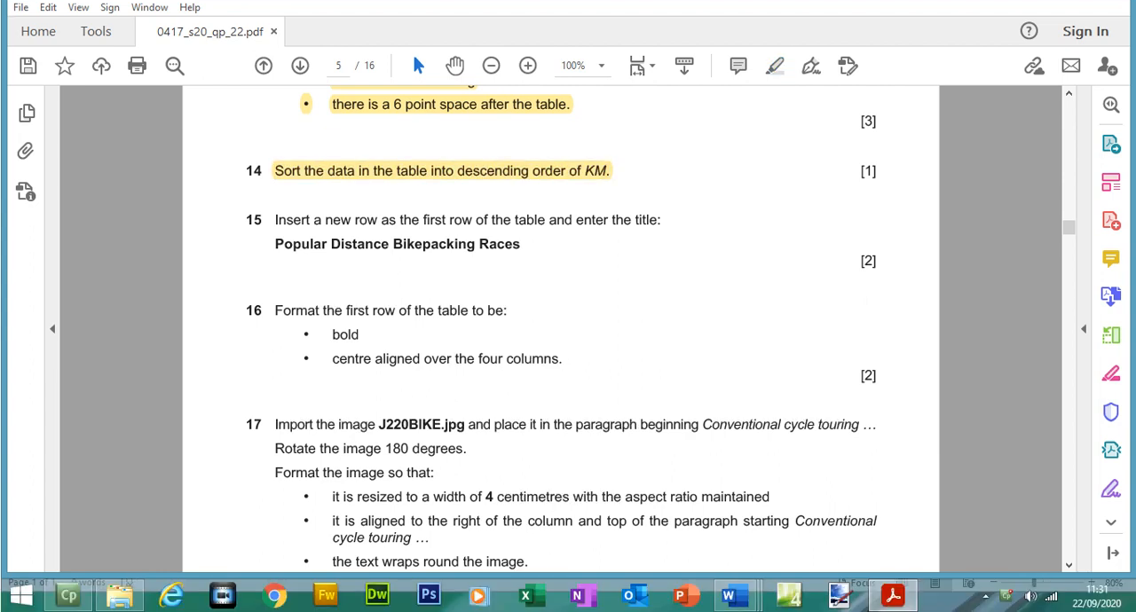
Step: Return to BPGUIDE and sort the events table's data rows by Column 3 as numbers in descending order, leaving out the heading row
key("alt+Tab")
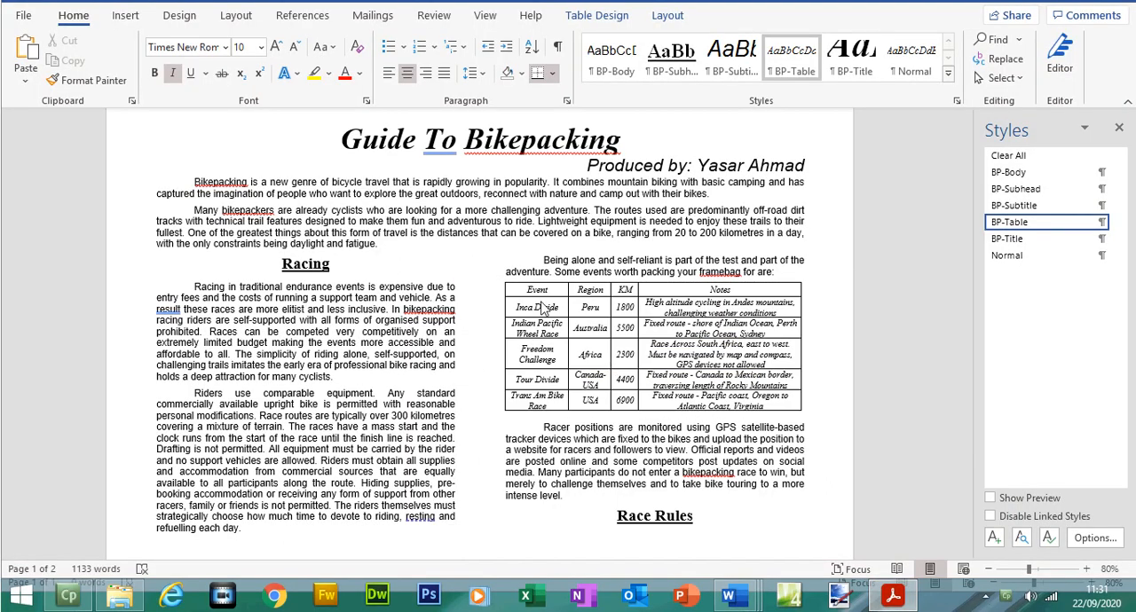
left_click_drag(519, 303, 683, 395)
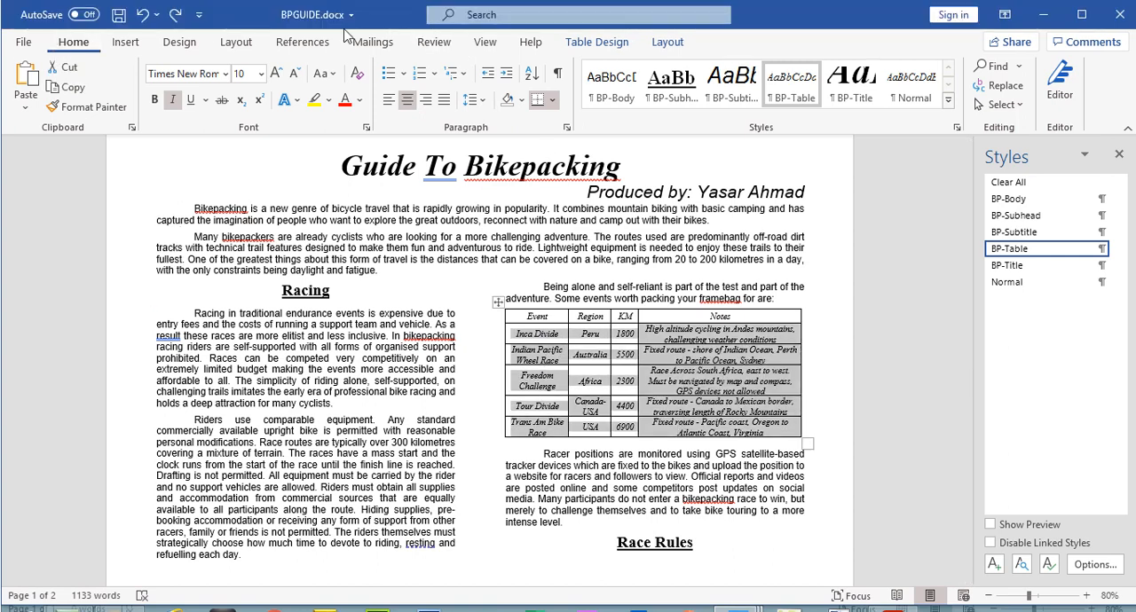
left_click(533, 75)
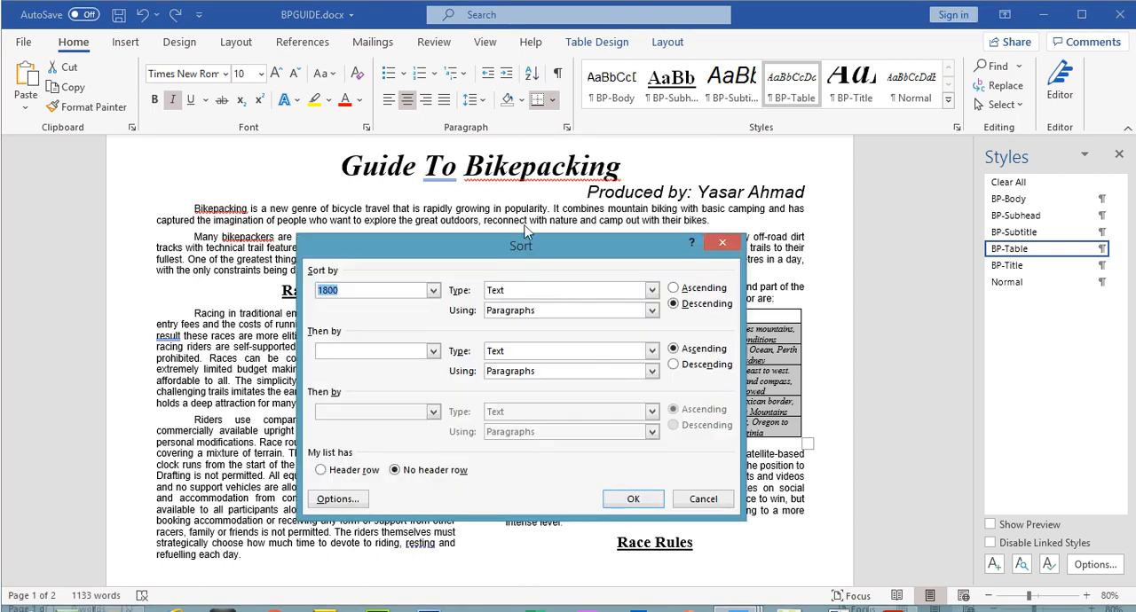
left_click_drag(600, 248, 625, 380)
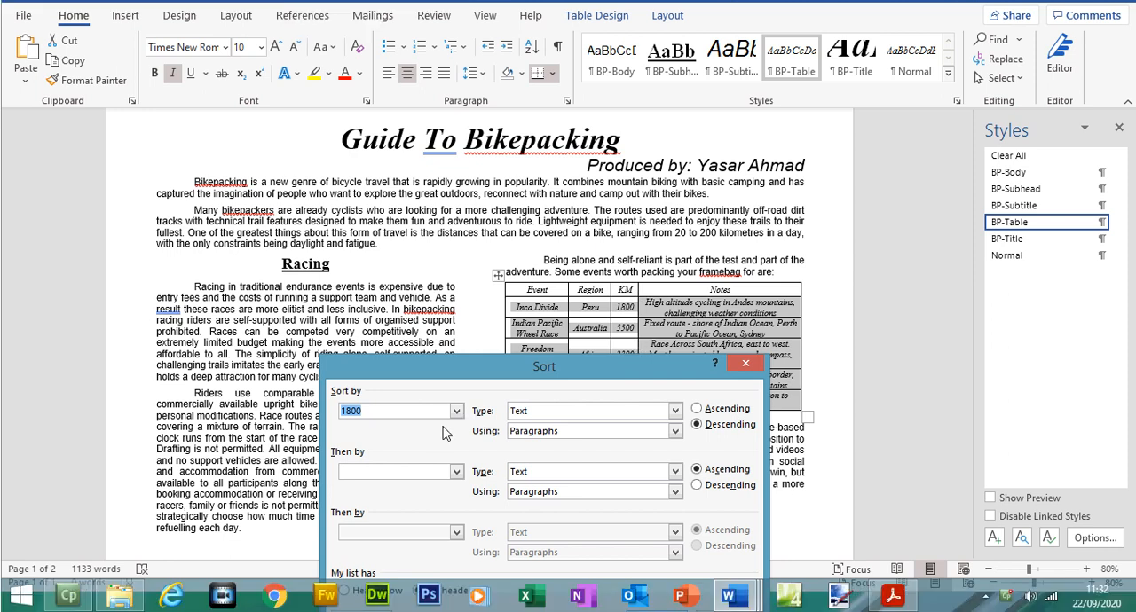
left_click(456, 437)
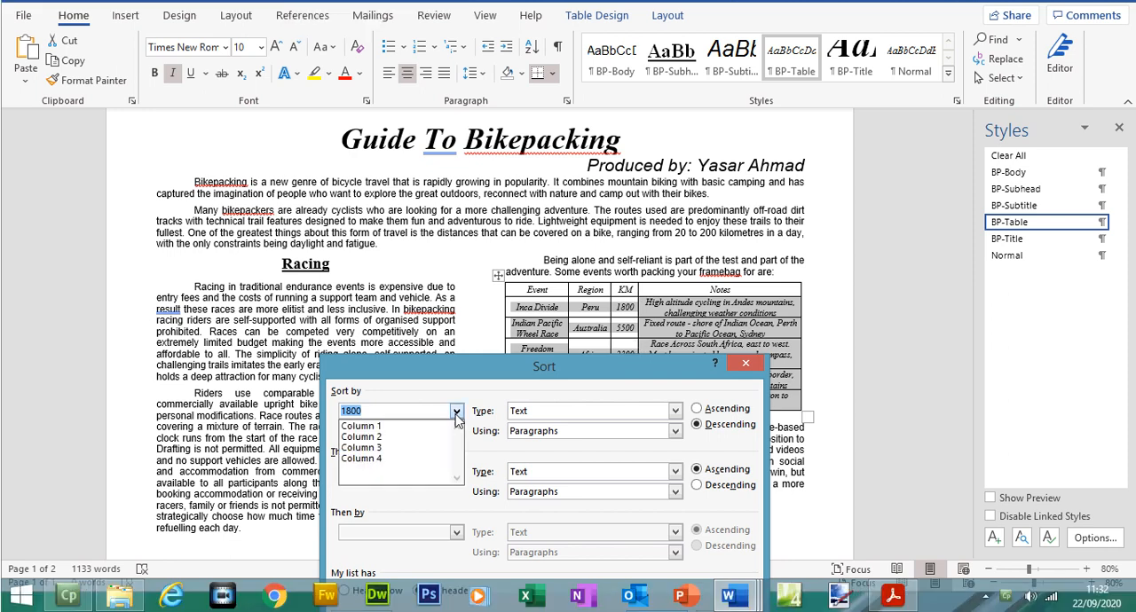
left_click(404, 449)
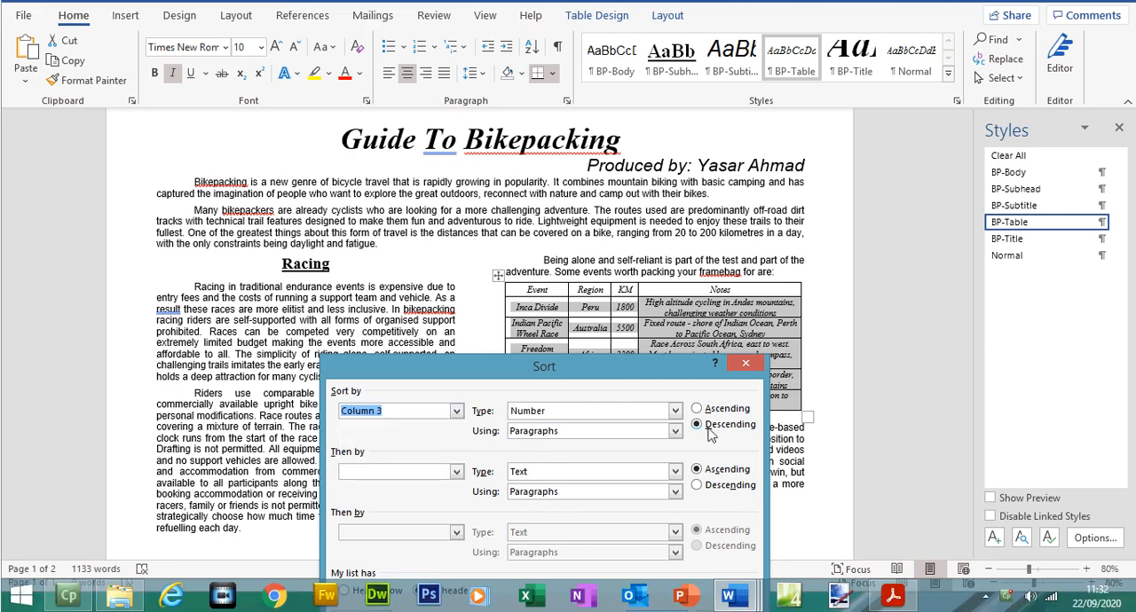
left_click_drag(662, 365, 627, 241)
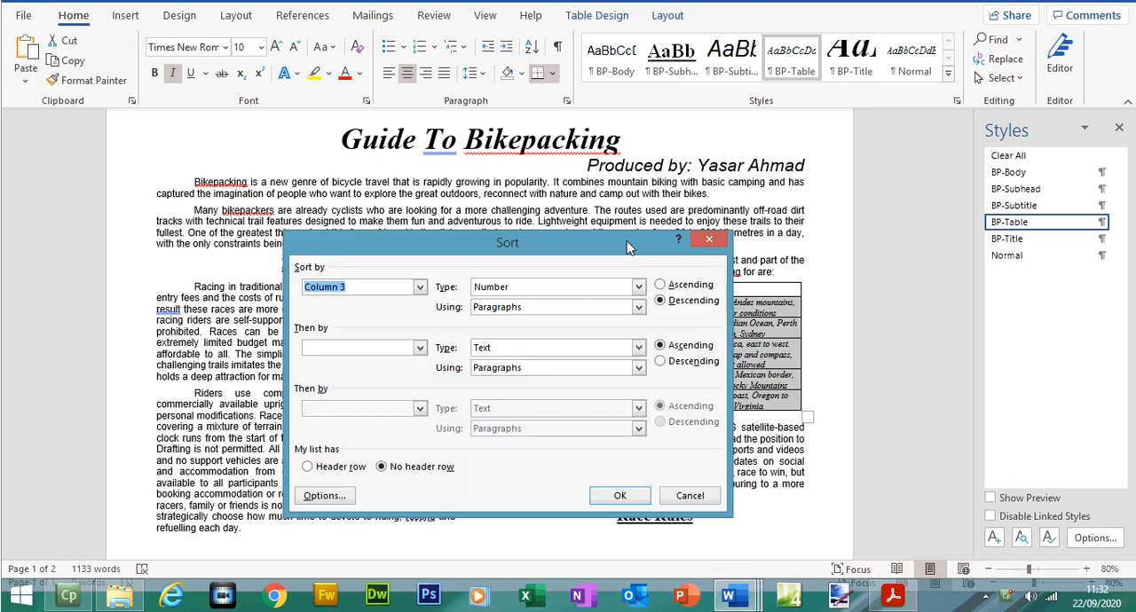
left_click(637, 497)
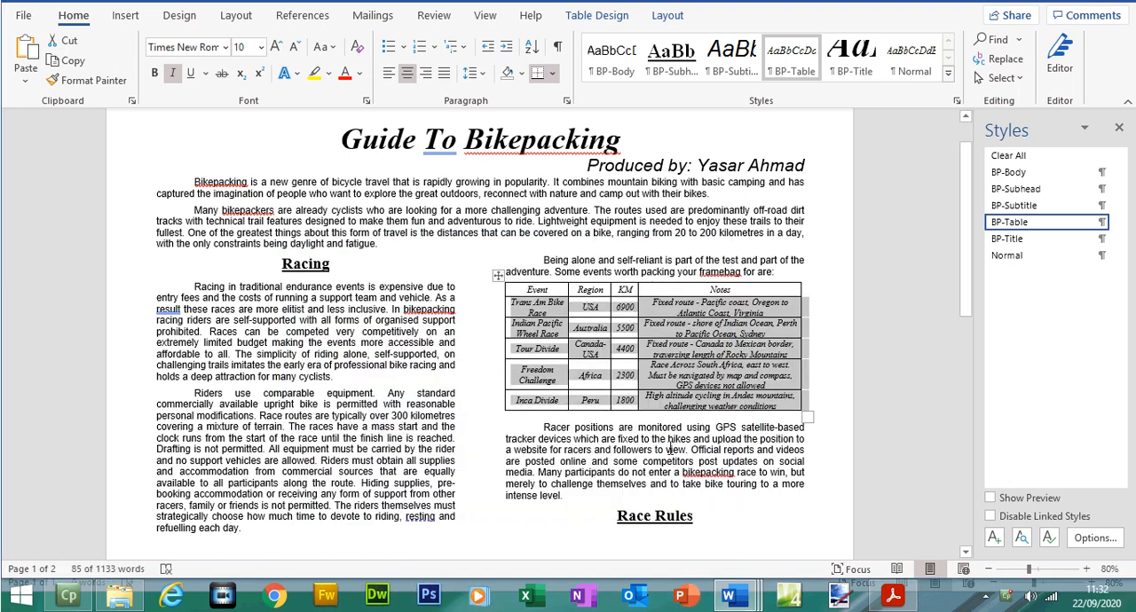
Step: Switch to the exam paper PDF and copy question 15's title "Popular Distance Bikepacking Races"
left_click(893, 596)
left_click_drag(276, 247, 657, 247)
left_click_drag(276, 271, 489, 275)
right_click(491, 274)
left_click(528, 288)
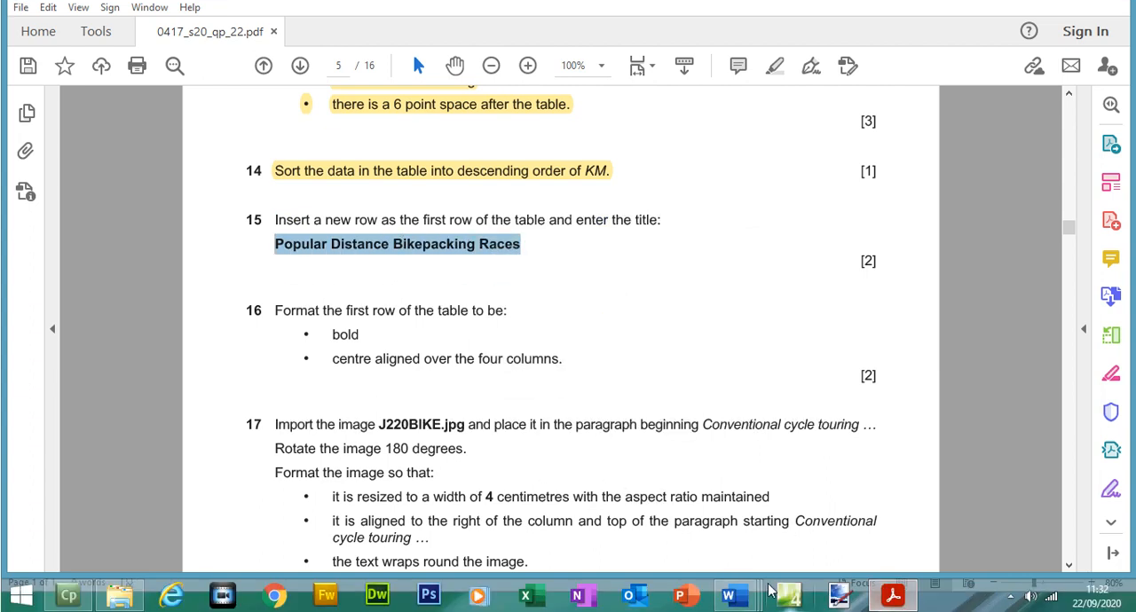
Step: Return to BPGUIDE and insert a new row above the heading row of the events table
mouse_move(737, 592)
left_click(760, 520)
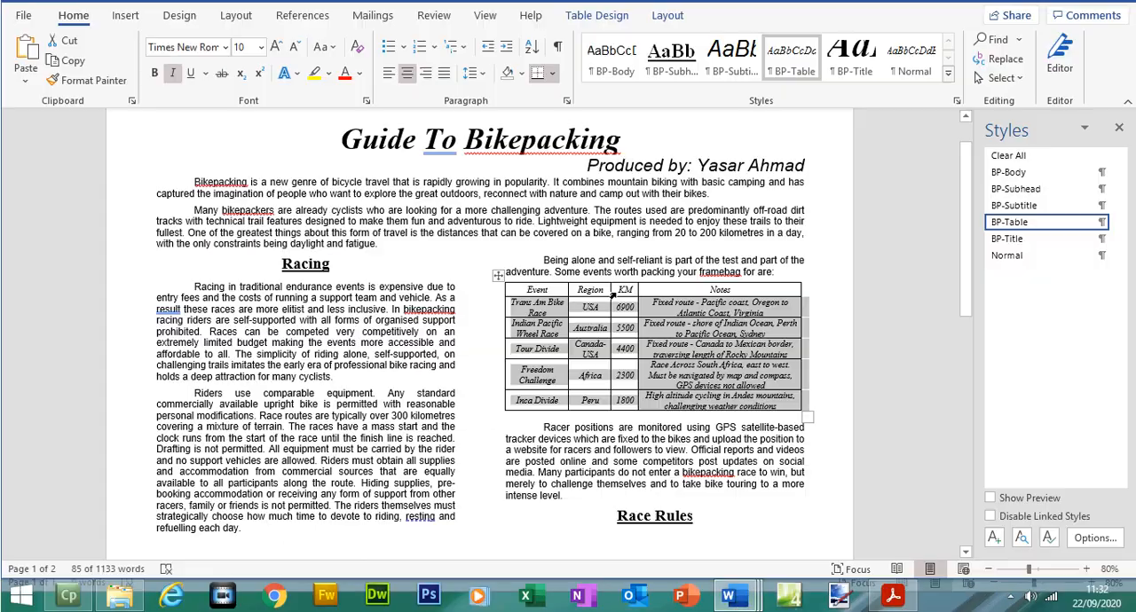
left_click(539, 288)
right_click(540, 294)
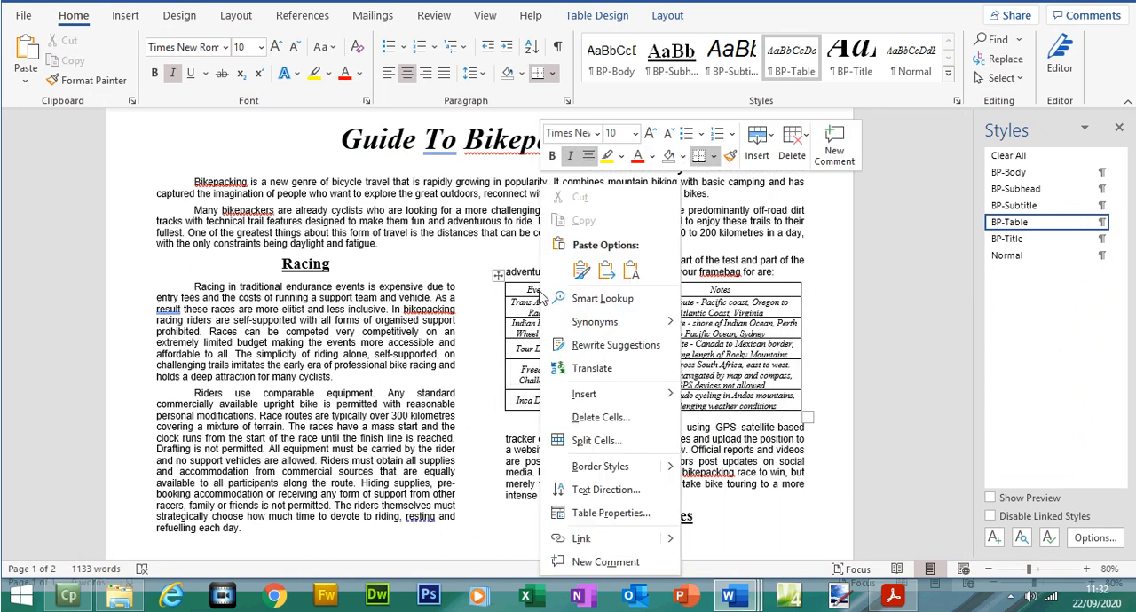
left_click(757, 171)
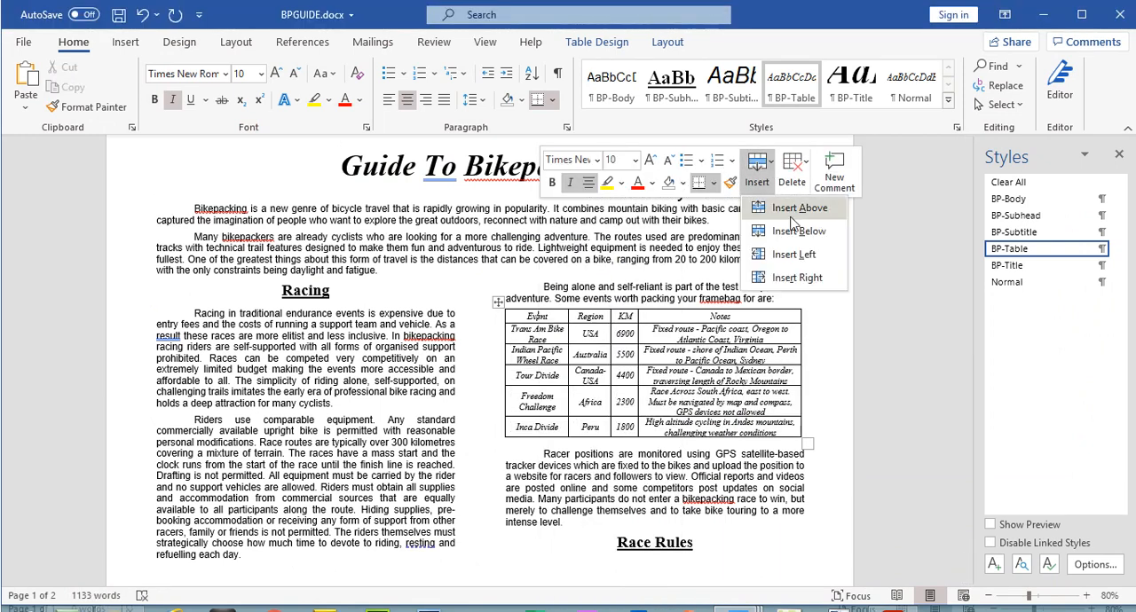
left_click(792, 213)
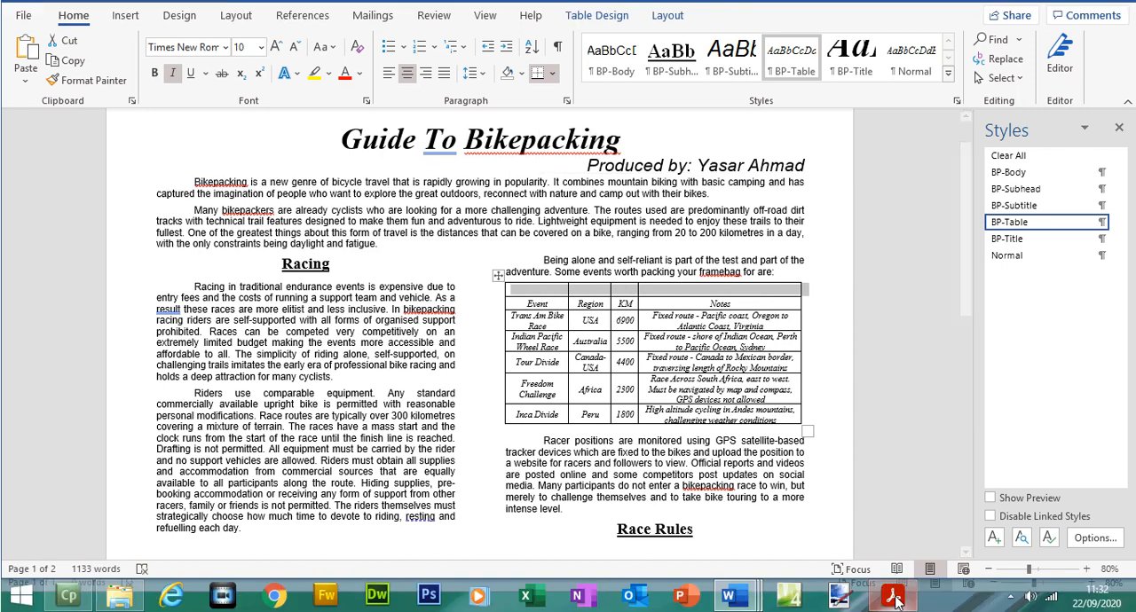
Step: Consult question 16 in the exam paper PDF, and merge the four cells of the events table's new first row in BPGUIDE
left_click(892, 611)
left_click_drag(276, 309, 543, 366)
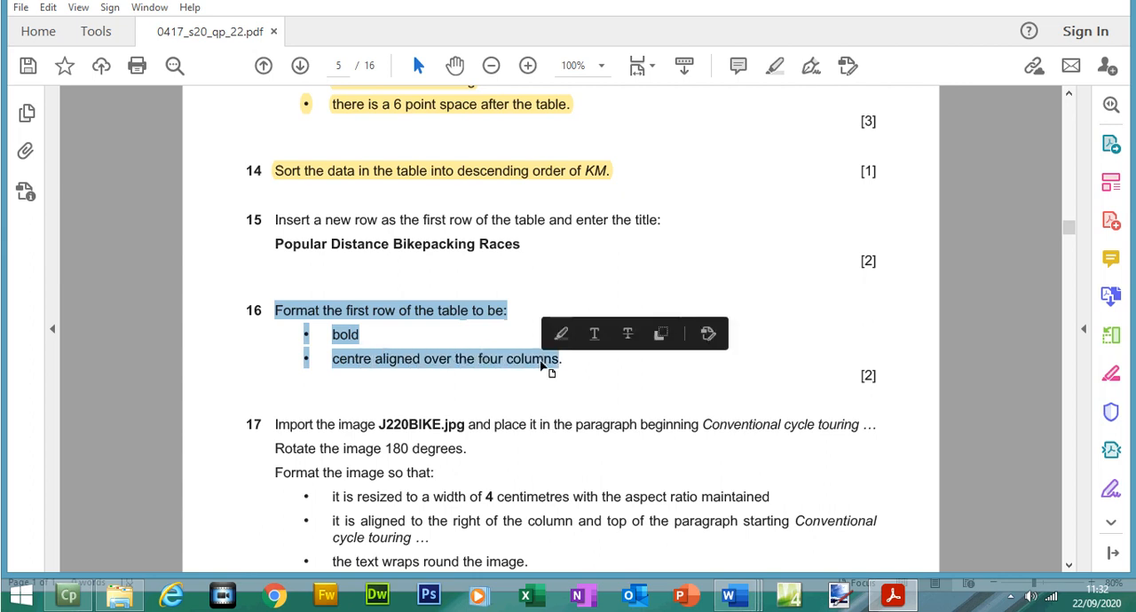
key("alt+Tab")
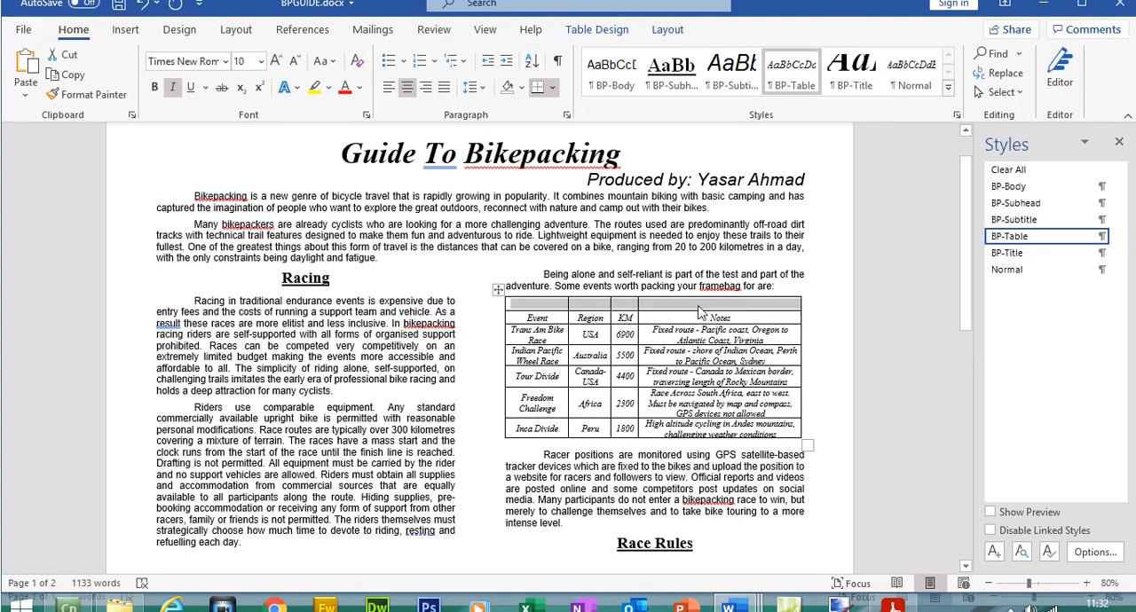
right_click(698, 313)
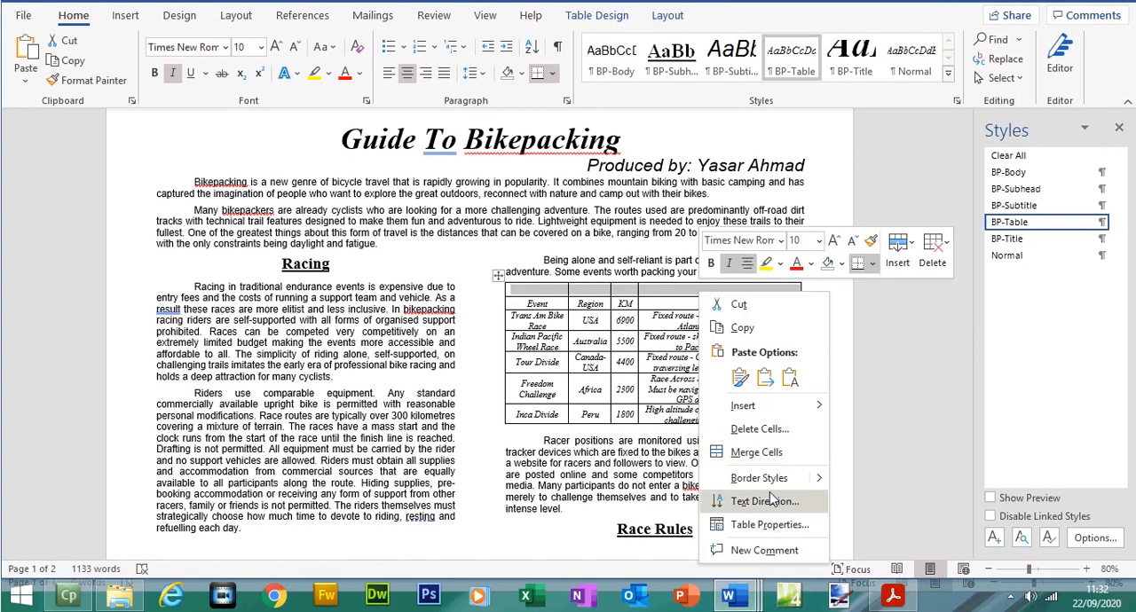
left_click(757, 453)
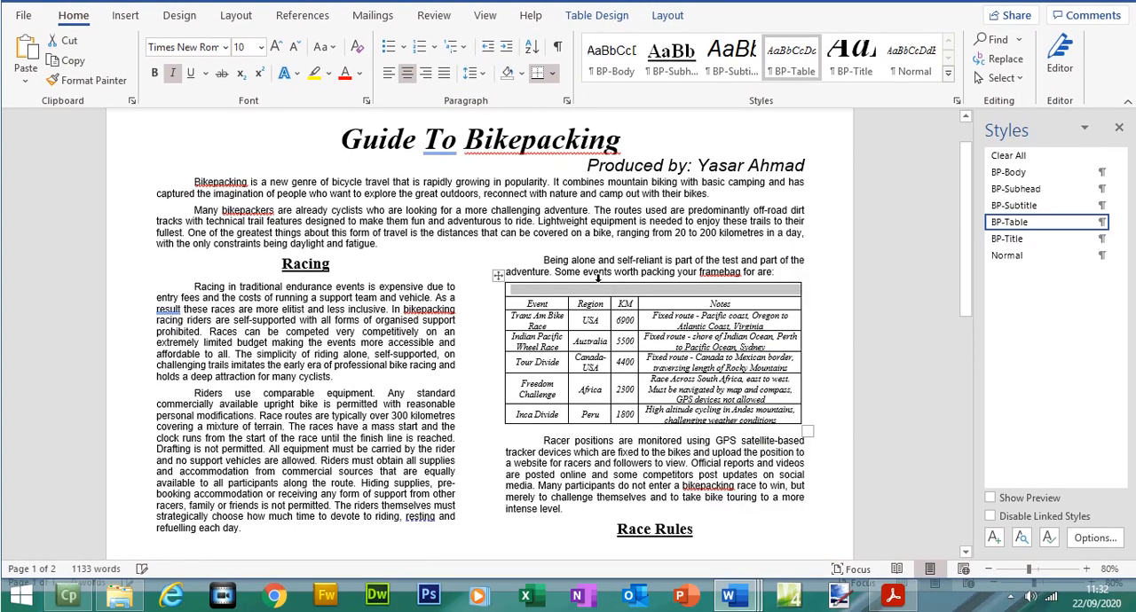
Step: Paste the title "Popular Distance Bikepacking Races" as text only into the merged first row and make it bold
key("ctrl+v")
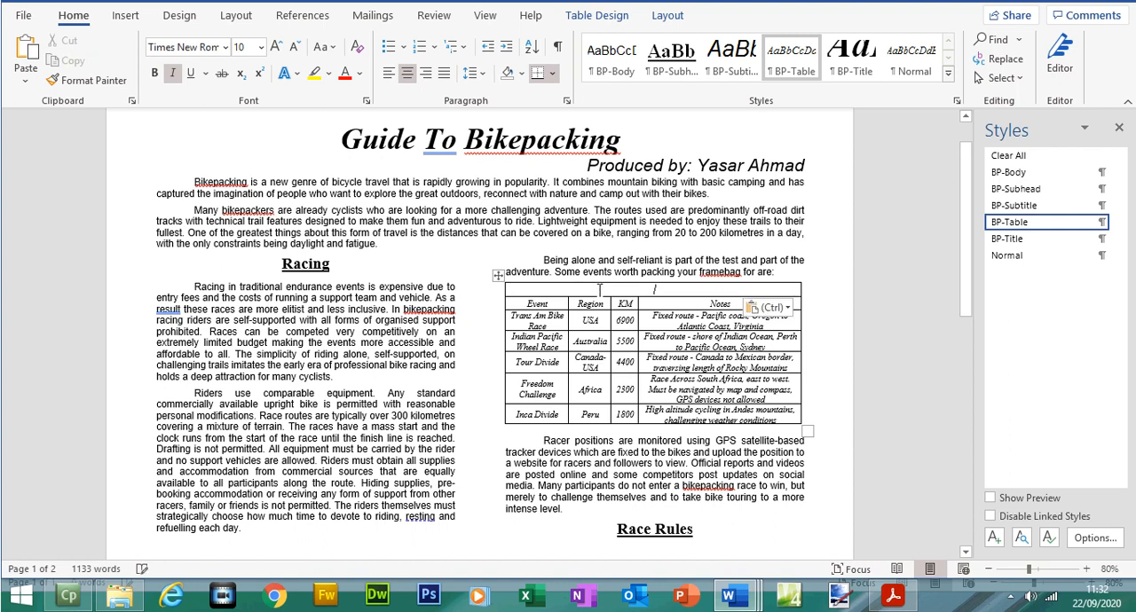
left_click_drag(569, 290, 730, 291)
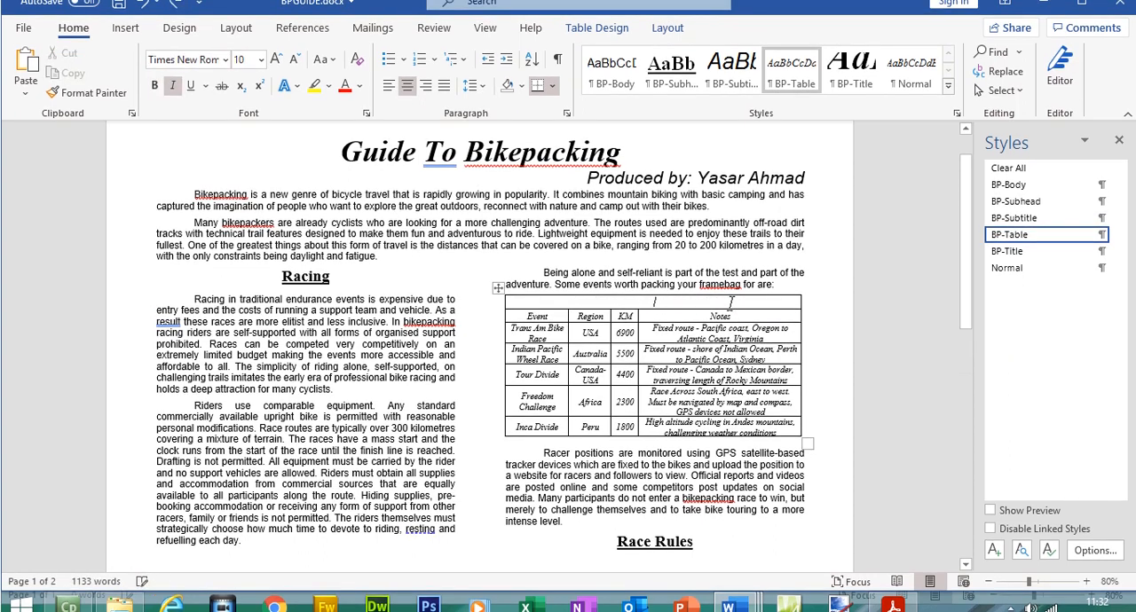
right_click(730, 304)
left_click(819, 310)
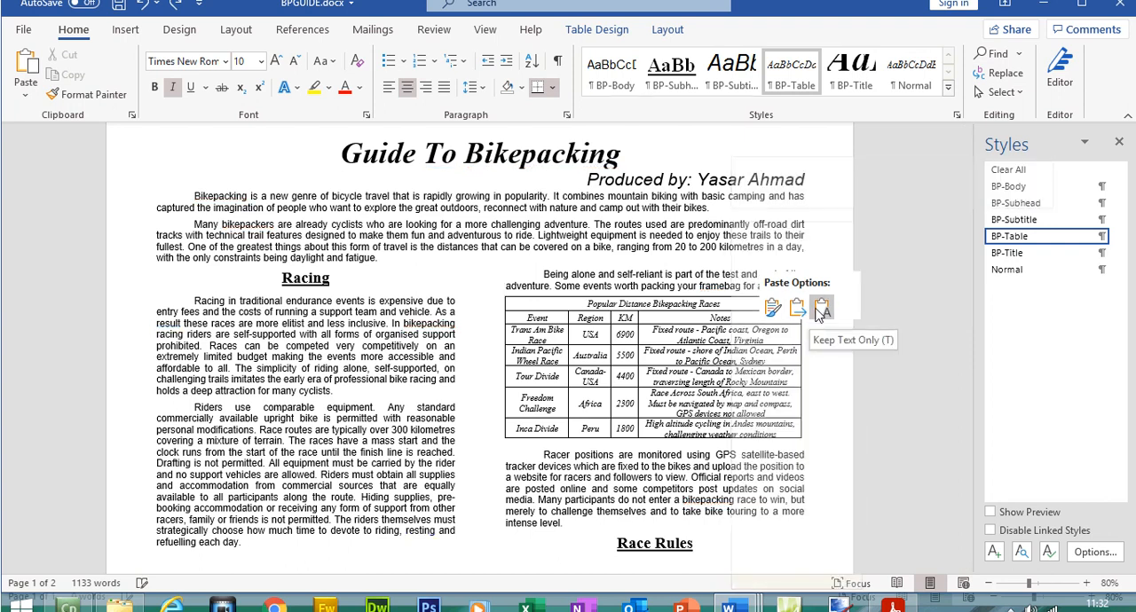
left_click(821, 308)
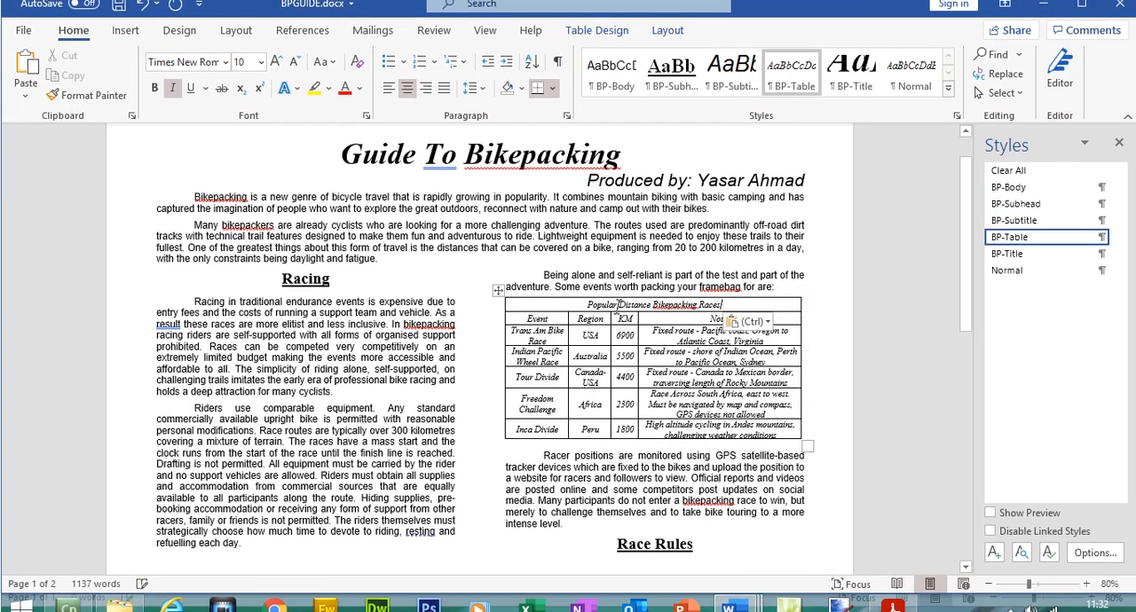
left_click_drag(680, 304, 723, 308)
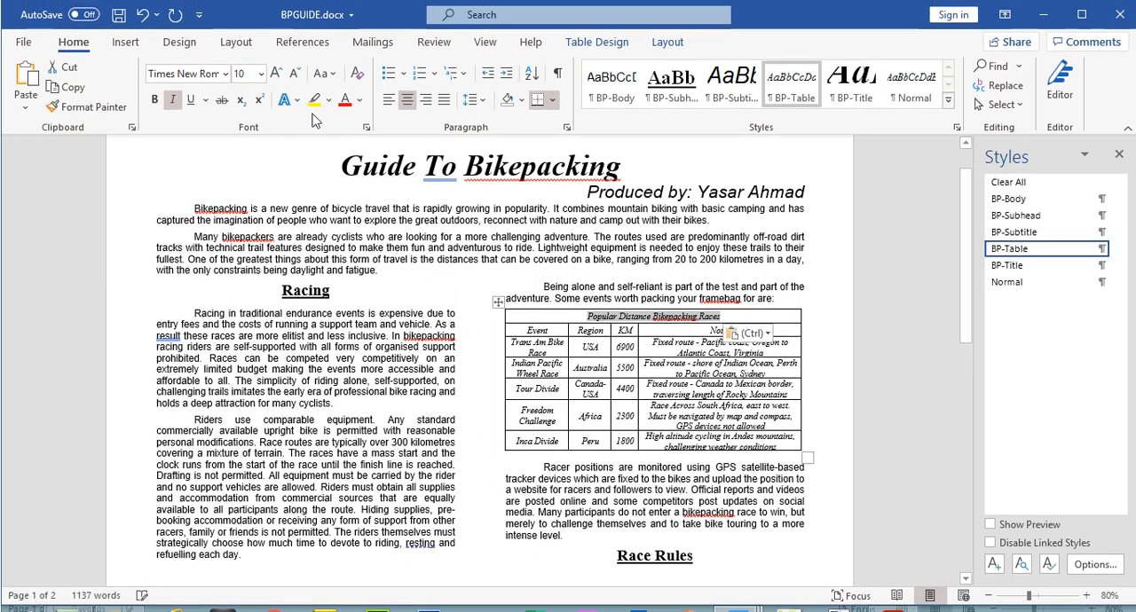
left_click(156, 100)
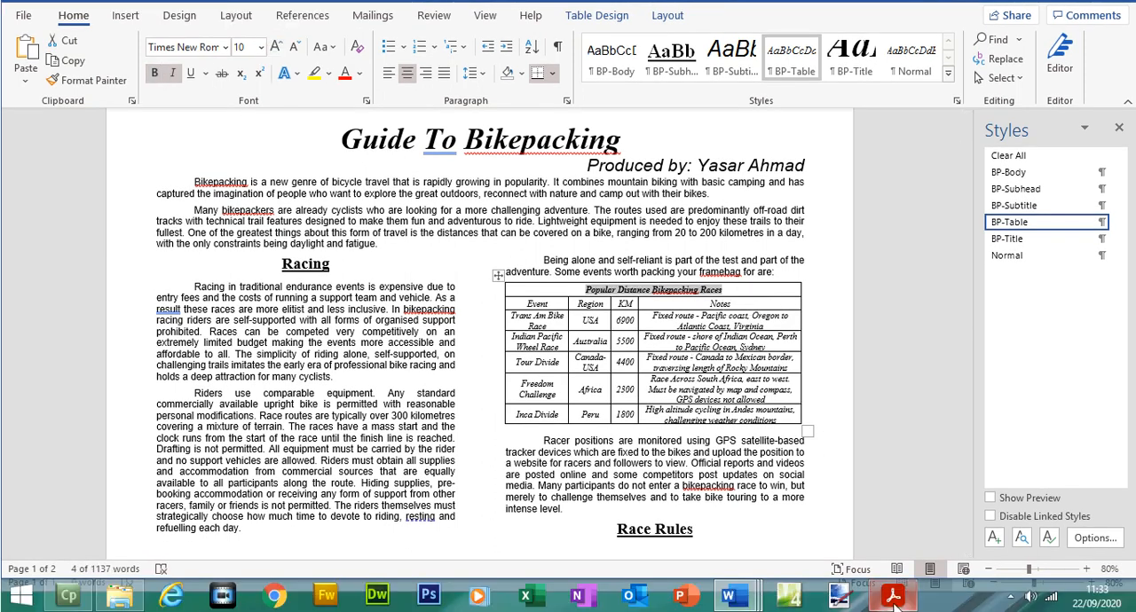
Step: Switch to the exam paper PDF and highlight the text of the completed questions 15 and 16
left_click(893, 596)
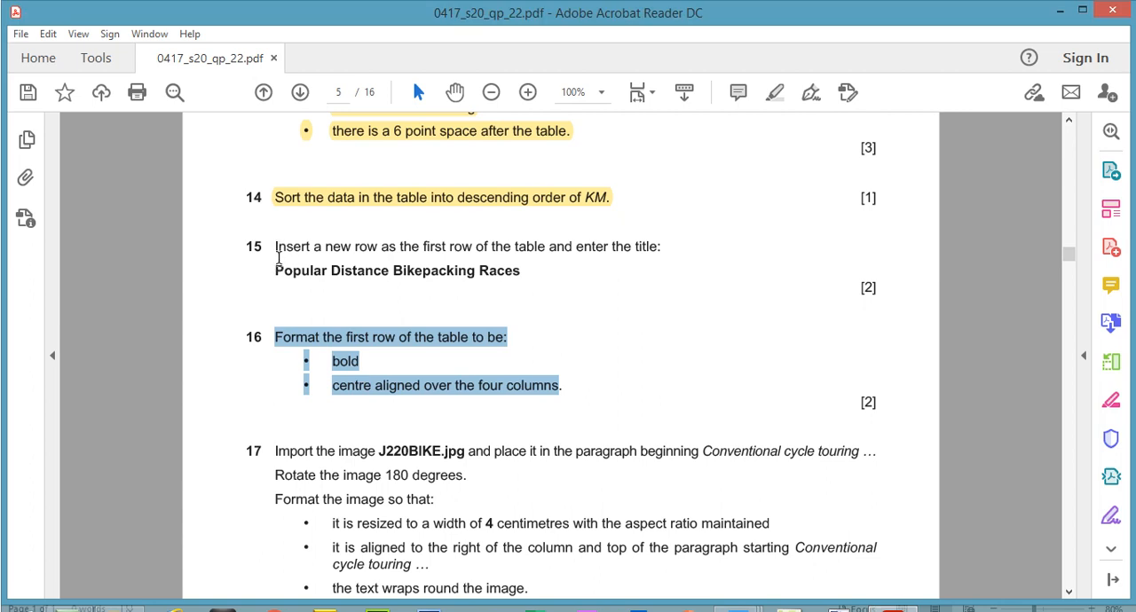
left_click(281, 269)
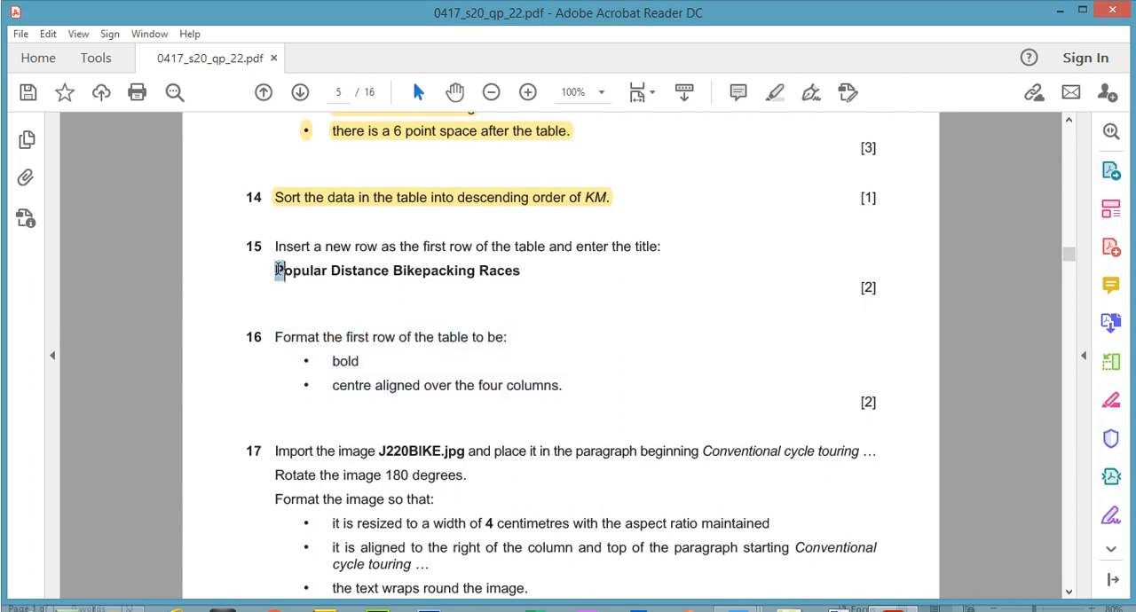
left_click_drag(278, 236, 559, 383)
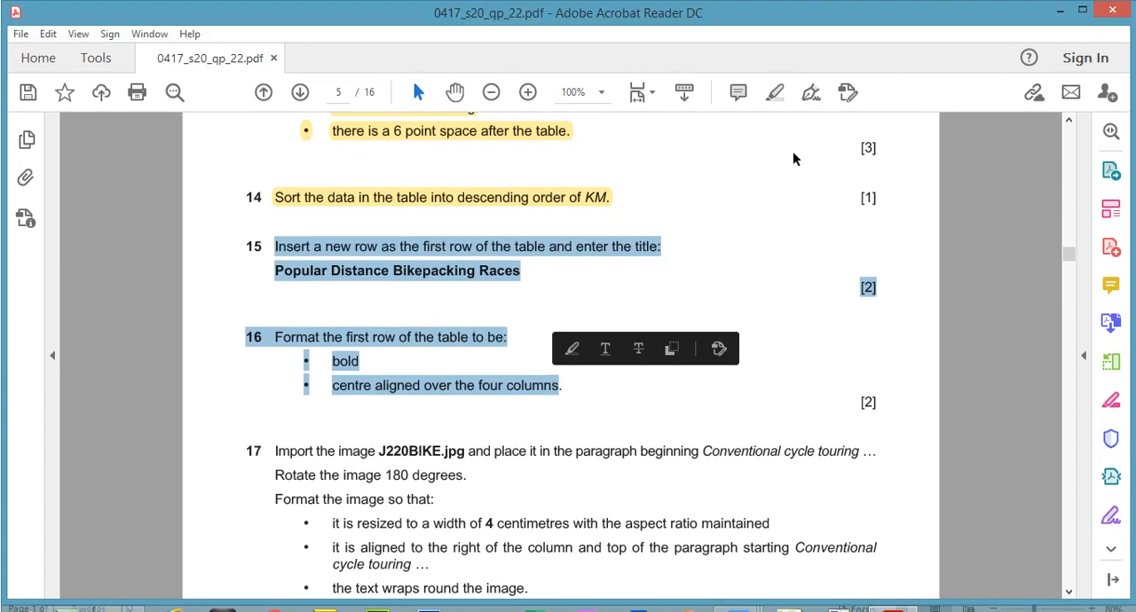
left_click(774, 93)
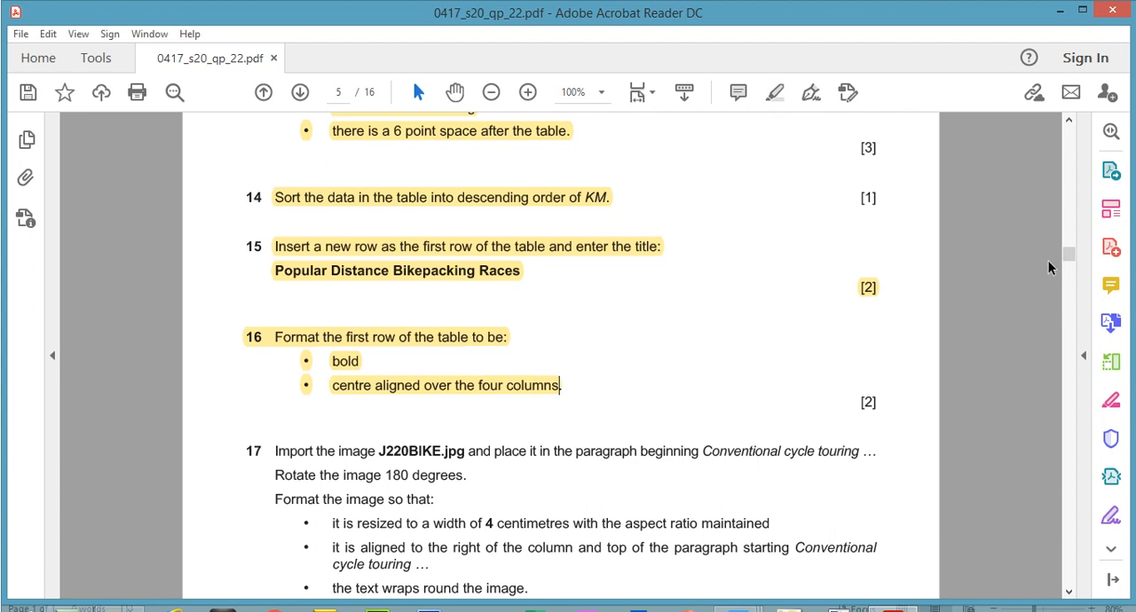
Step: Copy the phrase "Conventional cycle touring" from question 17 in the exam paper
left_click_drag(1071, 261, 1071, 268)
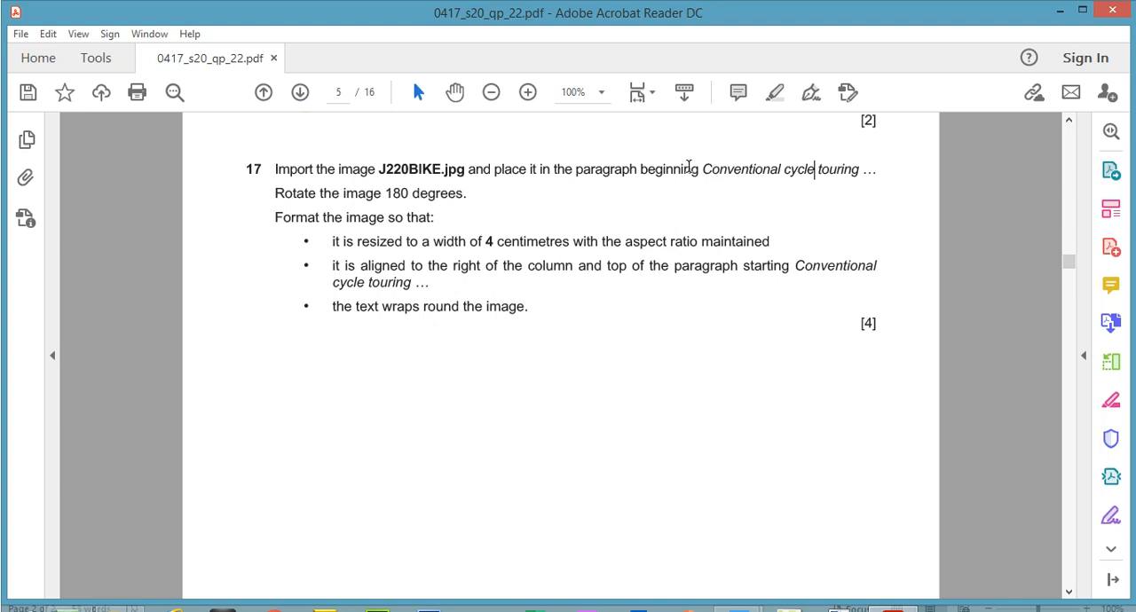
left_click_drag(704, 168, 852, 182)
right_click(848, 181)
left_click(868, 197)
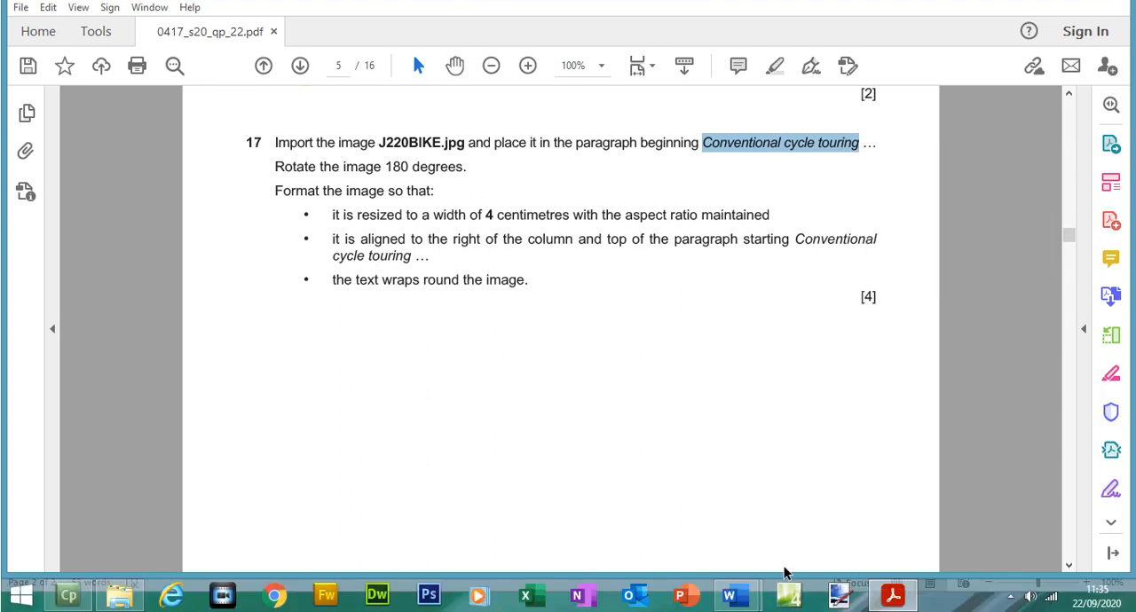
Step: Return to BPGUIDE and search the document for the copied phrase "Conventional cycle touring"
mouse_move(732, 597)
left_click(797, 529)
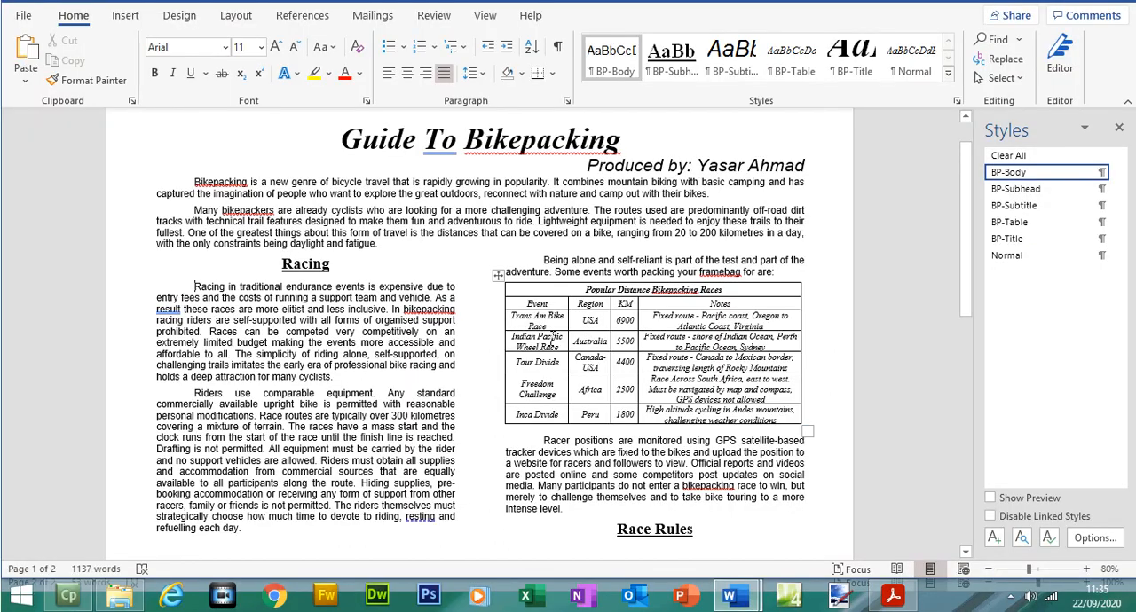
key("ctrl+f")
key("BackSpace")
key("ctrl+v")
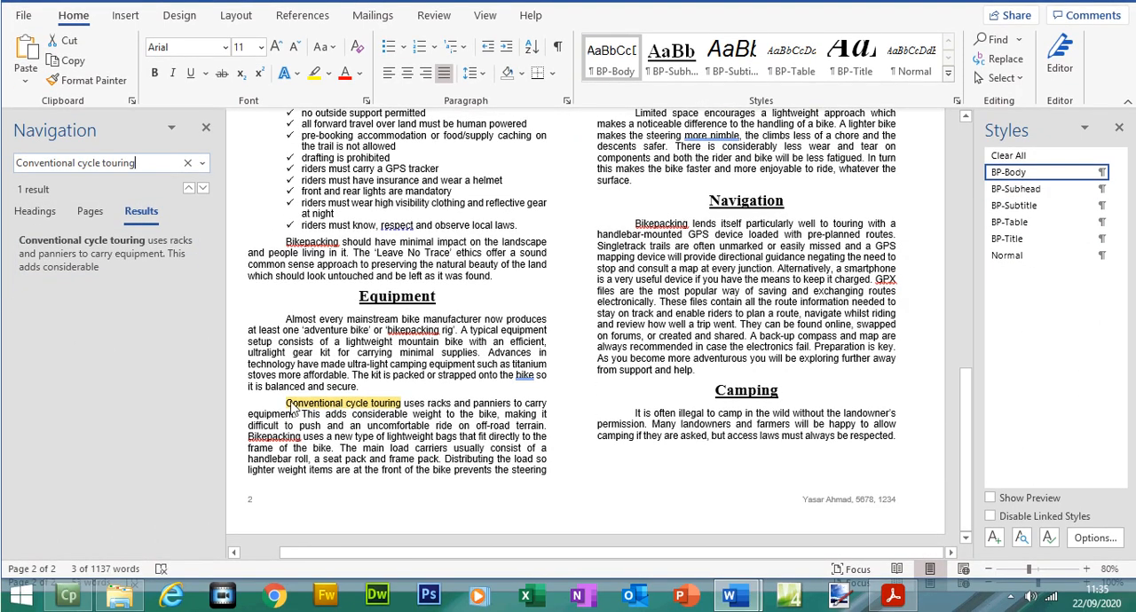
Step: Recheck question 17 in the PDF, and insert J220BIKE.jpg from the Source Files June 2020 folder before "Conventional cycle touring" in BPGUIDE
left_click(893, 597)
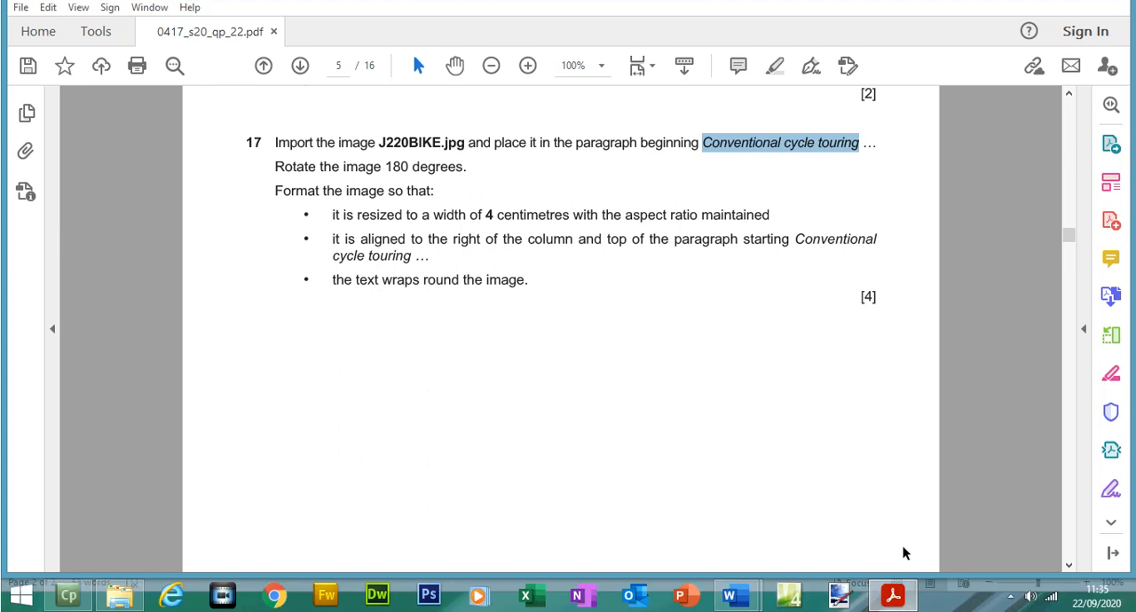
left_click(730, 597)
left_click(284, 406)
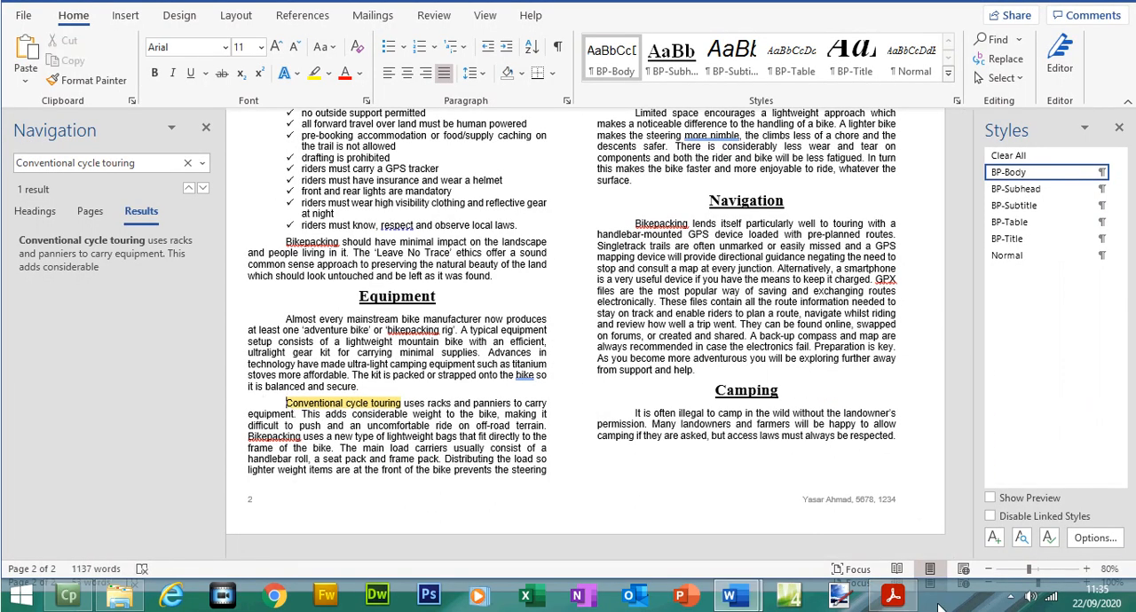
left_click(893, 597)
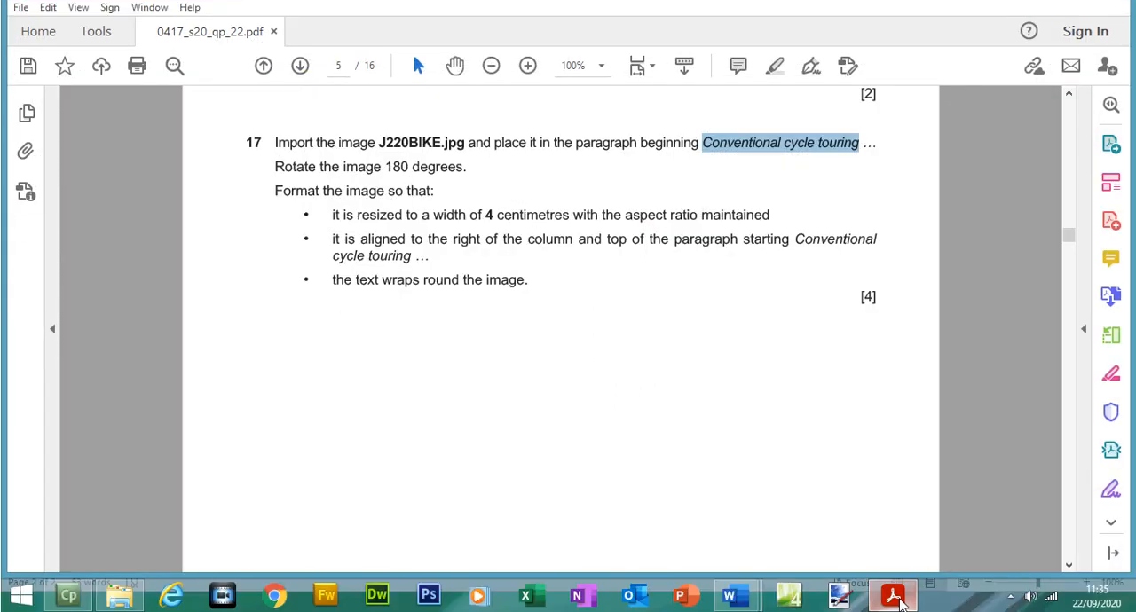
left_click(792, 593)
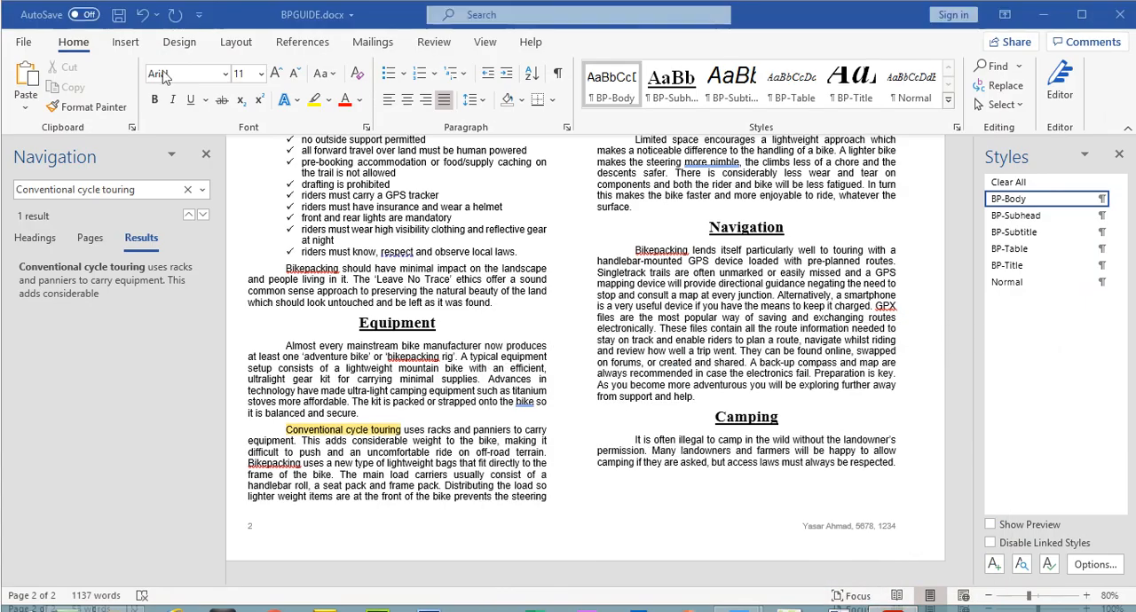
left_click(126, 42)
left_click(175, 107)
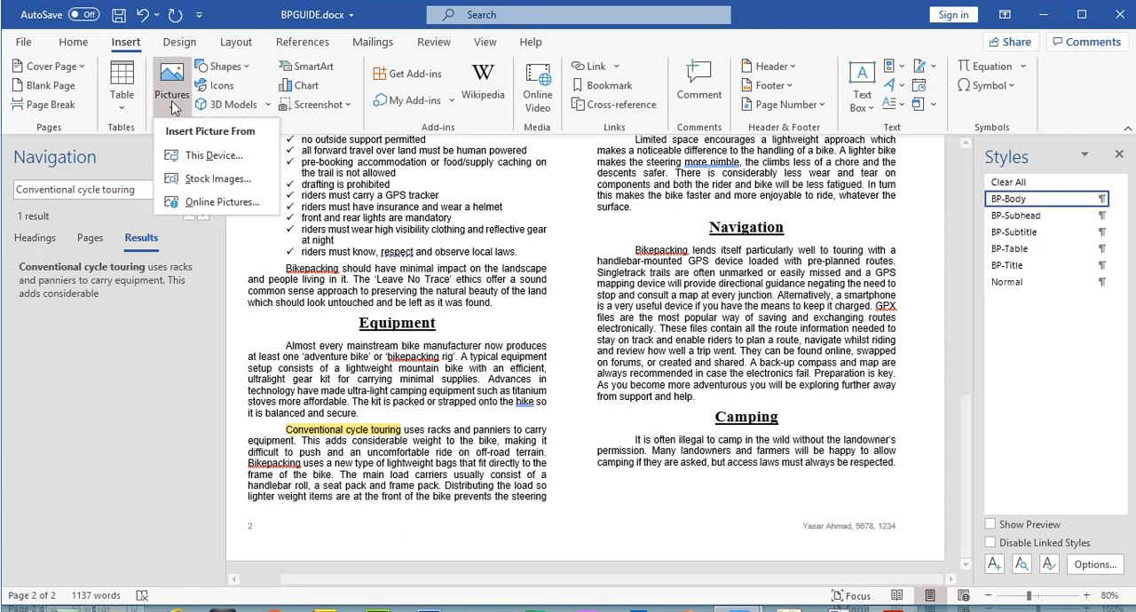
left_click(191, 153)
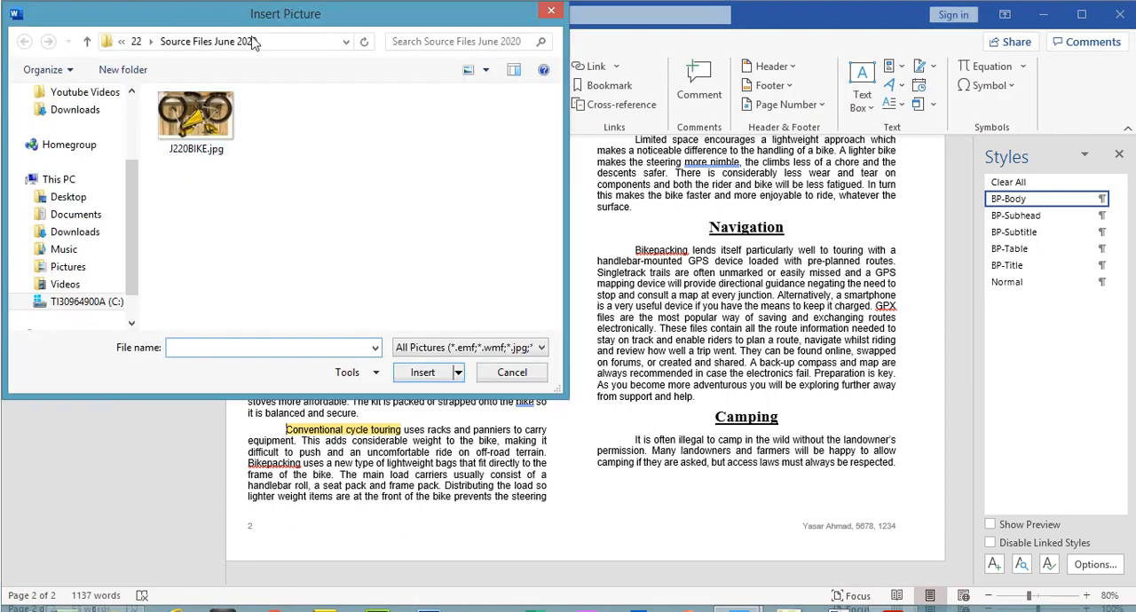
double_click(204, 131)
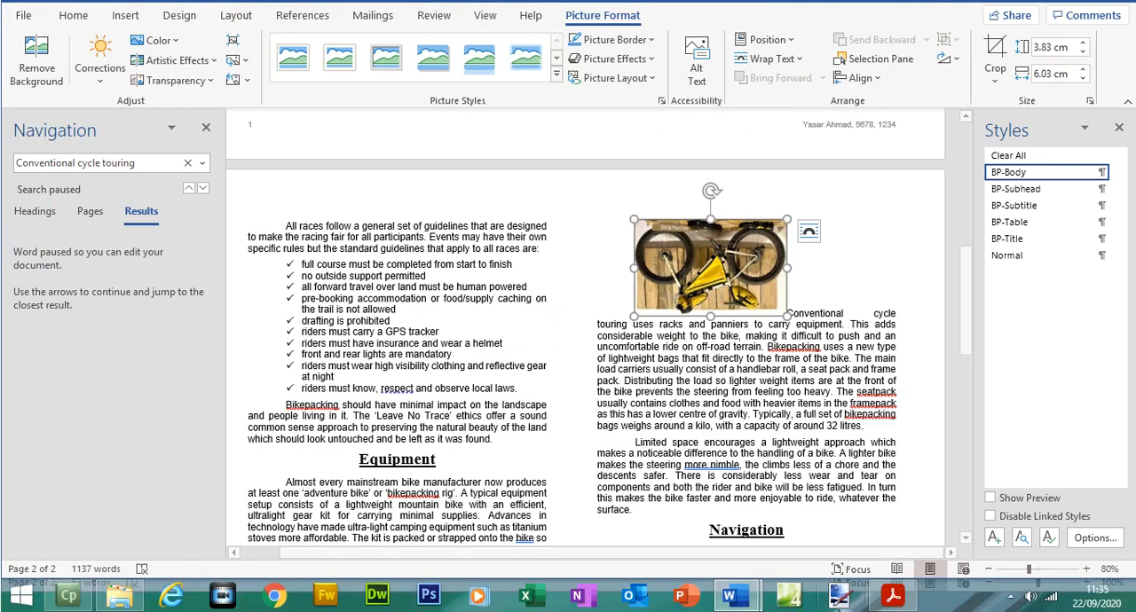
Step: Consult question 17's rotation instruction in the PDF, and rotate the bike picture in BPGUIDE by 180 degrees
left_click(893, 595)
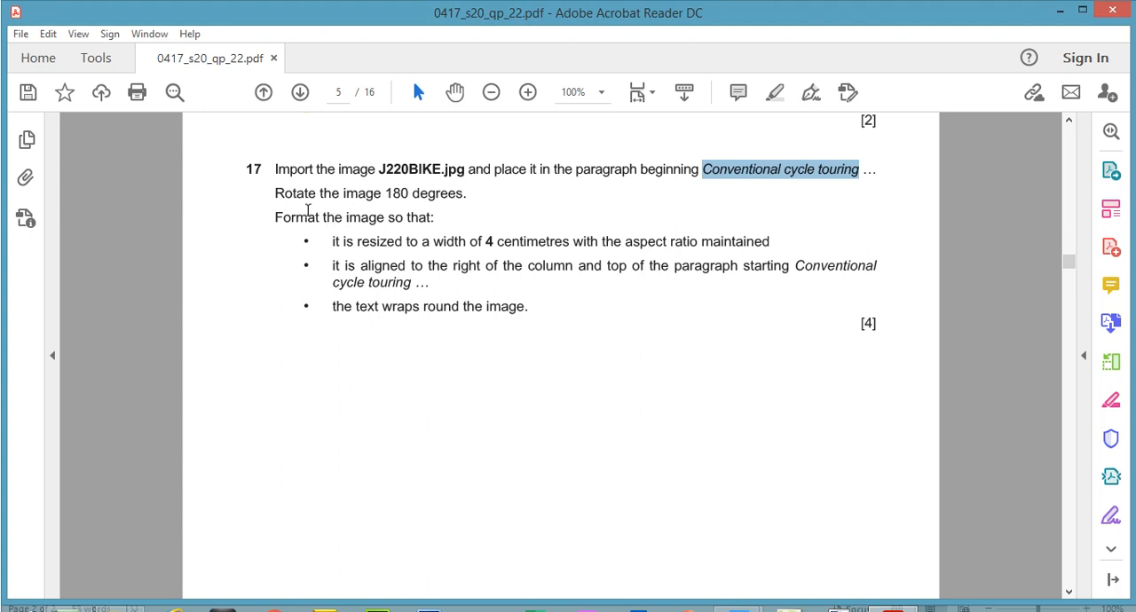
left_click_drag(277, 193, 387, 193)
left_click_drag(457, 191, 470, 193)
left_click(894, 596)
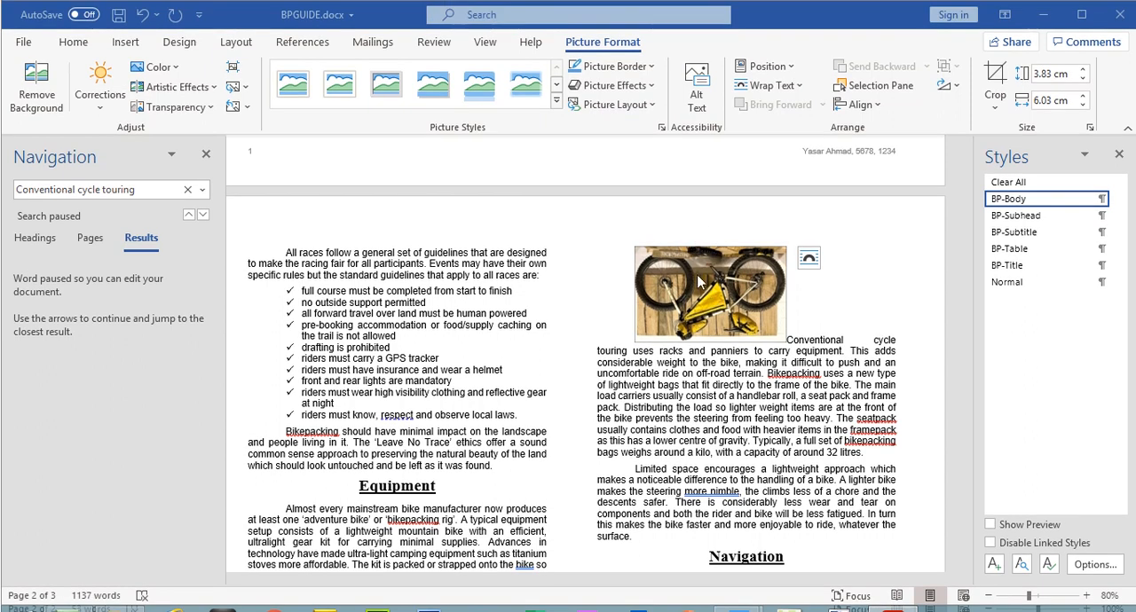
left_click(697, 251)
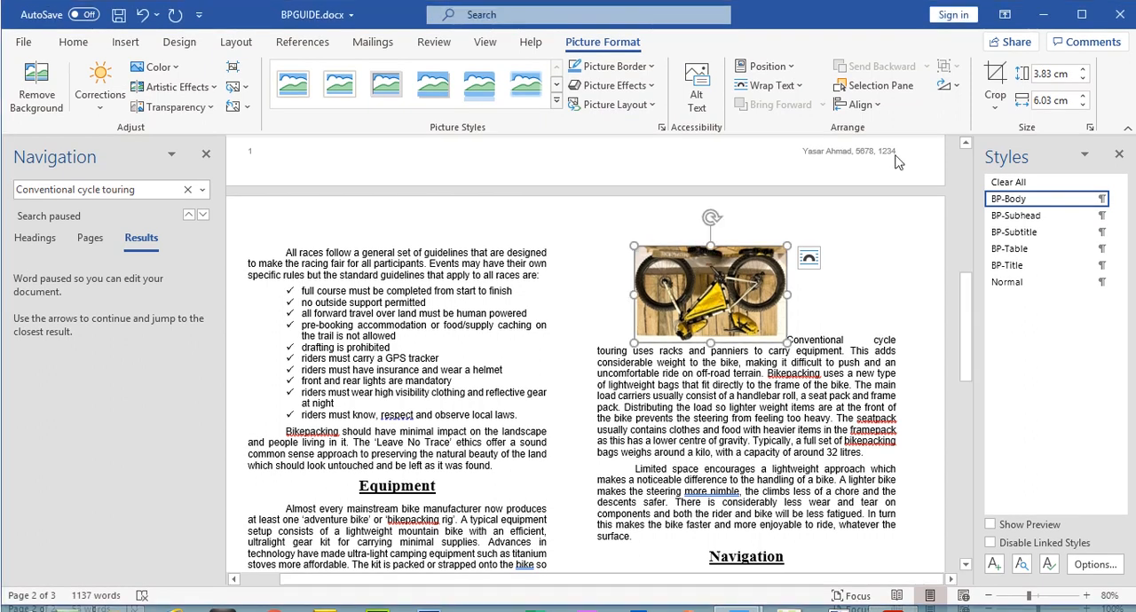
left_click(958, 92)
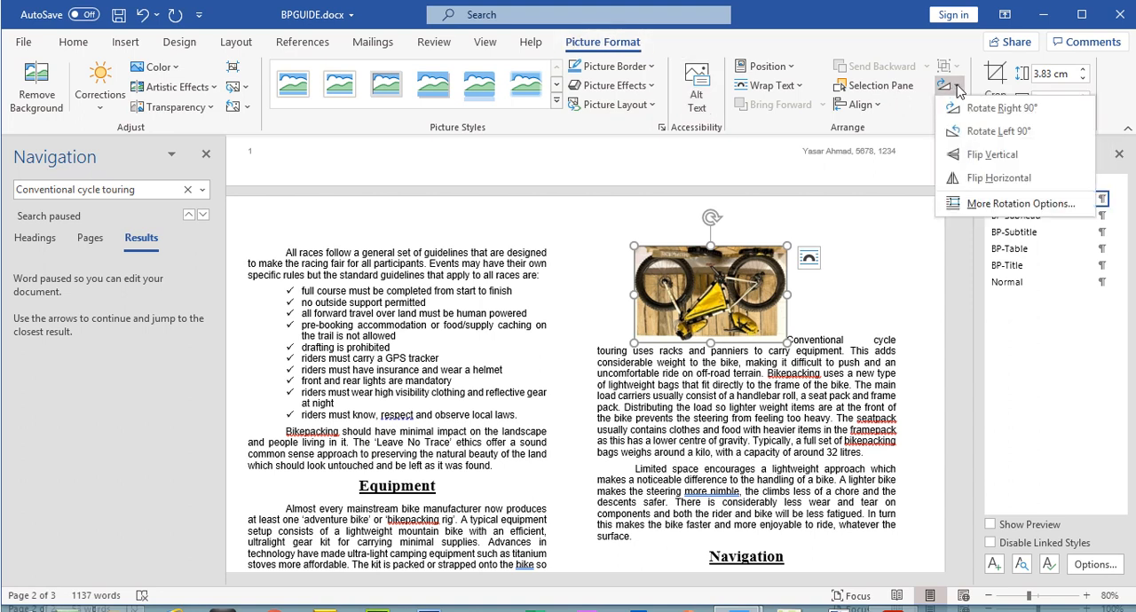
left_click(976, 108)
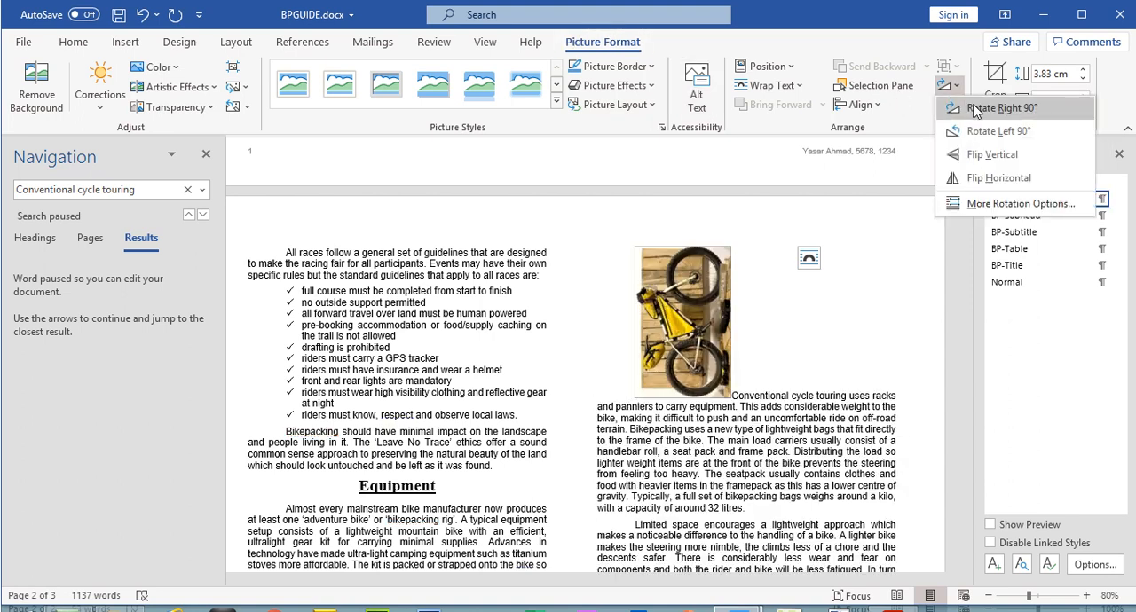
left_click(976, 109)
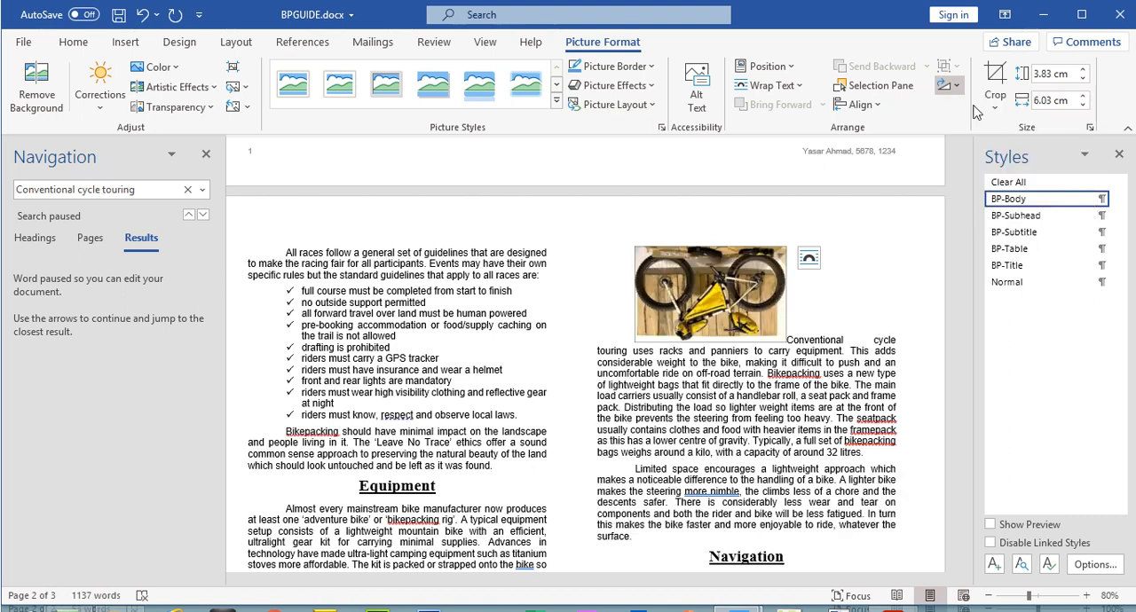
left_click(958, 89)
left_click(972, 107)
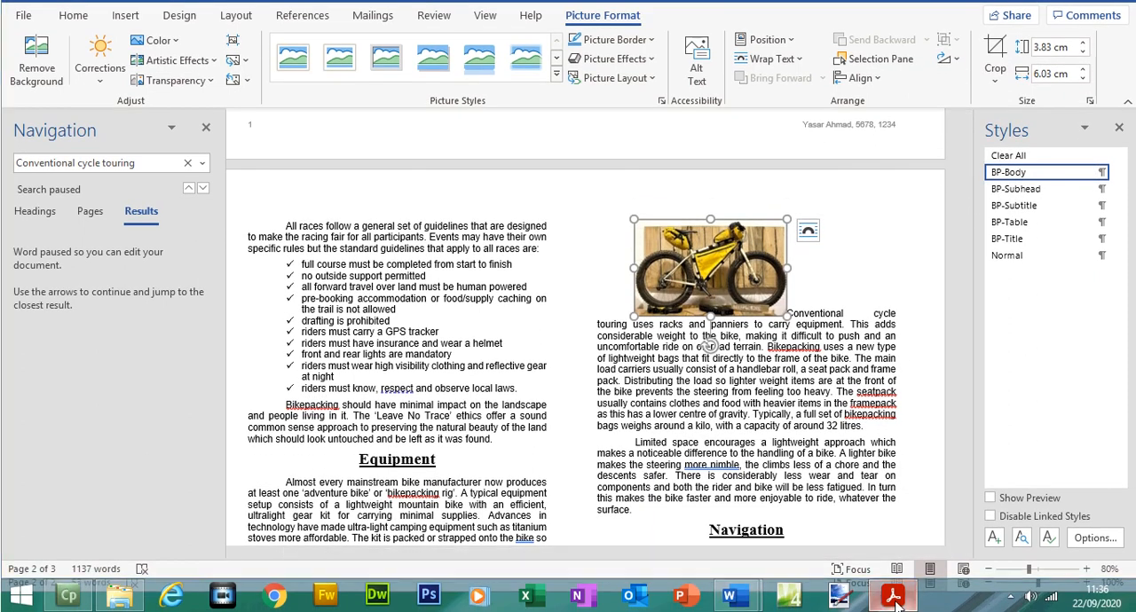
Step: Check the required image width in the PDF, and set the bike picture's width to 4 cm in BPGUIDE, keeping its aspect ratio
left_click(892, 596)
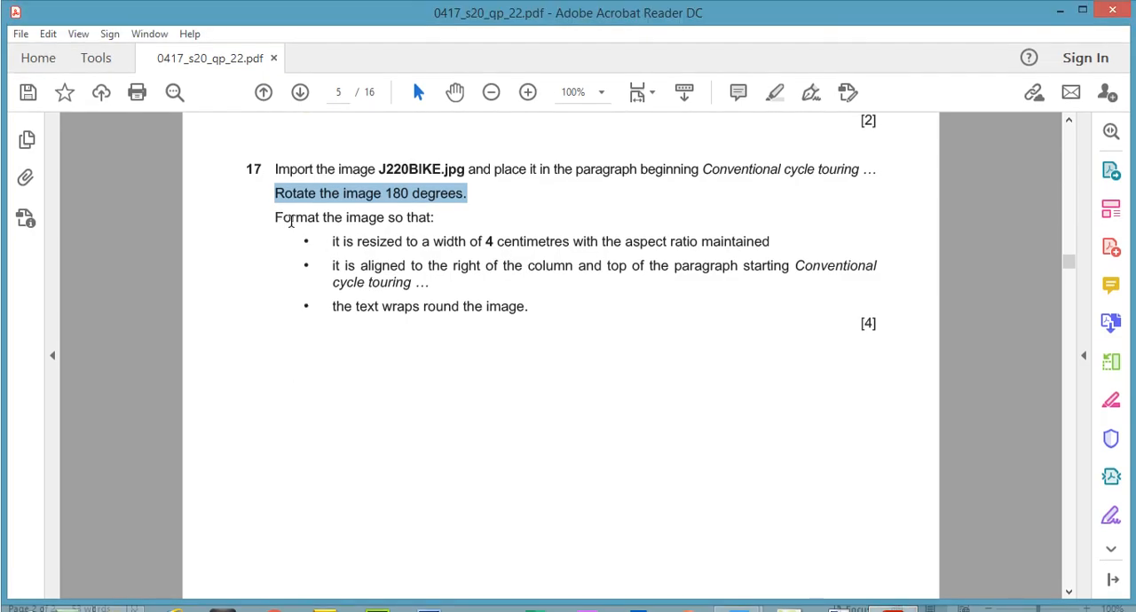
left_click_drag(276, 218, 600, 242)
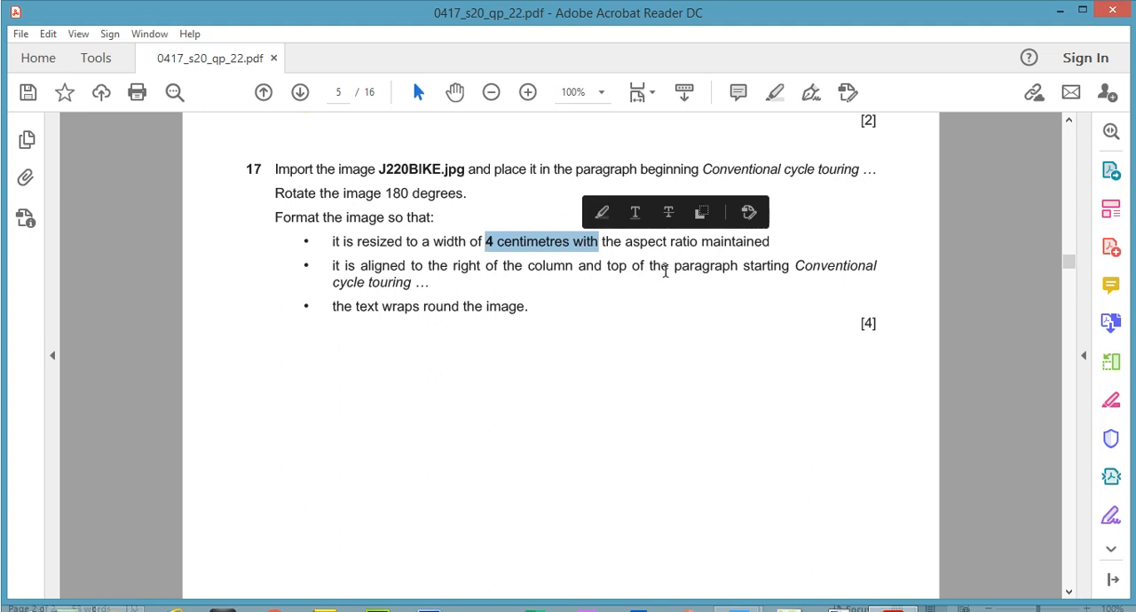
left_click(894, 597)
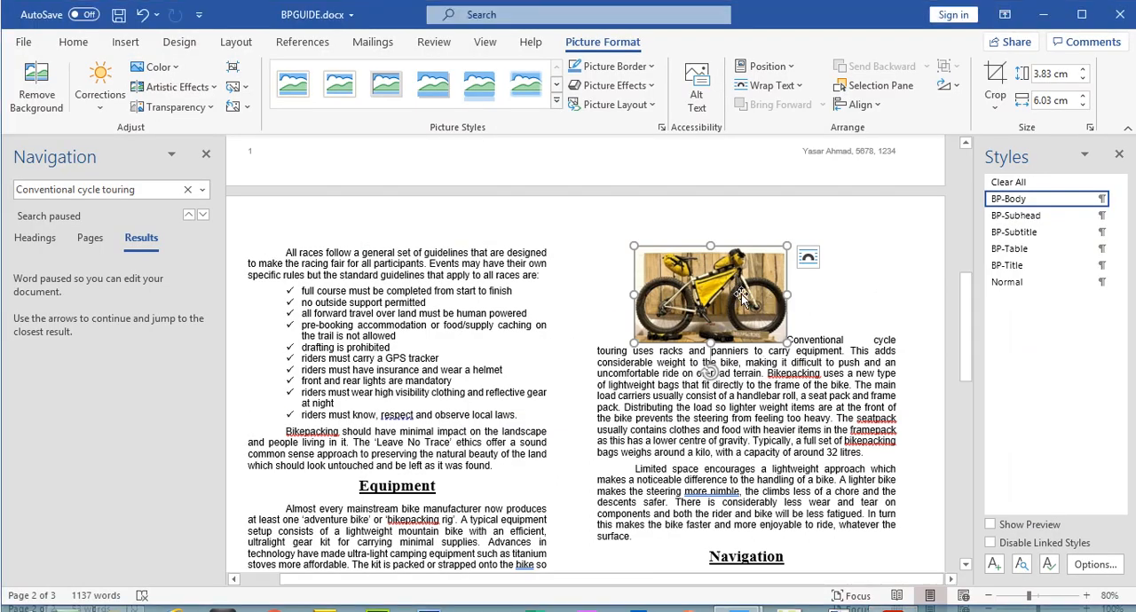
left_click(1083, 104)
left_click(1083, 105)
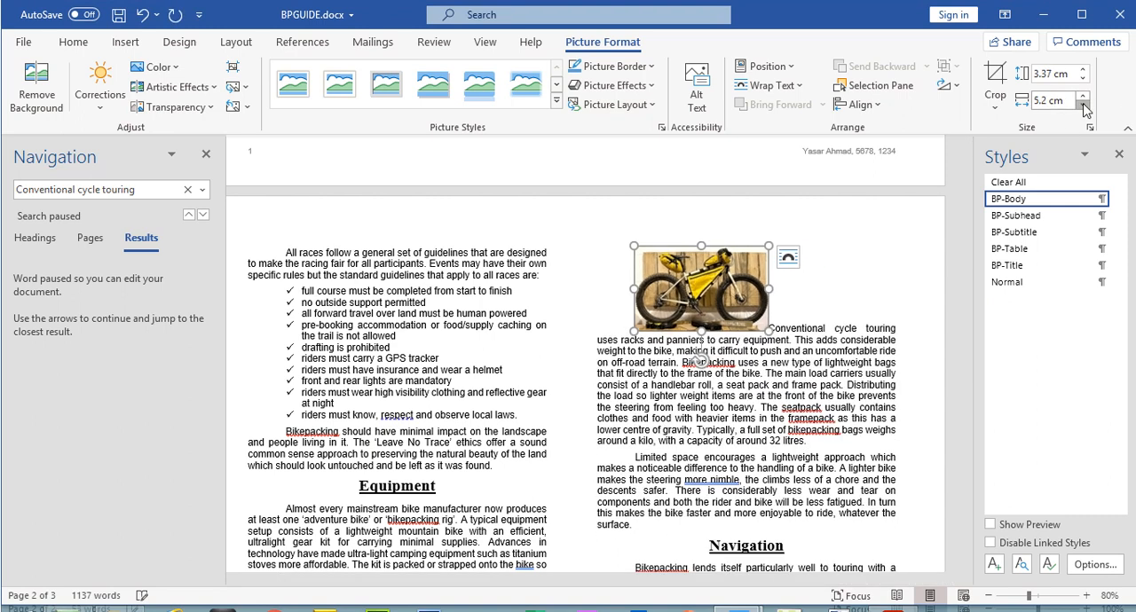
left_click(1083, 105)
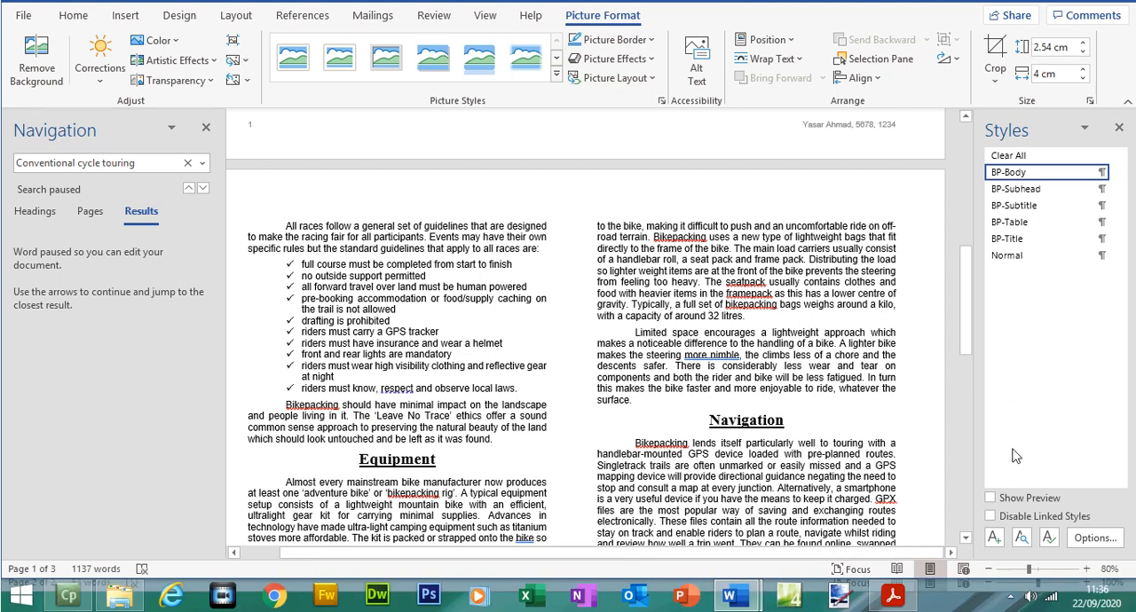
Step: Consult question 17's text wrapping requirement in the PDF, and give the bike picture in BPGUIDE Tight text wrapping
left_click_drag(967, 319, 988, 424)
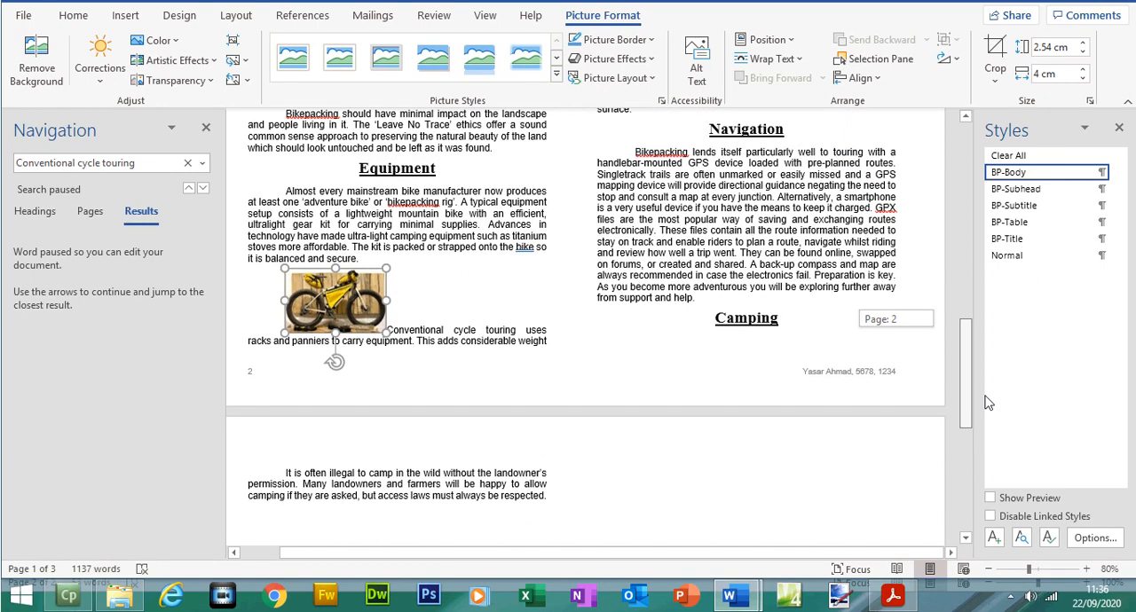
left_click(893, 595)
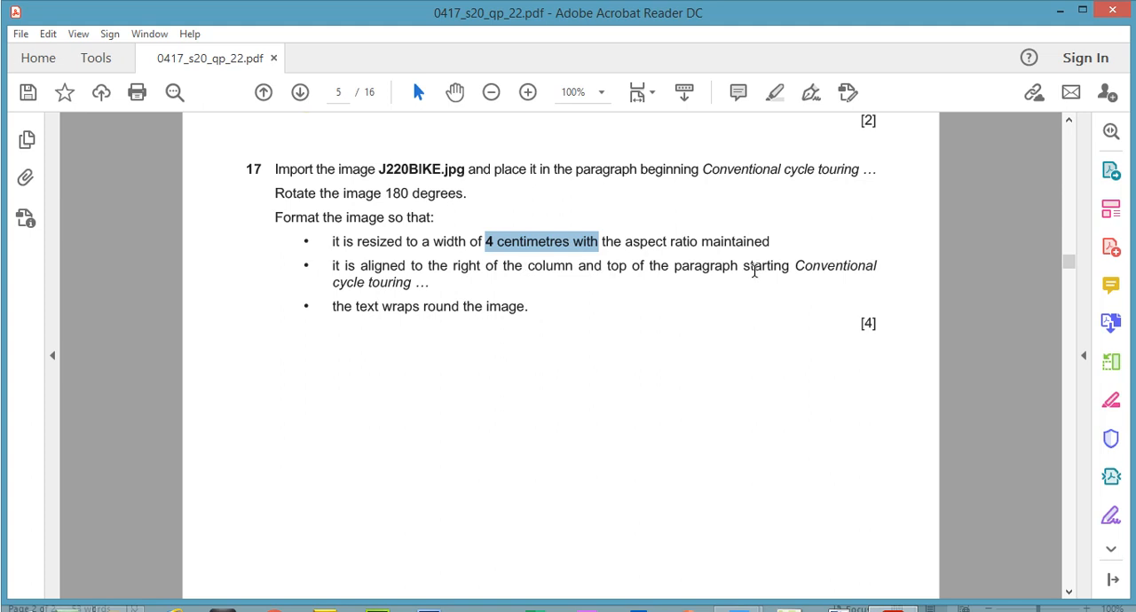
left_click_drag(334, 306, 523, 311)
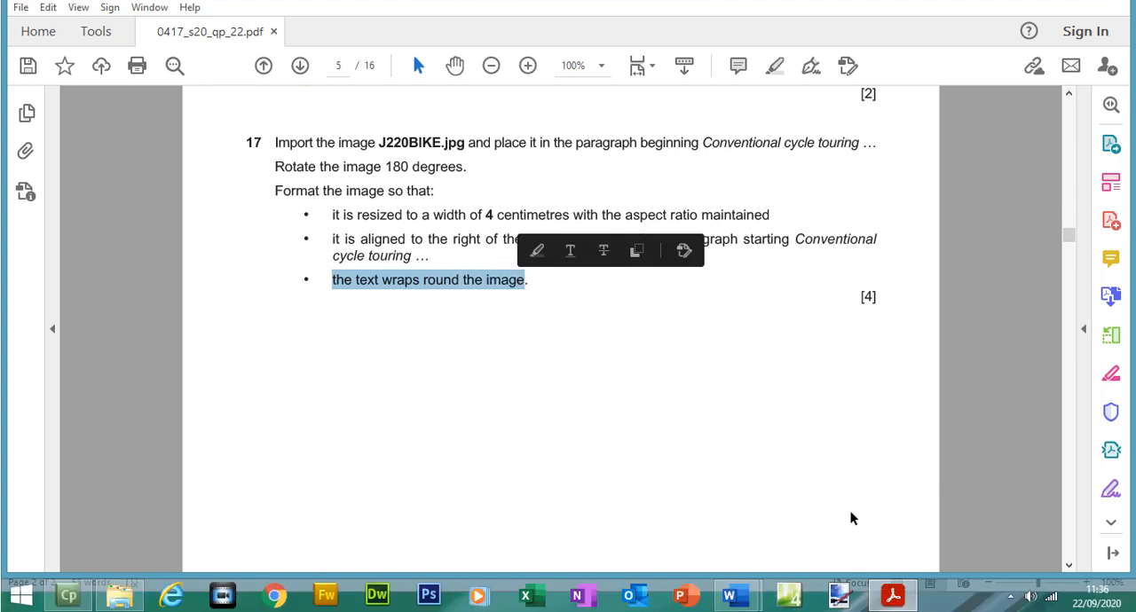
left_click(894, 595)
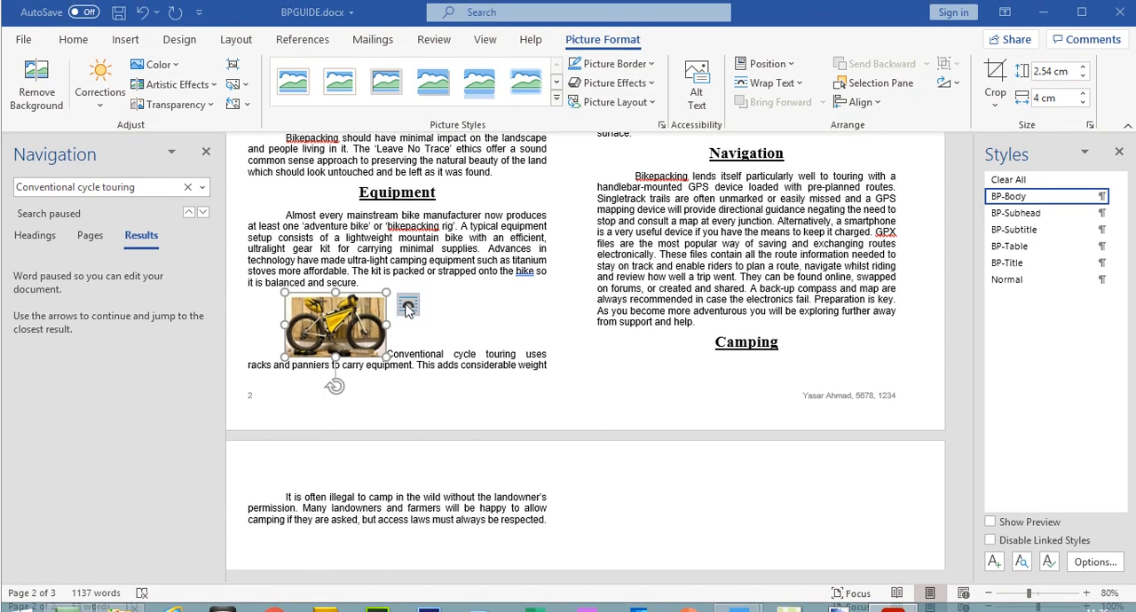
left_click(407, 307)
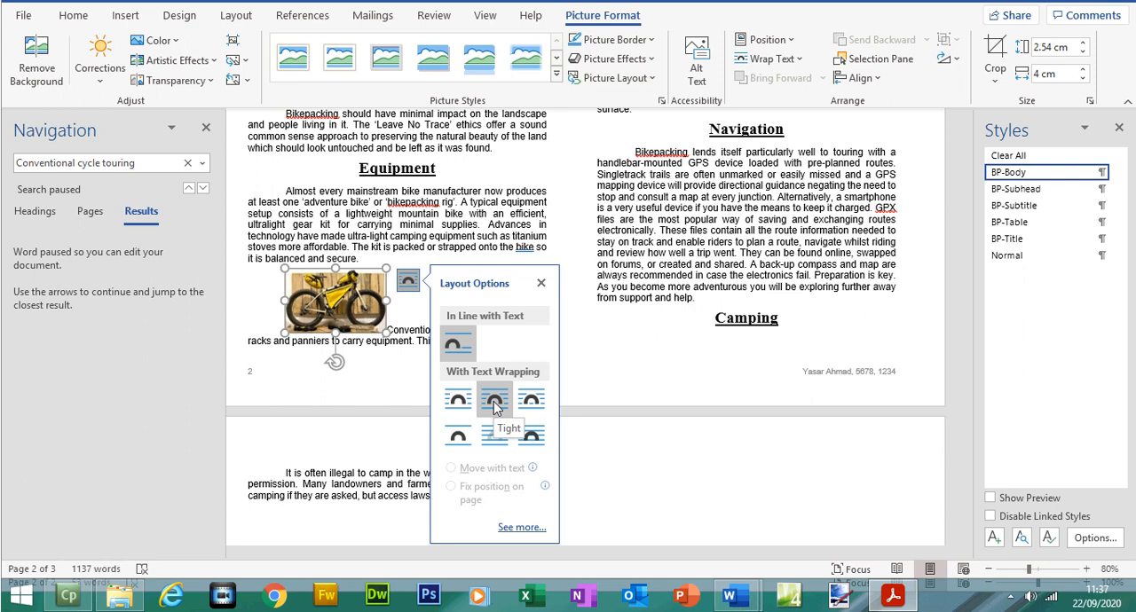
left_click(494, 404)
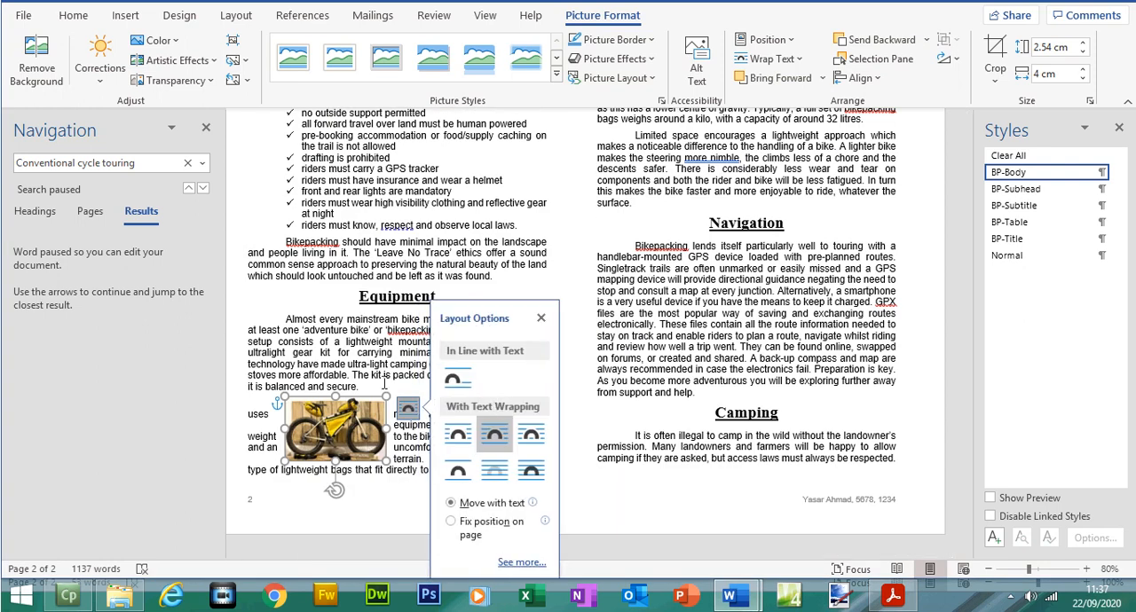
Step: Move the bike picture to the left edge of its column, level with the top of the "Conventional cycle touring" paragraph
left_click_drag(361, 425, 324, 424)
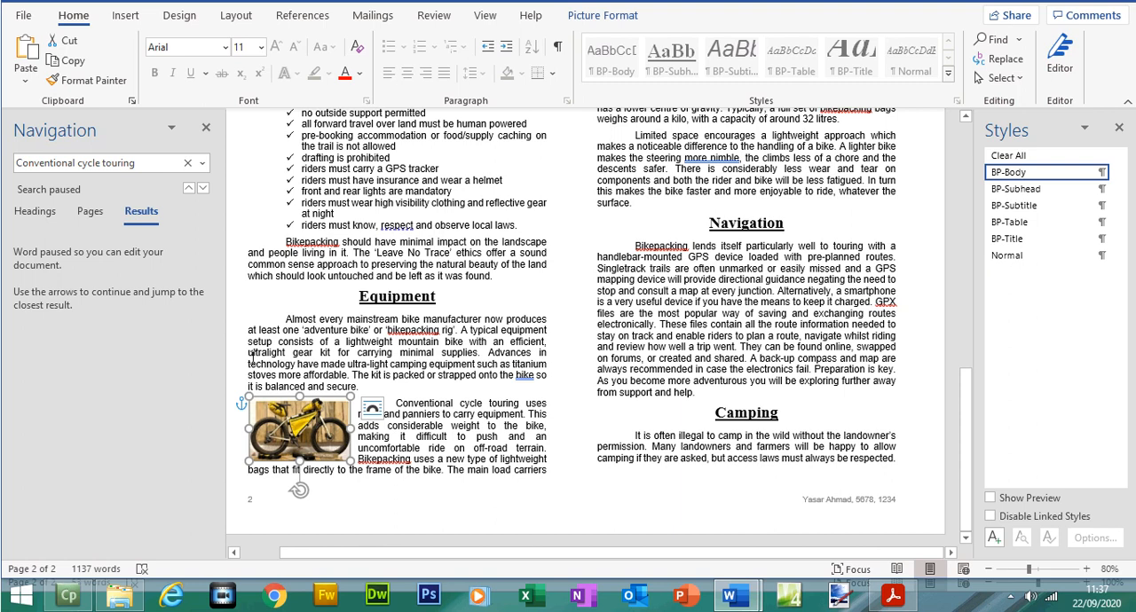
left_click(450, 483)
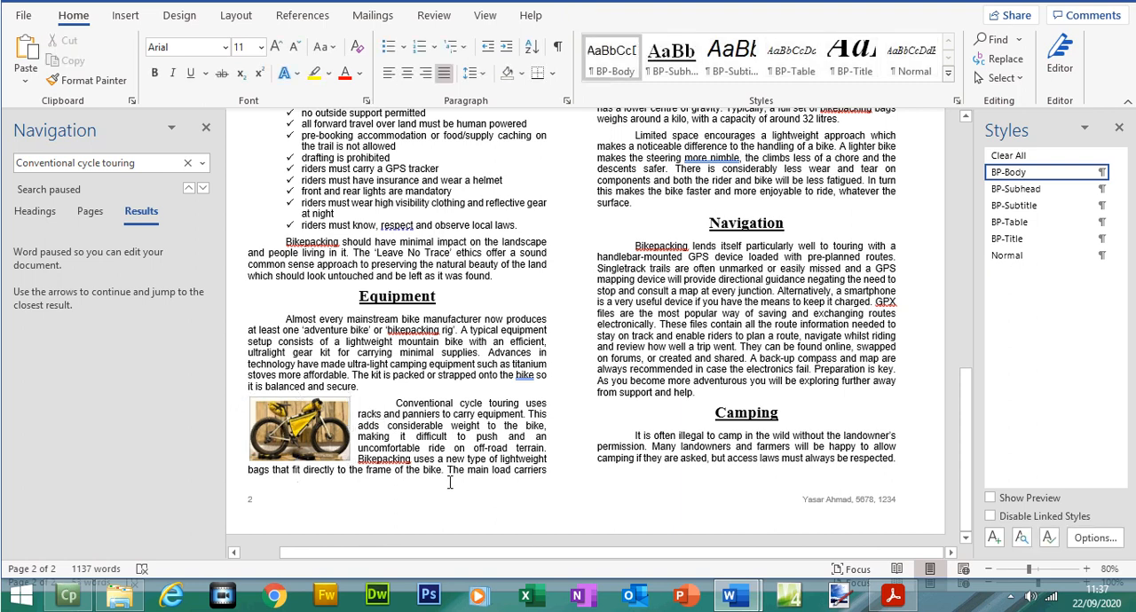
left_click(326, 432)
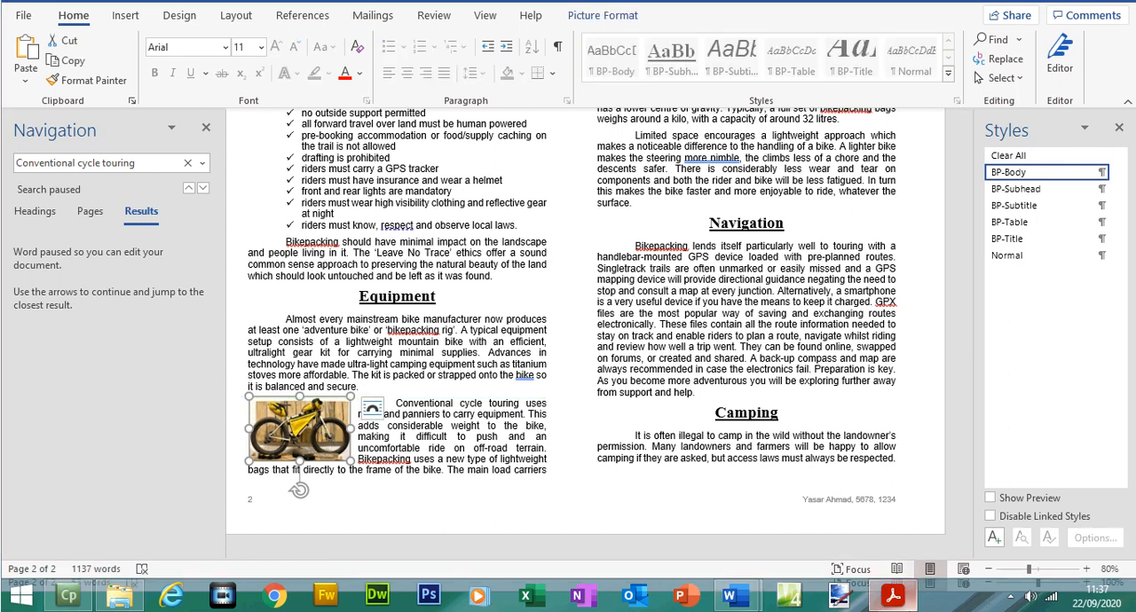
Step: Highlight all of question 17's text in the question paper PDF
left_click(893, 595)
left_click_drag(528, 279, 278, 173)
left_click(771, 92)
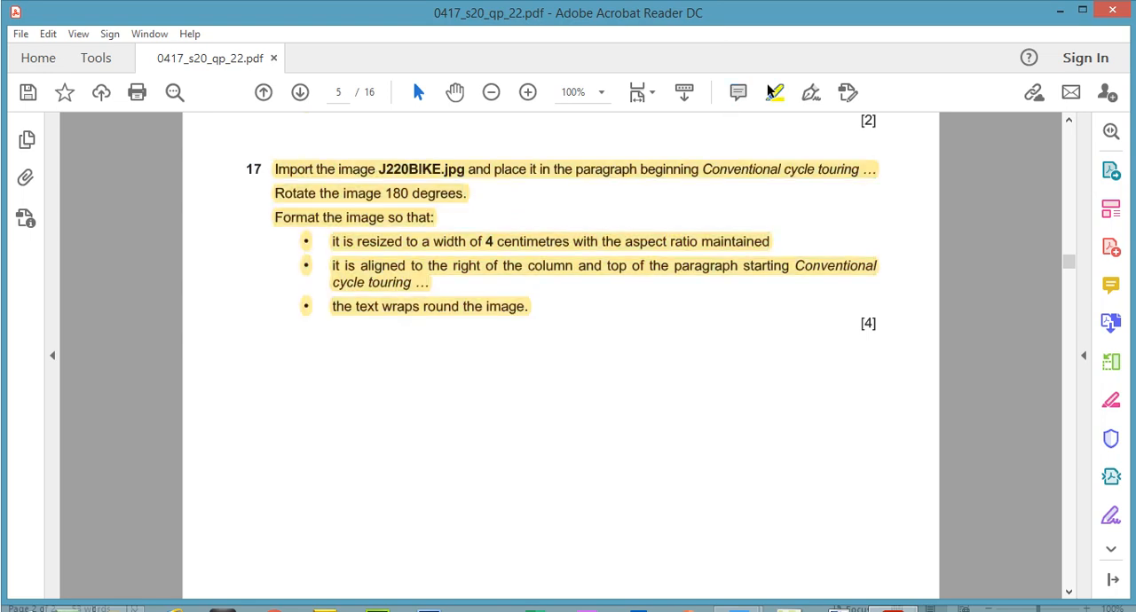
Step: Close the Navigation pane in BPGUIDE, and recheck question 17's image alignment requirement in the PDF
mouse_move(730, 593)
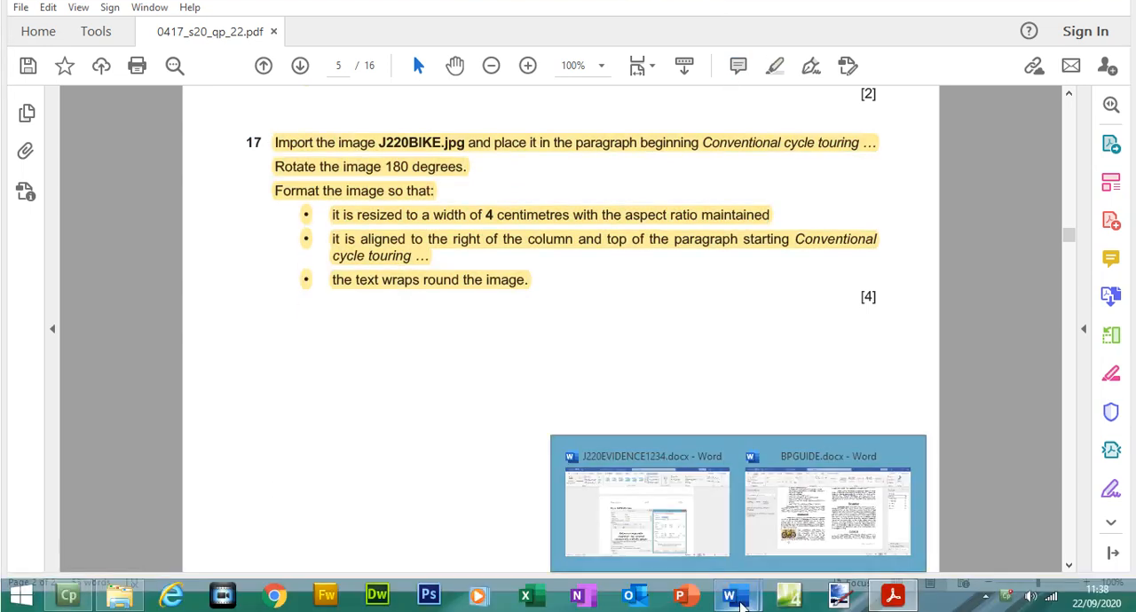
left_click(791, 540)
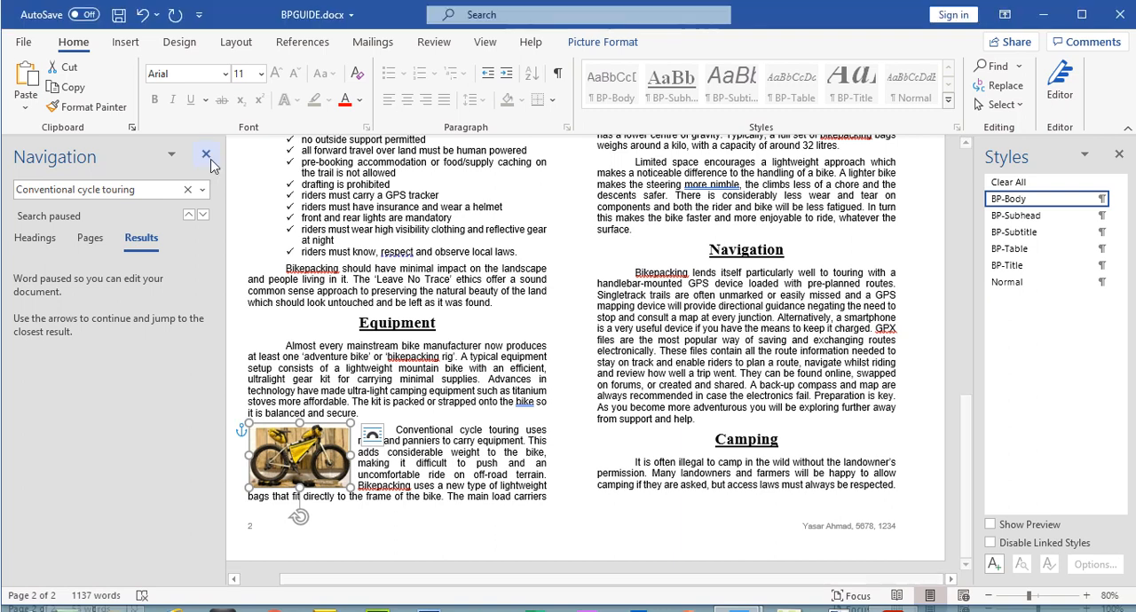
left_click(206, 127)
left_click(893, 596)
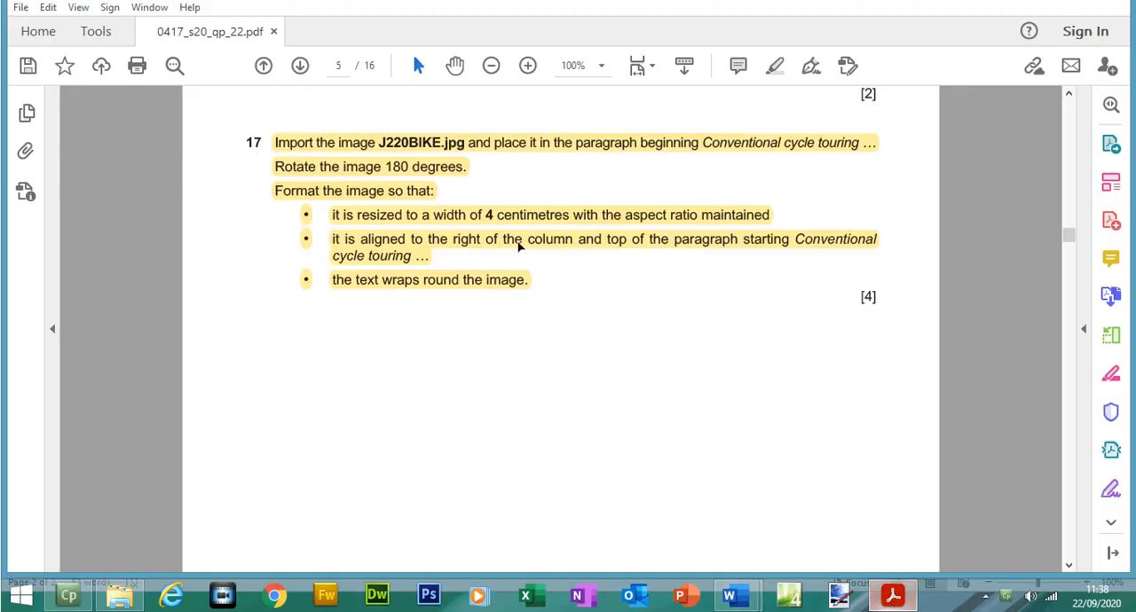
left_click(439, 274)
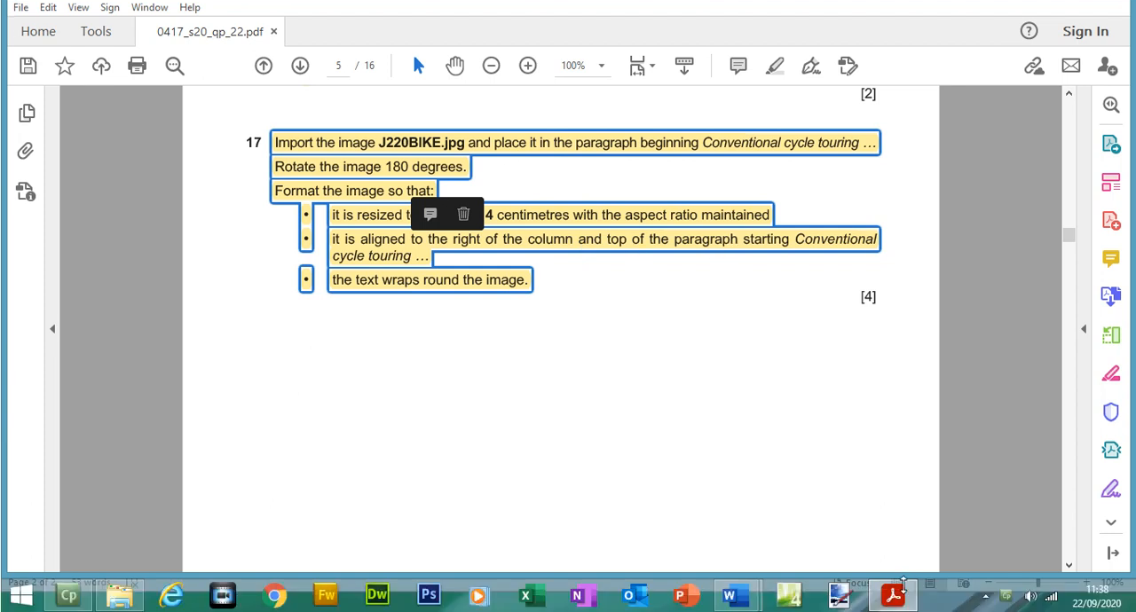
left_click(898, 595)
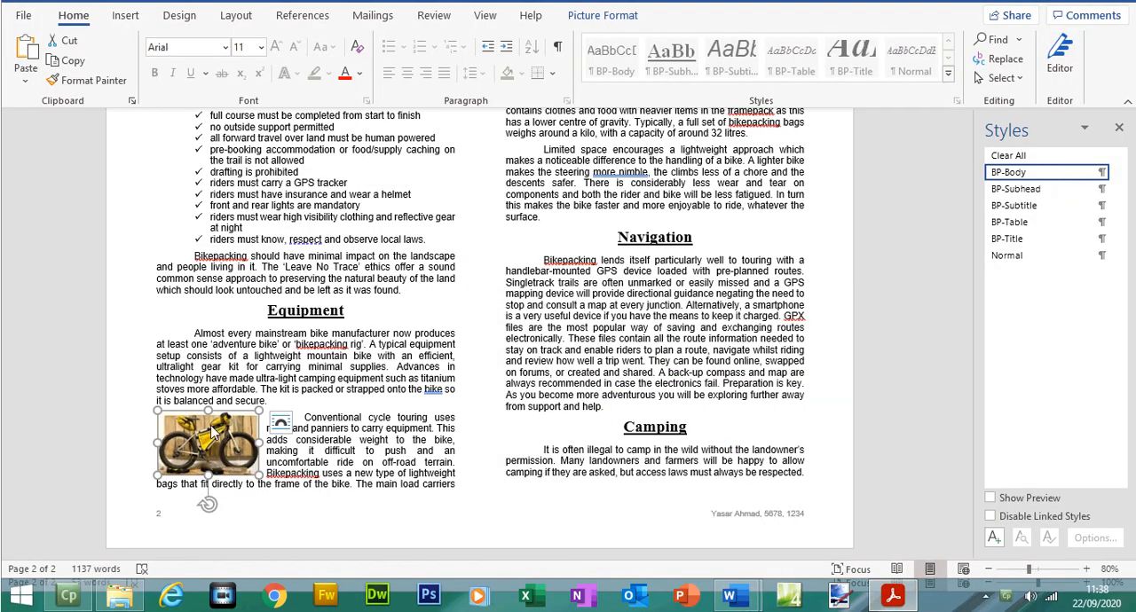
Step: Move the bike picture to the right edge of its column, level with the top of the "Conventional cycle touring" paragraph, and deselect it
left_click_drag(230, 435, 422, 433)
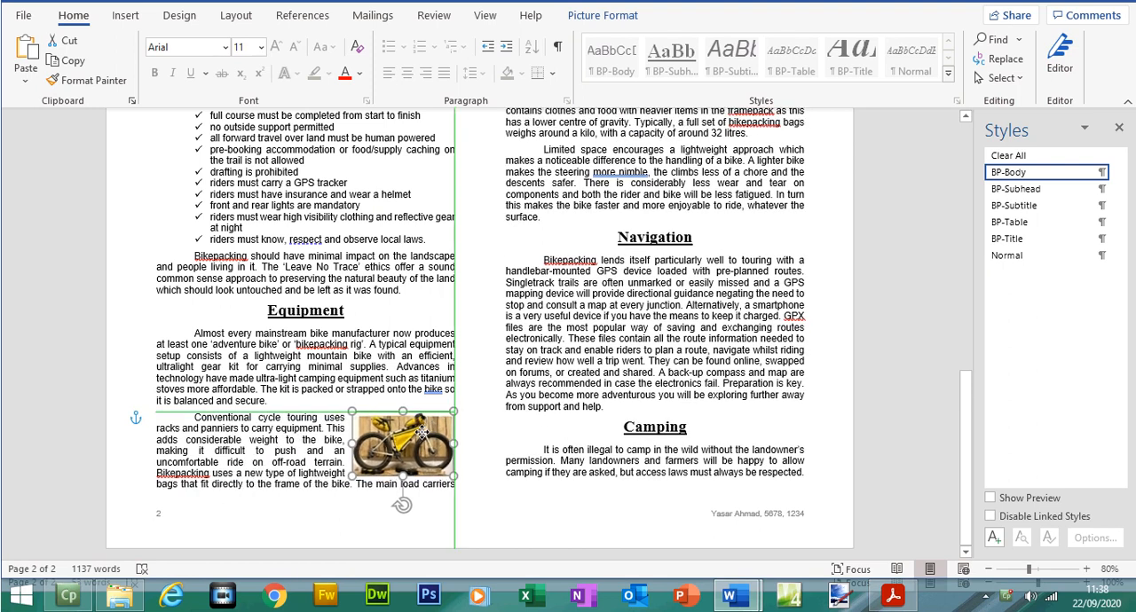
left_click_drag(422, 433, 422, 434)
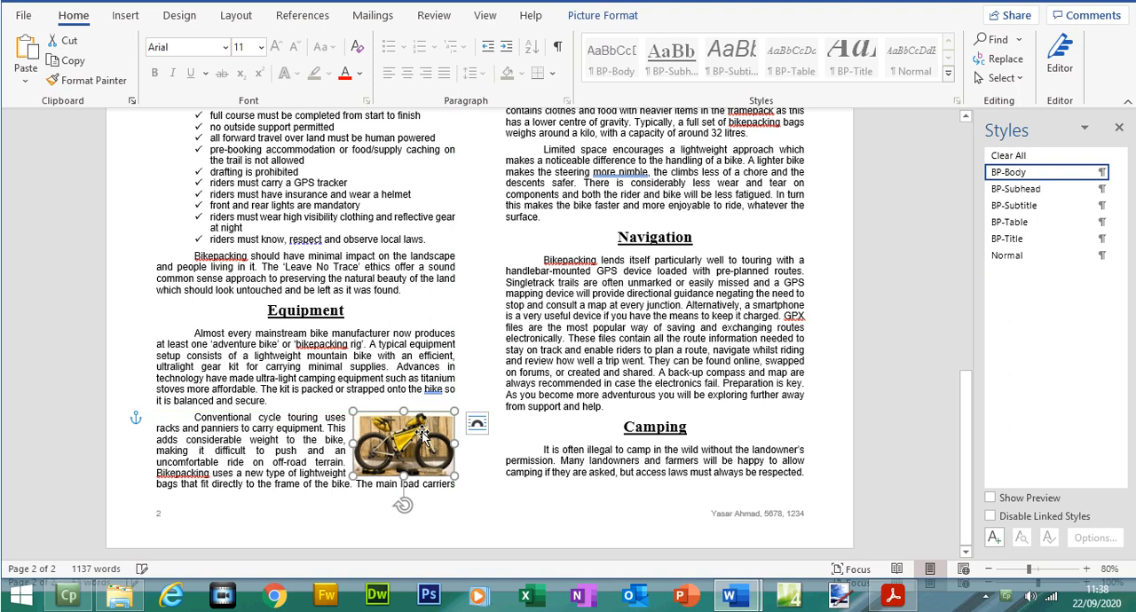
left_click(492, 486)
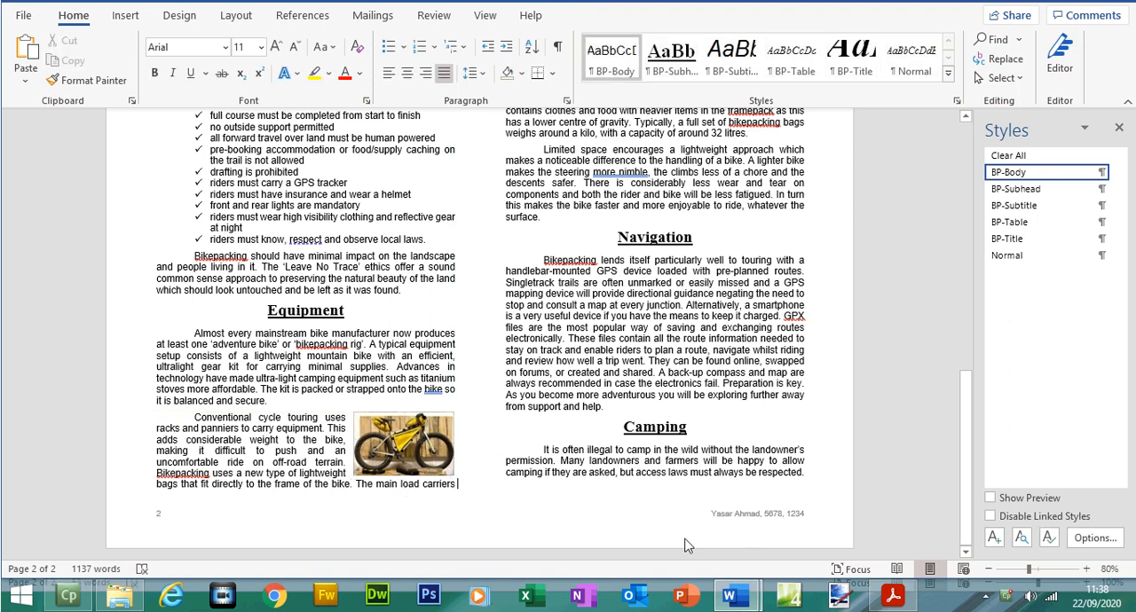
Step: Consult question 18 in the PDF, run the Spelling and Grammar check on BPGUIDE, and close the Editor pane
left_click(891, 597)
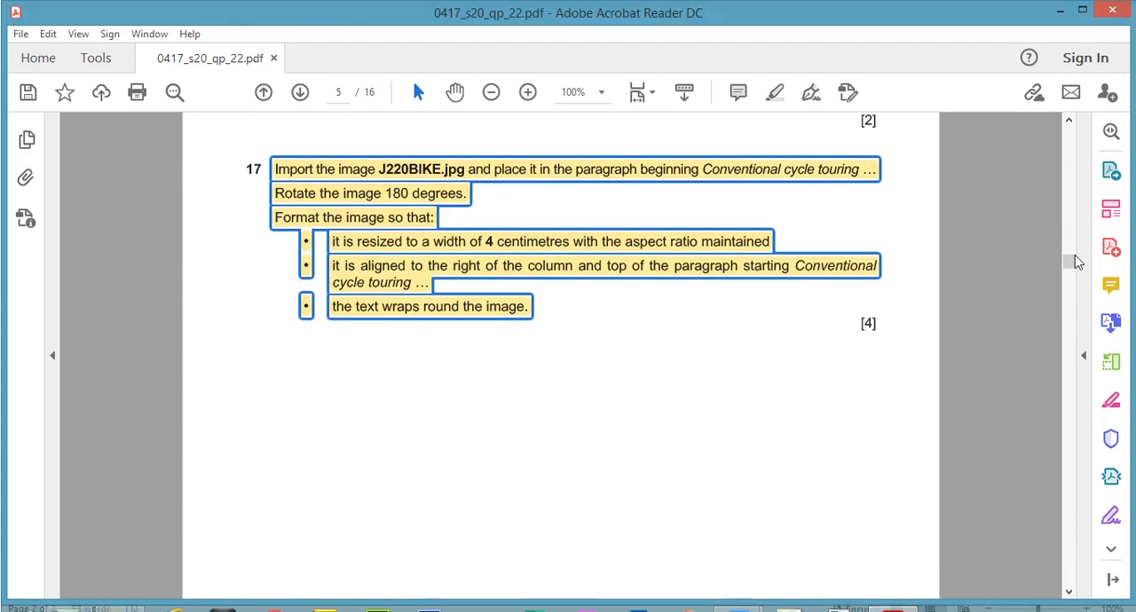
left_click_drag(1075, 228, 1073, 277)
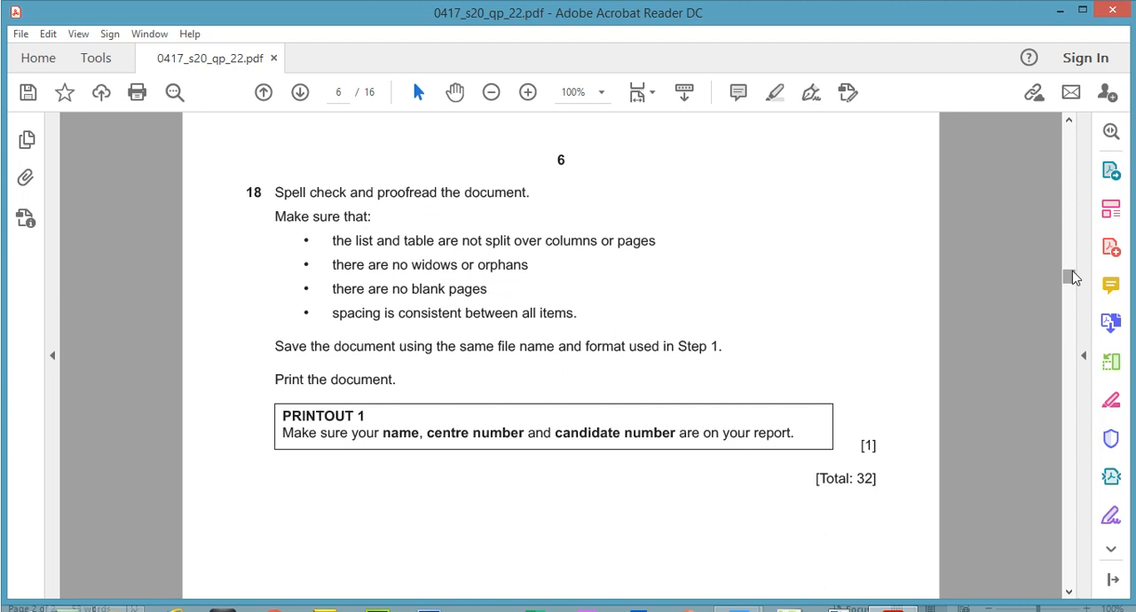
key("alt+Tab")
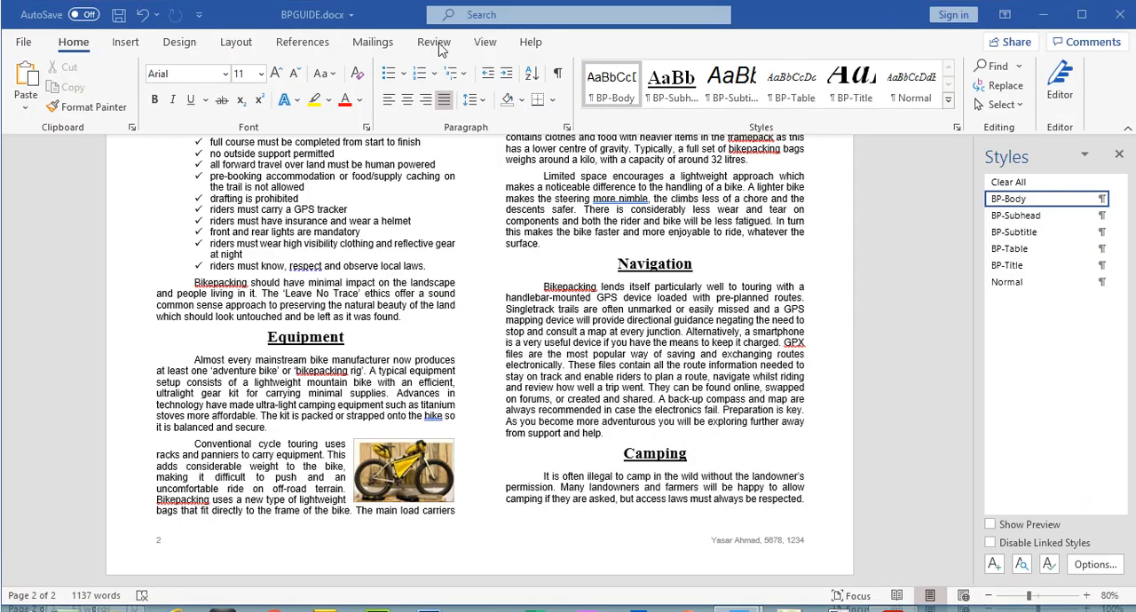
left_click(435, 44)
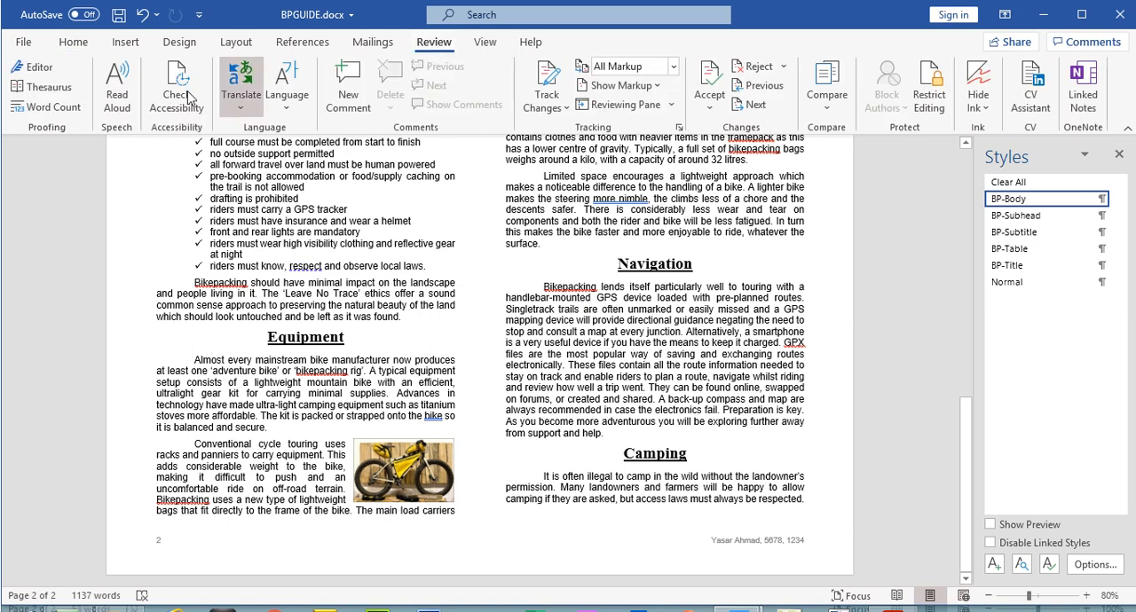
left_click(501, 17)
type("spe")
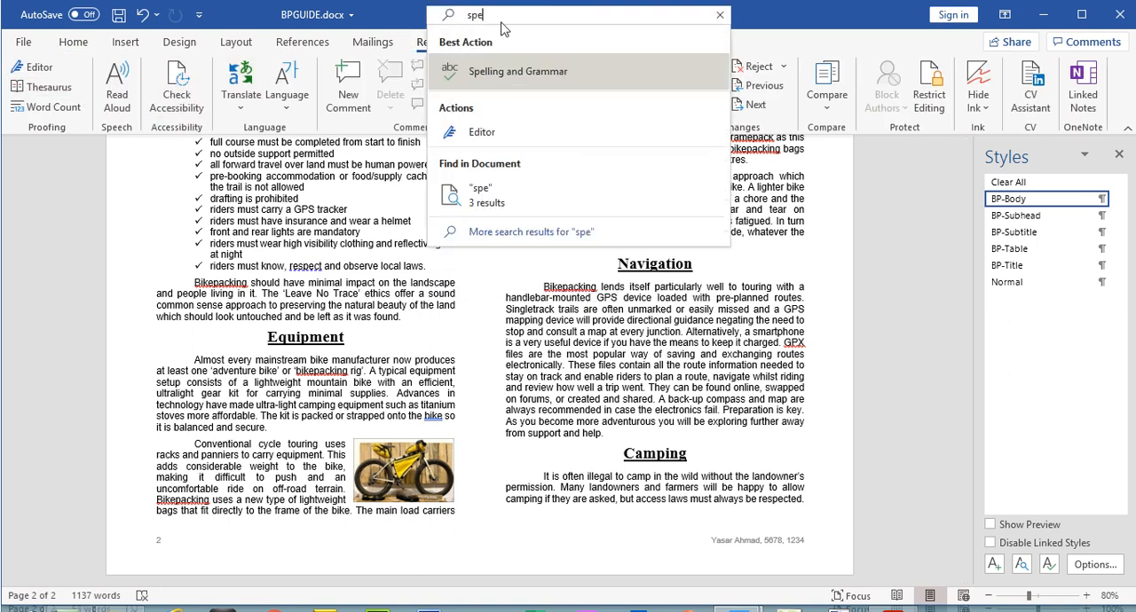
left_click(511, 71)
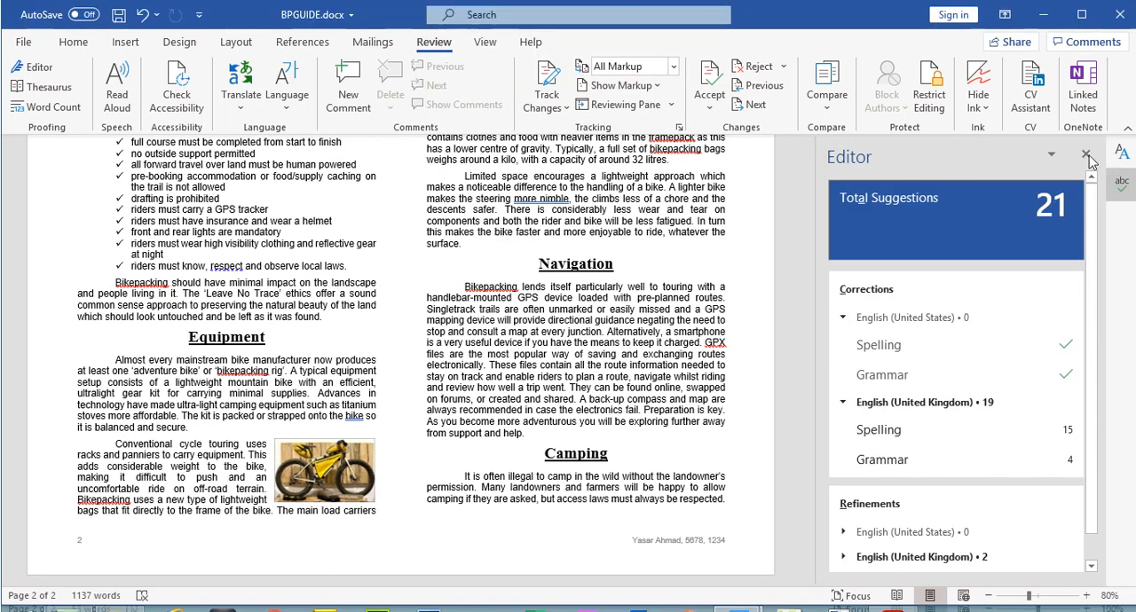
left_click(1086, 128)
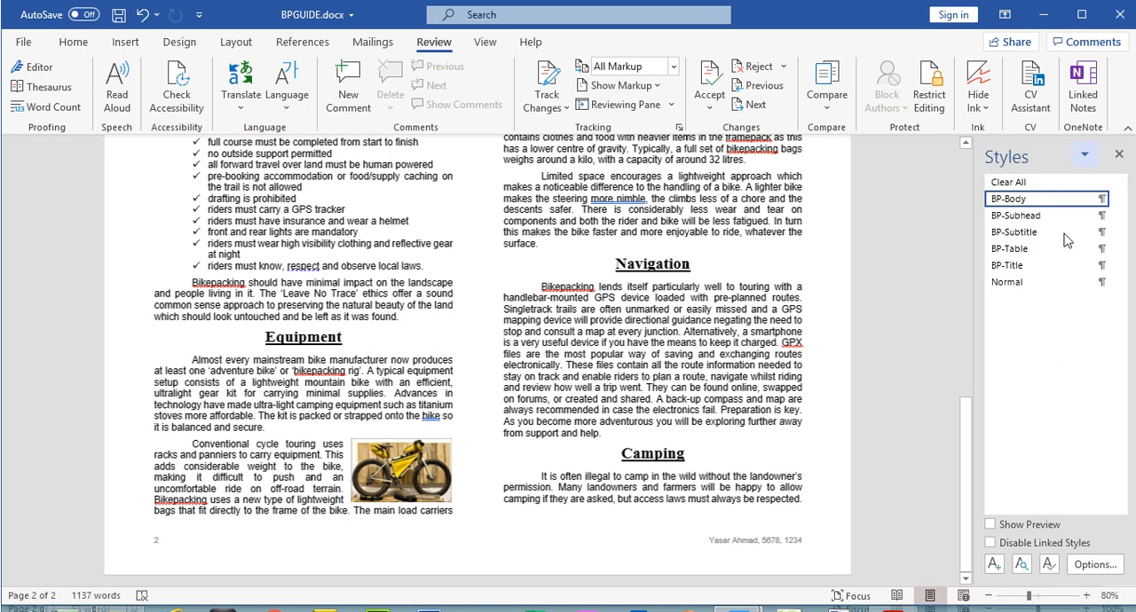
Step: Recheck question 18's layout requirements in the PDF, and insert a page break before the "Race Rules" heading in BPGUIDE
left_click(894, 598)
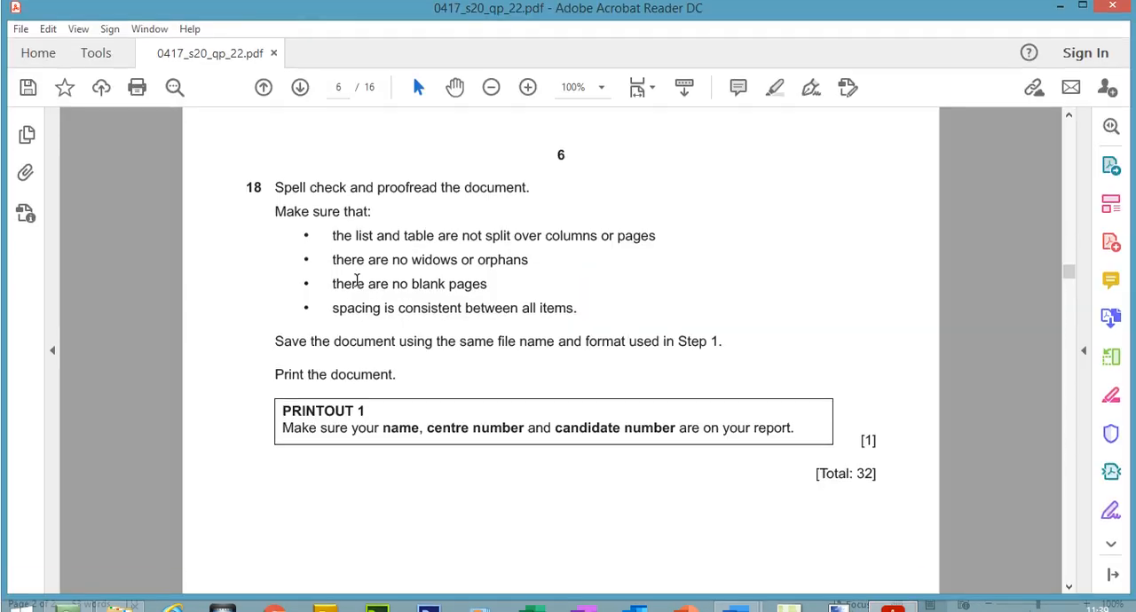
left_click(907, 593)
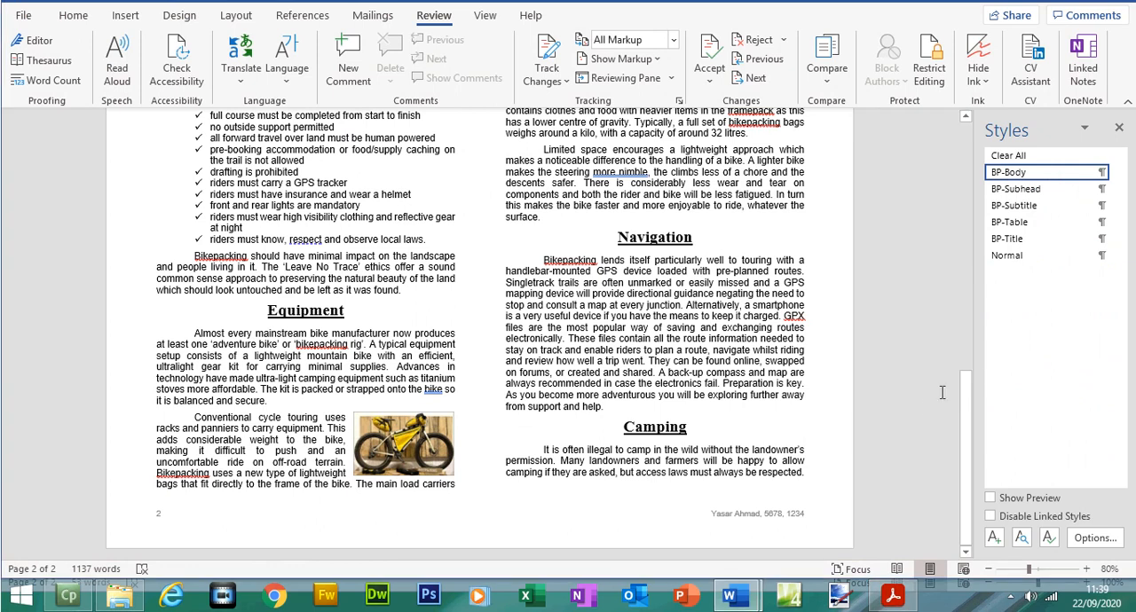
left_click_drag(962, 399, 956, 260)
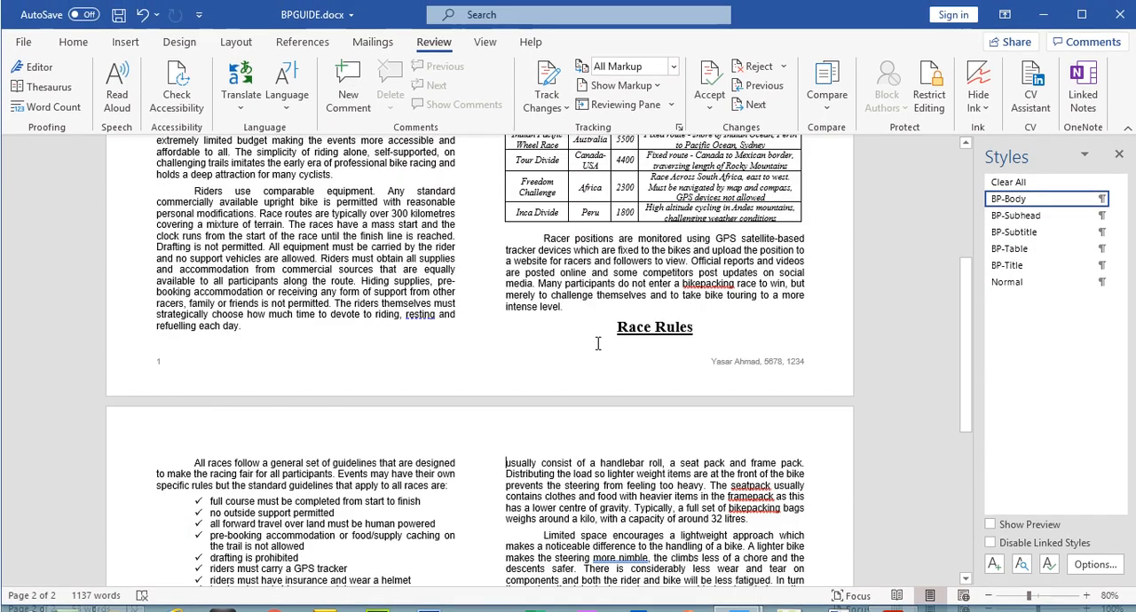
left_click(617, 328)
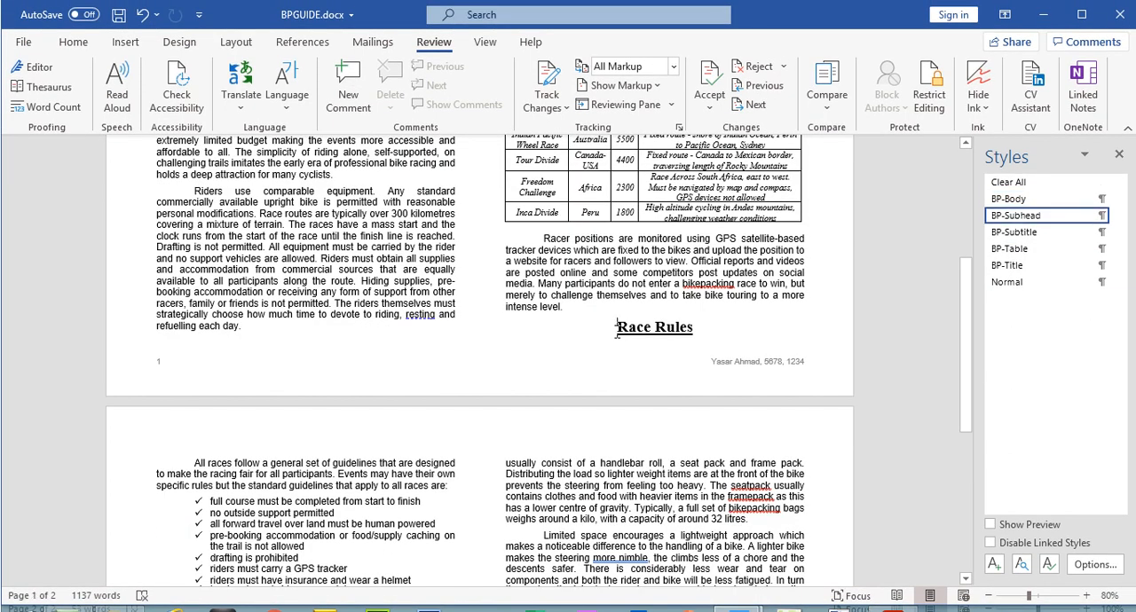
key("ctrl+Return")
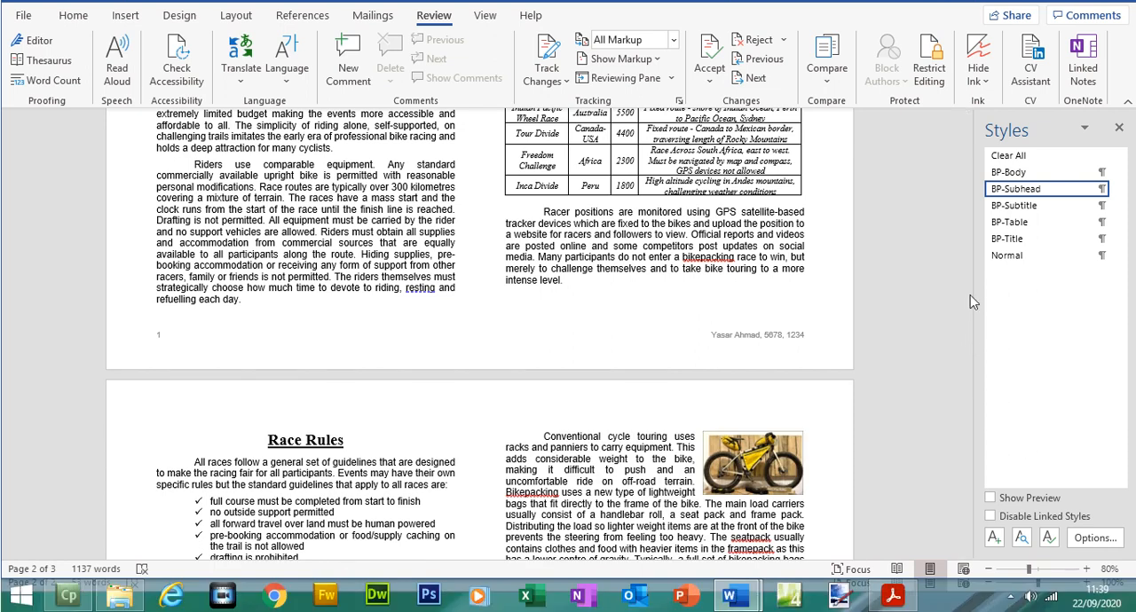
left_click_drag(970, 322, 984, 240)
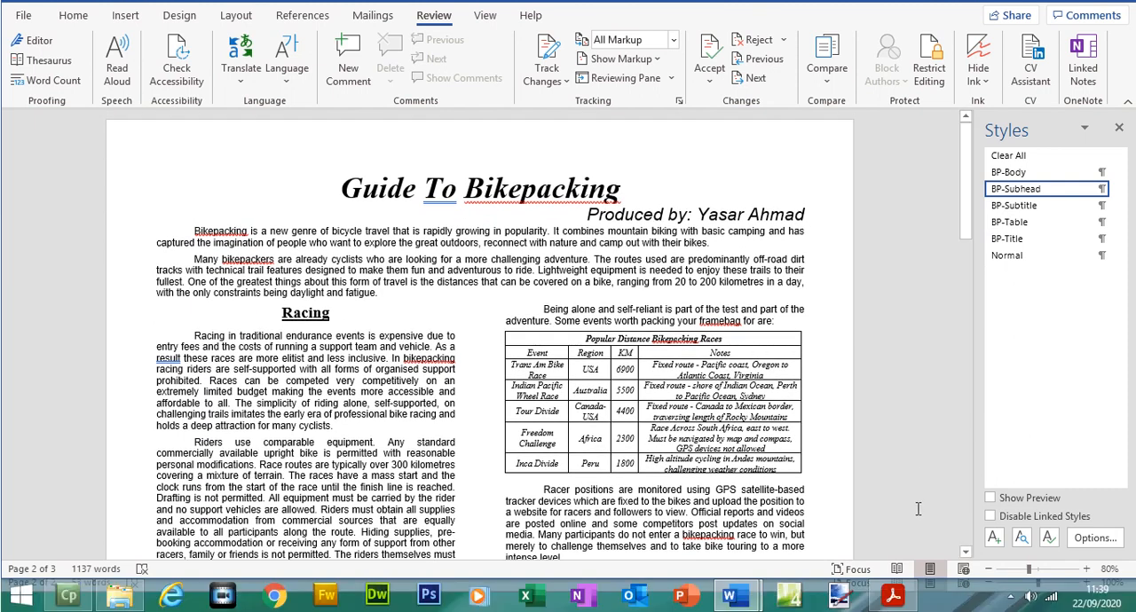
Step: Highlight all of question 18's text in the PDF, including the PRINTOUT 1 box
left_click(893, 597)
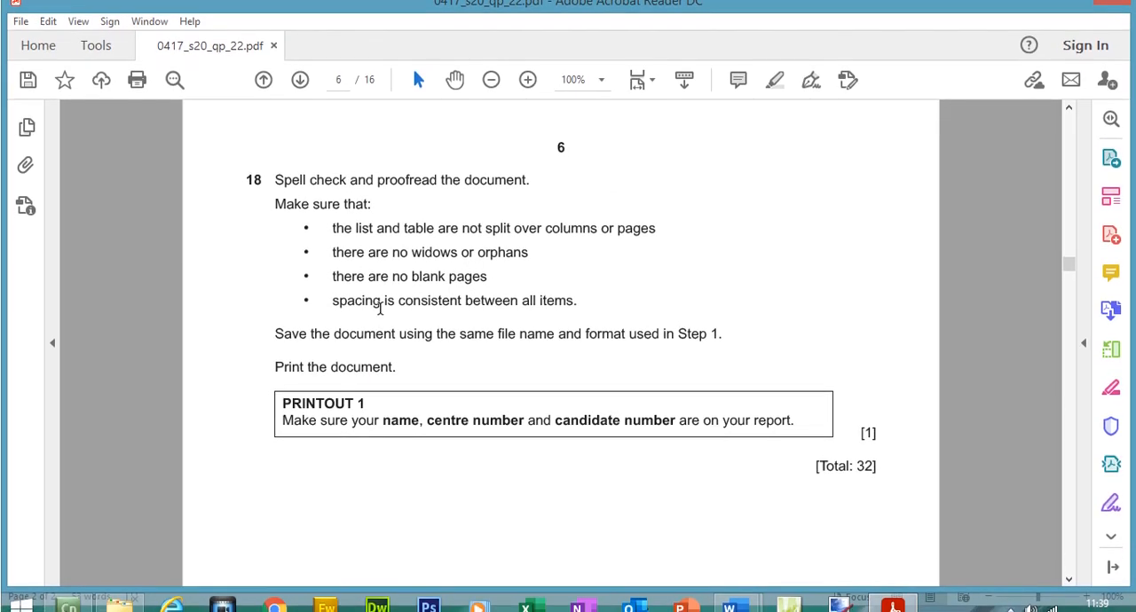
mouse_move(275, 180)
left_mouse_down()
mouse_move(332, 277)
mouse_move(400, 345)
mouse_move(699, 333)
mouse_move(393, 375)
mouse_move(792, 375)
left_mouse_up()
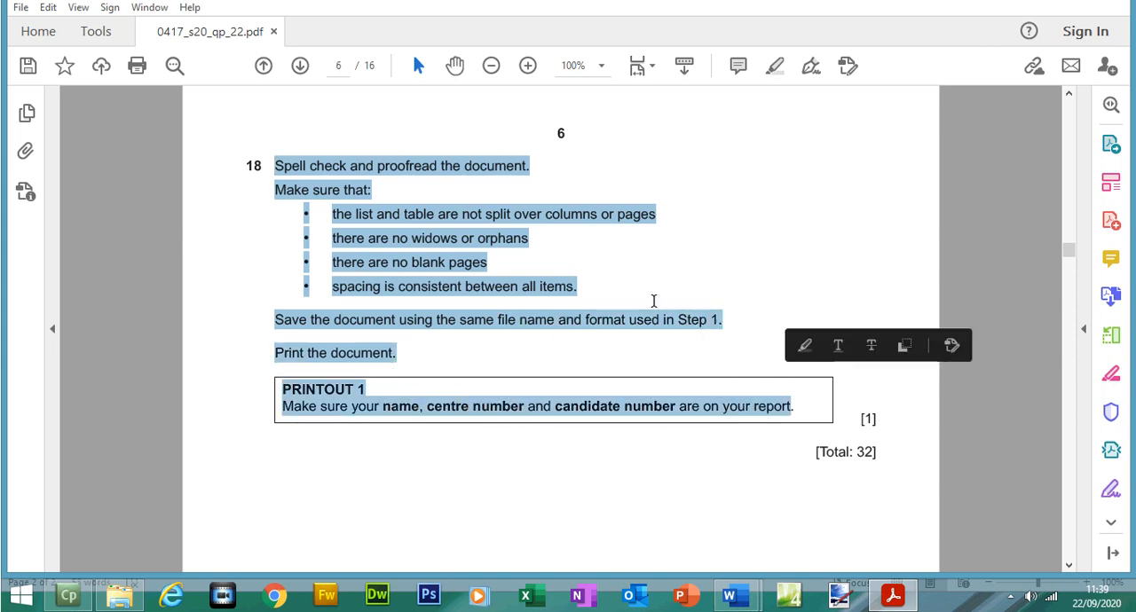
left_click(778, 65)
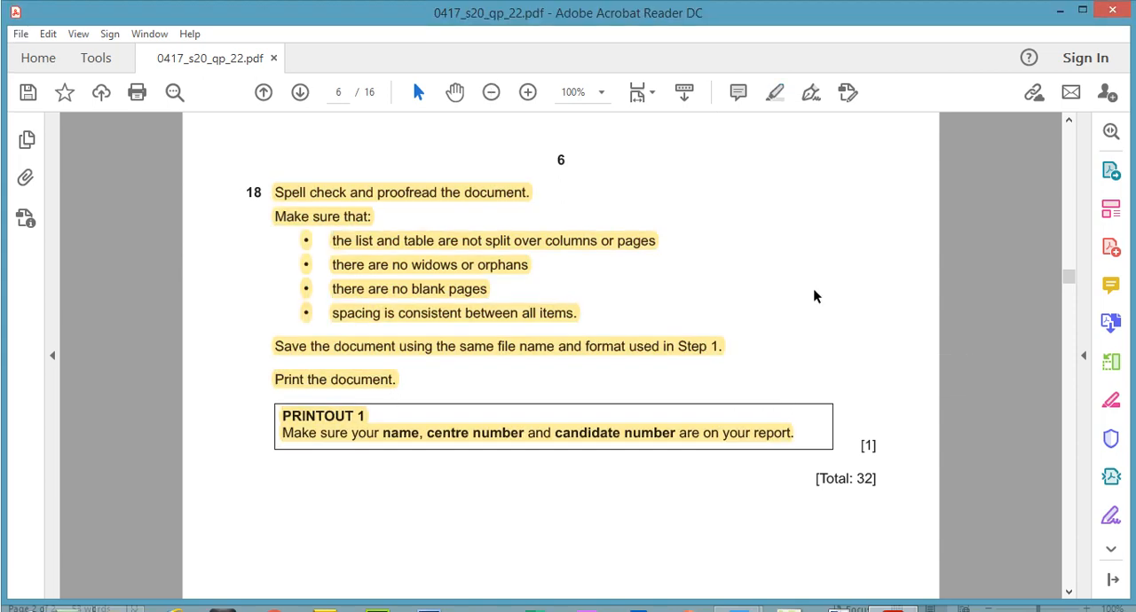
Step: Open BPGUIDE's print preview and look through all its pages, ending on the first page
left_click(742, 598)
left_click(800, 531)
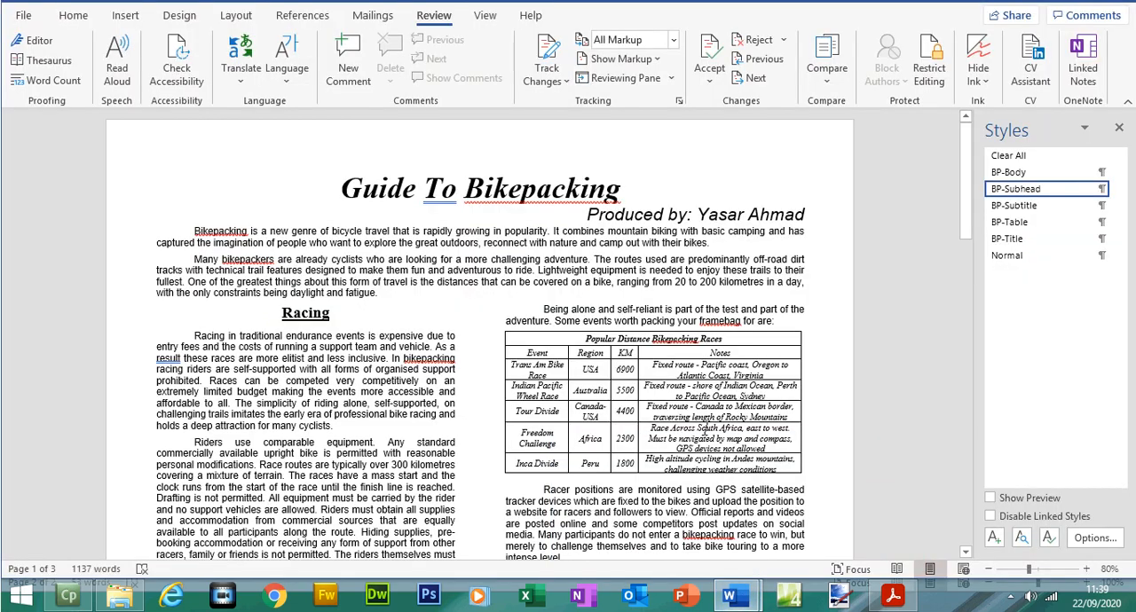
left_click(23, 15)
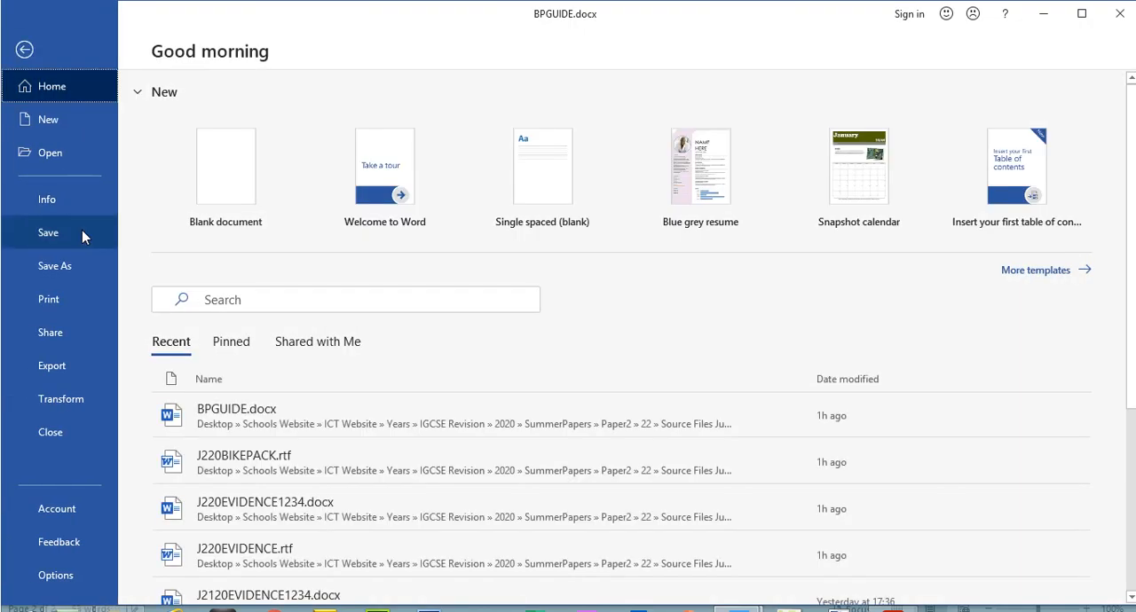
left_click(80, 297)
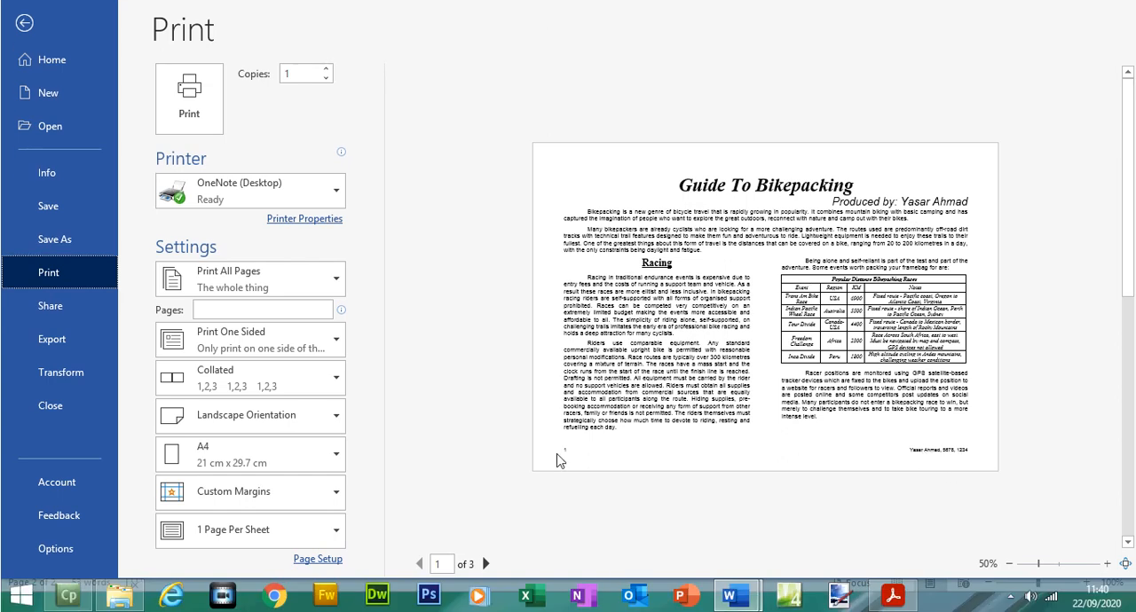
left_click(488, 564)
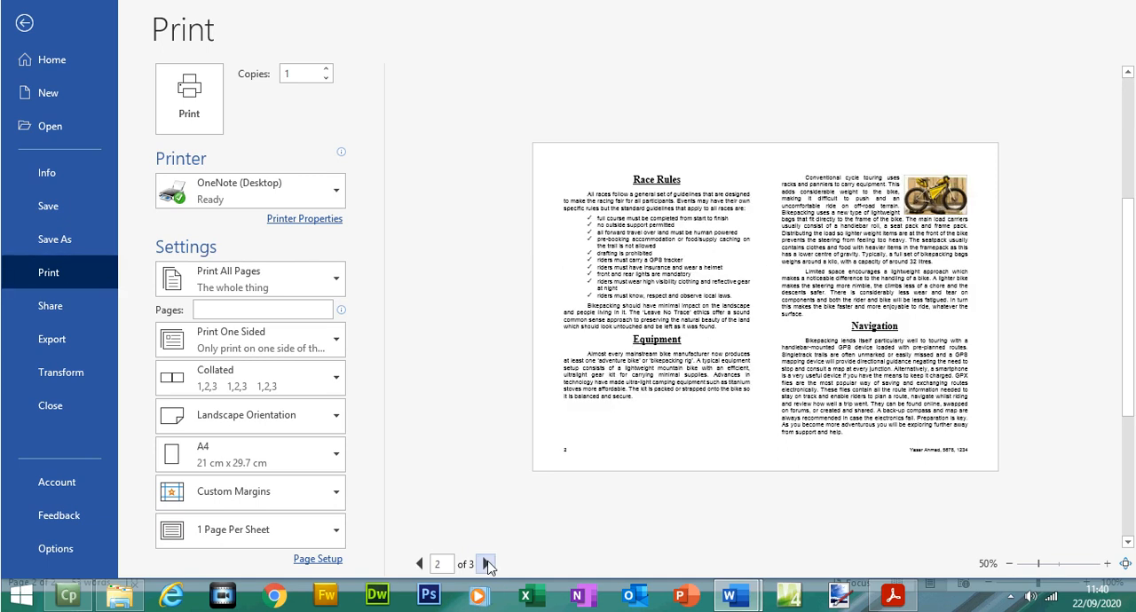
left_click(487, 565)
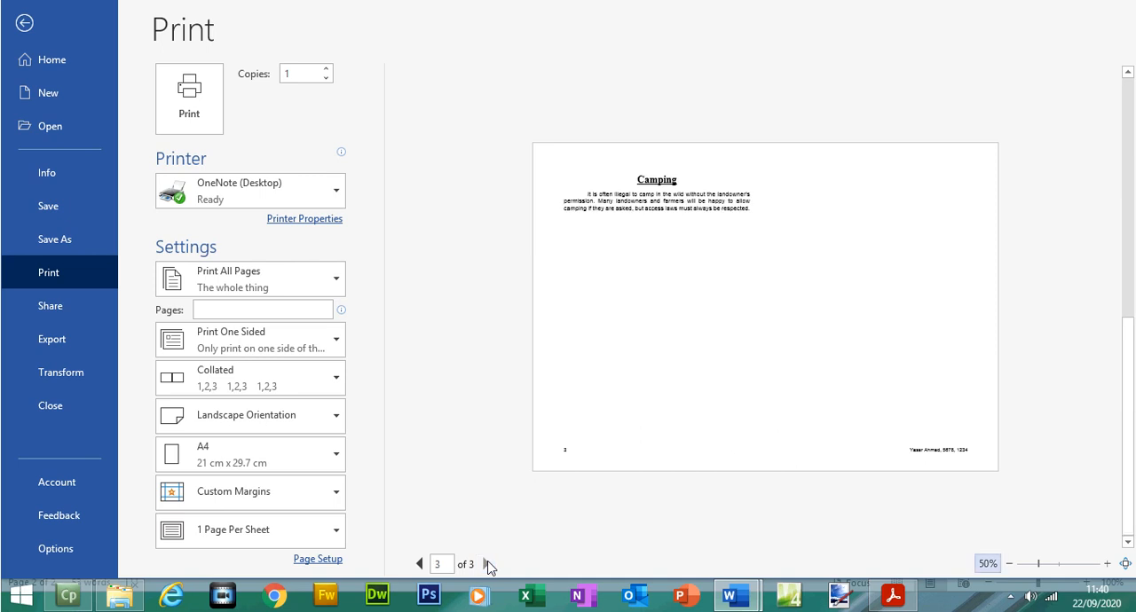
left_click(420, 564)
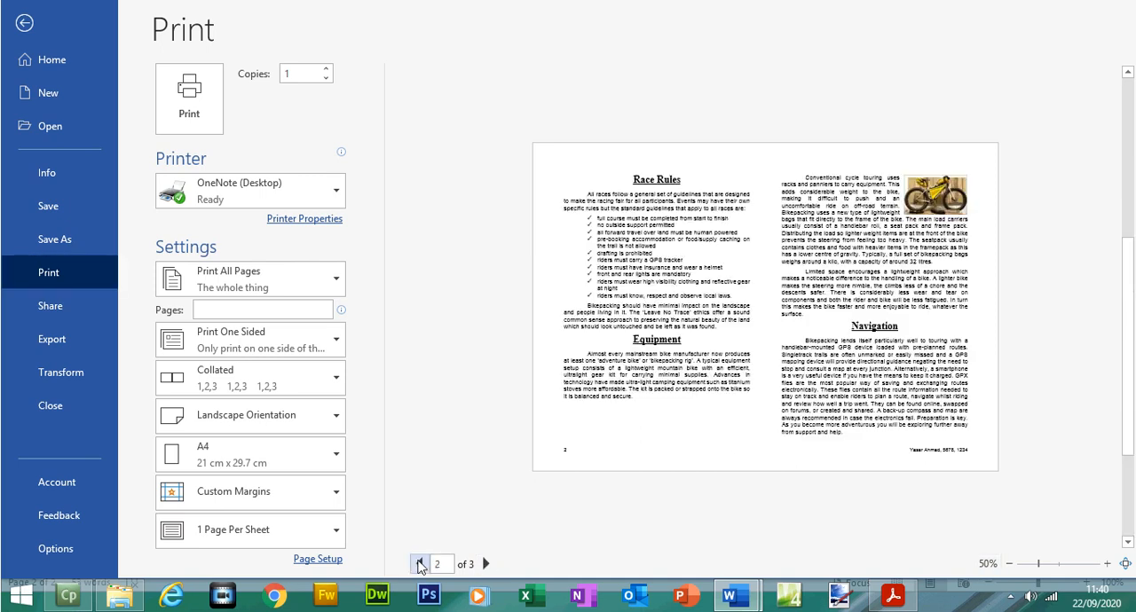
left_click(419, 565)
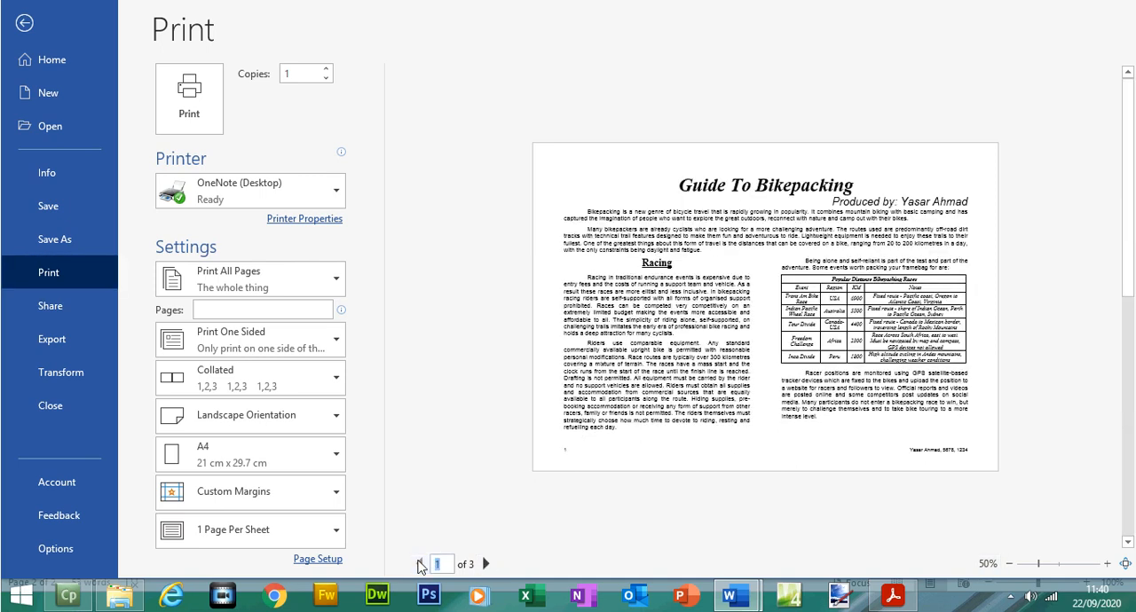
Step: Switch to the question paper PDF, and go back from question 18 to its cover page
left_click(893, 598)
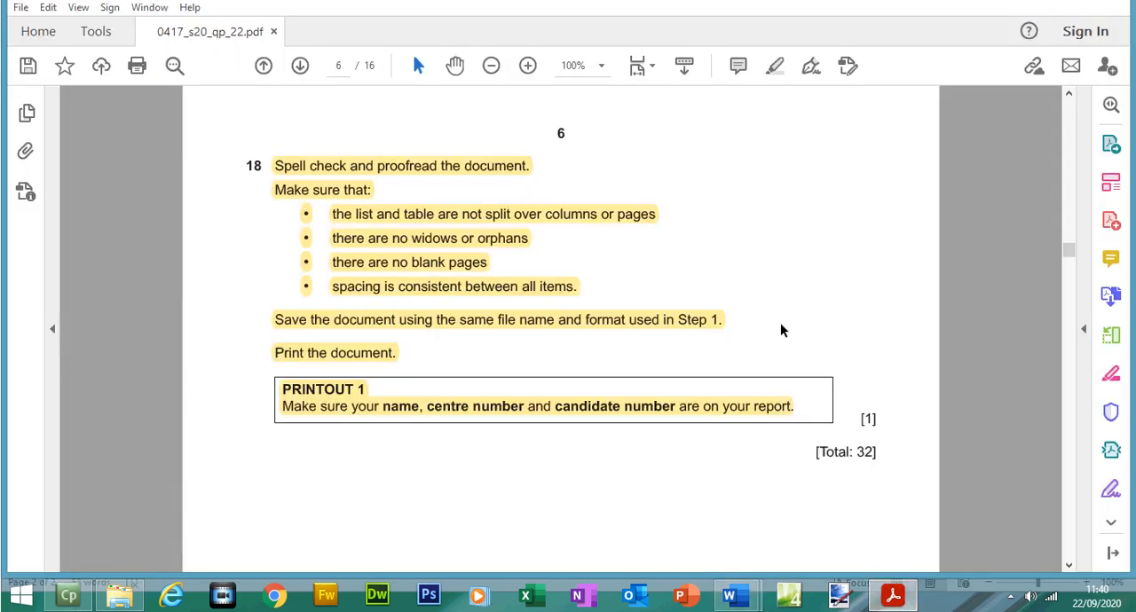
left_click_drag(1070, 280, 1069, 162)
left_click_drag(1072, 155, 1071, 132)
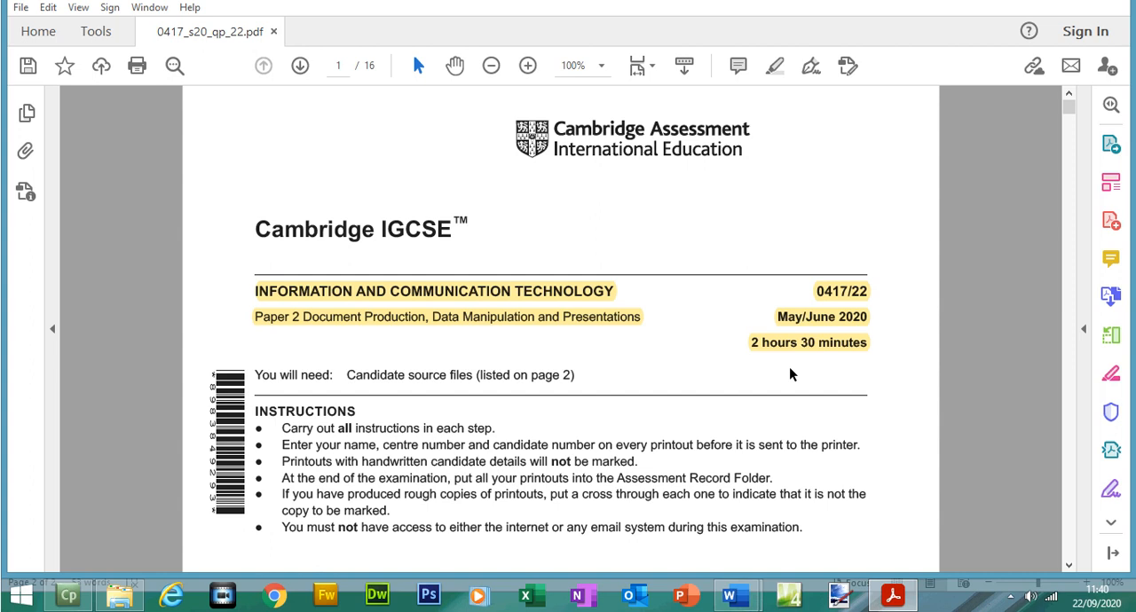
Step: Review BPGUIDE's pages again in the print preview through to the "Camping" section, and return to the document
mouse_move(736, 601)
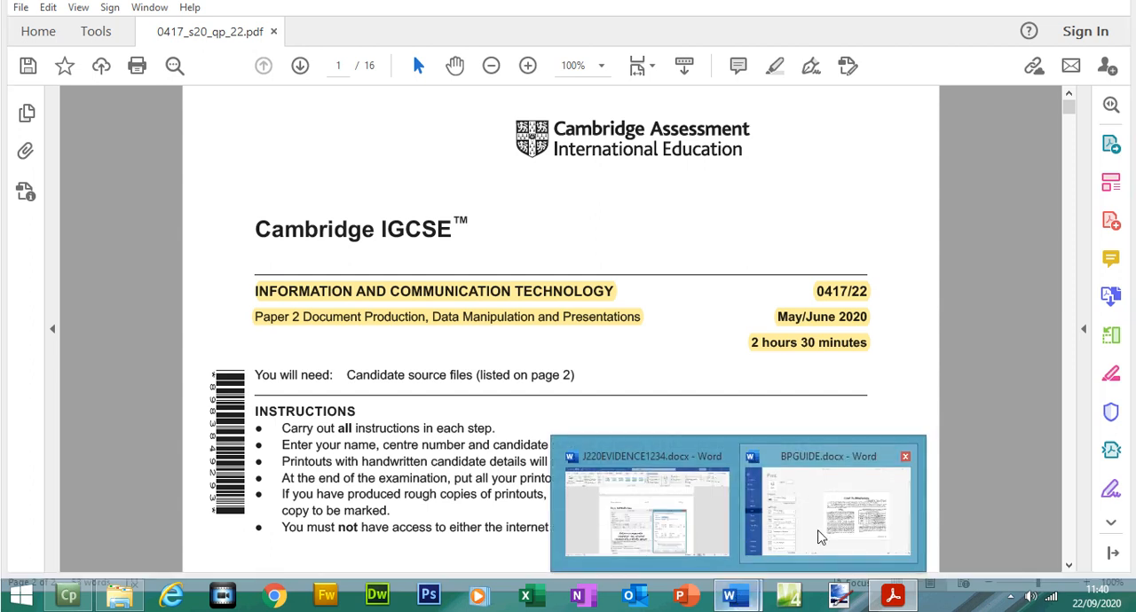
left_click(857, 515)
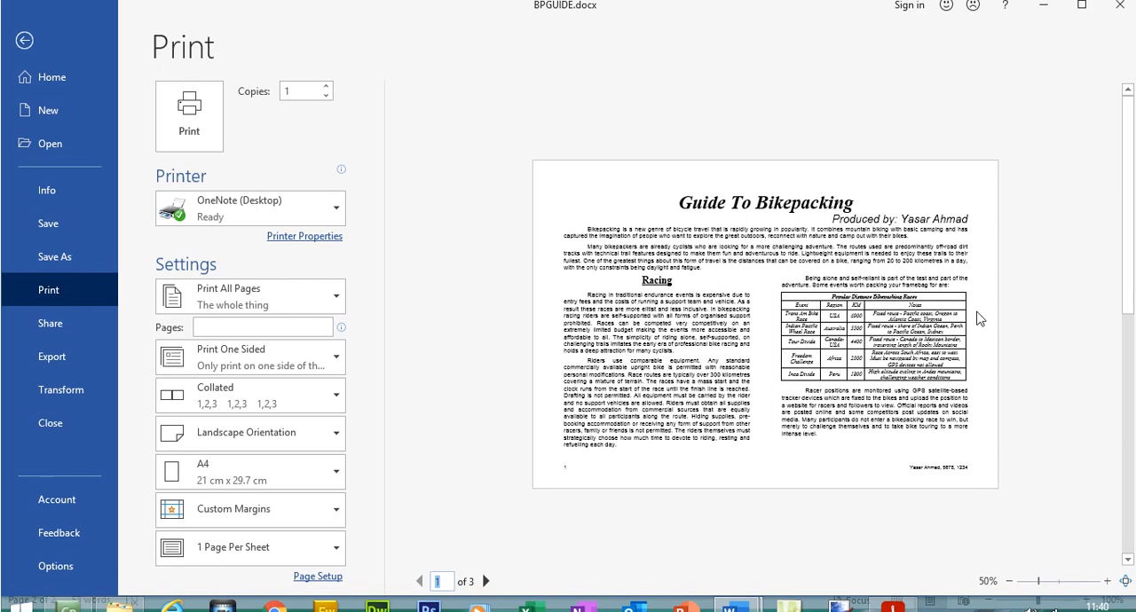
left_click(486, 565)
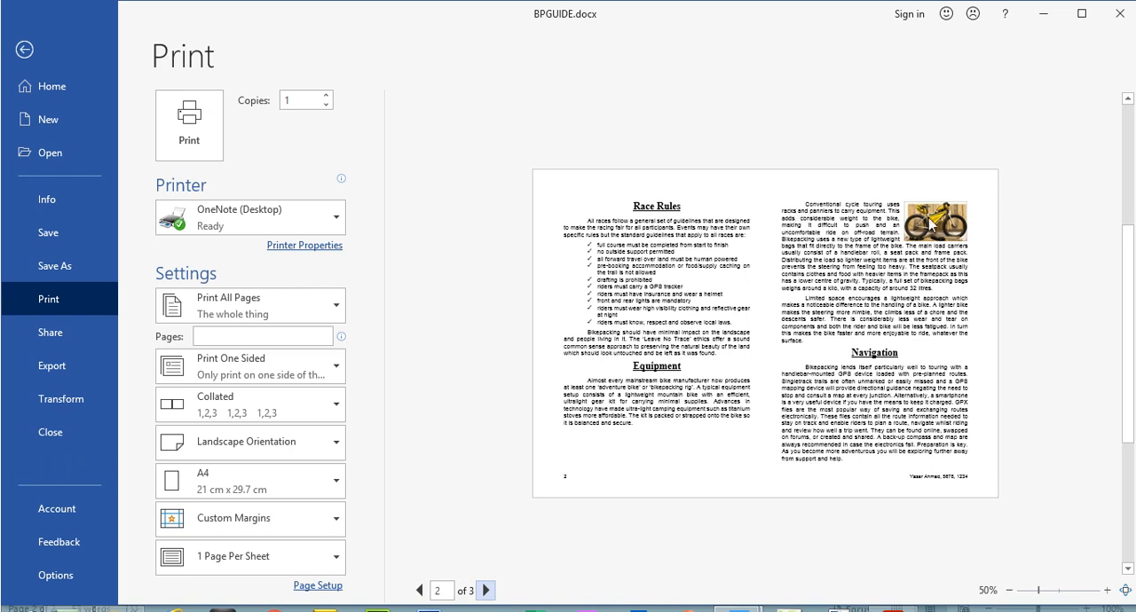
left_click(486, 591)
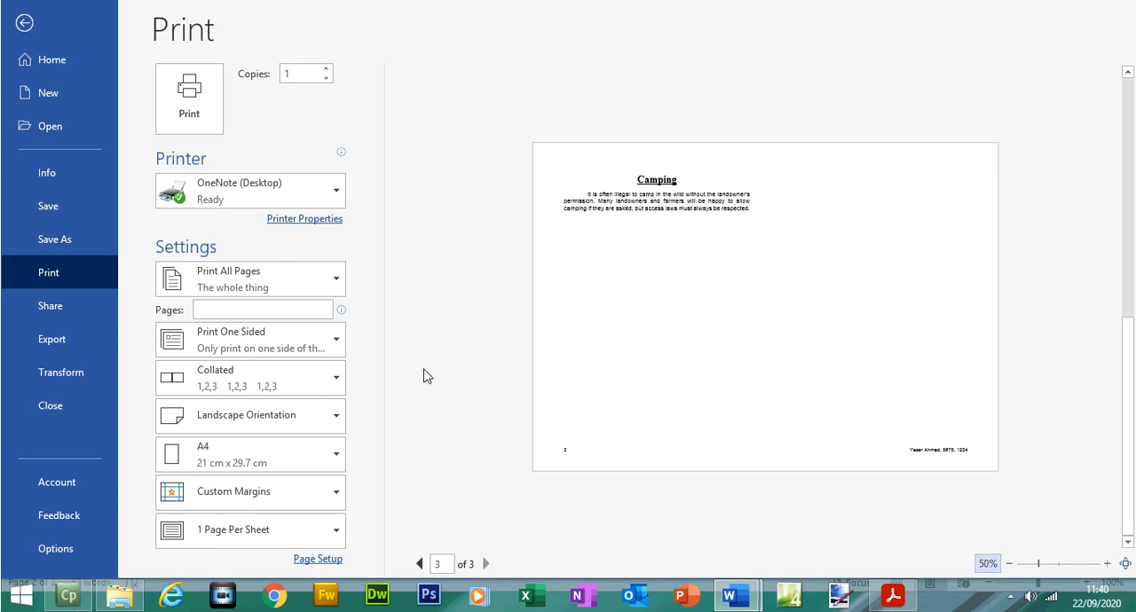
left_click(24, 51)
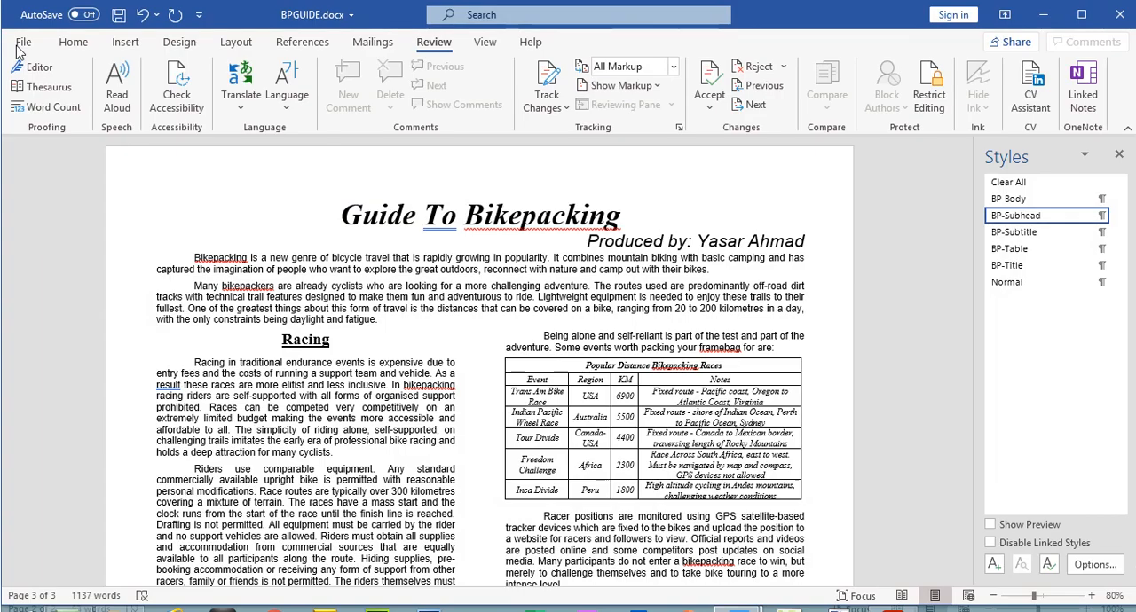